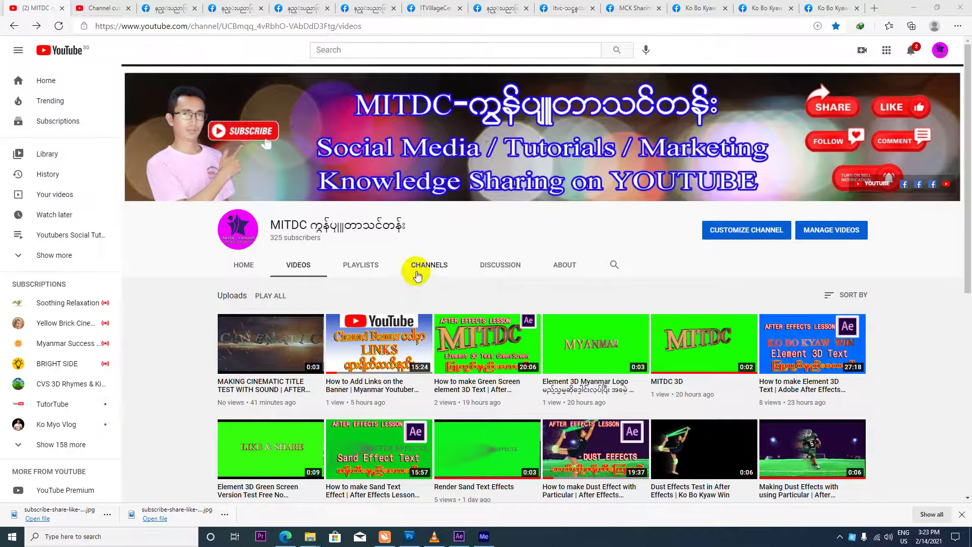
Step: Minimize the YouTube channel page in Edge and bring back the After Effects Cinematic Title project
mouse_move(261, 87)
mouse_move(848, 94)
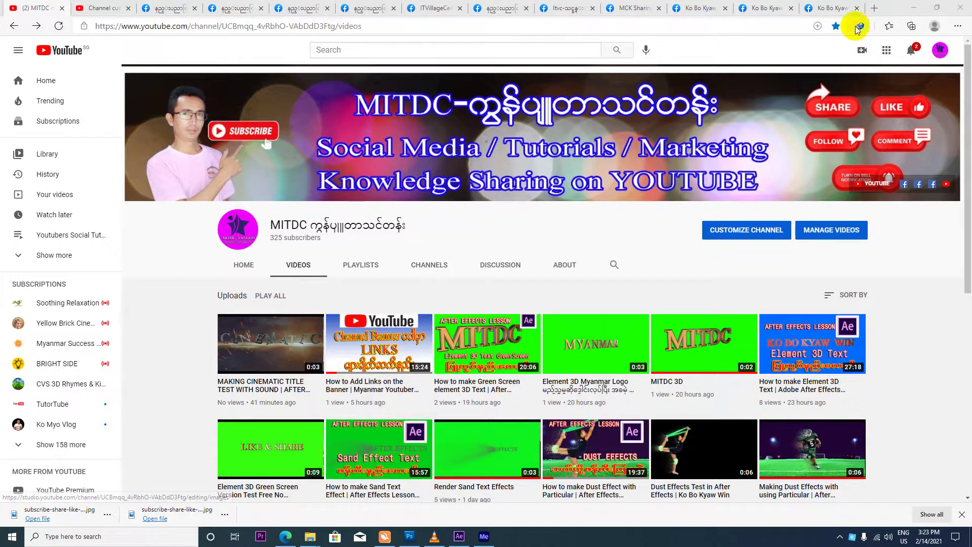
click(914, 7)
click(459, 536)
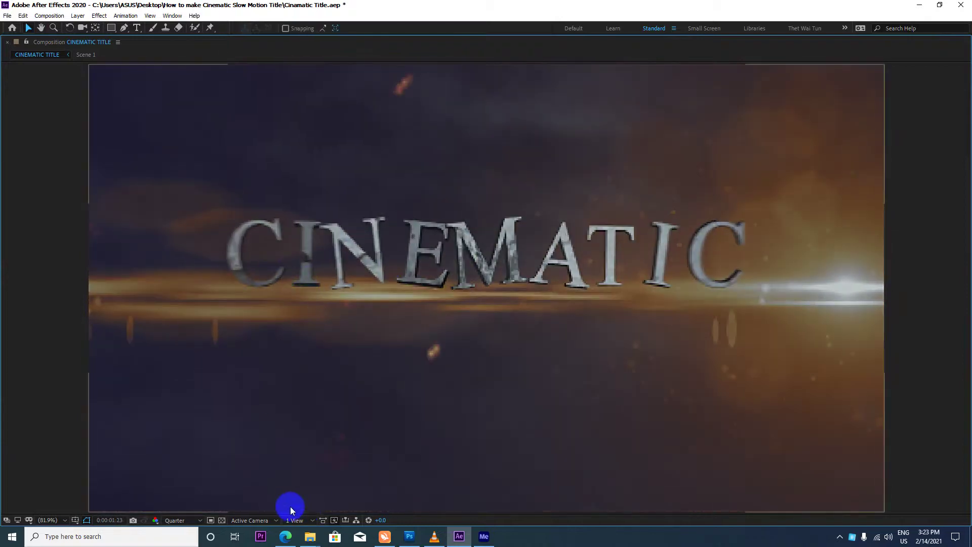
Step: Stop the preview, move the playhead back, and switch to the empty Cinematic Title 2 composition
key(grave)
mouse_move(543, 399)
mouse_down()
mouse_move(458, 407)
mouse_move(583, 407)
mouse_up()
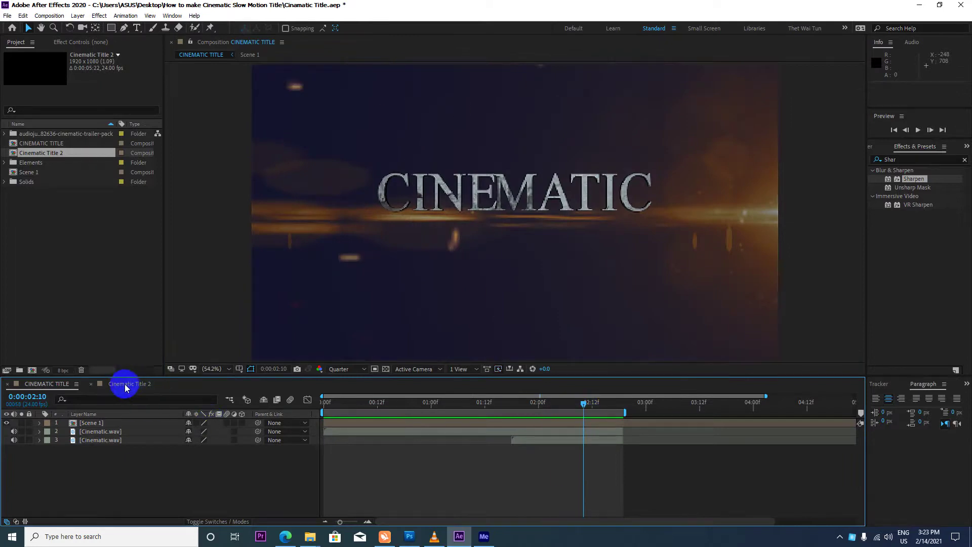
click(125, 386)
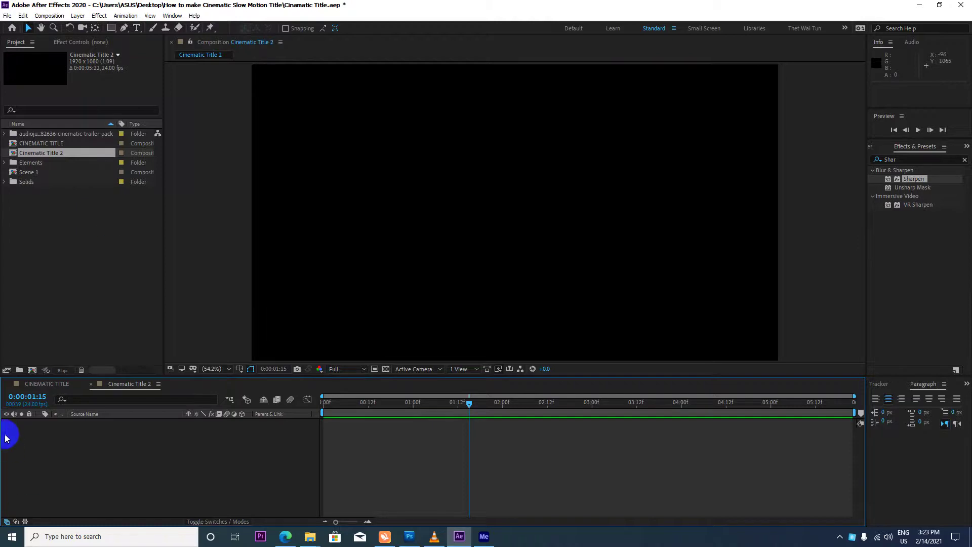
Step: Create a text layer reading 'cinematic' in the Cinematic Title 2 composition
click(138, 29)
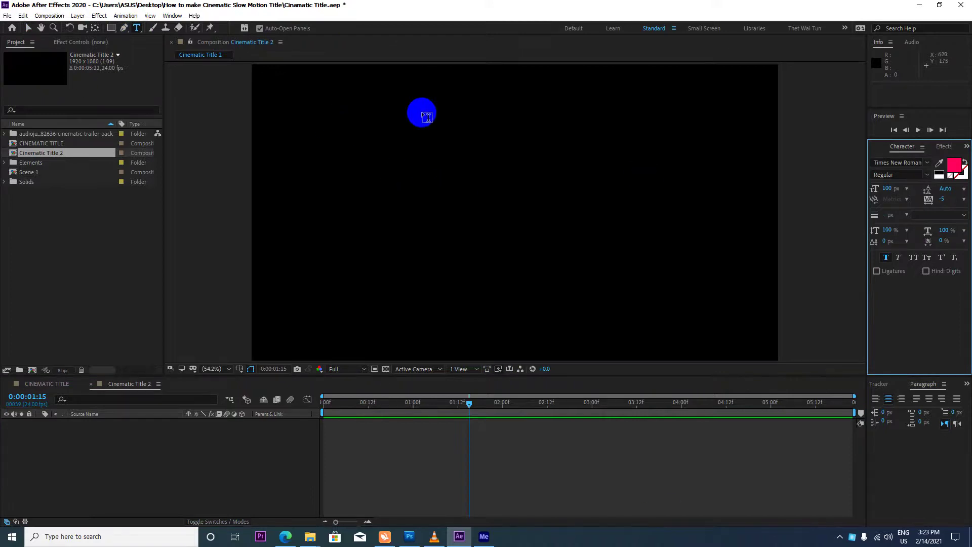
click(440, 178)
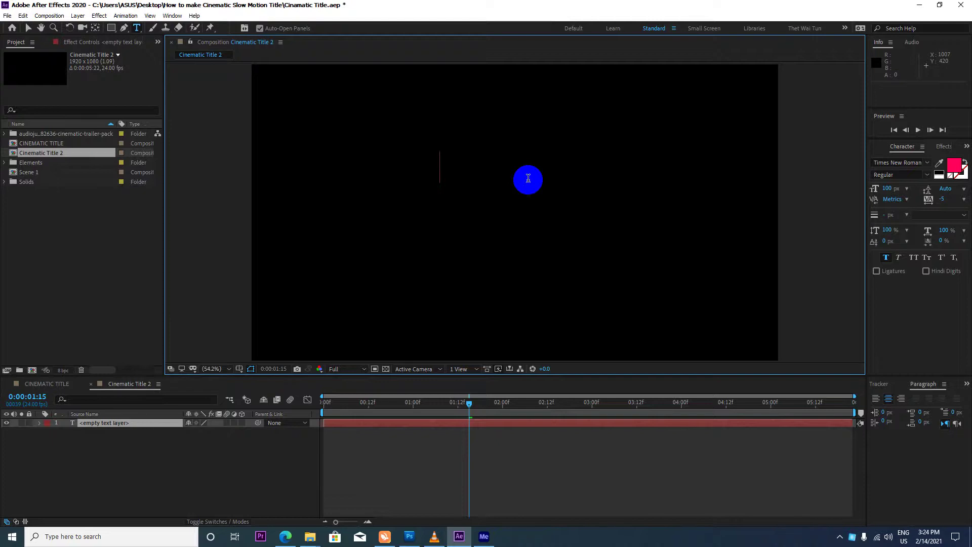
text(cinem)
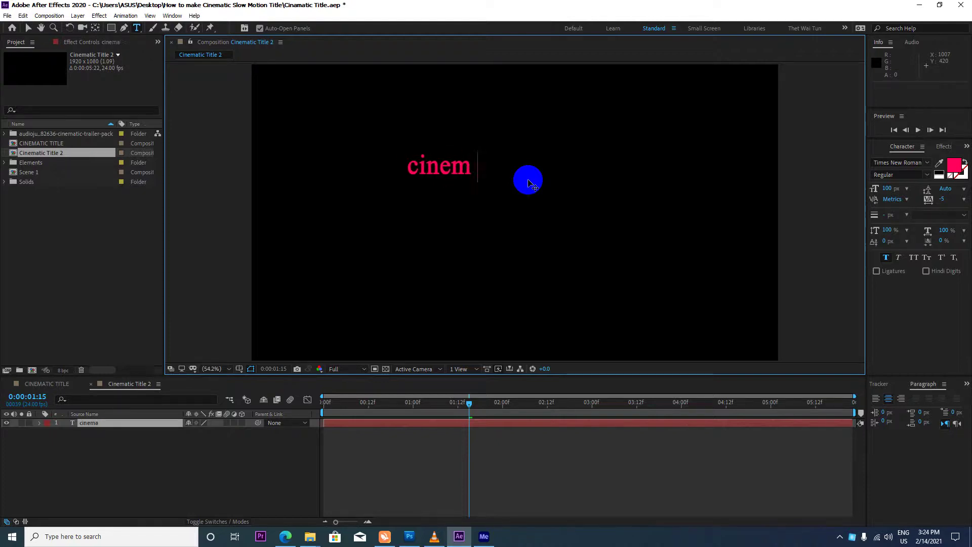
text(atic)
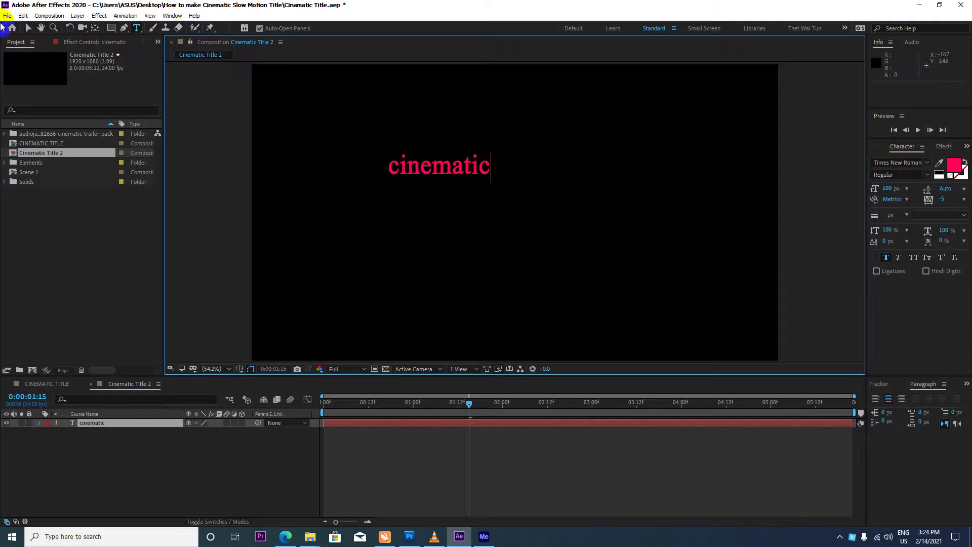
click(29, 28)
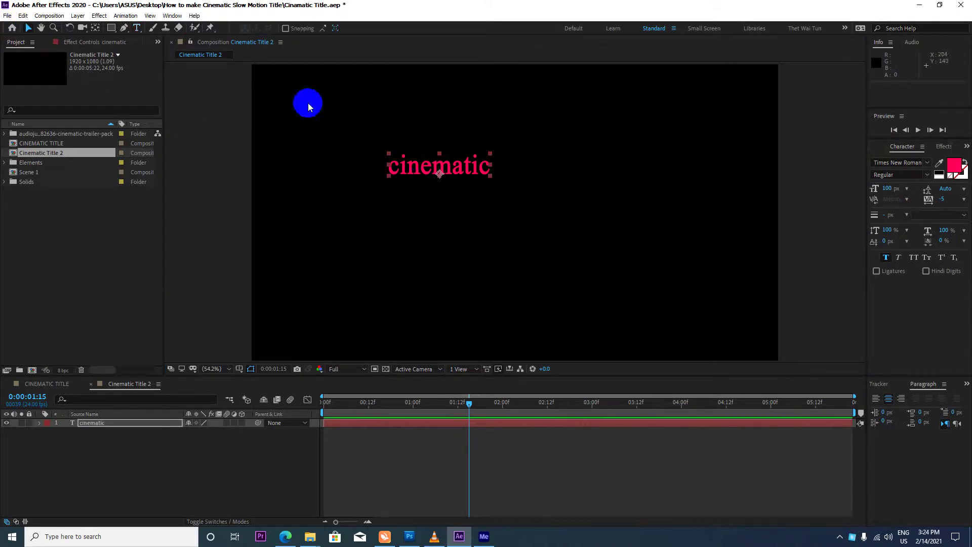
Step: Make the title All Caps with a 250 px font size
click(913, 258)
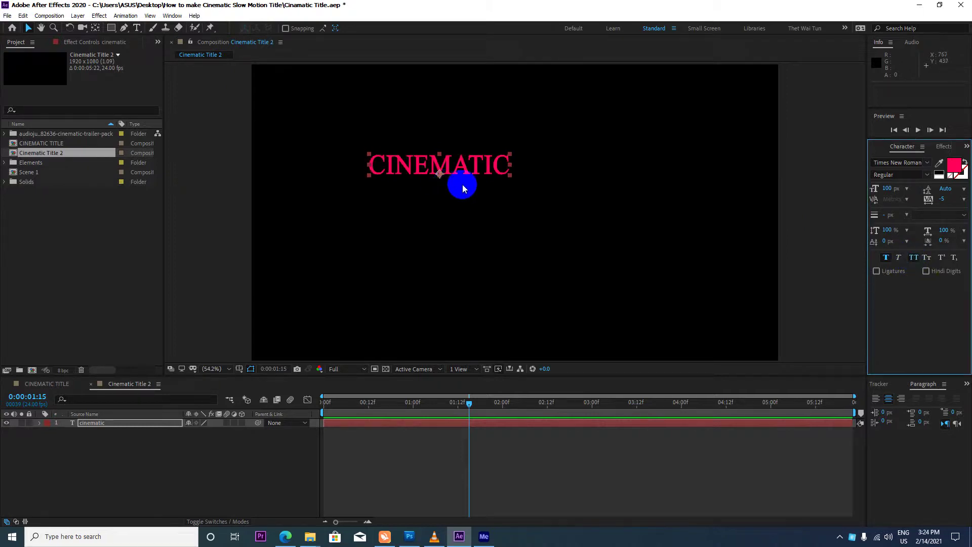
click(888, 189)
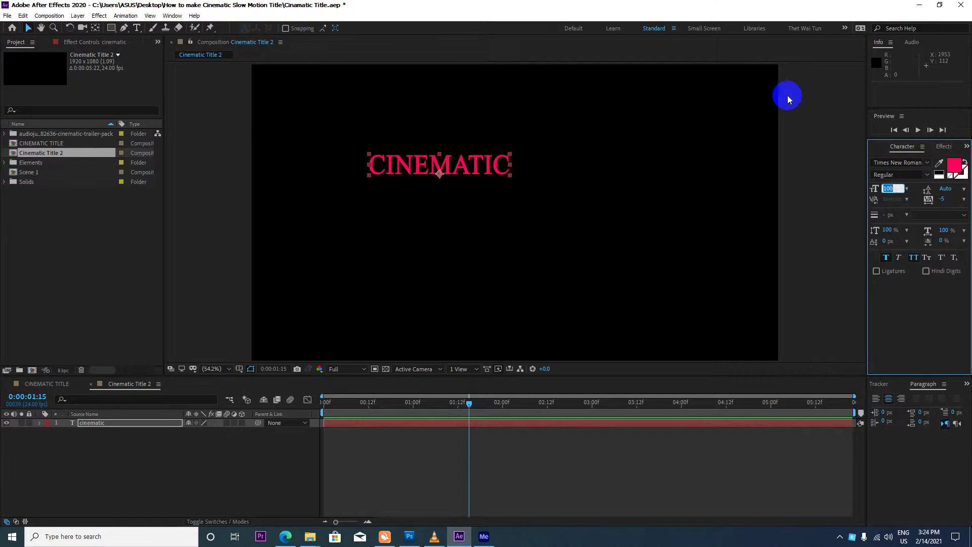
text(300)
key(Return)
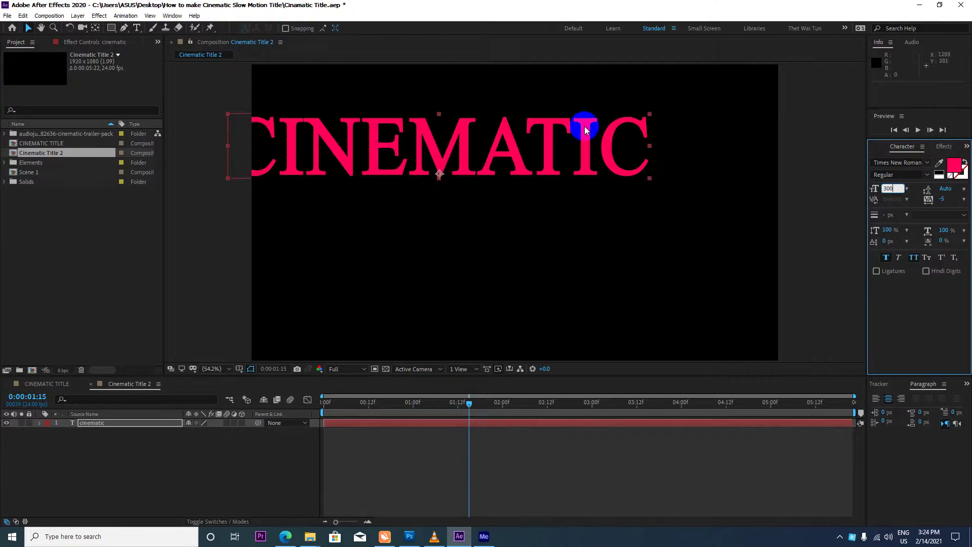
click(892, 187)
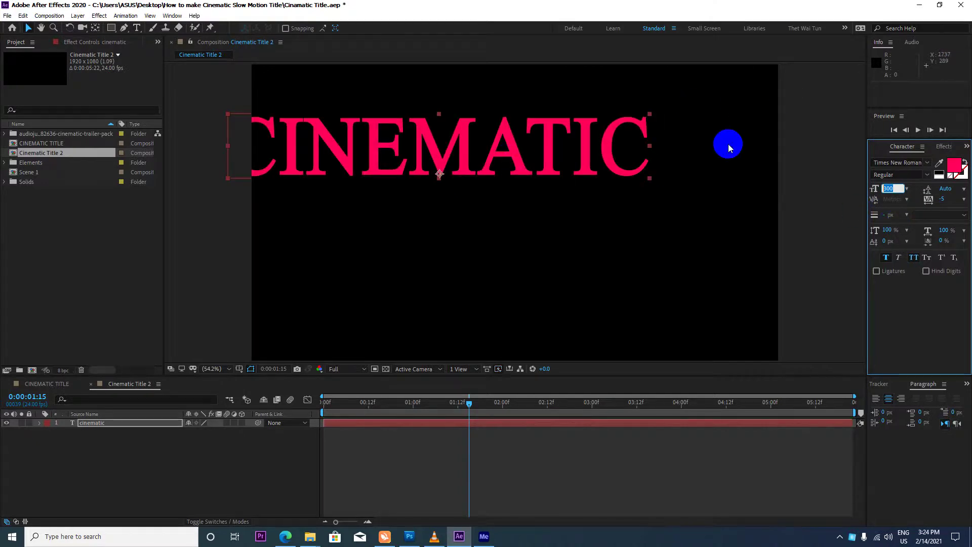
text(250)
key(Return)
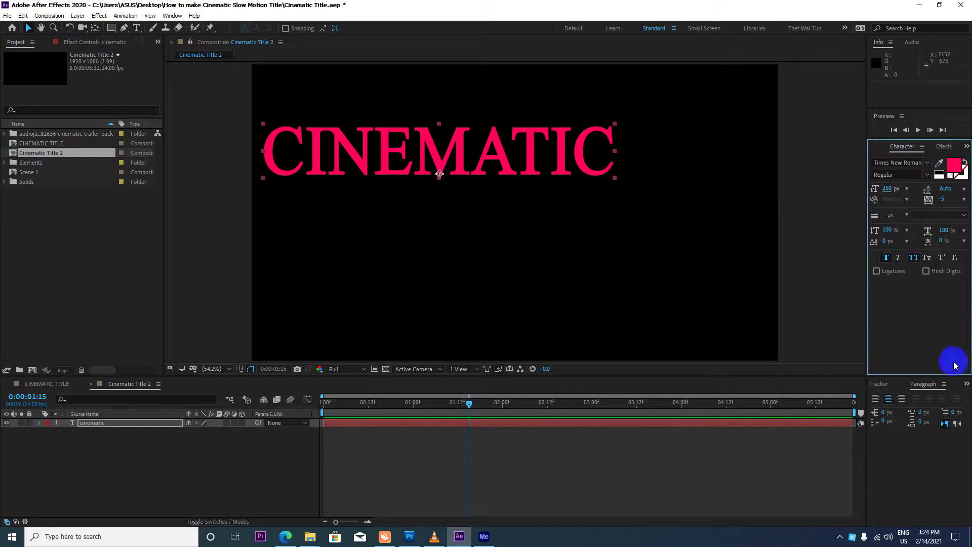
Step: Open the Align panel and centre the title horizontally and vertically in the composition
click(171, 18)
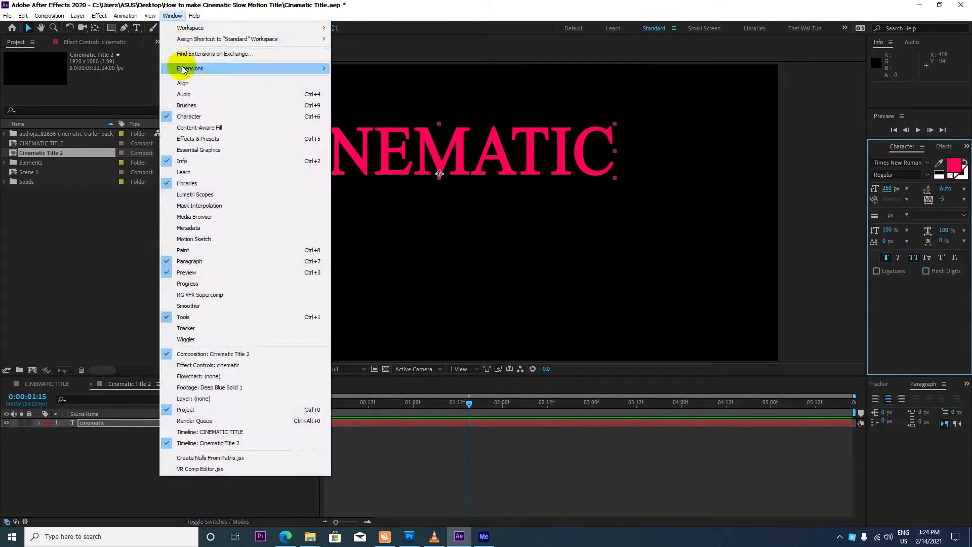
click(177, 65)
click(894, 410)
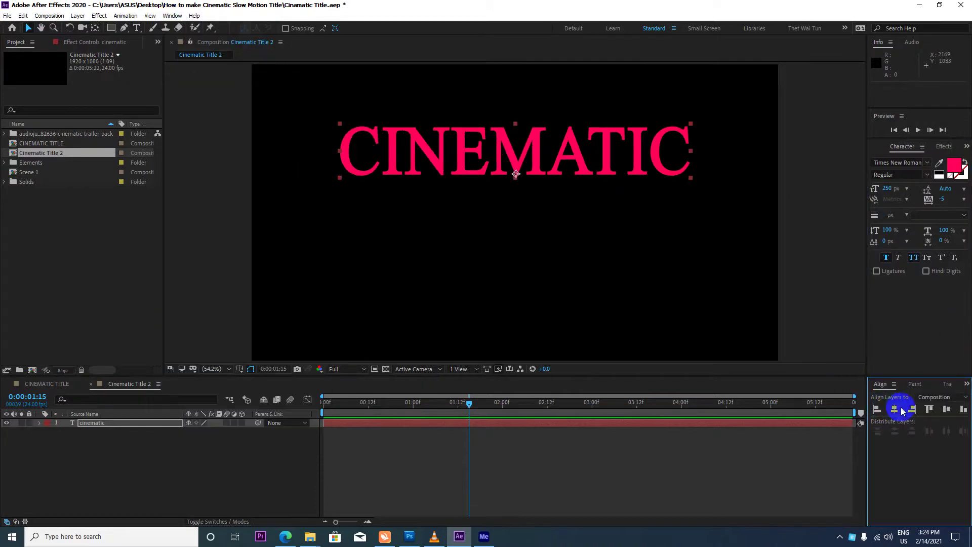
click(946, 409)
Step: Resize the title to 200 px and re-centre it horizontally and vertically
scroll(526, 196, down, 1)
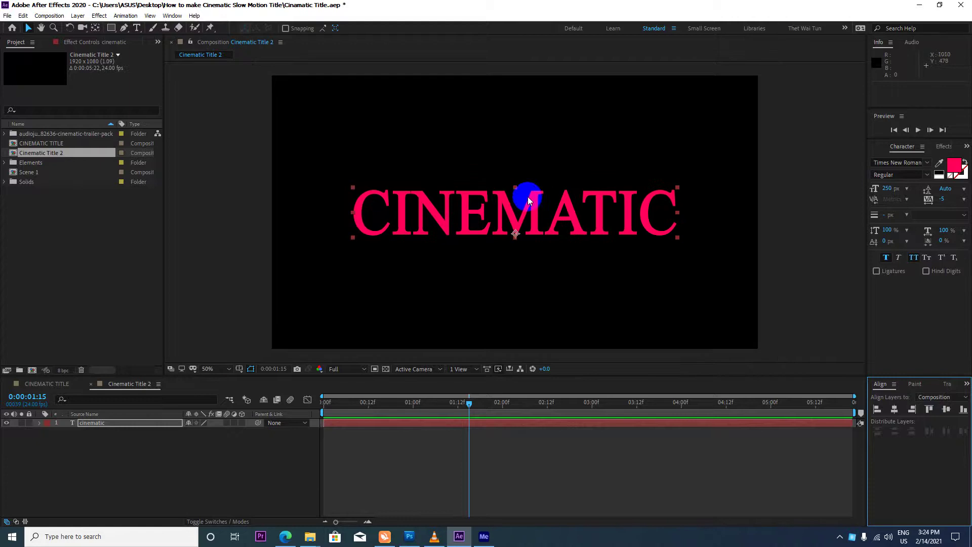
click(887, 189)
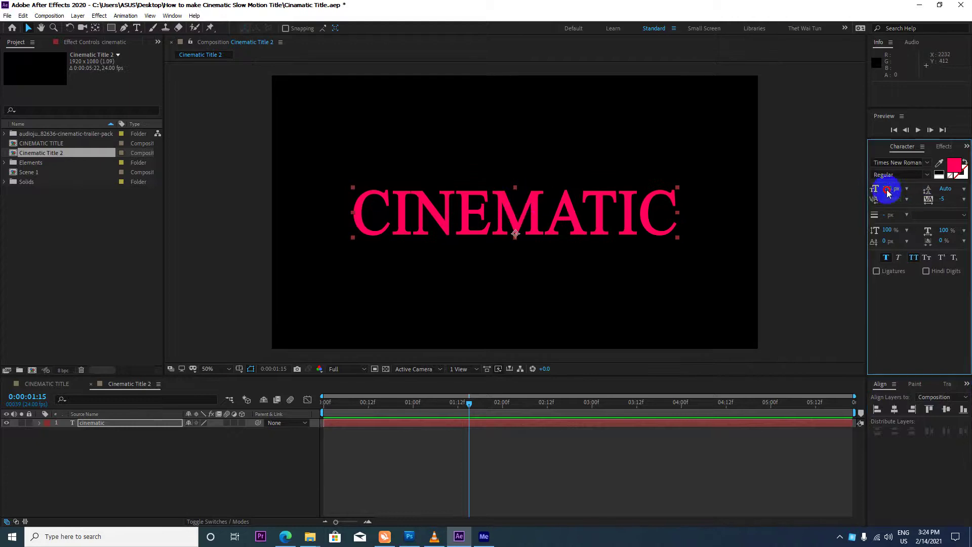
text(200)
key(Return)
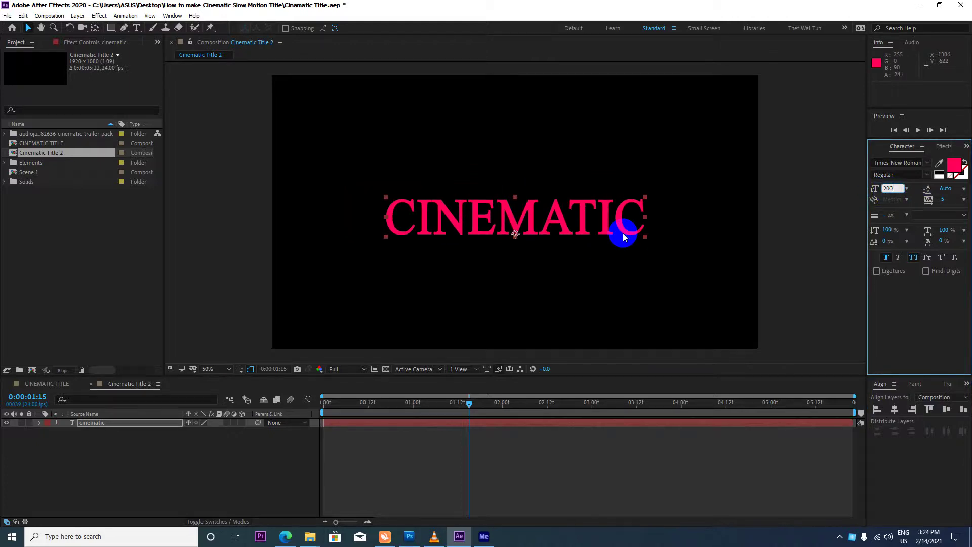
click(894, 409)
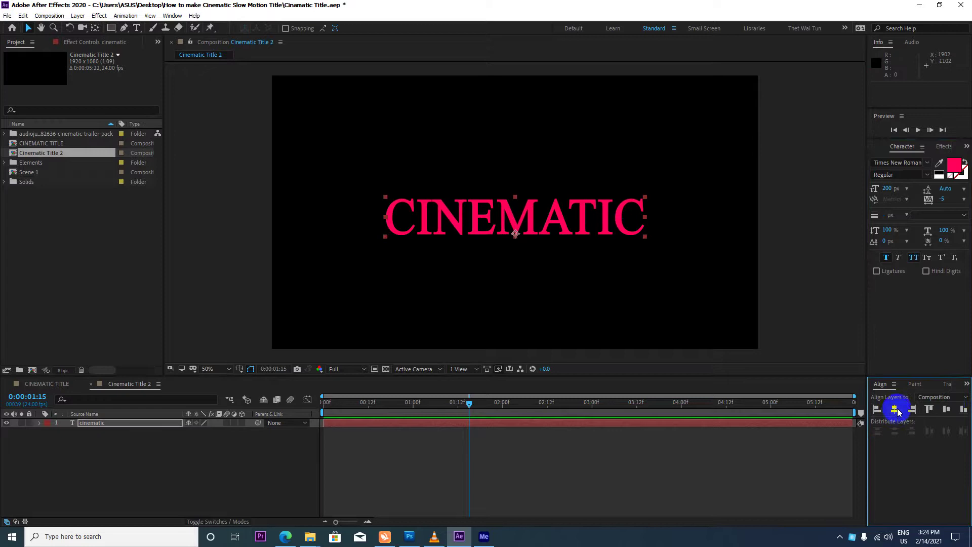
click(945, 409)
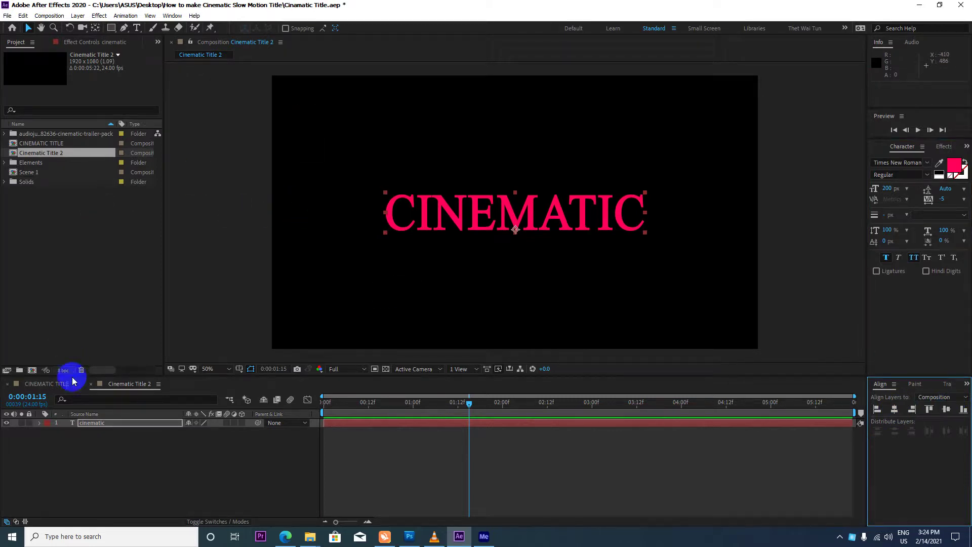
Step: Add a full-frame Deep Blue Solid 2 and move it beneath the cinematic text layer
right_click(160, 472)
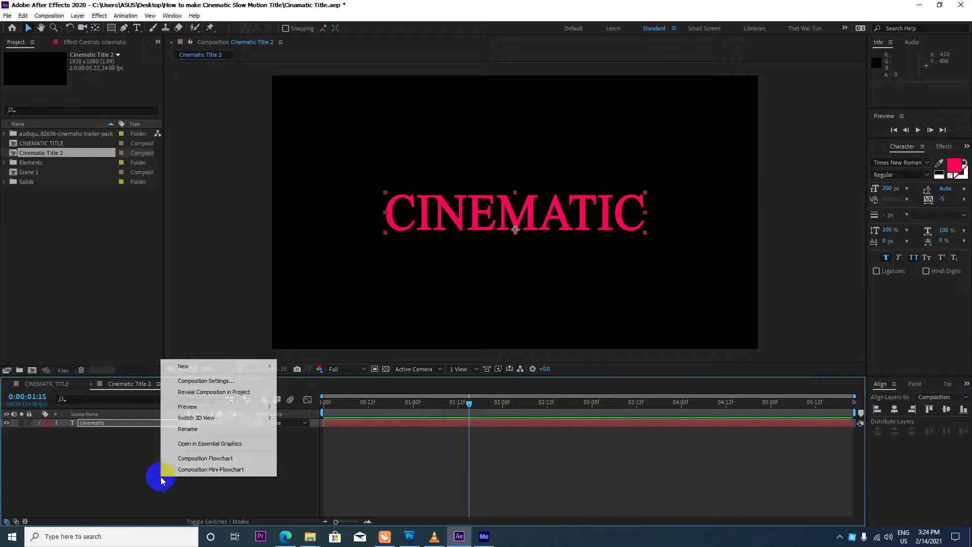
mouse_move(255, 365)
click(299, 392)
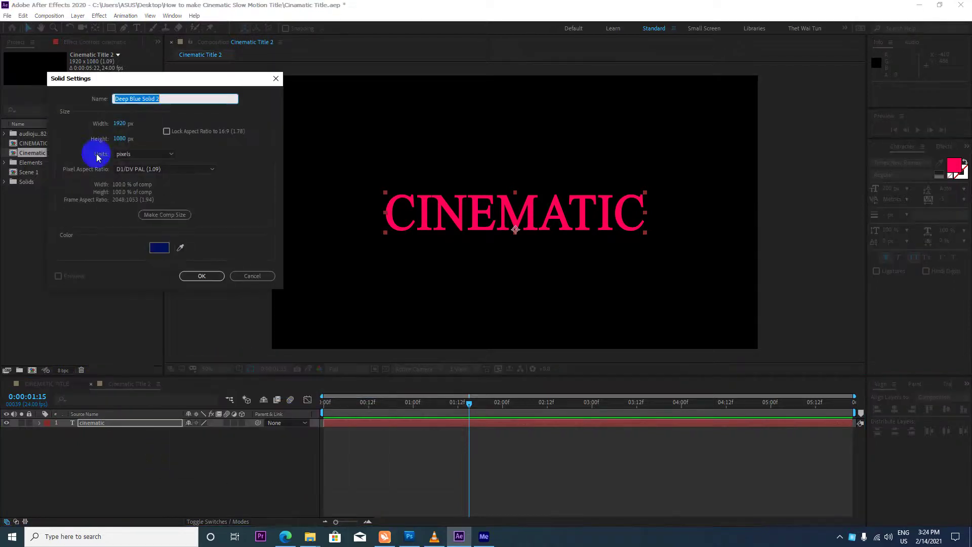
drag(221, 73, 420, 76)
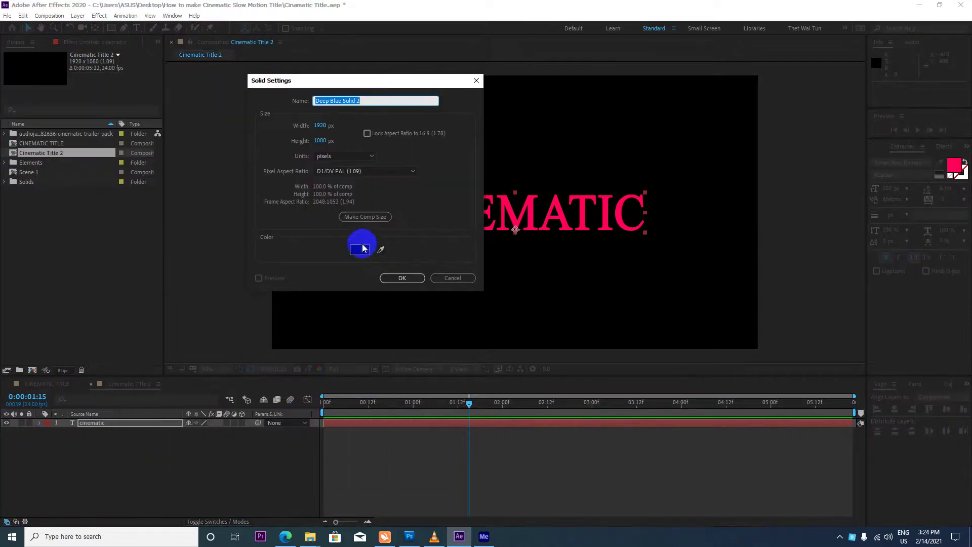
click(400, 277)
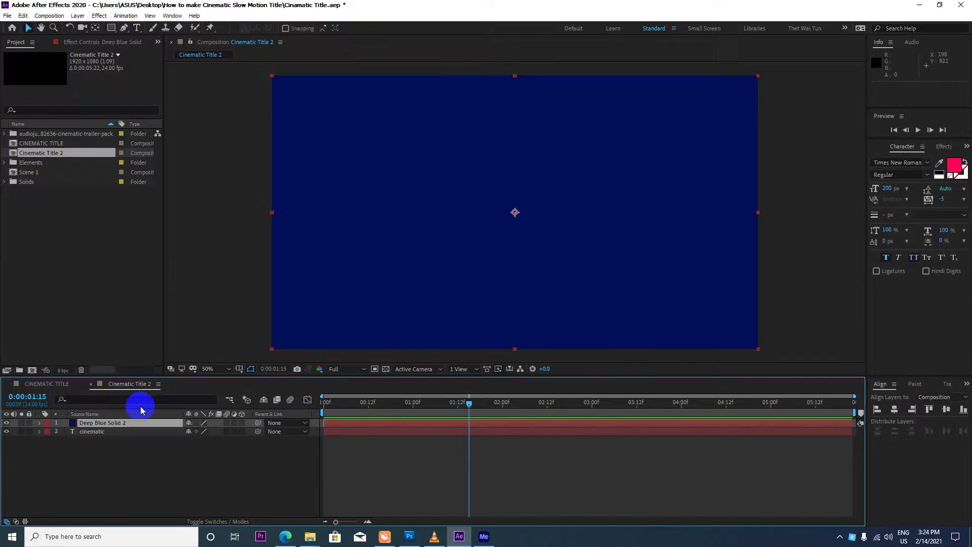
shift+click(95, 430)
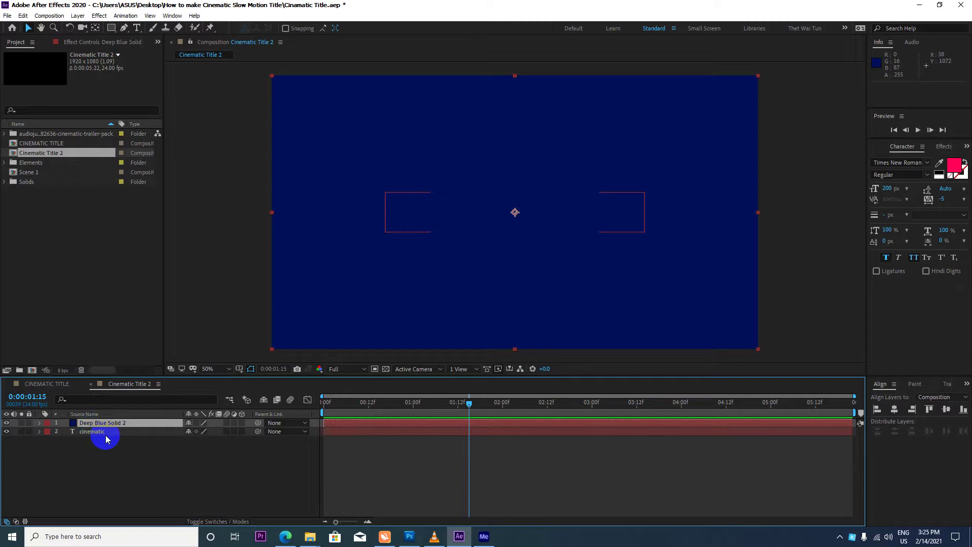
drag(105, 438, 103, 435)
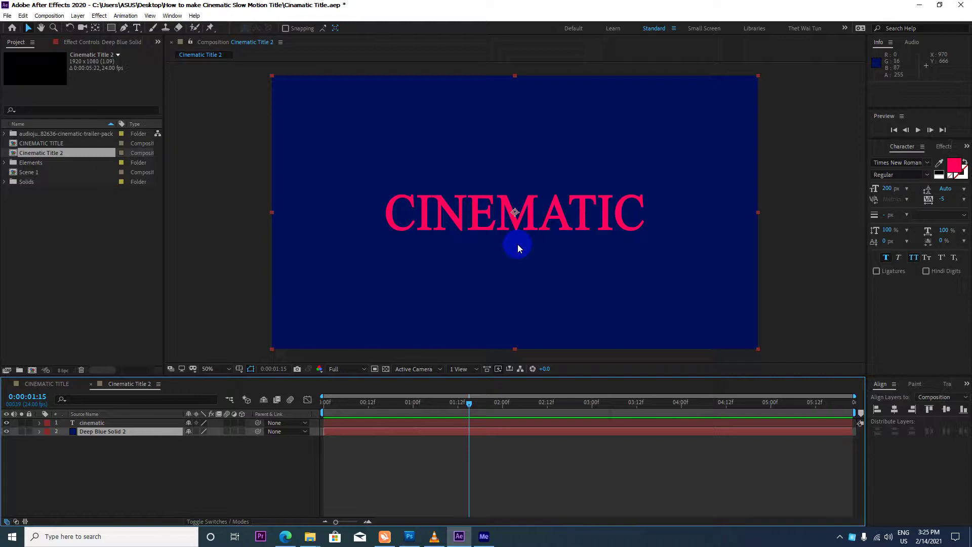
Step: Change the cinematic text fill to white (FFFFFF), then select the Deep Blue Solid 2 layer
click(953, 165)
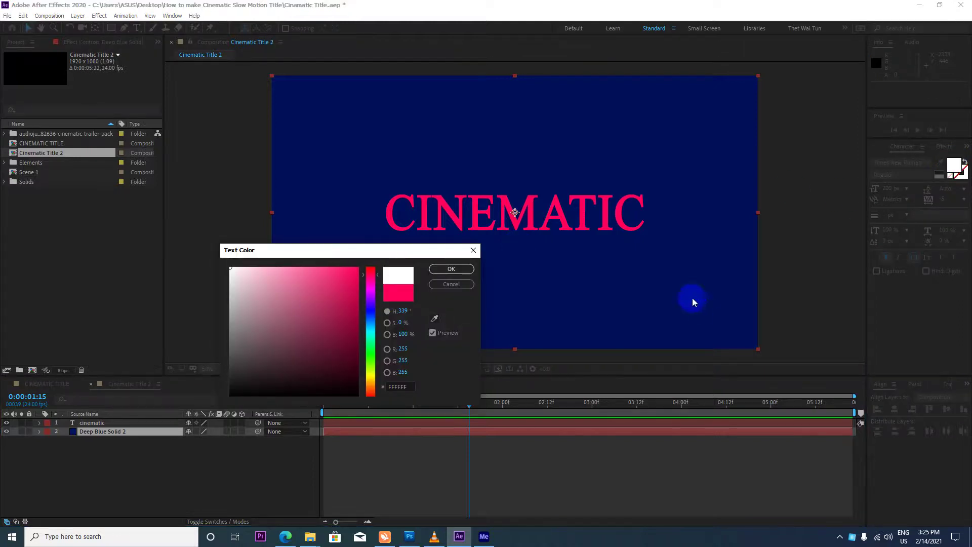
click(448, 268)
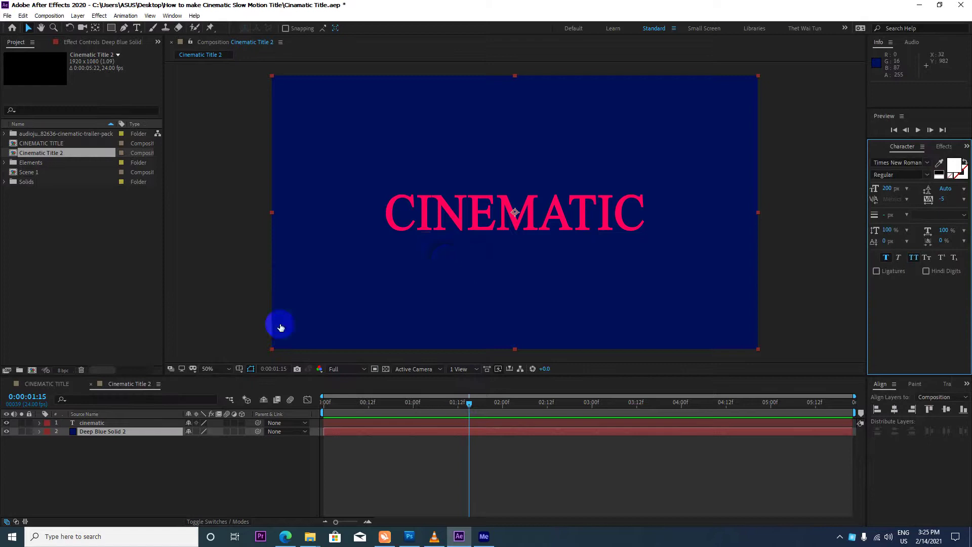
drag(96, 425, 103, 432)
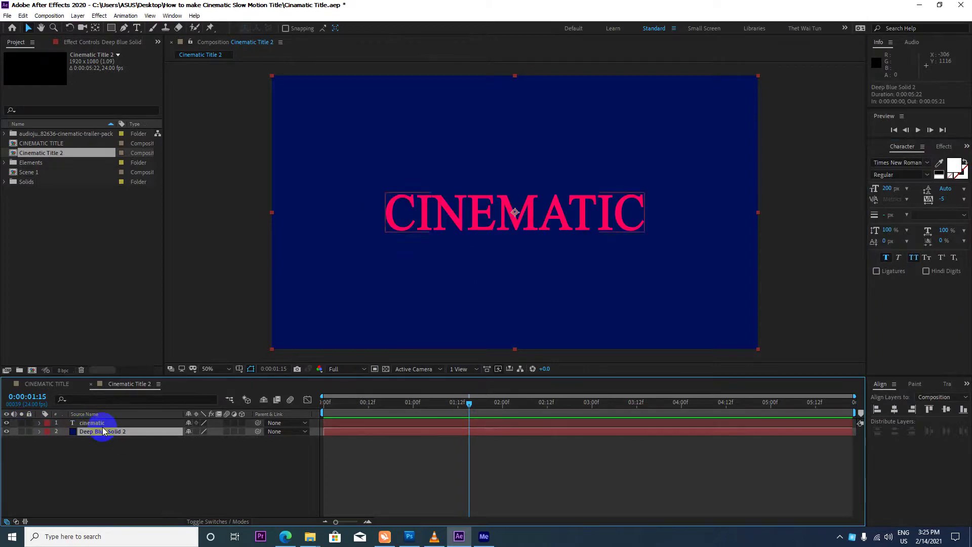
click(101, 424)
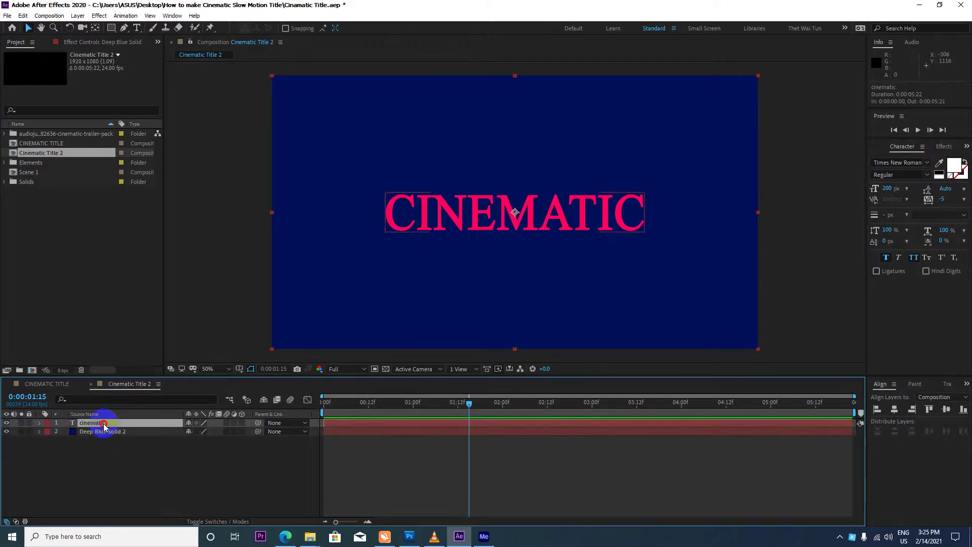
click(954, 166)
drag(256, 299, 231, 268)
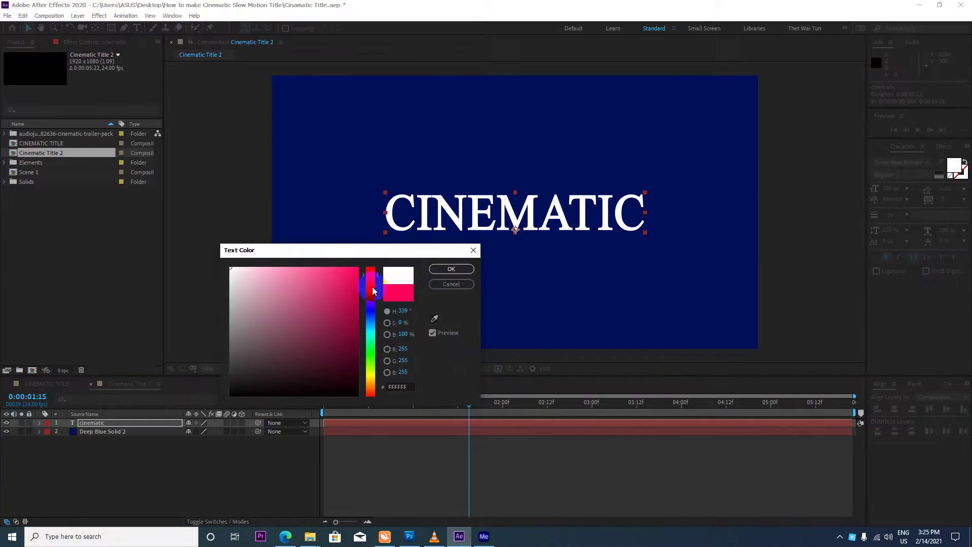
click(449, 269)
click(109, 451)
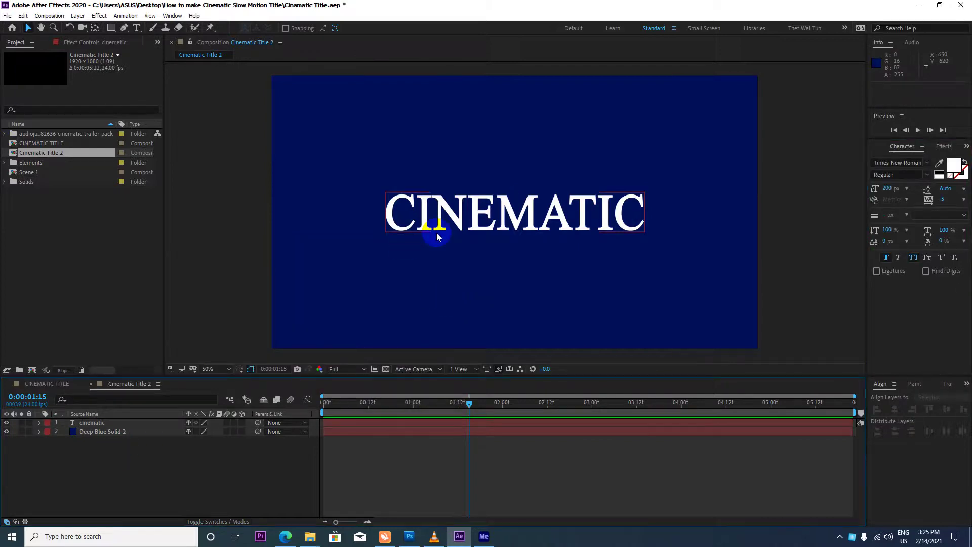
click(353, 246)
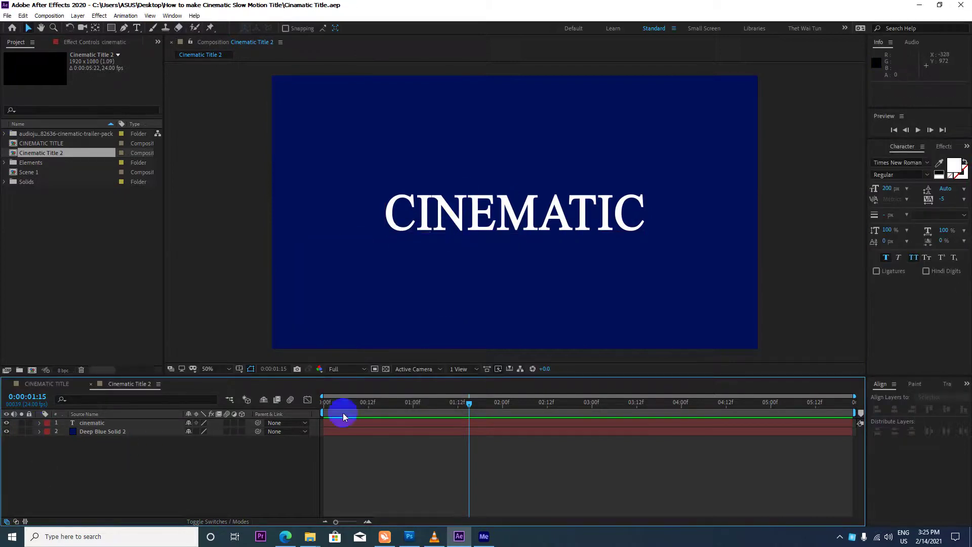
click(119, 432)
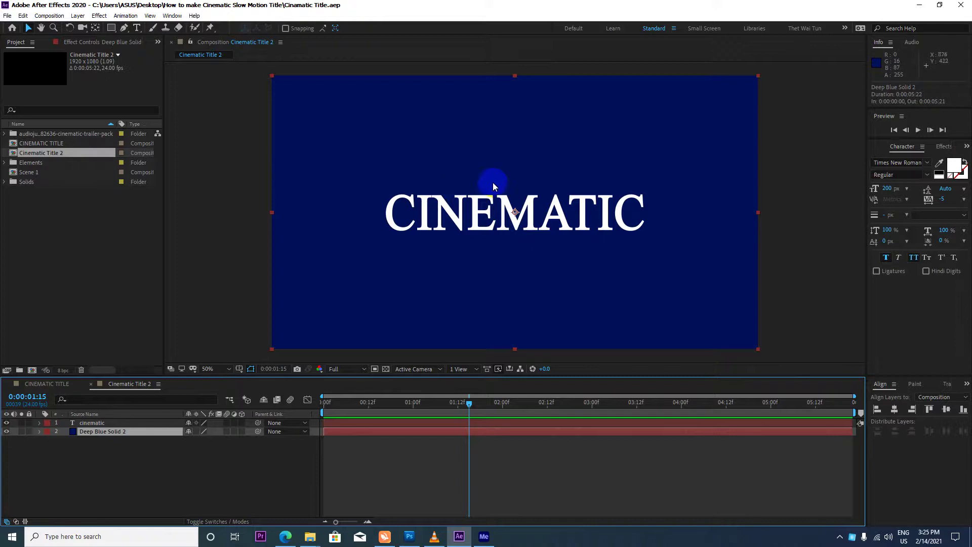
Step: Search Effects & Presets for 'radia' and browse Radial Flare, Radial Wipe and CC Radial Blur
click(944, 147)
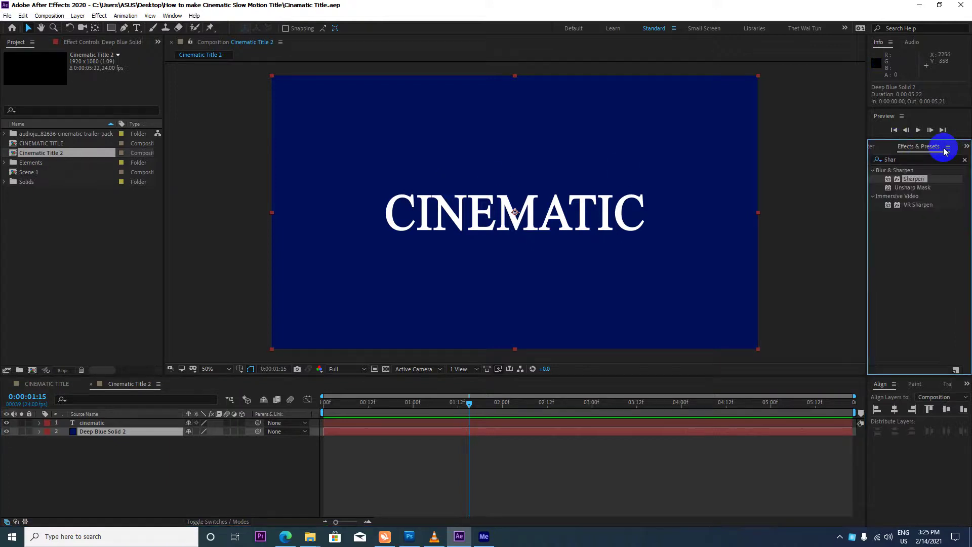
double_click(907, 159)
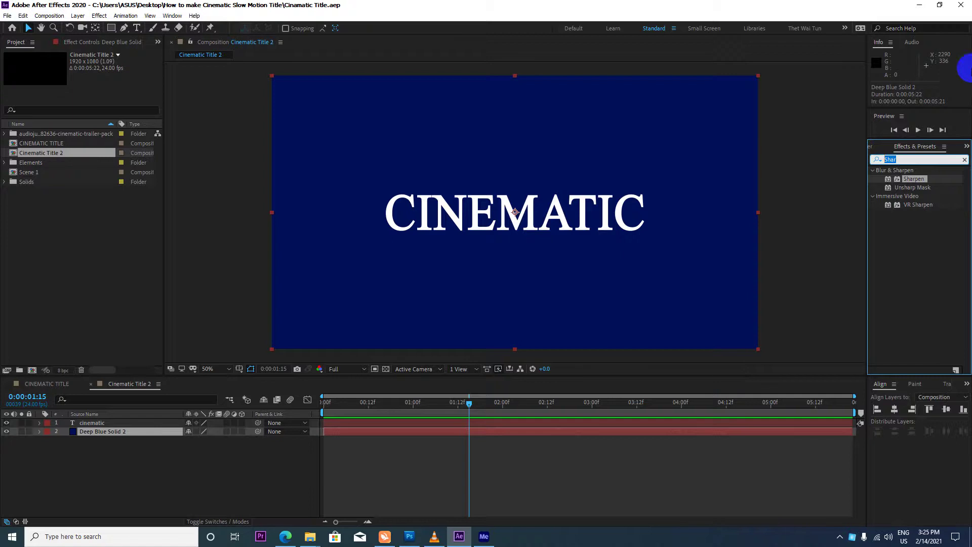
click(920, 153)
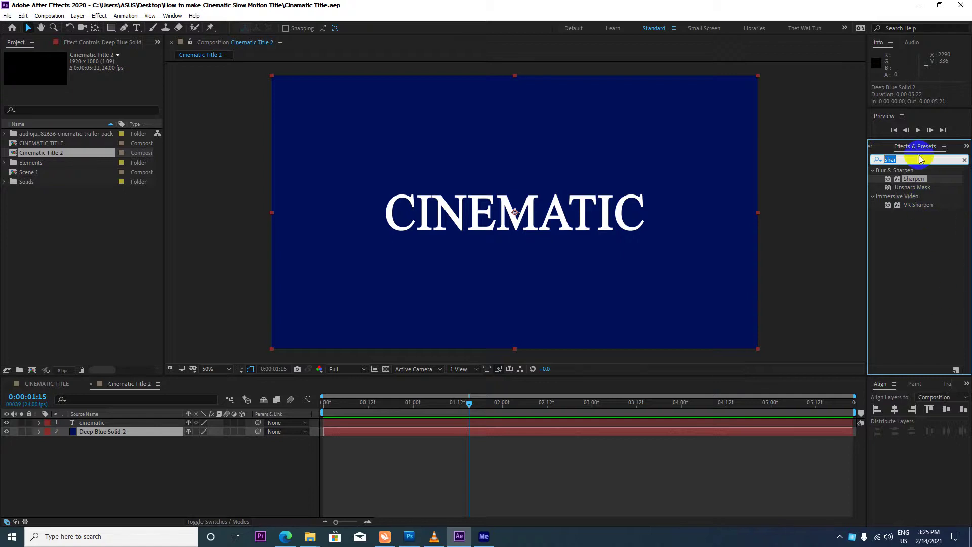
click(172, 16)
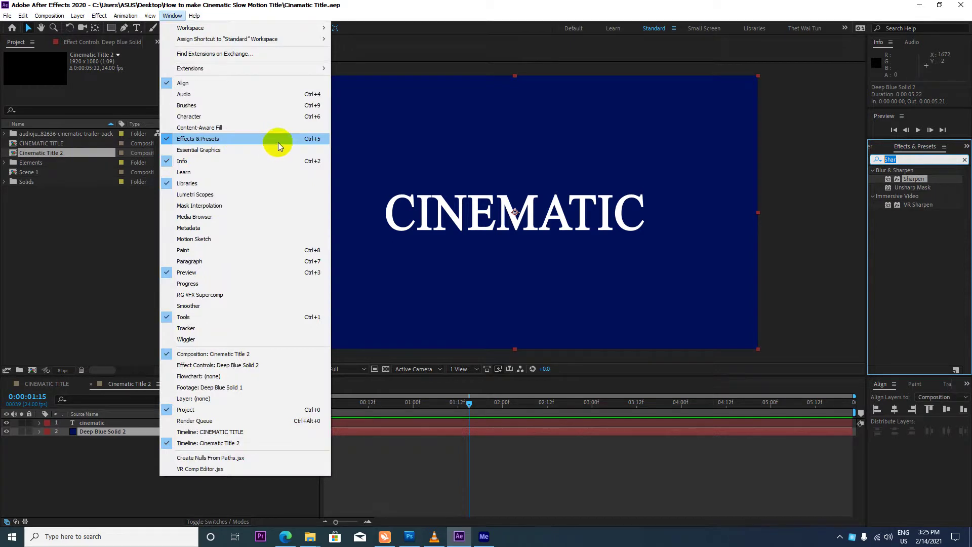
click(911, 154)
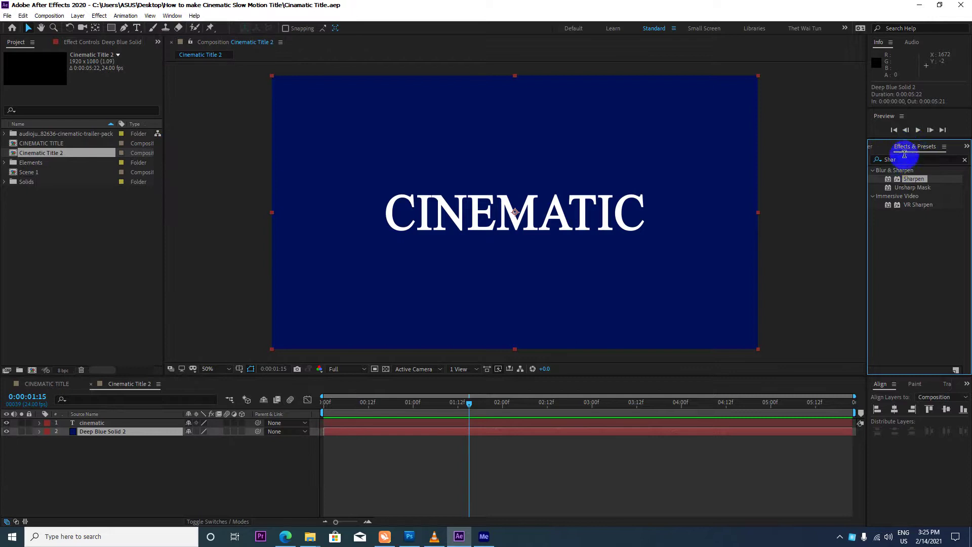
click(883, 160)
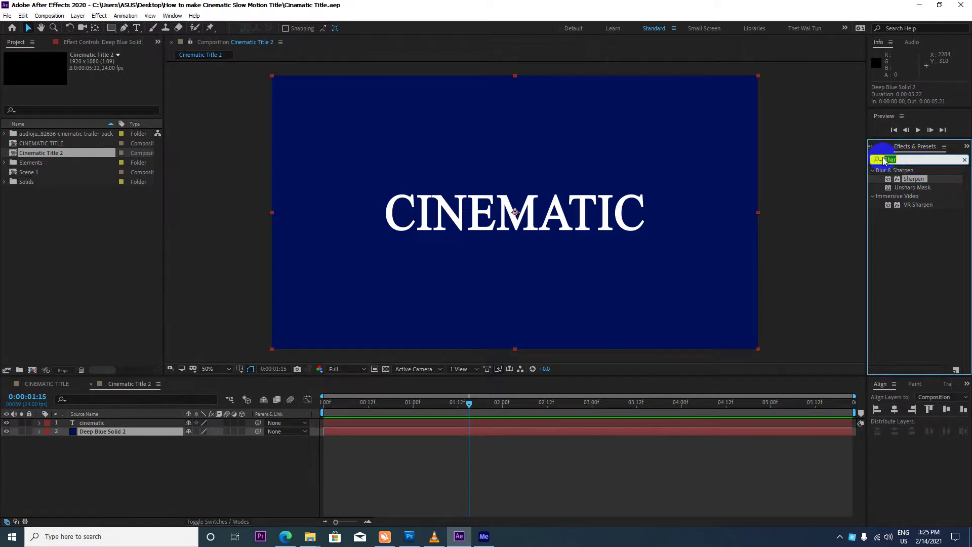
text(radia)
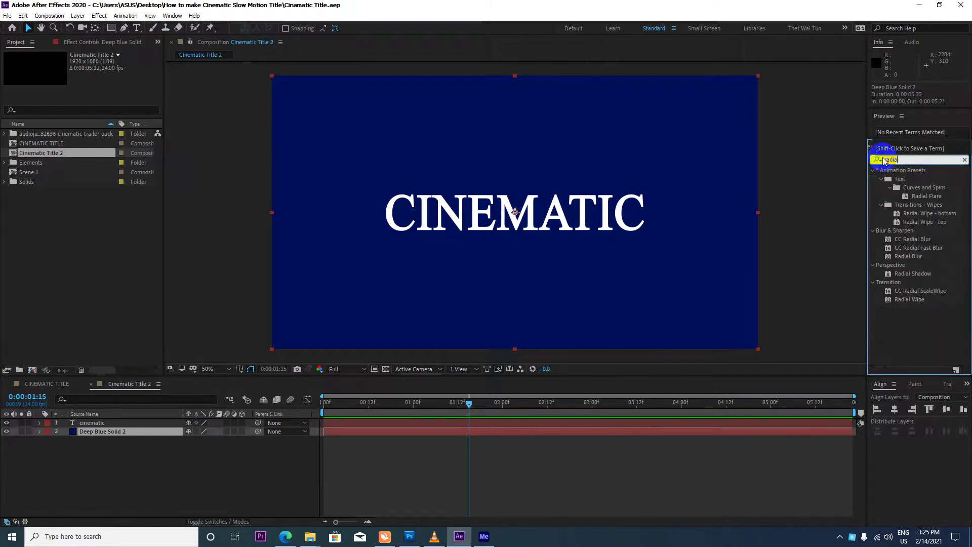
click(887, 160)
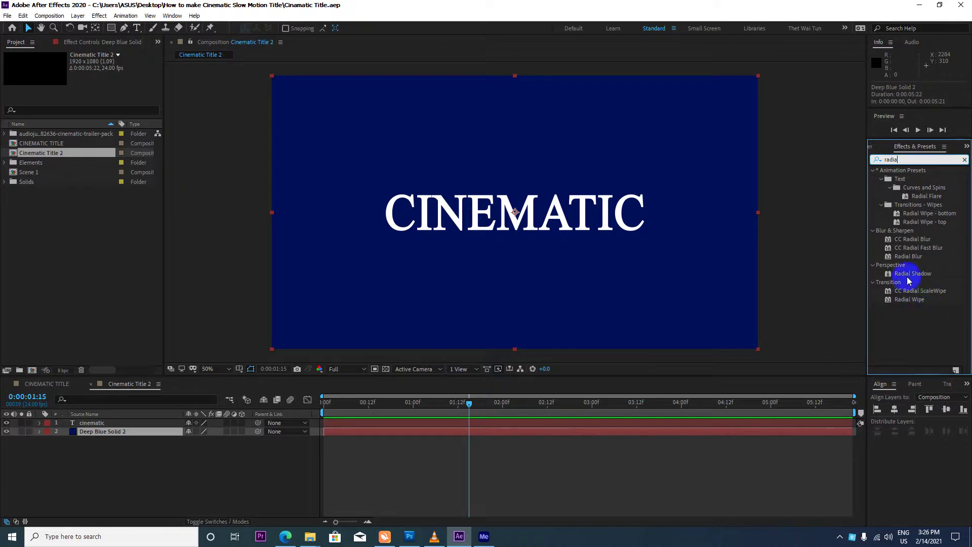
click(926, 197)
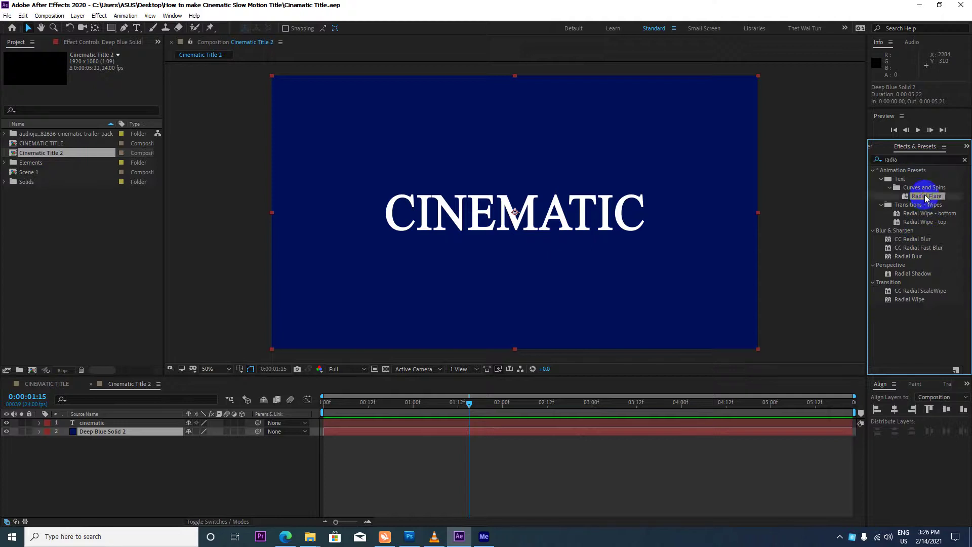
click(923, 213)
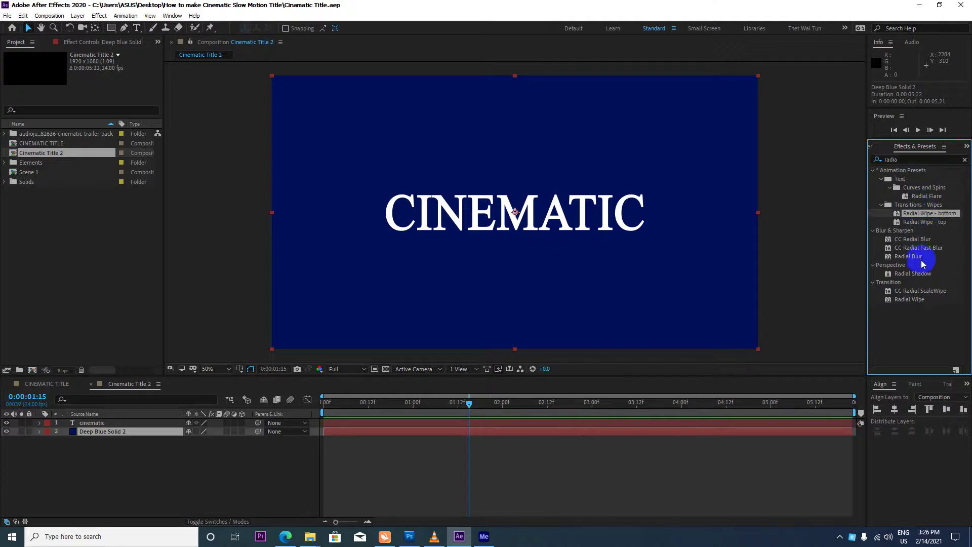
click(922, 242)
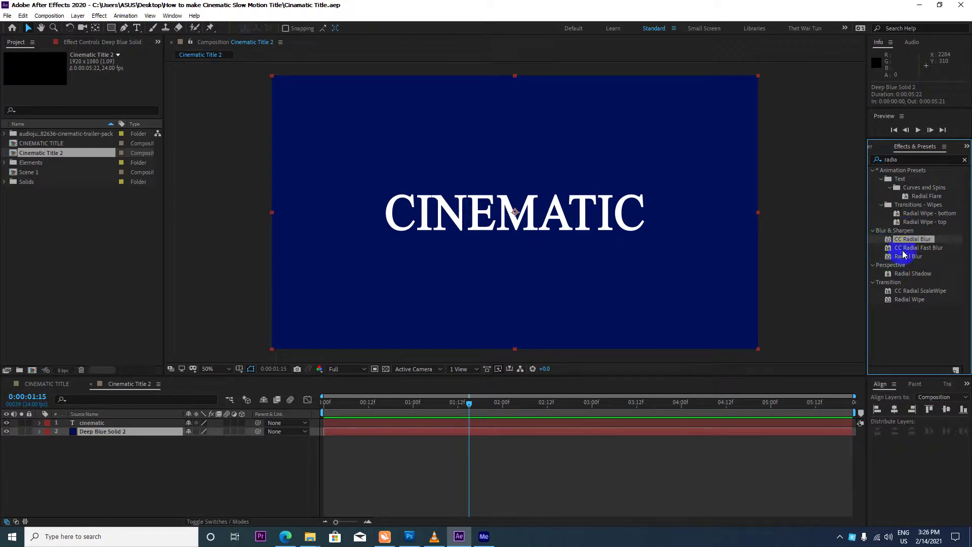
Step: Search for 'Gradie' and select the Gradient Ramp effect
double_click(895, 159)
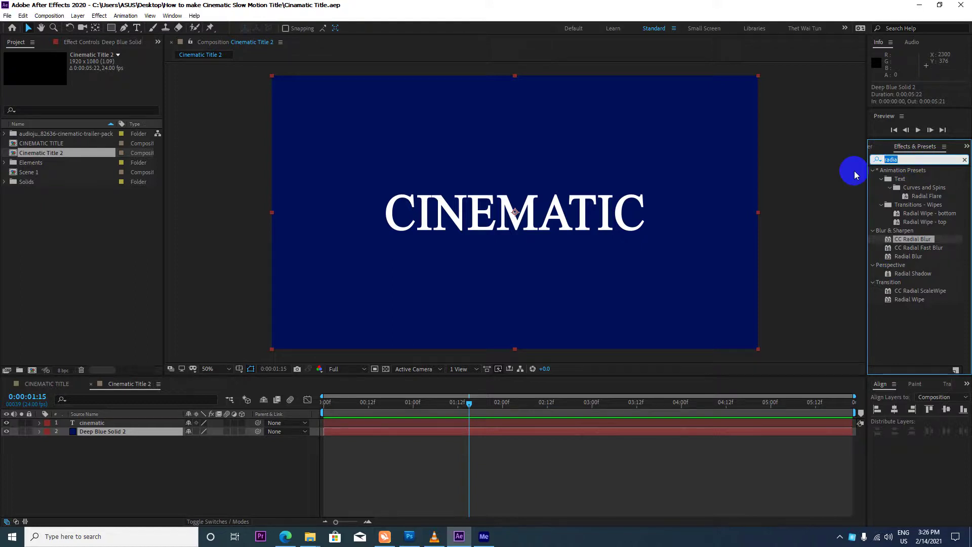
text(G)
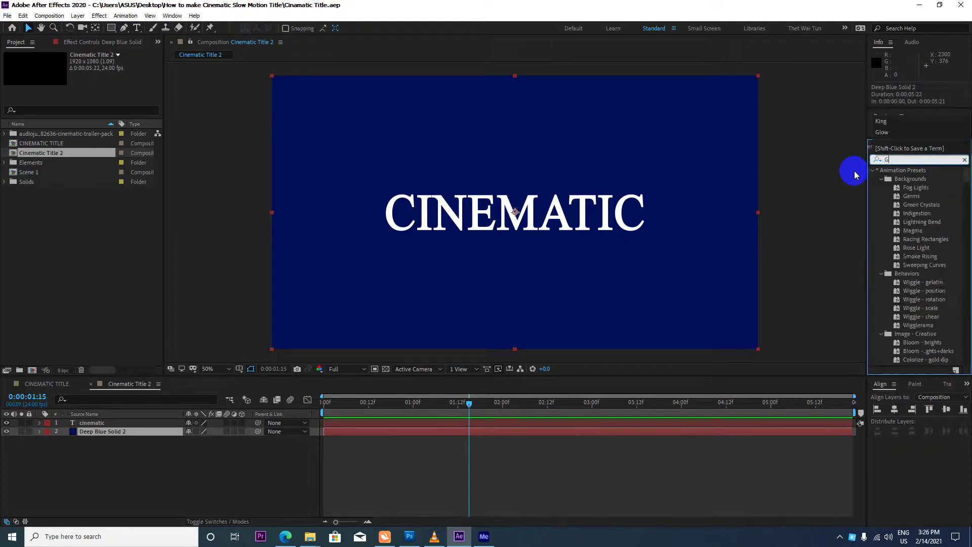
text(rai)
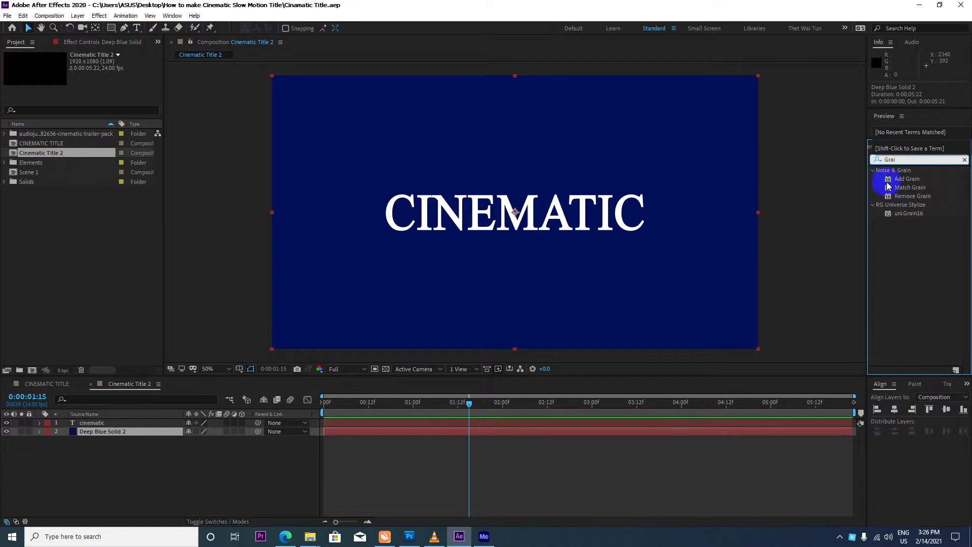
click(888, 160)
key(BackSpace)
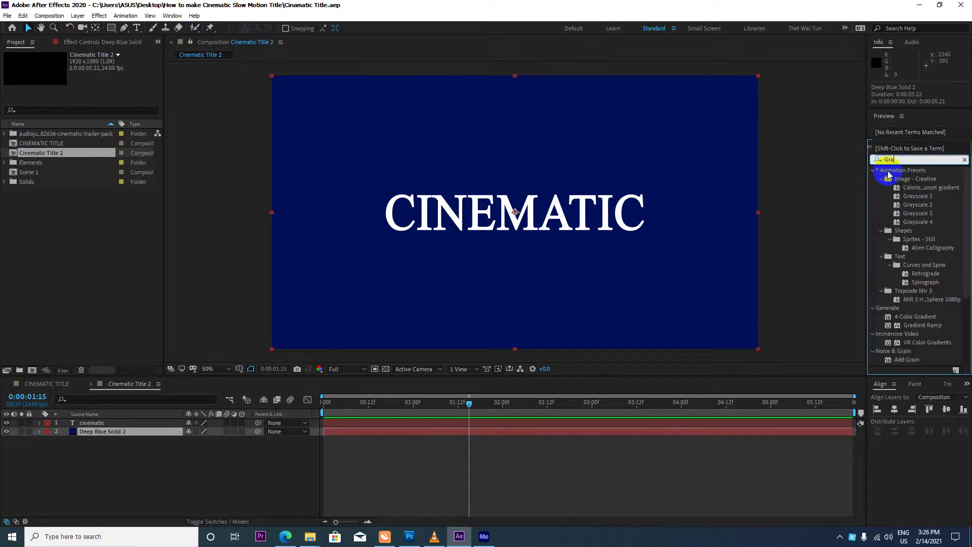
text(d)
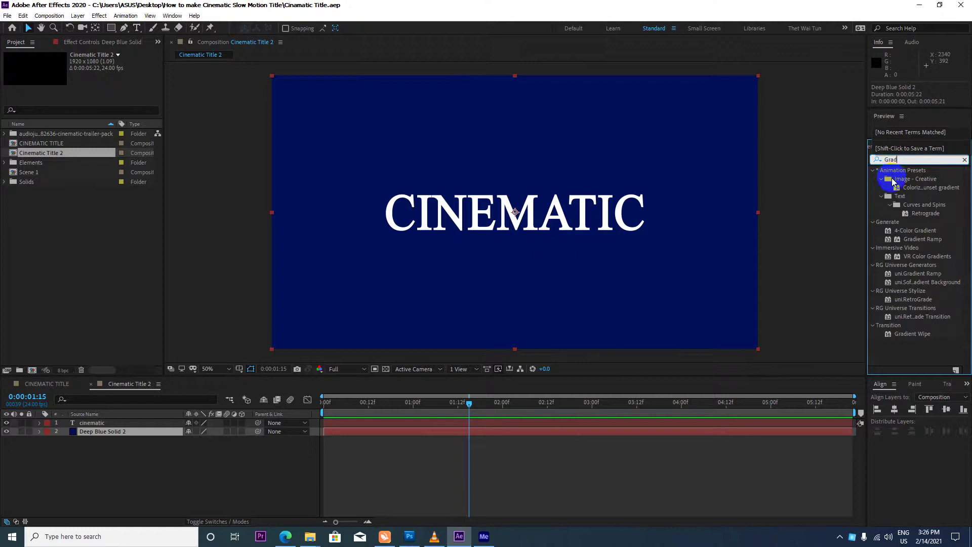
text(ie)
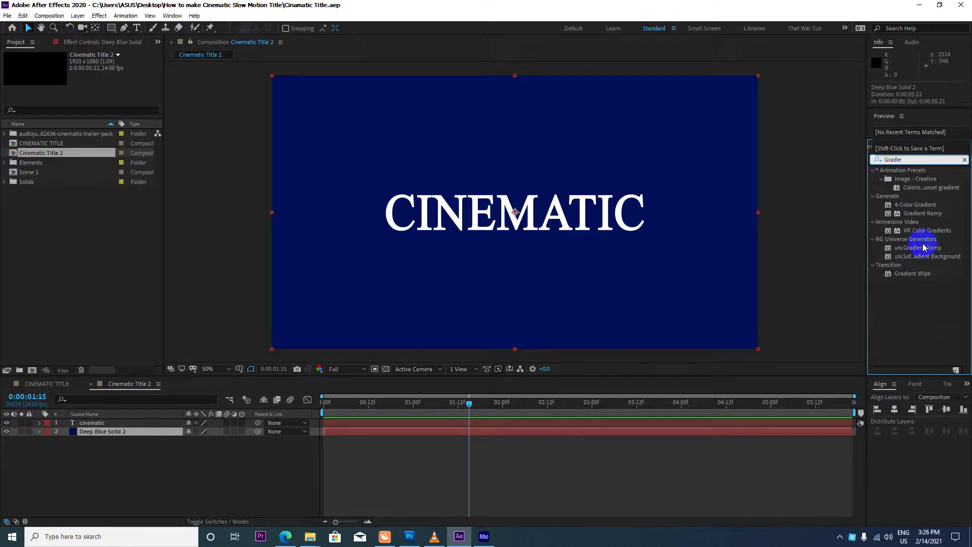
click(924, 214)
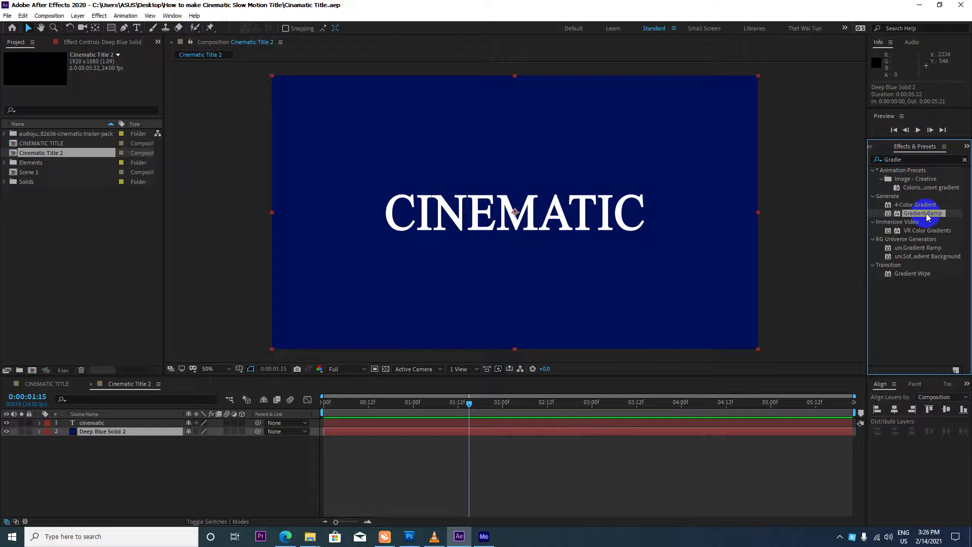
Step: Apply Gradient Ramp to Deep Blue Solid 2 and set its start colour to deep blue
drag(927, 216, 108, 432)
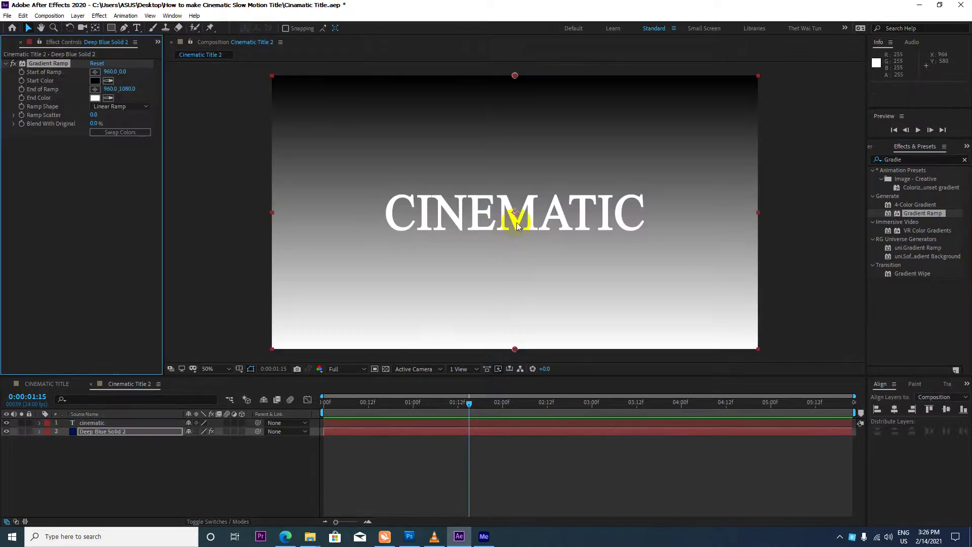
key(comma)
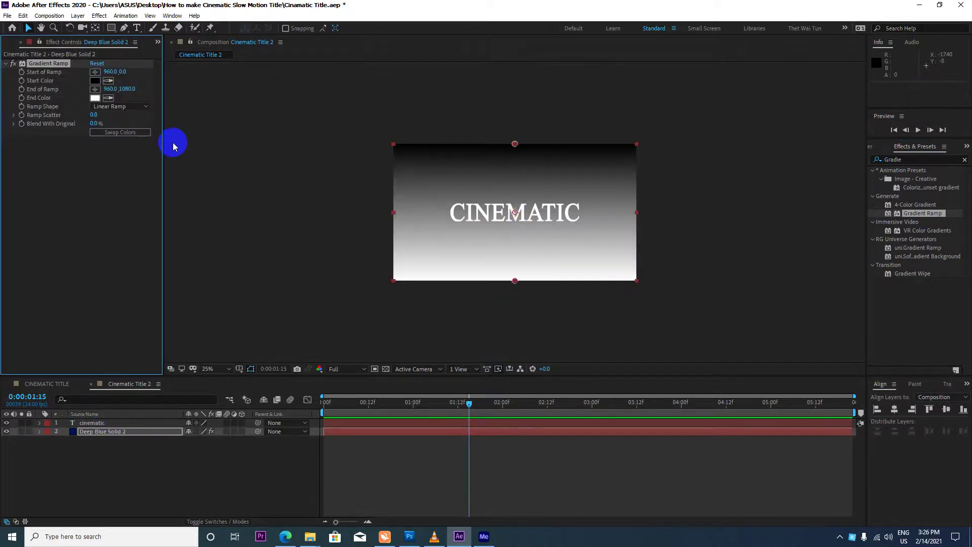
click(95, 80)
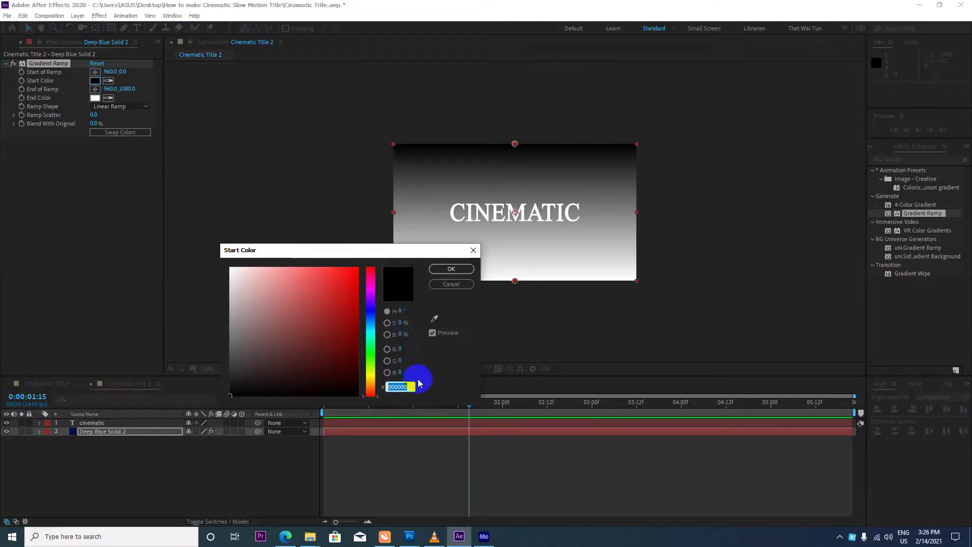
click(371, 313)
drag(353, 307, 415, 315)
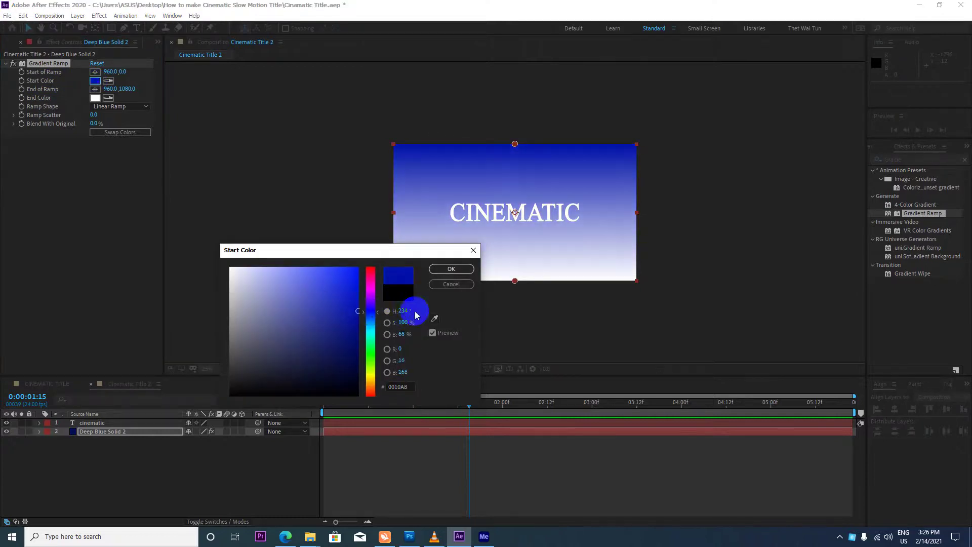
click(451, 269)
drag(96, 98, 84, 105)
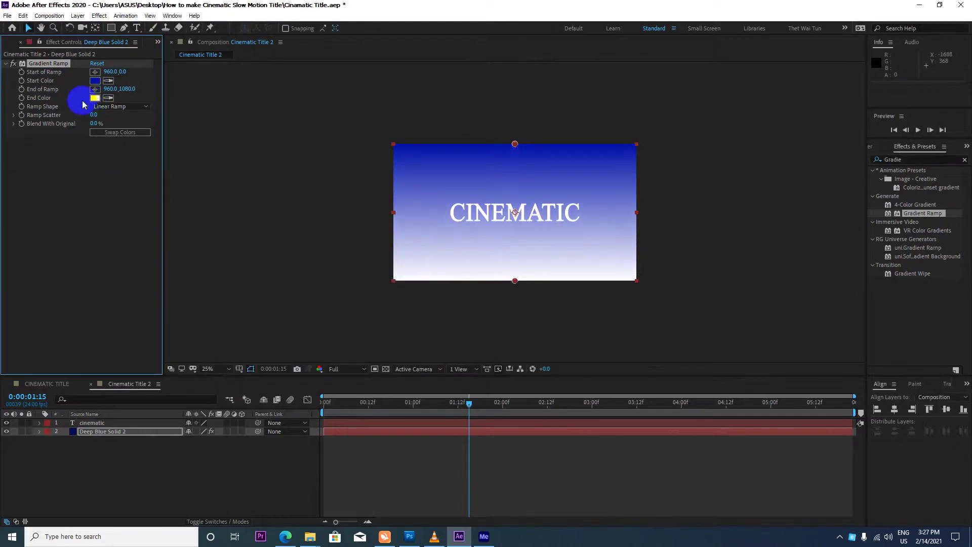
Step: Set the ramp's end colour to black and change the ramp shape to Radial Ramp
click(95, 98)
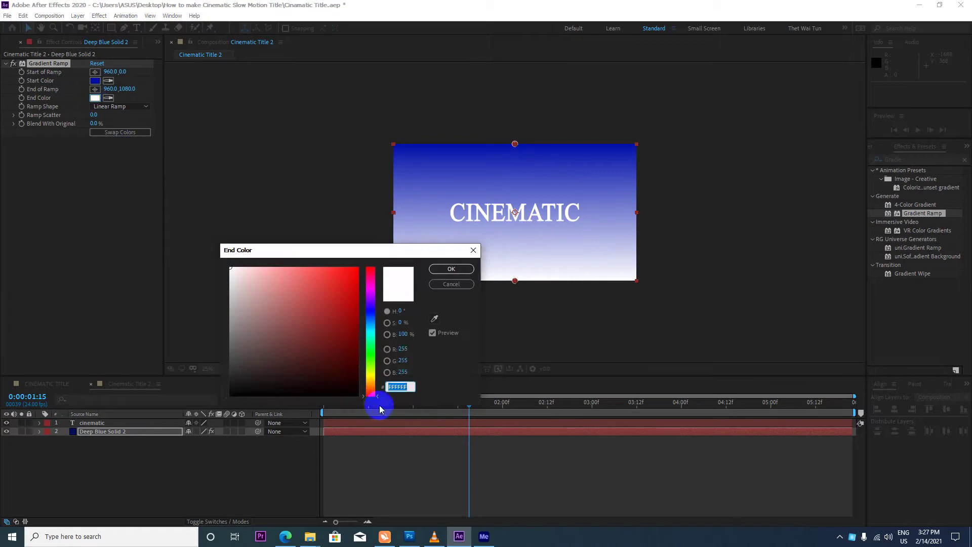
click(338, 395)
click(451, 269)
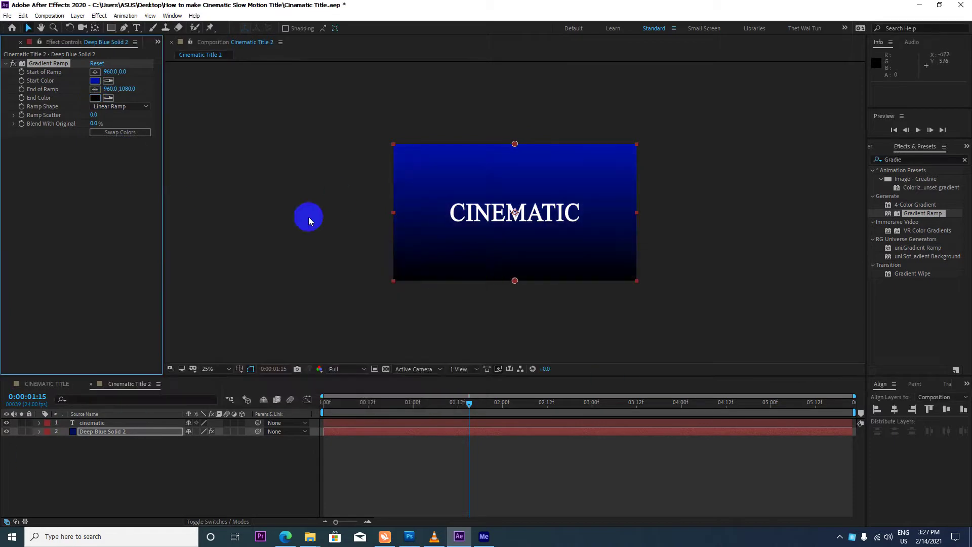
click(128, 108)
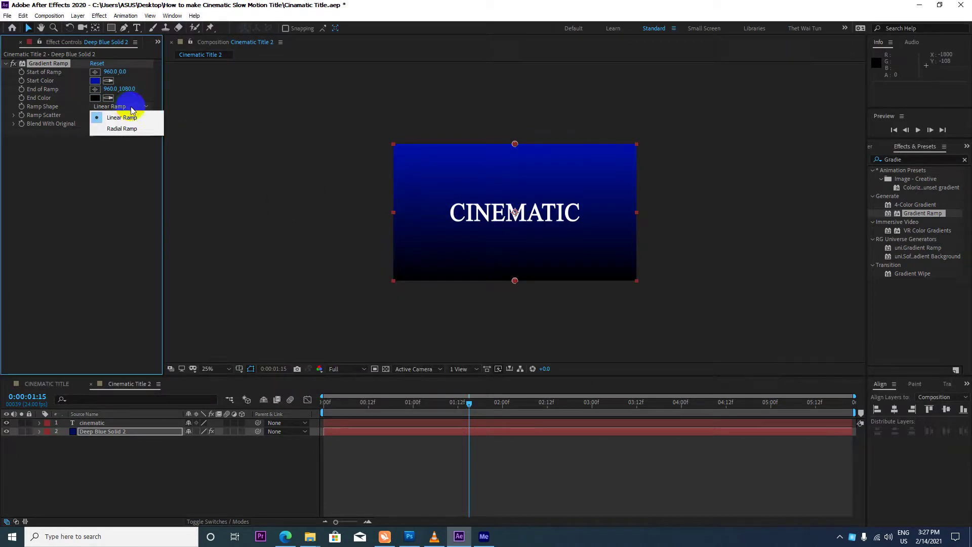
click(124, 128)
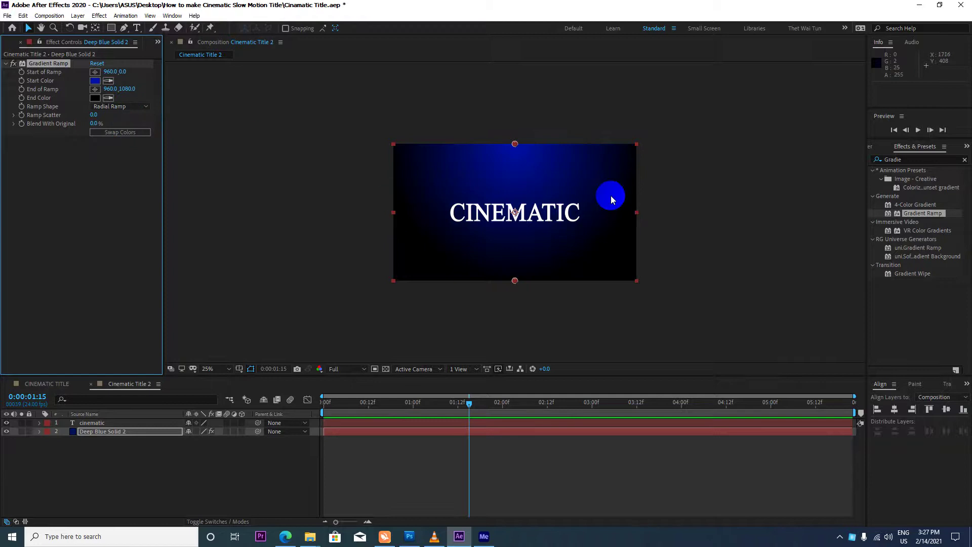
key(comma)
key(period)
key(period)
key(period)
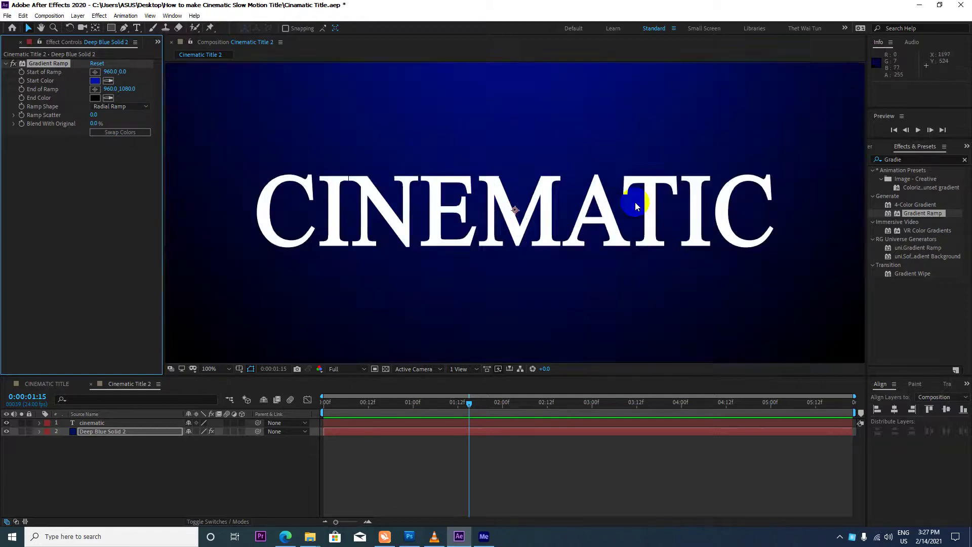
key(comma)
key(comma)
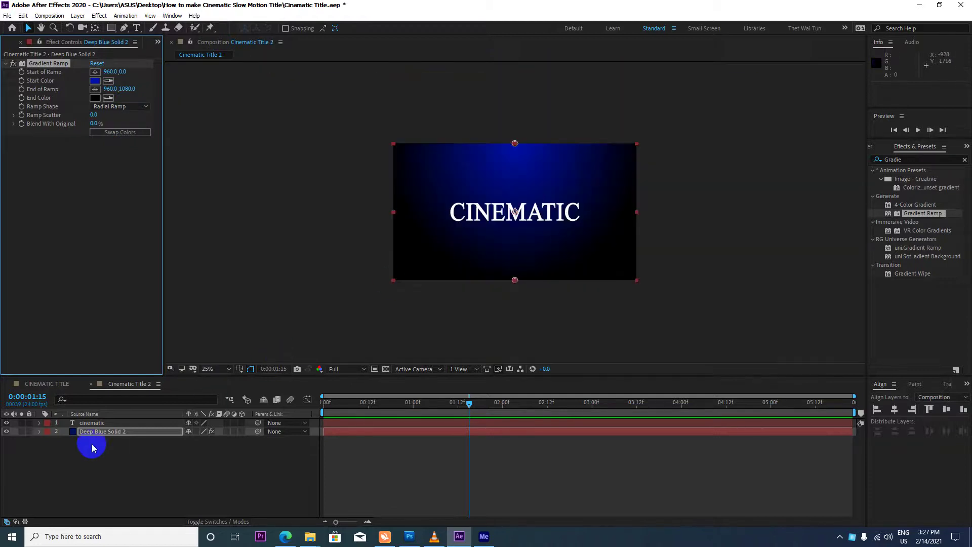
Step: Create a comp-size solid named Element 3D and move it to the top of the layer stack
right_click(95, 453)
mouse_move(207, 354)
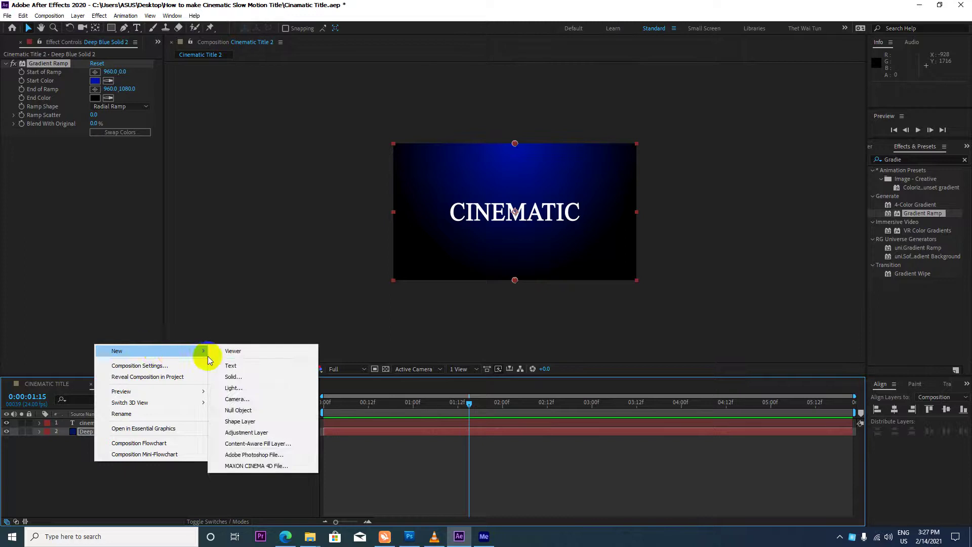
click(232, 377)
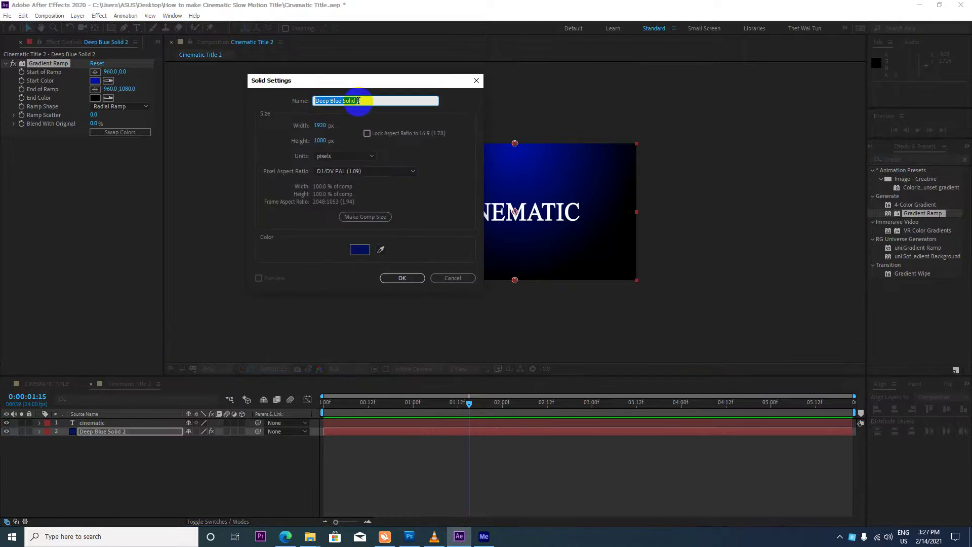
text(Element 3D)
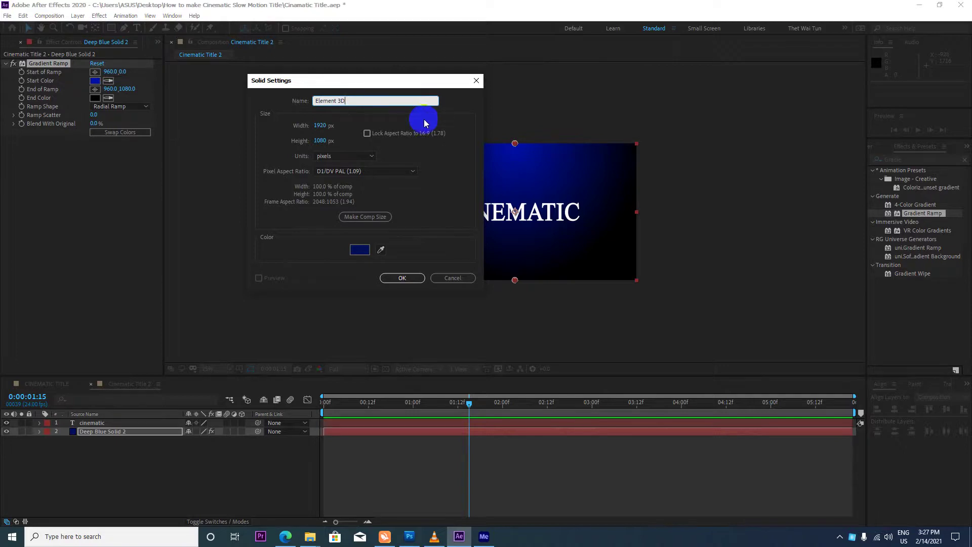
click(371, 217)
click(400, 278)
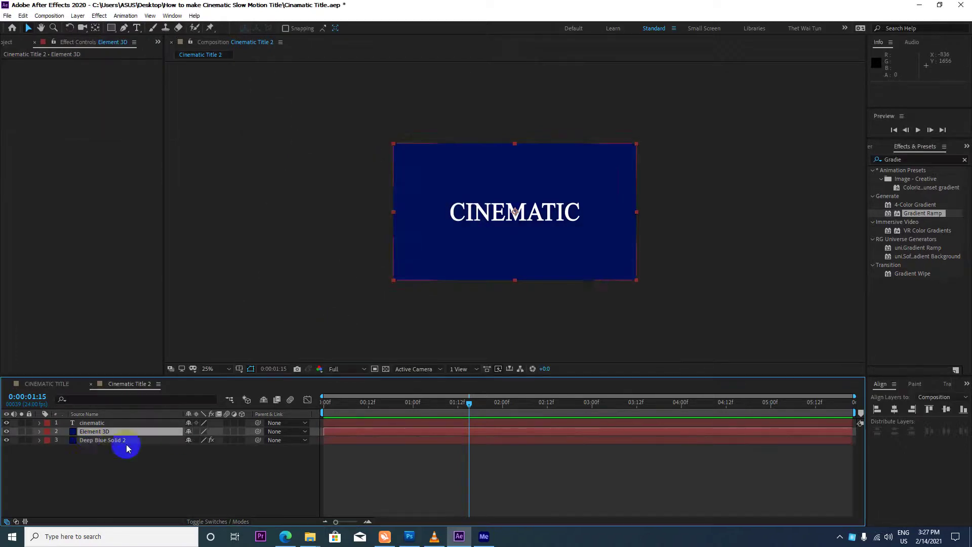
drag(91, 431, 95, 424)
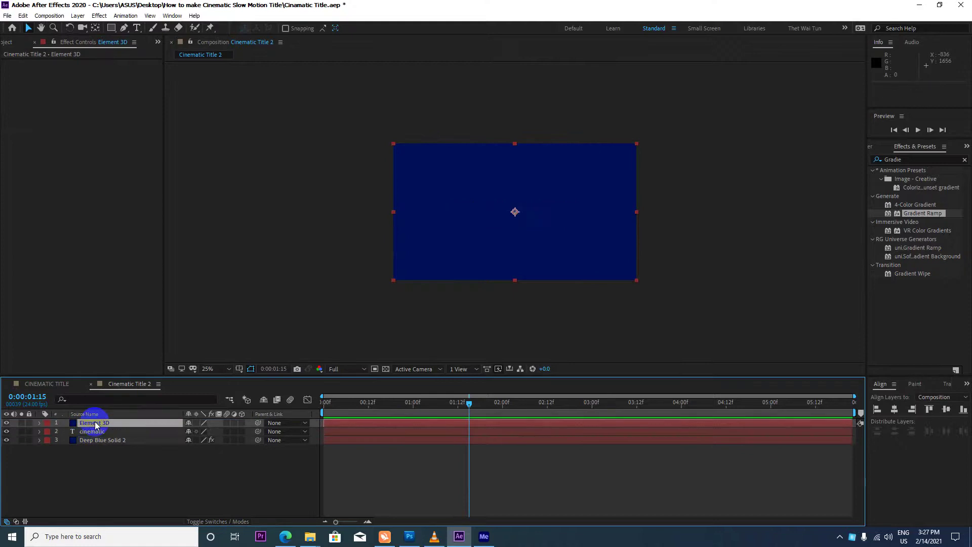
Step: Search 'elem' and apply the Element effect to the Element 3D layer
click(916, 163)
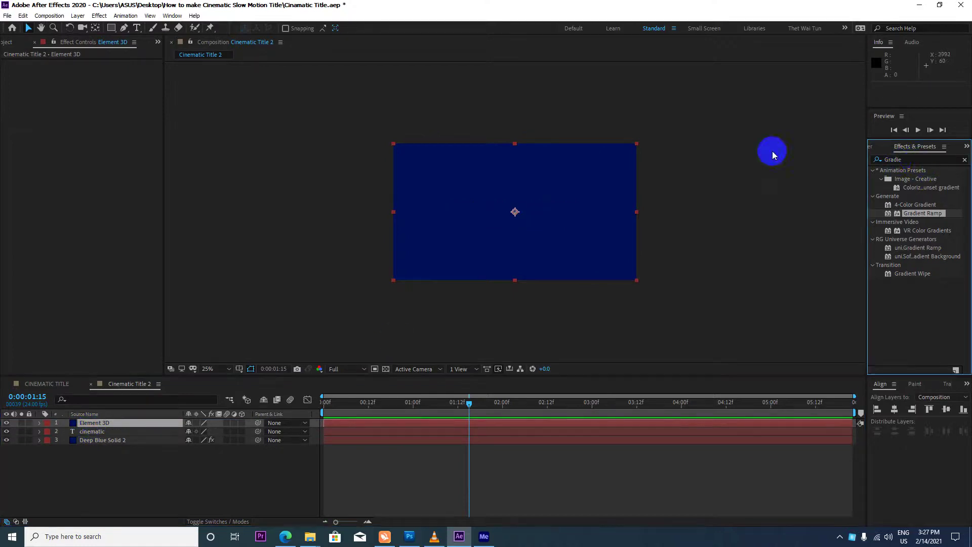
click(893, 159)
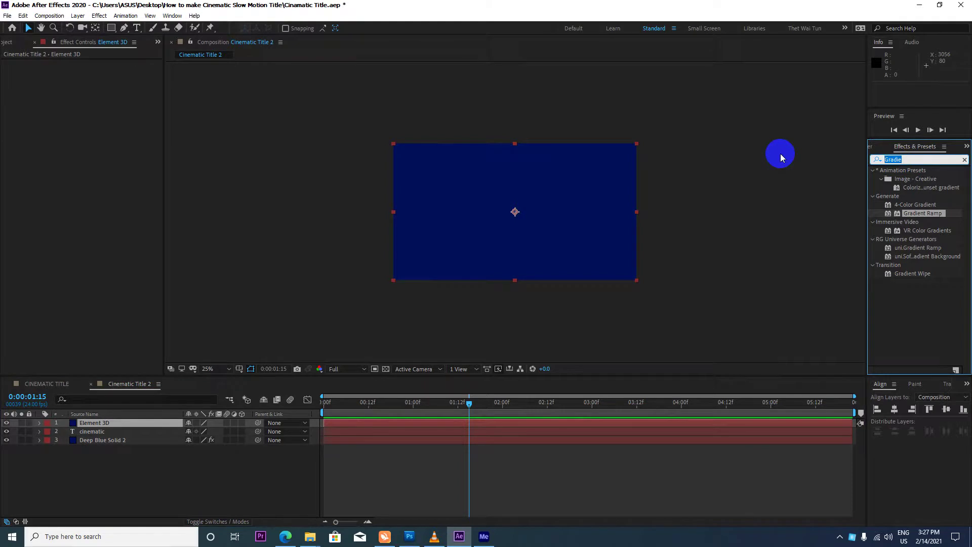
text(elem)
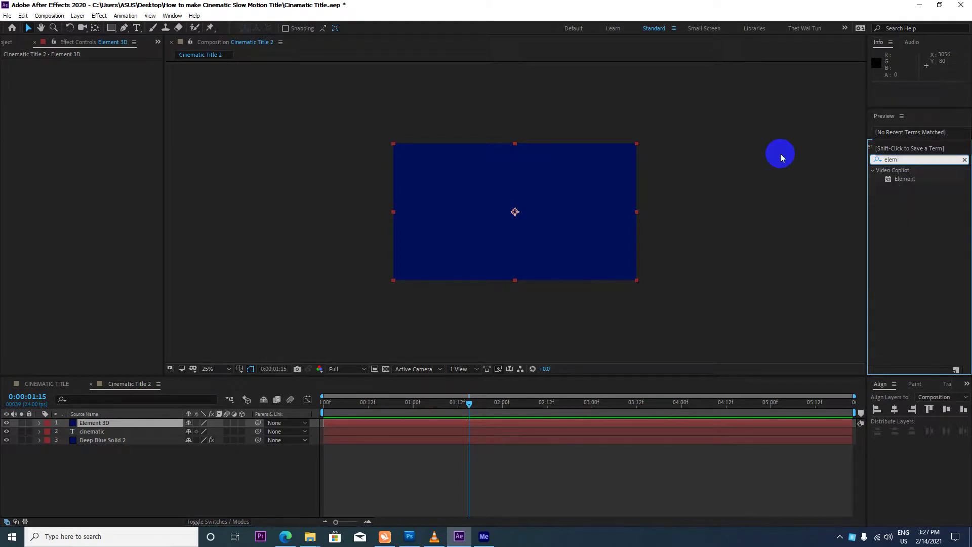
click(905, 180)
drag(907, 183, 104, 425)
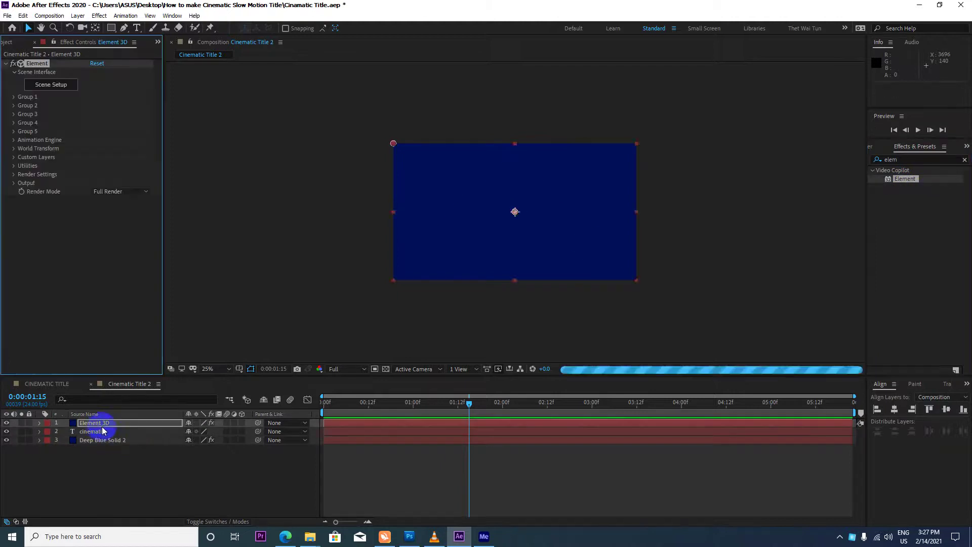
Step: Set Custom Layers Path Layer 1 to the cinematic text and open the Scene Setup window
click(14, 158)
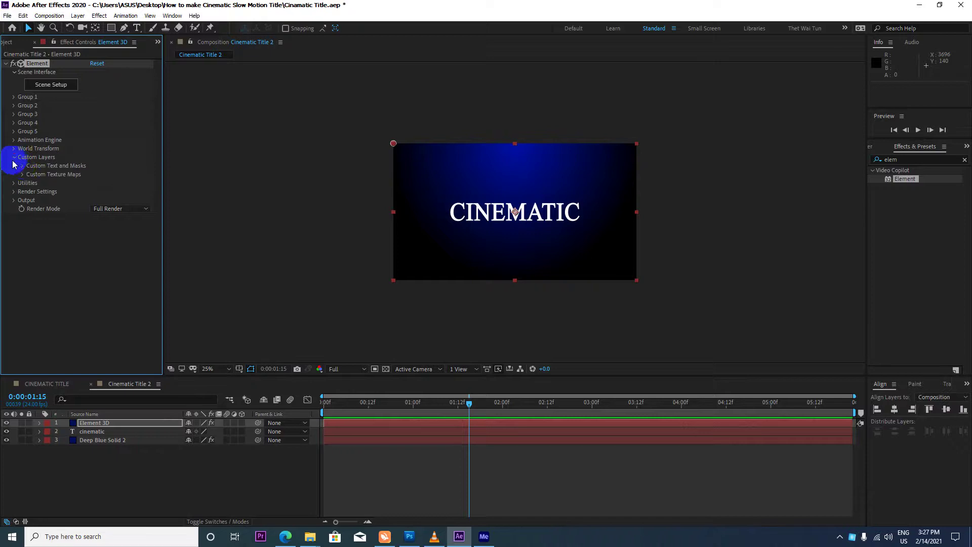
click(23, 167)
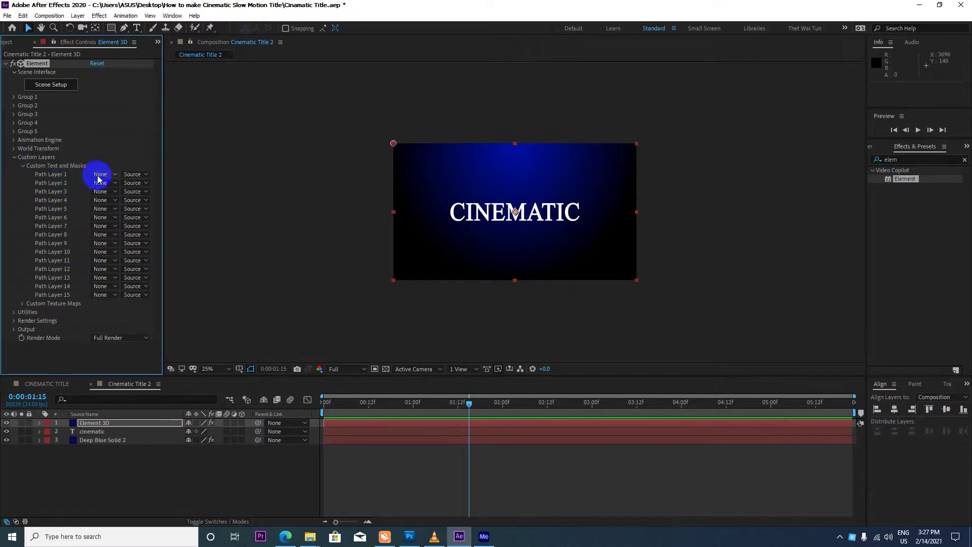
click(116, 174)
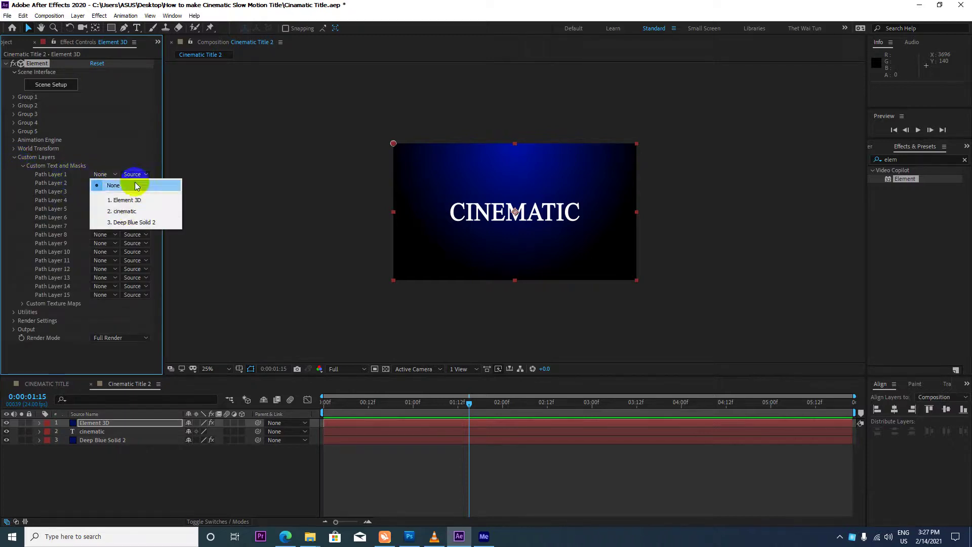
click(134, 212)
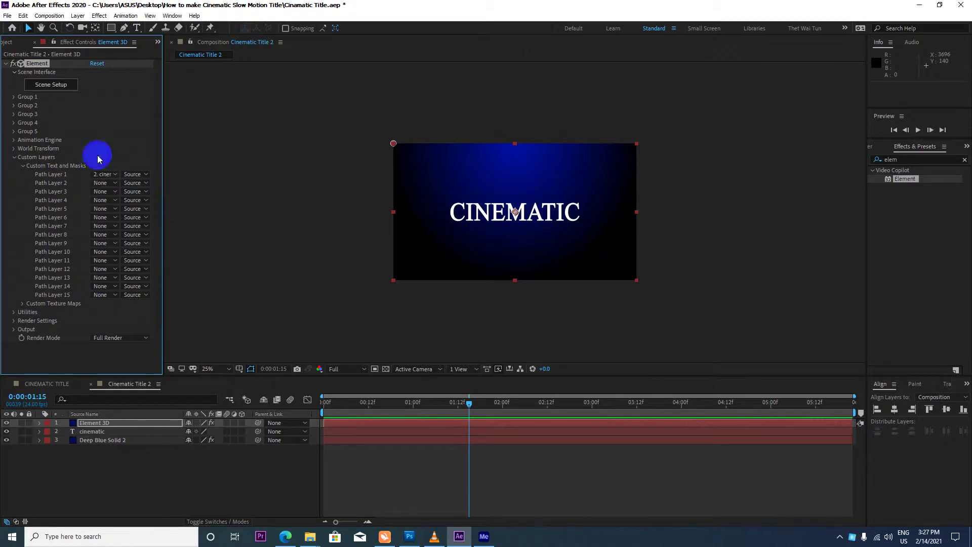
click(64, 88)
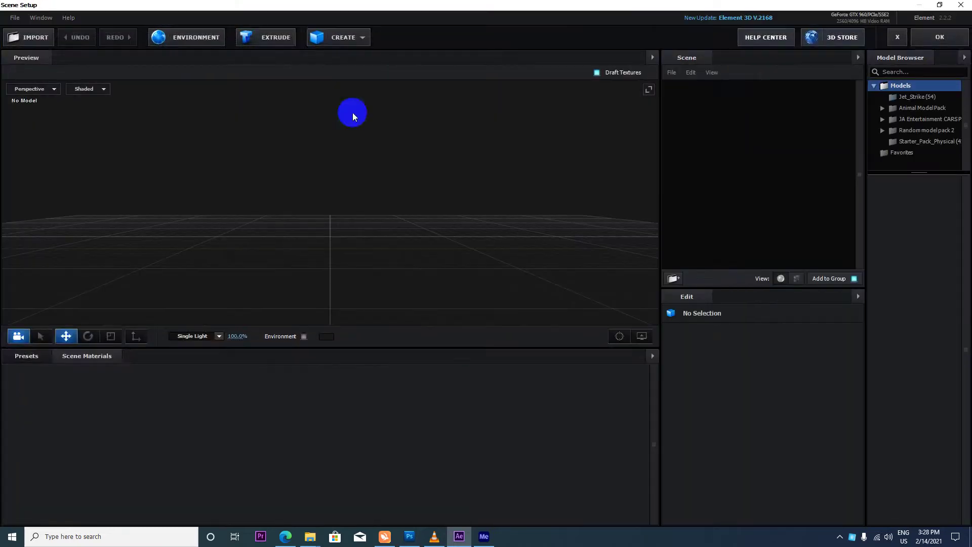
Step: Extrude the CINEMATIC text into a 3D model, inspect it from two angles, and open the material presets
click(286, 39)
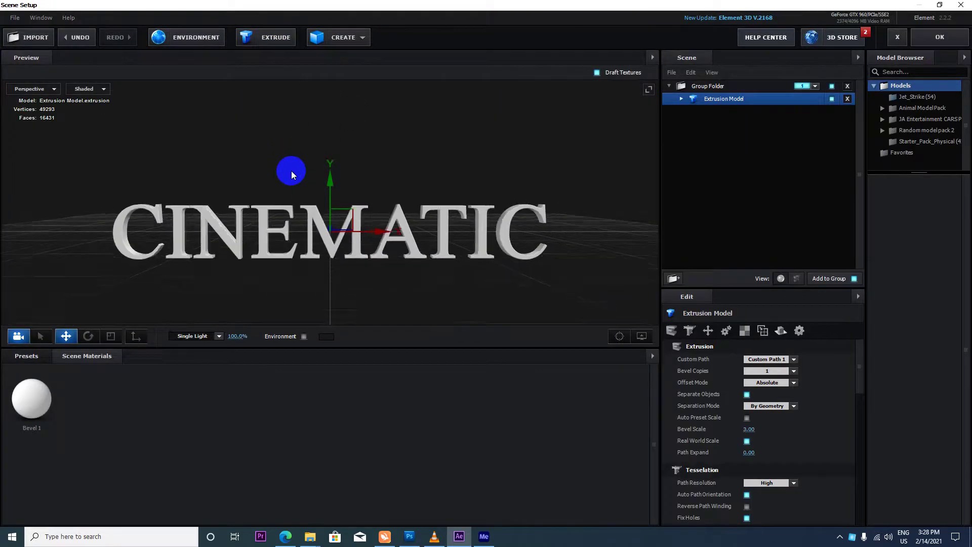
mouse_move(311, 241)
mouse_down()
mouse_move(486, 240)
mouse_move(447, 276)
mouse_move(341, 198)
mouse_move(360, 177)
mouse_up()
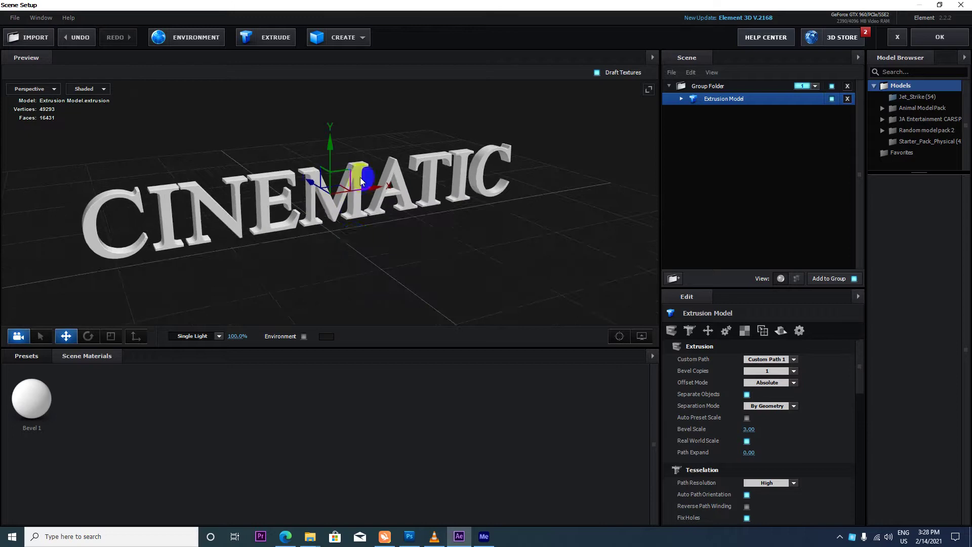
drag(356, 237, 150, 336)
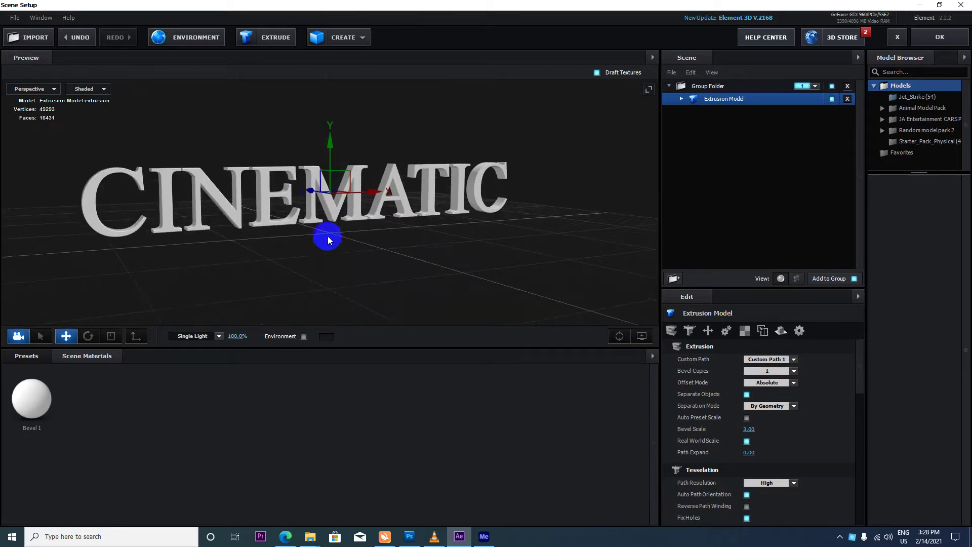
click(26, 355)
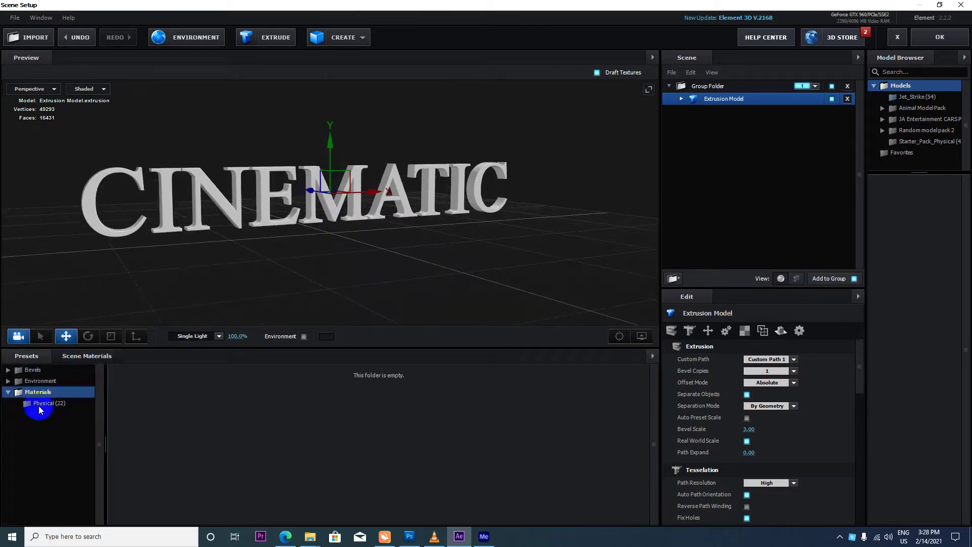
Step: Apply the Physical Chrome preset to the CINEMATIC text and switch Chrome to Standard Shader
click(59, 403)
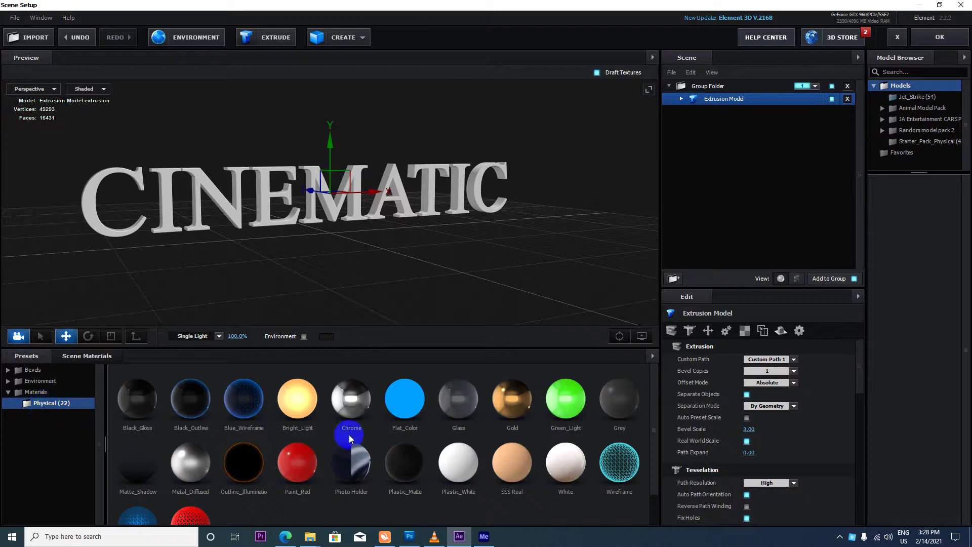
click(354, 398)
mouse_move(351, 402)
mouse_down()
mouse_move(326, 198)
mouse_move(332, 251)
mouse_move(369, 271)
mouse_move(373, 253)
mouse_move(329, 275)
mouse_move(394, 271)
mouse_move(347, 200)
mouse_move(284, 182)
mouse_move(373, 191)
mouse_move(392, 236)
mouse_move(360, 242)
mouse_up()
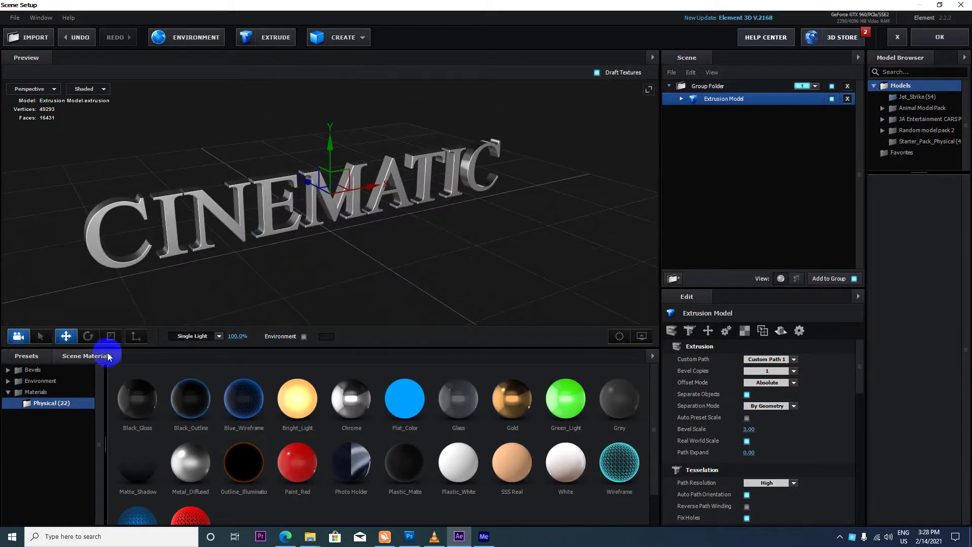
click(108, 356)
click(86, 403)
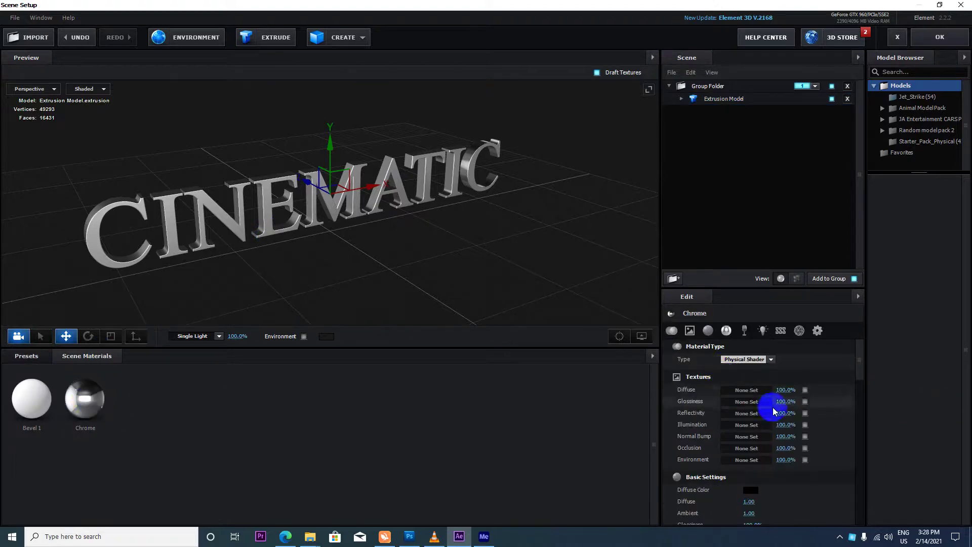
click(771, 360)
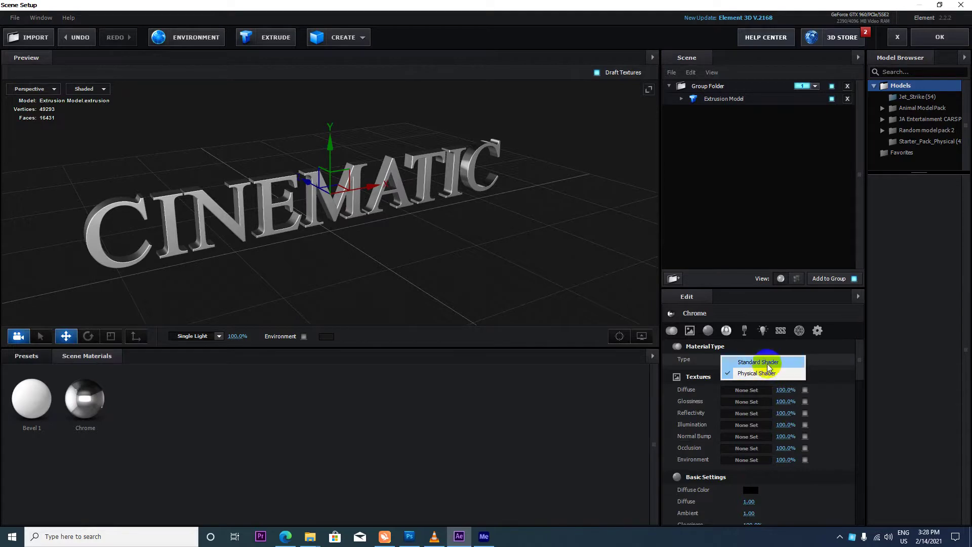
click(769, 361)
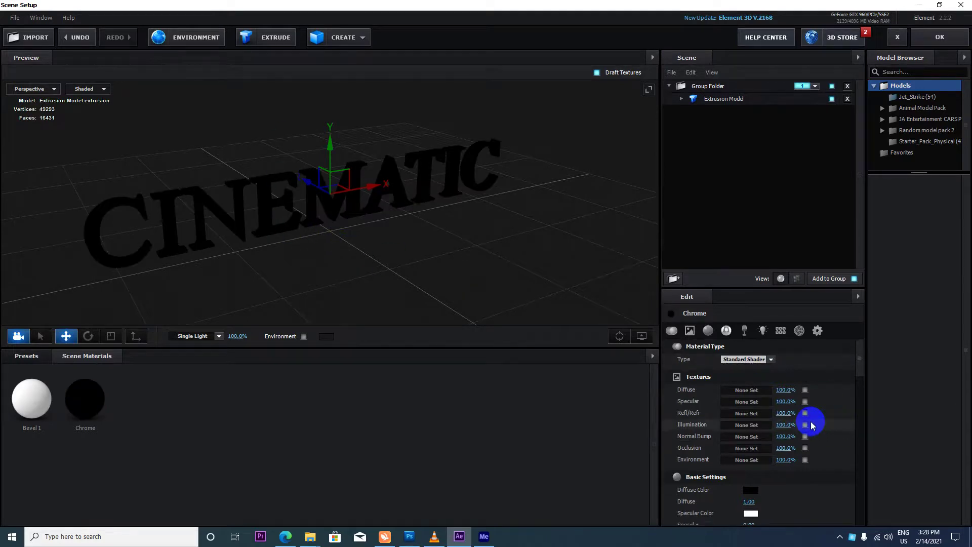
Step: Set the Chrome material's Specular to 2.26 and Specular Shininess to 1.5
scroll(808, 450, down, 2)
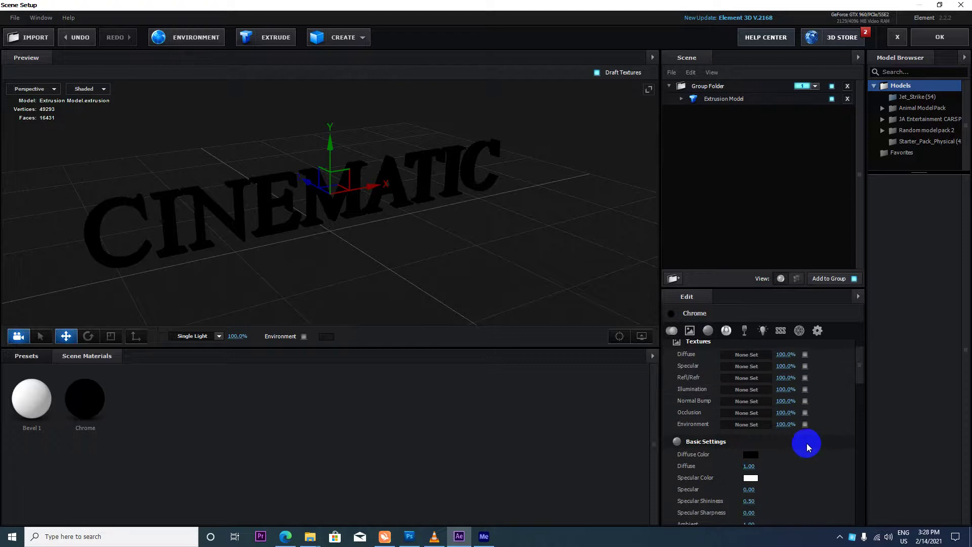
scroll(806, 443, down, 2)
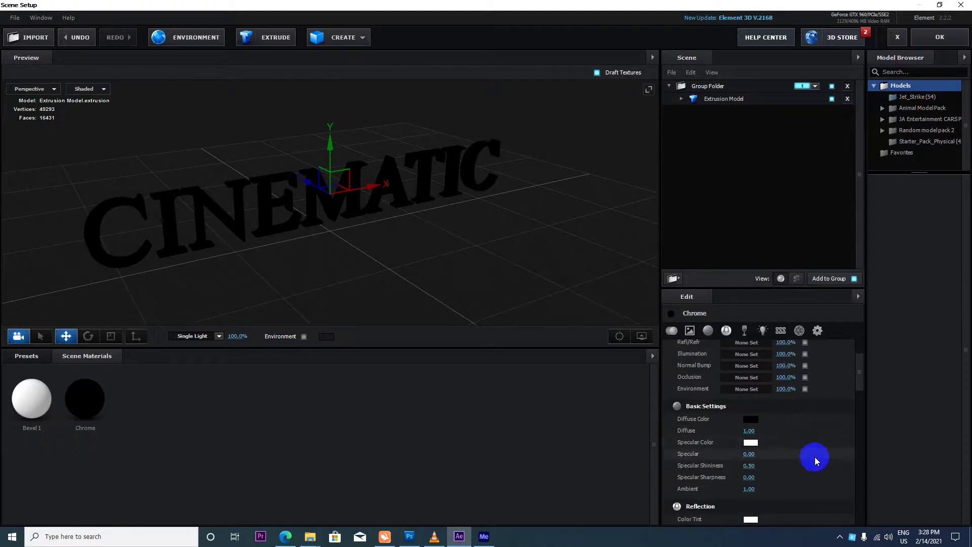
scroll(814, 456, down, 2)
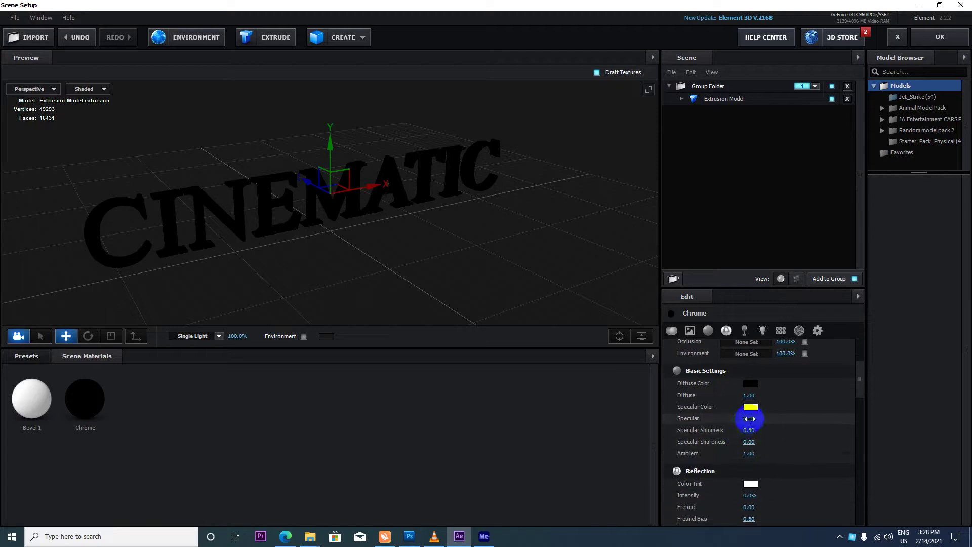
drag(749, 418, 753, 416)
click(753, 418)
text(1.5)
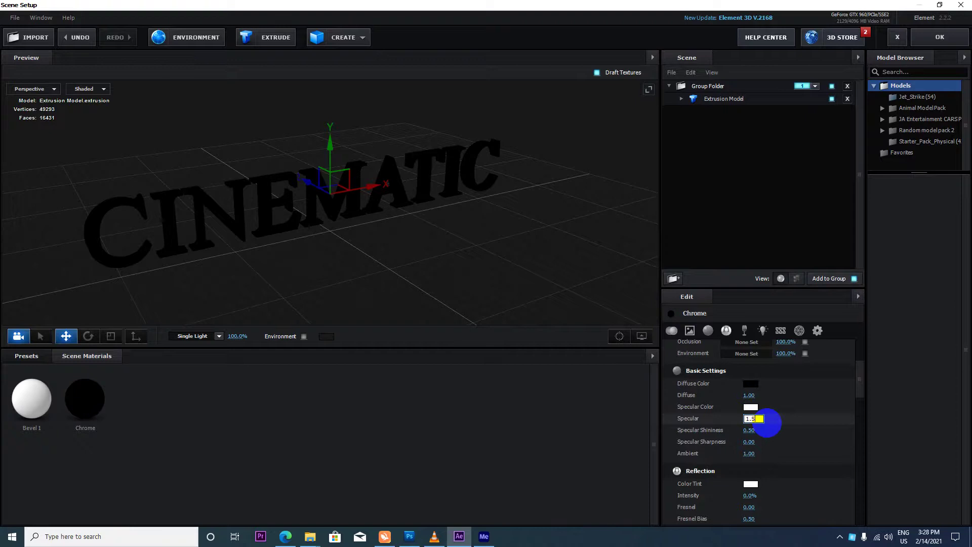
key(Return)
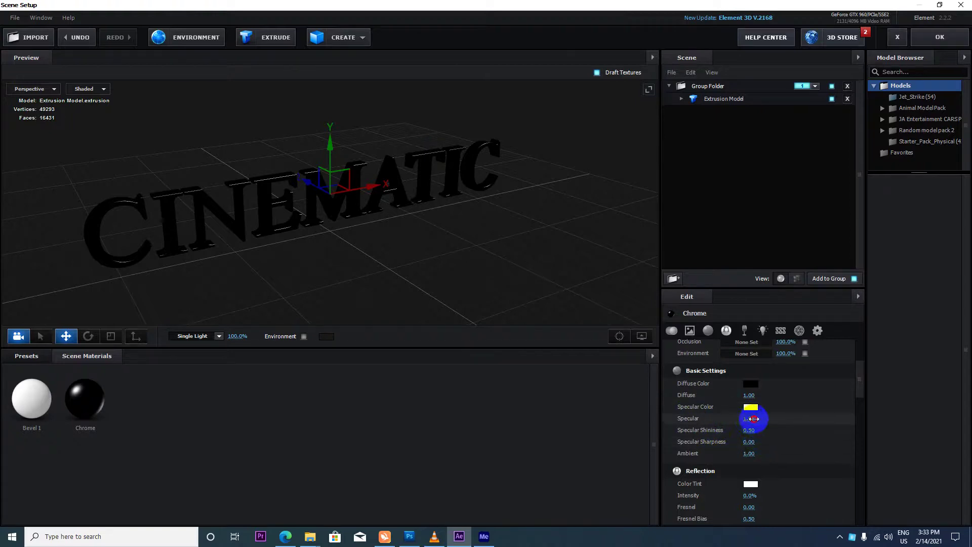
drag(753, 418, 780, 418)
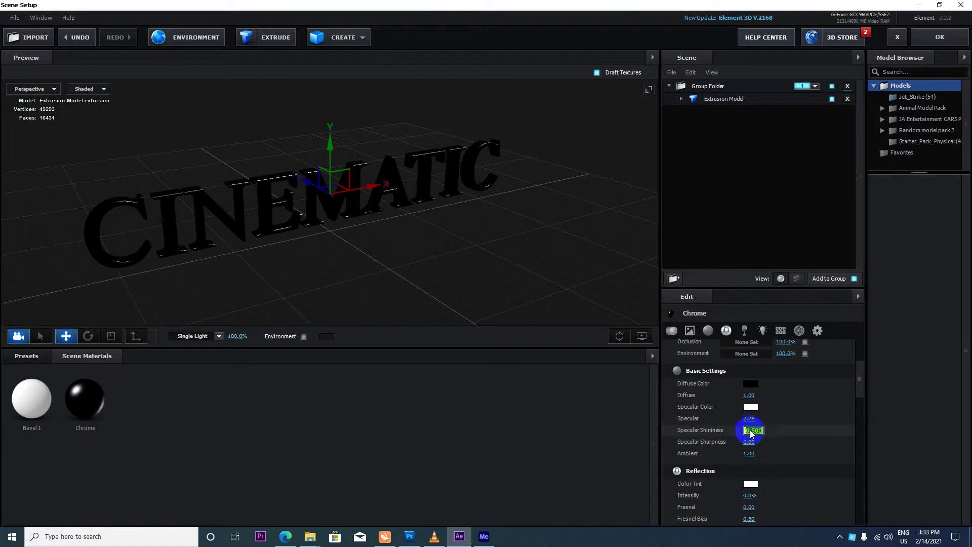
text(1)
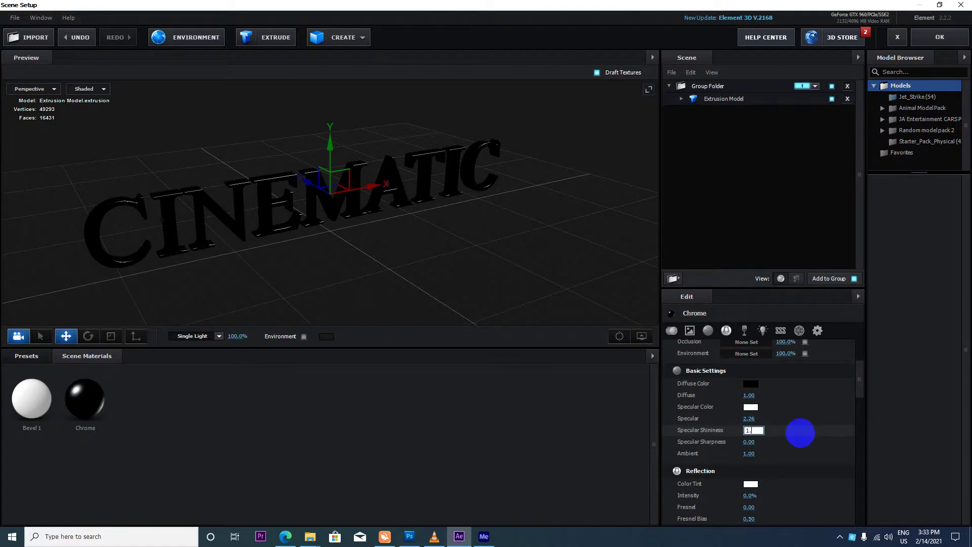
text(.5)
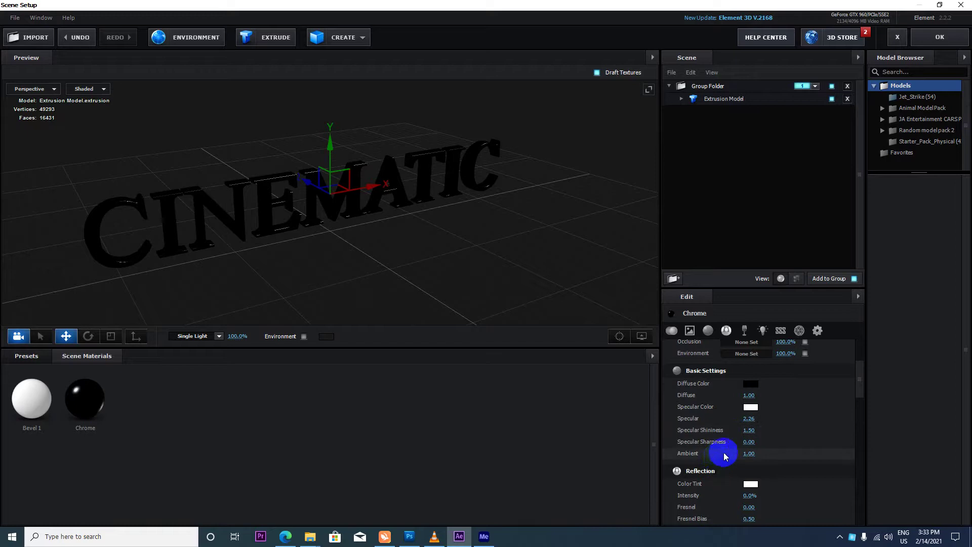
scroll(749, 445, down, 2)
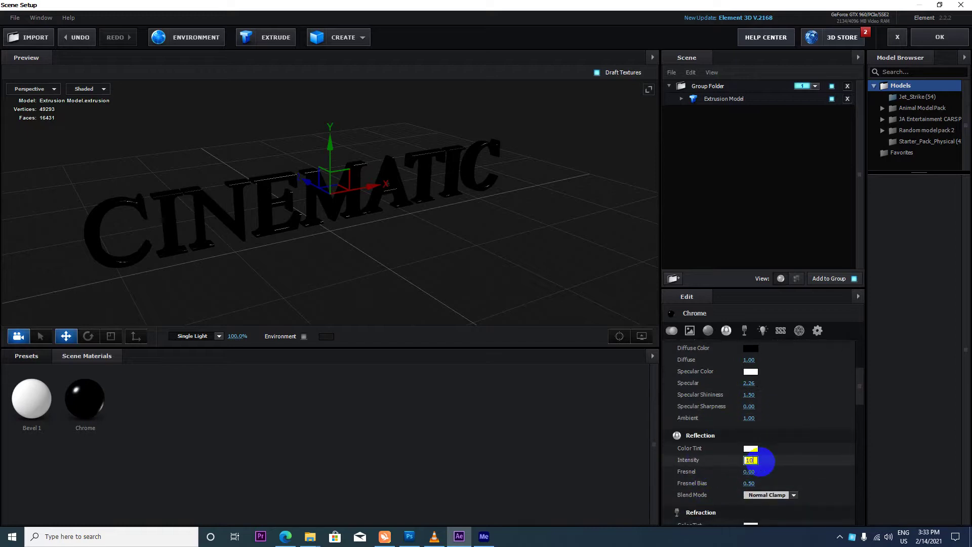
Step: Set the Chrome Reflection Intensity to 100%
text(0)
key(Return)
mouse_move(304, 245)
mouse_down()
mouse_move(314, 244)
mouse_move(298, 245)
mouse_up()
scroll(794, 408, down, 4)
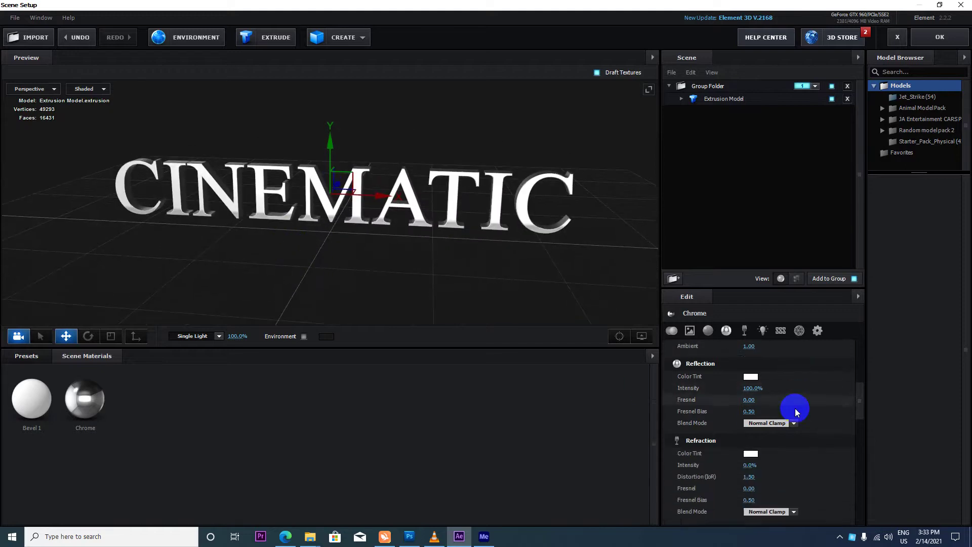
scroll(795, 408, down, 2)
scroll(795, 408, down, 3)
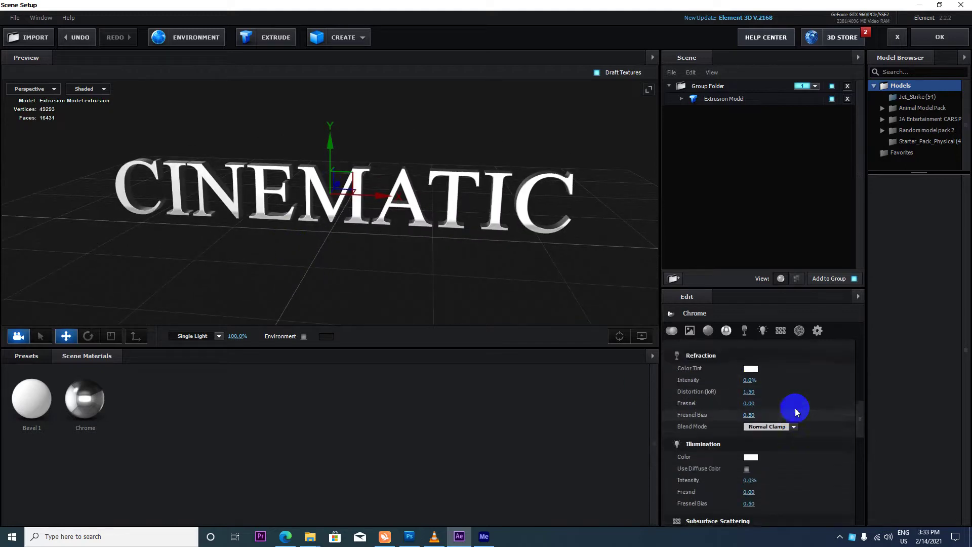
scroll(794, 408, up, 1)
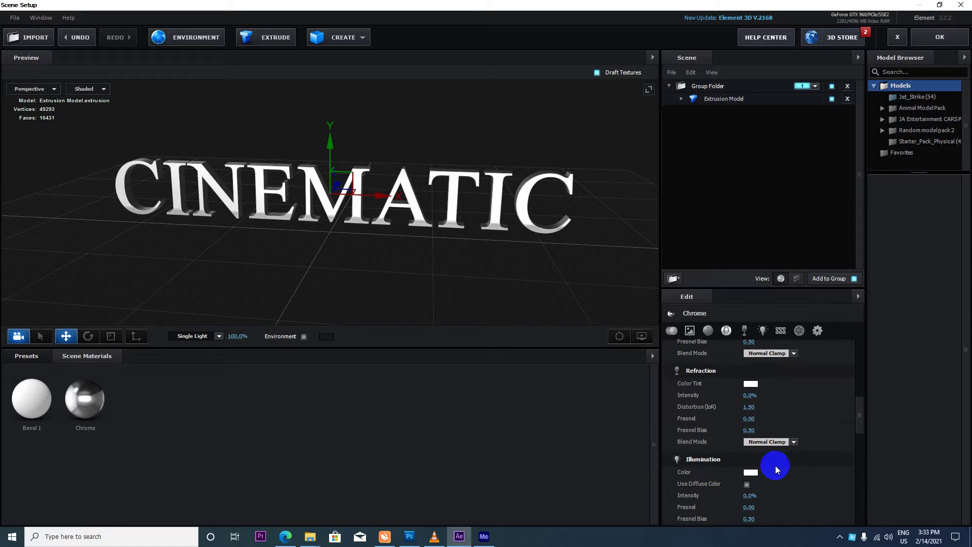
scroll(798, 433, up, 3)
scroll(798, 434, up, 1)
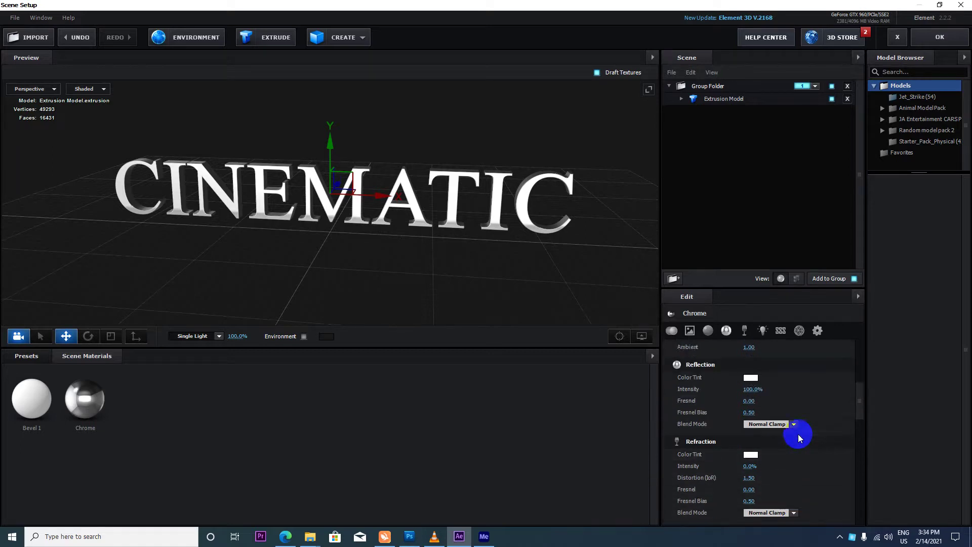
scroll(798, 433, up, 2)
Step: Change the Reflection Blend Mode from Normal Clamp to Normal
click(794, 459)
click(779, 463)
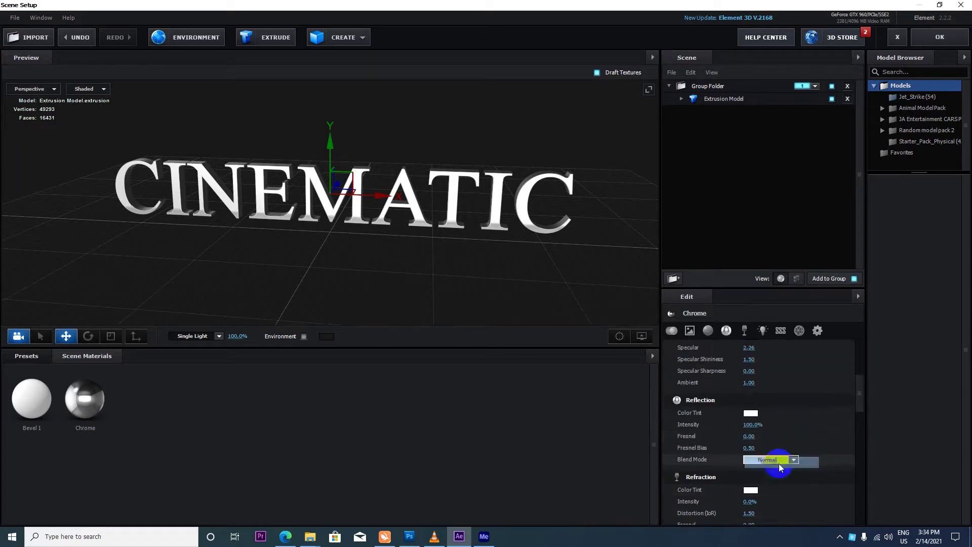
mouse_move(519, 245)
mouse_down()
mouse_move(319, 239)
mouse_move(351, 253)
mouse_move(399, 234)
mouse_move(279, 225)
mouse_up()
click(782, 414)
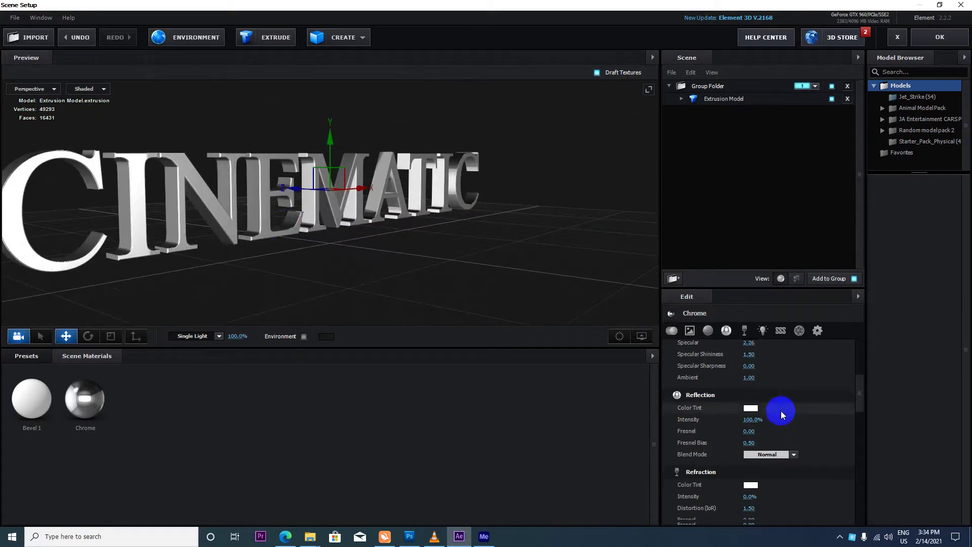
scroll(782, 414, down, 2)
scroll(783, 411, up, 3)
scroll(785, 406, up, 3)
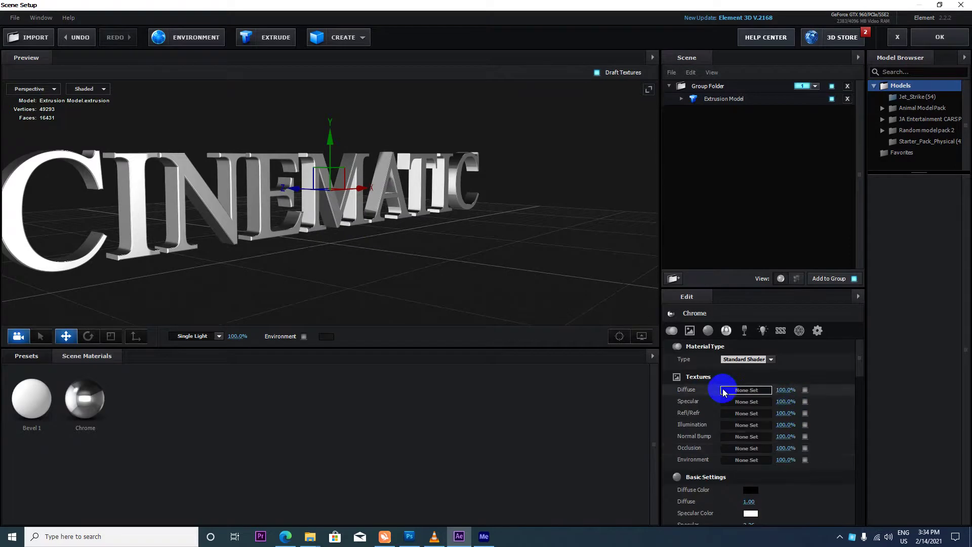
click(92, 409)
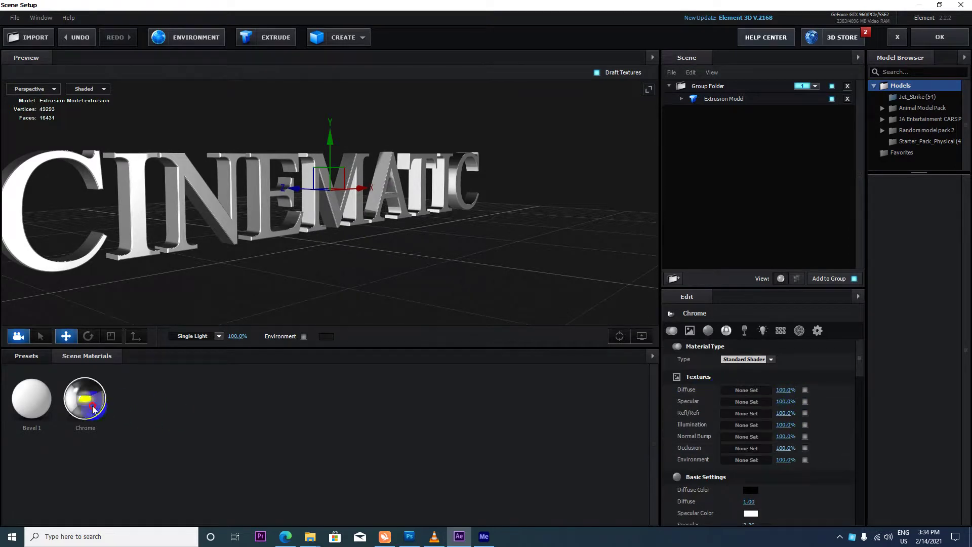
click(744, 330)
scroll(779, 382, up, 5)
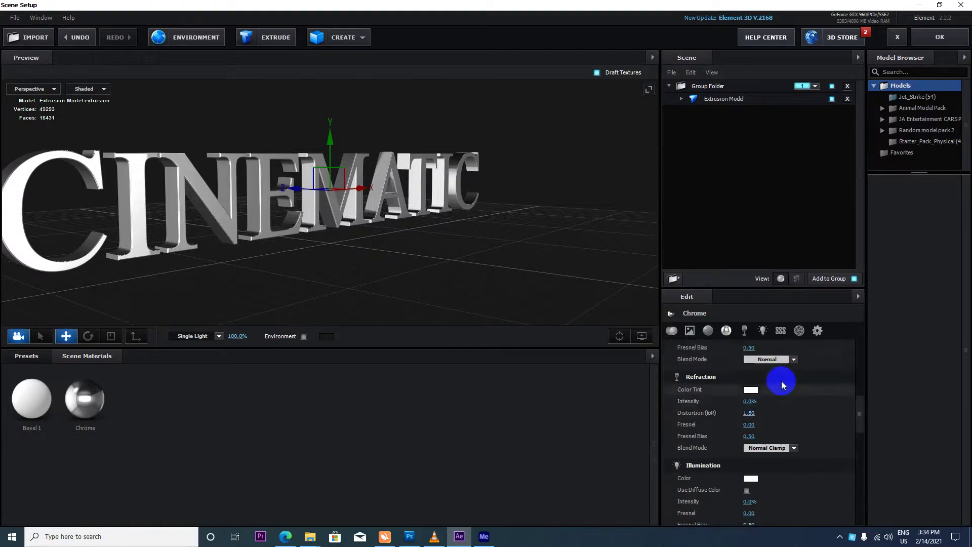
scroll(787, 382, up, 3)
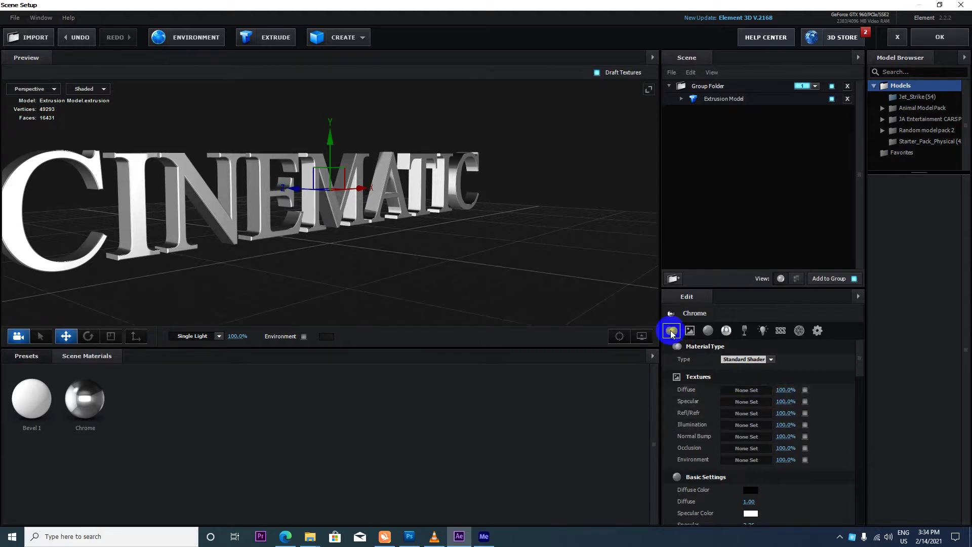
click(689, 330)
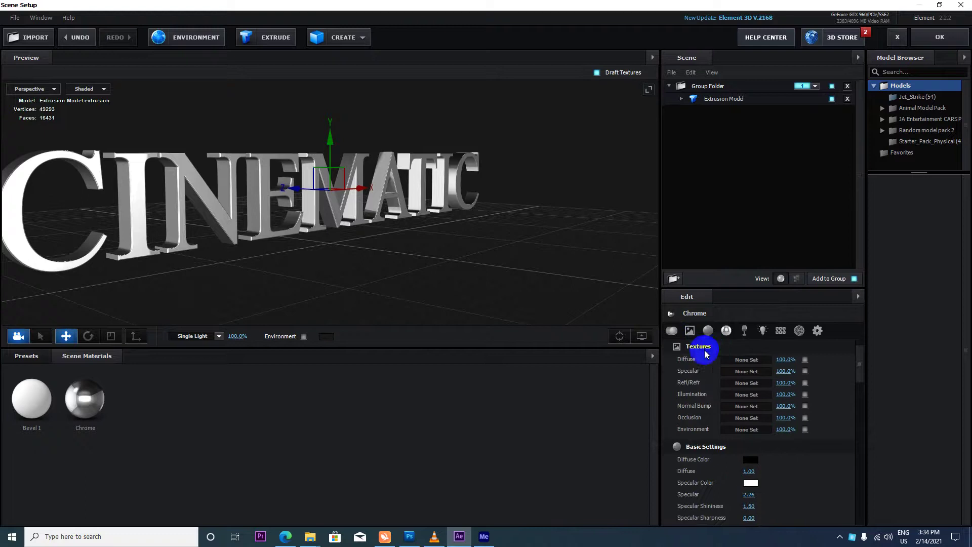
scroll(756, 402, up, 1)
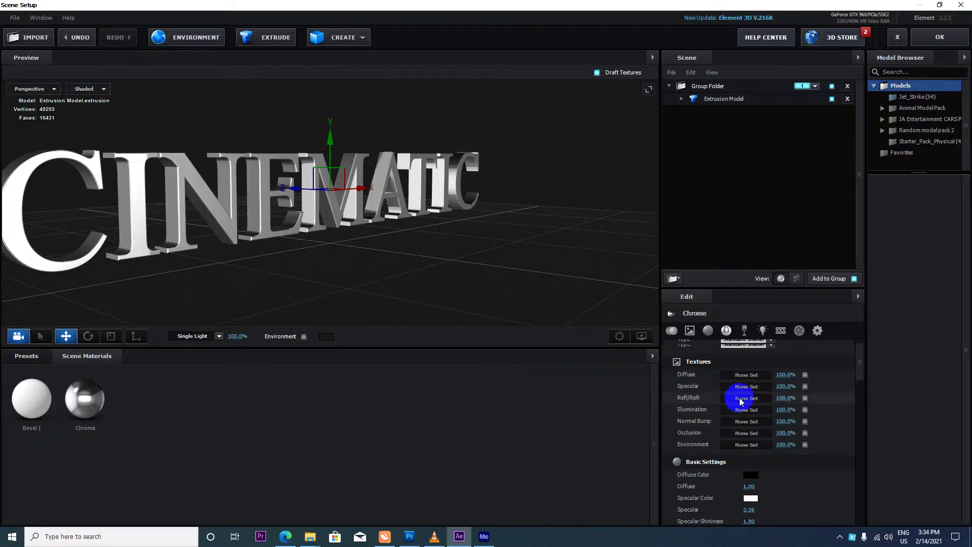
click(708, 329)
scroll(763, 431, up, 2)
scroll(763, 426, up, 2)
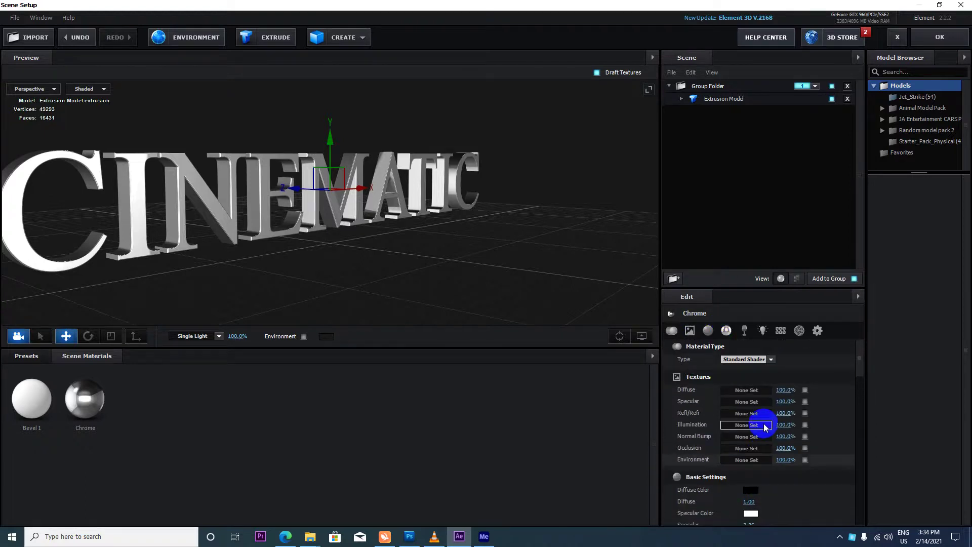
click(726, 330)
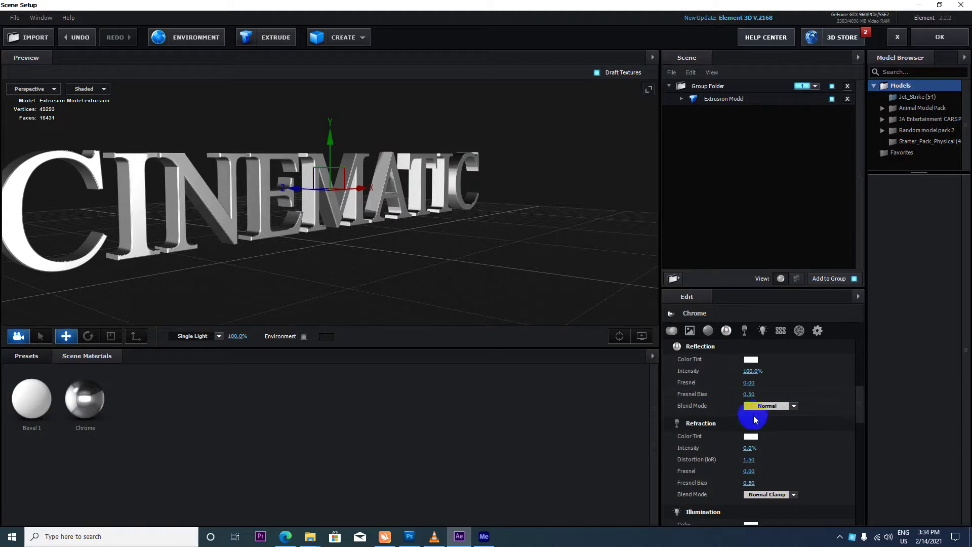
scroll(741, 445, down, 1)
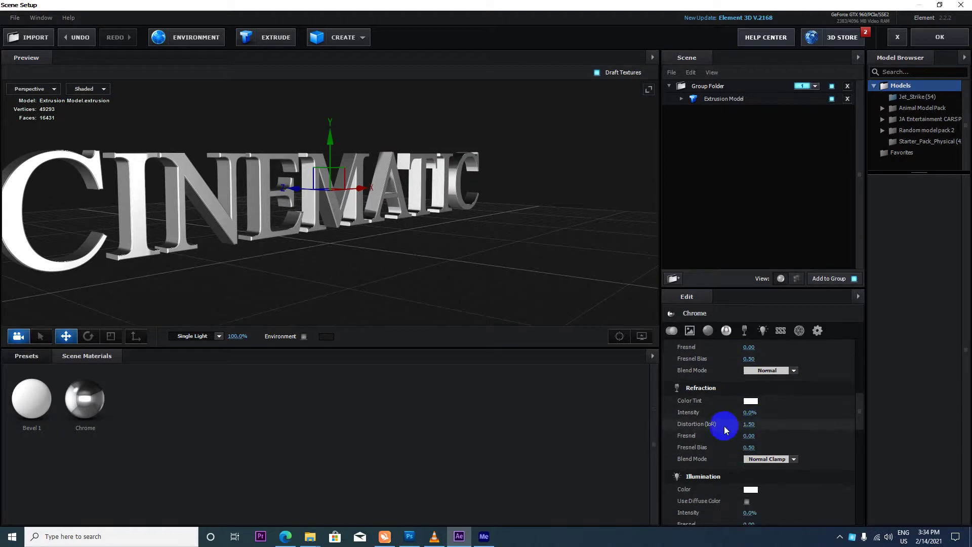
mouse_move(724, 429)
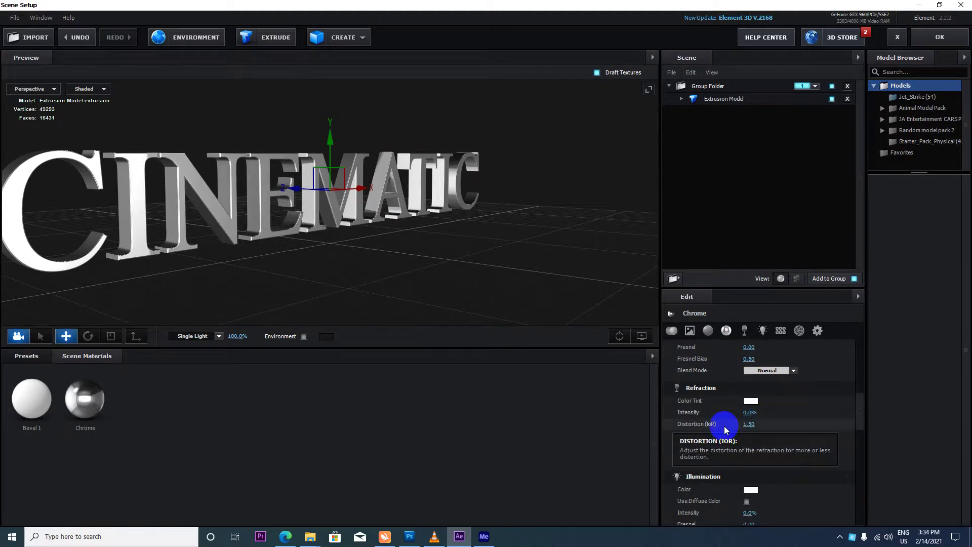
scroll(728, 428, down, 1)
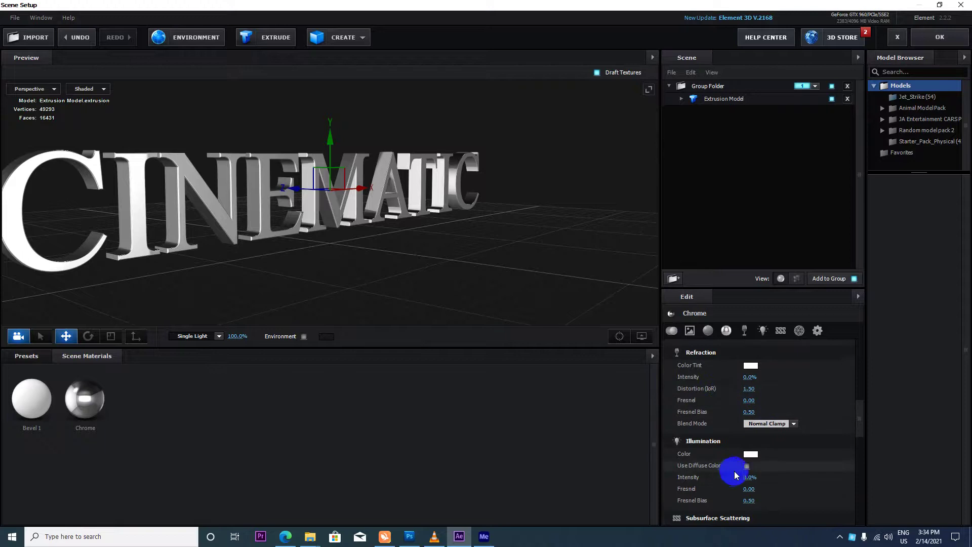
scroll(743, 470, down, 1)
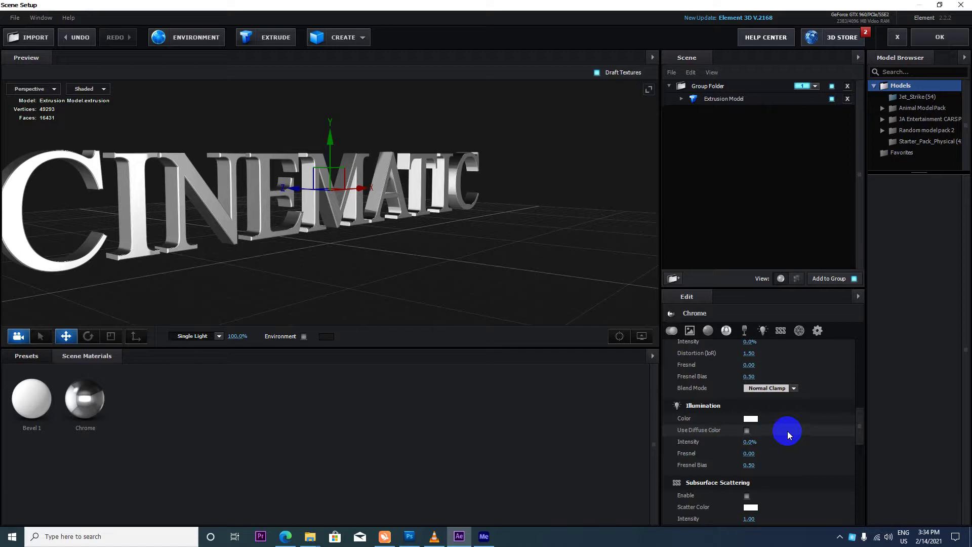
scroll(788, 435, down, 1)
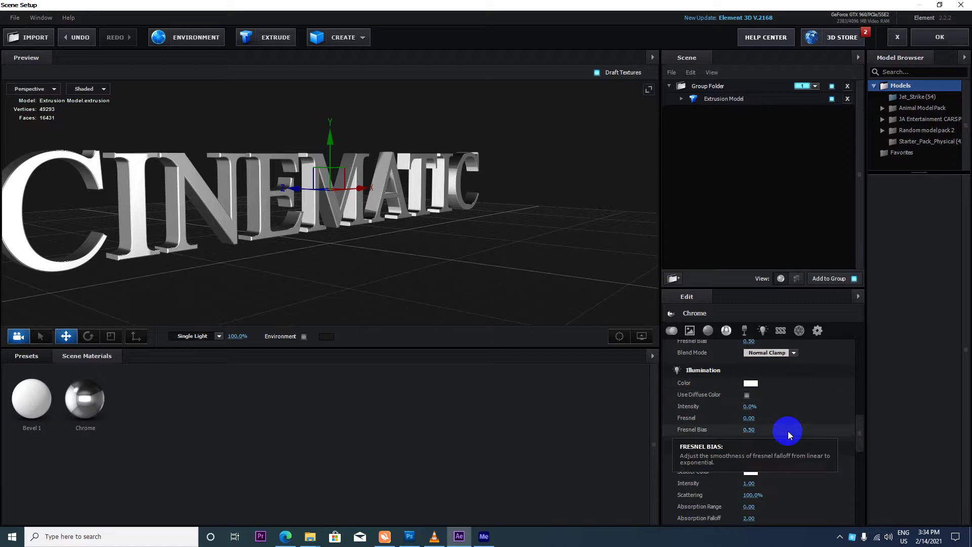
scroll(788, 430, down, 2)
mouse_move(437, 246)
mouse_down()
mouse_move(420, 258)
mouse_move(427, 256)
mouse_up()
scroll(749, 373, up, 4)
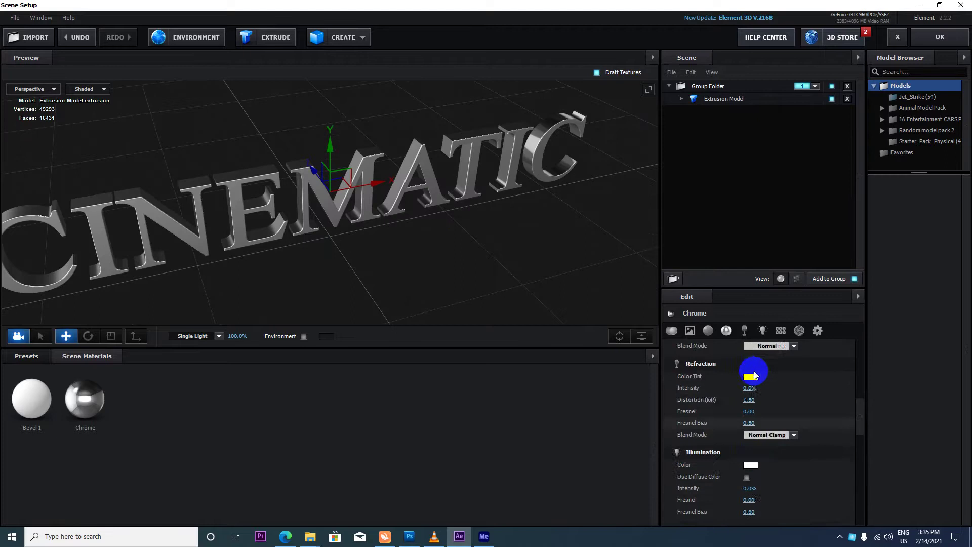
scroll(751, 375, up, 4)
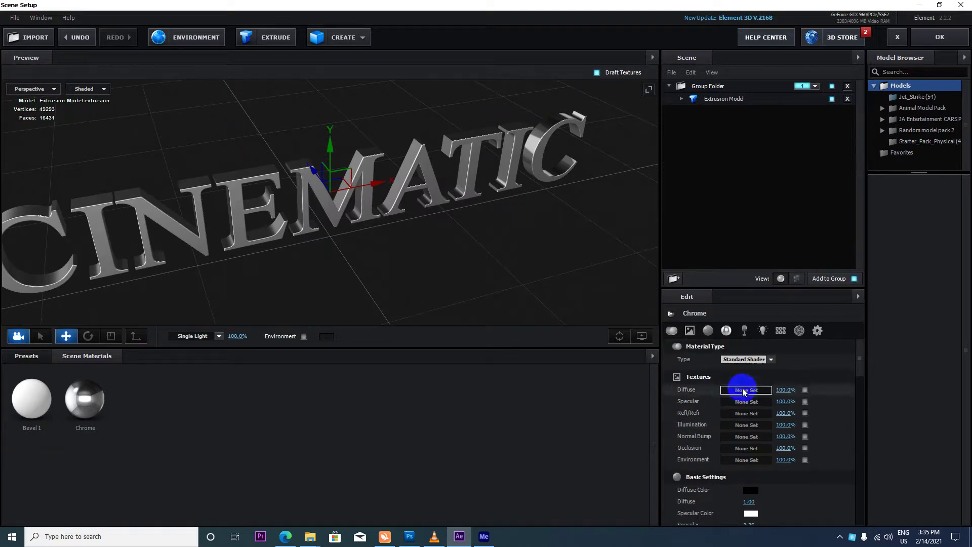
click(746, 390)
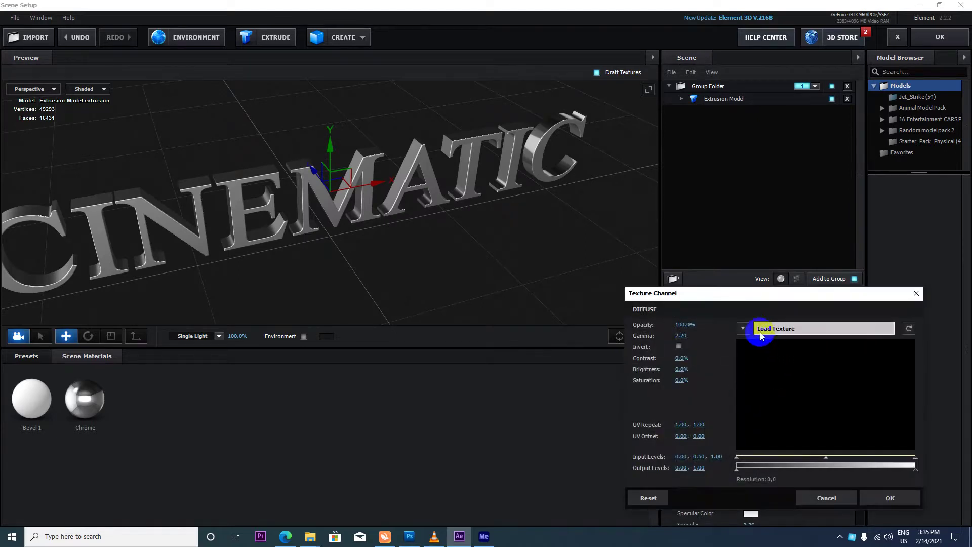
click(777, 329)
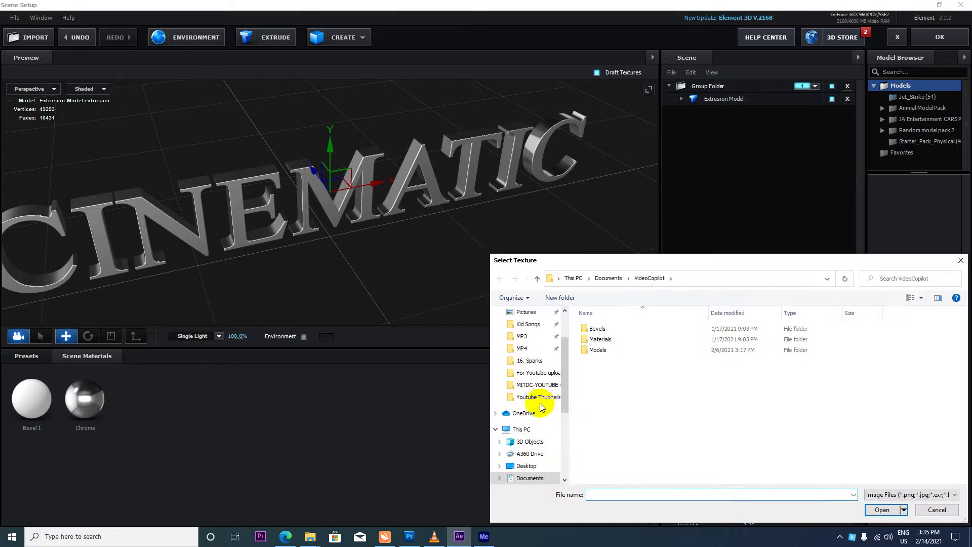
click(526, 465)
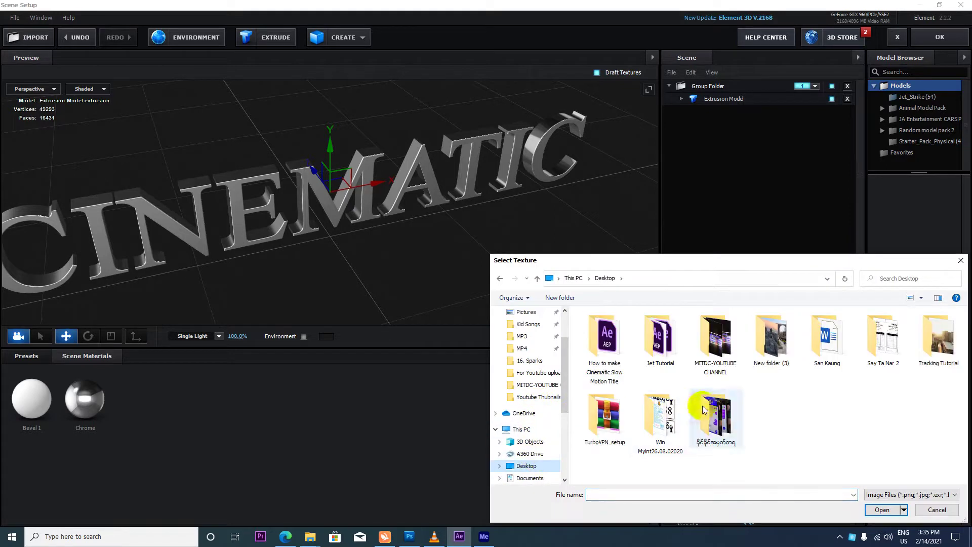
double_click(611, 345)
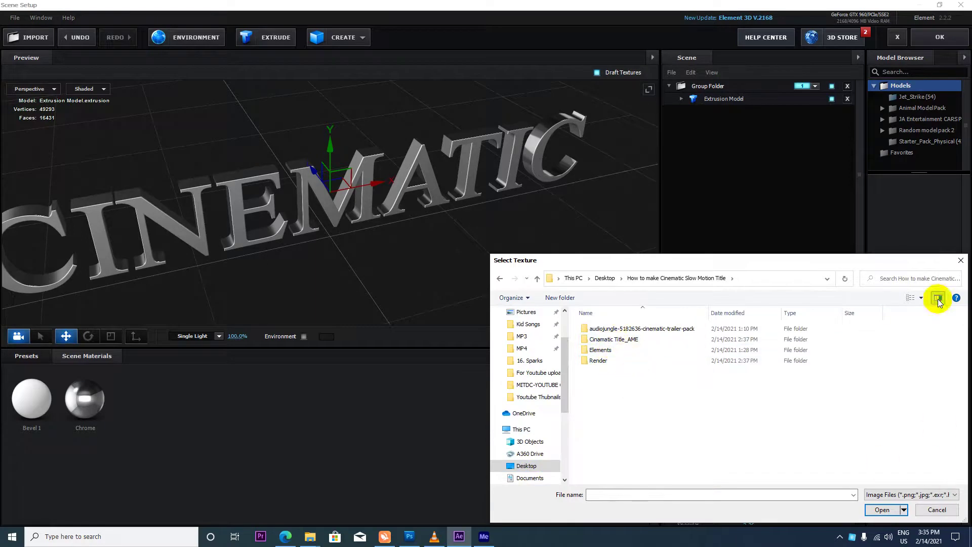
drag(886, 261, 832, 254)
click(866, 292)
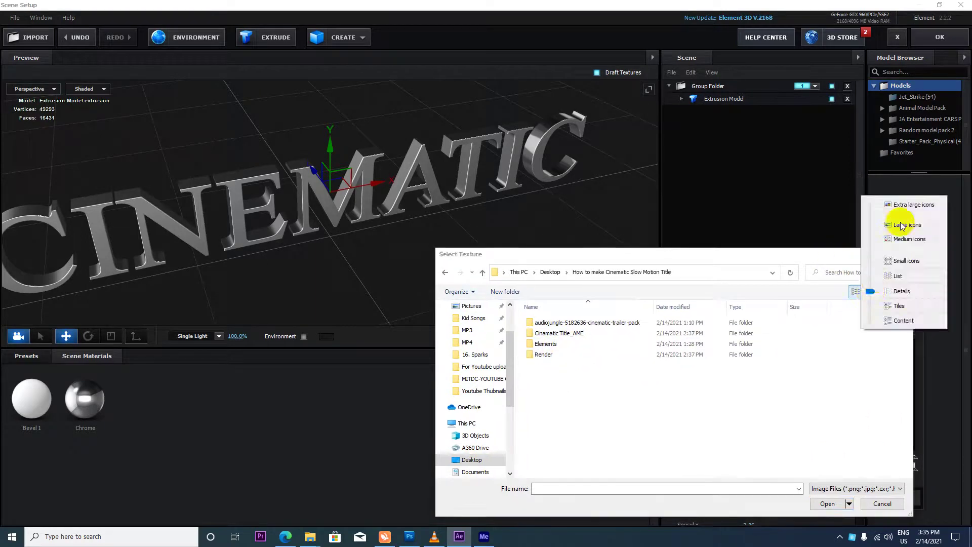
click(898, 225)
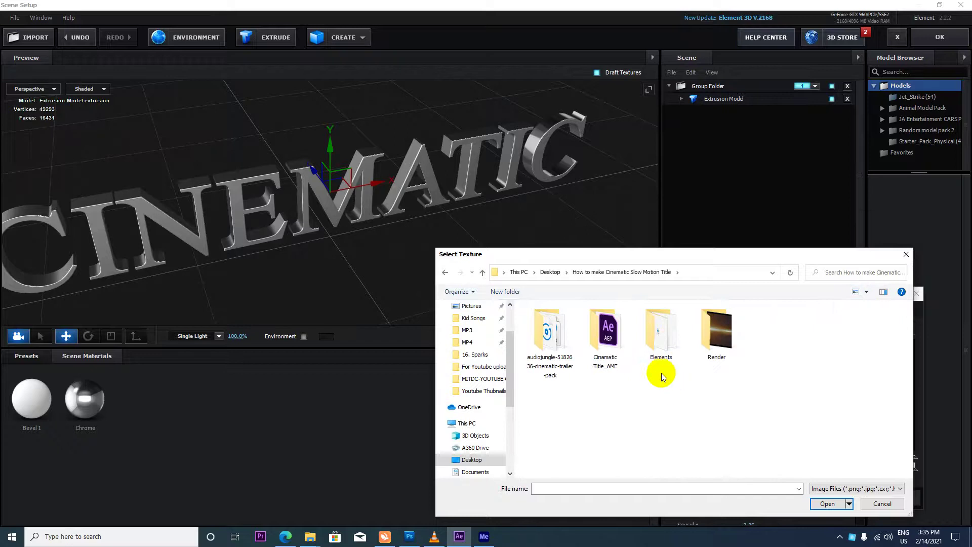
click(905, 254)
click(917, 292)
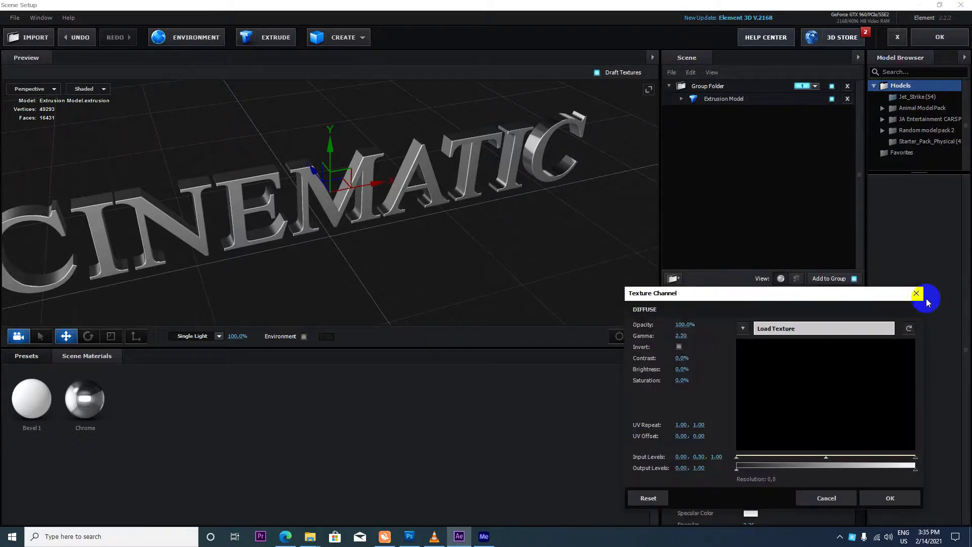
Step: Close Scene Setup and take the Grunge_Textures folder from New folder (3) on the desktop
click(929, 41)
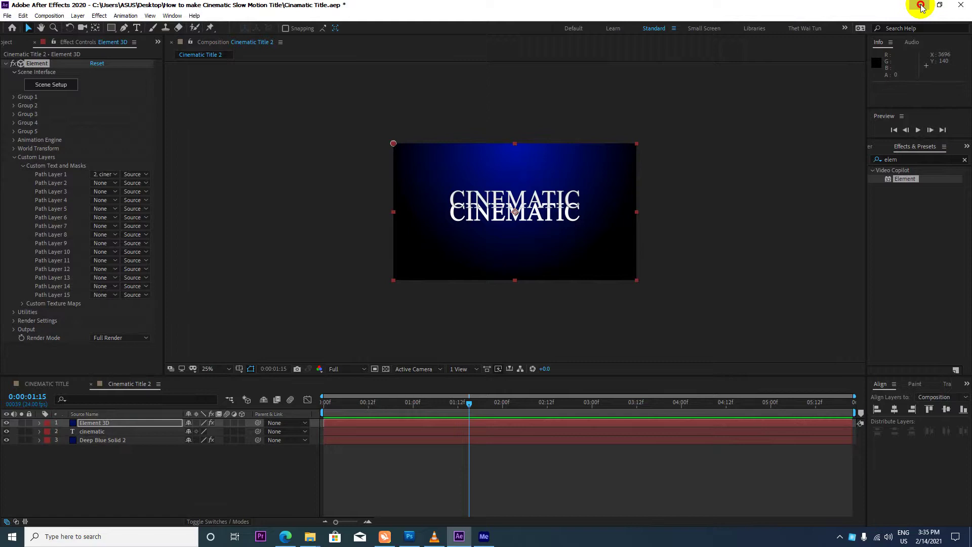
click(920, 6)
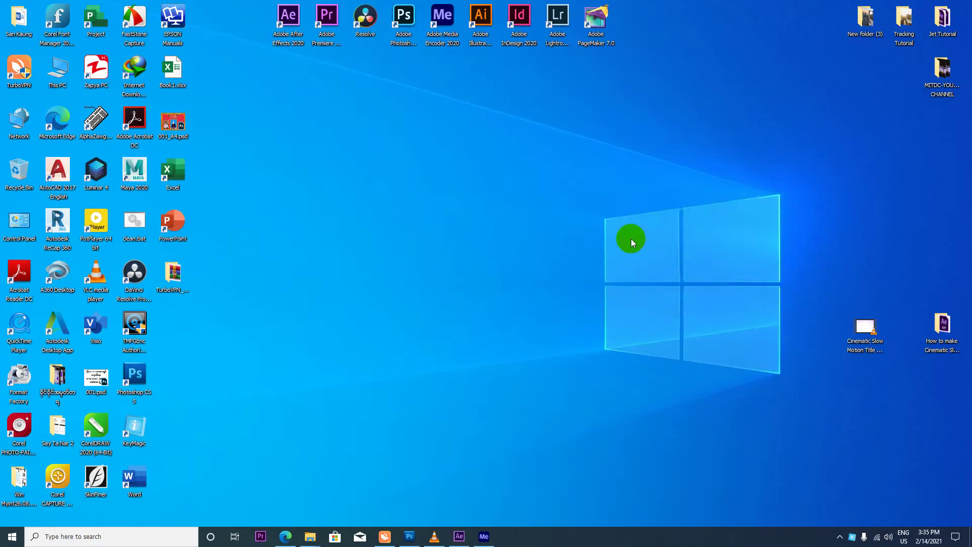
right_click(644, 197)
click(663, 225)
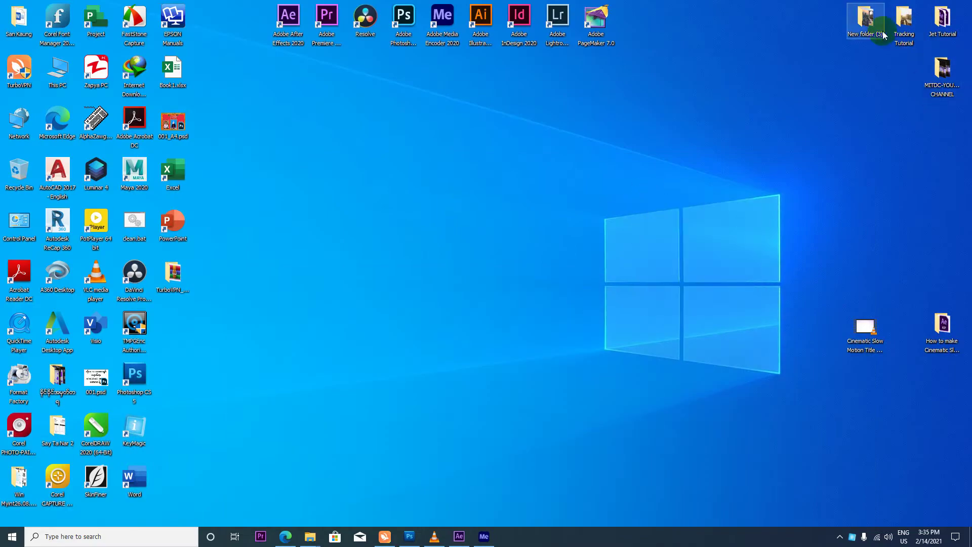
double_click(878, 27)
click(268, 197)
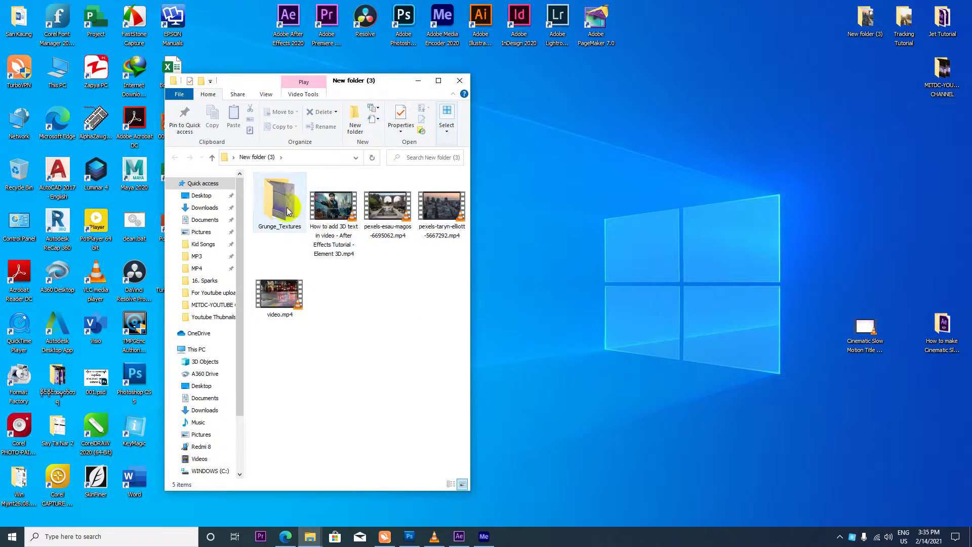
click(460, 80)
Step: Paste Grunge_Textures into the How to make Cinematic Slow Motion Title folder and close it
double_click(941, 330)
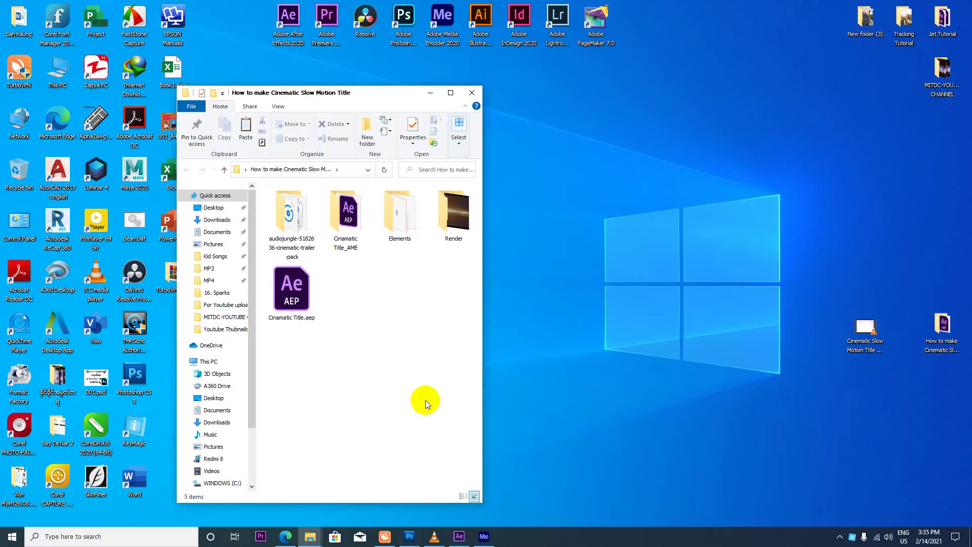
key(ctrl+v)
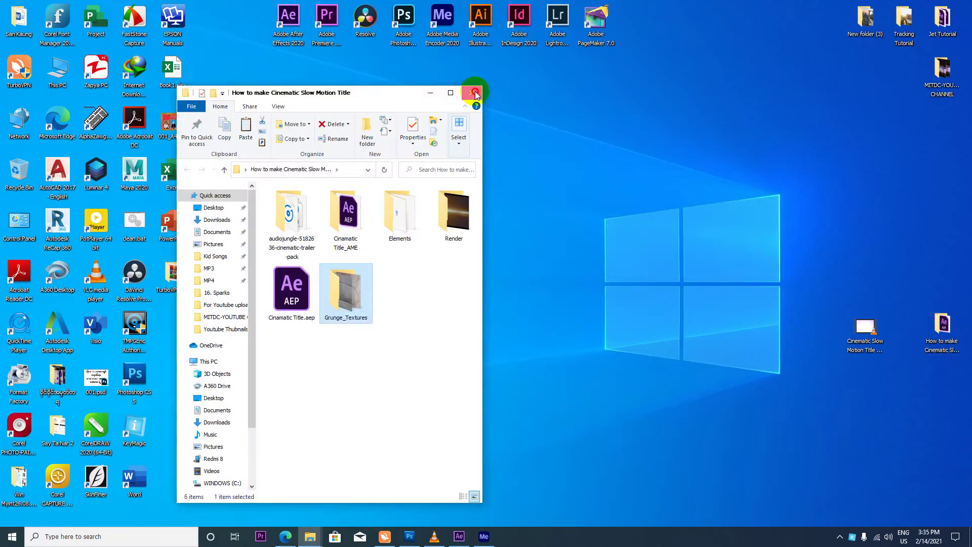
click(476, 94)
right_click(649, 161)
Step: Return to After Effects, reopen Element 3D Scene Setup and open Chrome's Diffuse texture channel
click(662, 188)
click(459, 536)
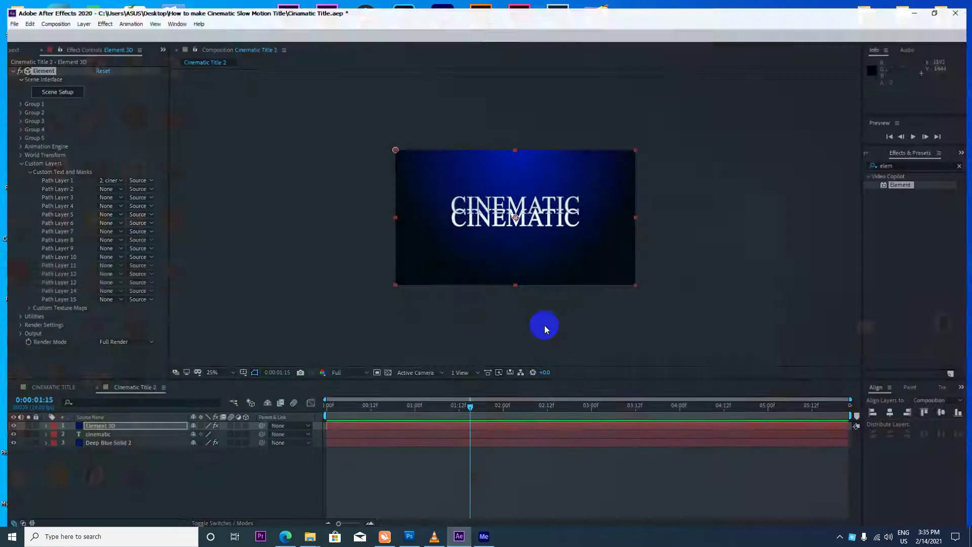
click(64, 89)
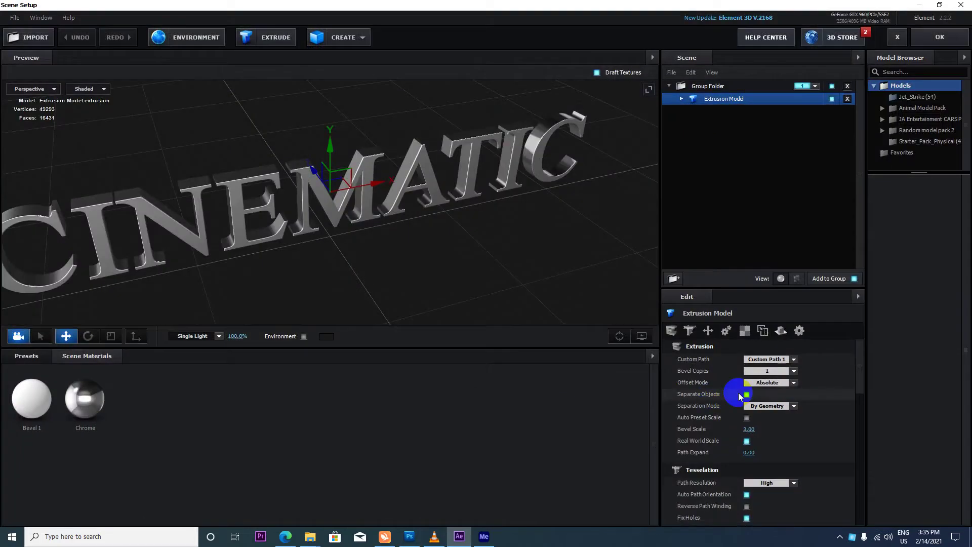
click(748, 372)
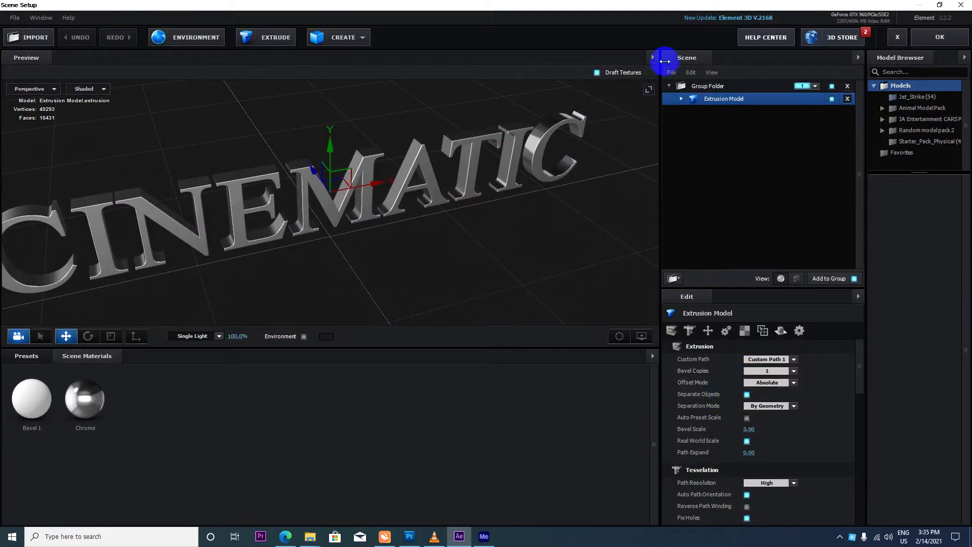
click(84, 398)
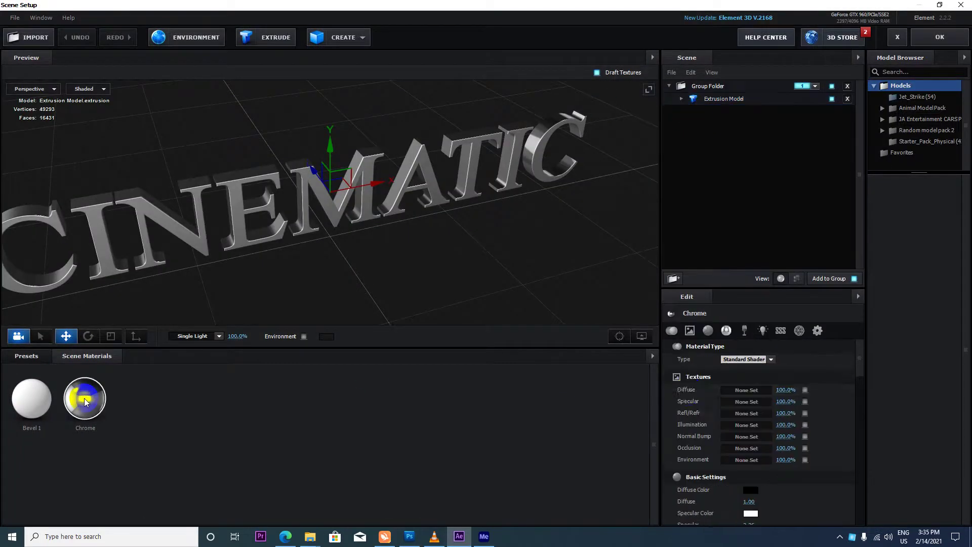
click(737, 394)
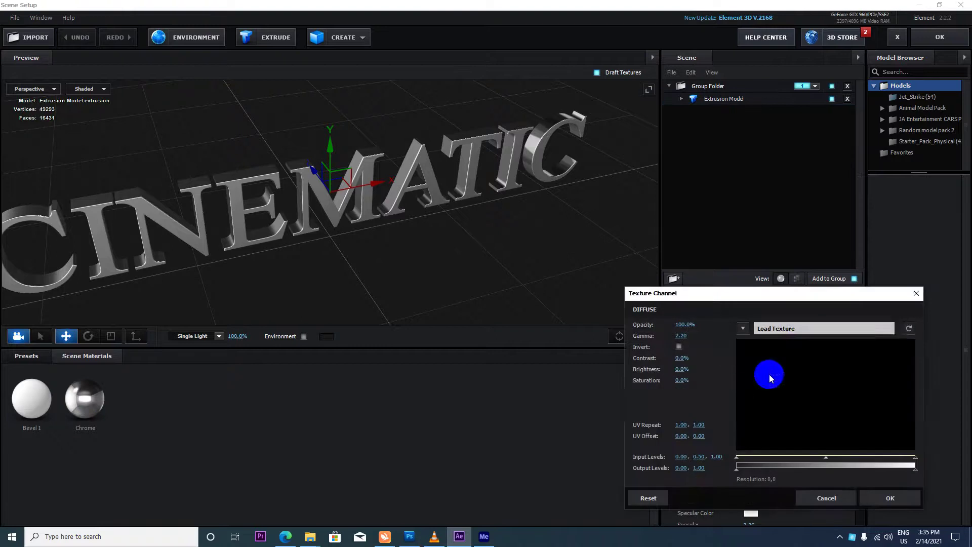
Step: Load Grunge_Textures\Texture_01.jpg as the Chrome Diffuse texture
click(796, 326)
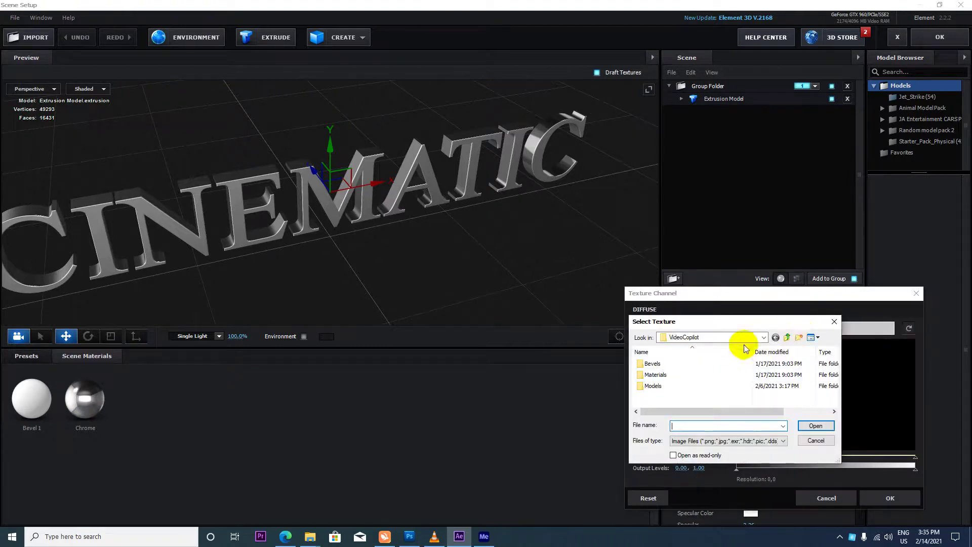
click(787, 337)
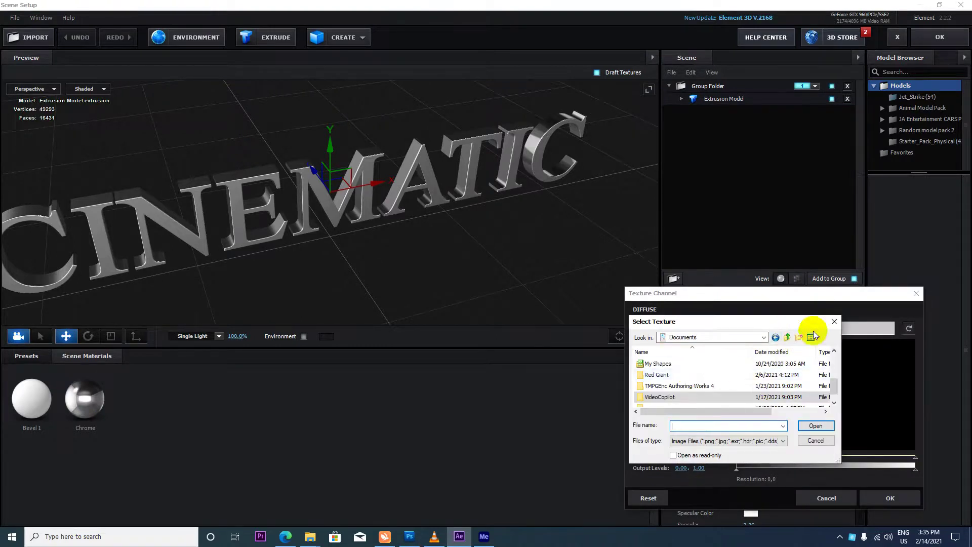
click(787, 338)
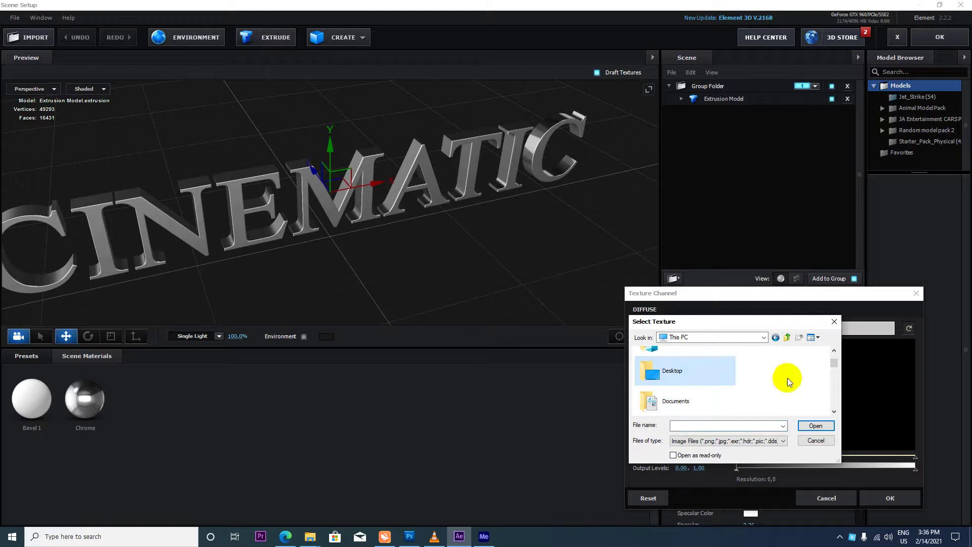
drag(834, 362, 836, 411)
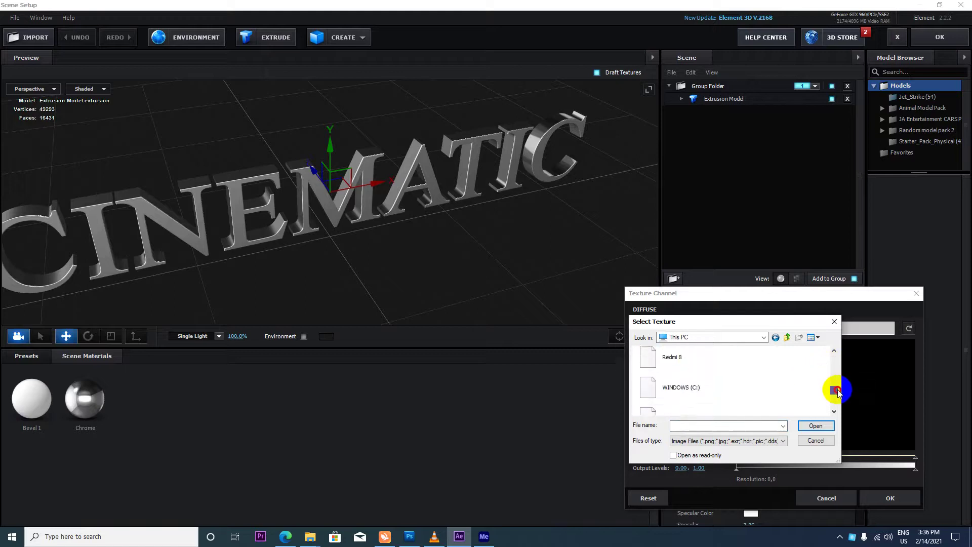
click(834, 321)
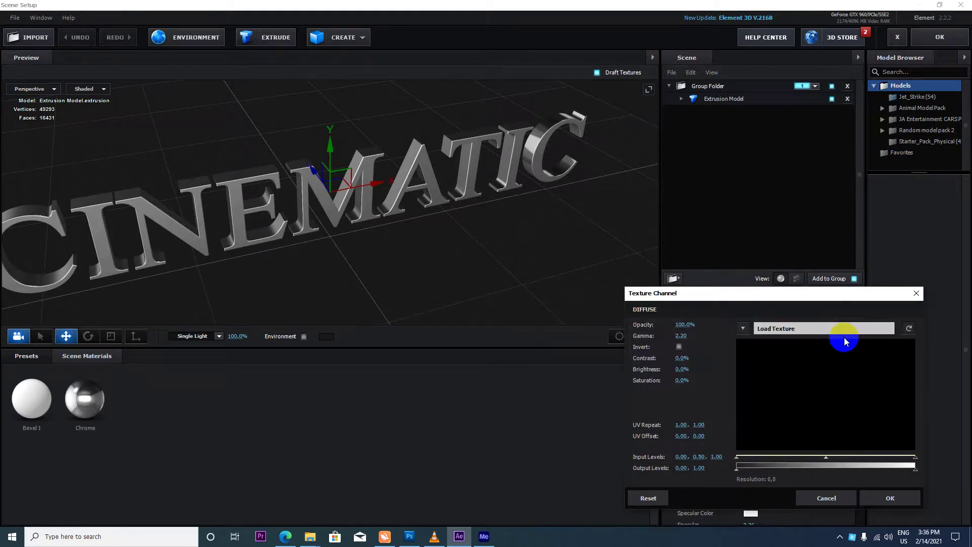
click(783, 328)
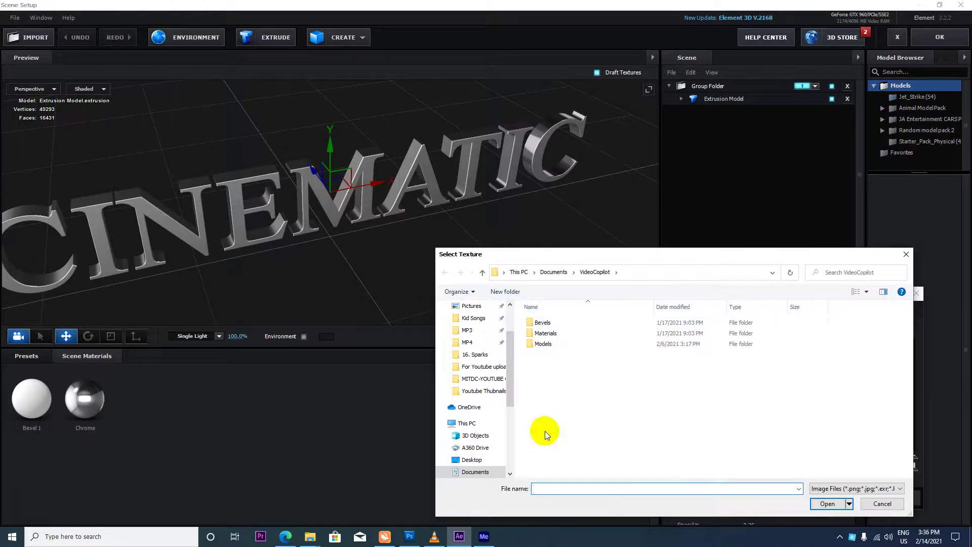
click(472, 460)
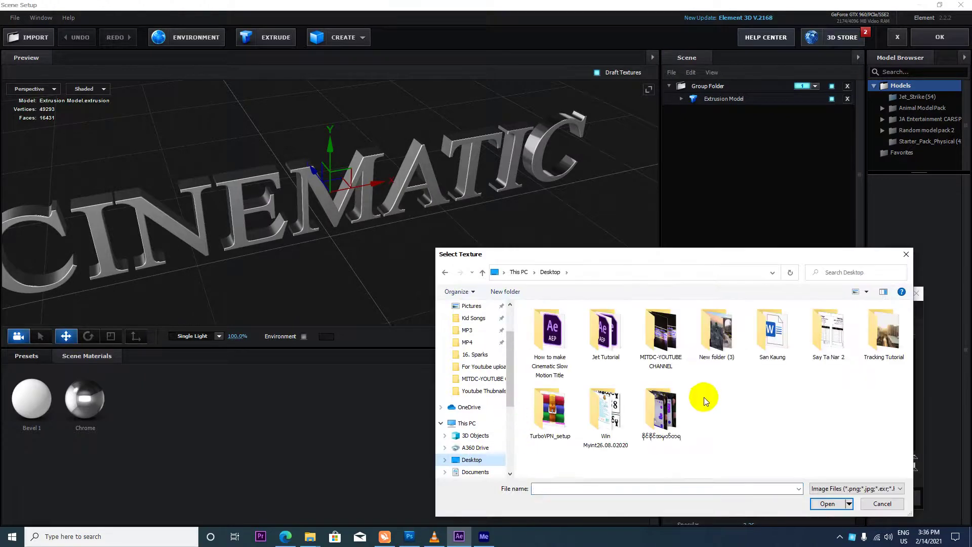
double_click(555, 340)
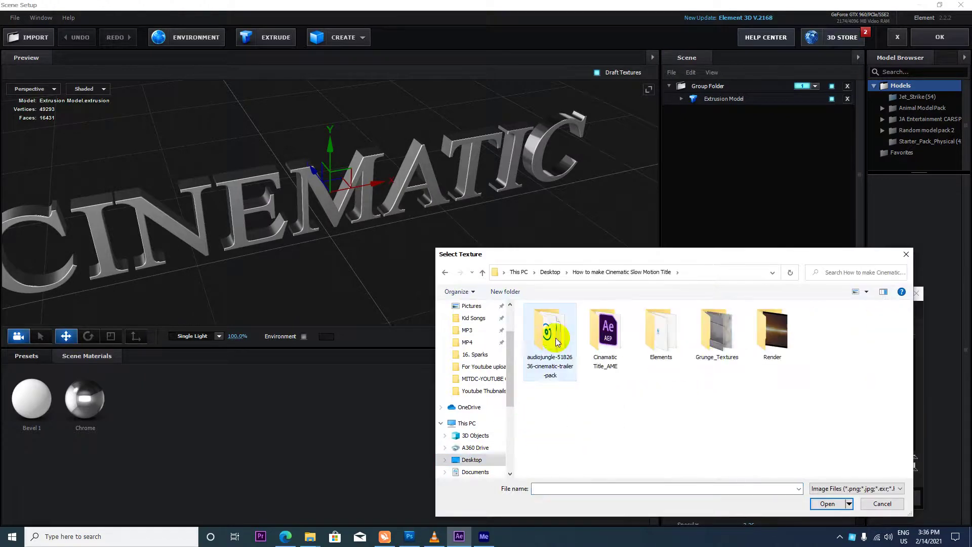
double_click(724, 357)
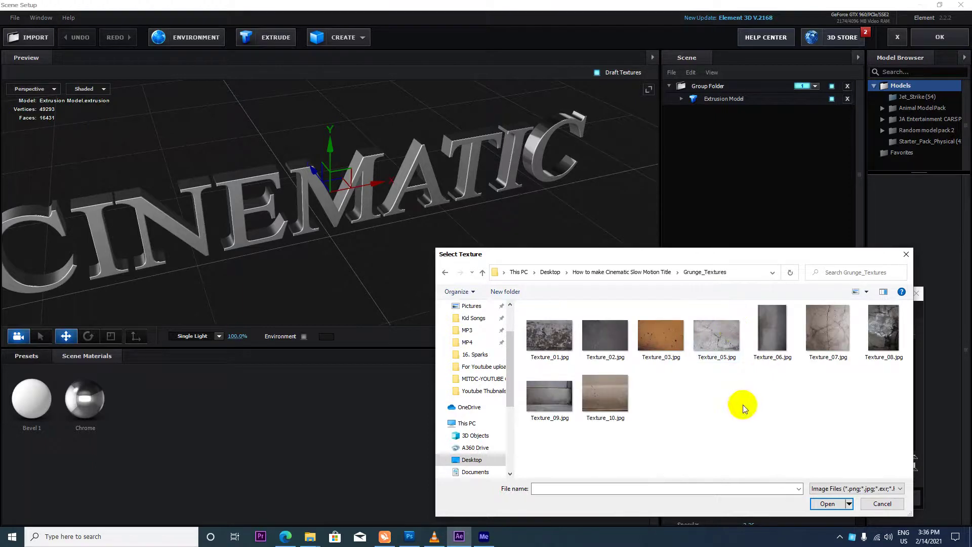
click(547, 343)
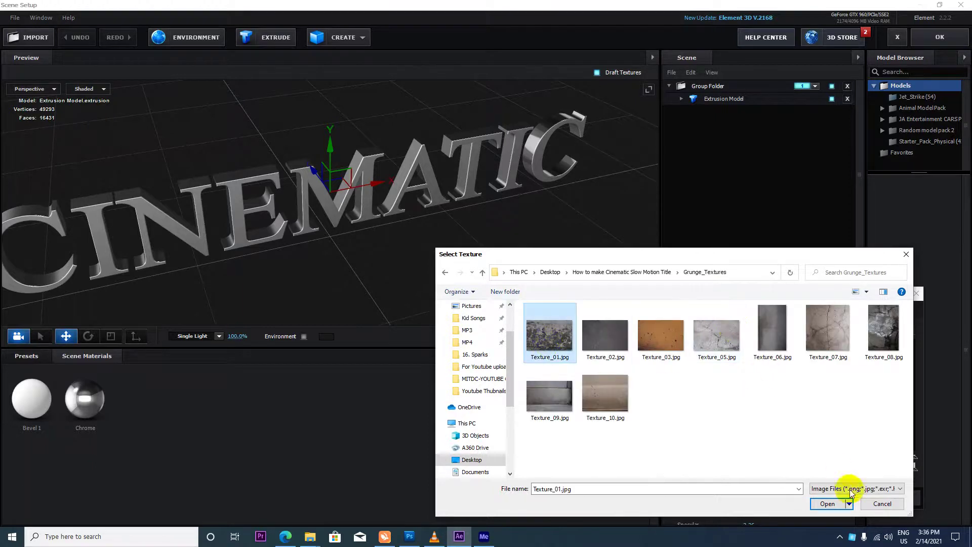
click(824, 504)
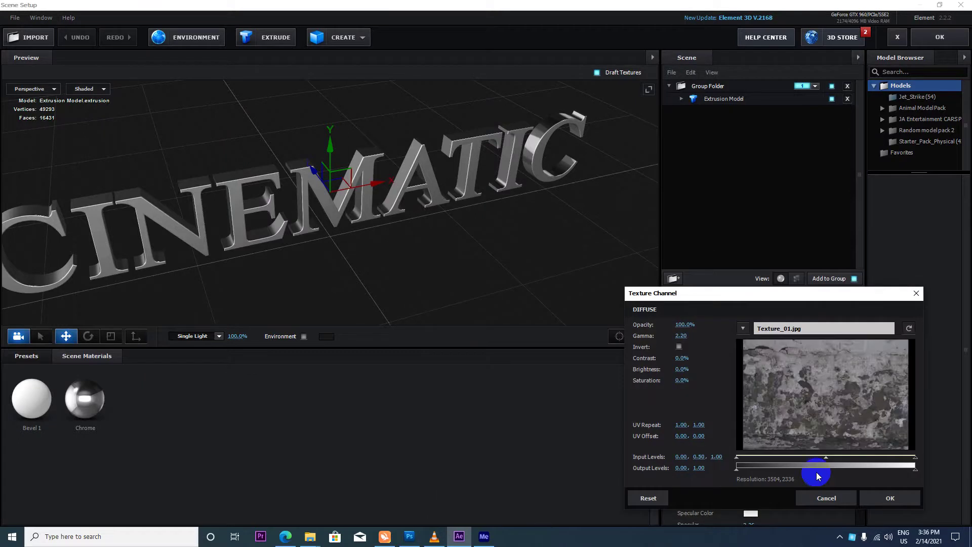
Step: Confirm the Diffuse texture and inspect the textured CINEMATIC text from new angles
click(889, 497)
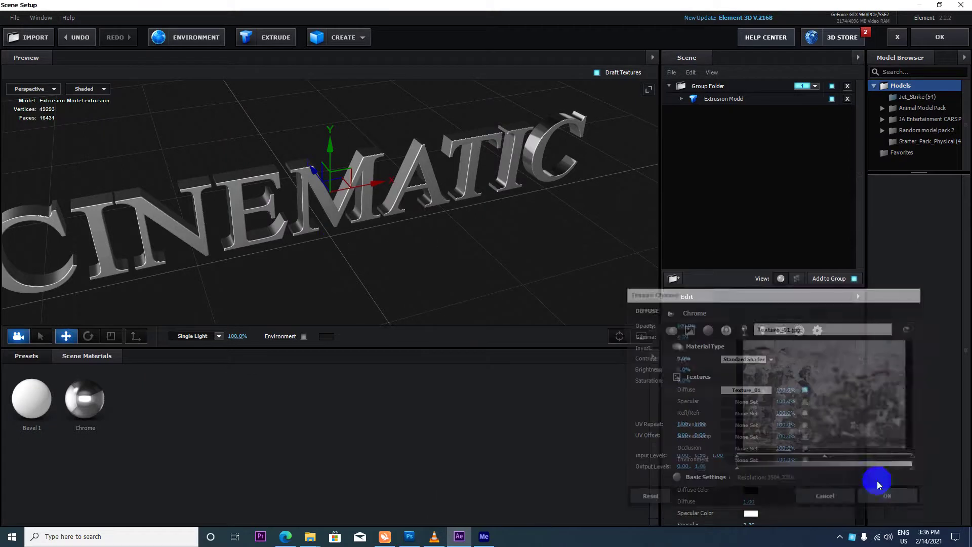
drag(452, 248, 445, 210)
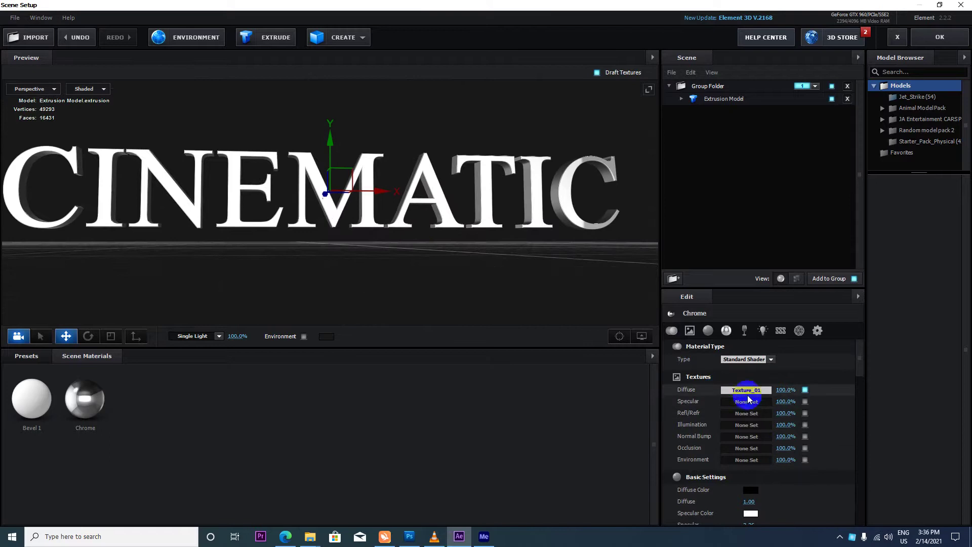
scroll(445, 260, down, 3)
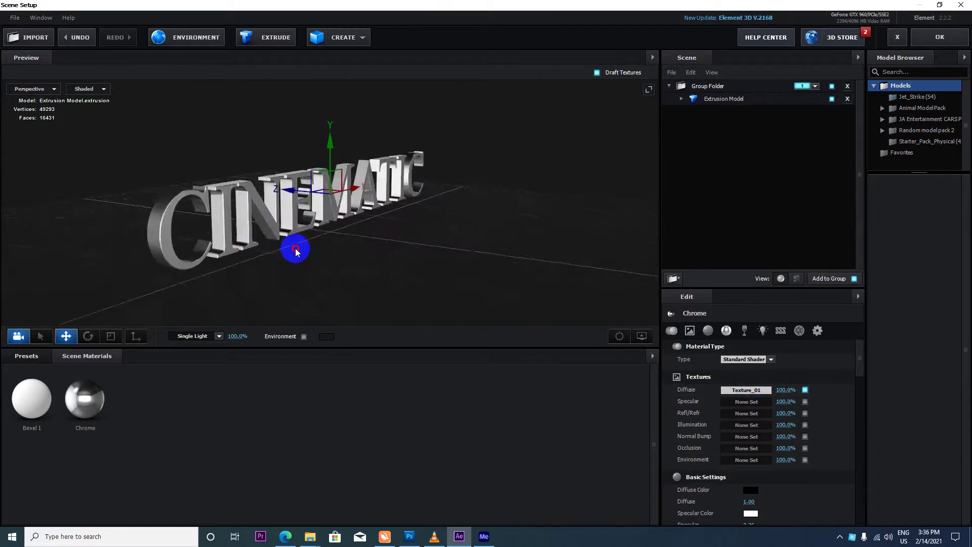
drag(245, 244, 284, 253)
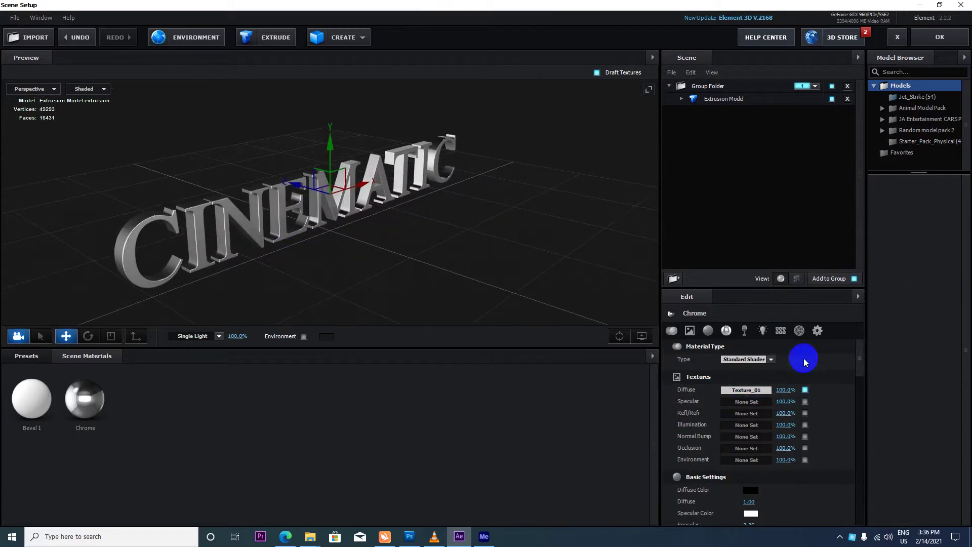
mouse_move(858, 363)
mouse_down()
mouse_move(862, 394)
mouse_move(860, 357)
mouse_up()
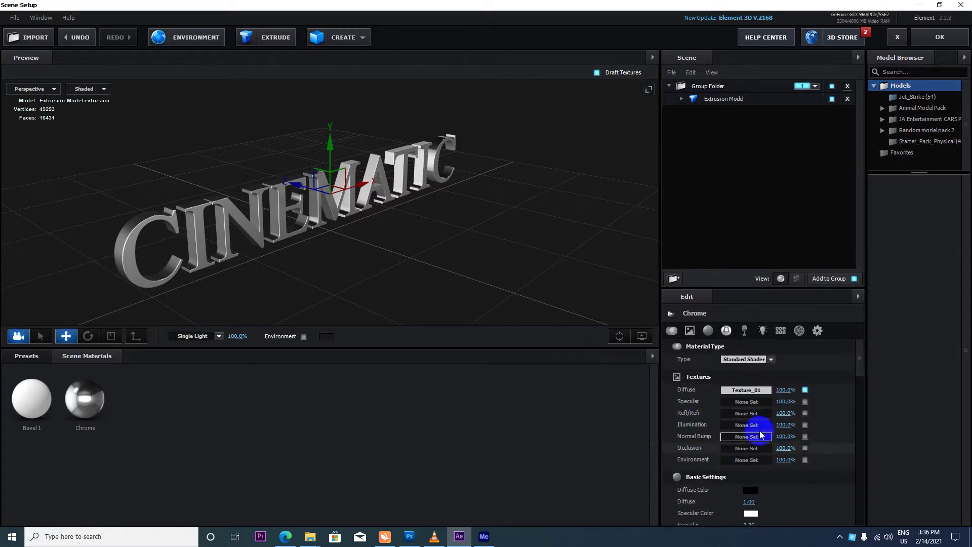
Step: Load Texture_01.jpg as the Chrome Specular texture with input midtone level 0.55
click(746, 402)
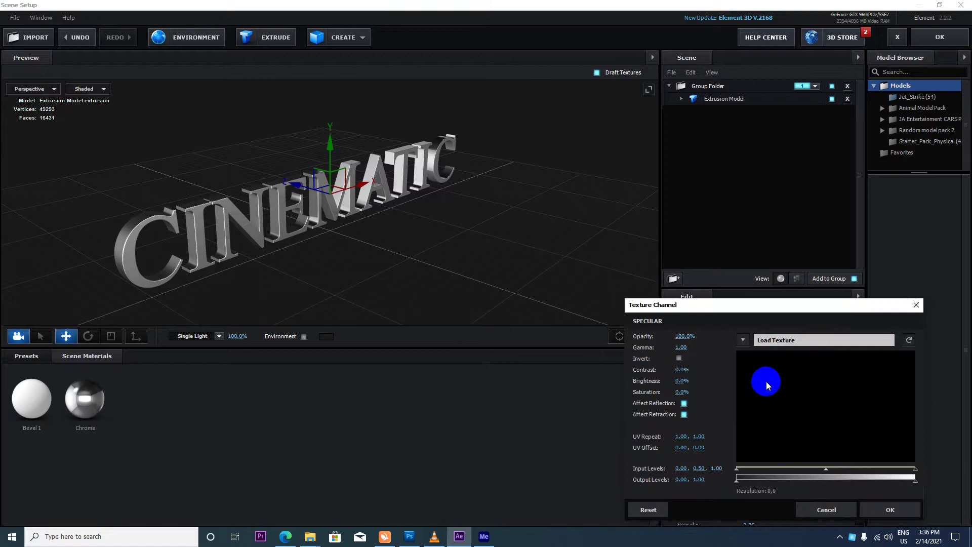
click(790, 344)
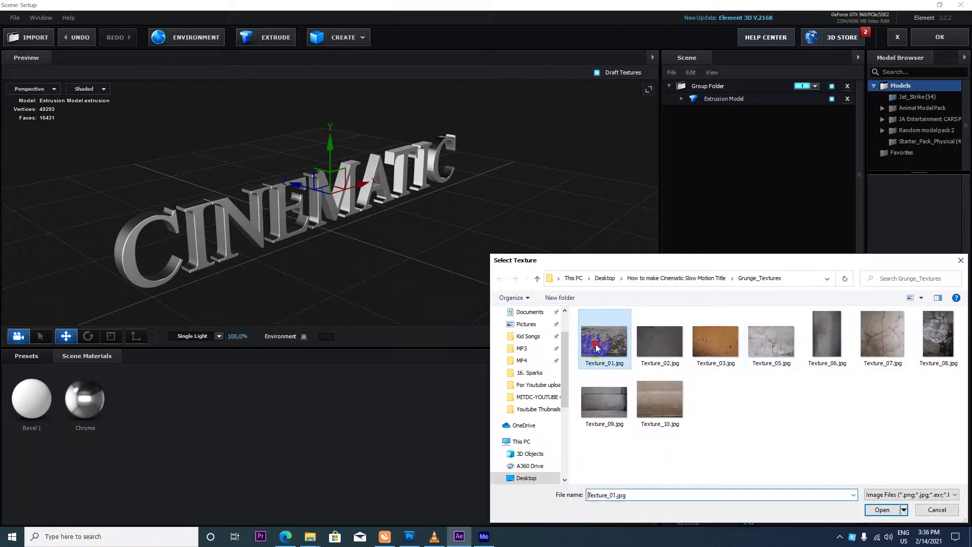
click(898, 507)
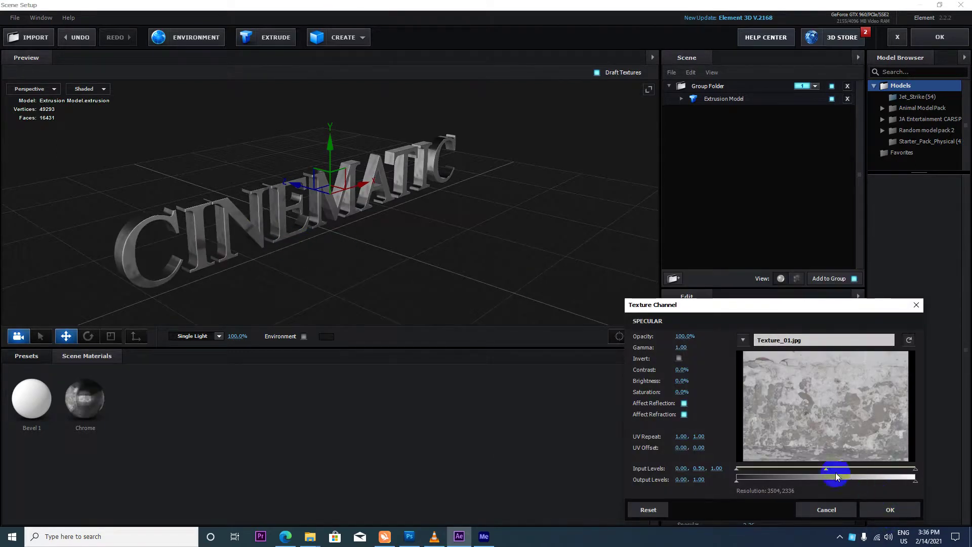
mouse_move(826, 468)
mouse_down()
mouse_move(845, 465)
mouse_move(825, 465)
mouse_move(837, 470)
mouse_up()
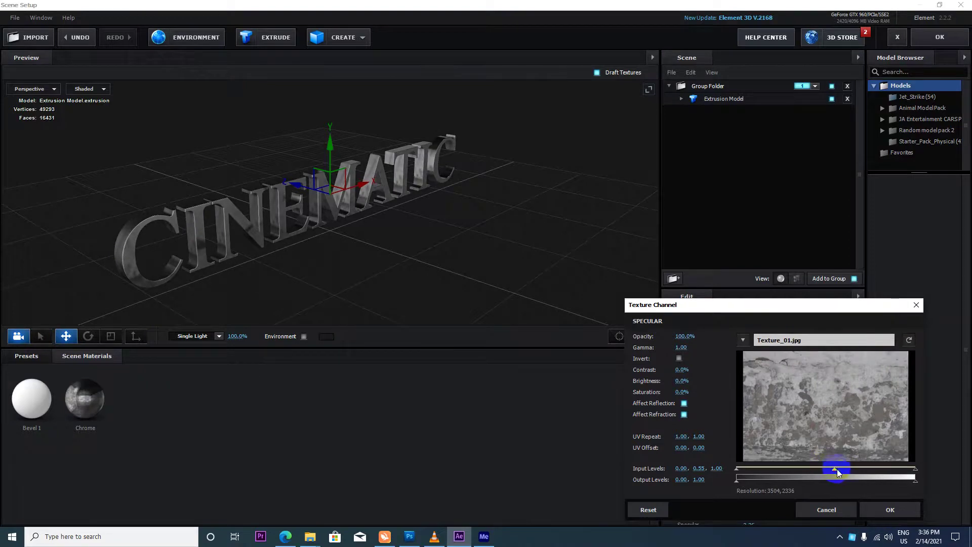
click(901, 510)
drag(386, 147, 360, 232)
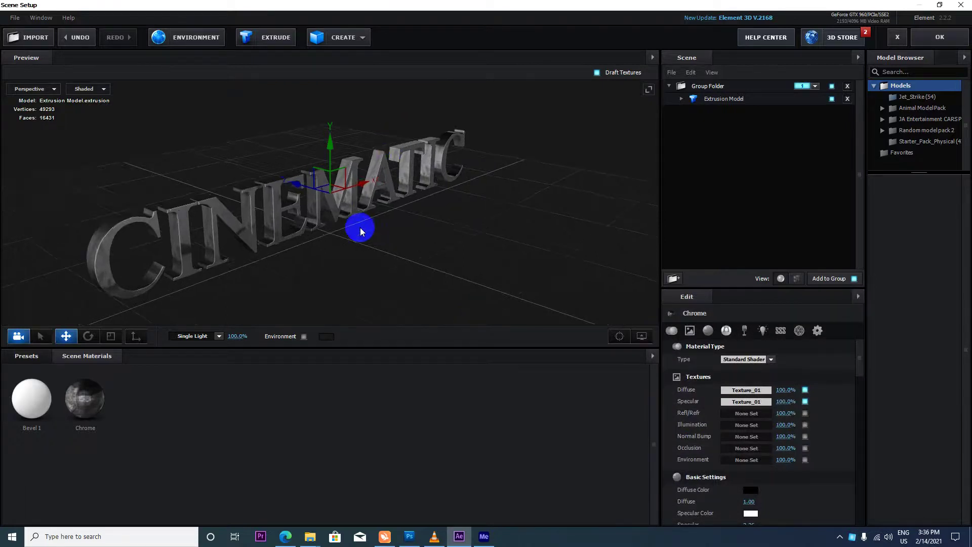
scroll(360, 230, up, 3)
scroll(358, 230, down, 3)
scroll(709, 372, down, 3)
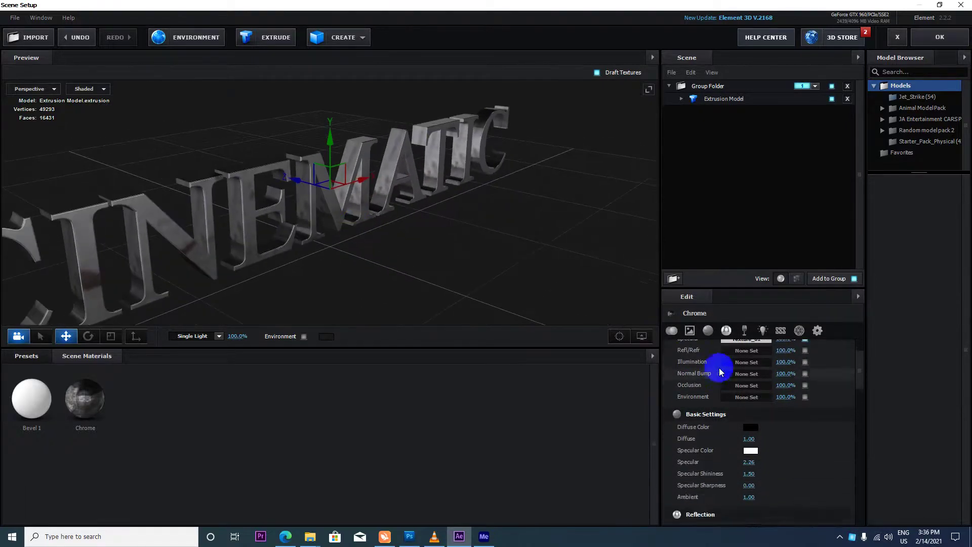
scroll(743, 408, up, 3)
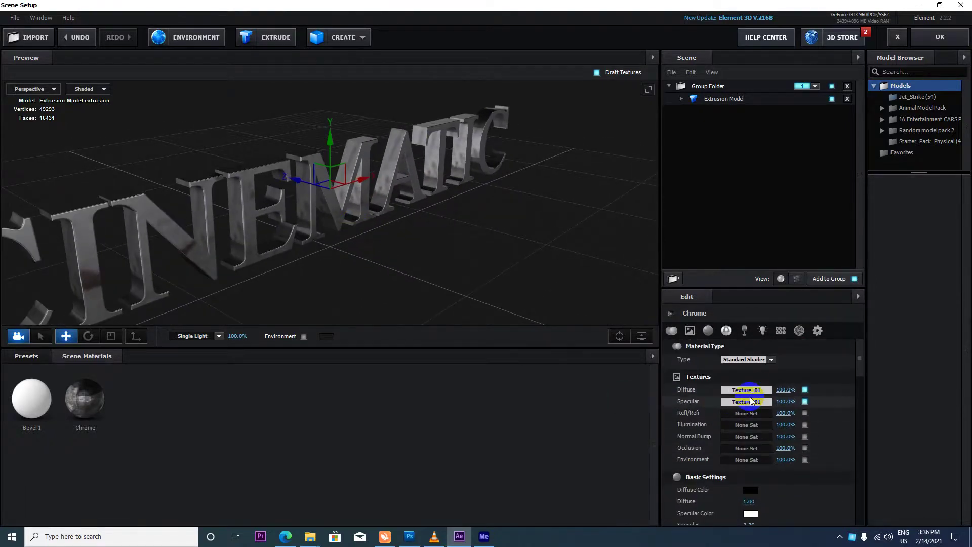
Step: Clear Texture_01 from the Chrome material's Diffuse texture channel and confirm
click(752, 389)
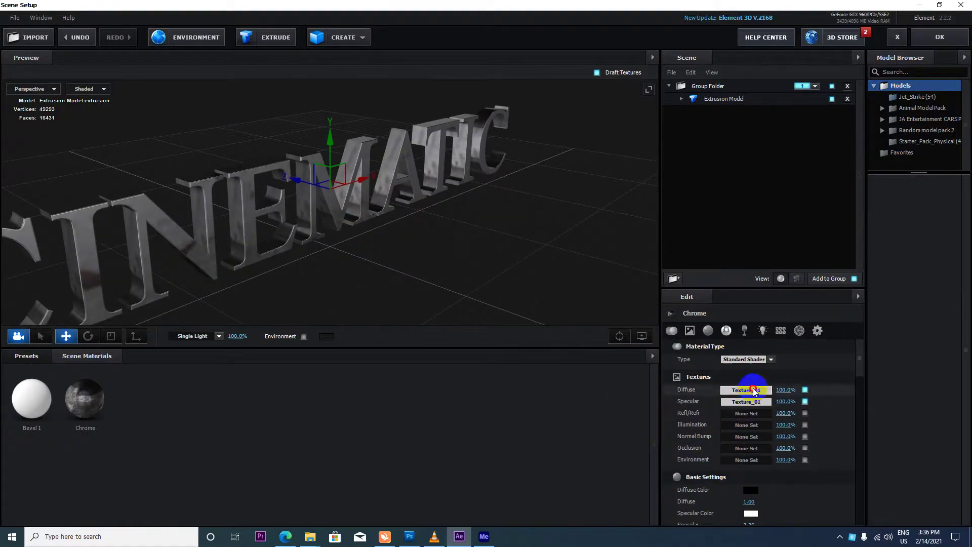
click(764, 328)
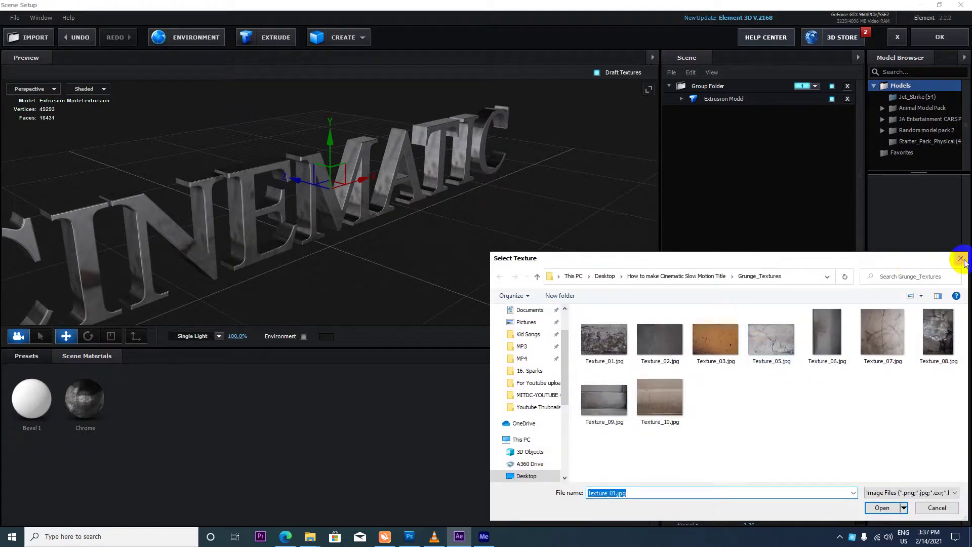
click(960, 258)
click(744, 329)
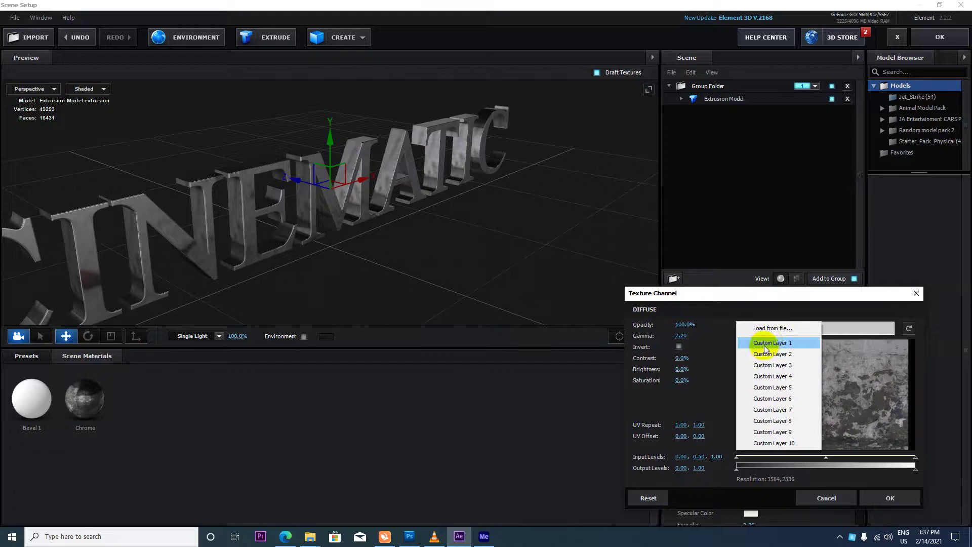
click(860, 327)
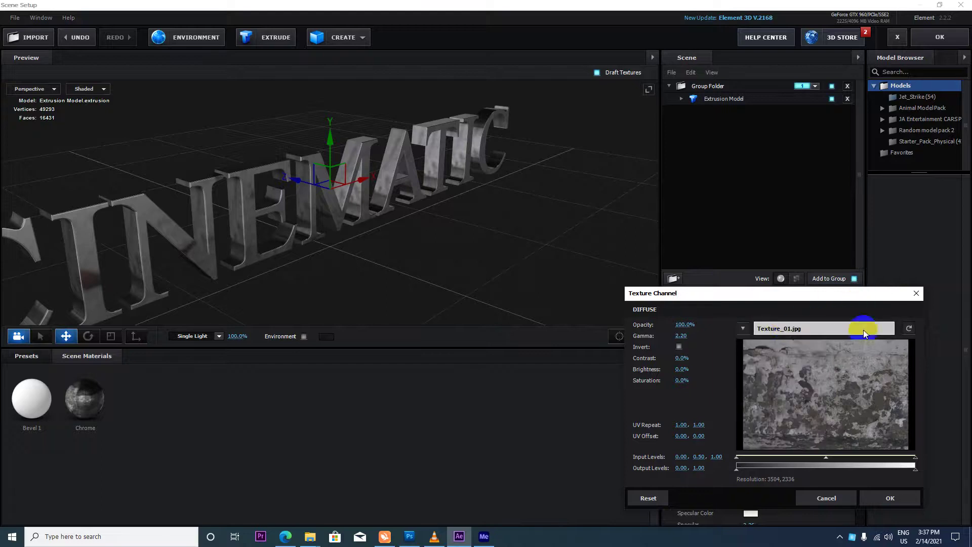
right_click(787, 330)
click(807, 339)
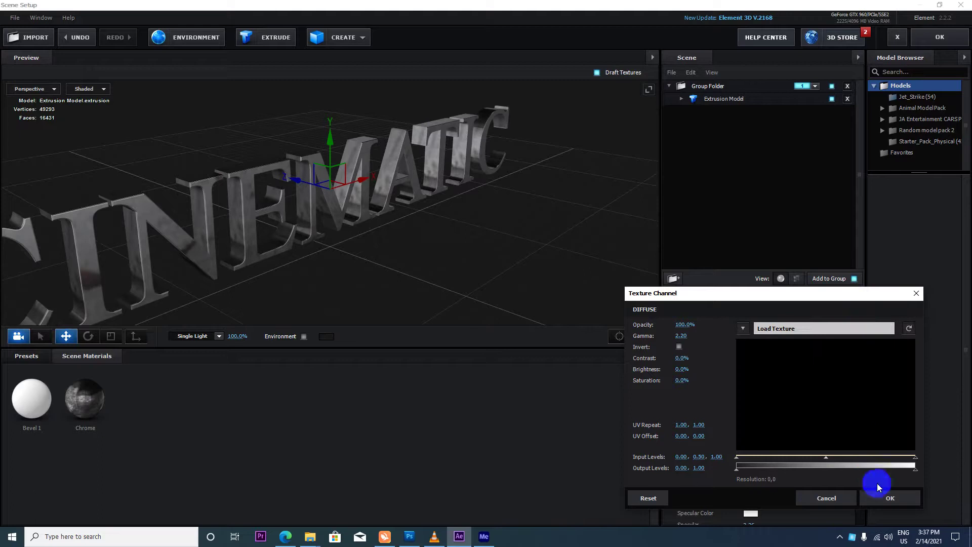
click(880, 496)
mouse_move(354, 182)
mouse_down()
mouse_move(403, 215)
mouse_move(231, 231)
mouse_move(162, 211)
mouse_move(157, 191)
mouse_up()
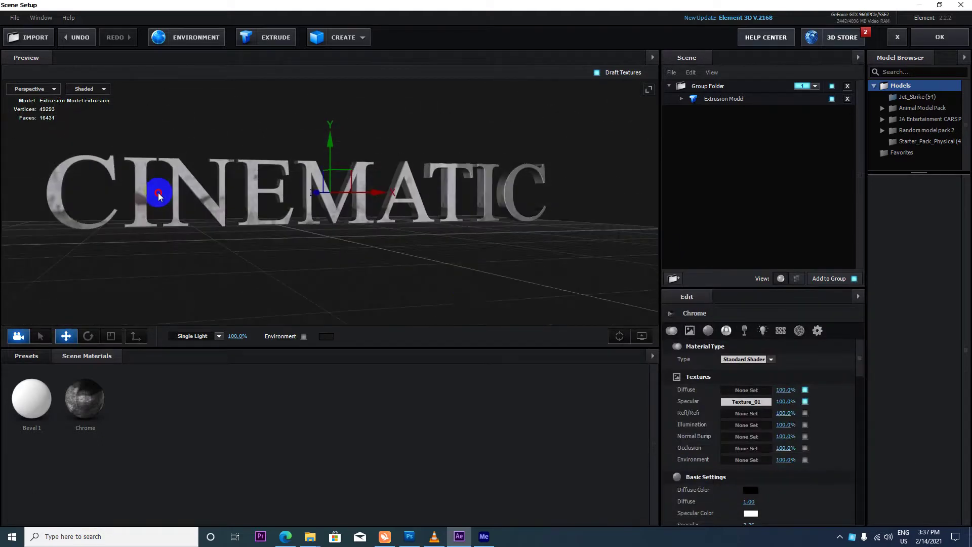
Step: Enable Environment lighting in the preview and view the text at an angle
click(304, 336)
mouse_move(349, 266)
mouse_down()
mouse_move(322, 246)
mouse_move(406, 234)
mouse_up()
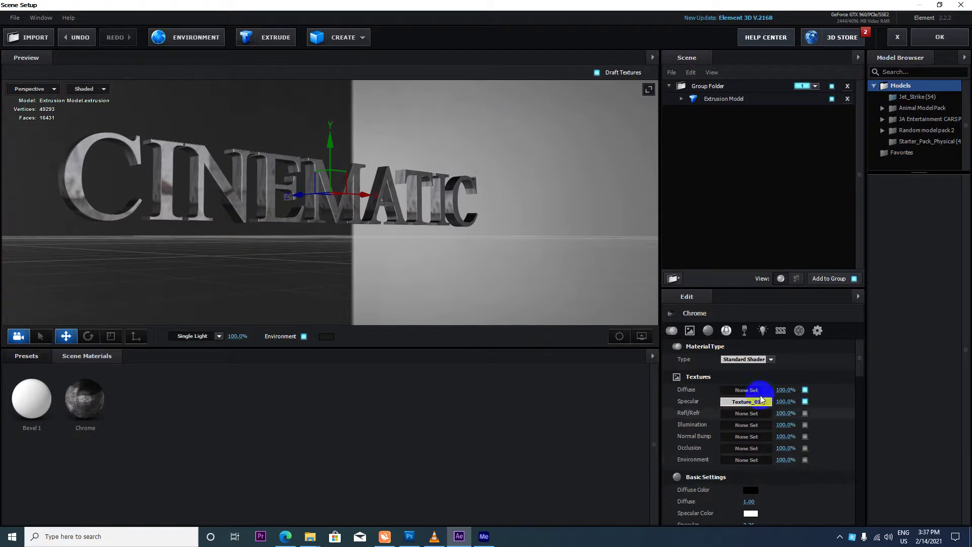
scroll(831, 446, down, 2)
scroll(827, 431, up, 2)
scroll(827, 432, down, 3)
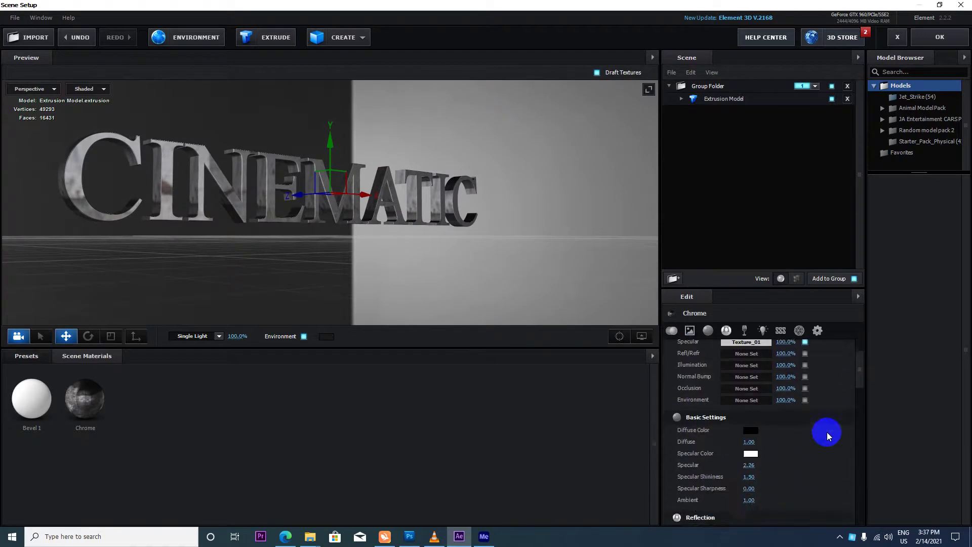
scroll(820, 433, down, 3)
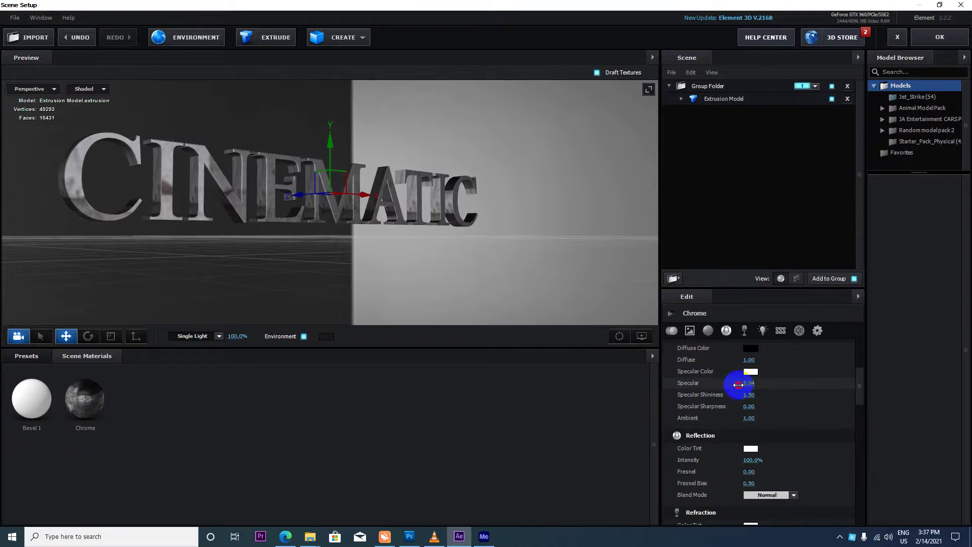
Step: Lower the Chrome material's Specular from 2.26 to 0.5
drag(738, 385, 698, 387)
drag(451, 261, 426, 262)
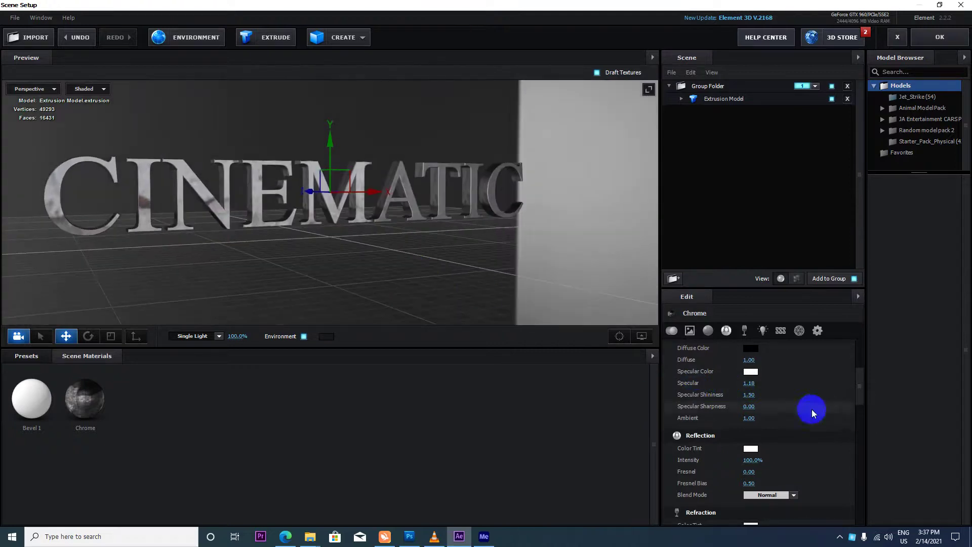
click(748, 383)
text(0.5)
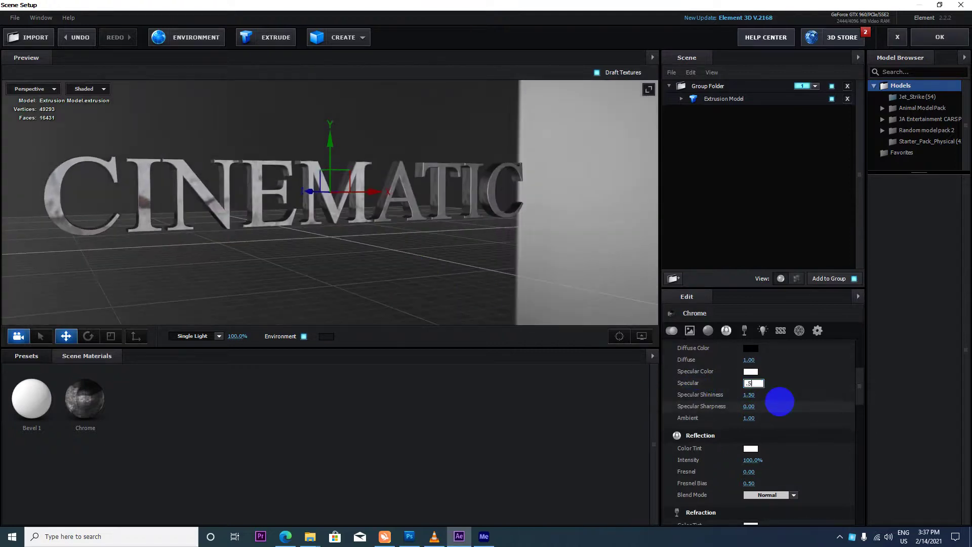
key(Return)
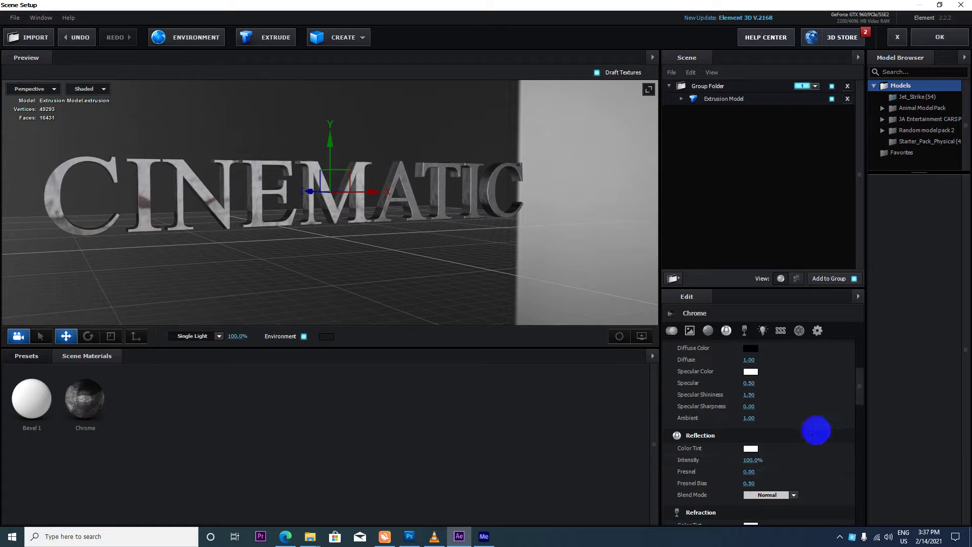
scroll(778, 442, down, 3)
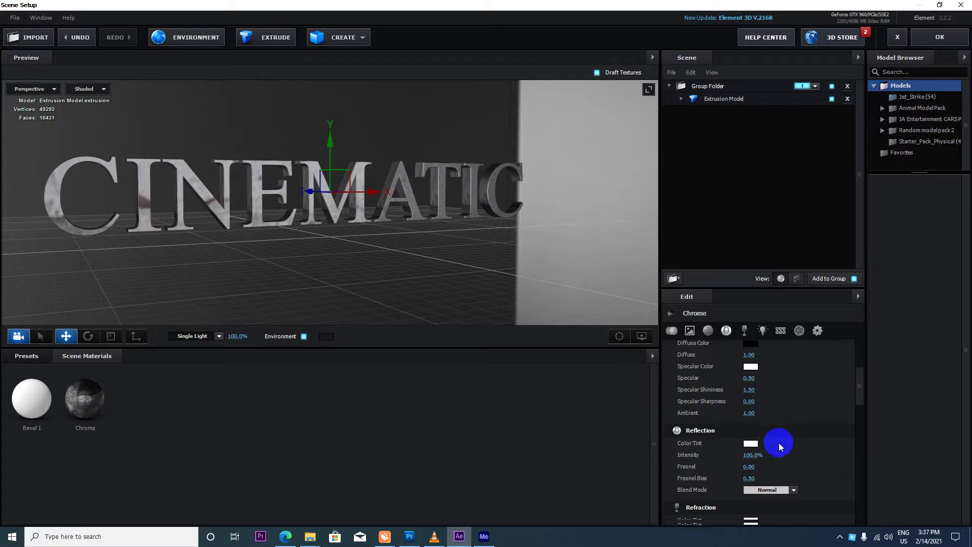
scroll(778, 442, down, 3)
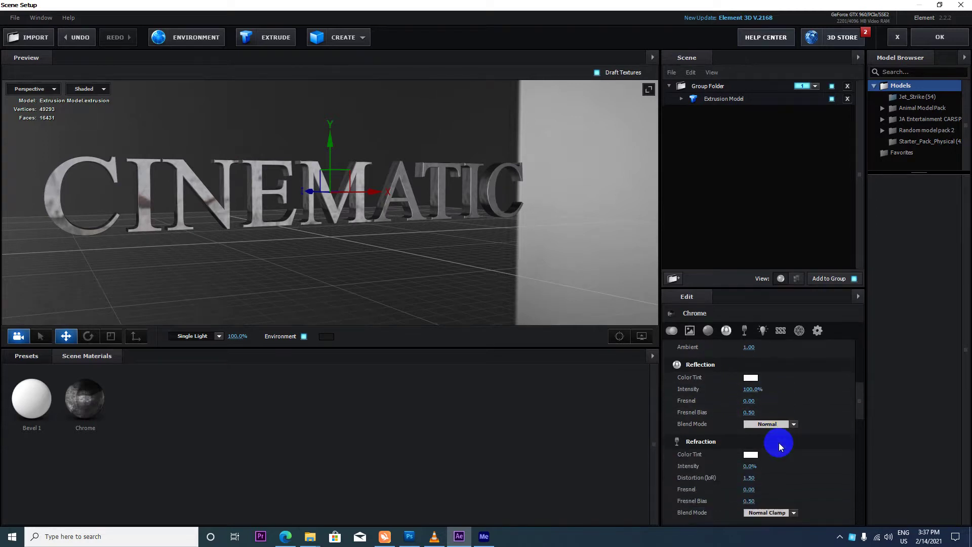
Step: Try several reflection tint colours, then settle on pale grey 9D9D9C for Chrome
click(750, 377)
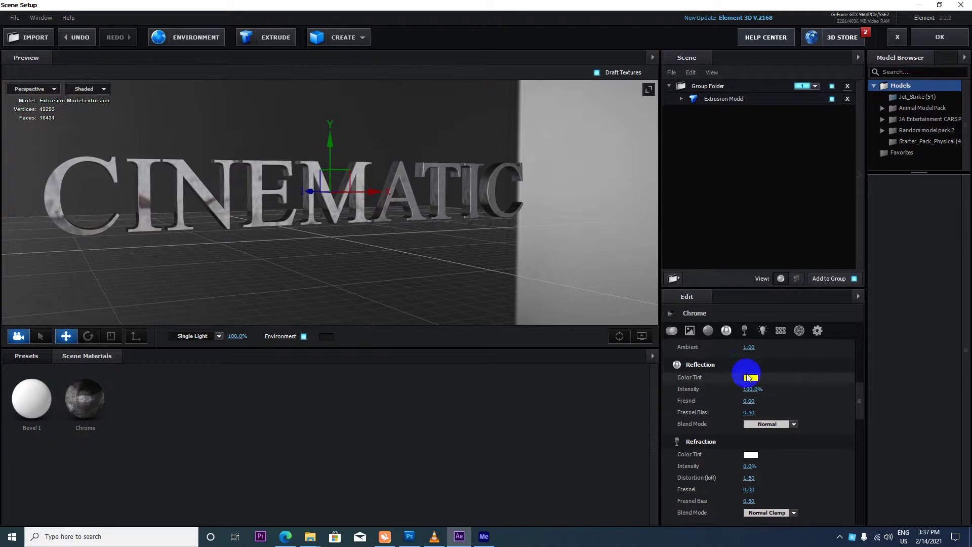
drag(748, 380, 821, 289)
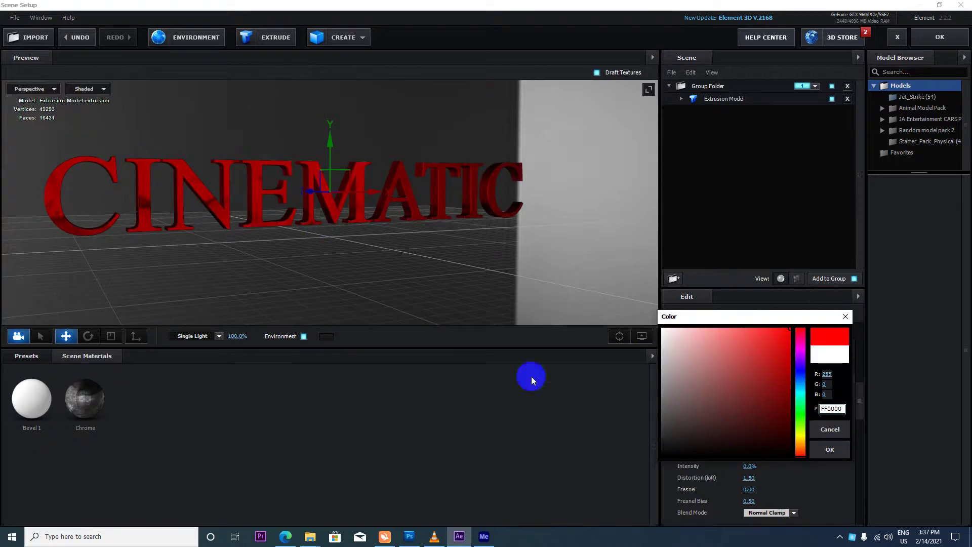
drag(705, 394, 696, 381)
click(719, 388)
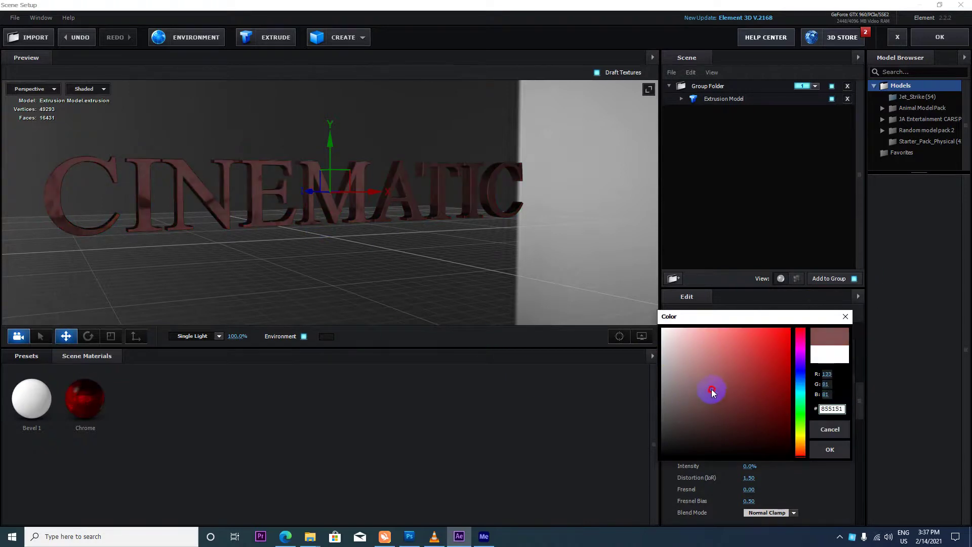
drag(688, 397, 662, 381)
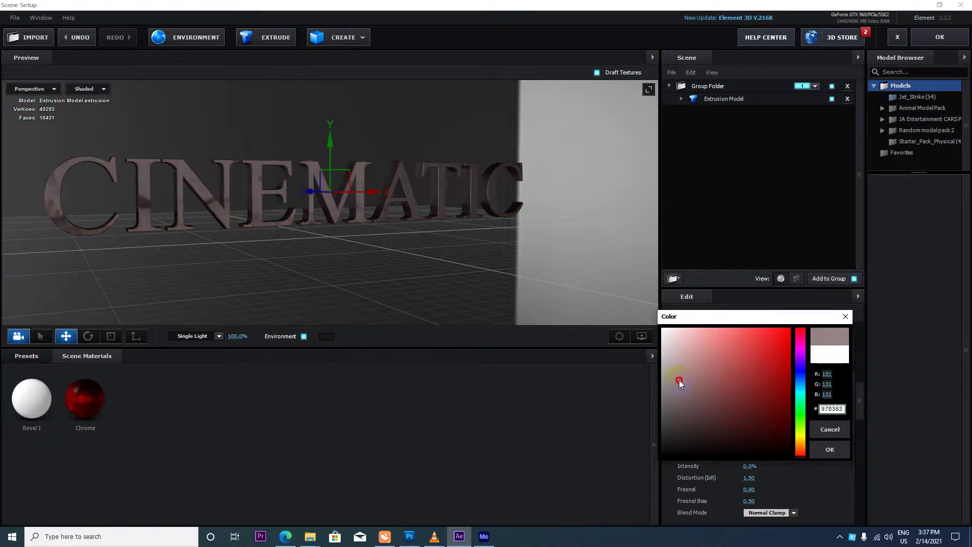
click(799, 450)
mouse_move(744, 411)
mouse_down()
mouse_move(725, 394)
mouse_move(662, 387)
mouse_move(665, 367)
mouse_up()
click(829, 448)
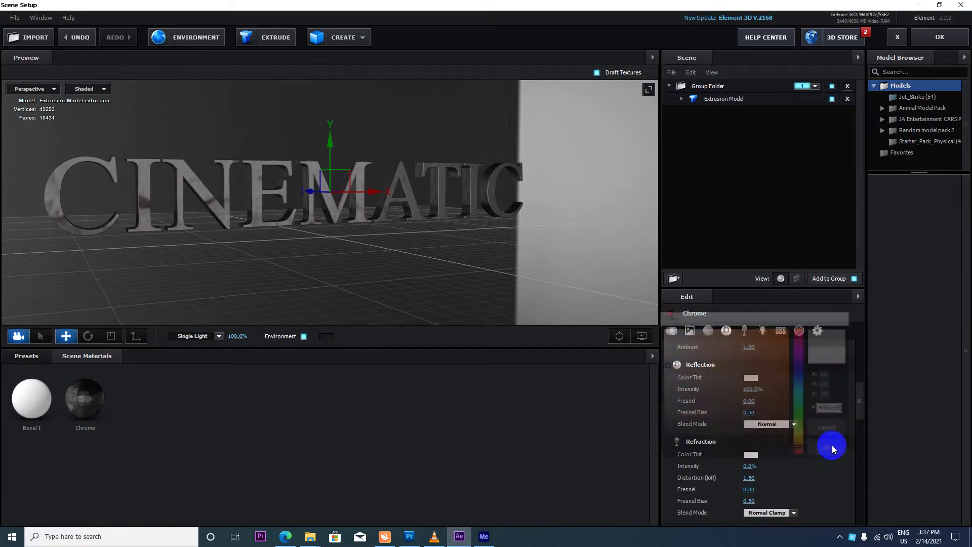
Step: Apply the Element 3D scene, select its layer, fit the view and move the playhead to 0:00:00:00
click(951, 42)
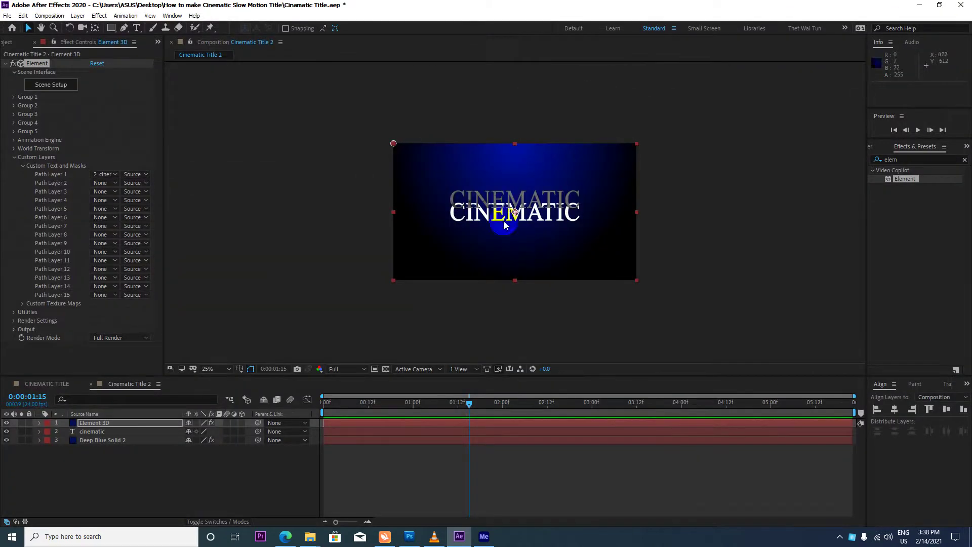
scroll(511, 212, up, 4)
scroll(513, 210, down, 2)
scroll(514, 212, down, 2)
scroll(515, 215, up, 2)
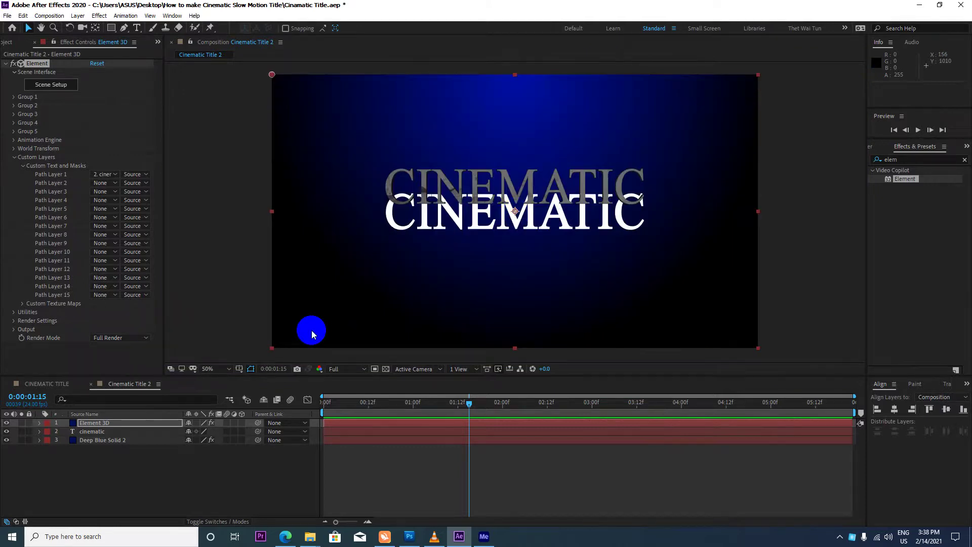
click(107, 425)
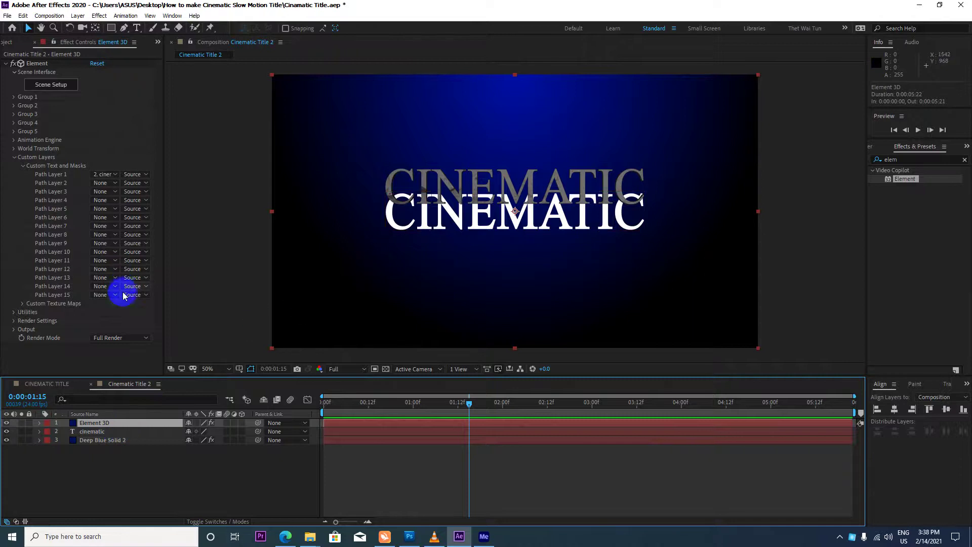
key(comma)
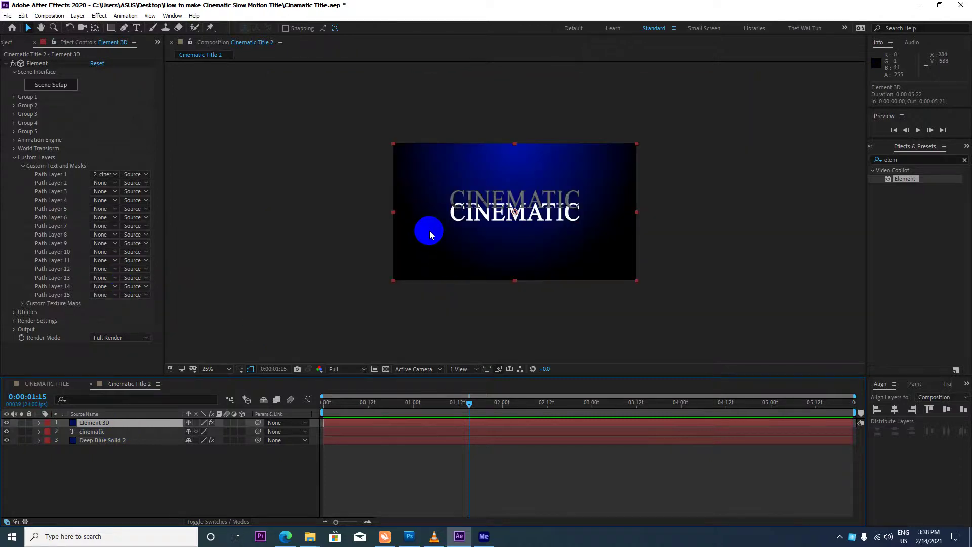
mouse_move(466, 403)
mouse_down()
mouse_move(324, 418)
mouse_move(416, 420)
mouse_up()
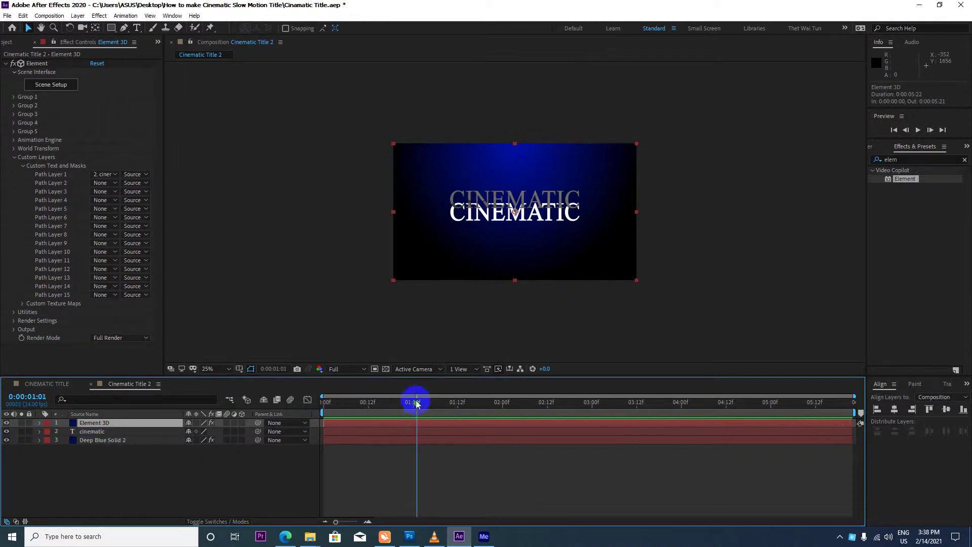
Step: Enable Multi-Object under Group 1 > Particle Look in the Element 3D effect
click(15, 157)
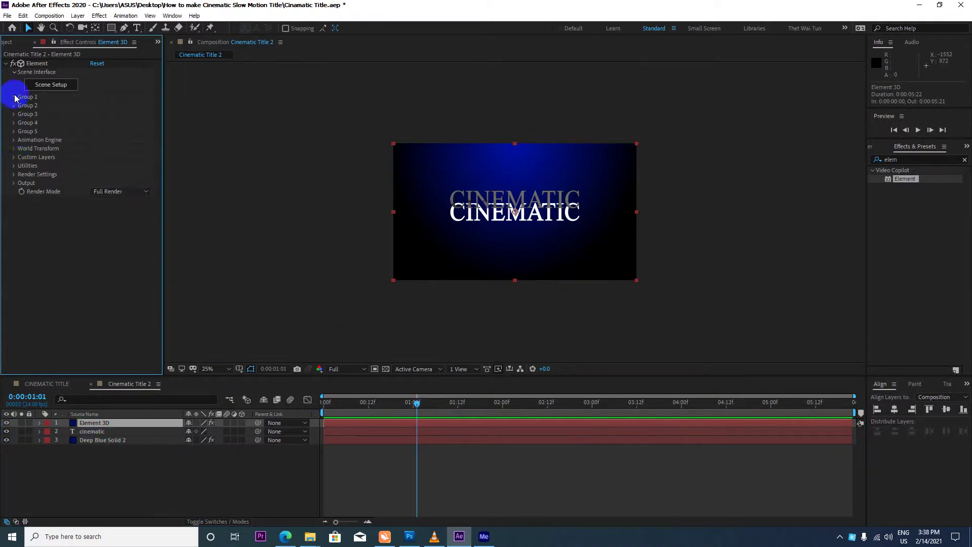
click(13, 101)
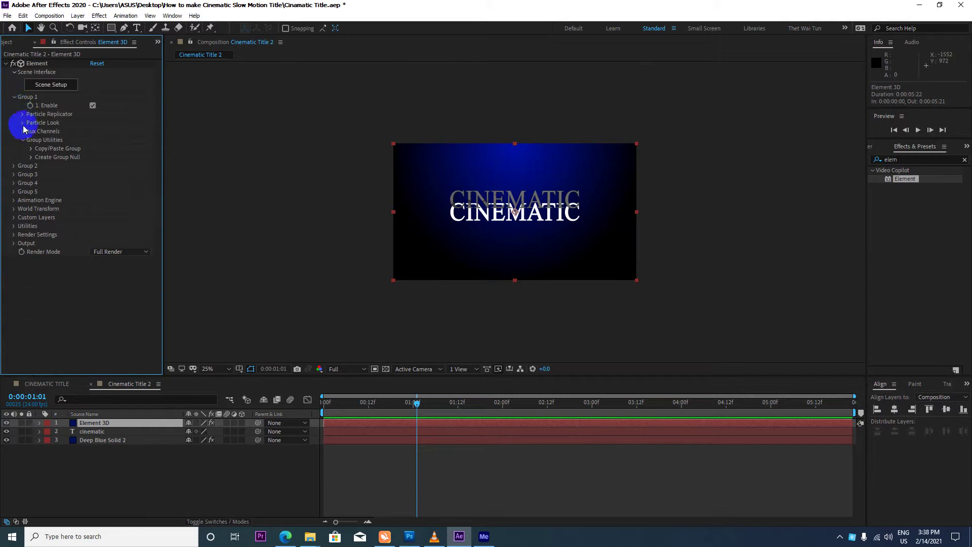
click(23, 123)
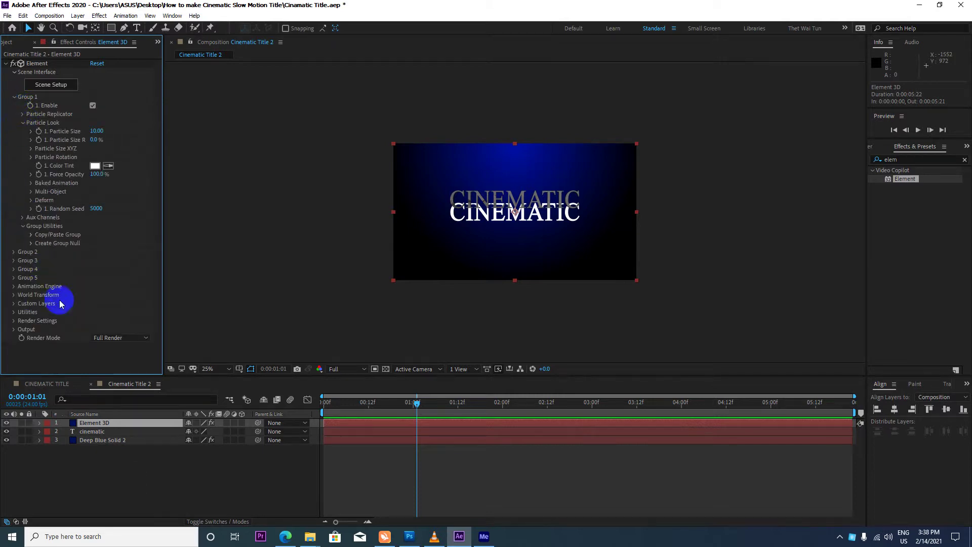
click(31, 192)
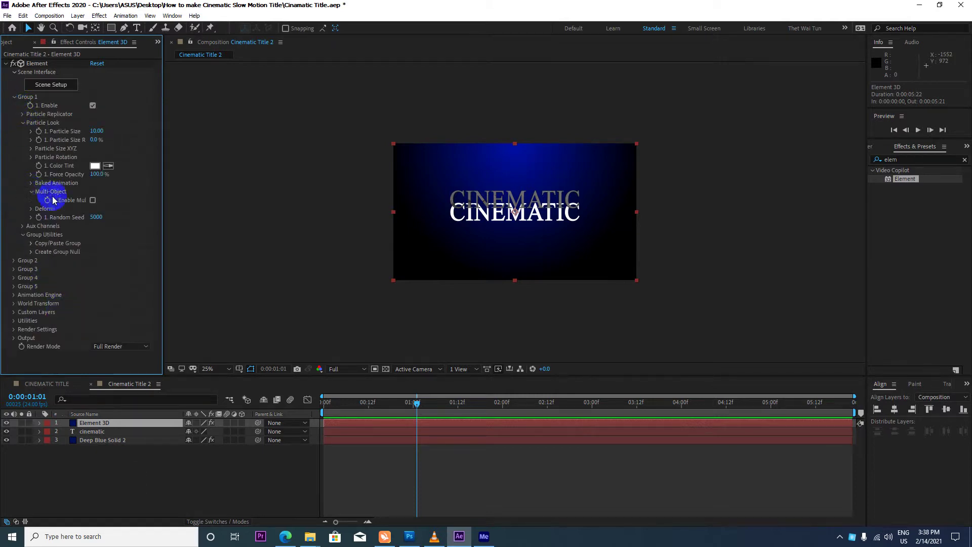
click(92, 200)
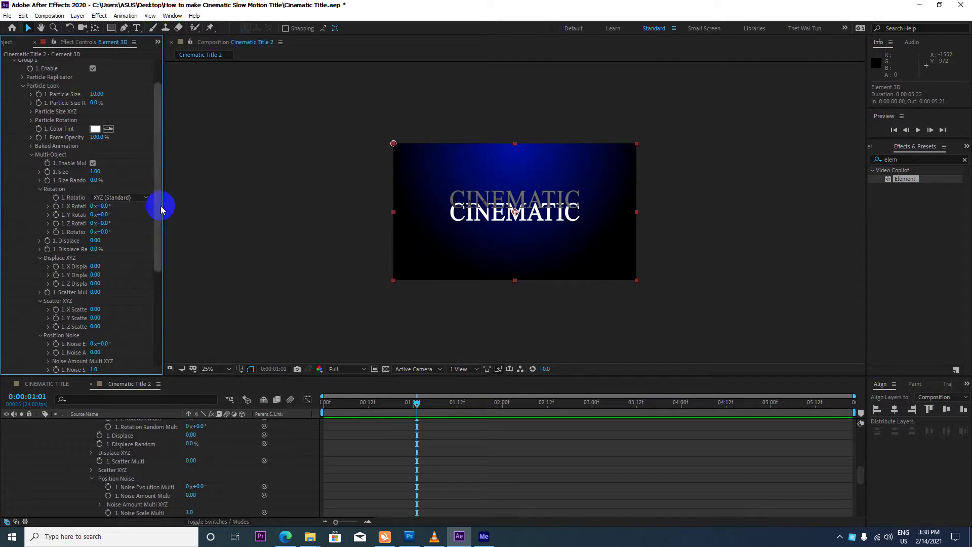
drag(162, 206, 286, 264)
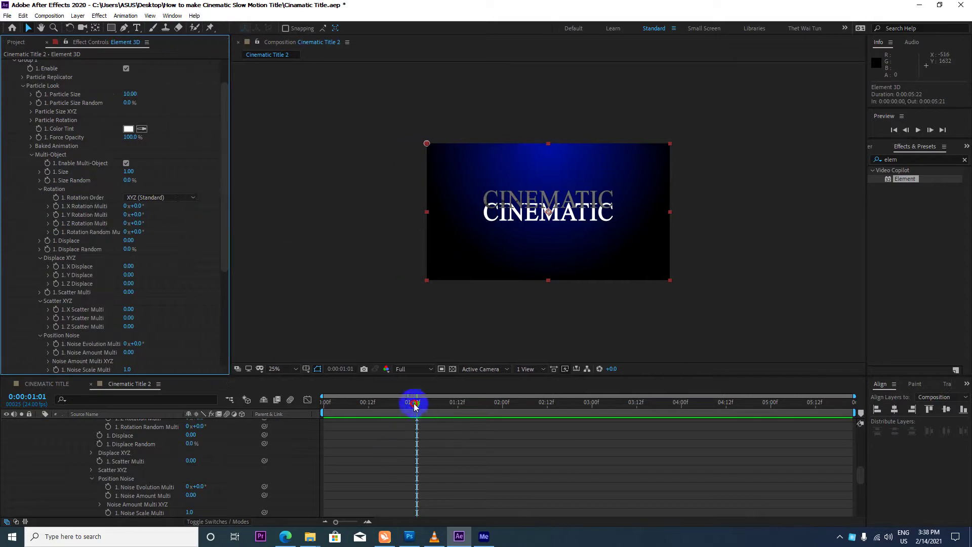
Step: Return to the composition start and hide the flat cinematic text layer
drag(414, 405, 301, 408)
scroll(121, 466, up, 3)
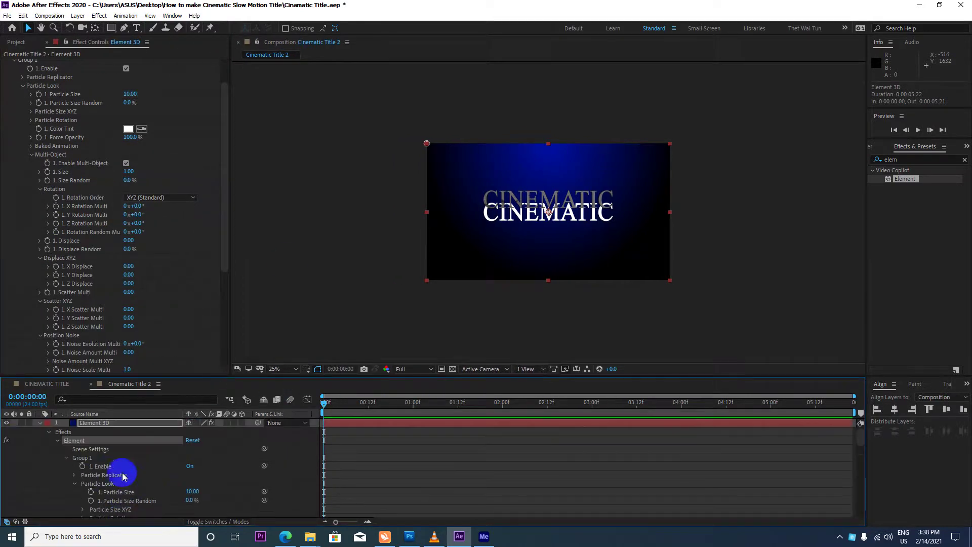
scroll(57, 464, up, 2)
scroll(76, 466, down, 3)
scroll(111, 467, down, 3)
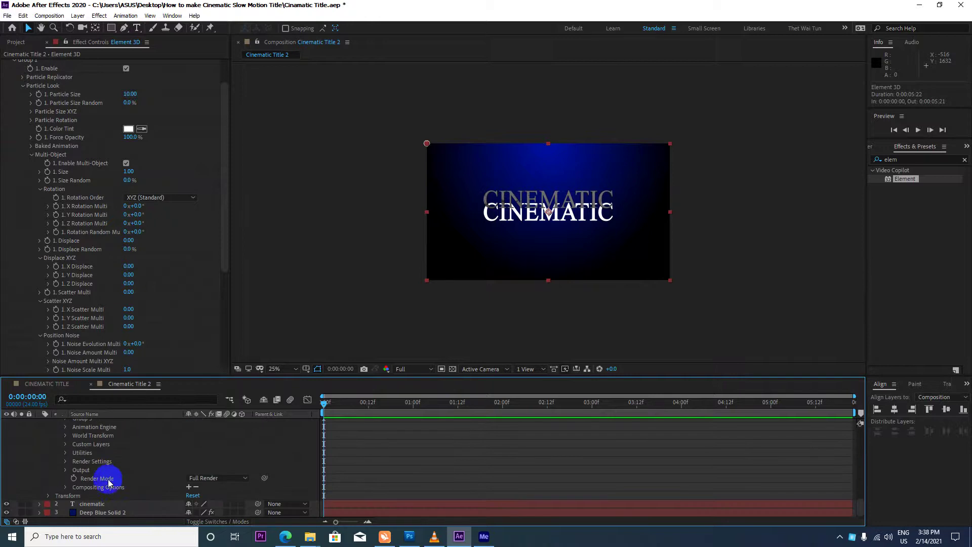
click(92, 505)
click(6, 504)
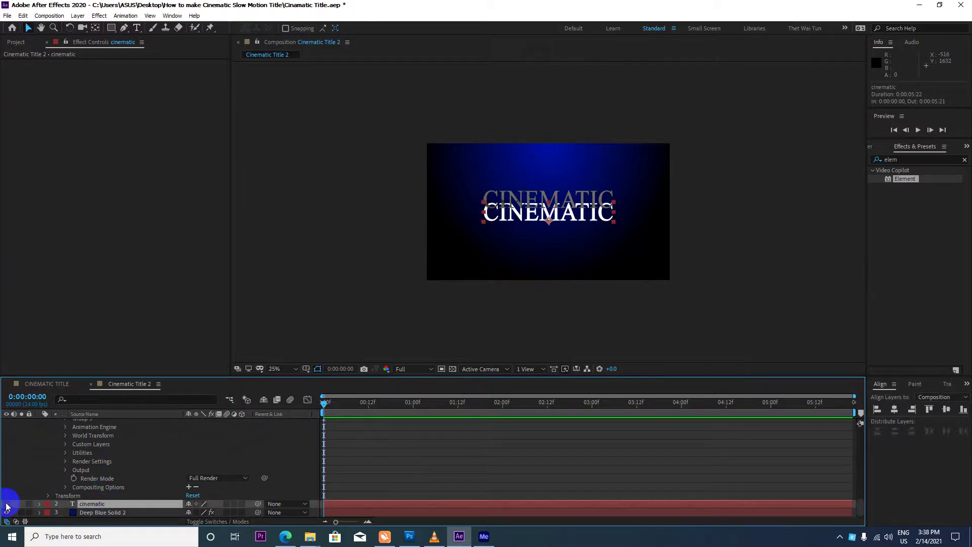
scroll(122, 431, up, 5)
scroll(135, 438, up, 3)
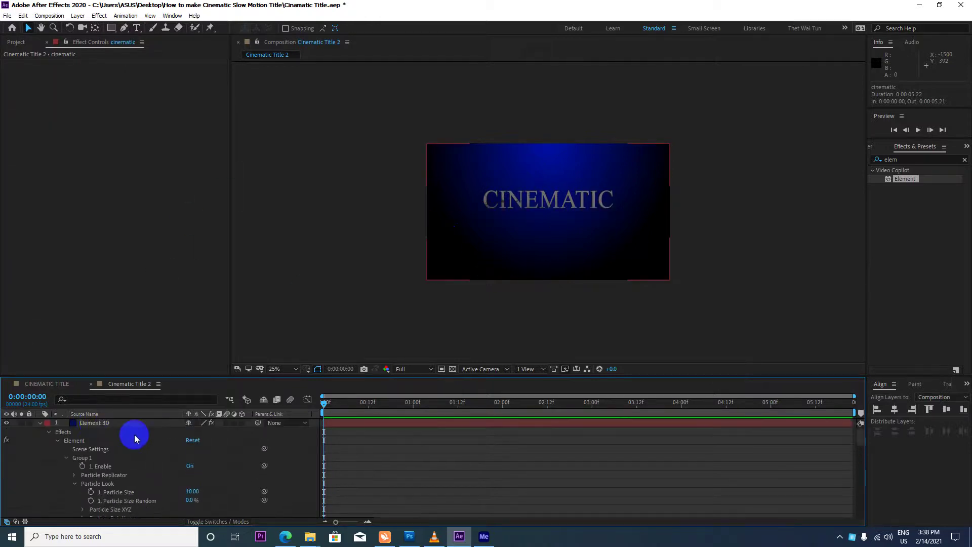
Step: Set the Element 3D layer's Rotation Random Multi to 300°
click(94, 423)
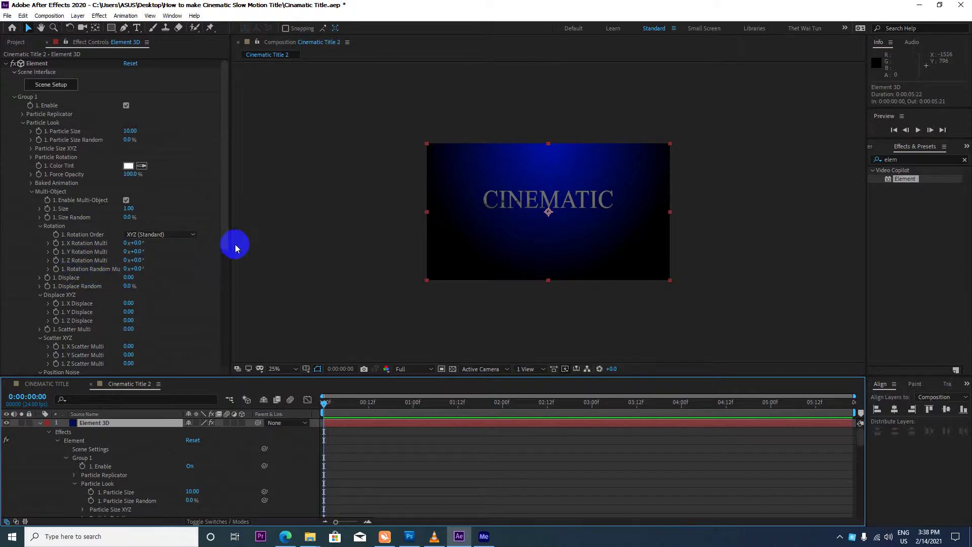
drag(231, 249, 247, 250)
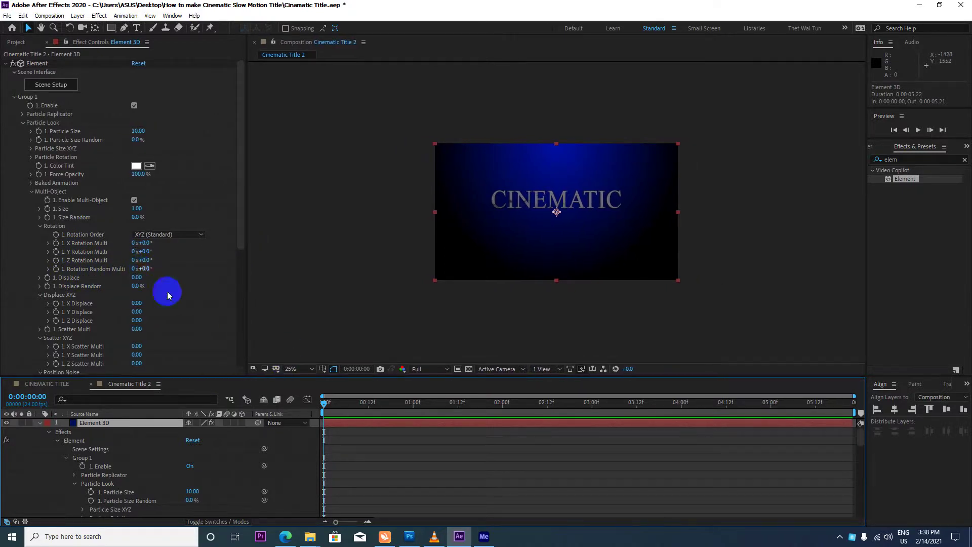
drag(325, 408, 551, 400)
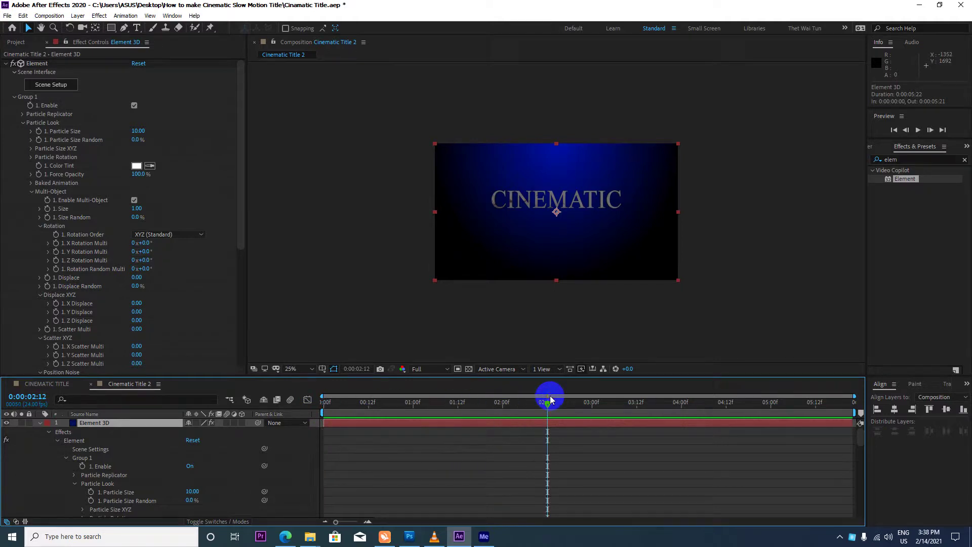
click(144, 269)
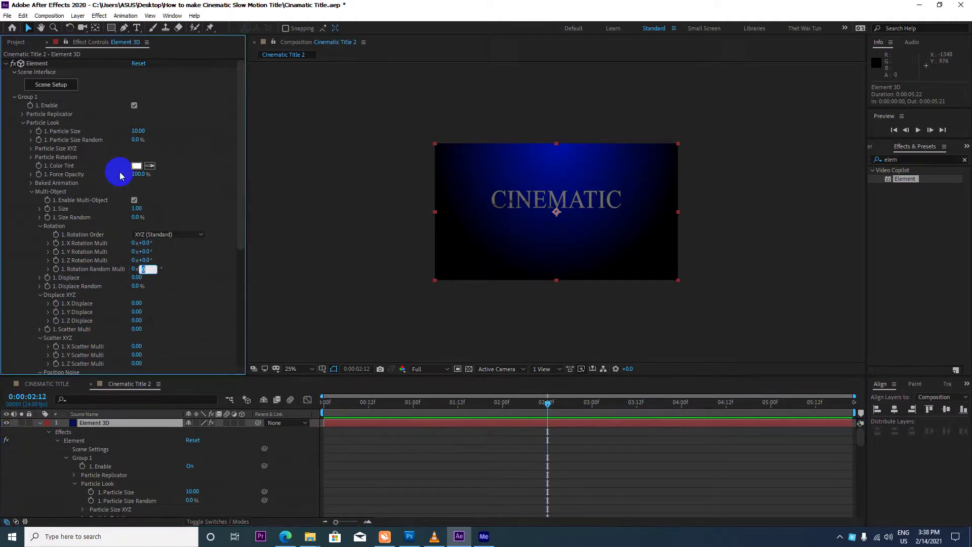
text(300)
key(Return)
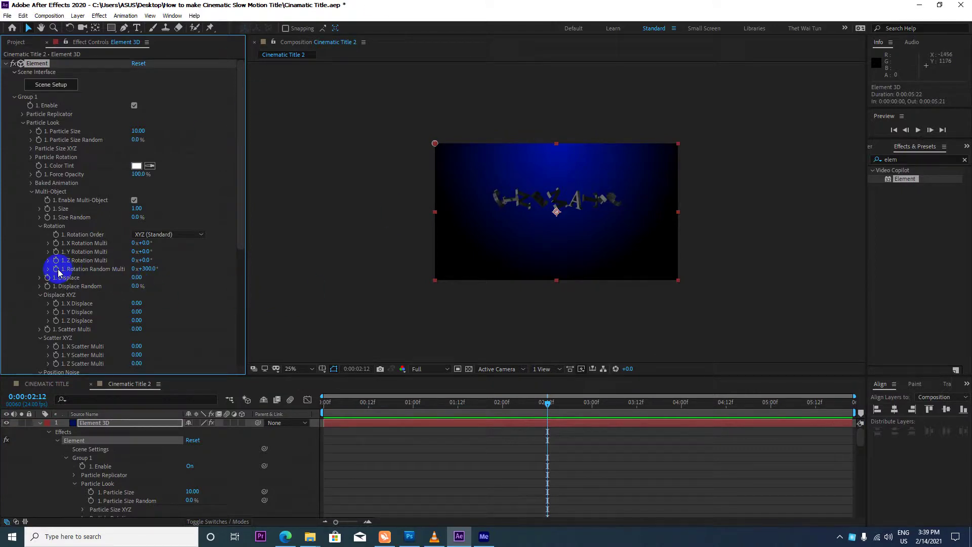
Step: Keyframe Rotation Random Multi at 300° on frame 0 and 0° at 0:00:02:12, then reveal keyframes with U
drag(542, 403, 256, 442)
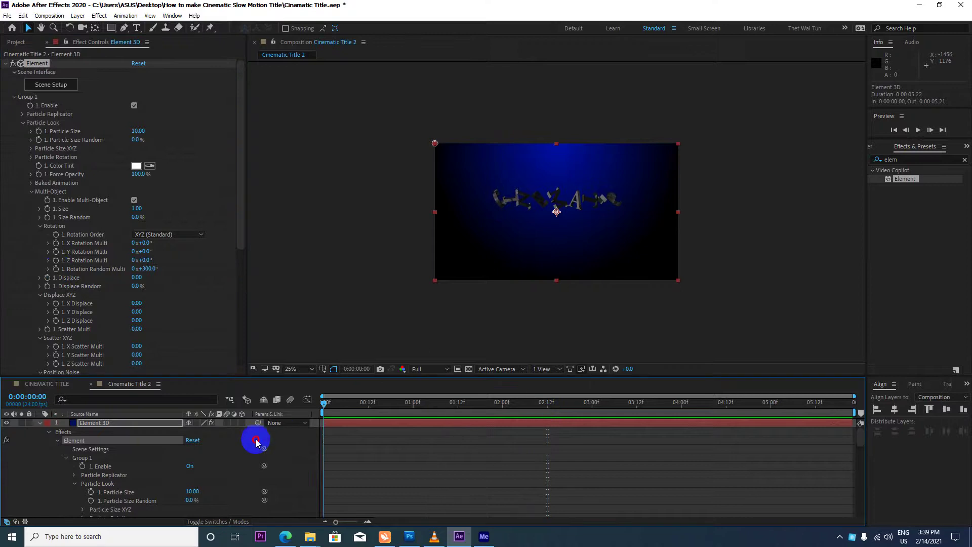
click(56, 270)
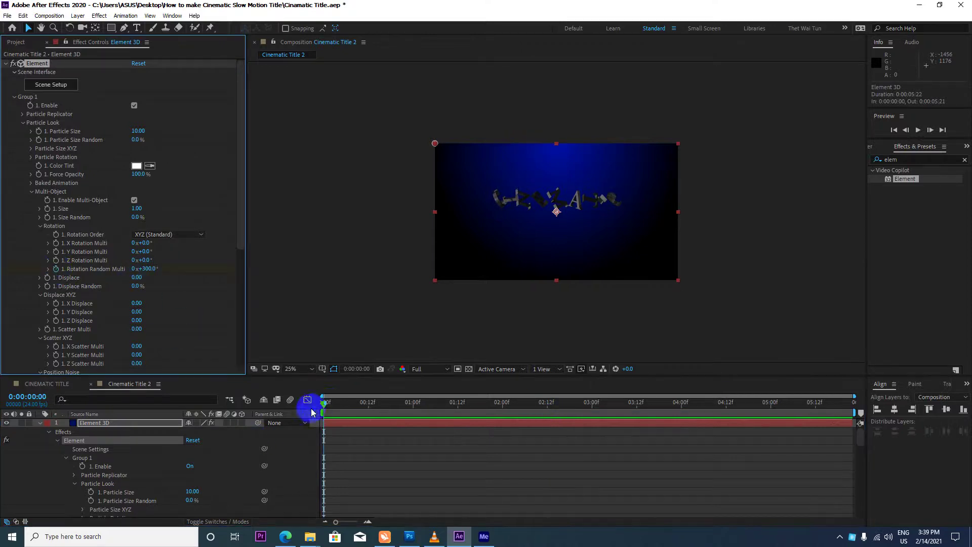
mouse_move(311, 413)
mouse_down()
mouse_move(571, 414)
mouse_move(547, 414)
mouse_up()
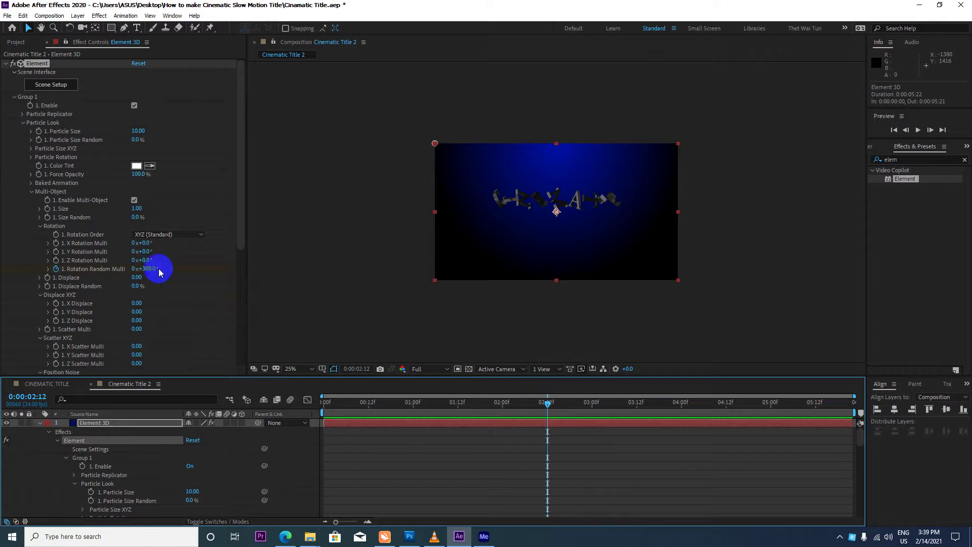
click(149, 268)
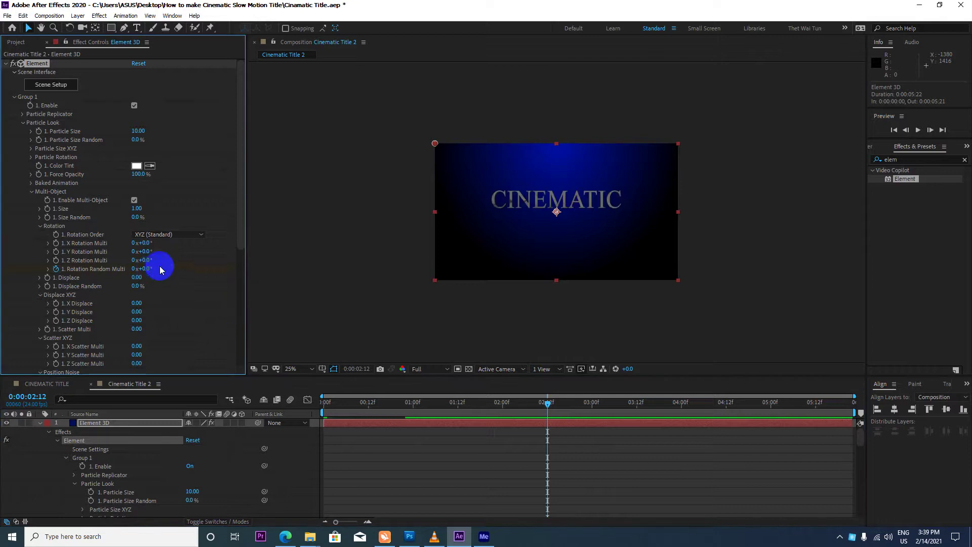
click(108, 428)
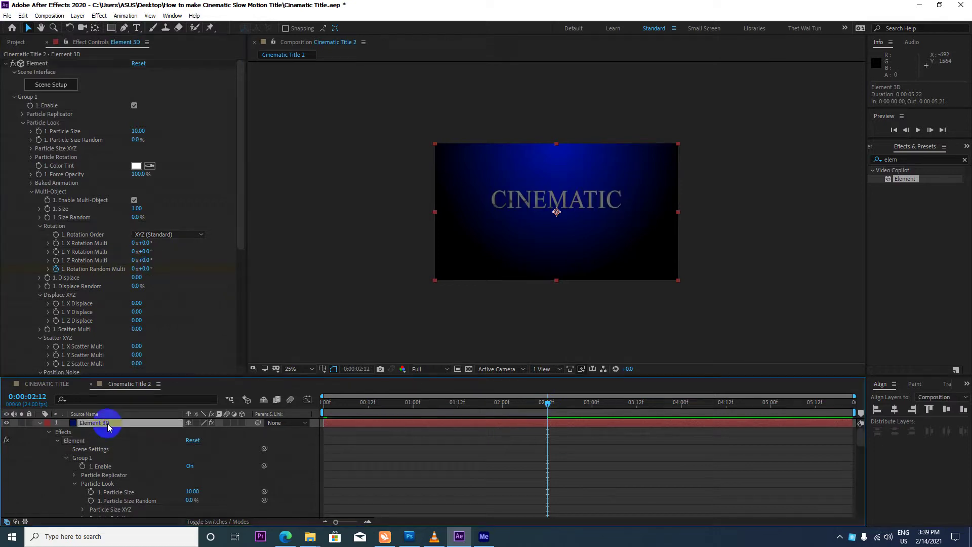
key(u)
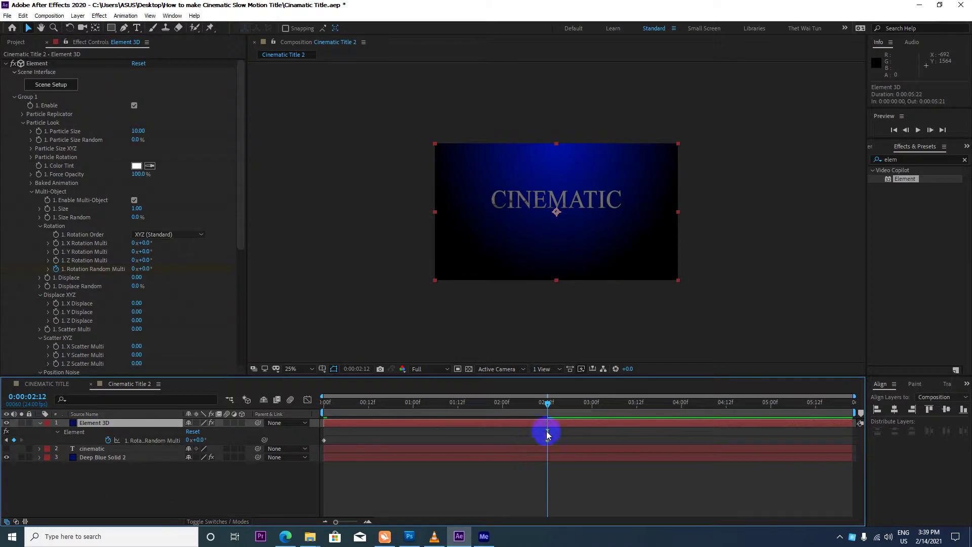
Step: At the composition start, set X Displace to 1.50 to spread the letters apart
drag(547, 406, 169, 457)
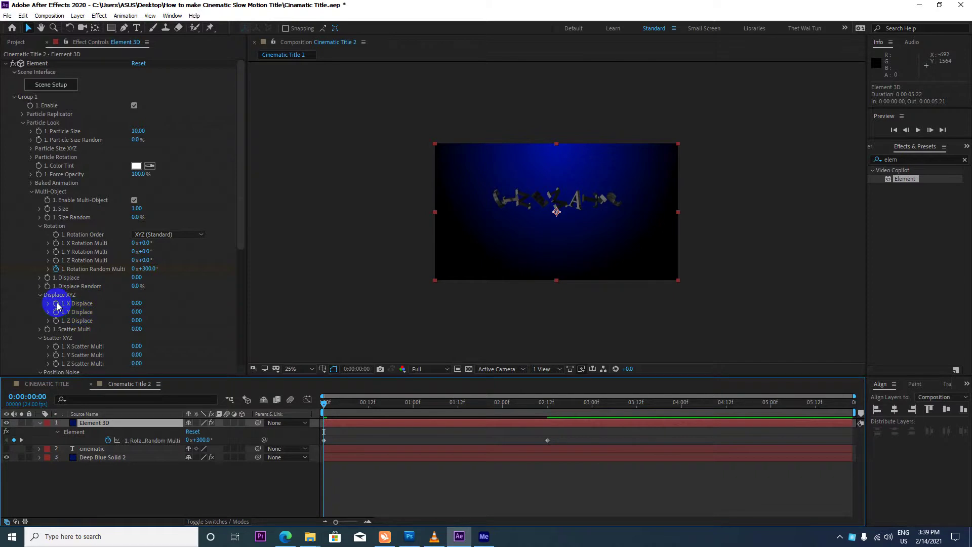
click(58, 306)
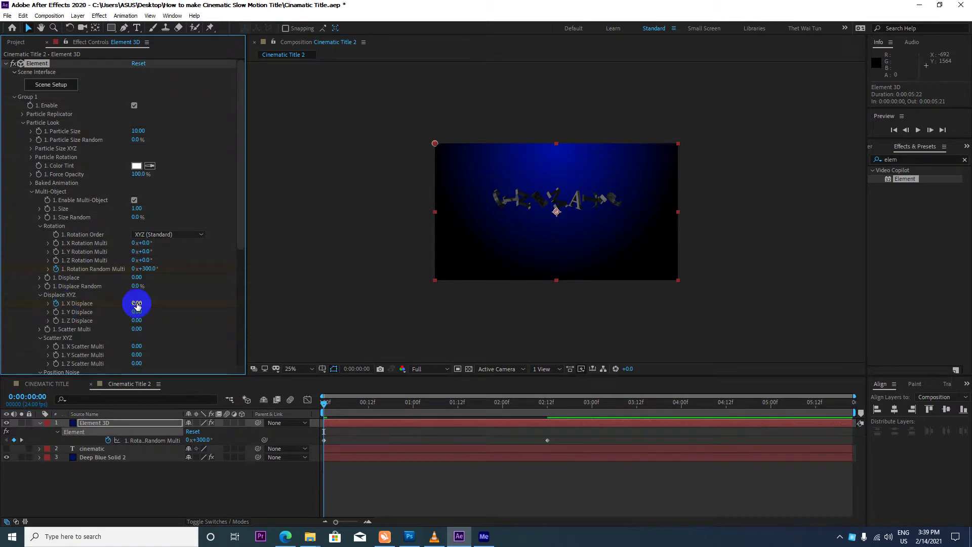
click(137, 303)
text(15)
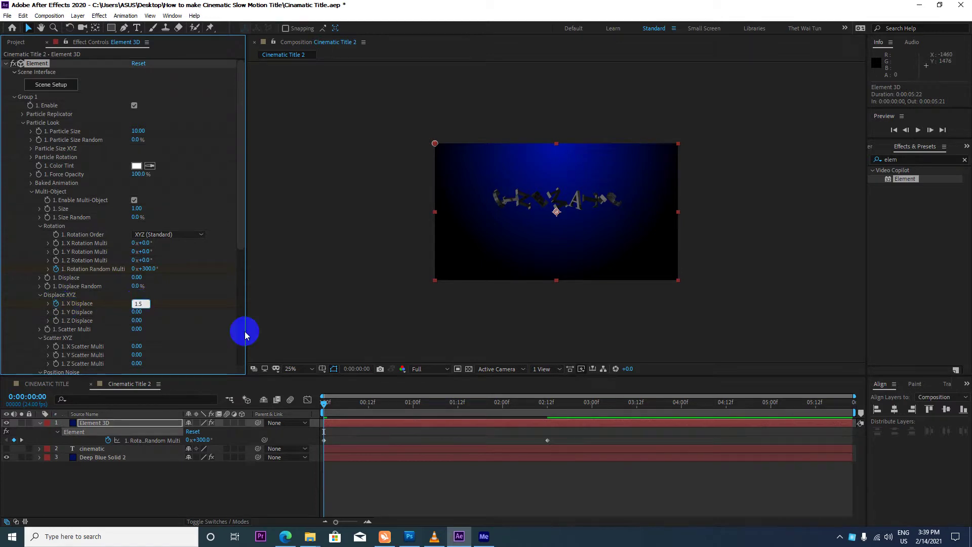
key(Return)
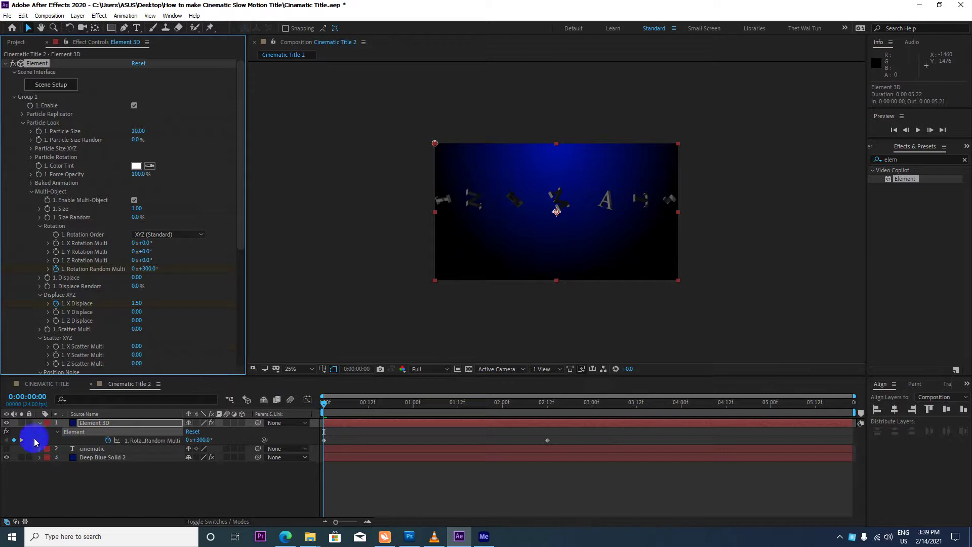
Step: Set X Displace to 0.00 at 0:00:02:12 and scrub to check the animation
click(21, 440)
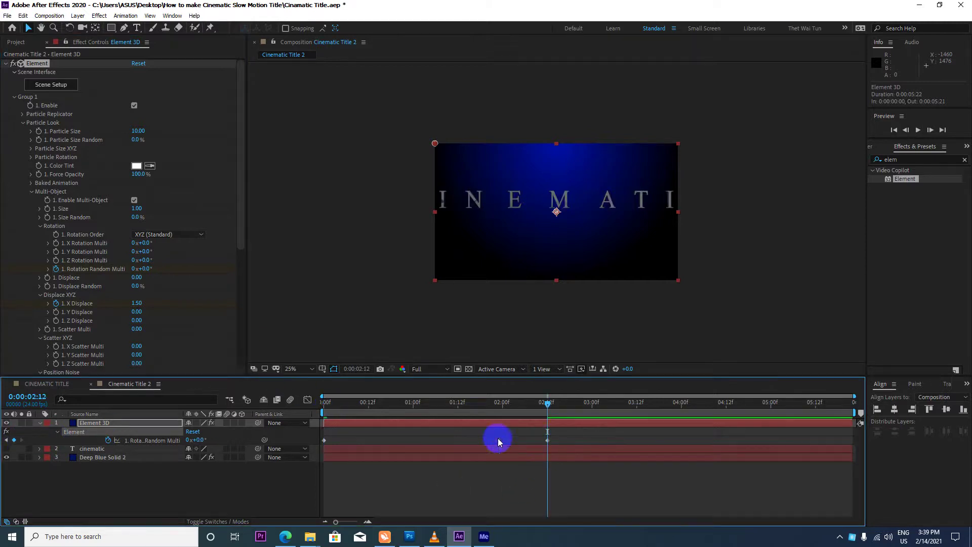
click(135, 303)
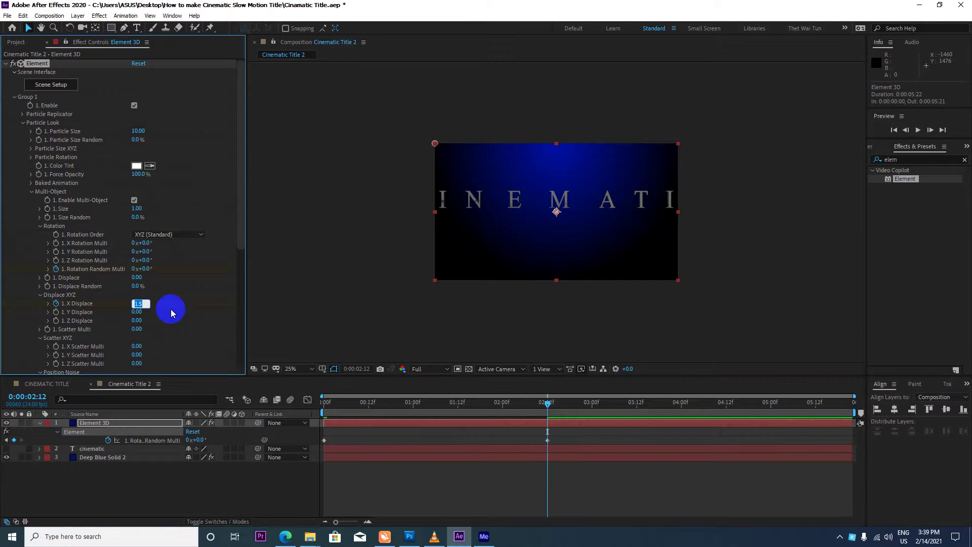
text(0)
key(Return)
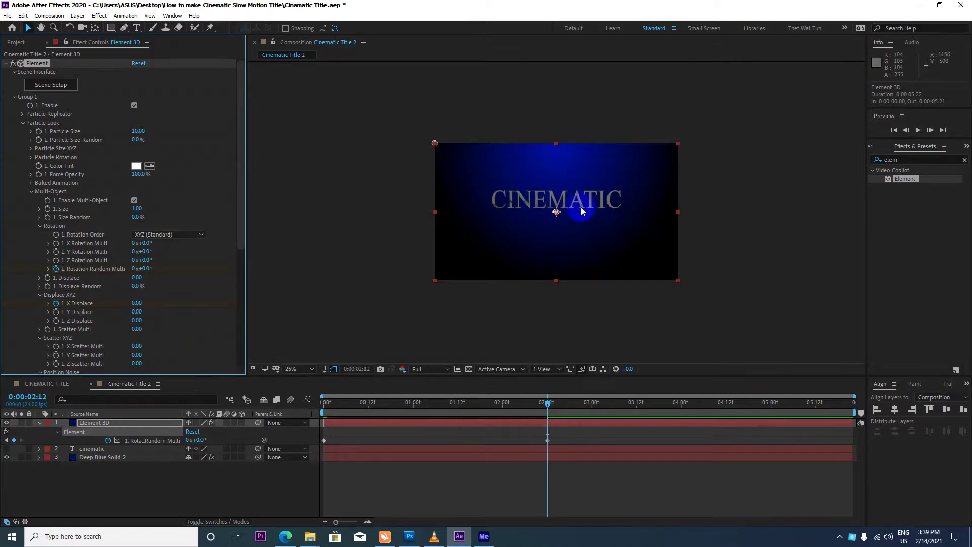
mouse_move(542, 401)
mouse_down()
mouse_move(477, 404)
mouse_move(548, 410)
mouse_move(252, 422)
mouse_up()
scroll(76, 296, down, 1)
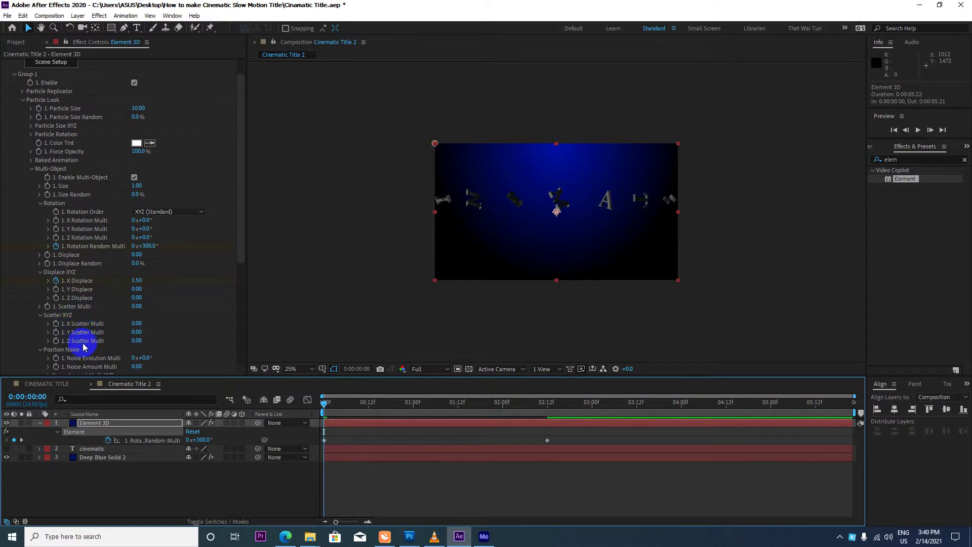
Step: Set Z Scatter Multi to 50 at the start of the animation
click(57, 345)
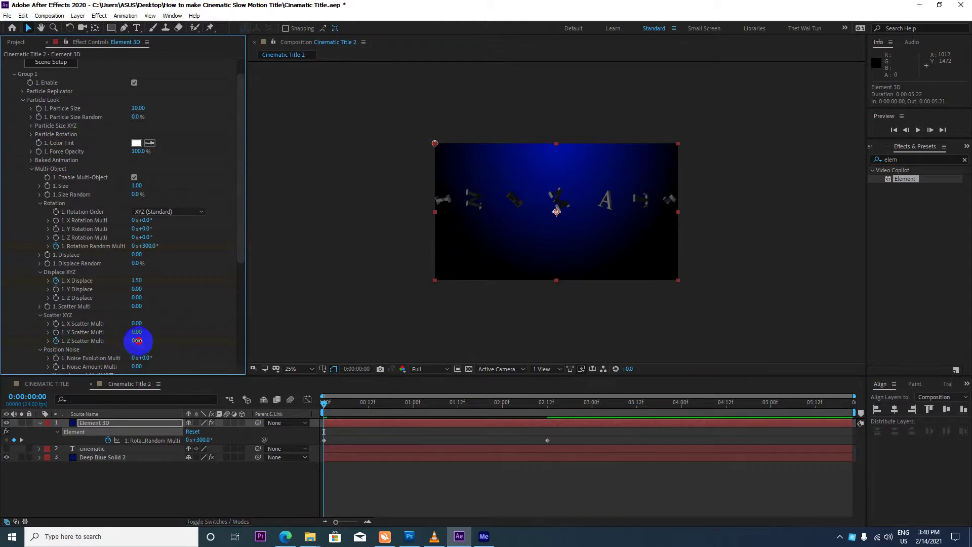
click(138, 341)
text(0)
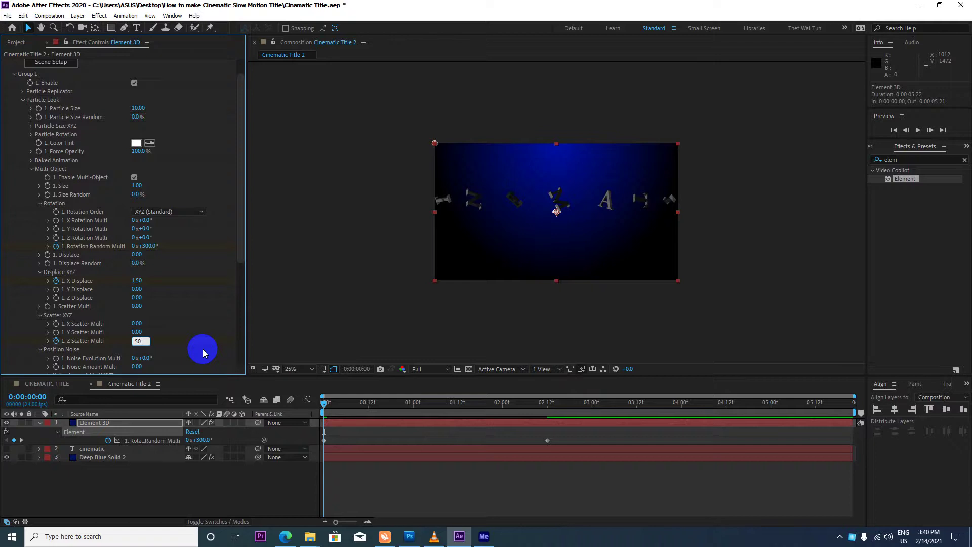
key(Return)
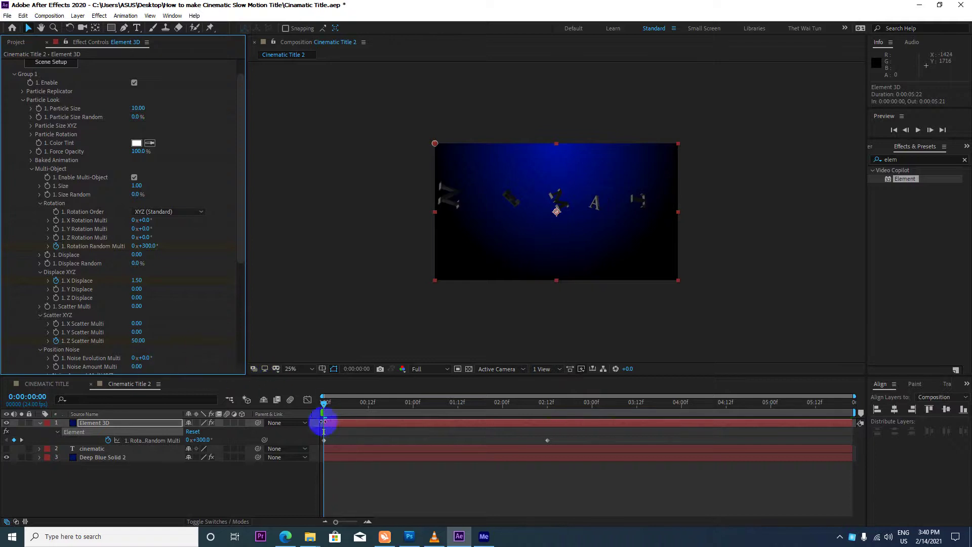
Step: Set Z Scatter Multi to 0 at 0:00:02:12, then return to the start
drag(324, 403, 547, 423)
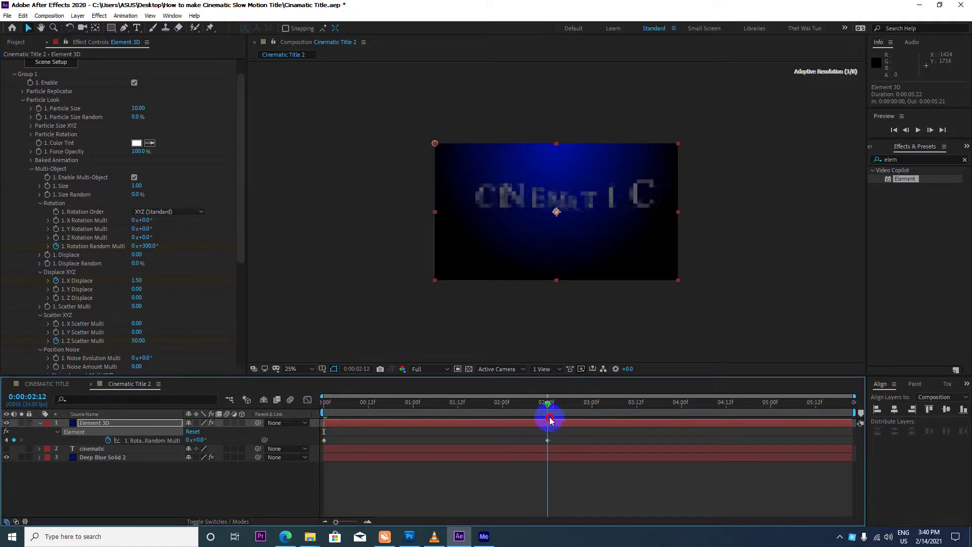
click(138, 341)
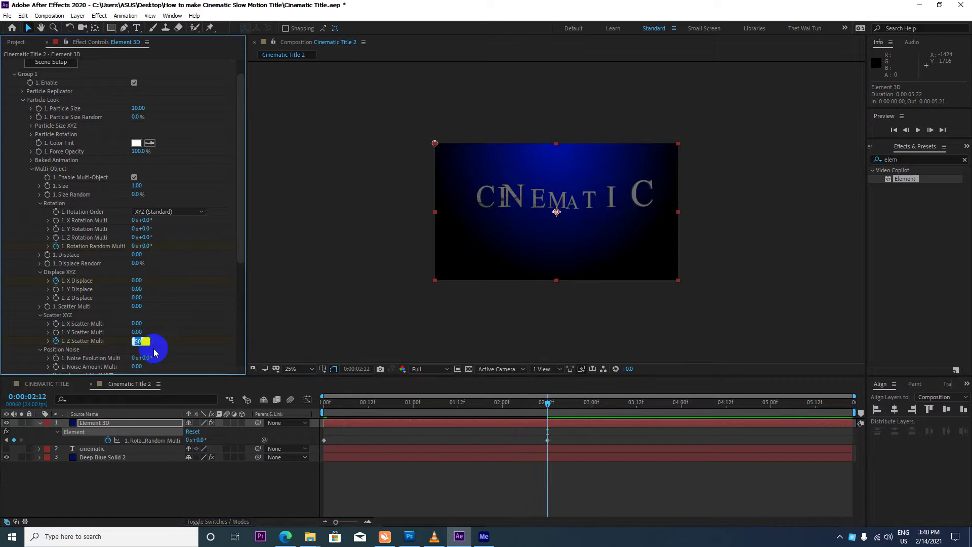
text(0)
key(Return)
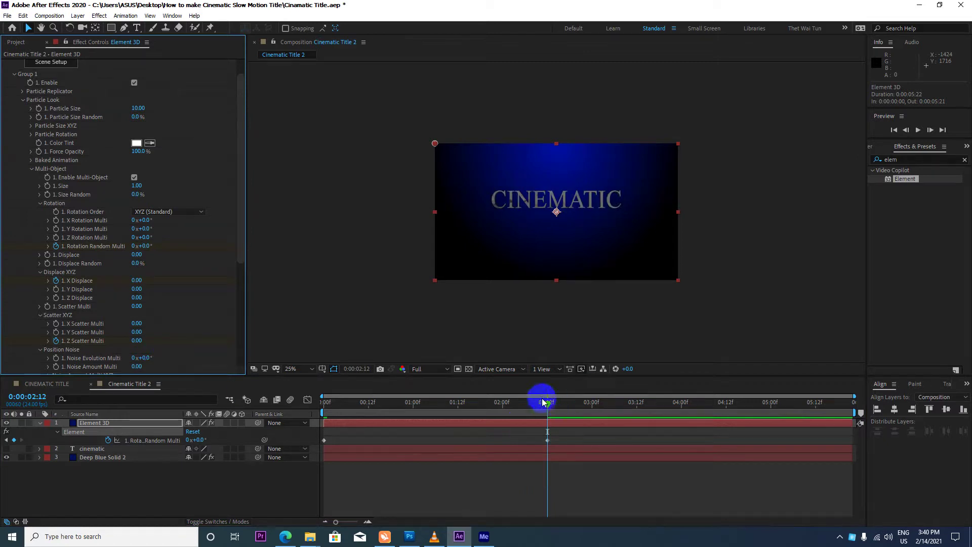
drag(549, 405, 250, 401)
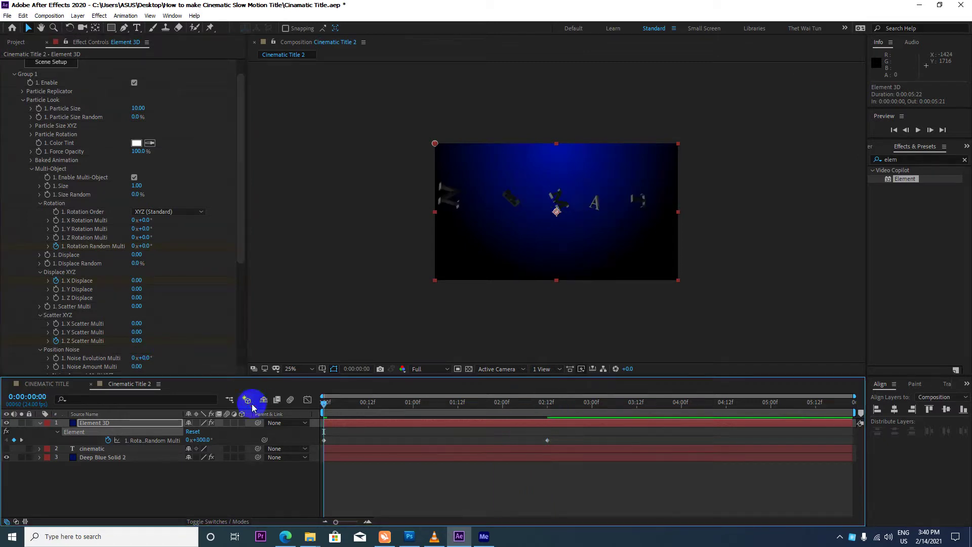
Step: Preview the animation at Half resolution, then fit the composition in the viewer
click(418, 368)
click(445, 408)
key(space)
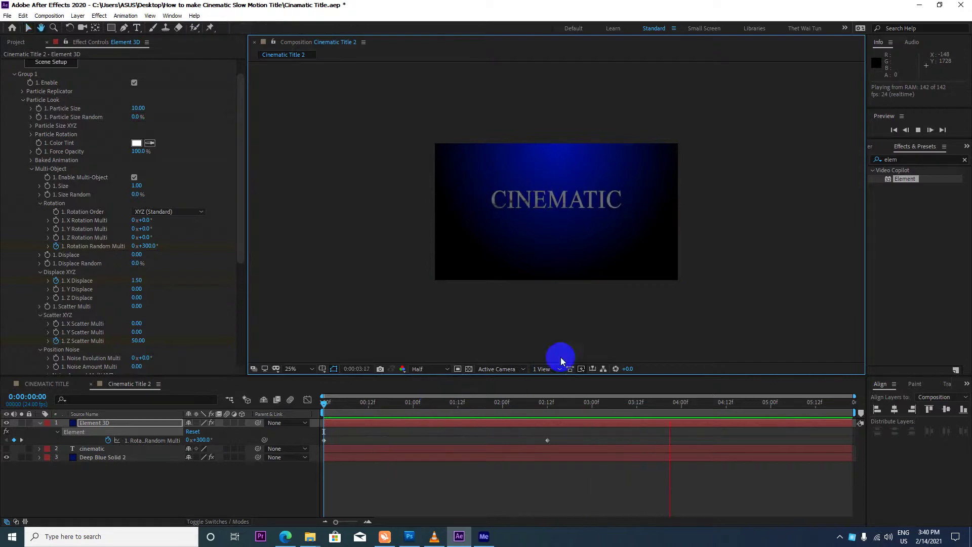
key(space)
click(292, 369)
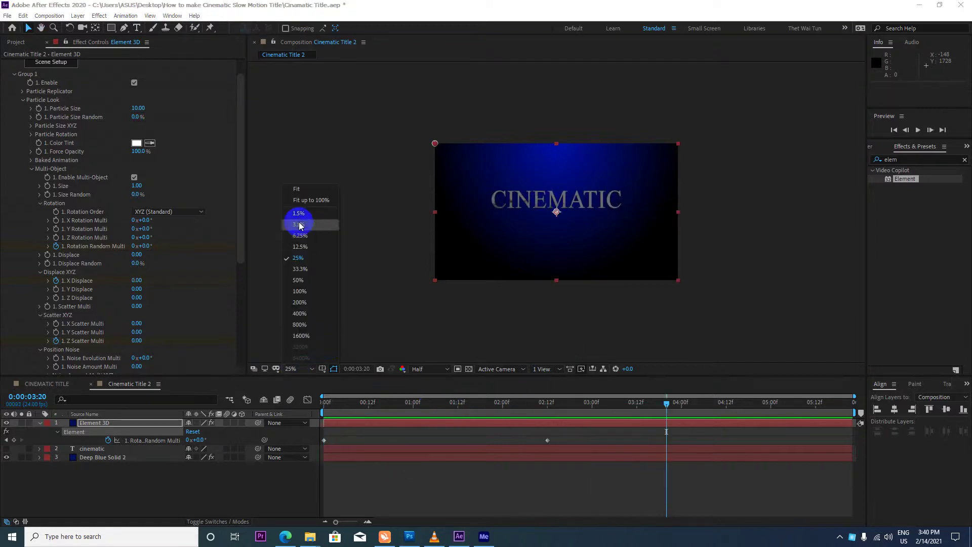
click(309, 200)
Step: Drag Trailer.wav from the audiojungle folder into the Cinematic Title 2 timeline and preview it
click(16, 44)
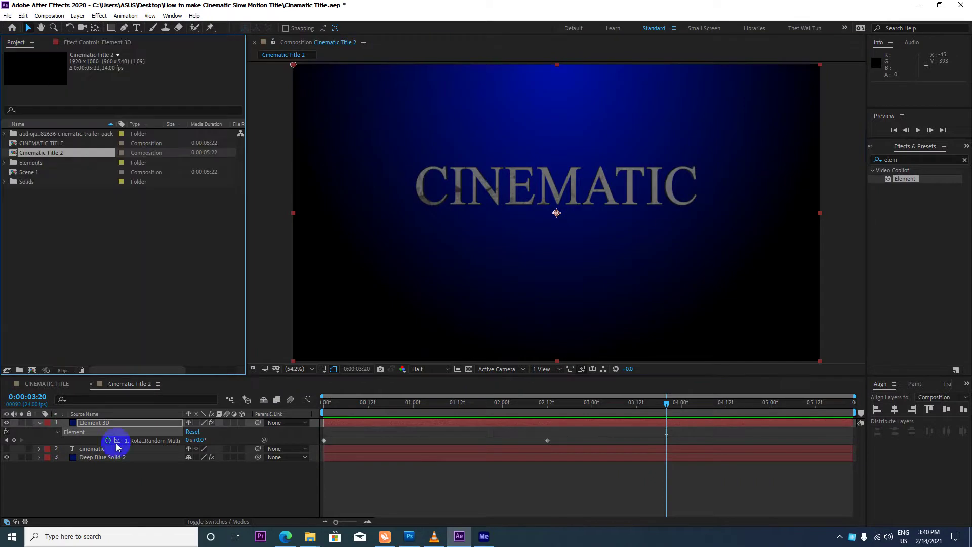
click(50, 336)
click(40, 422)
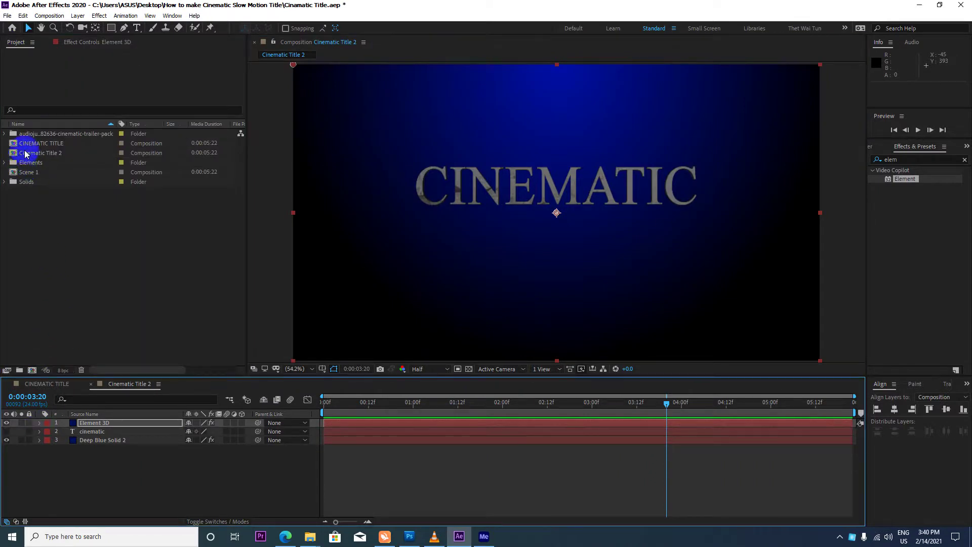
click(32, 134)
click(4, 134)
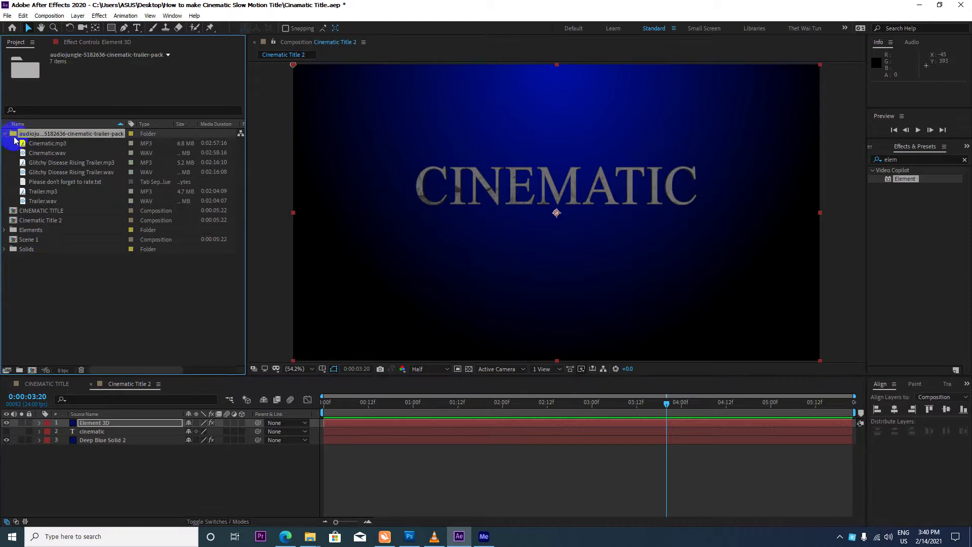
click(51, 192)
click(48, 201)
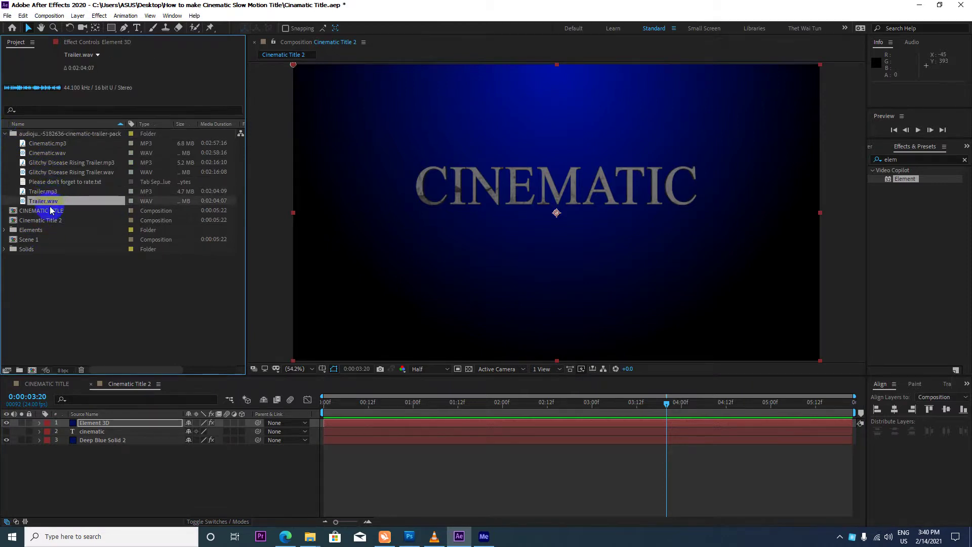
drag(51, 202, 38, 506)
key(space)
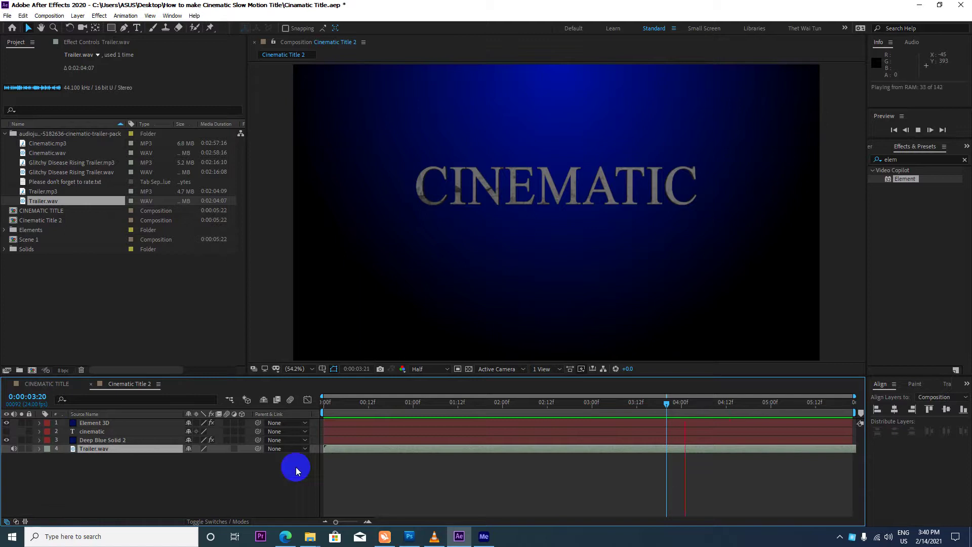
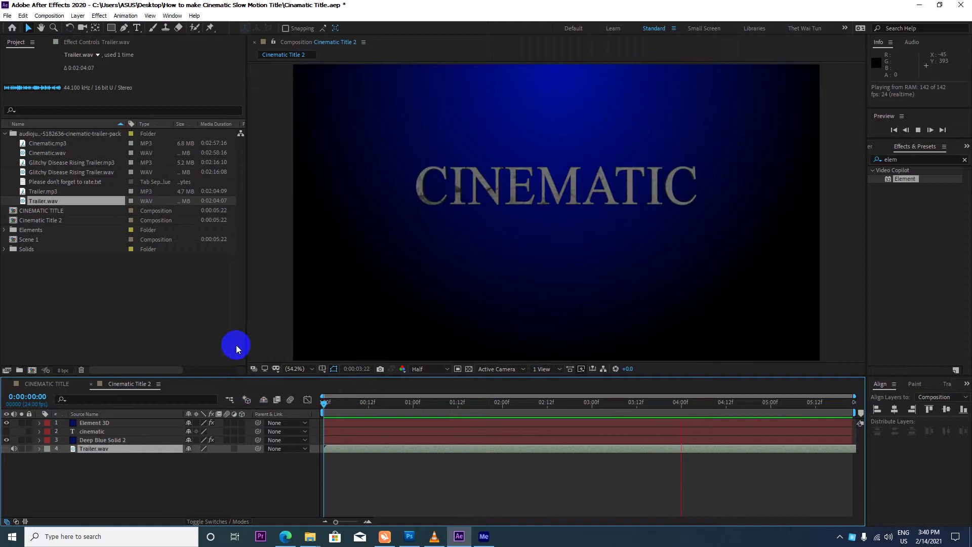
Step: Replace the Trailer.wav soundtrack with Cinematic.wav in Cinematic Title 2
key(space)
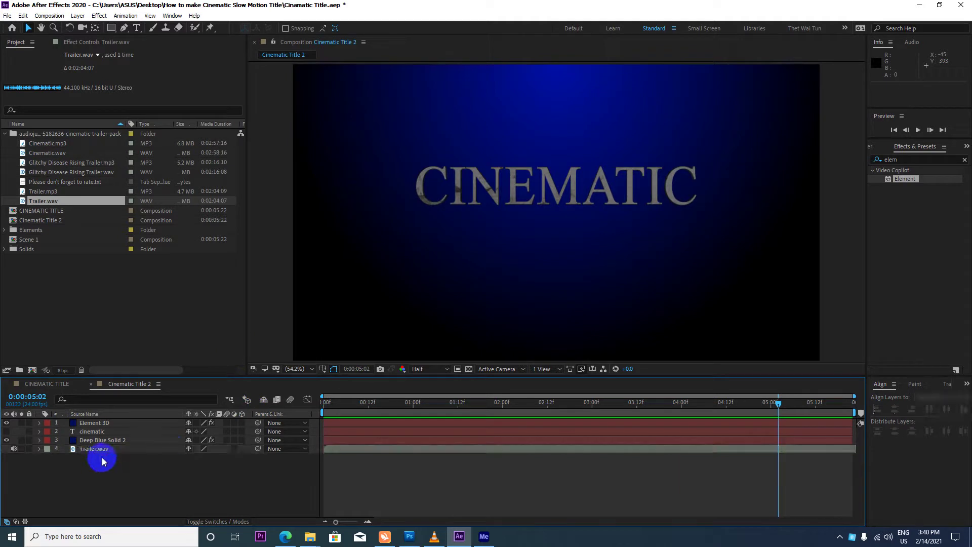
click(102, 449)
key(Delete)
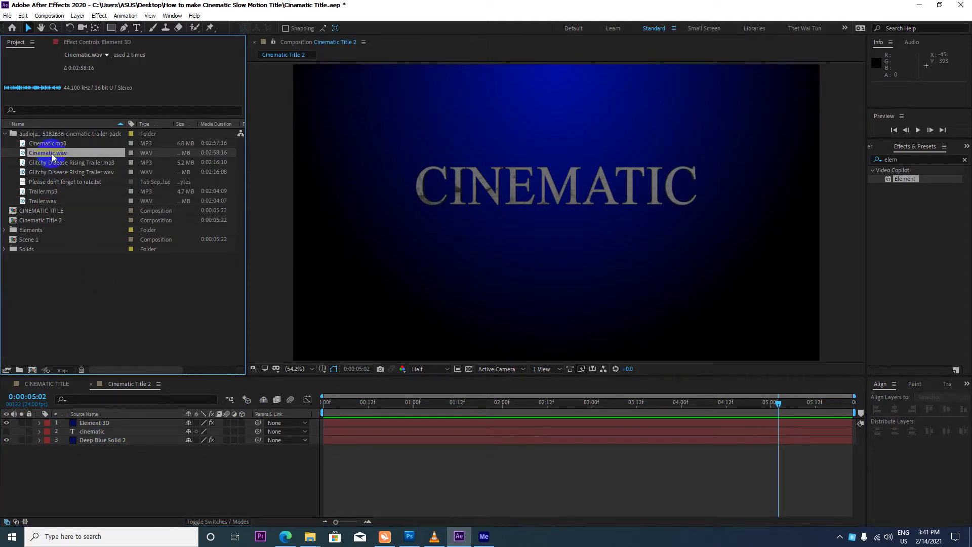
drag(50, 151, 65, 435)
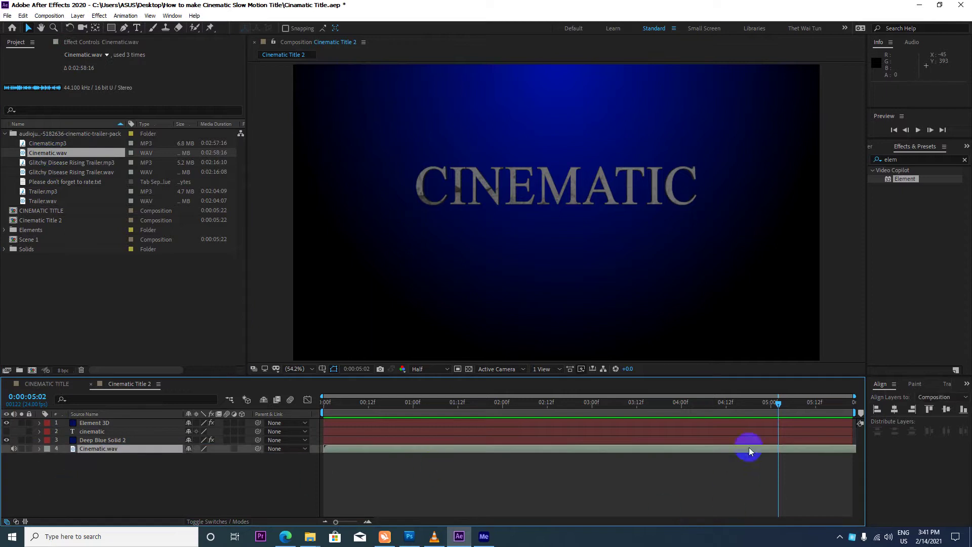
Step: Preview the title from the start with the new Cinematic.wav music
drag(782, 403, 281, 404)
key(space)
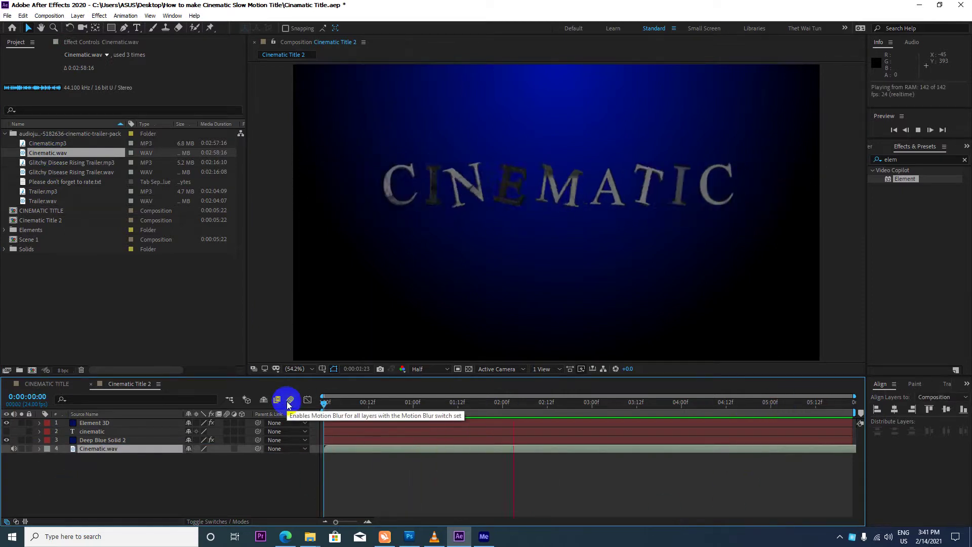
click(629, 344)
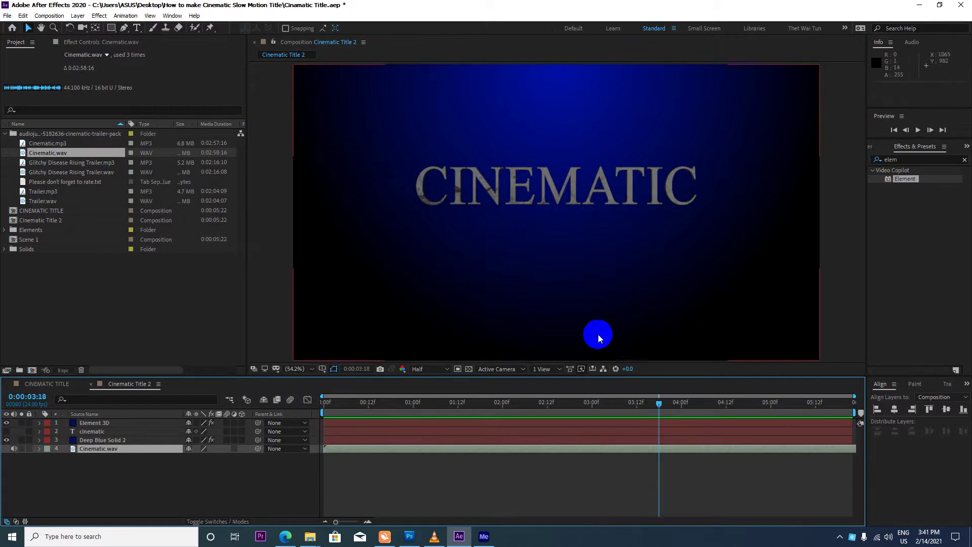
scroll(564, 284, down, 3)
scroll(563, 281, up, 2)
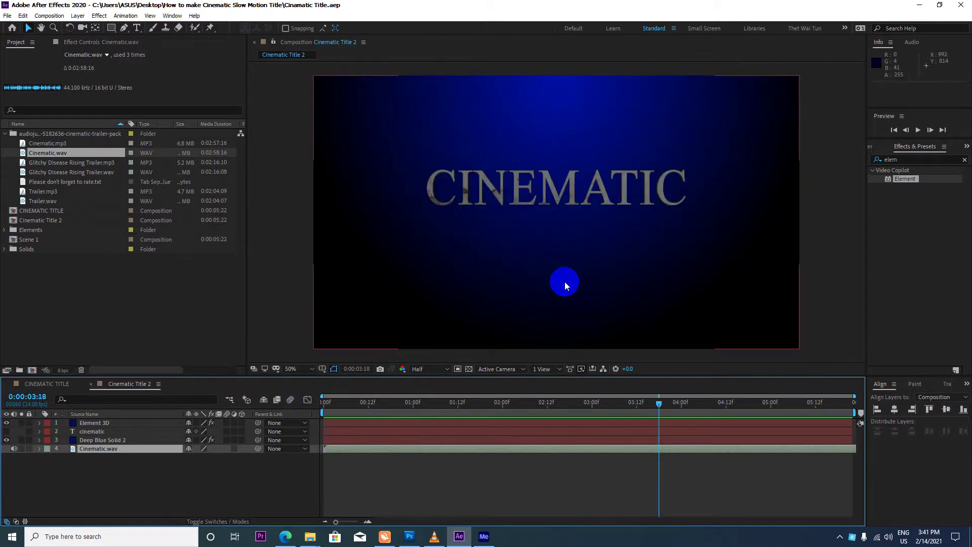
Step: Make the white CINEMATIC text visible, duplicate it and move the copy above the title
click(106, 433)
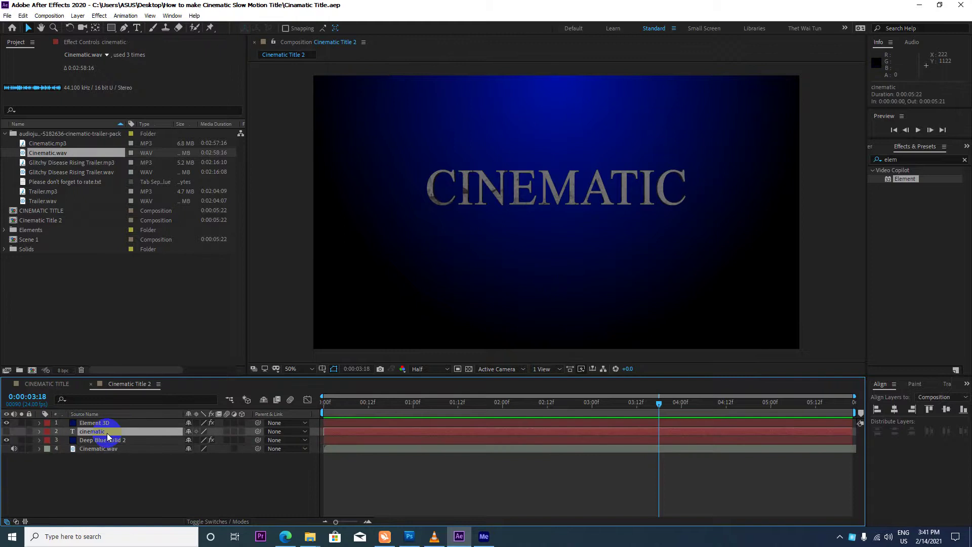
click(649, 404)
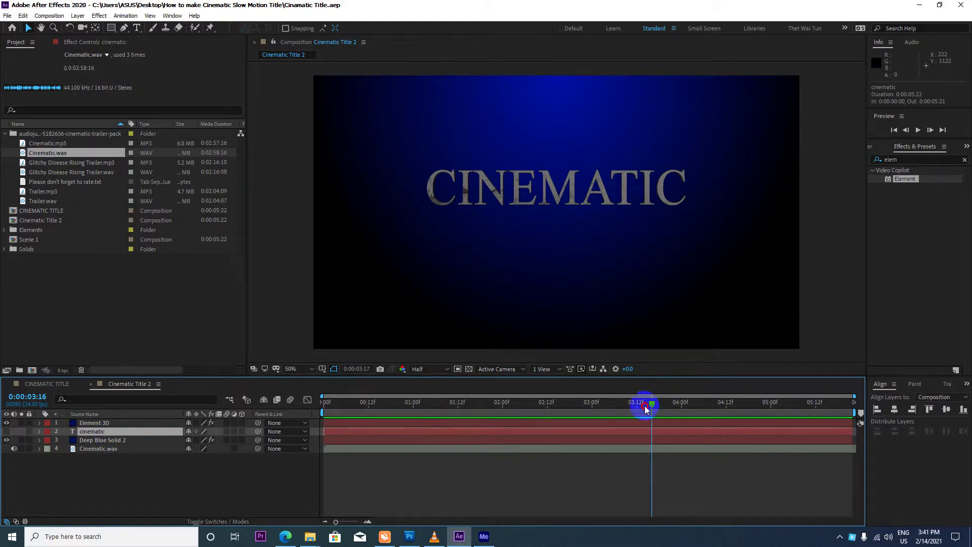
mouse_move(646, 409)
mouse_down()
mouse_move(515, 424)
mouse_move(825, 402)
mouse_move(753, 416)
mouse_up()
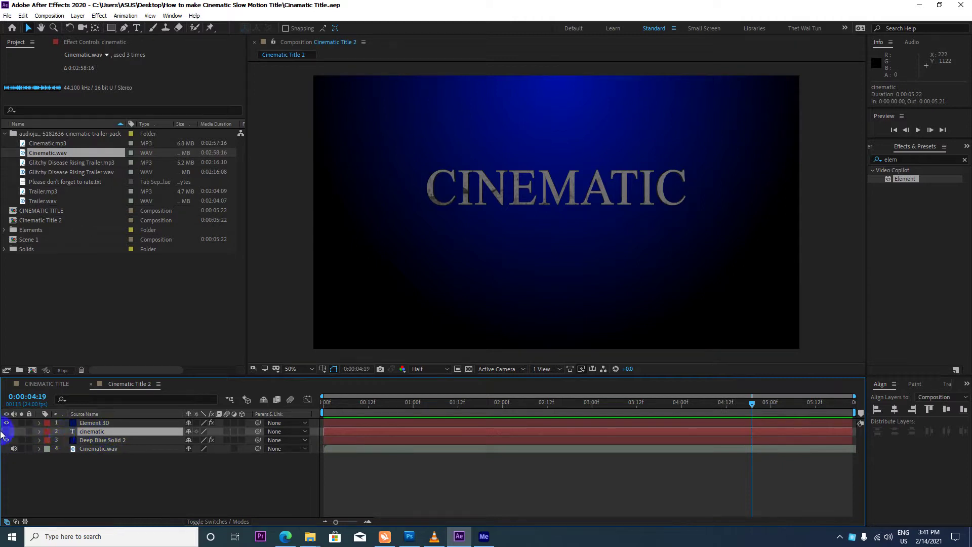
click(7, 432)
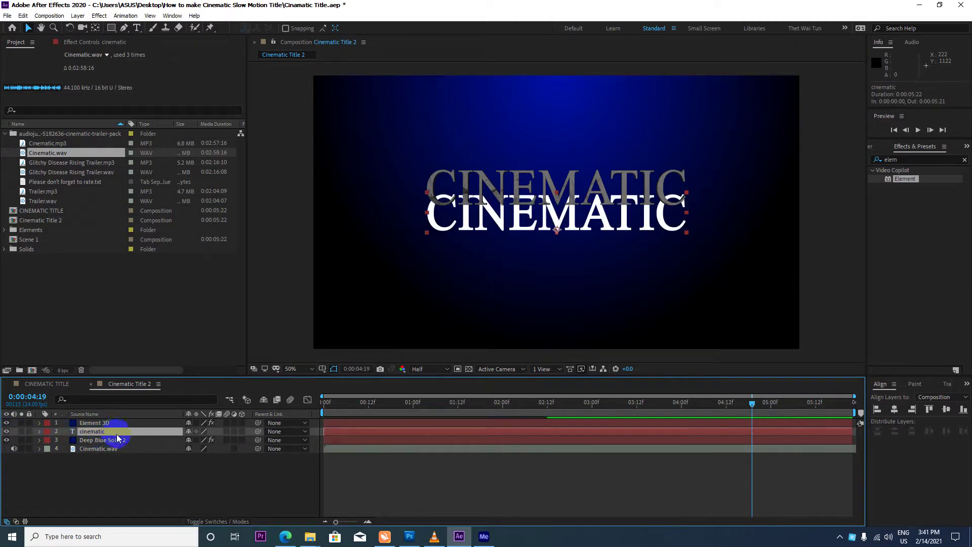
key(ctrl+d)
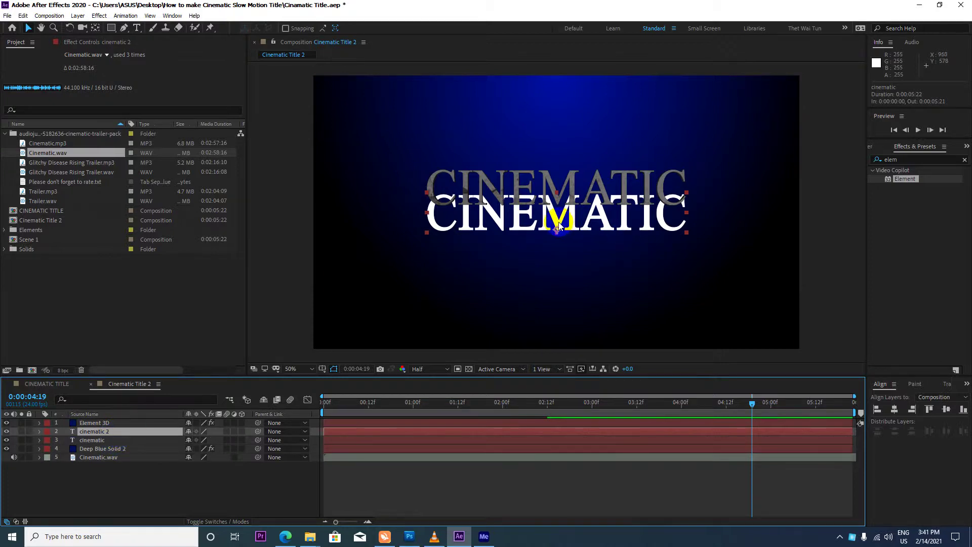
drag(558, 226, 555, 146)
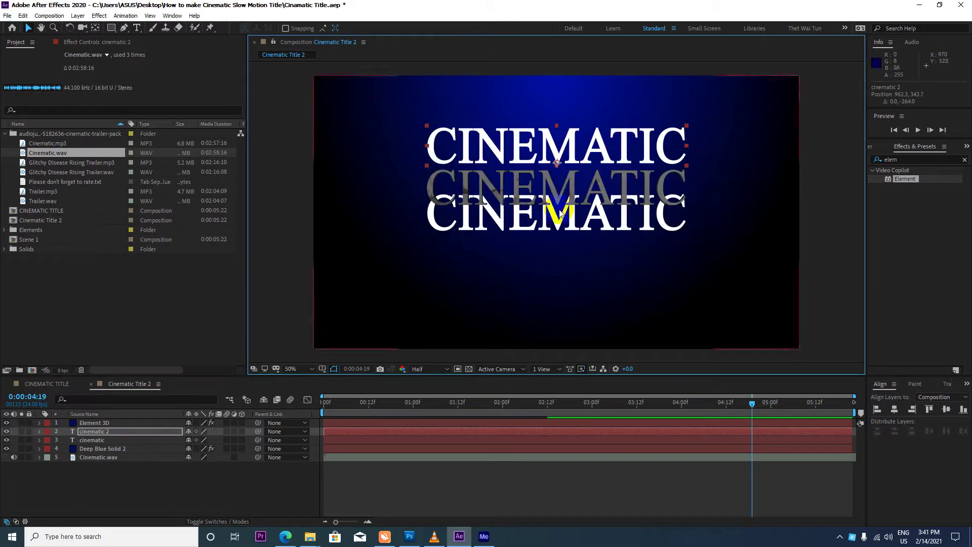
Step: Edit the duplicate text so it reads only 'M'
click(107, 433)
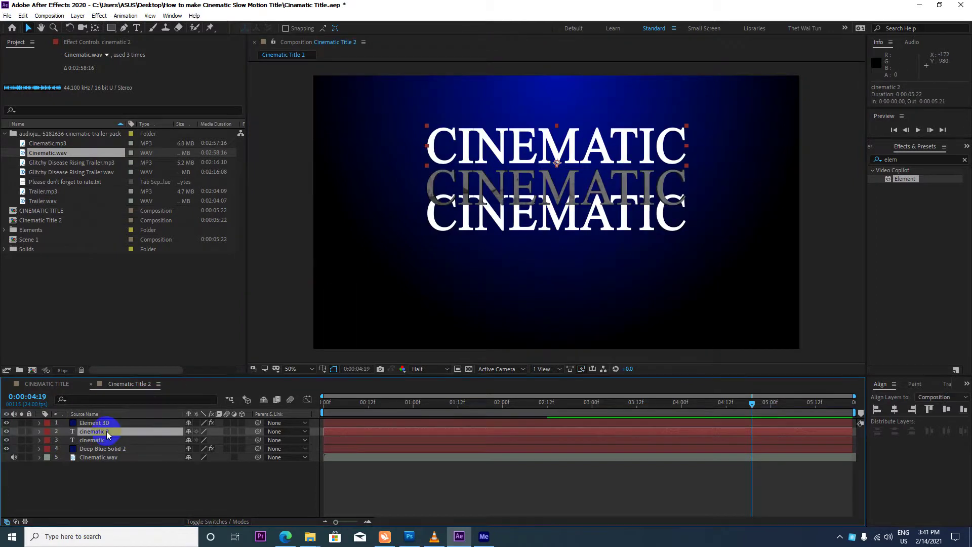
double_click(107, 433)
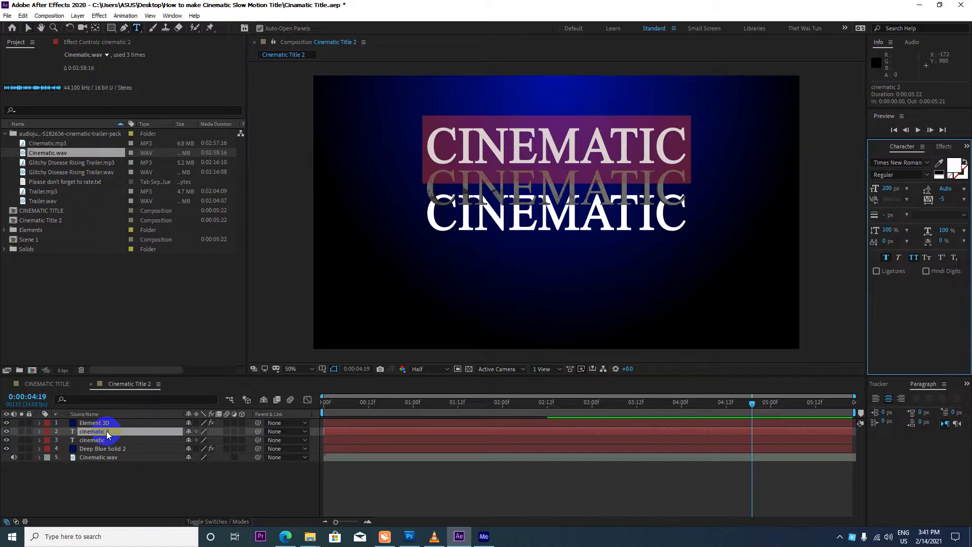
drag(588, 144, 709, 143)
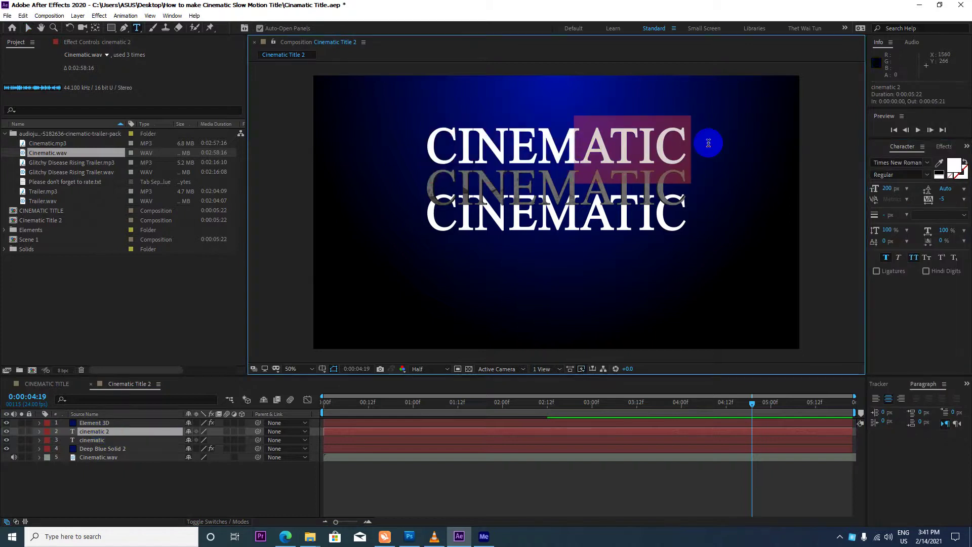
key(BackSpace)
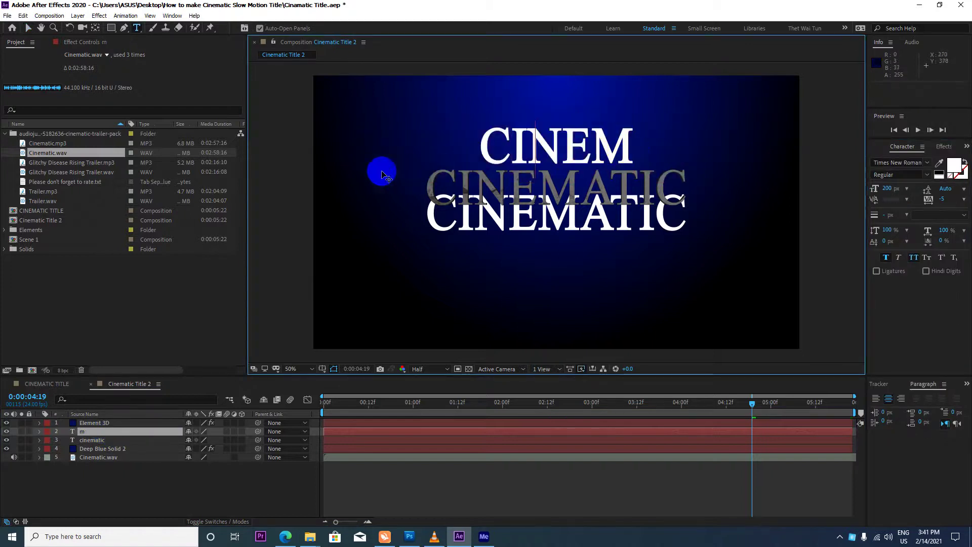
key(BackSpace)
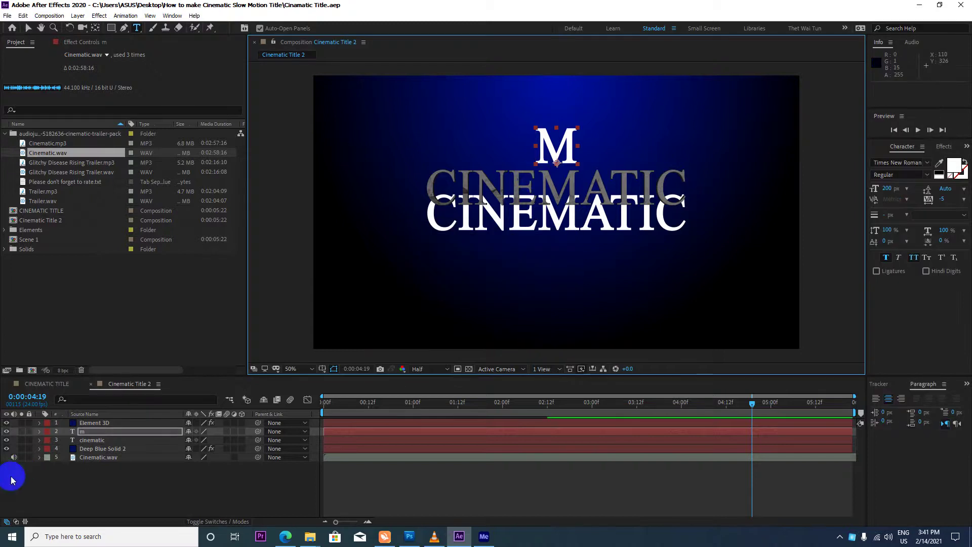
click(97, 424)
click(512, 198)
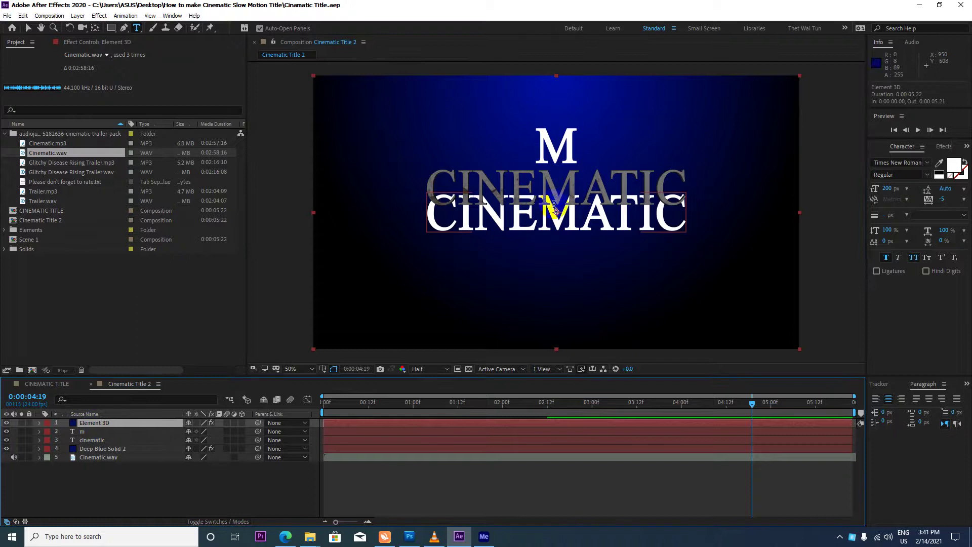
Step: Move the original white CINEMATIC text down below the 3D title
click(100, 441)
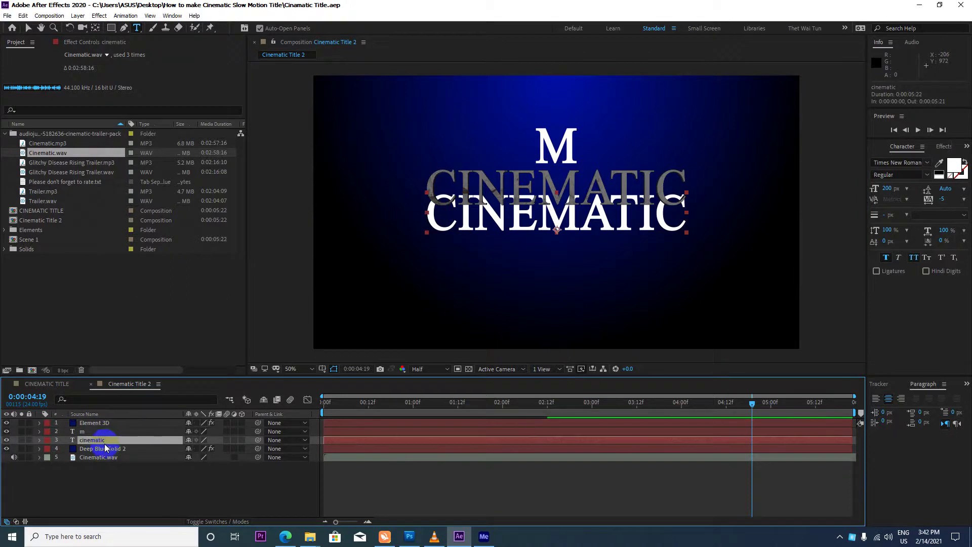
click(28, 28)
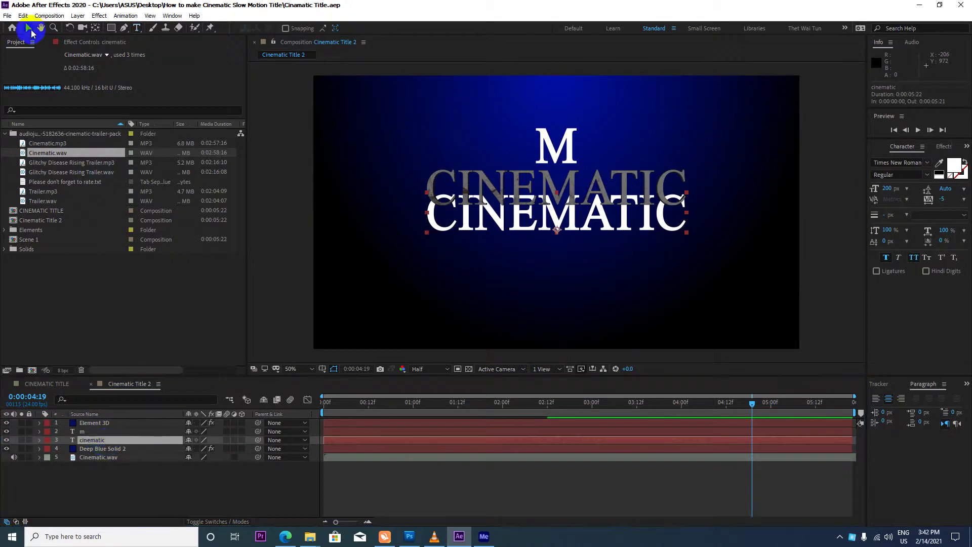
drag(570, 217, 572, 270)
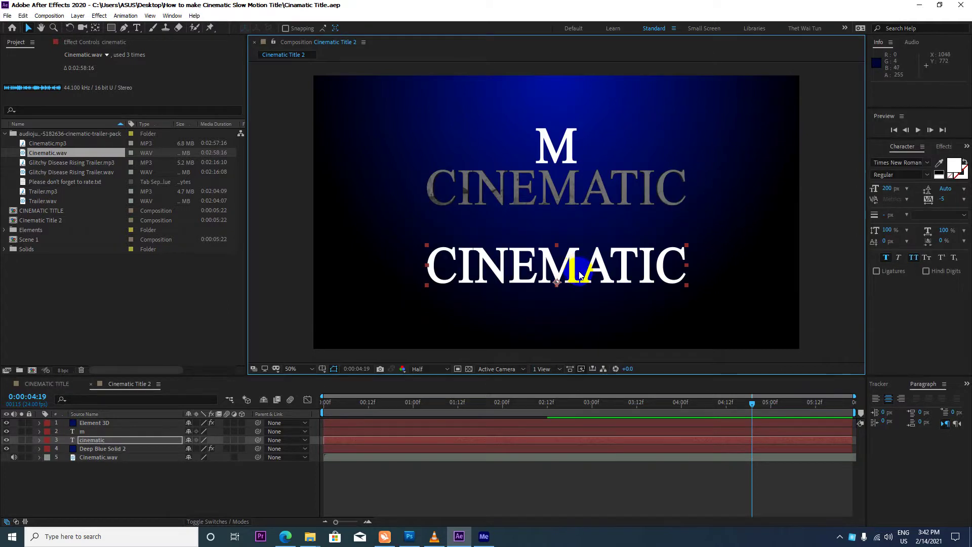
key(t)
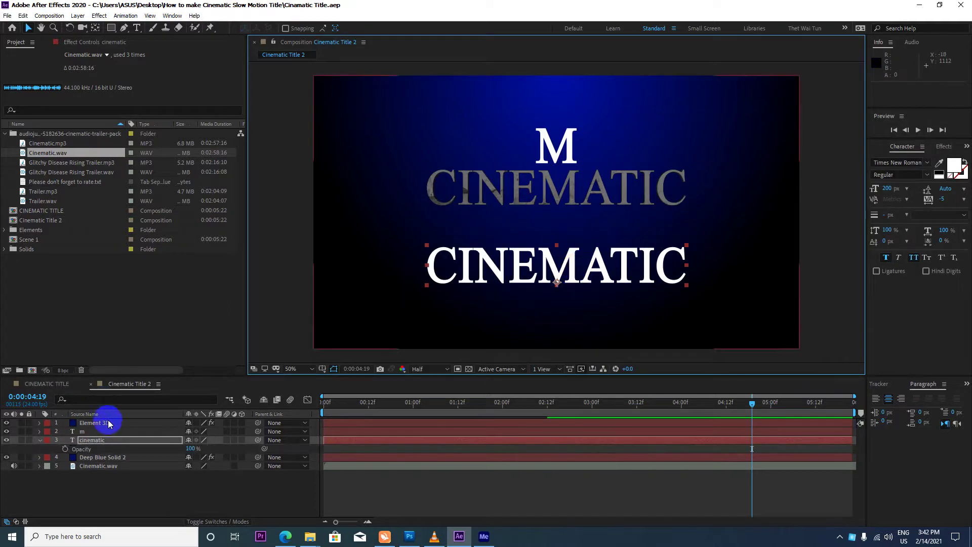
Step: Replace the M with a space so the lower text reads 'CINE ATIC'
key(ctrl+t)
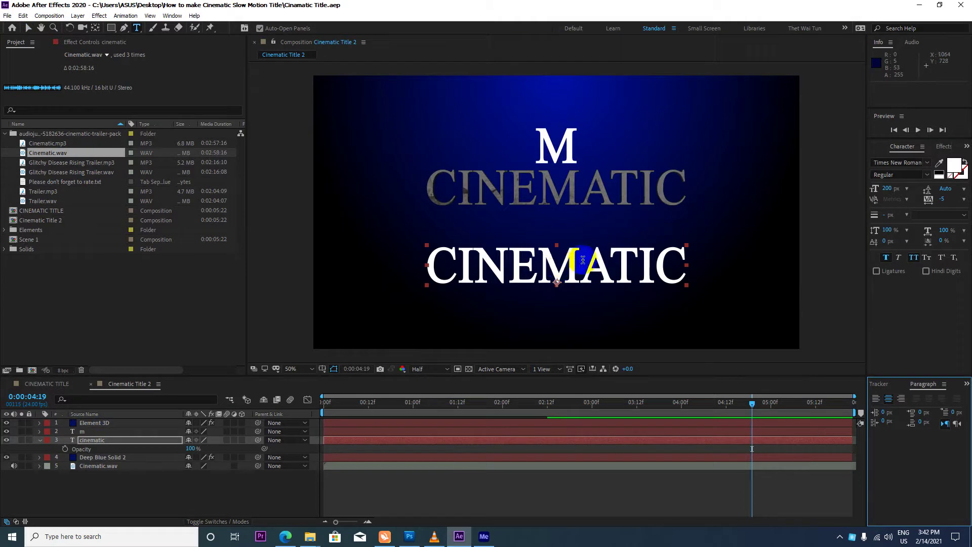
drag(586, 263, 540, 262)
key(BackSpace)
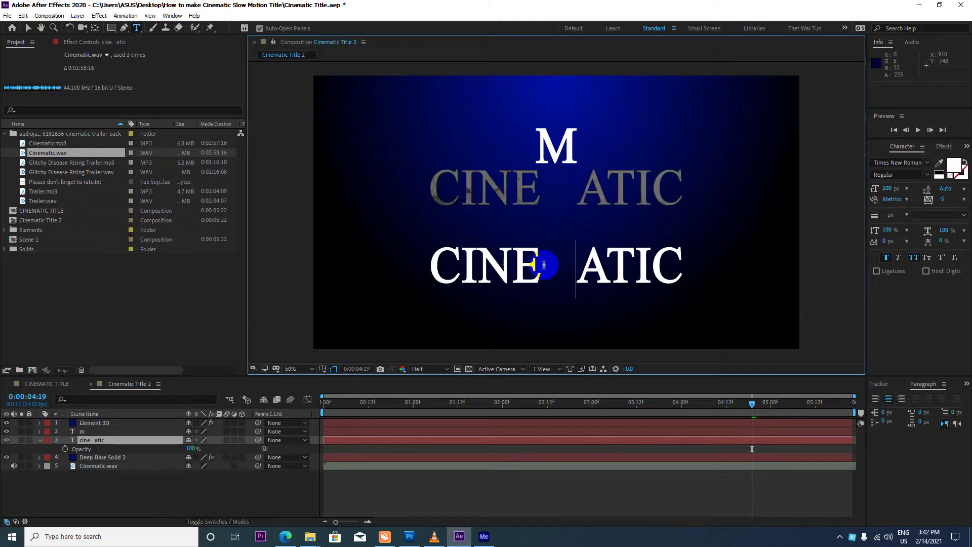
click(664, 272)
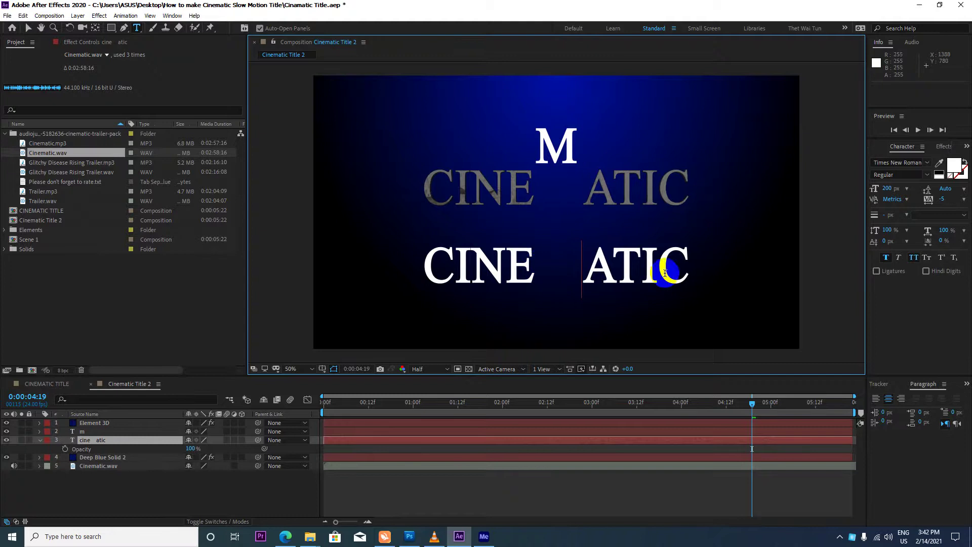
key(Escape)
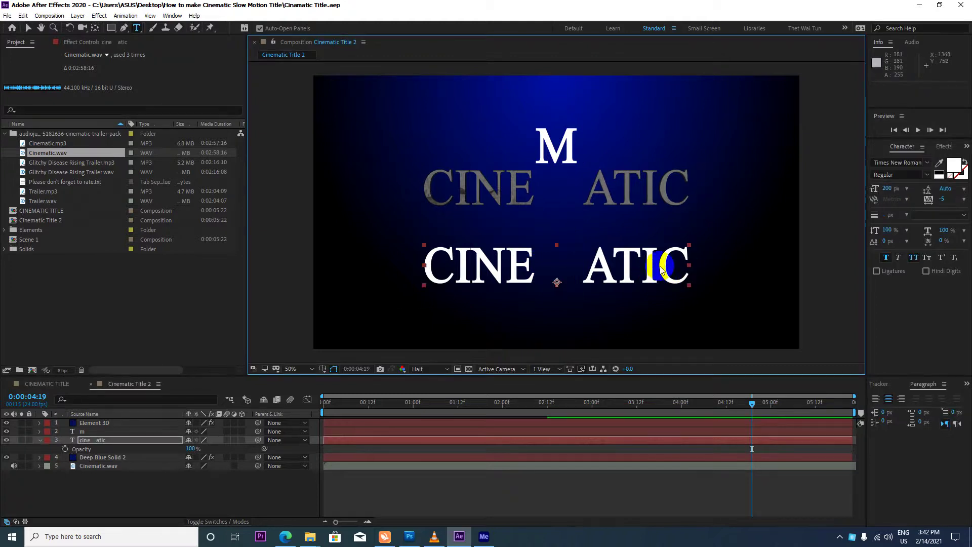
Step: Hide the m and CINE ATIC text layers, leaving only the 3D title
click(40, 442)
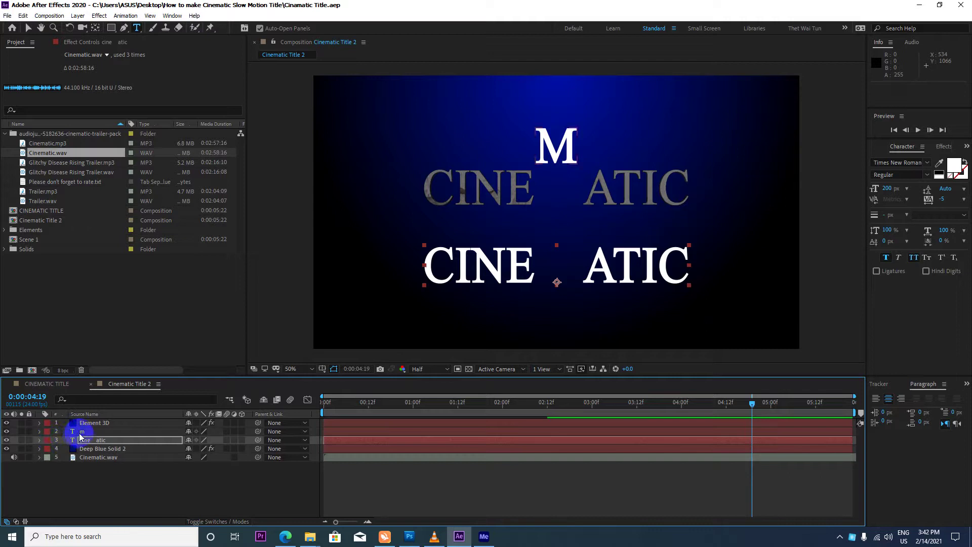
click(41, 434)
click(6, 432)
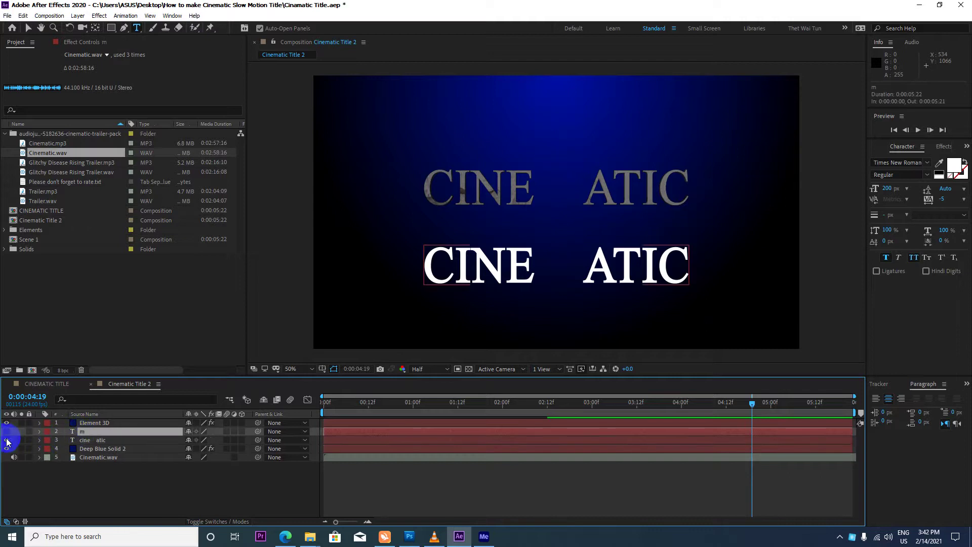
click(6, 440)
click(95, 423)
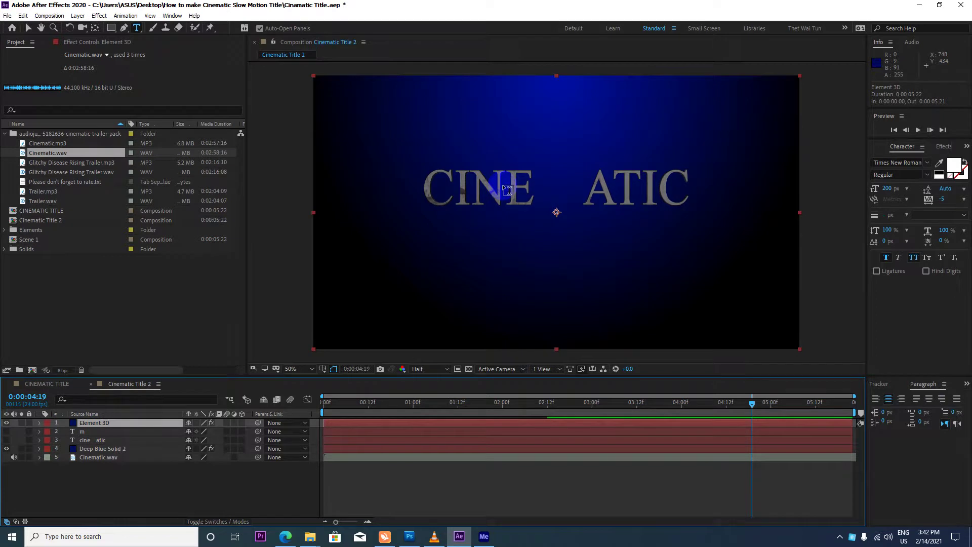
Step: Duplicate the Element 3D layer and rename the copy 'Element M'
key(ctrl+d)
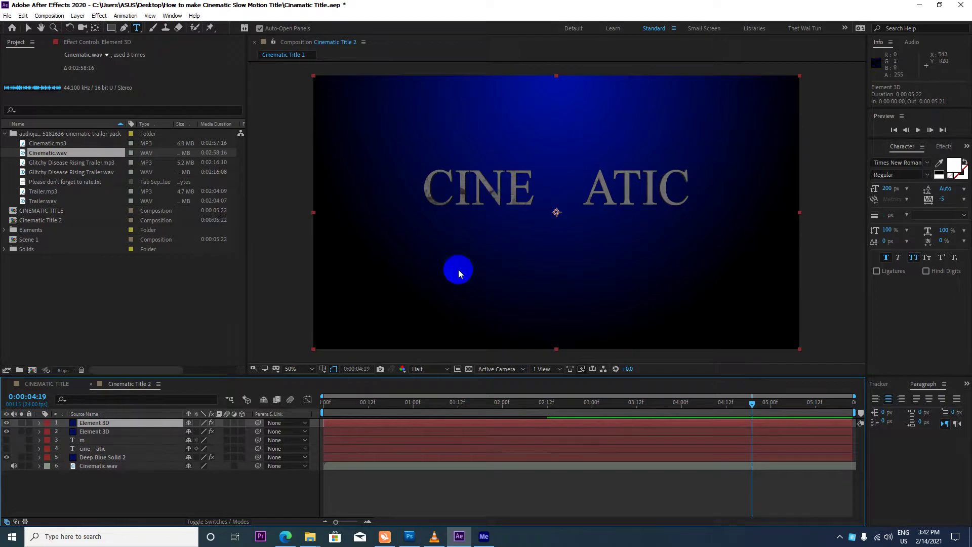
key(slash)
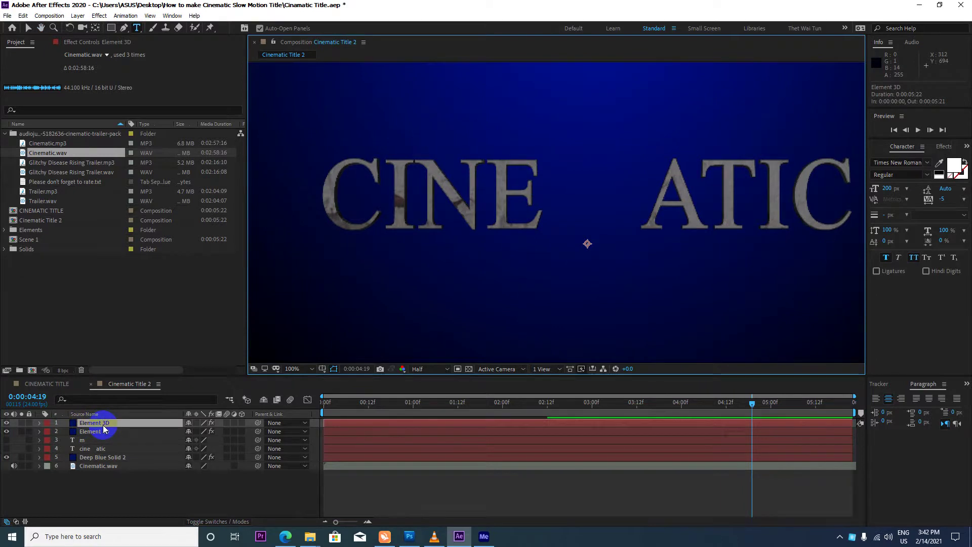
double_click(102, 424)
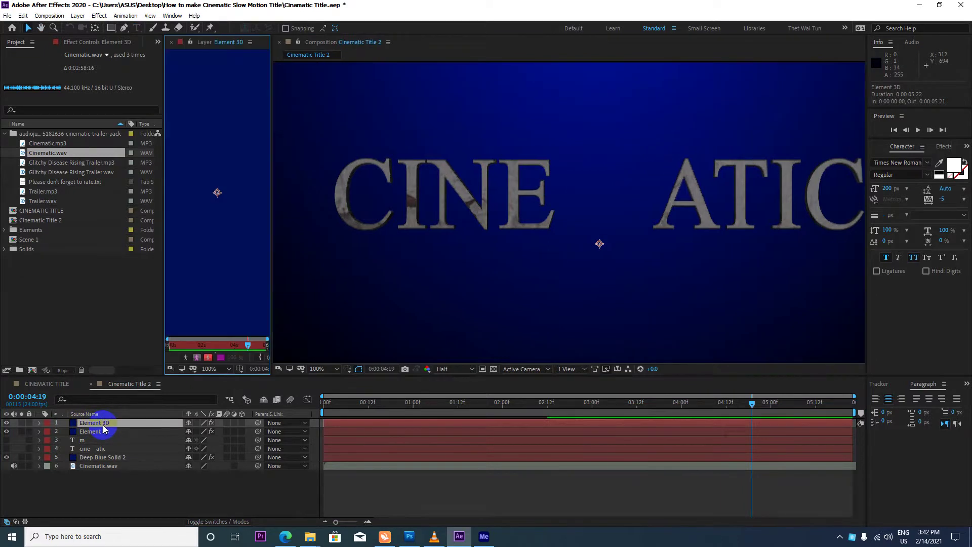
click(110, 425)
key(Return)
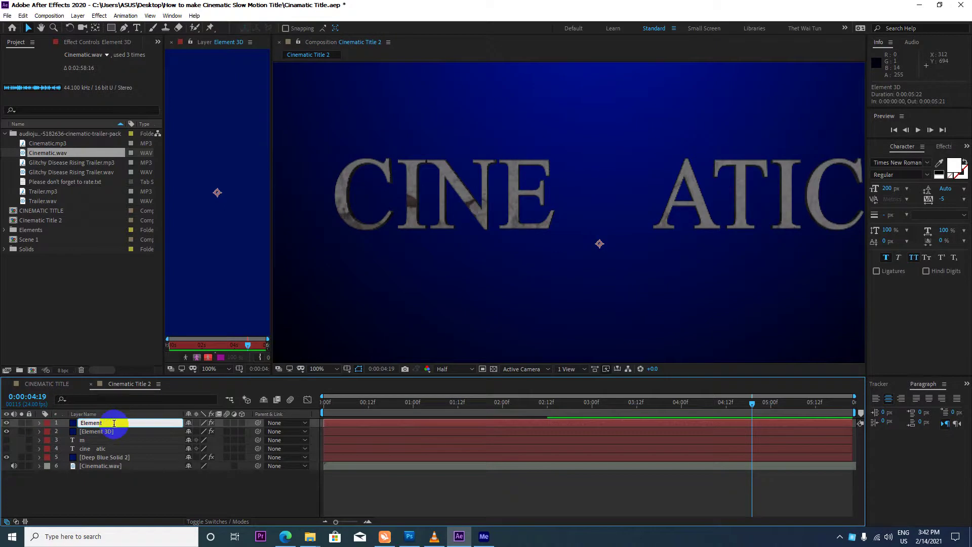
text(M)
key(Return)
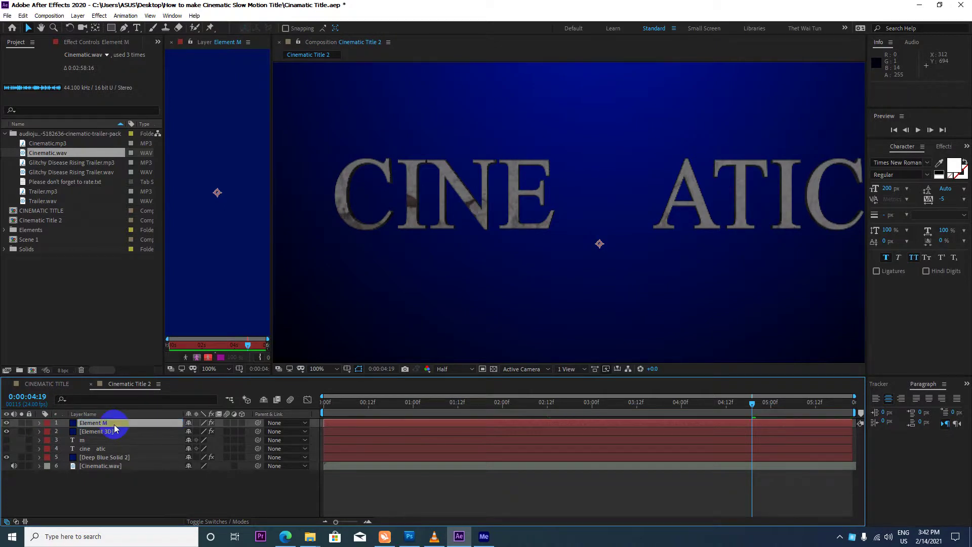
scroll(386, 269, down, 4)
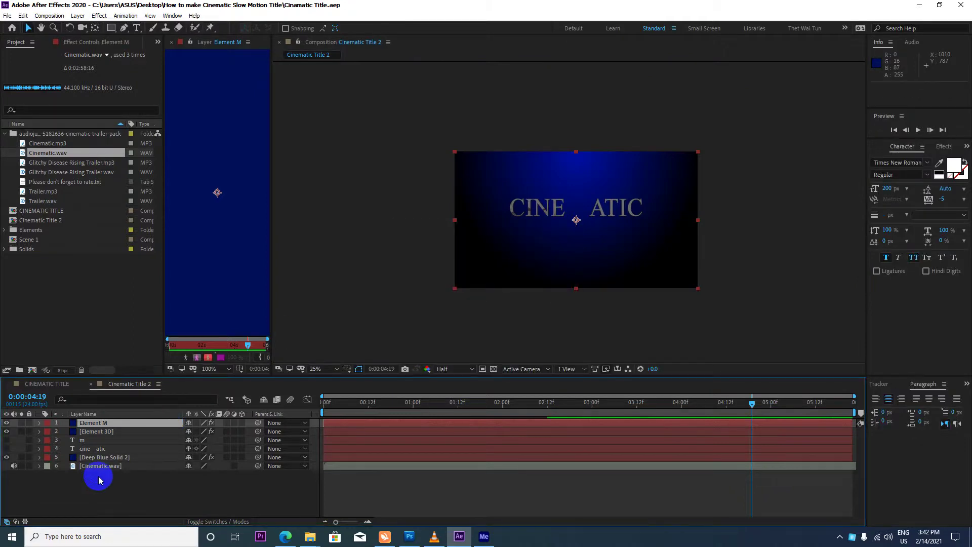
click(171, 42)
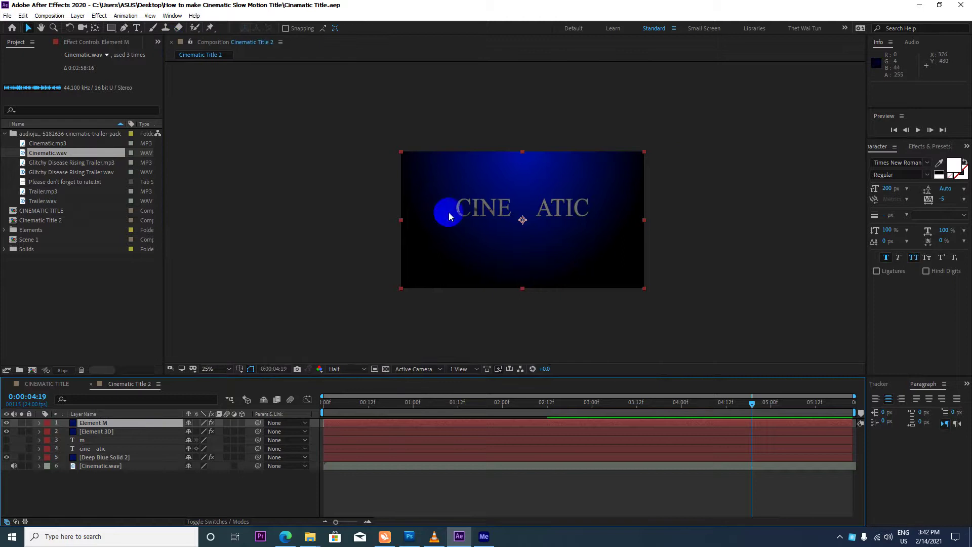
scroll(532, 210, up, 2)
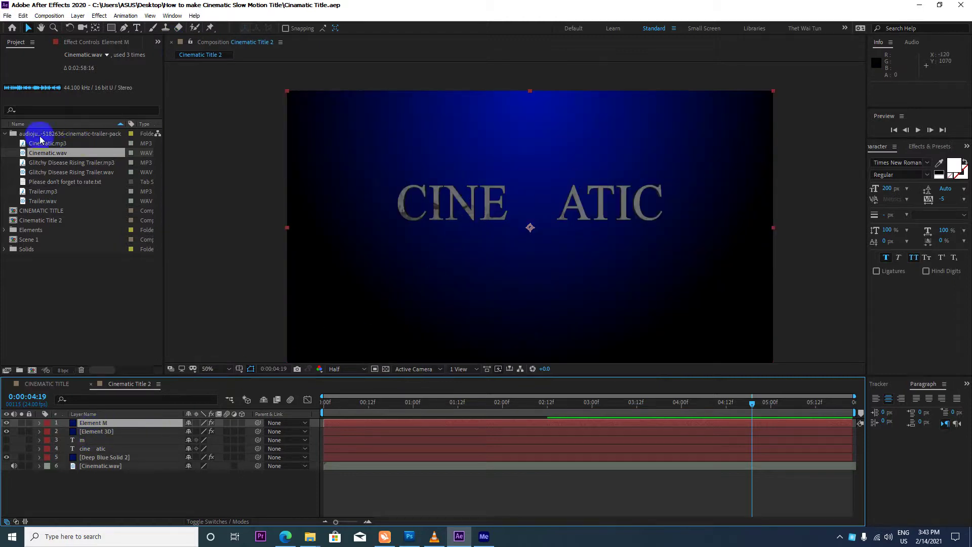
Step: Set Element M's Custom Layers Path Layer 1 to '3. m' and save the project
click(69, 42)
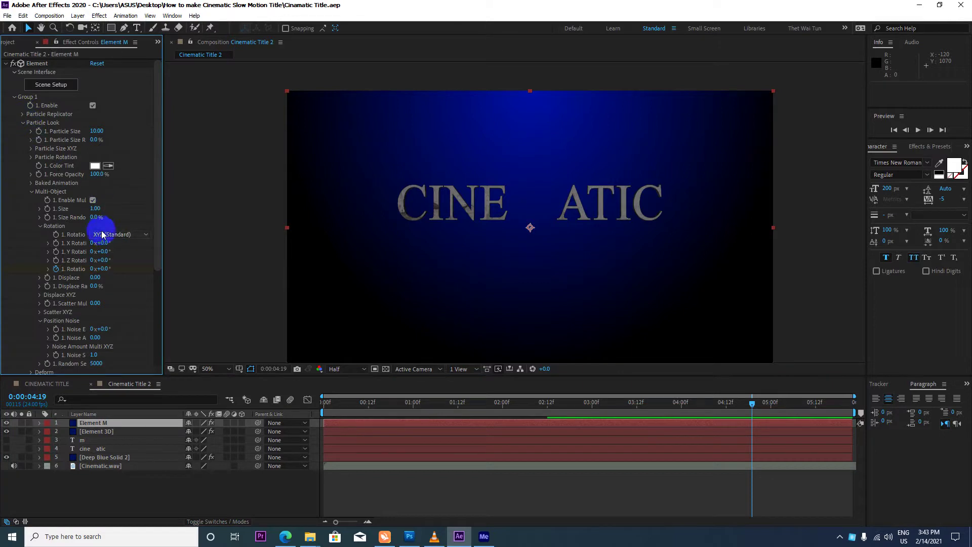
scroll(107, 242, down, 3)
scroll(109, 244, down, 3)
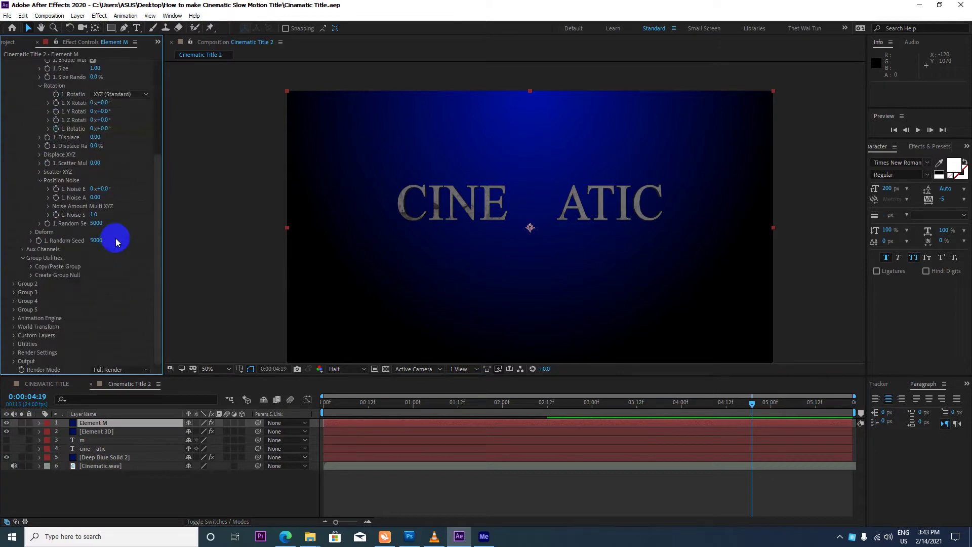
click(14, 335)
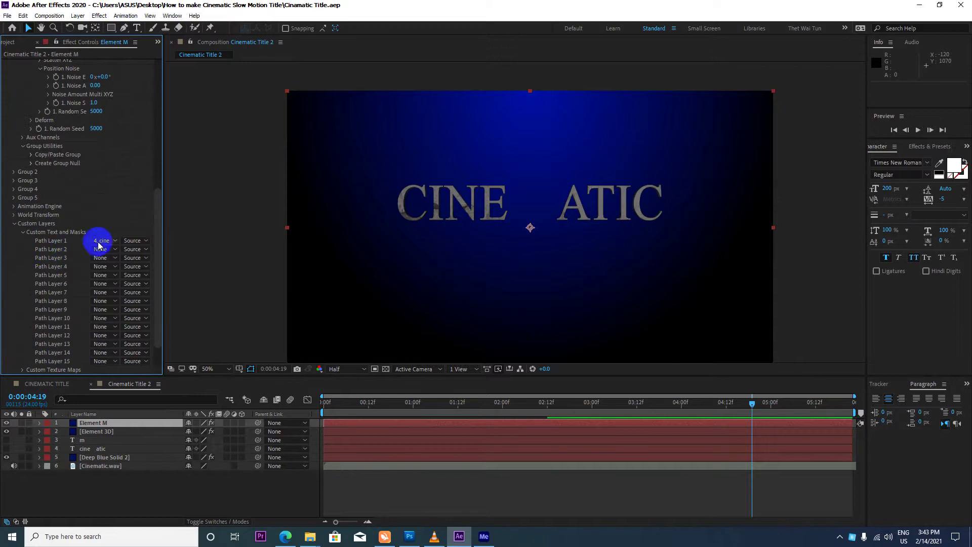
click(115, 241)
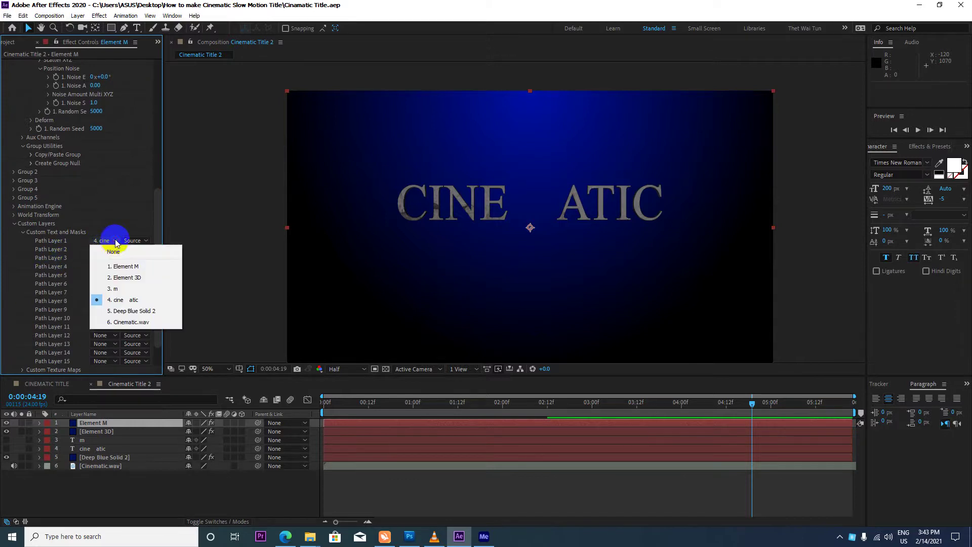
click(133, 290)
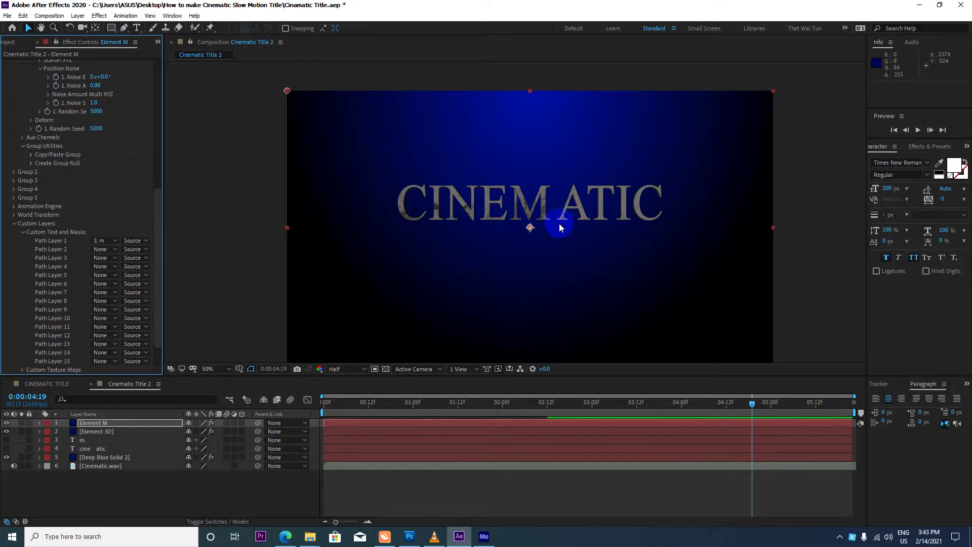
key(ctrl+s)
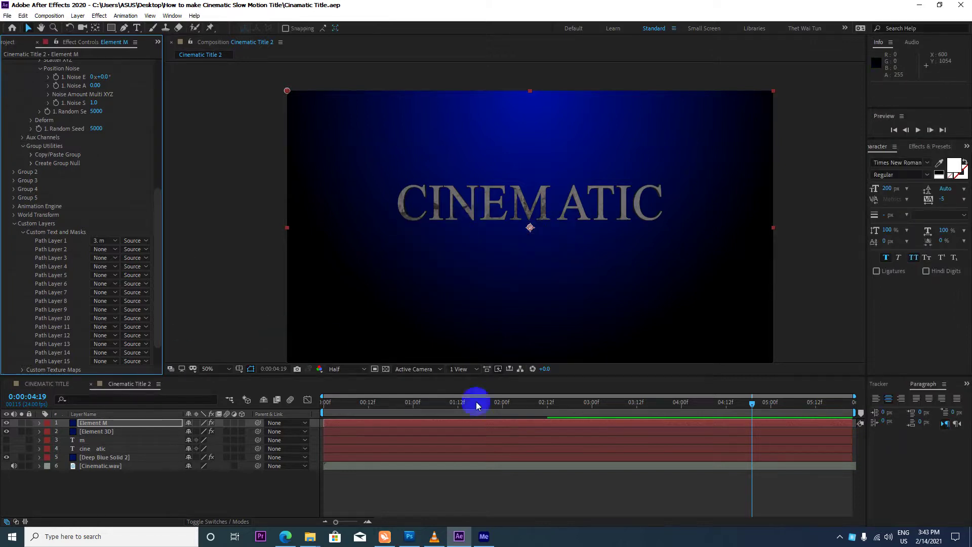
Step: Delay Element M to start at 0:00:00:18 and move its end keyframes earlier
click(111, 423)
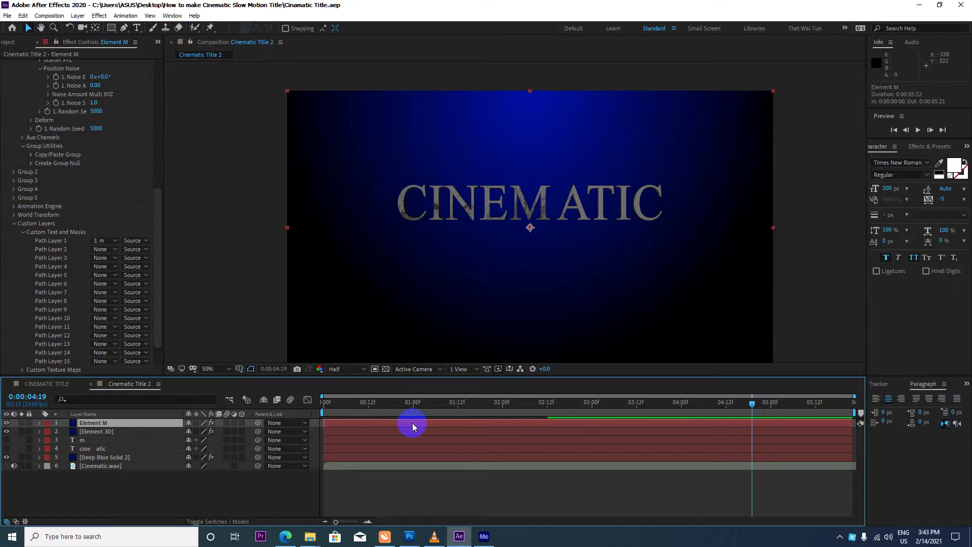
key(u)
click(93, 469)
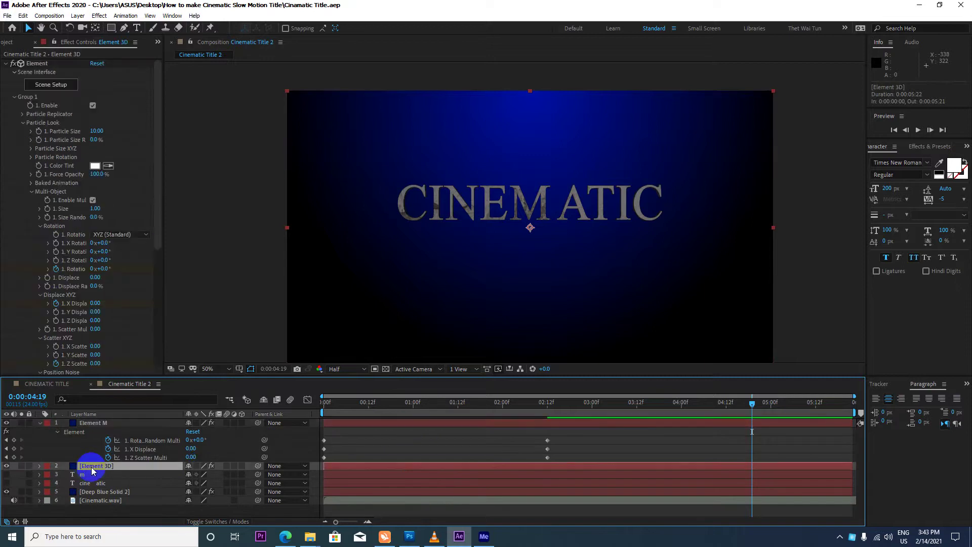
key(u)
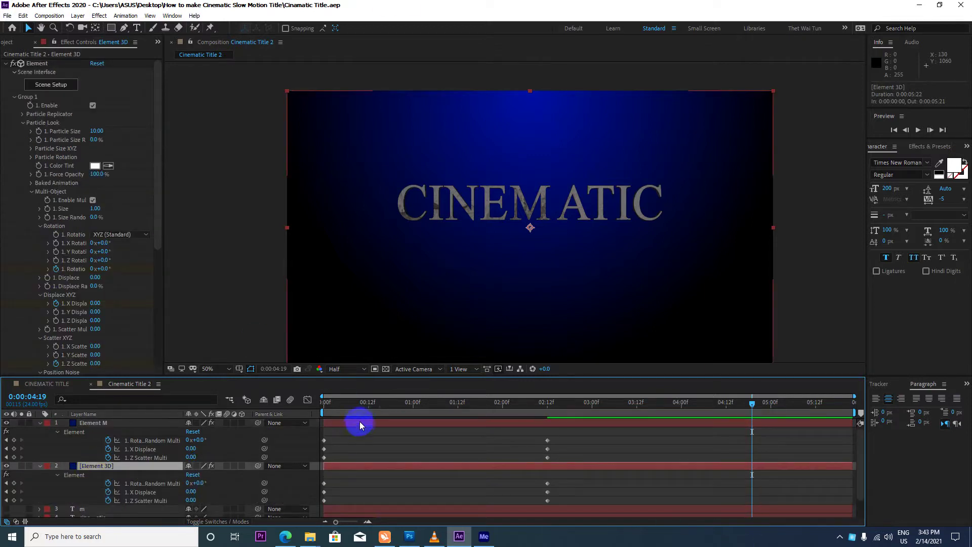
drag(347, 423, 440, 424)
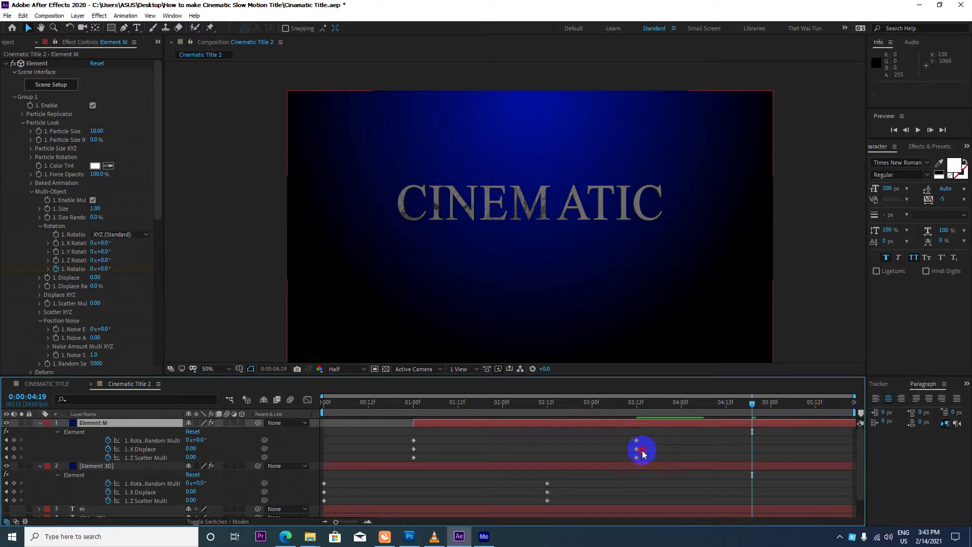
mouse_move(644, 434)
mouse_down()
mouse_move(631, 460)
mouse_move(543, 450)
mouse_up()
Step: Preview the M animation from the start, then collapse both Element layers' properties
key(Home)
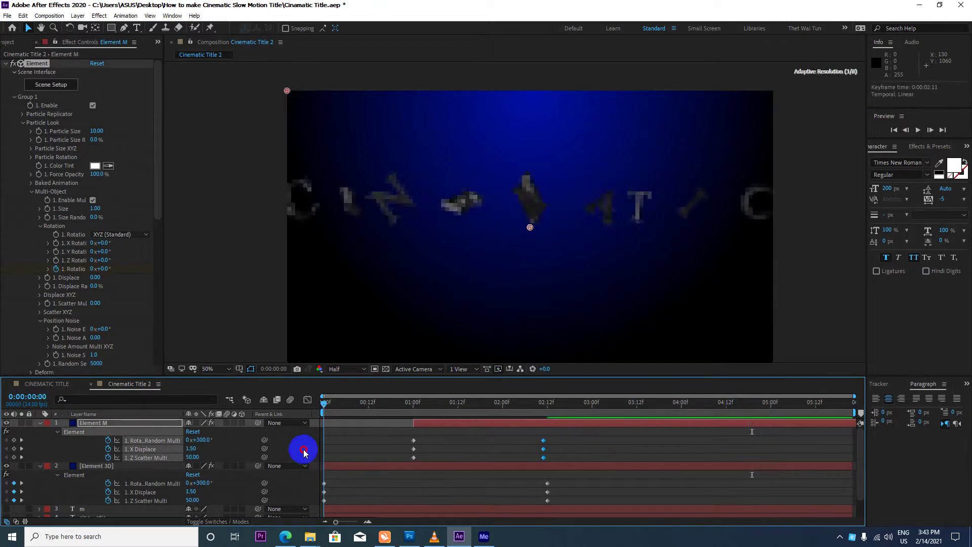
key(space)
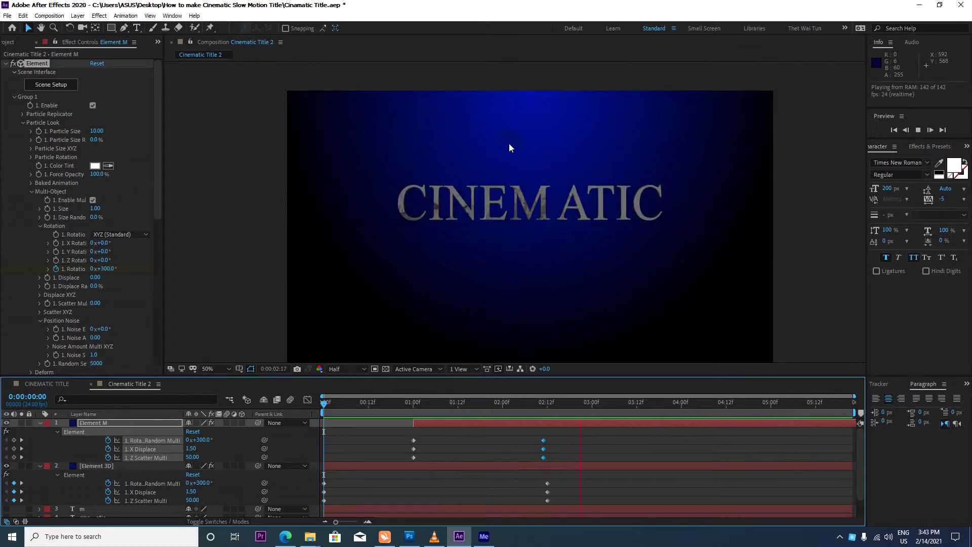
click(456, 263)
scroll(457, 259, down, 2)
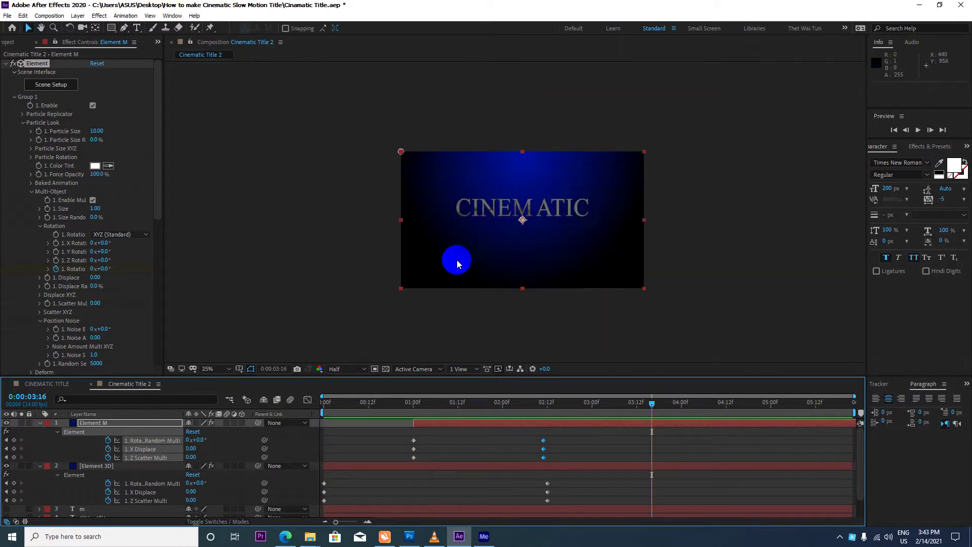
click(40, 422)
click(40, 432)
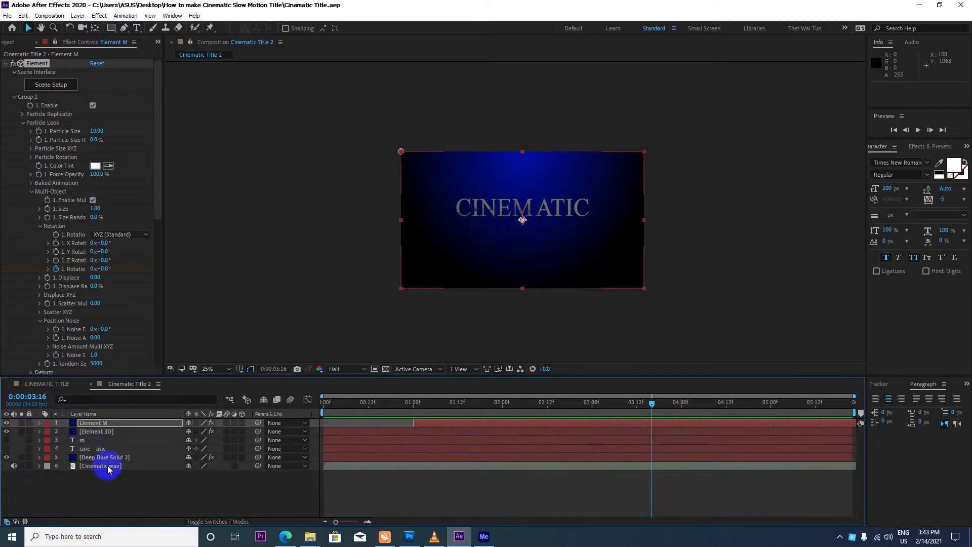
click(107, 494)
click(97, 431)
Step: Add a two-node Camera 1 with the 35mm preset via New > Camera
right_click(116, 492)
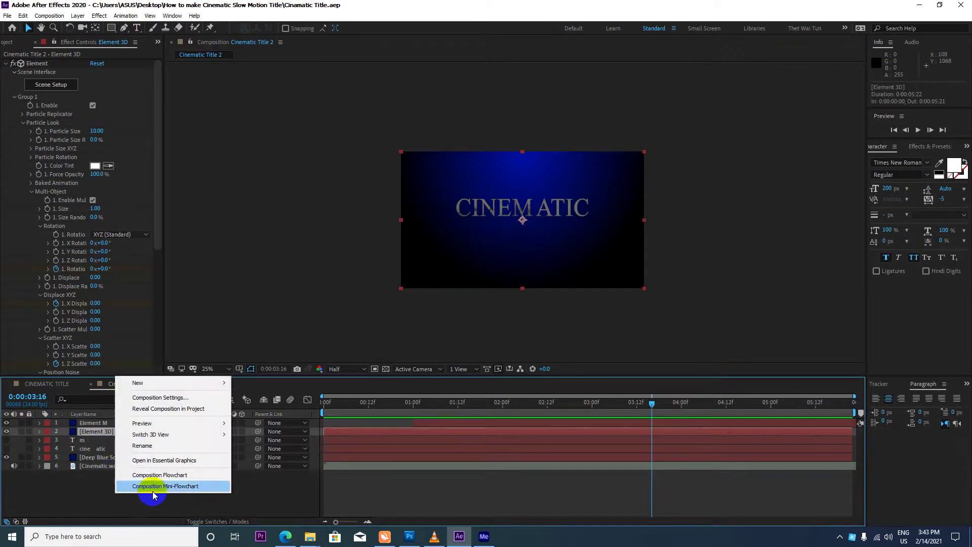
mouse_move(222, 384)
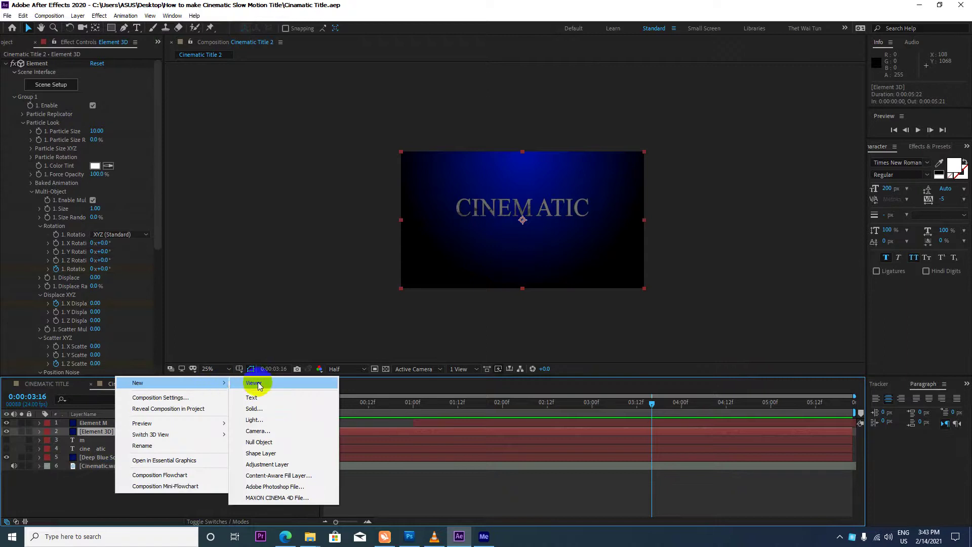
right_click(85, 485)
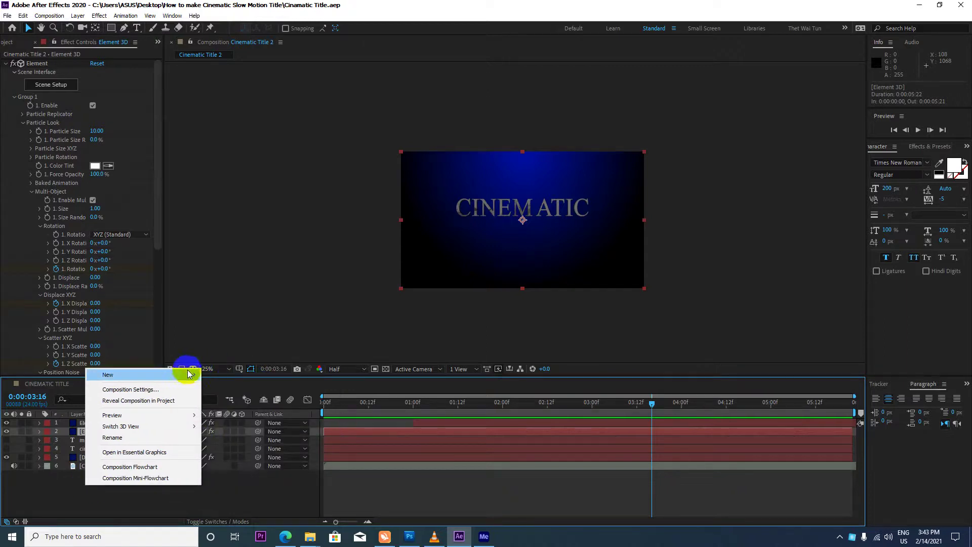
mouse_move(191, 374)
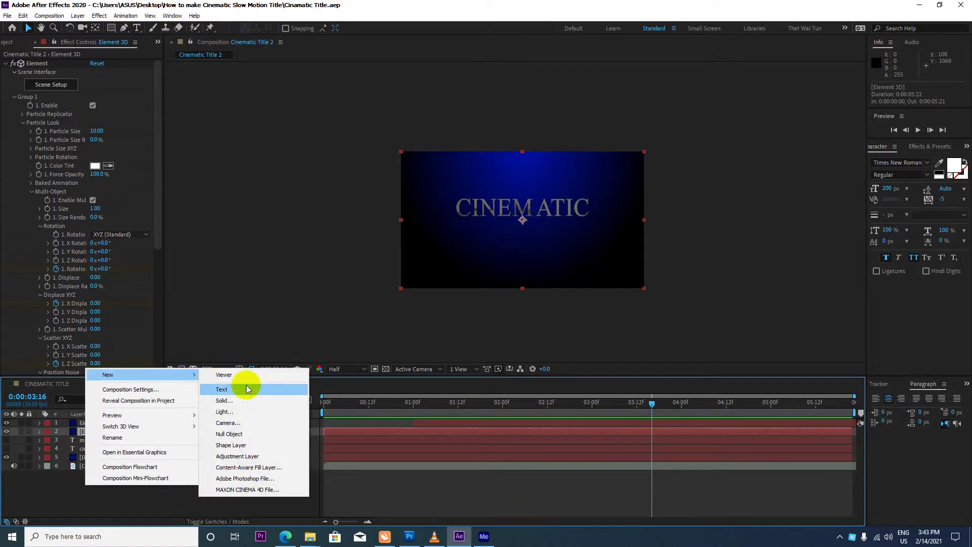
click(236, 425)
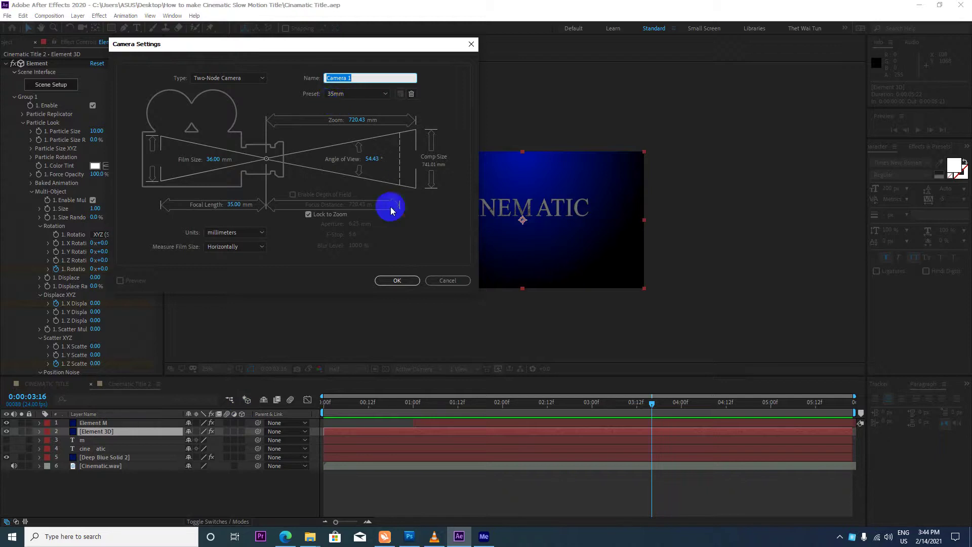
click(390, 279)
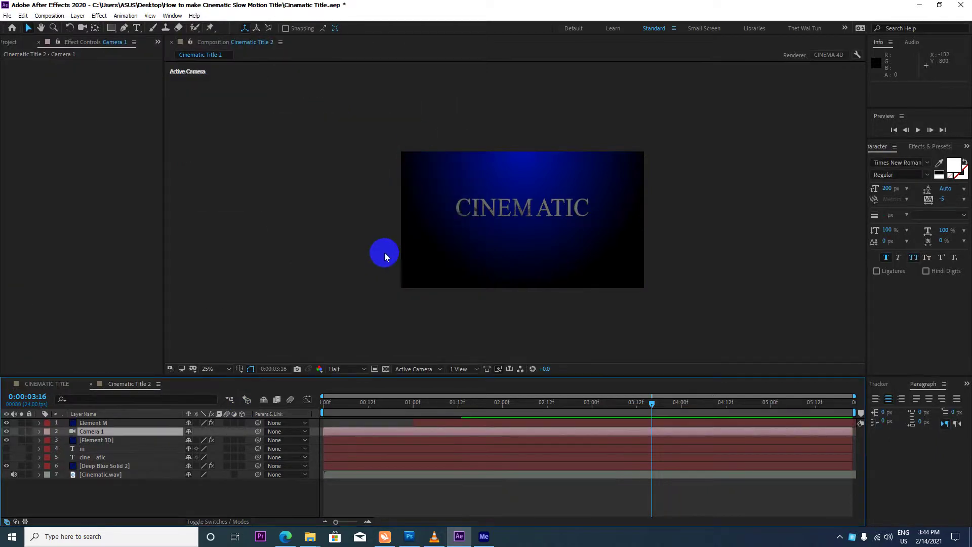
Step: Move Camera 1 to the top and reveal keyframed properties of Element M and Element 3D
drag(91, 431, 94, 424)
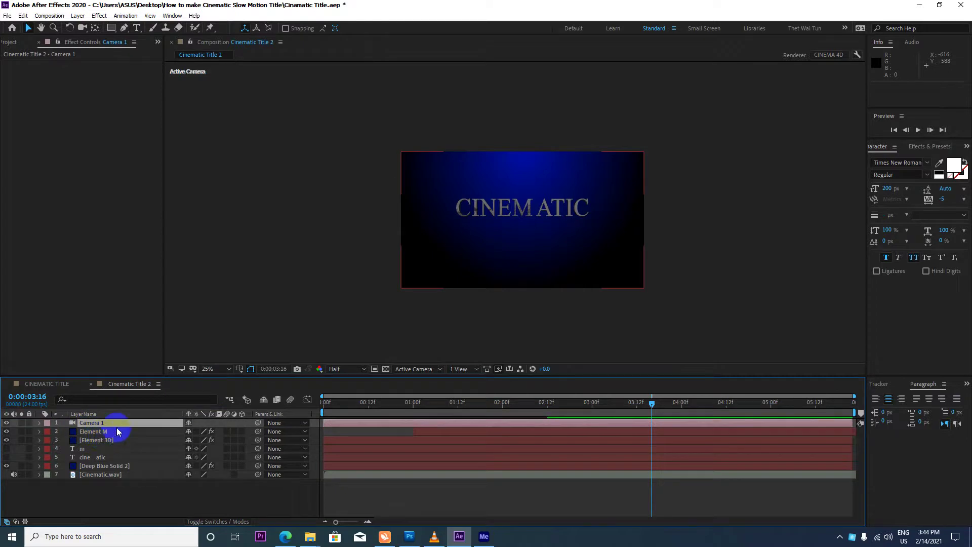
key(p)
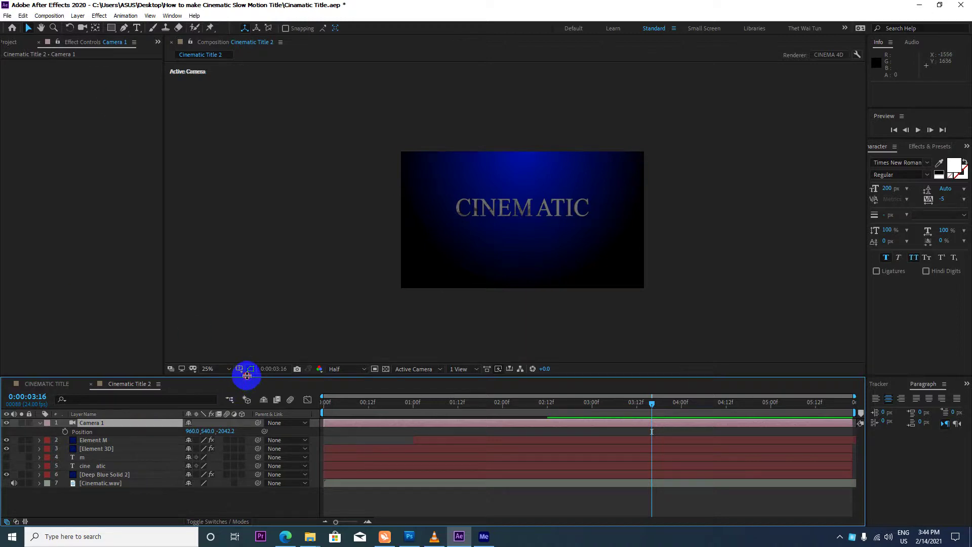
drag(247, 375, 246, 308)
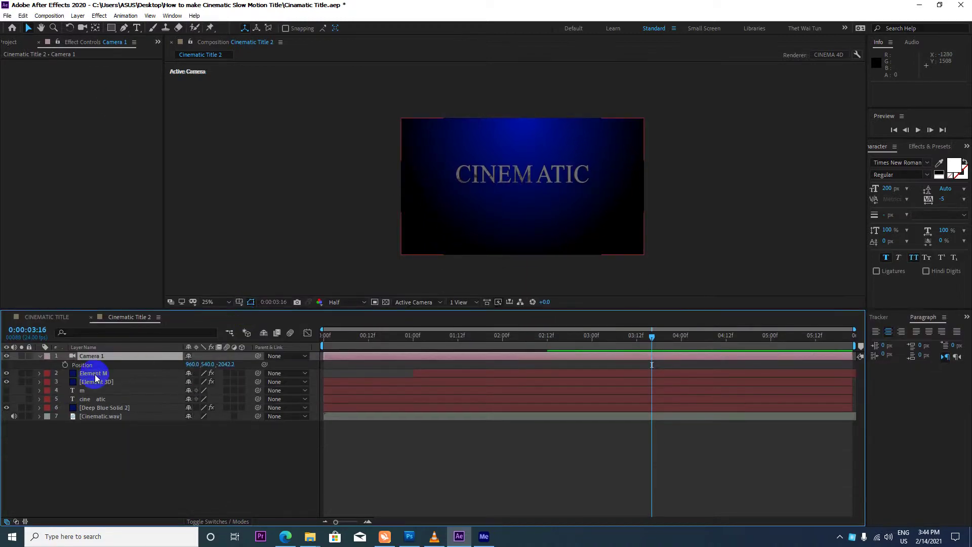
click(93, 373)
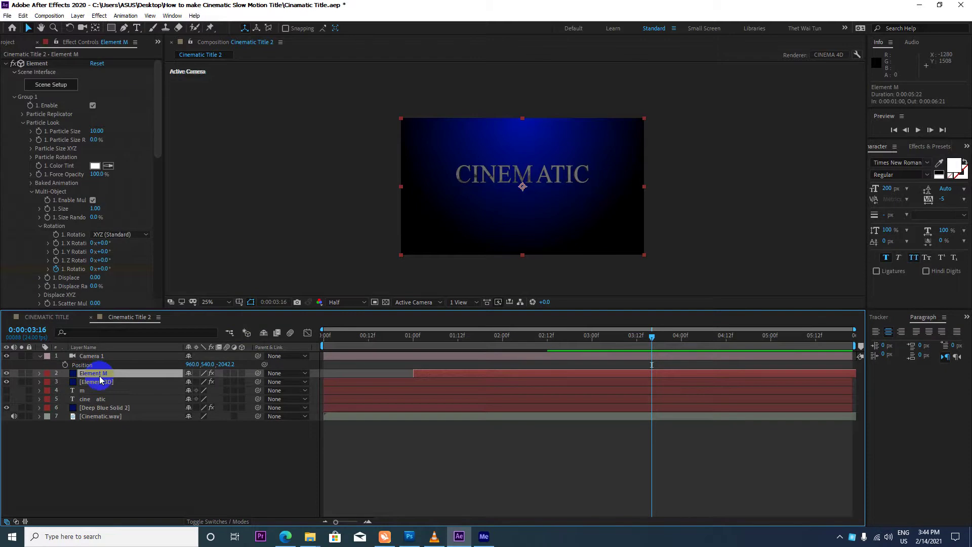
key(u)
click(103, 416)
key(u)
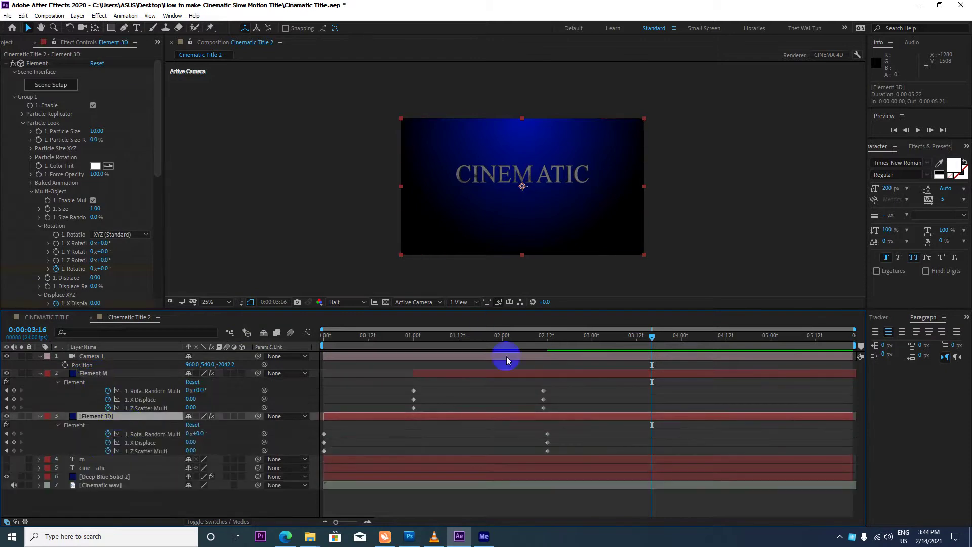
Step: Add a Camera 1 Position keyframe at 0:00:00:00 holding 960, 540, -2042.2
click(143, 357)
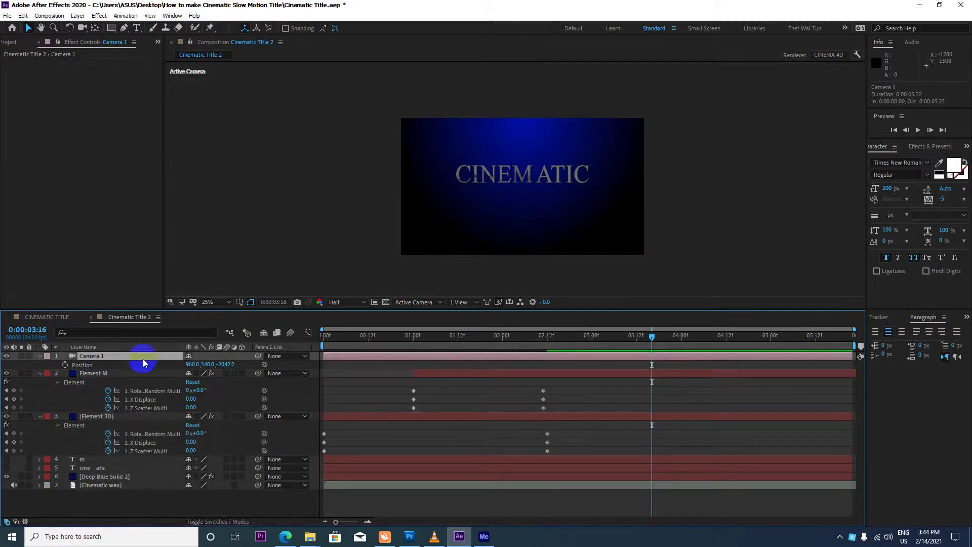
key(Home)
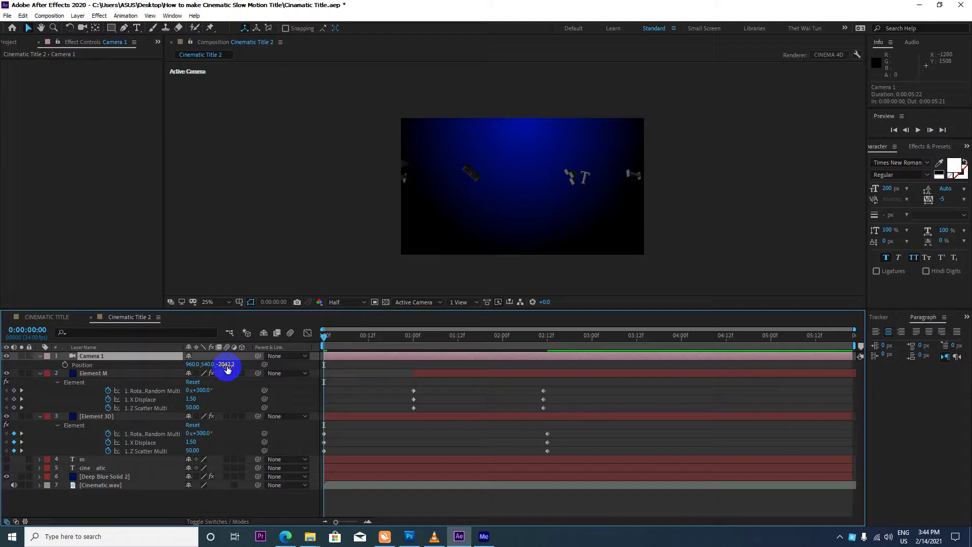
click(65, 364)
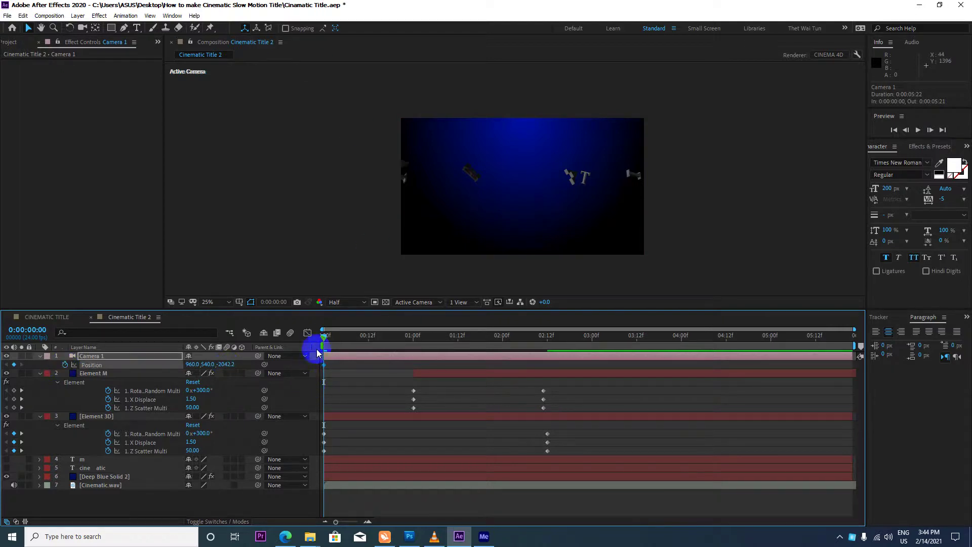
Step: Set Camera 1 Position Z to -192.2 at the first frame
drag(325, 338, 542, 339)
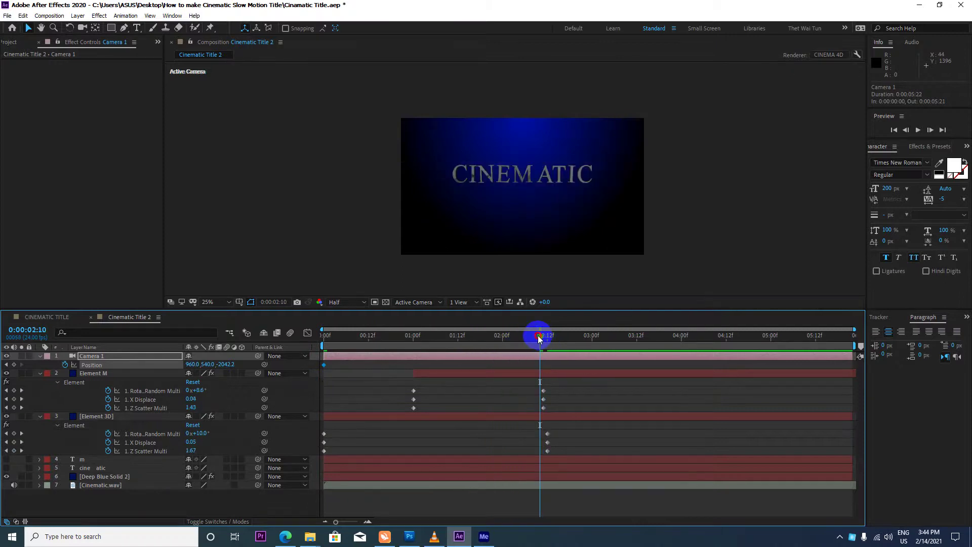
drag(539, 338, 324, 338)
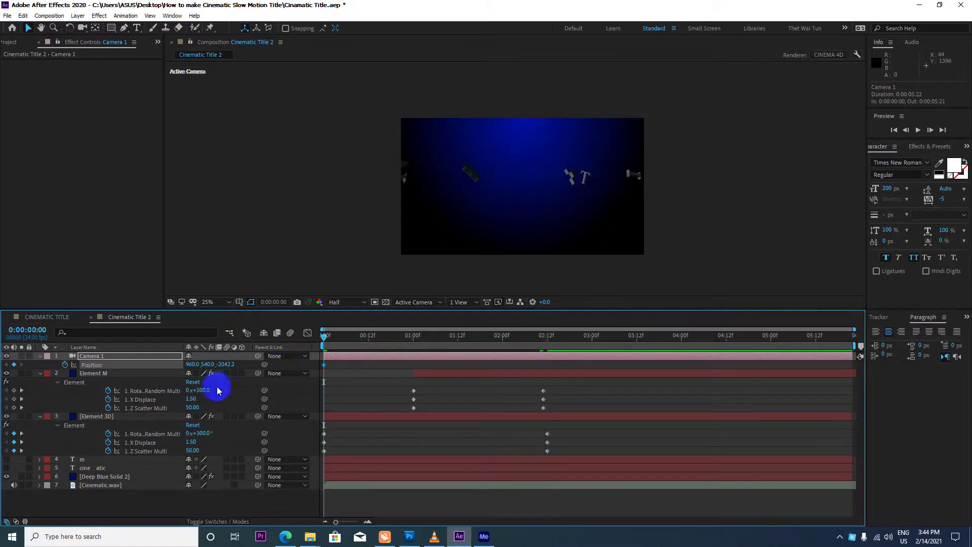
drag(226, 364, 542, 390)
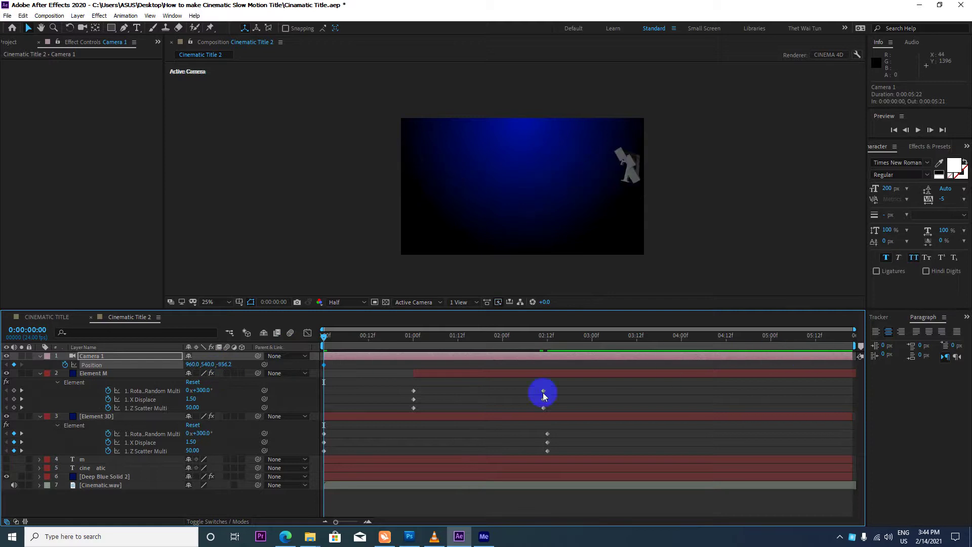
drag(204, 400, 566, 373)
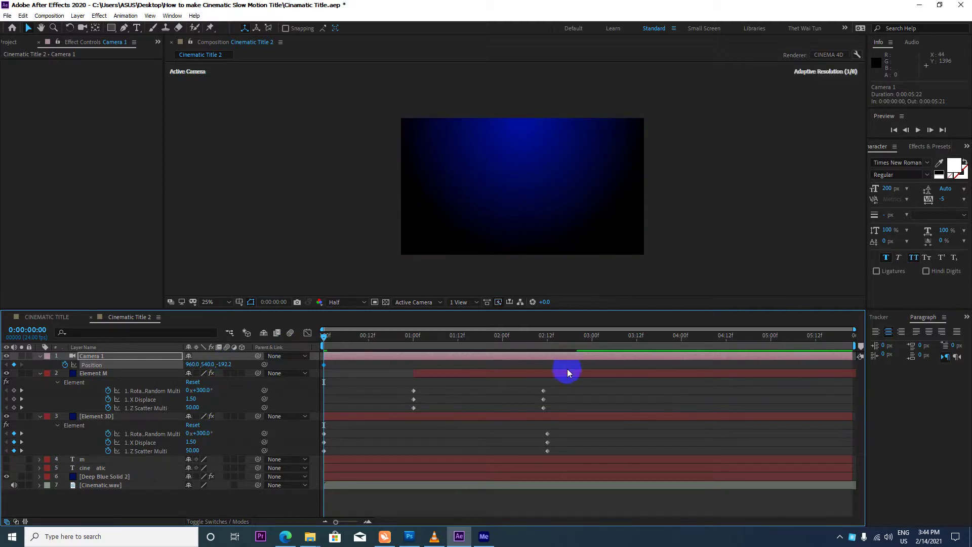
Step: Add a Position keyframe at 0:00:02:11 with Z -2615.2 so CINEMATIC fits the frame
drag(324, 338, 540, 331)
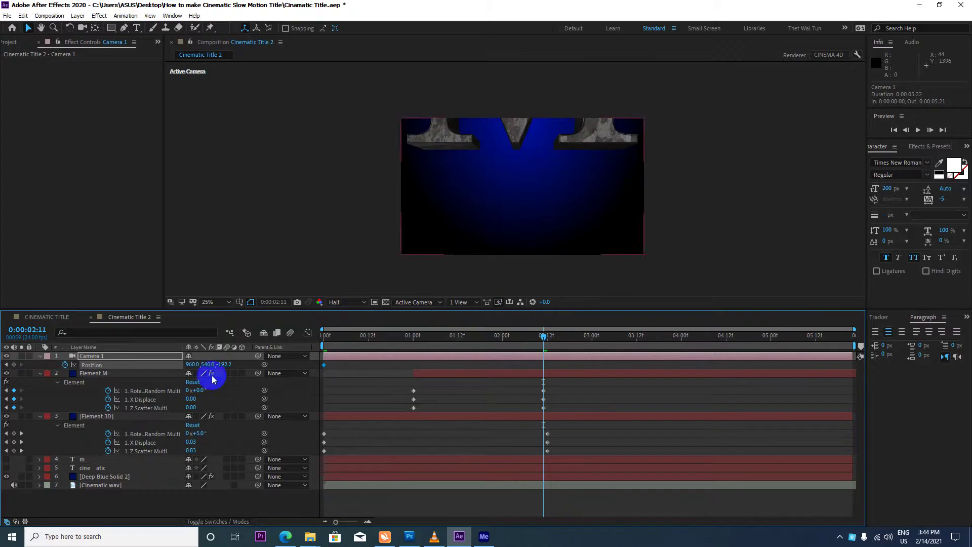
mouse_move(223, 366)
mouse_down()
mouse_move(47, 369)
mouse_move(269, 396)
mouse_up()
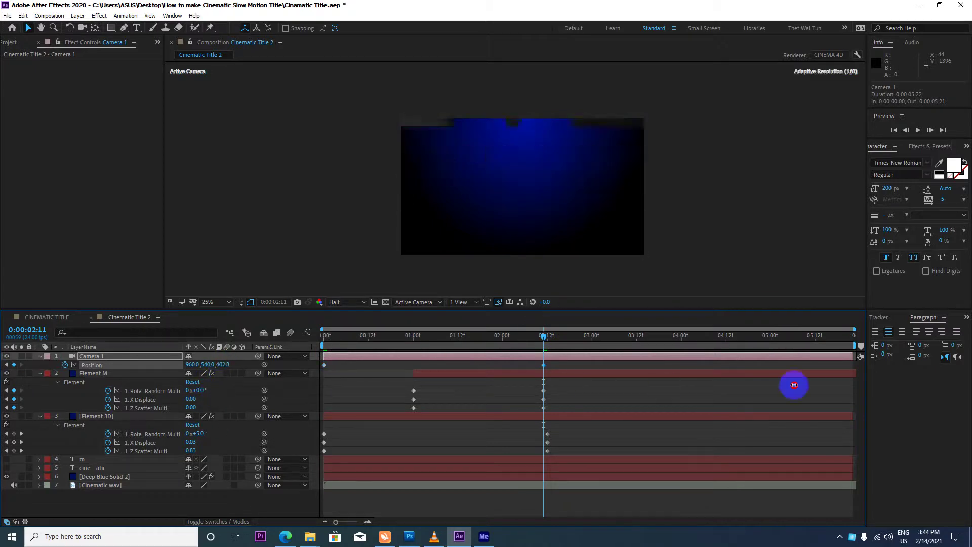
drag(221, 366, 363, 390)
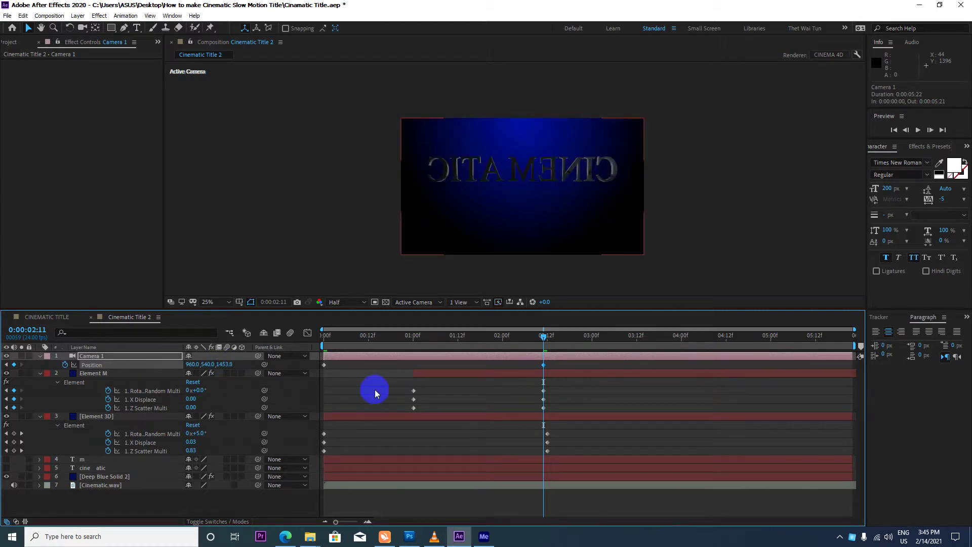
mouse_move(374, 391)
mouse_down()
mouse_move(966, 349)
mouse_move(214, 401)
mouse_up()
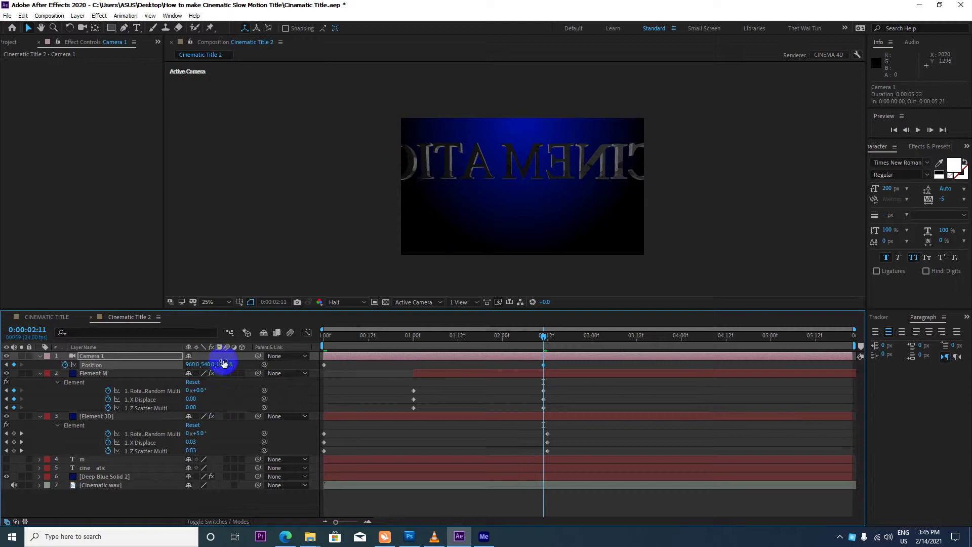
drag(223, 362, 511, 336)
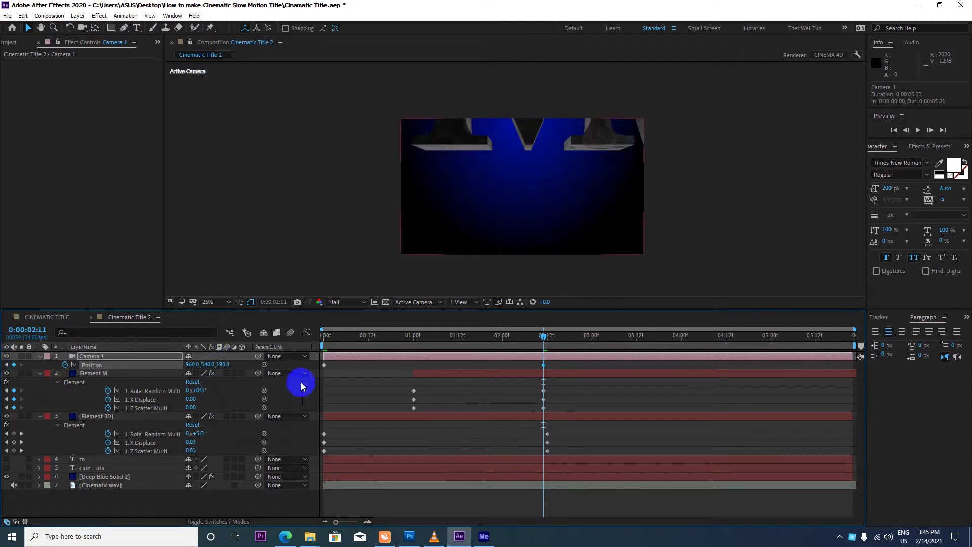
mouse_move(225, 366)
mouse_down()
mouse_move(222, 378)
mouse_move(289, 452)
mouse_move(209, 357)
mouse_up()
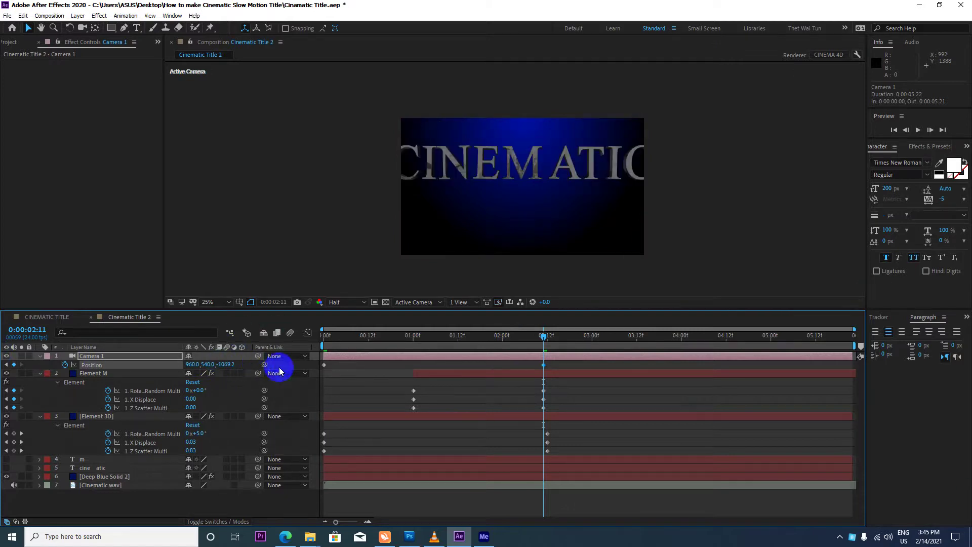
drag(238, 362, 104, 441)
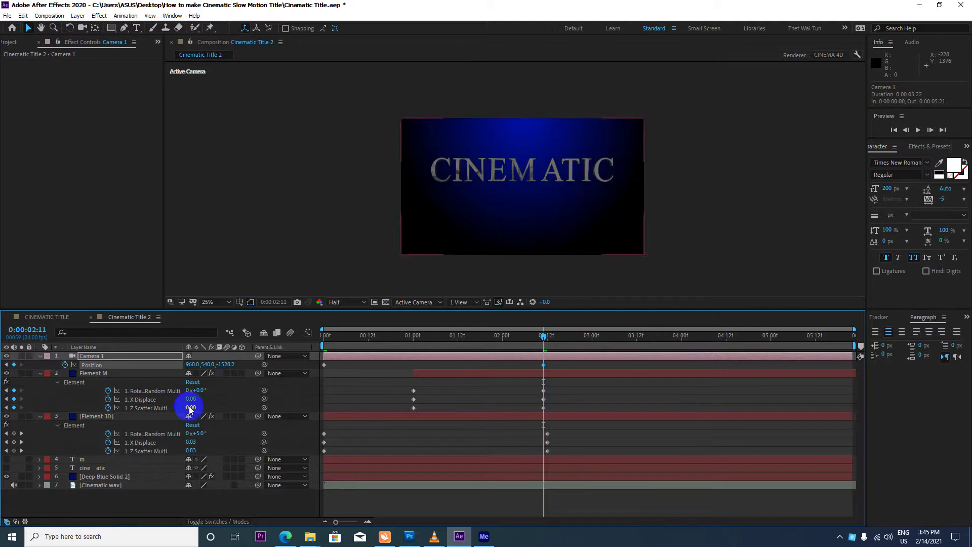
drag(226, 364, 2, 345)
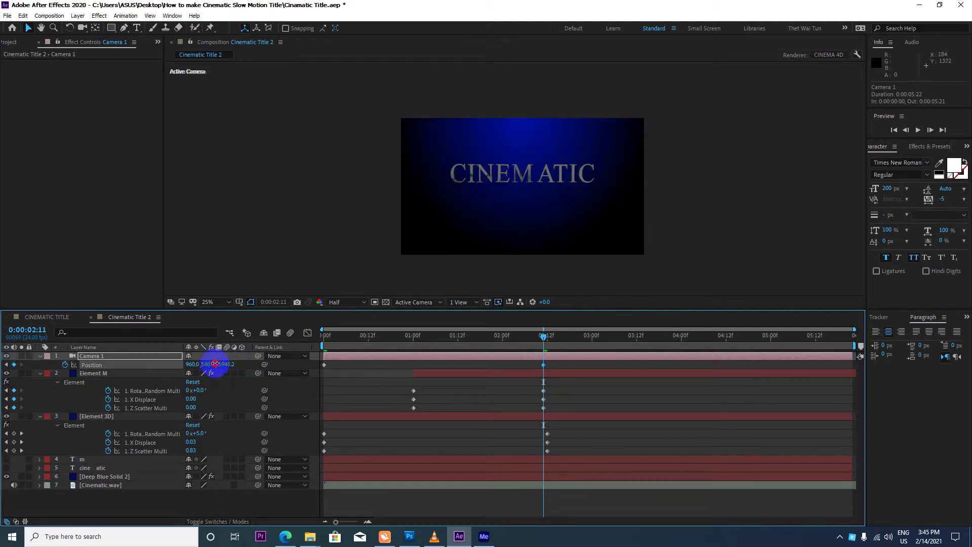
mouse_move(215, 364)
mouse_down()
mouse_move(227, 364)
mouse_move(126, 362)
mouse_up()
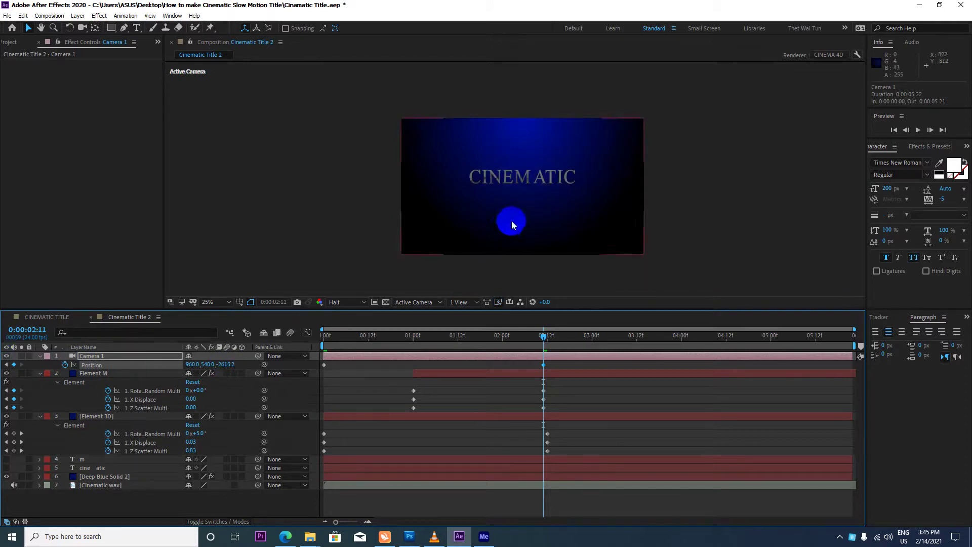
scroll(511, 221, up, 2)
scroll(514, 196, down, 2)
drag(544, 336, 250, 356)
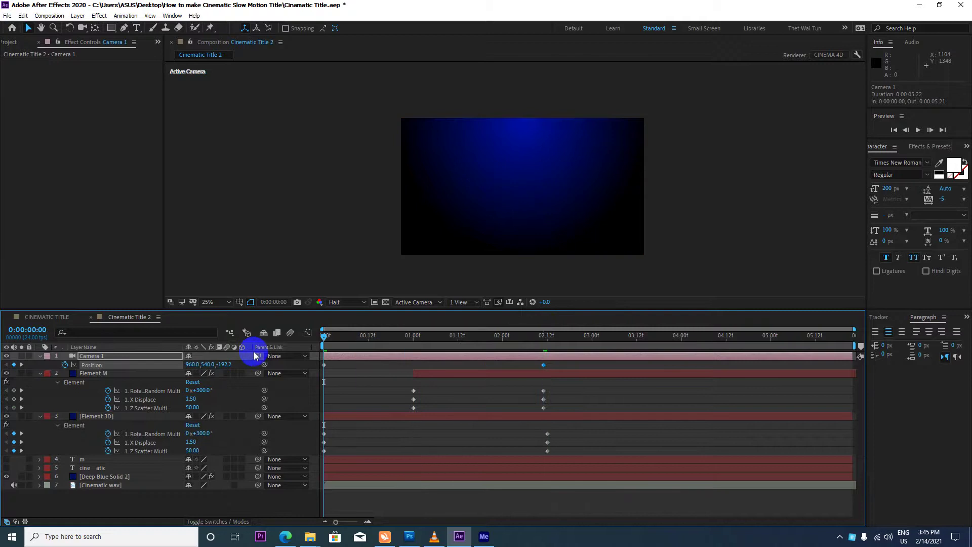
Step: Preview the camera push-in on the title
key(space)
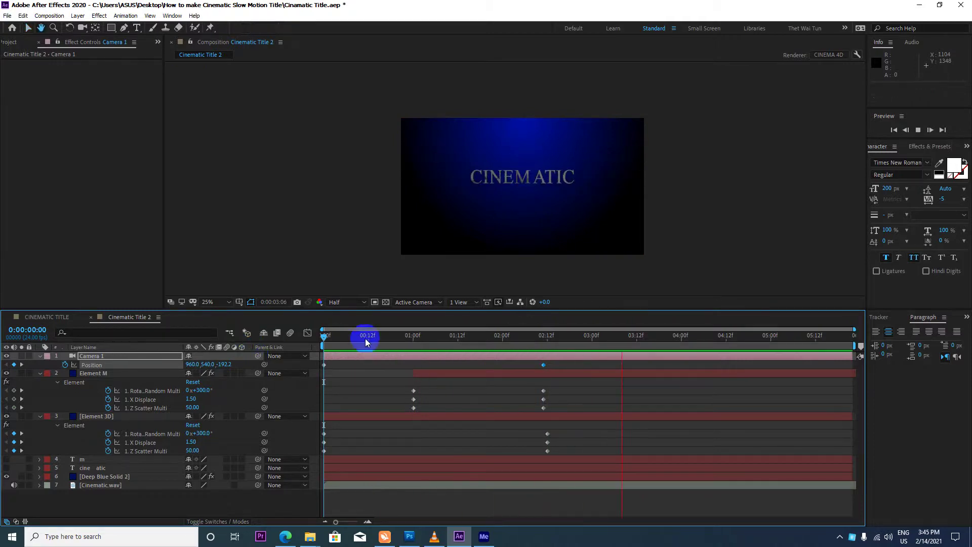
key(space)
key(space)
scroll(499, 180, up, 1)
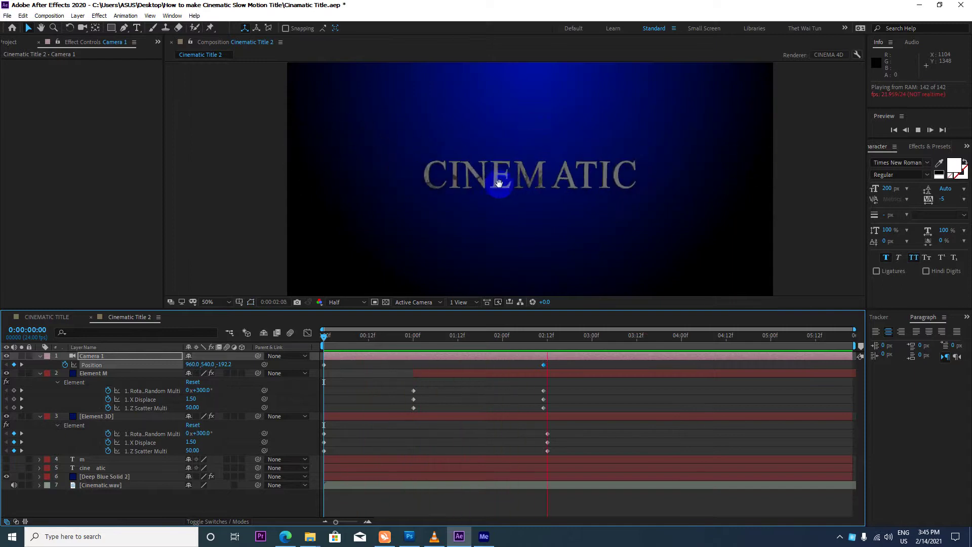
key(space)
drag(326, 338, 422, 336)
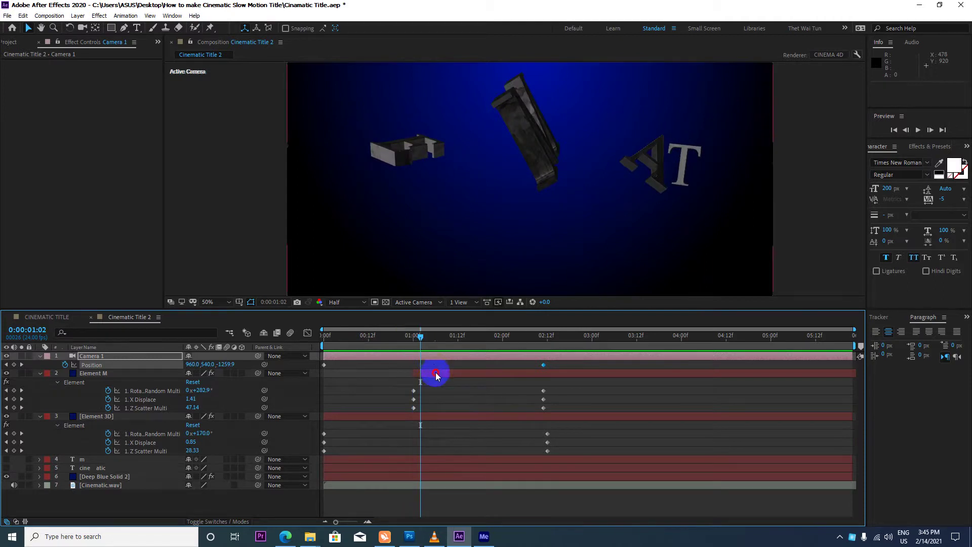
Step: Shift Element M about five frames later, preview, and collapse its property groups
drag(436, 375, 454, 373)
drag(413, 334, 385, 338)
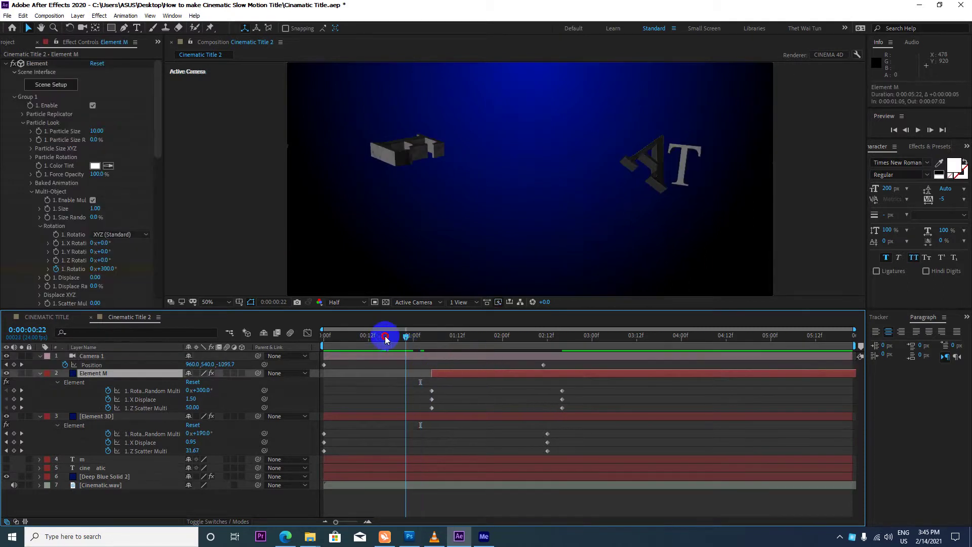
key(space)
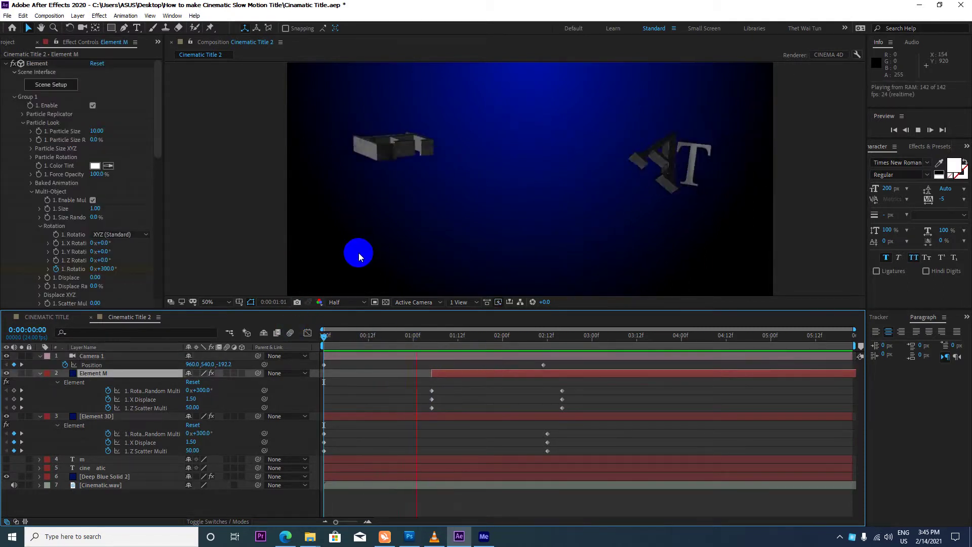
key(space)
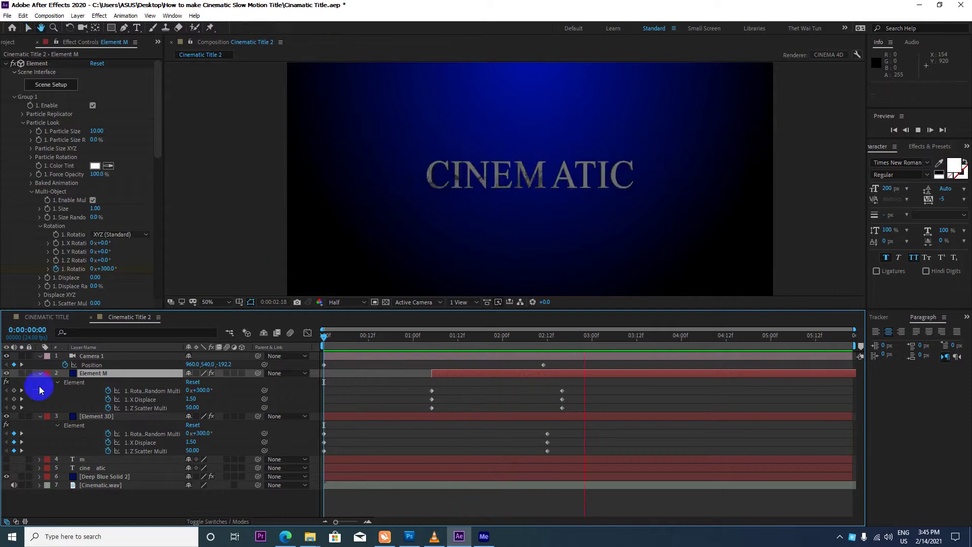
click(40, 373)
Step: Collapse Element 3D and Camera 1 properties and view the title at 100% around 2:03
click(40, 382)
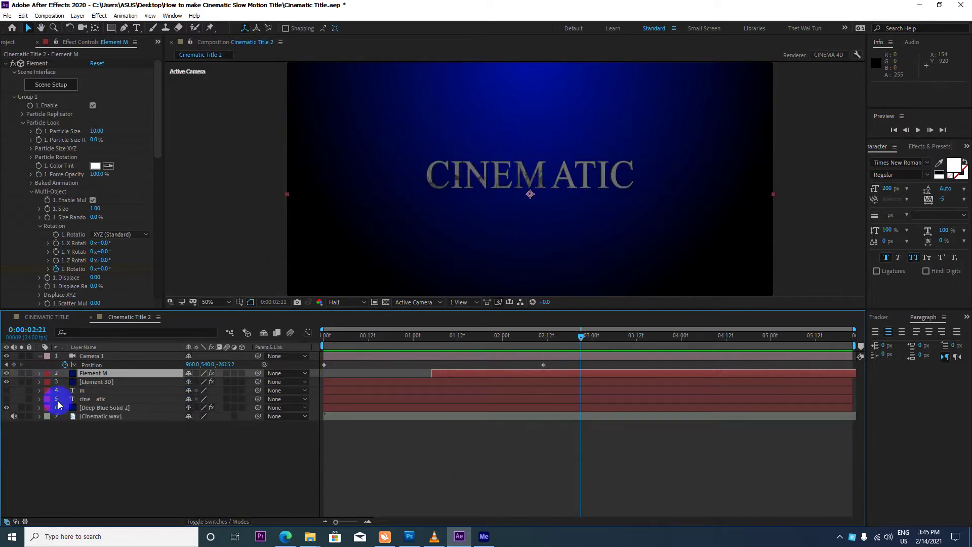
click(40, 357)
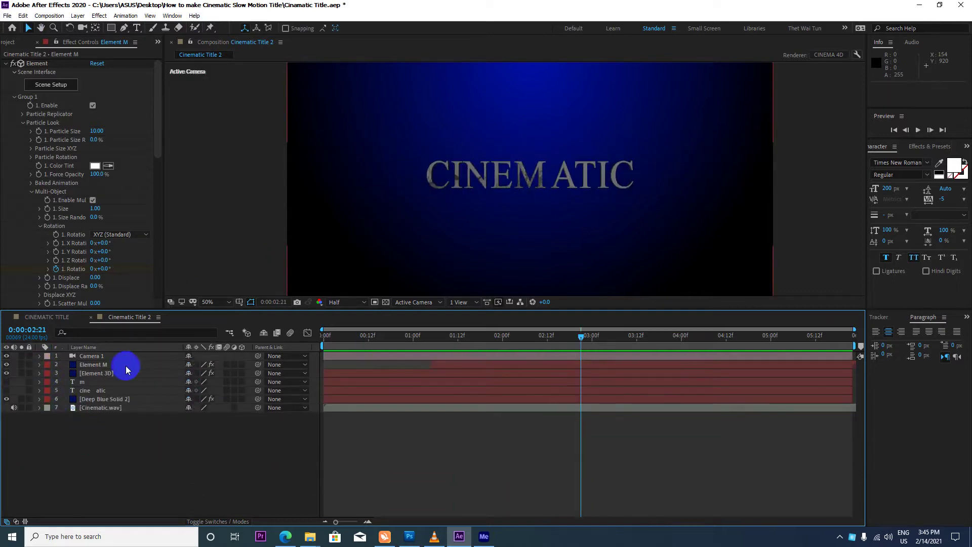
click(228, 369)
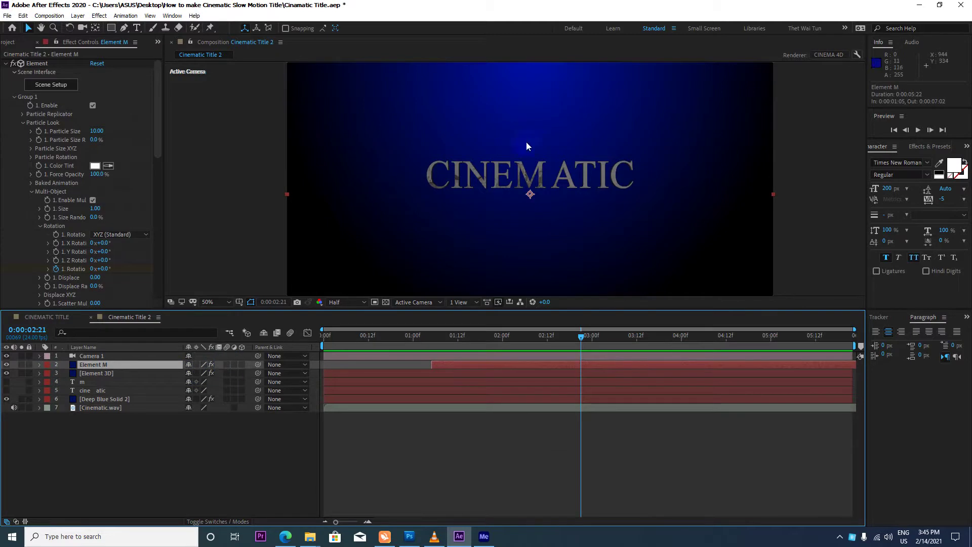
key(period)
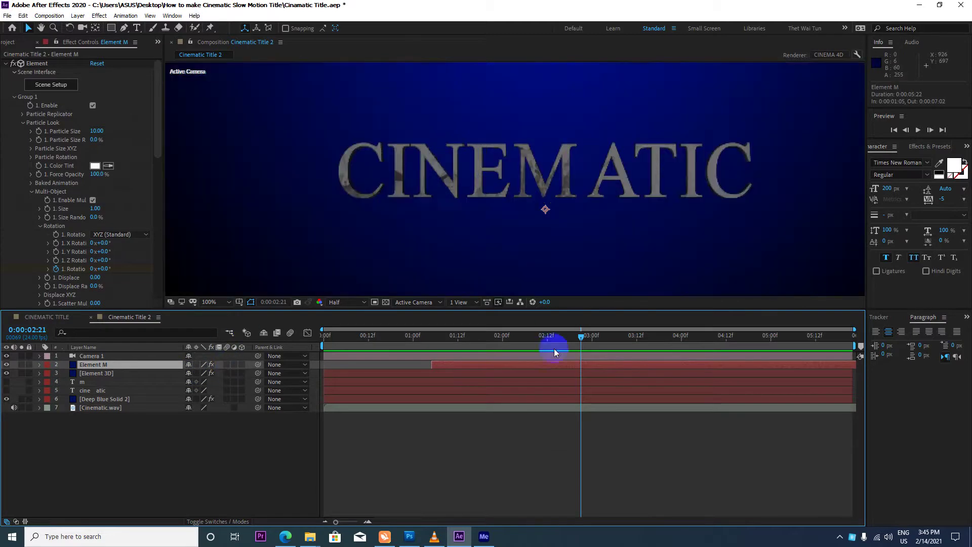
click(543, 335)
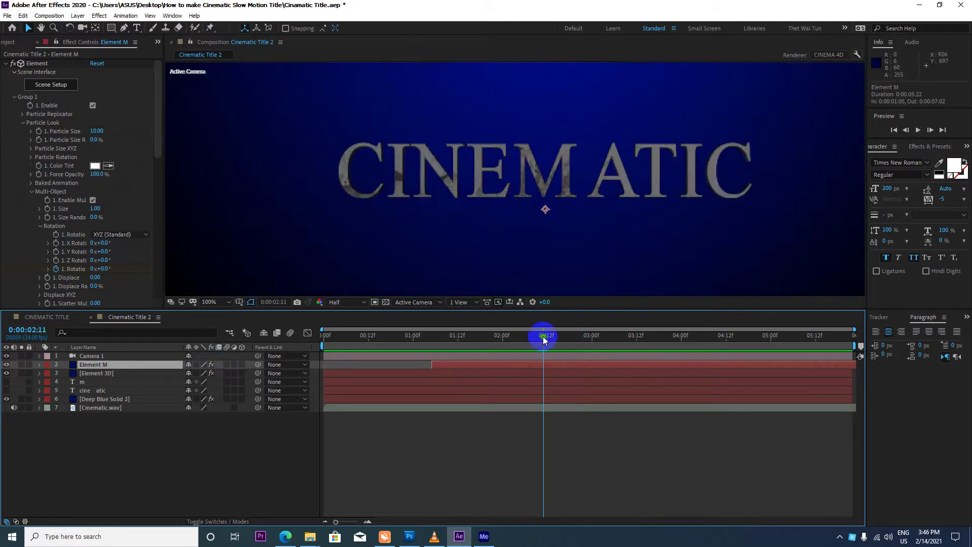
click(515, 335)
click(500, 223)
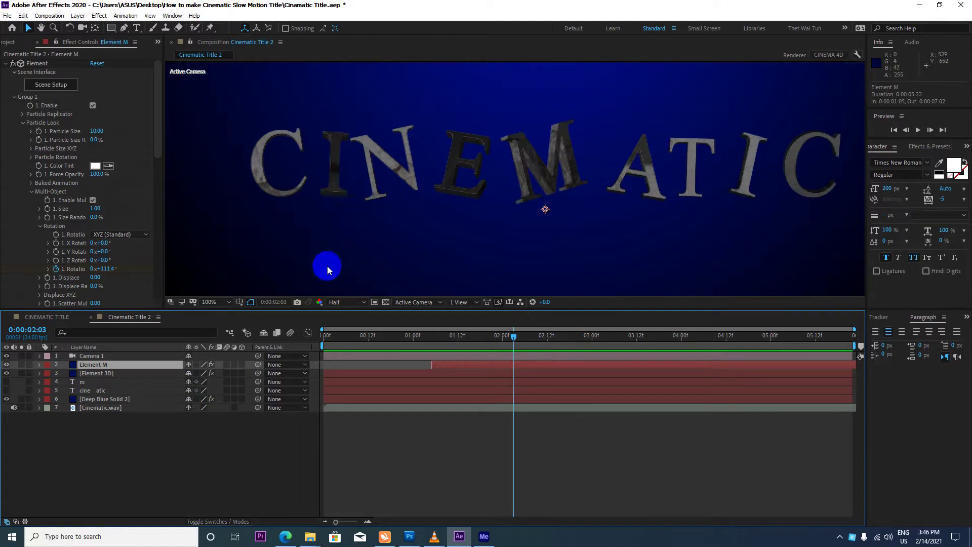
Step: Enable motion blur on the Element 3D layer and check the title at 2:15
click(227, 373)
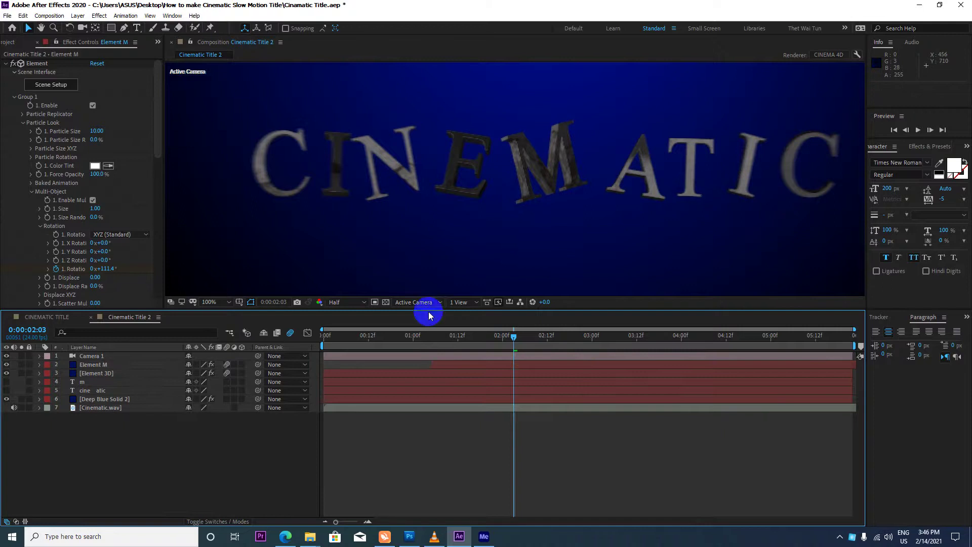
drag(513, 336, 303, 336)
scroll(469, 206, down, 4)
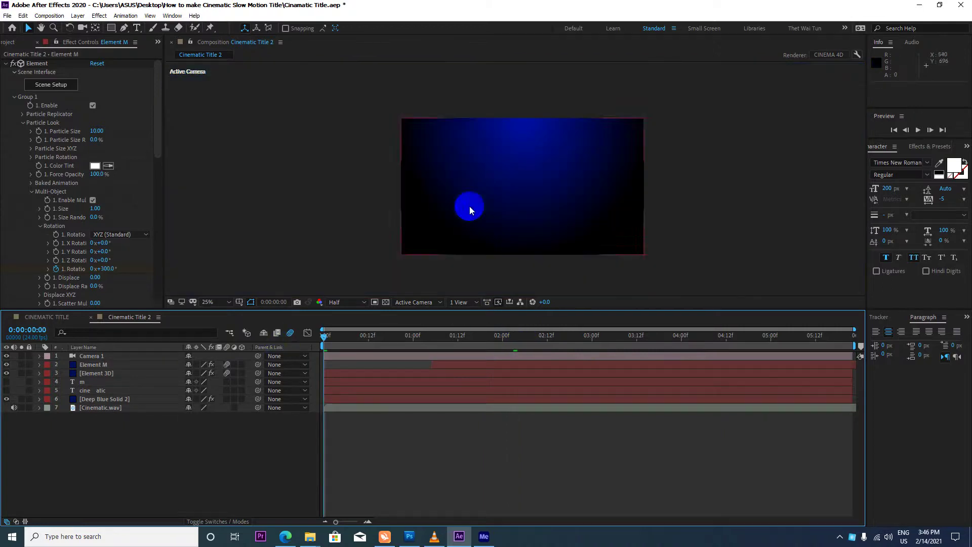
click(102, 373)
drag(417, 335, 558, 335)
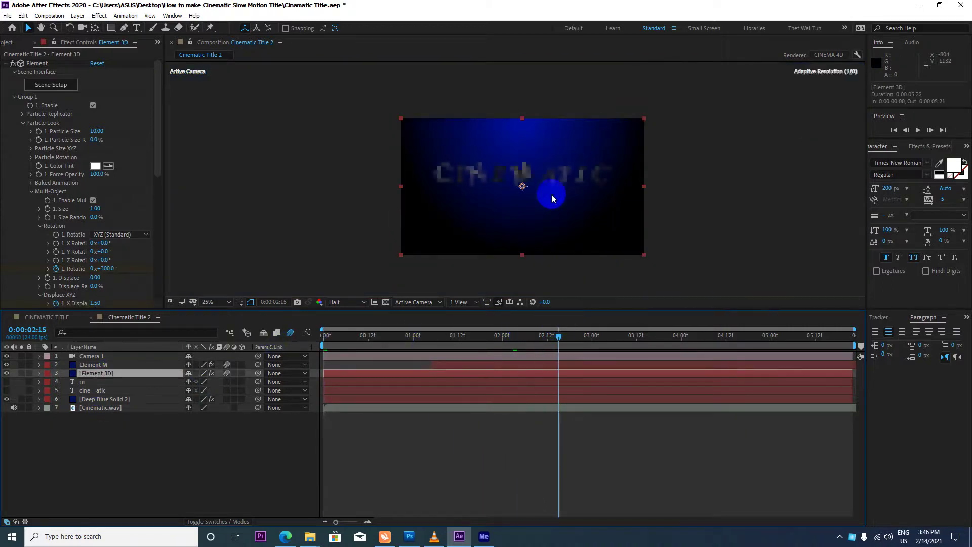
scroll(509, 181, up, 4)
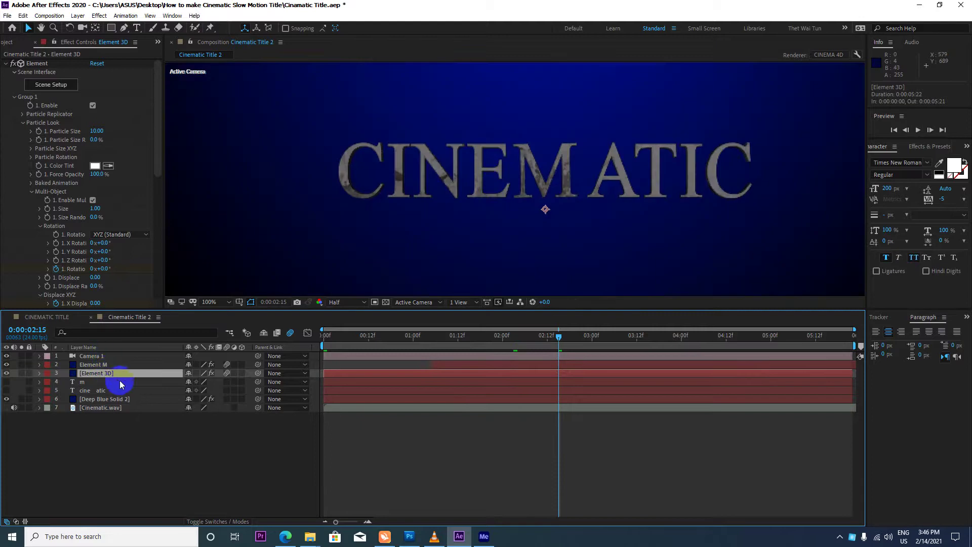
click(922, 147)
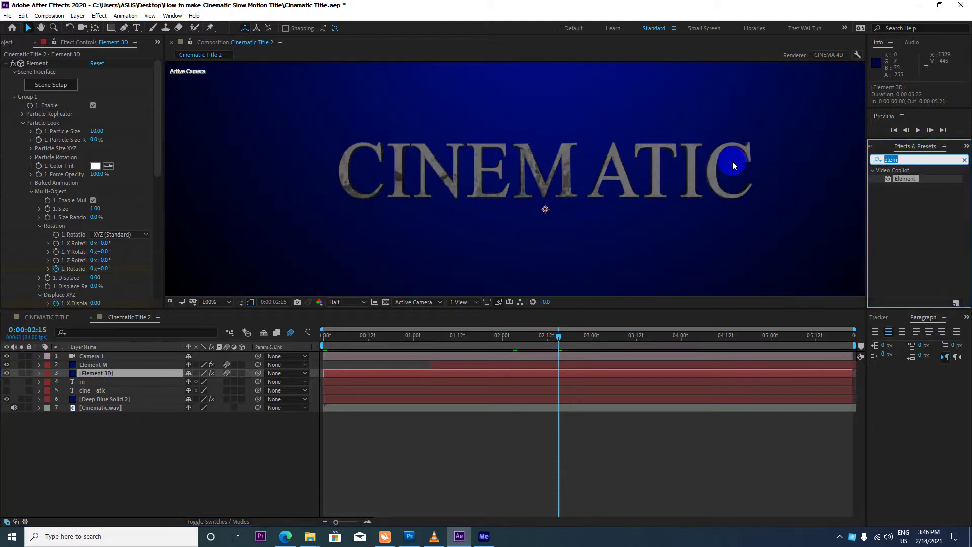
Step: Search Effects & Presets for 'Glow' and drag Stylize Glow onto the Element 3D layer
text(Glw)
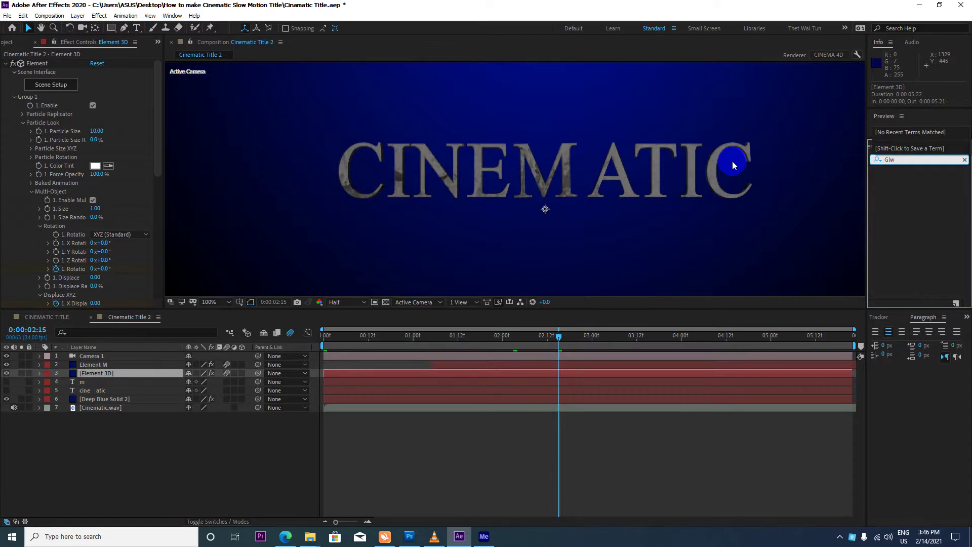
key(BackSpace)
text(w)
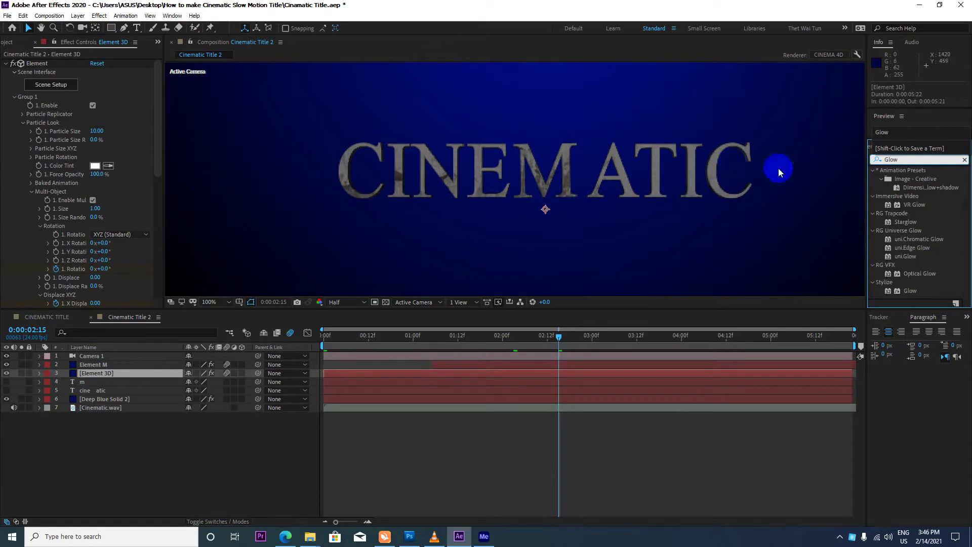
click(910, 291)
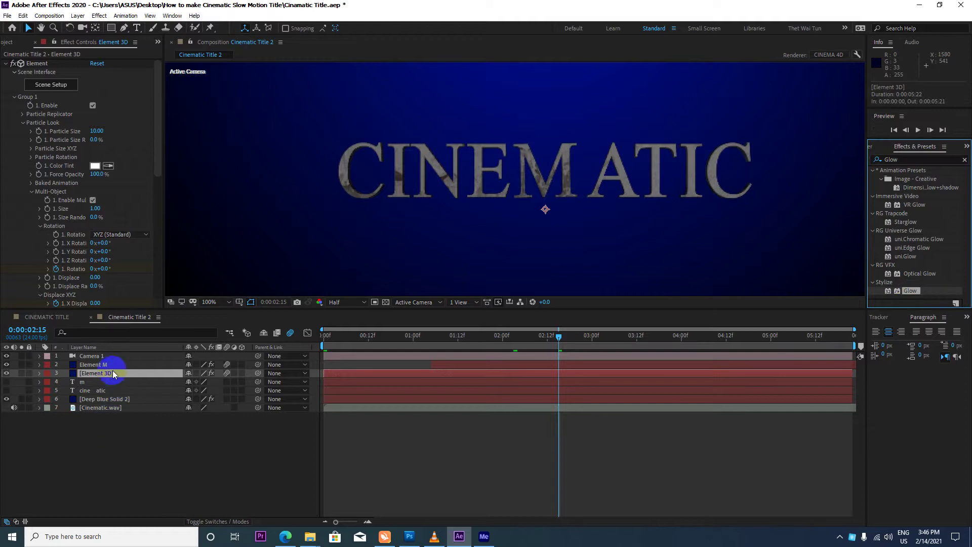
drag(913, 295, 108, 377)
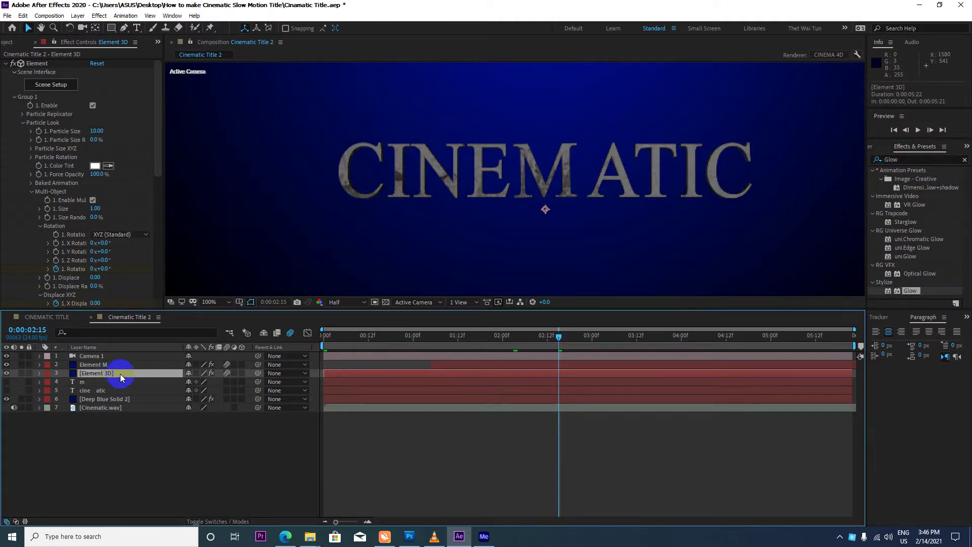
Step: Bring up the Element 3D layer's Effect > Stylize submenu showing Glow
right_click(120, 377)
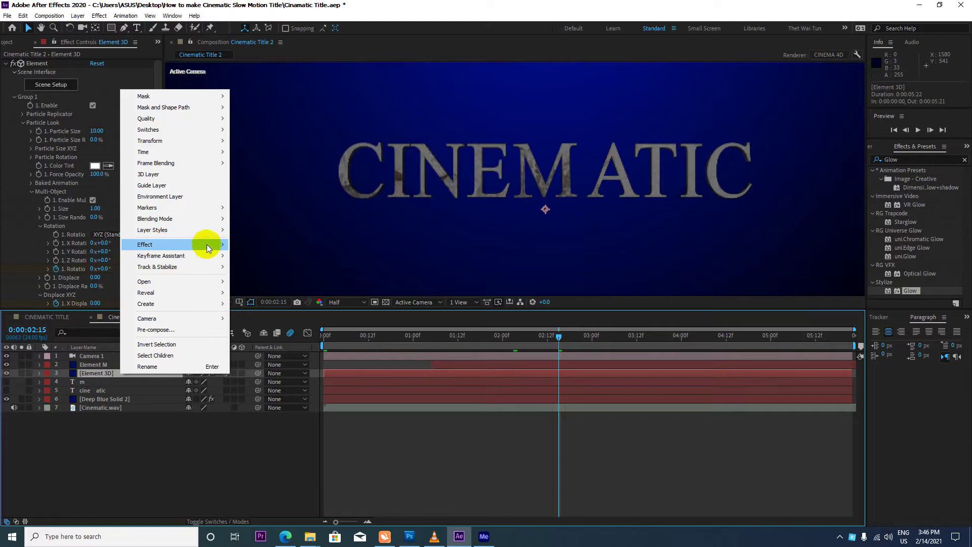
mouse_move(207, 244)
mouse_move(303, 508)
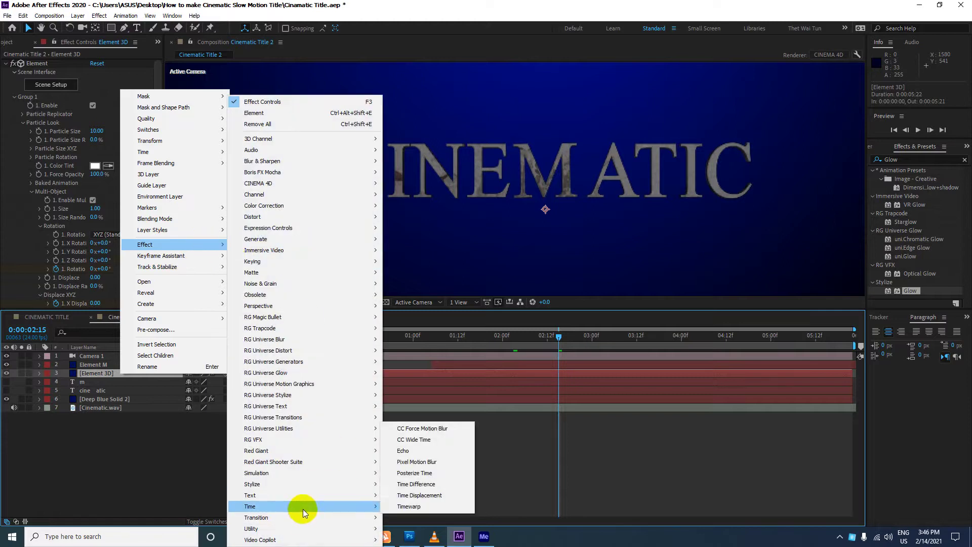
mouse_move(318, 485)
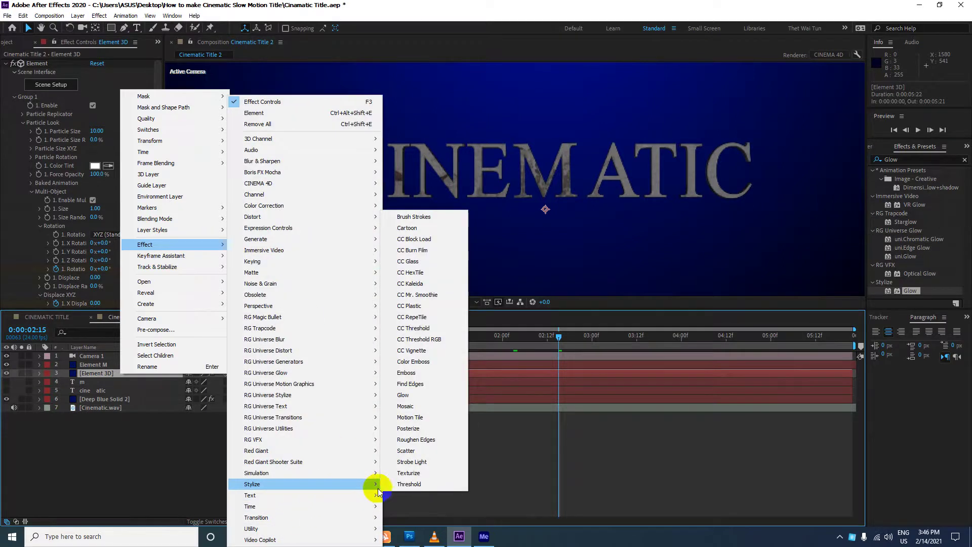
Step: Apply Stylize Glow to Element 3D and set Glow Threshold to 30%
click(419, 393)
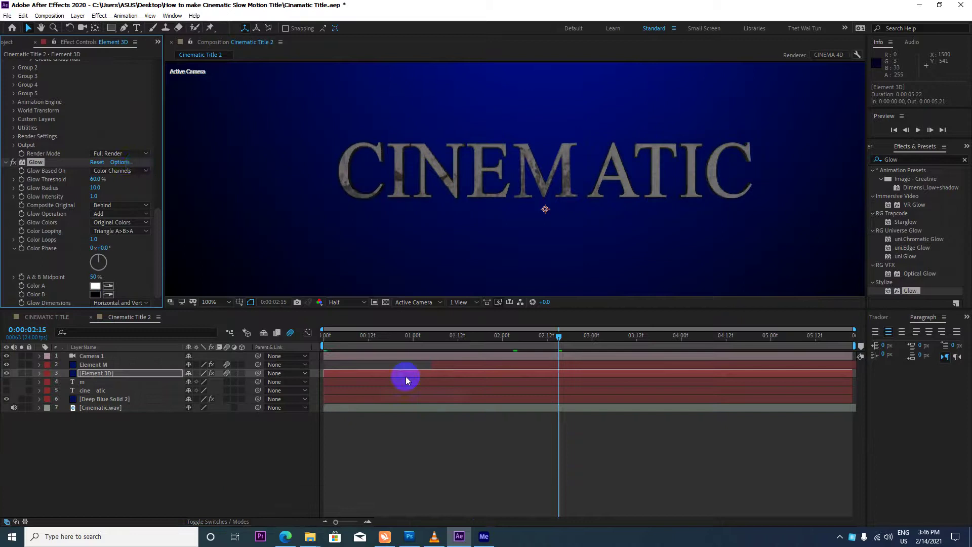
click(102, 179)
key(Return)
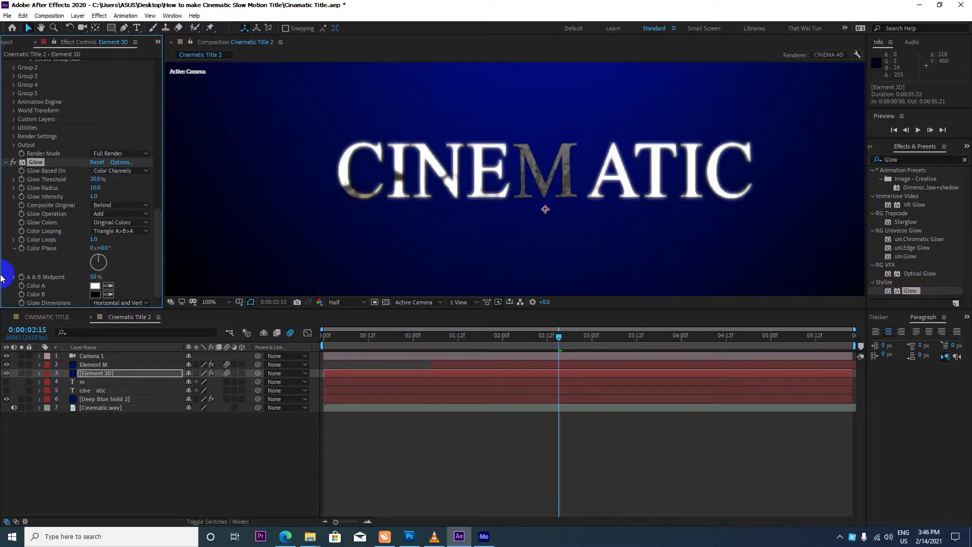
Step: Set Glow Radius to 50 after trying 100, then view the comp at full size
click(95, 187)
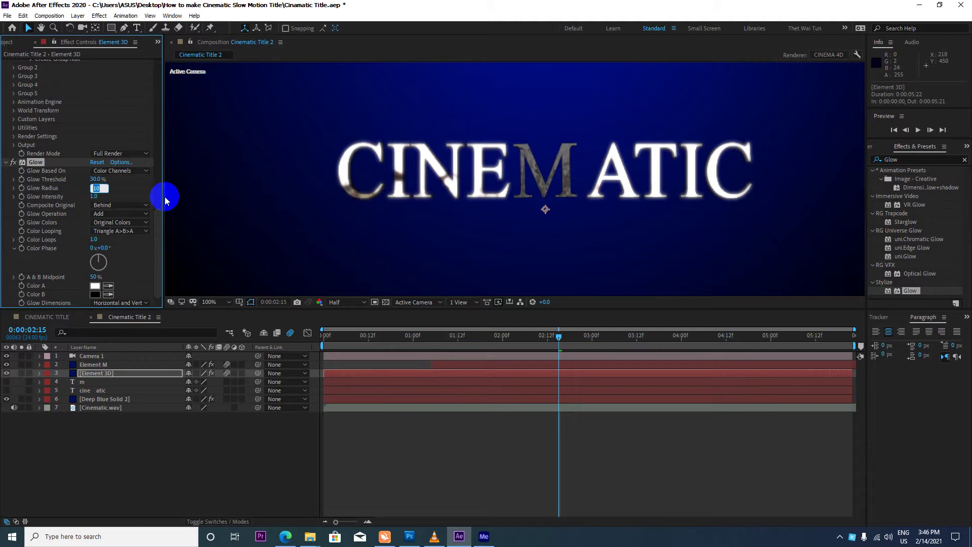
text(100)
key(Return)
scroll(502, 152, down, 2)
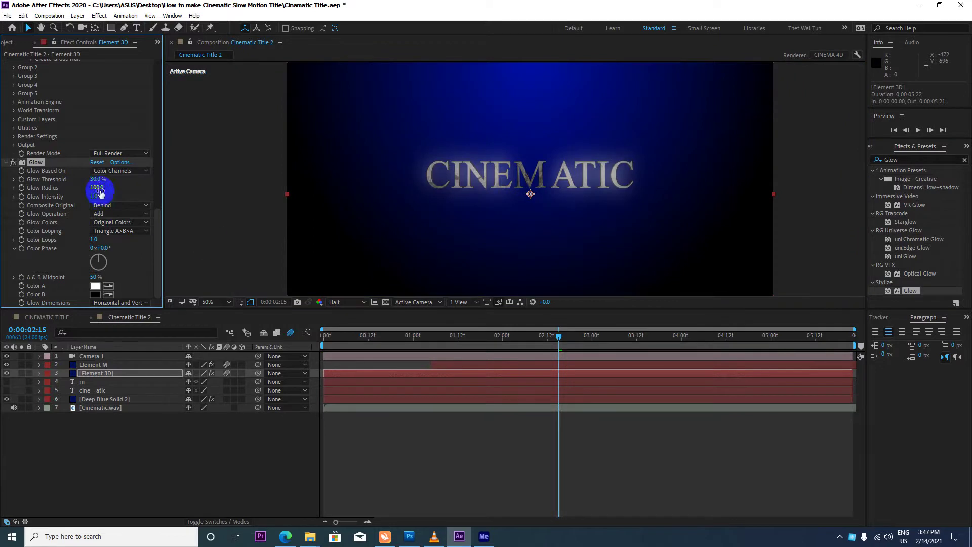
drag(96, 188, 89, 195)
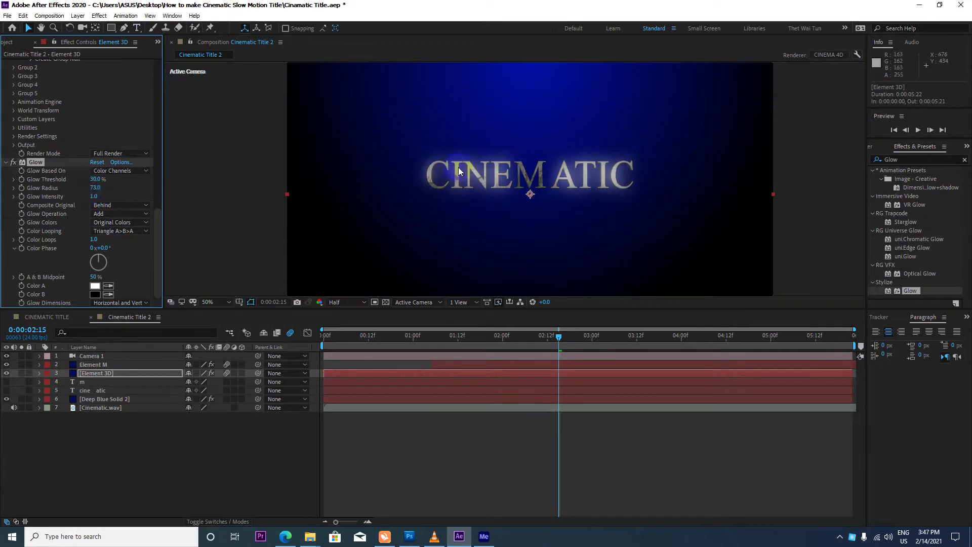
drag(96, 188, 87, 186)
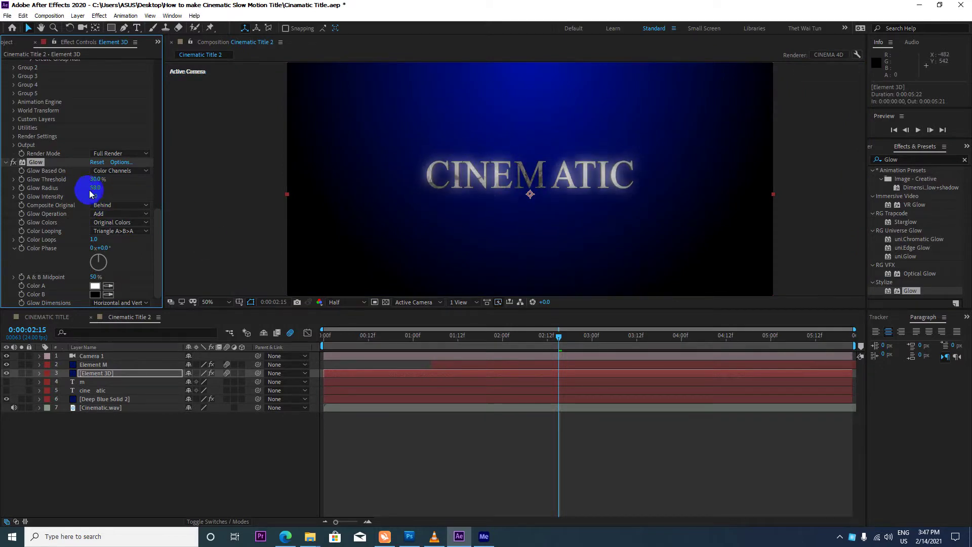
click(95, 187)
text(50)
key(Return)
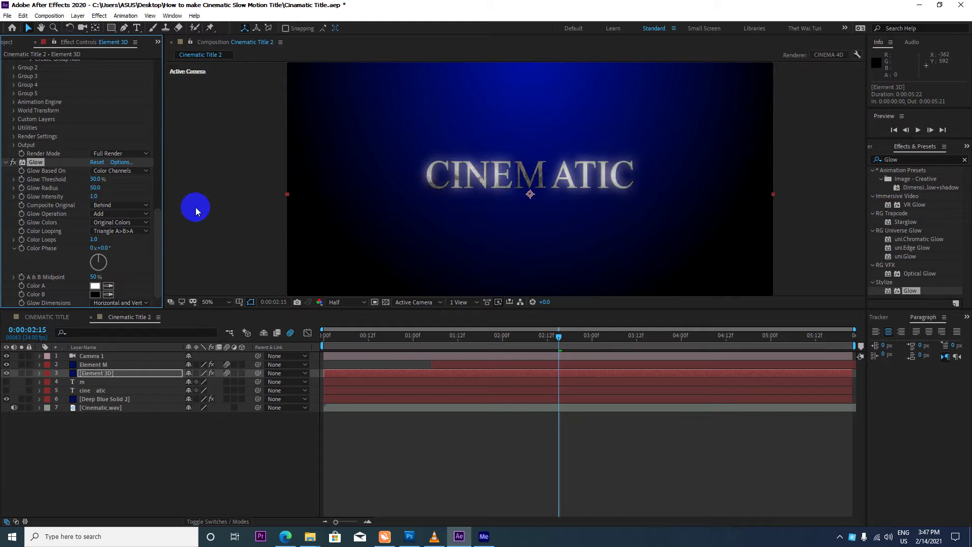
key(period)
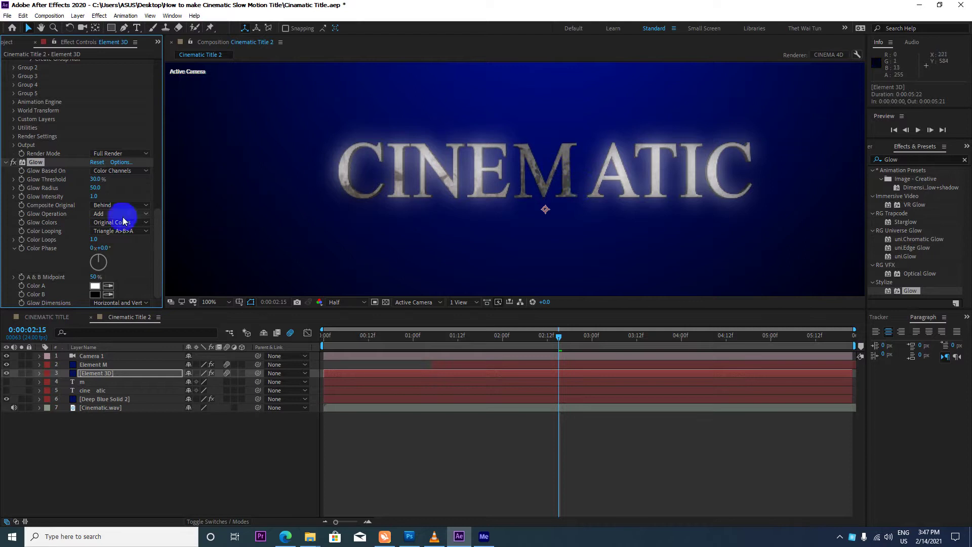
right_click(35, 162)
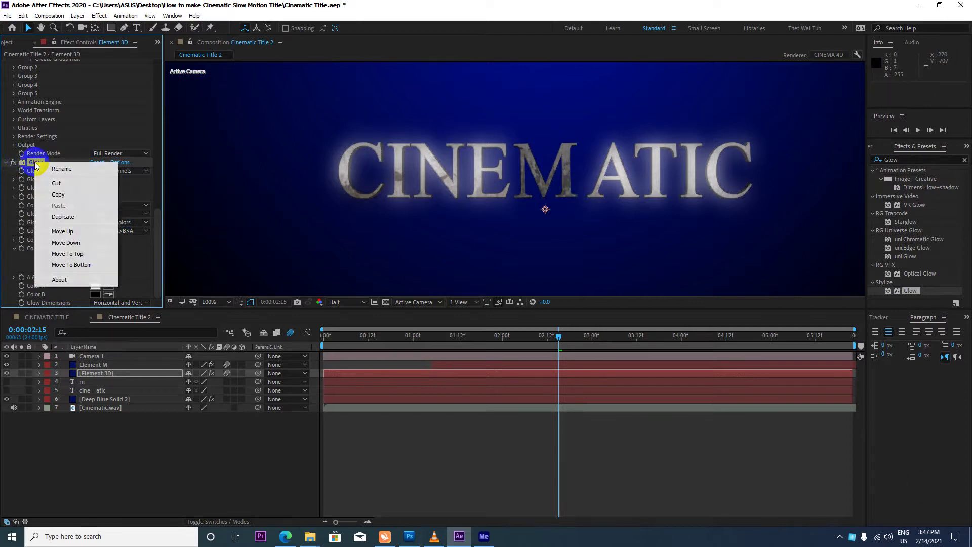
click(65, 194)
click(95, 364)
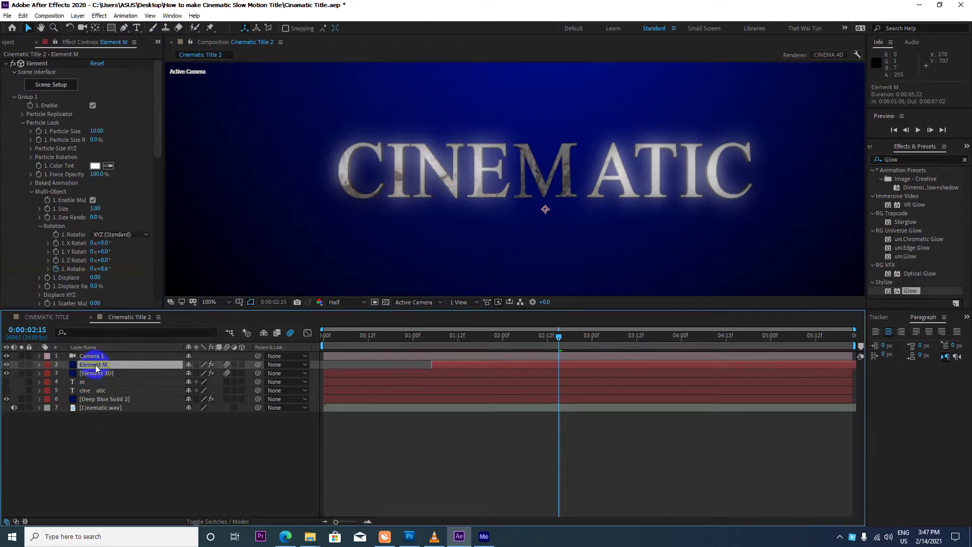
right_click(96, 363)
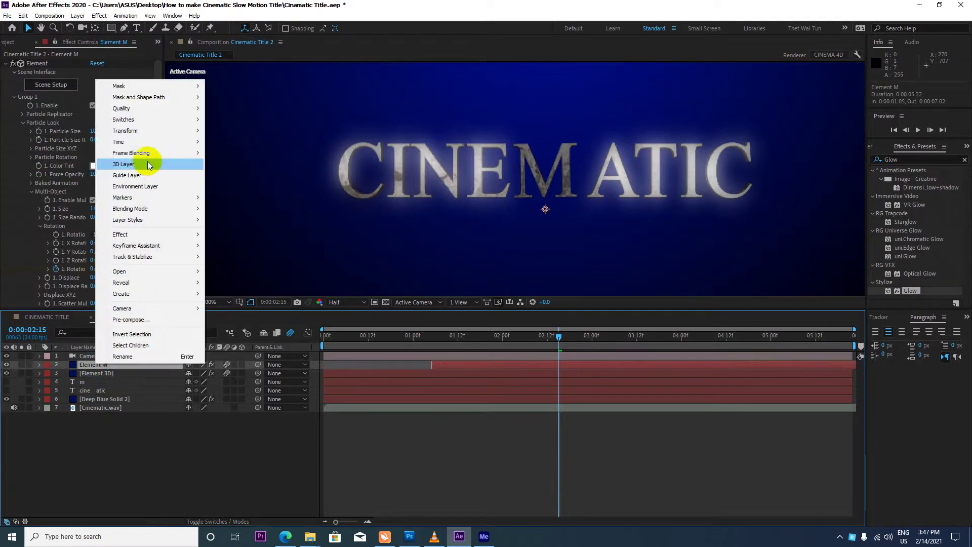
click(151, 450)
click(109, 366)
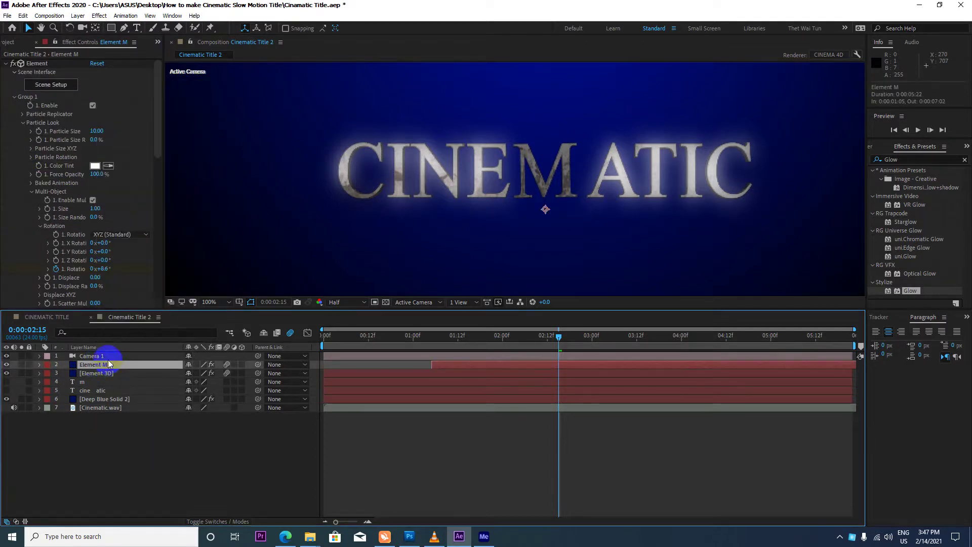
click(7, 68)
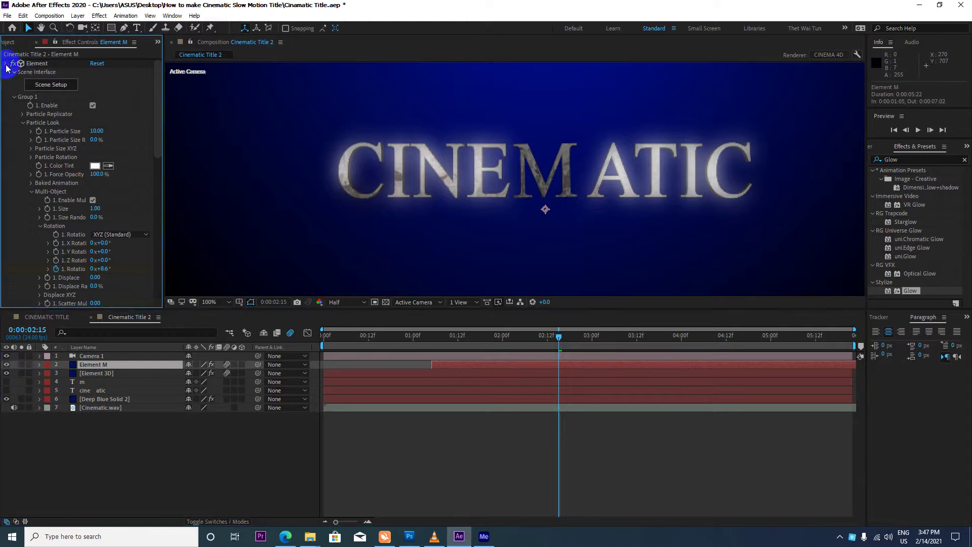
right_click(38, 148)
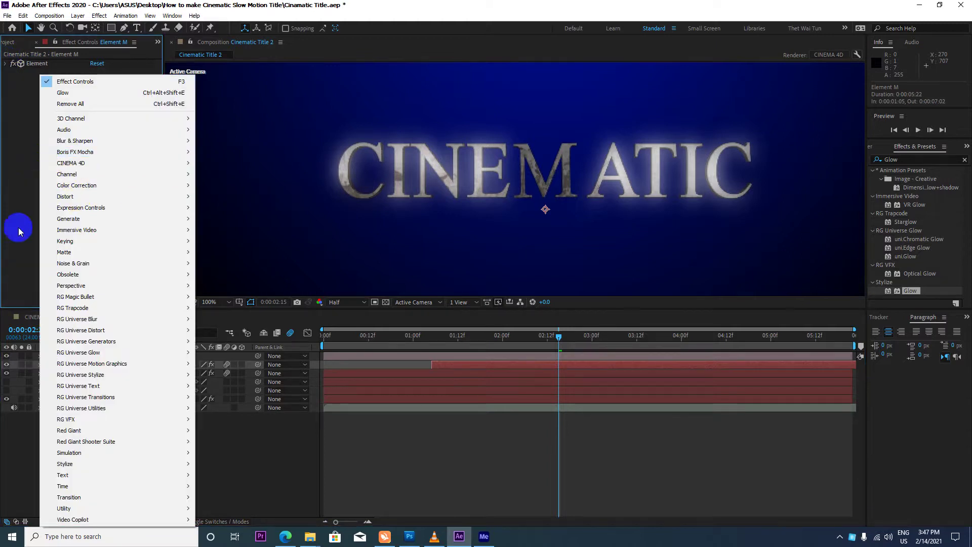
click(19, 231)
click(97, 364)
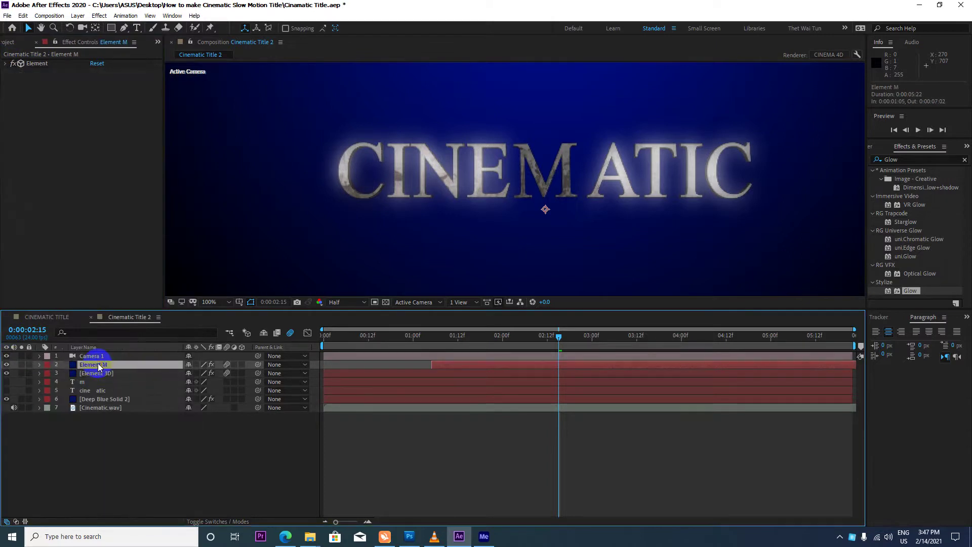
key(comma)
key(comma)
key(comma)
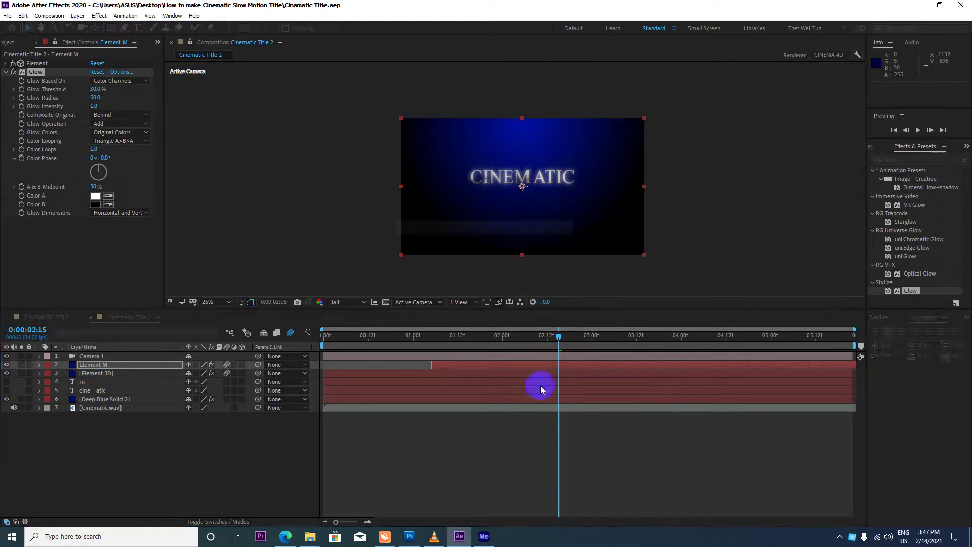
drag(558, 335, 199, 382)
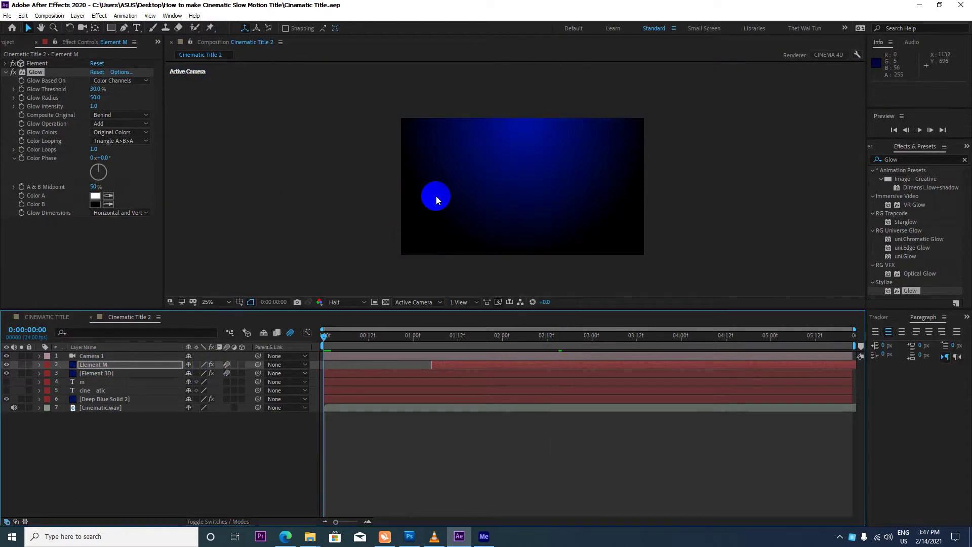
key(space)
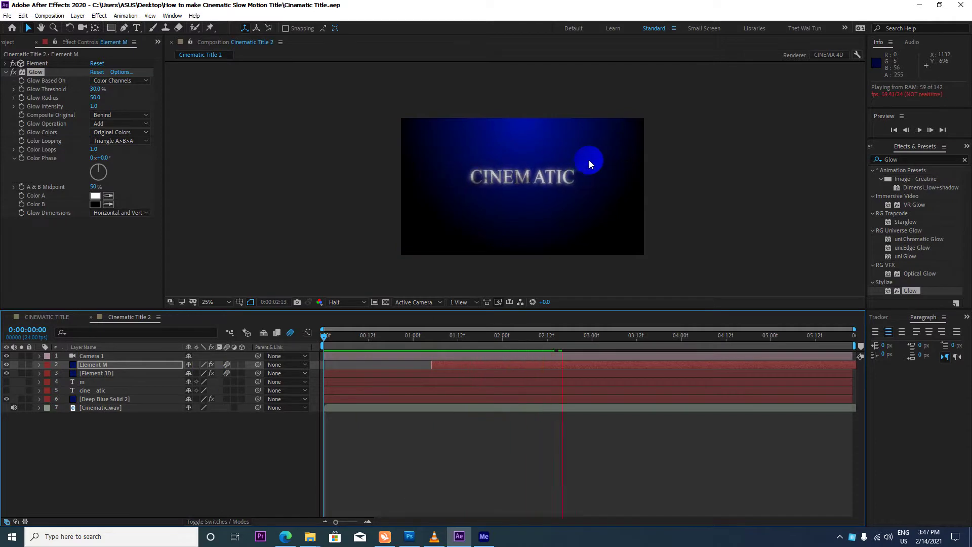
key(space)
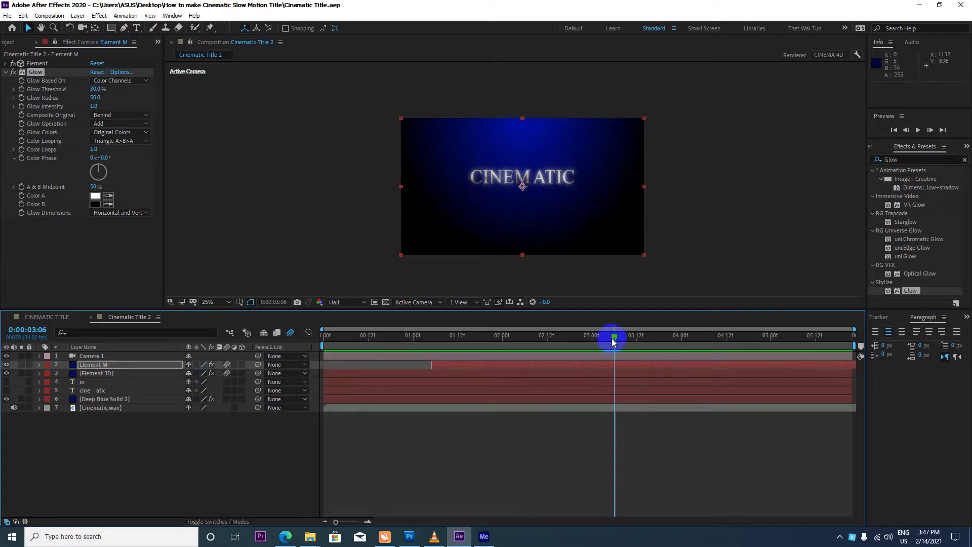
mouse_move(613, 338)
mouse_down()
mouse_move(327, 354)
mouse_move(549, 341)
mouse_move(329, 332)
mouse_move(479, 325)
mouse_move(427, 332)
mouse_move(532, 338)
mouse_move(270, 336)
mouse_move(514, 332)
mouse_move(353, 347)
mouse_move(512, 332)
mouse_move(324, 335)
mouse_up()
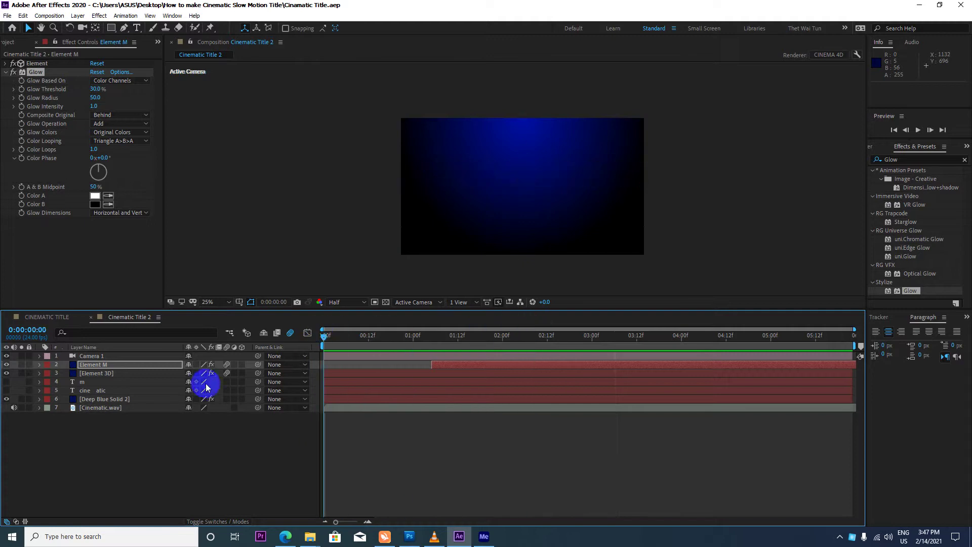
Step: Collapse the Glow properties and add a new 1920×1080 solid named 'Optical Flares' at the top
click(109, 440)
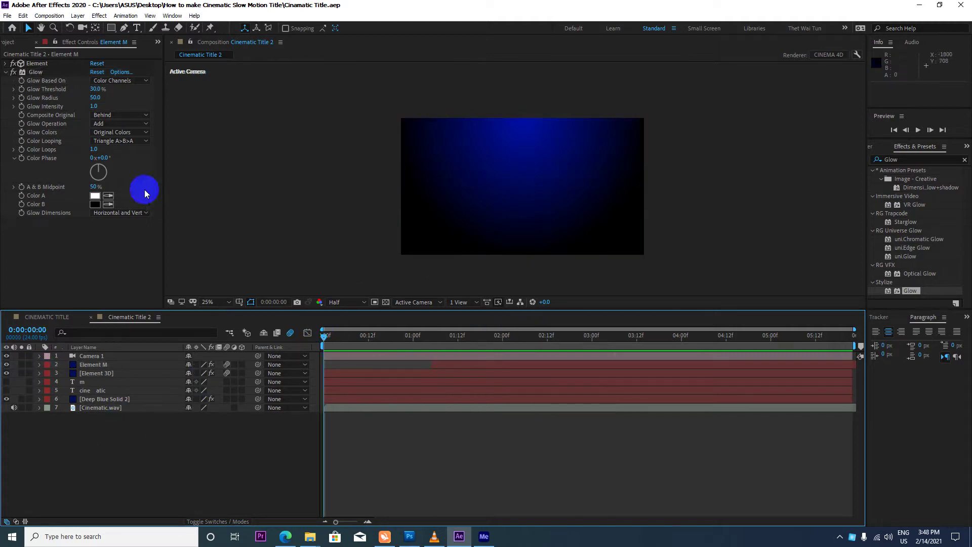
click(5, 72)
right_click(136, 446)
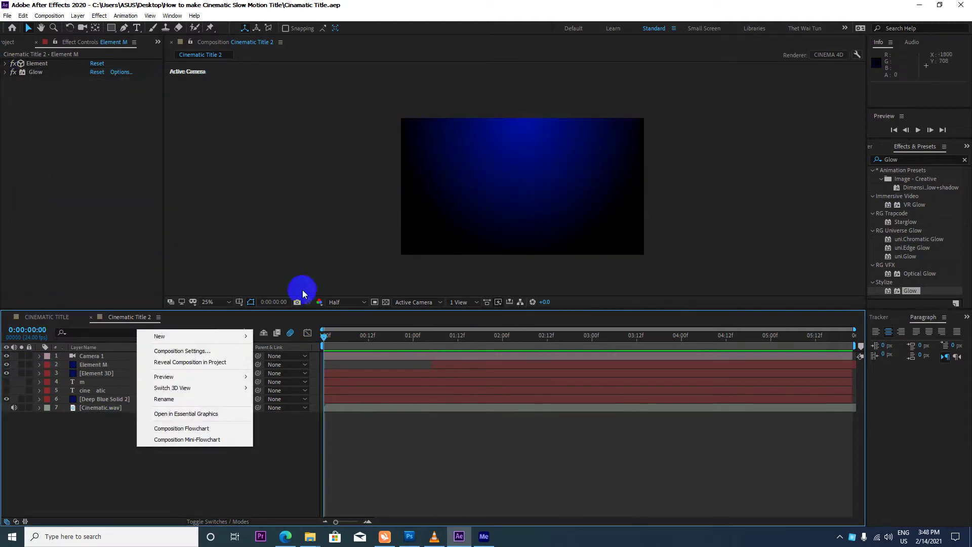
mouse_move(210, 336)
click(281, 360)
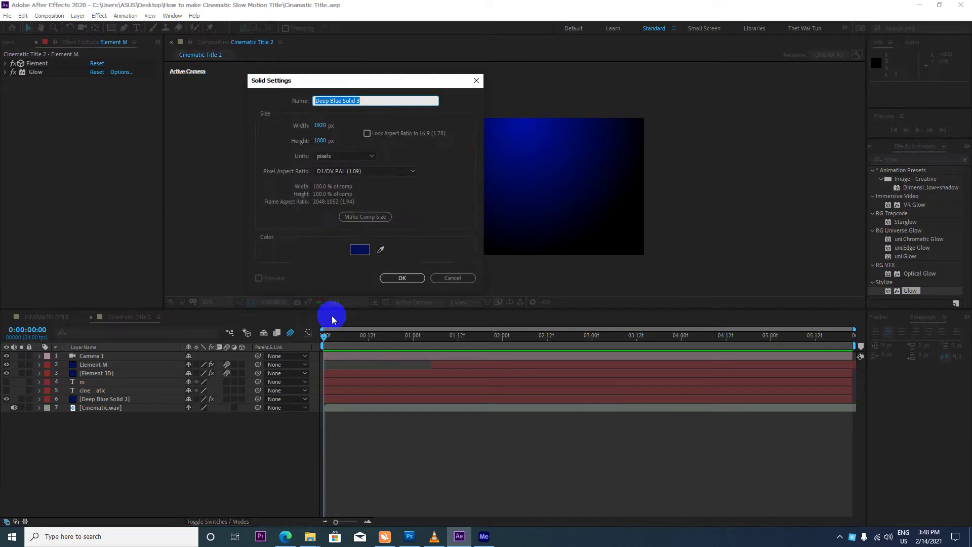
text(Optical Flares)
key(Return)
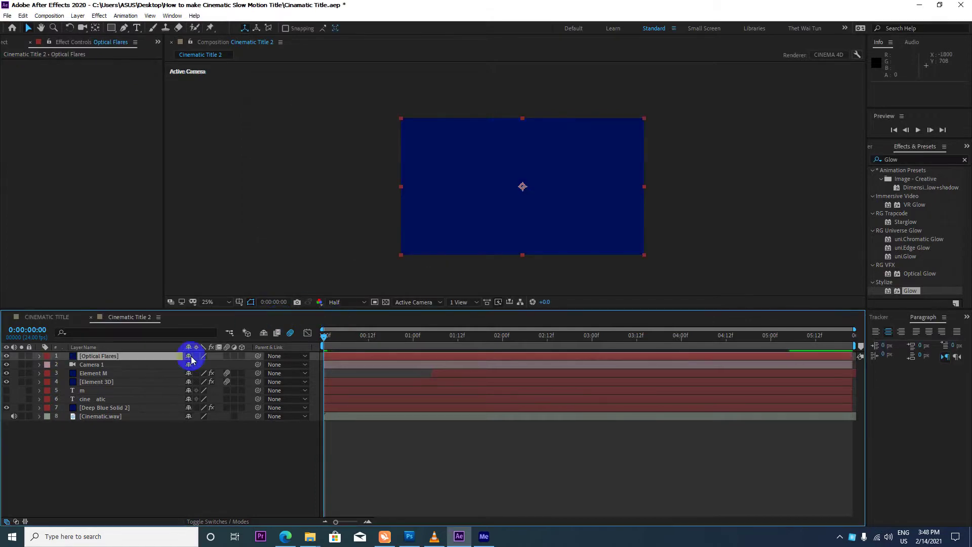
Step: Apply Video Copilot's Optical Flares effect to the Optical Flares solid
right_click(113, 358)
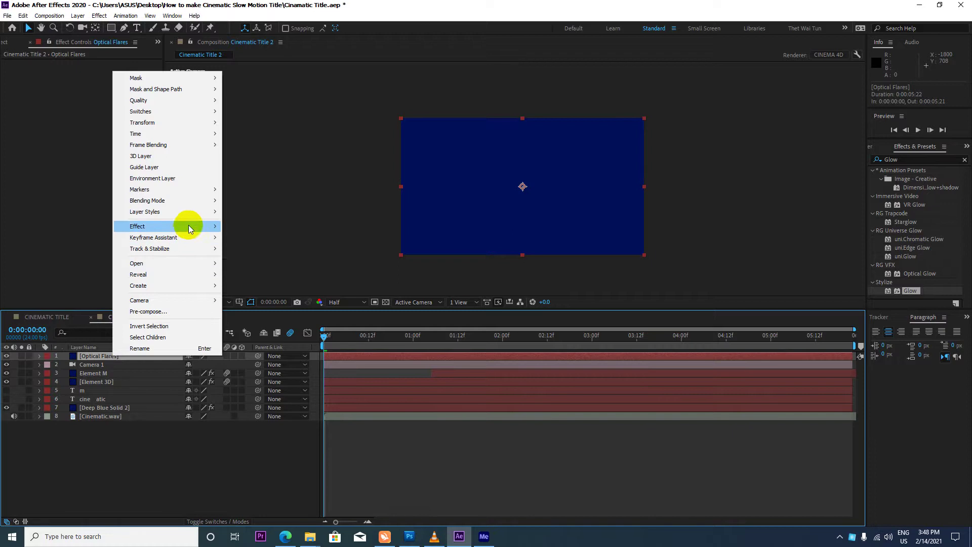
mouse_move(224, 226)
mouse_move(347, 539)
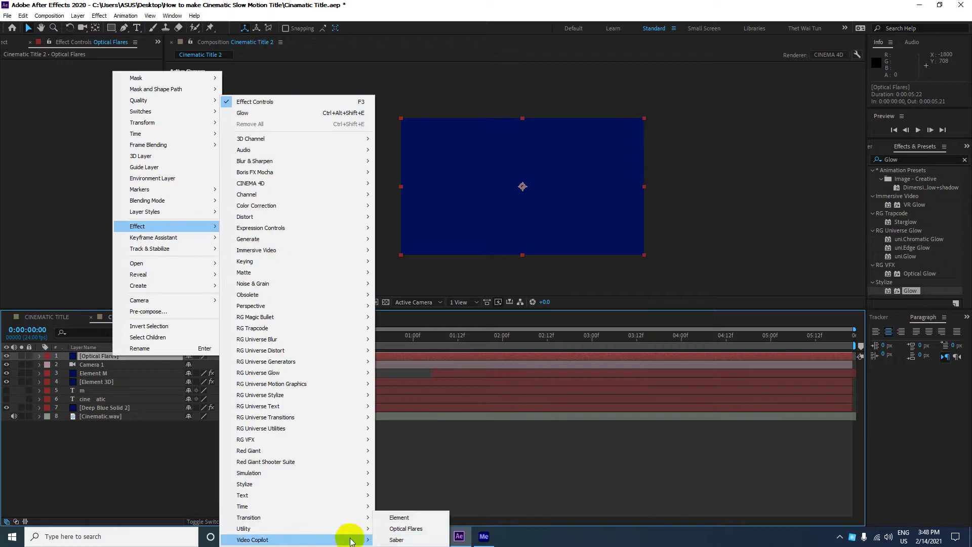
click(404, 531)
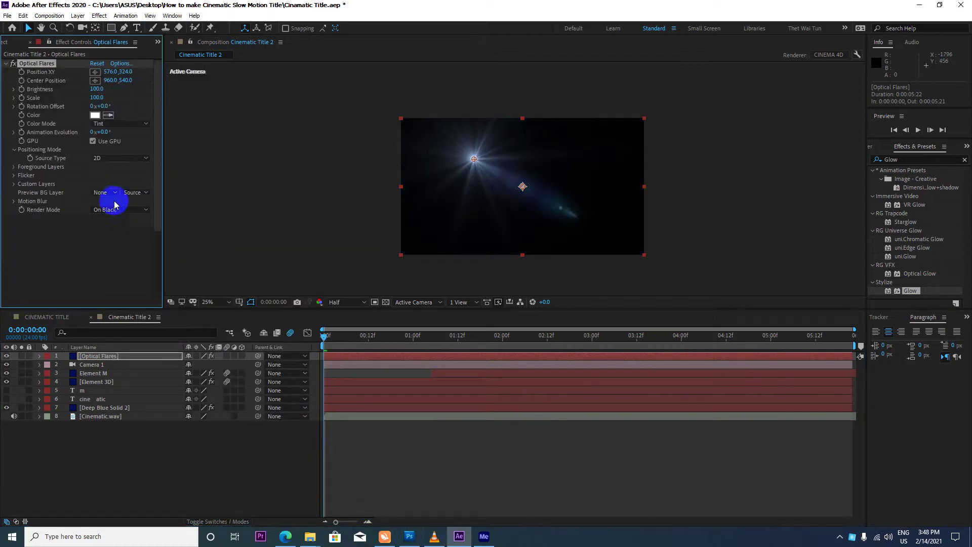
Step: Set the Optical Flares layer's blending mode to Screen
click(162, 347)
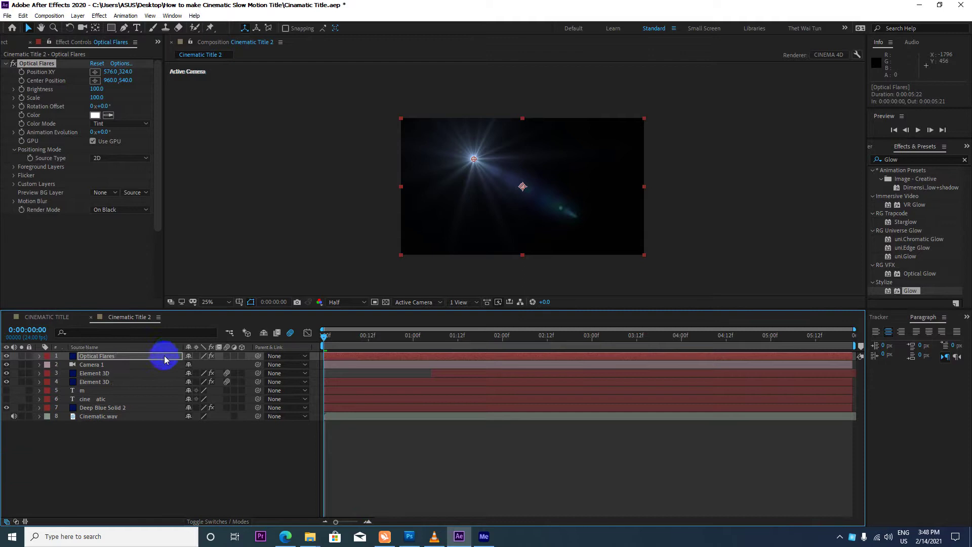
click(162, 349)
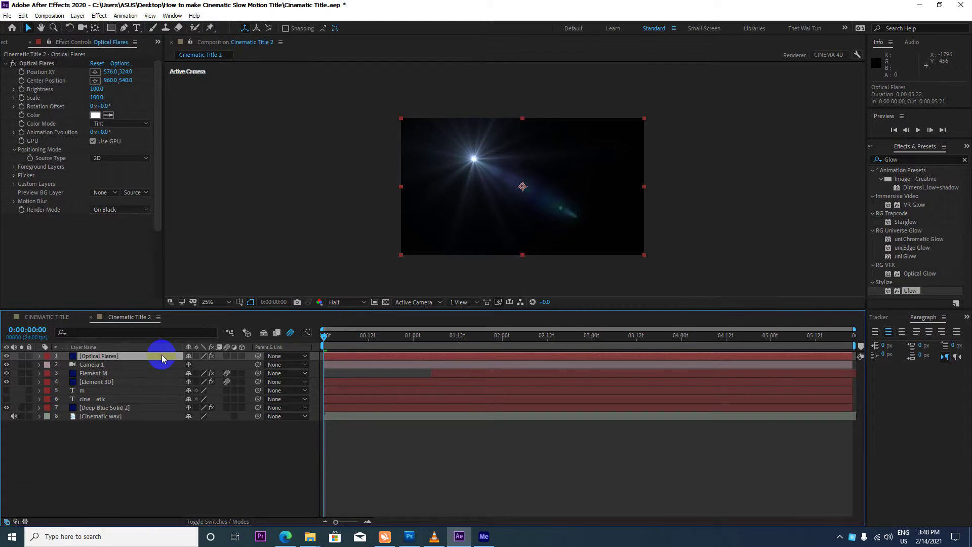
key(F4)
click(214, 357)
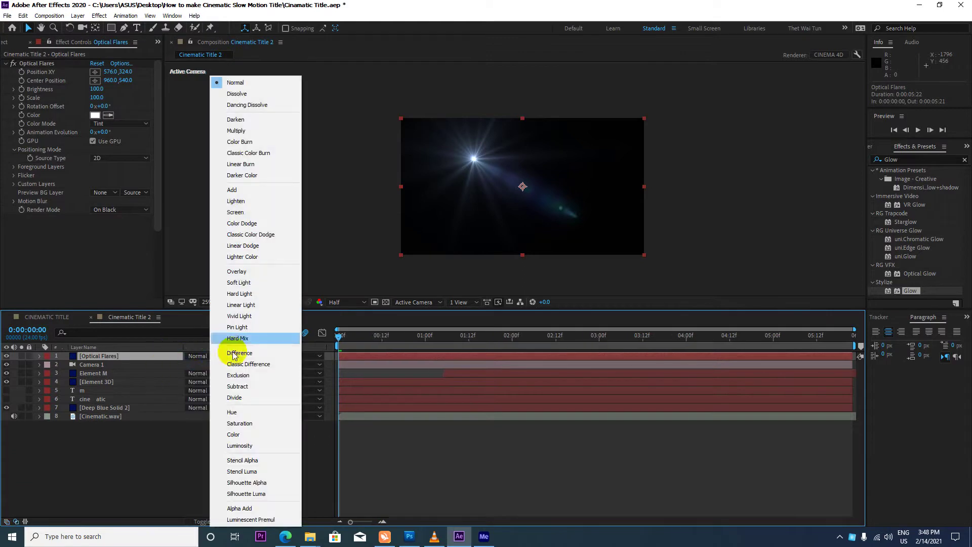
click(247, 212)
key(period)
key(period)
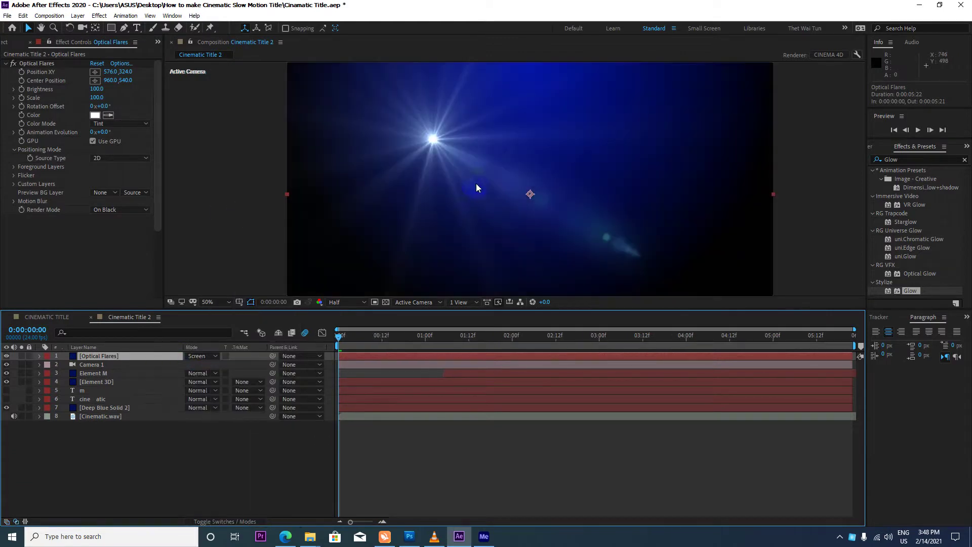
Step: Make the flare red (FF0000) and move its source to the frame's left edge
drag(343, 337, 632, 338)
key(comma)
key(comma)
key(comma)
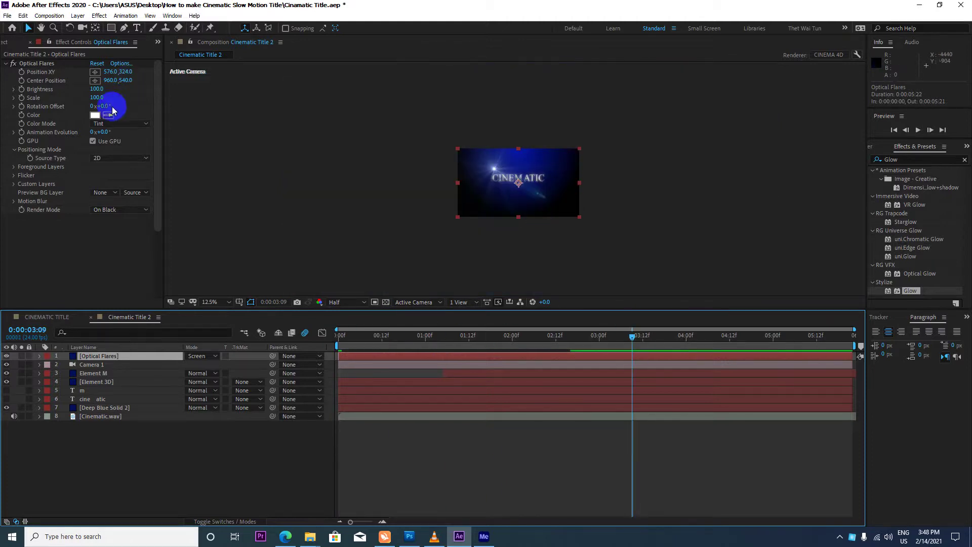
click(95, 115)
text(FF0000)
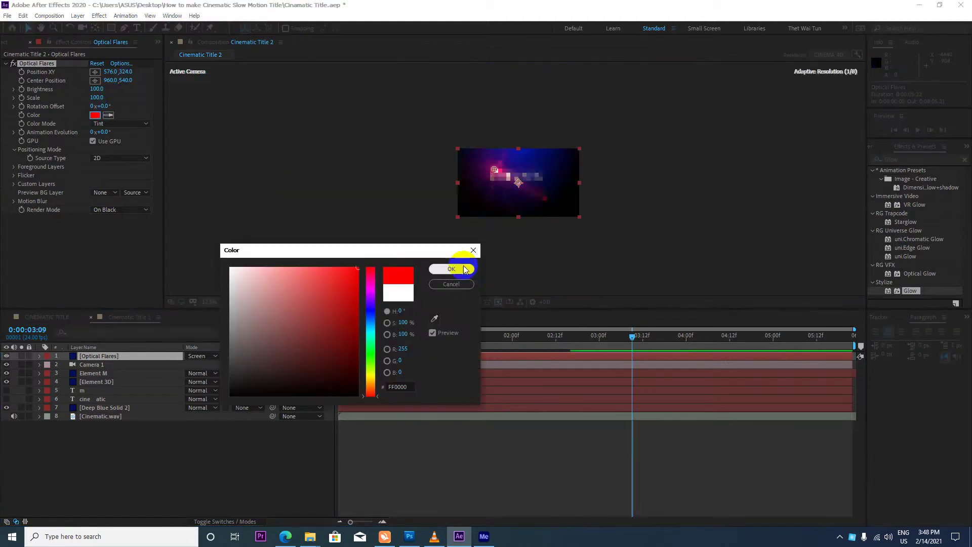
click(451, 268)
key(period)
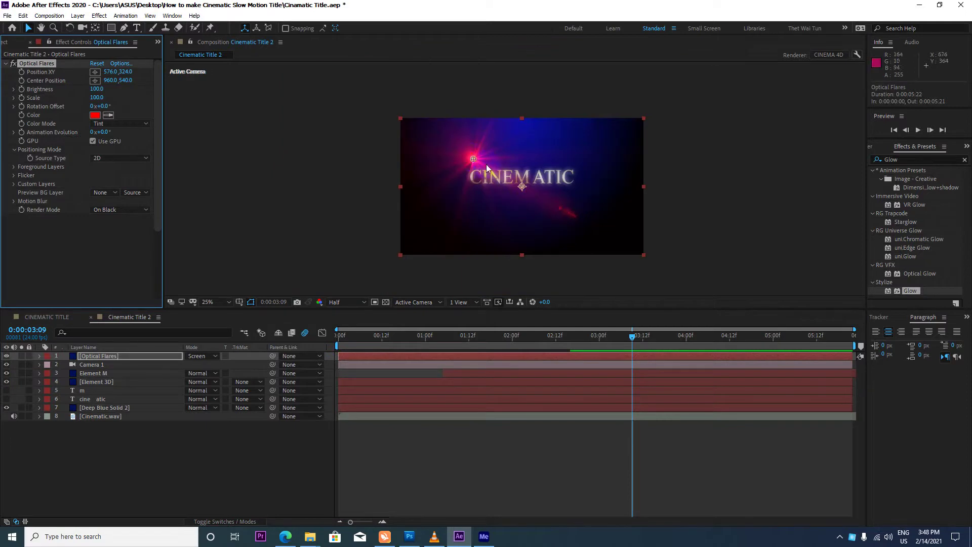
drag(472, 159, 389, 184)
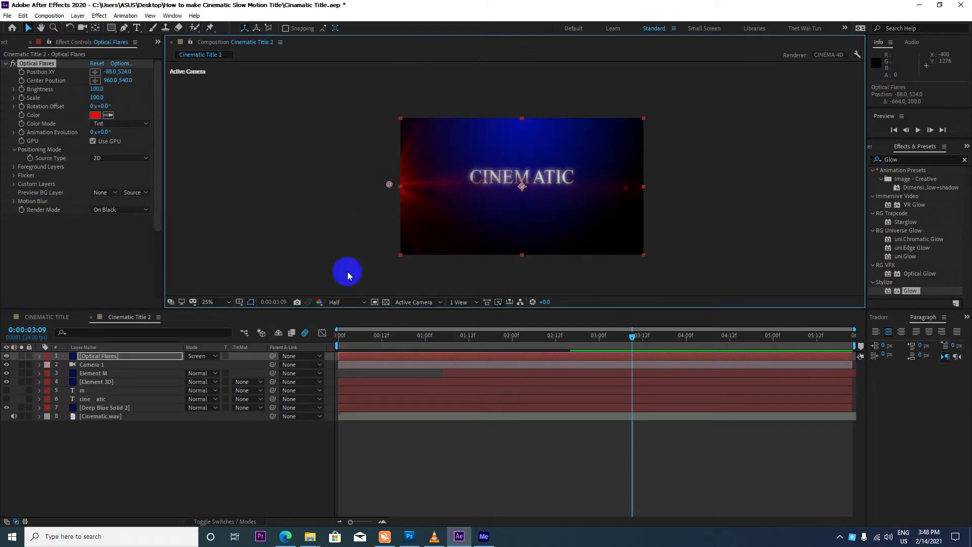
Step: Keyframe the Optical Flares layer's Position at 0:00 and shift it right at 0:00:03:12
drag(632, 338, 329, 336)
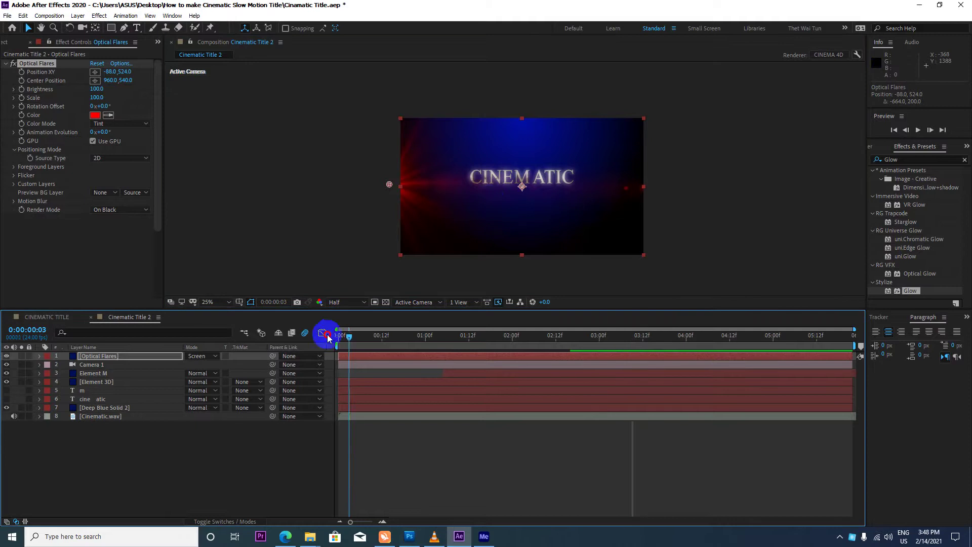
click(121, 356)
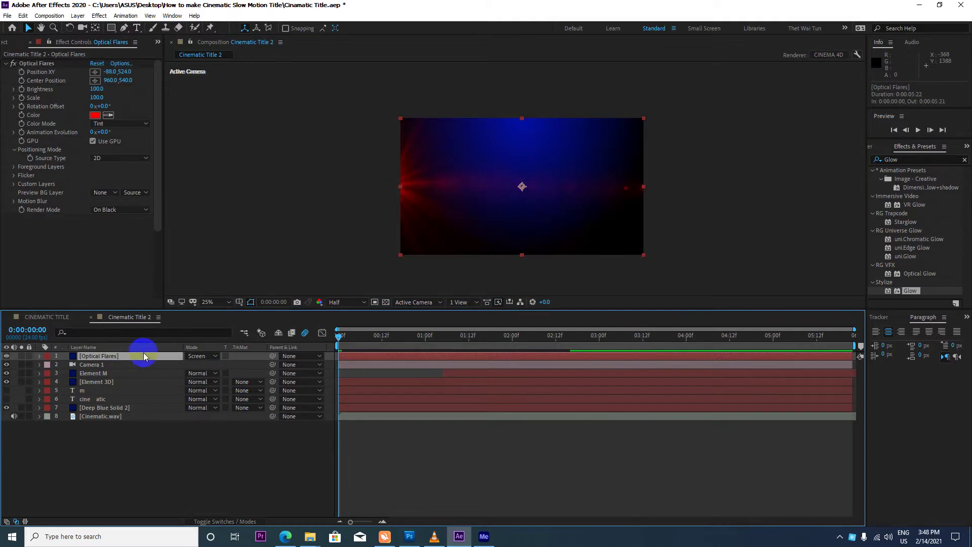
key(p)
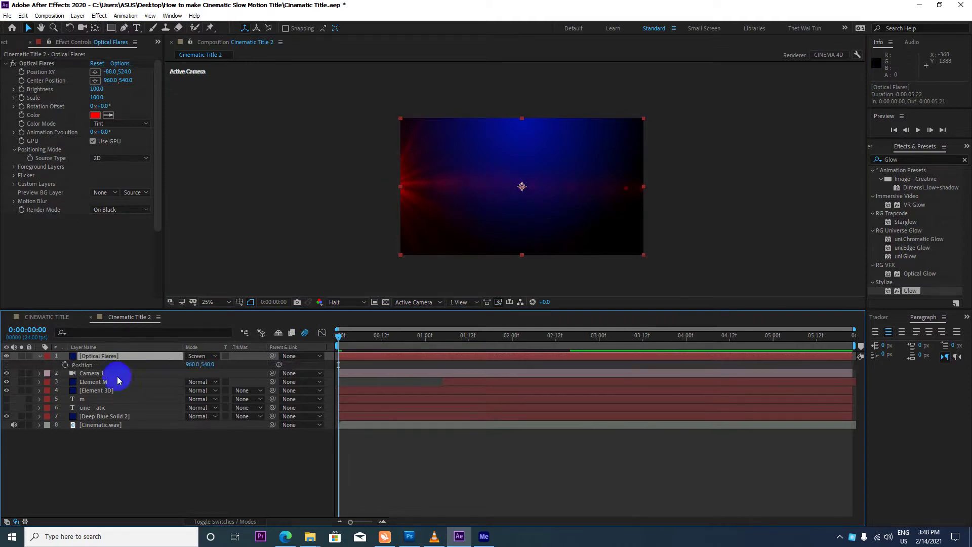
click(65, 365)
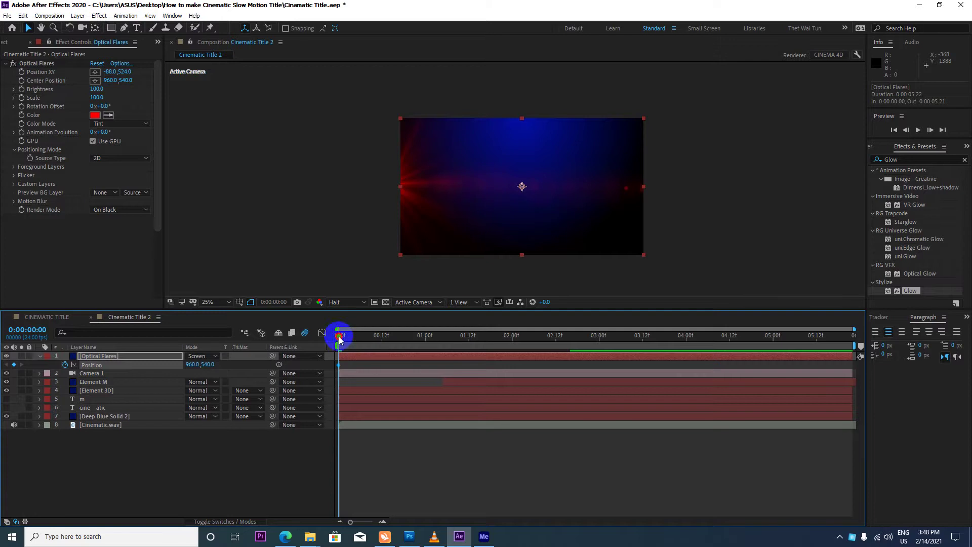
drag(338, 336, 630, 346)
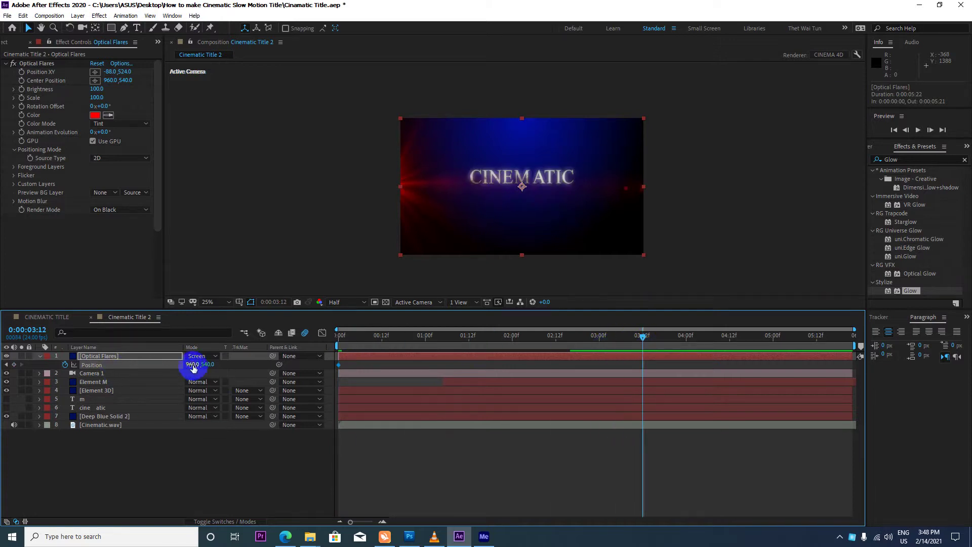
drag(193, 364, 640, 363)
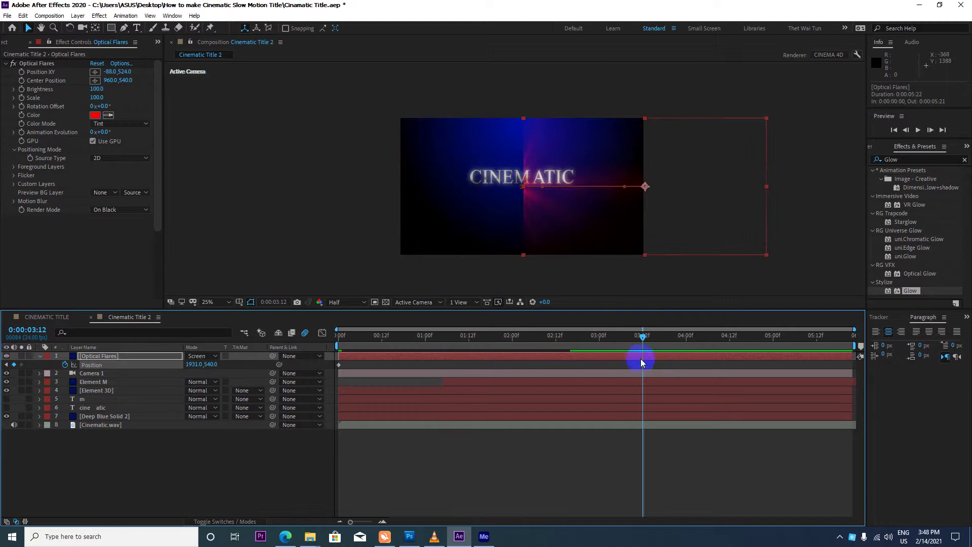
Step: Undo the trial Position moves and remove the layer's Position keyframe animation
key(ctrl+z)
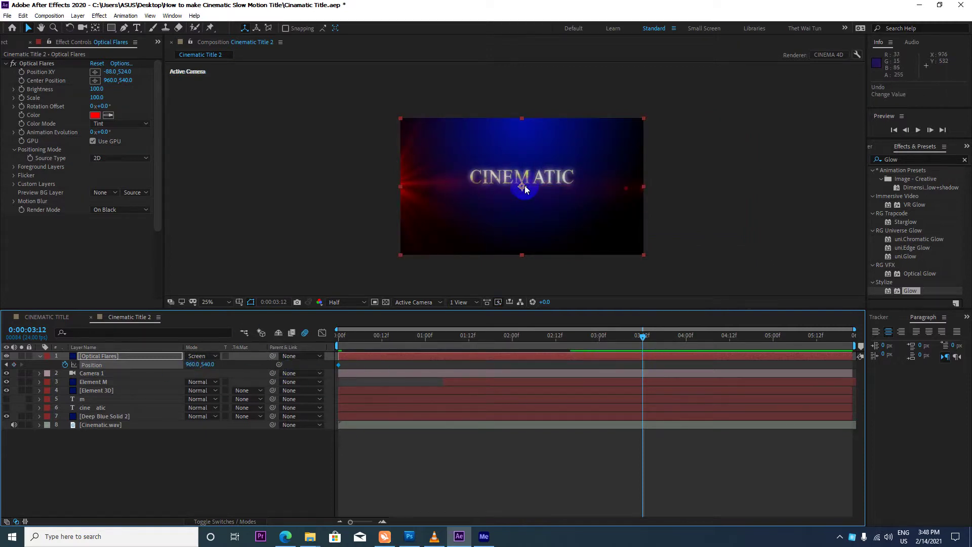
drag(523, 188, 576, 188)
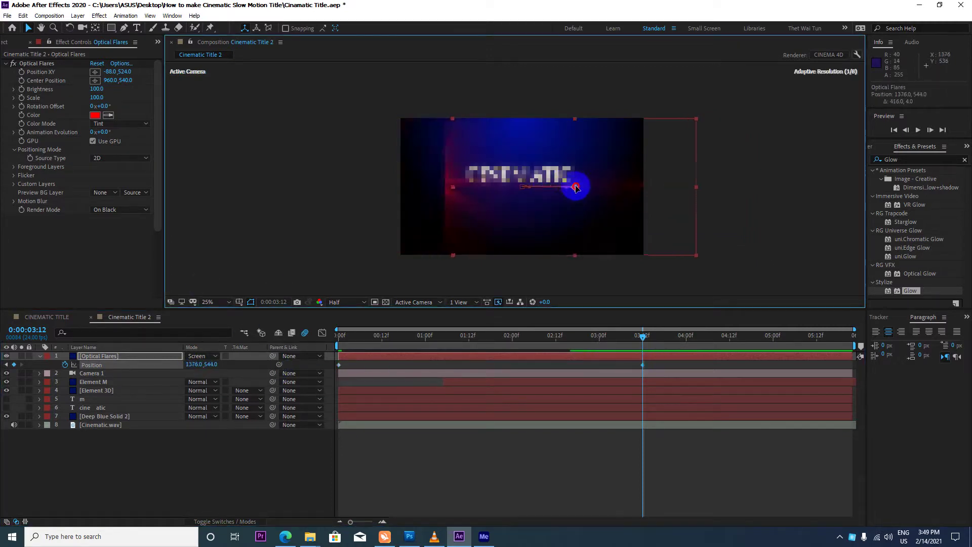
key(ctrl+z)
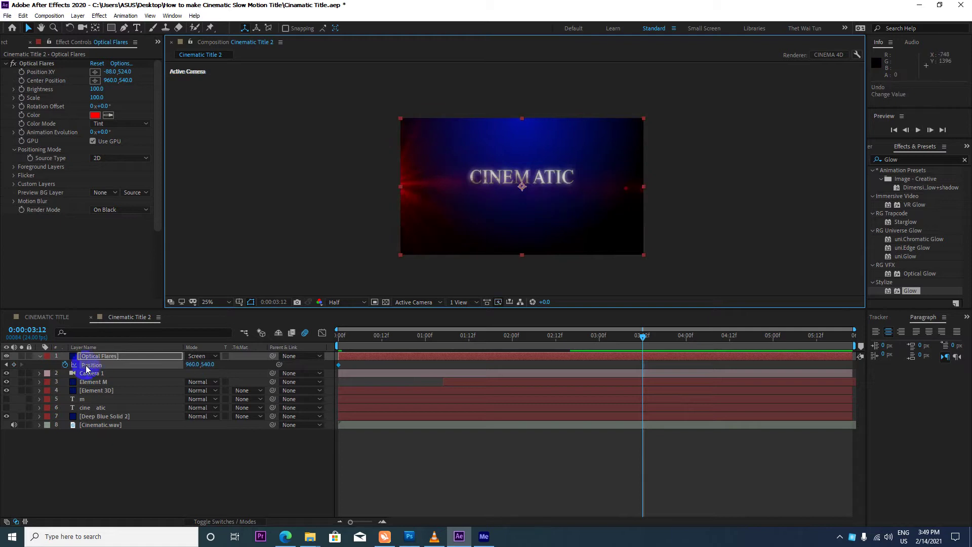
drag(208, 364, 317, 356)
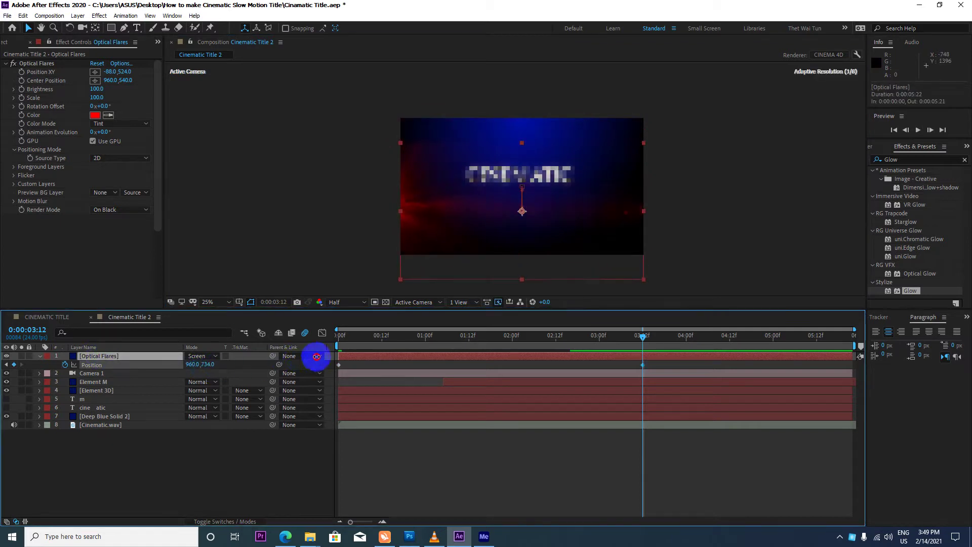
key(ctrl+z)
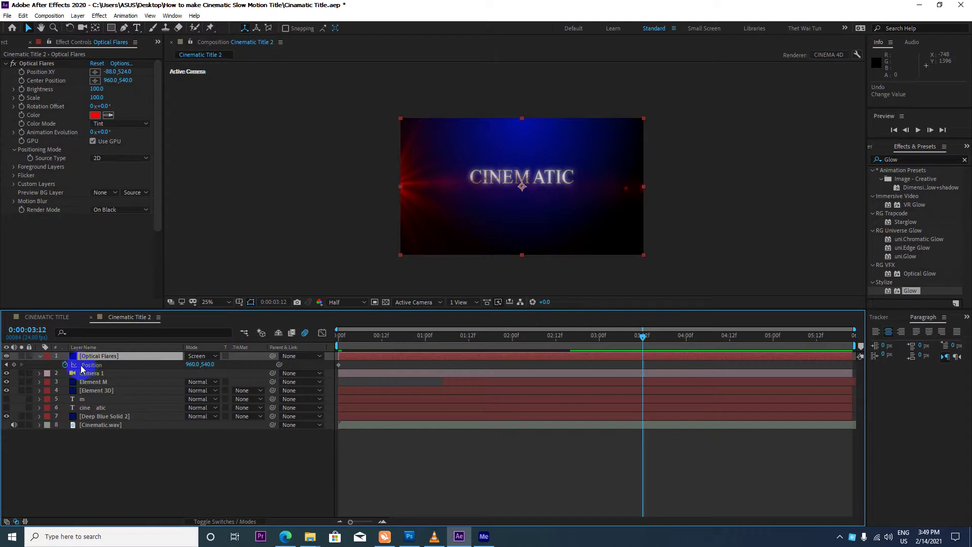
click(88, 448)
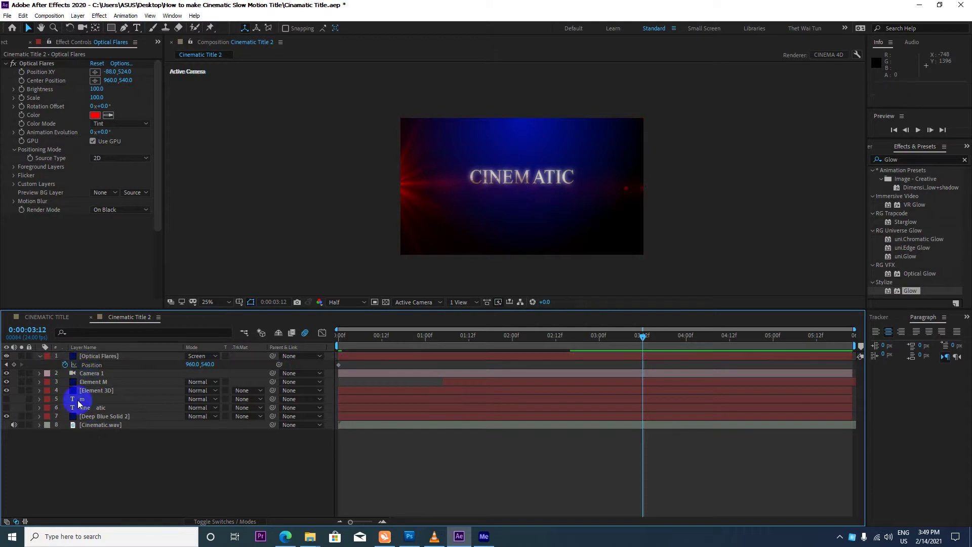
click(64, 364)
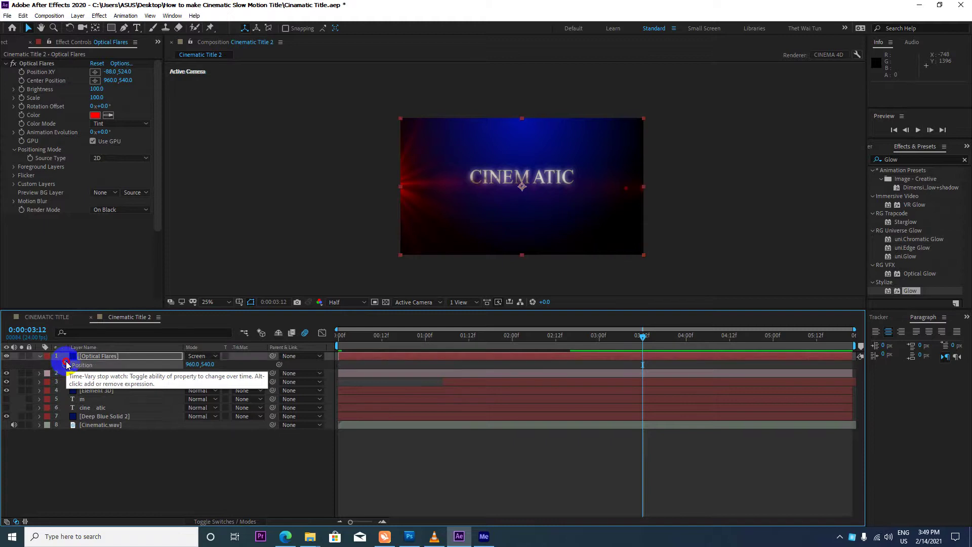
Step: Set the flare's Center Position with its crosshair, testing spots across the comp
drag(360, 331, 277, 326)
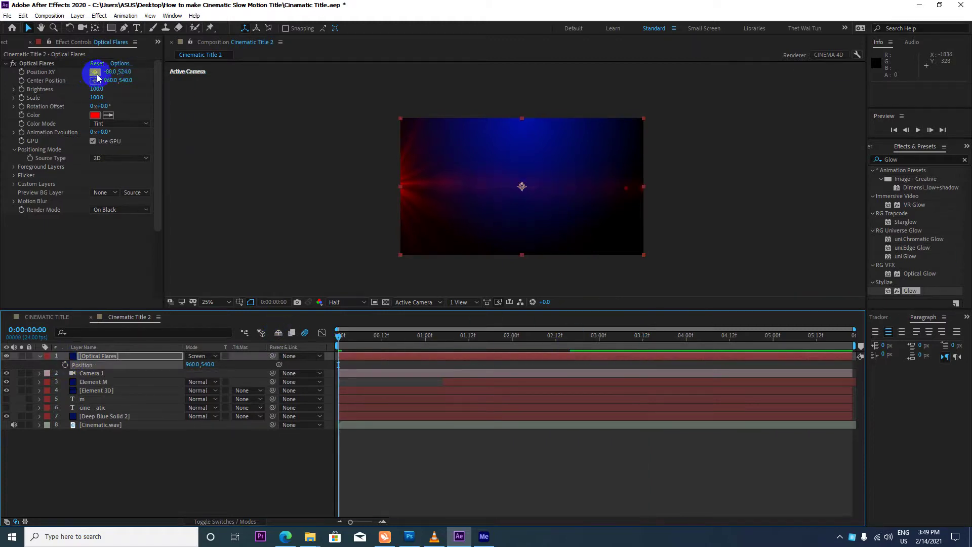
click(94, 80)
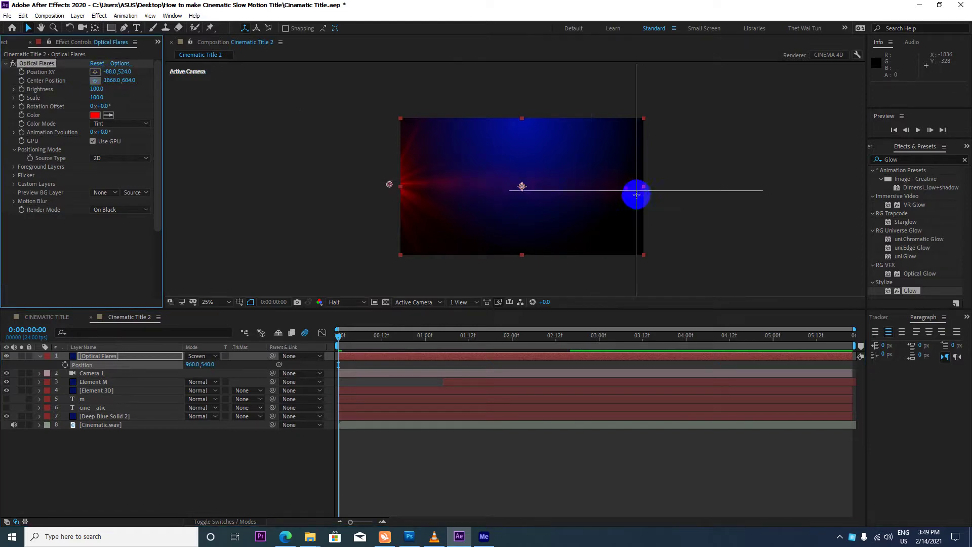
click(596, 192)
drag(596, 192, 653, 184)
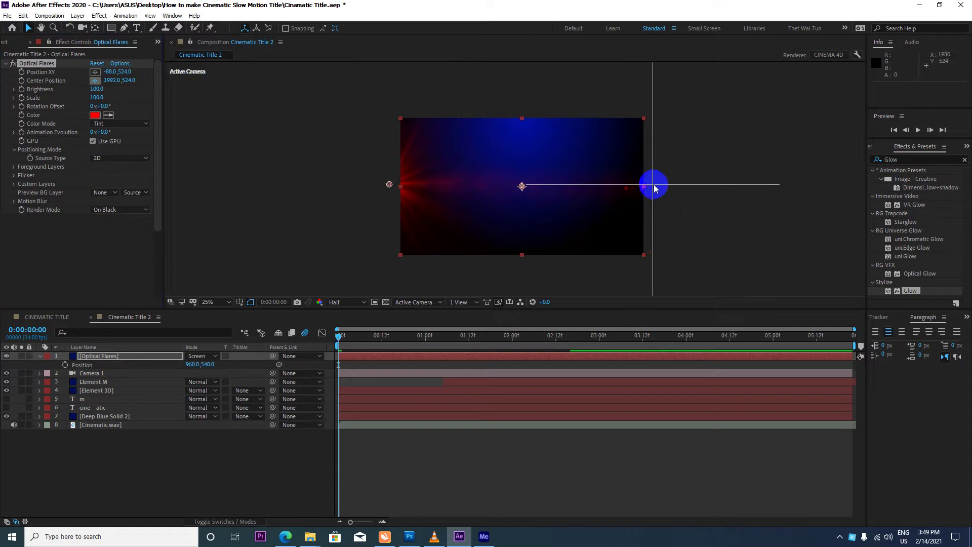
drag(400, 188, 656, 185)
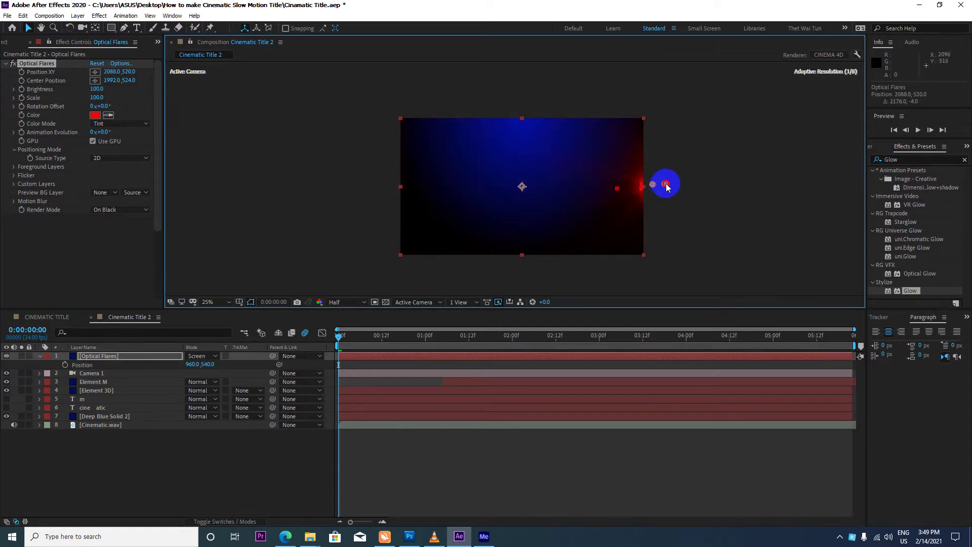
drag(666, 187, 400, 186)
Step: Keyframe the flare at the left edge (-4, 540) at 0:00 and right edge (1992, 524) at 0:00:03:12
click(334, 337)
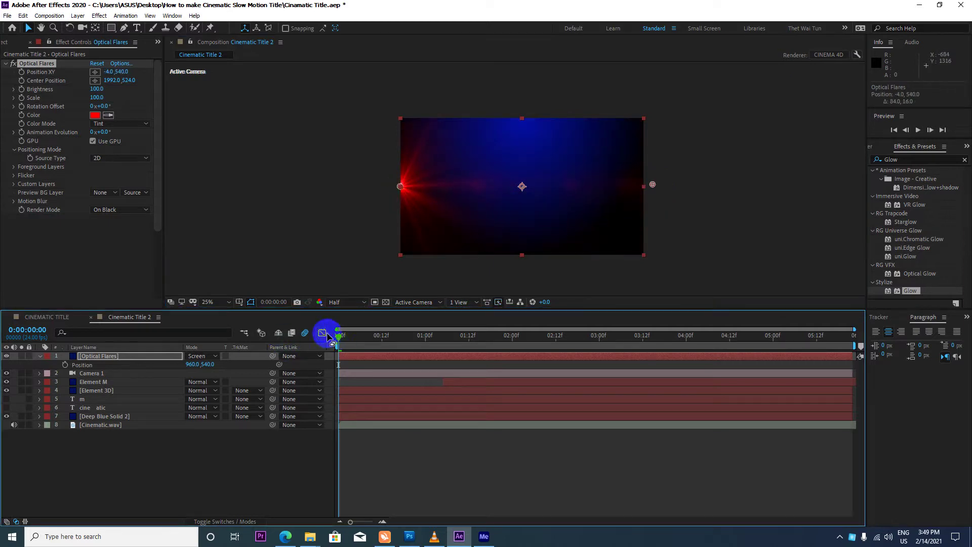
click(23, 73)
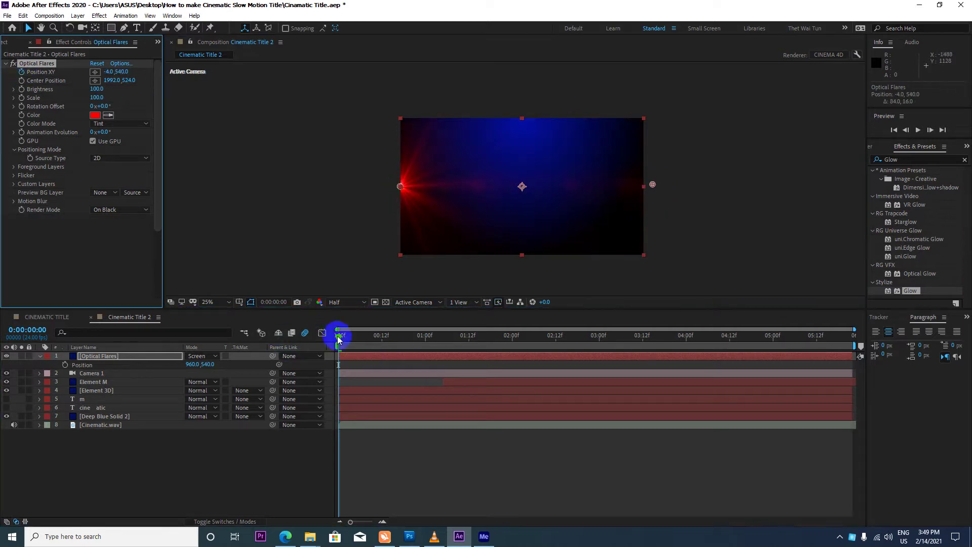
drag(337, 336, 643, 343)
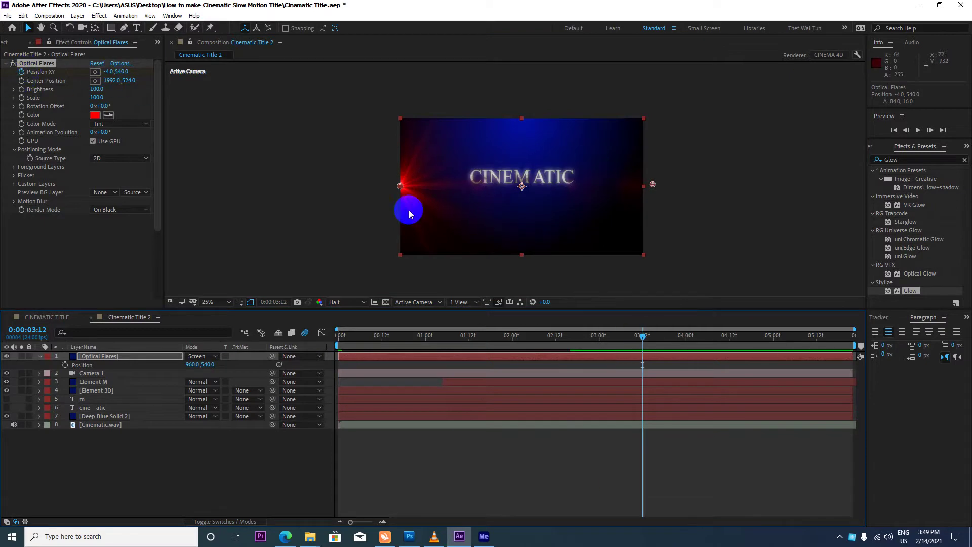
mouse_move(399, 185)
mouse_down()
mouse_move(457, 194)
mouse_move(653, 184)
mouse_up()
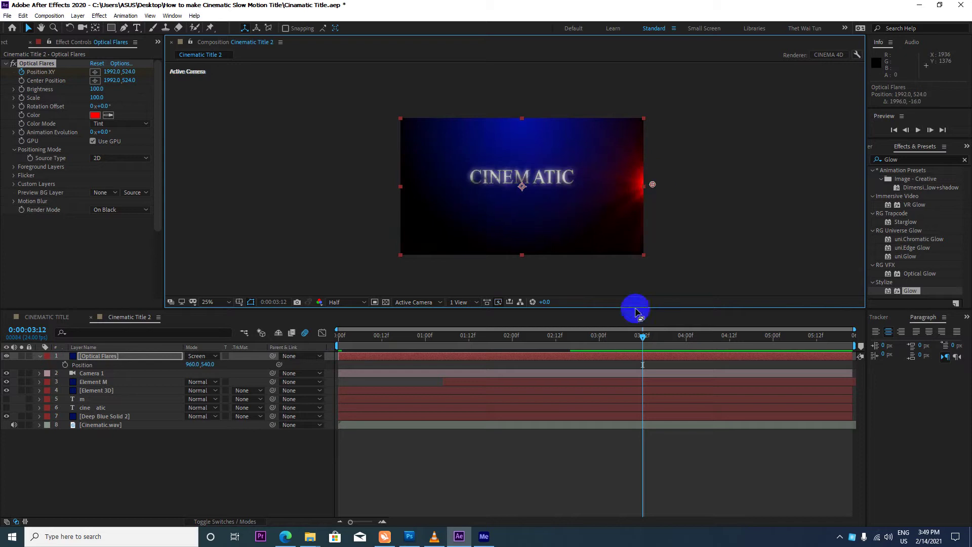
click(642, 335)
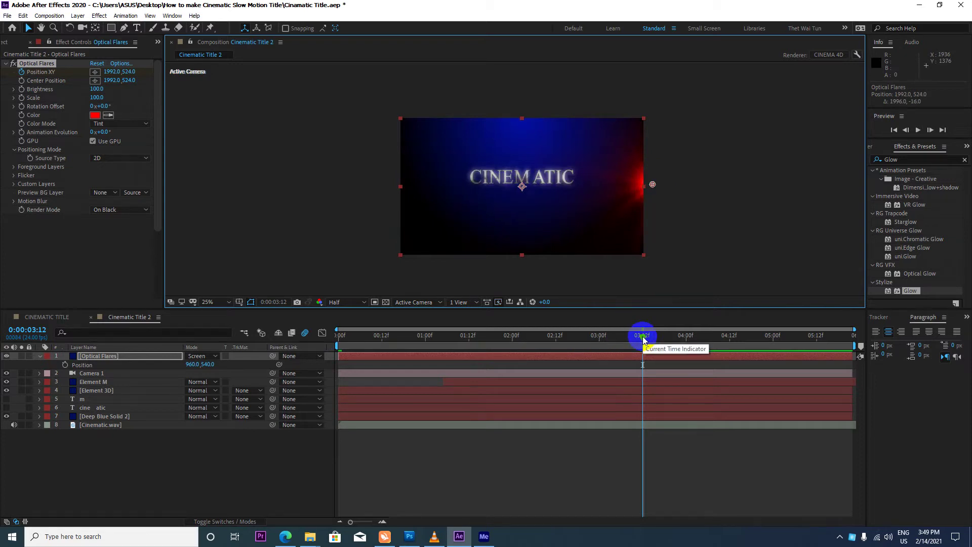
drag(642, 335, 335, 344)
Step: Preview the flare sweep, then drag the Optical Flares layer below Element 3D into fourth place
key(space)
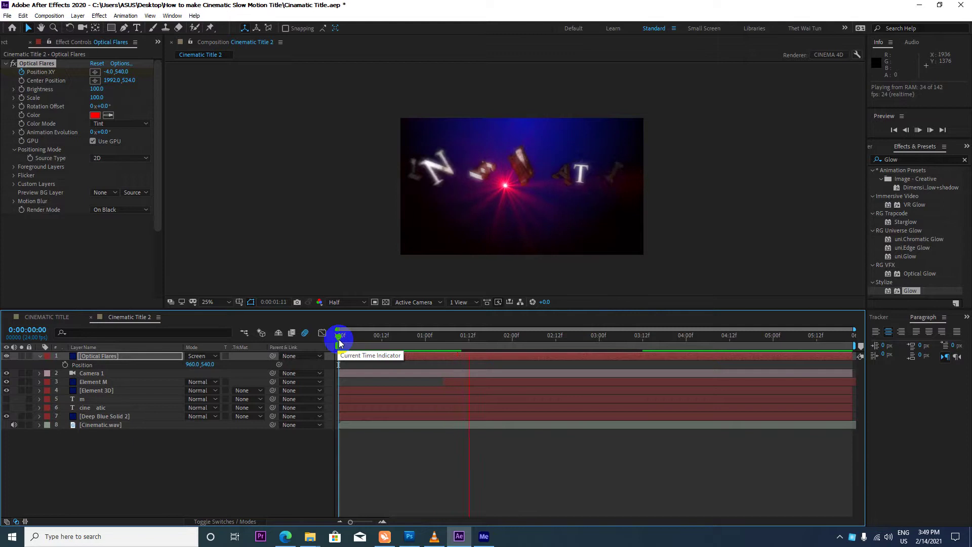
key(space)
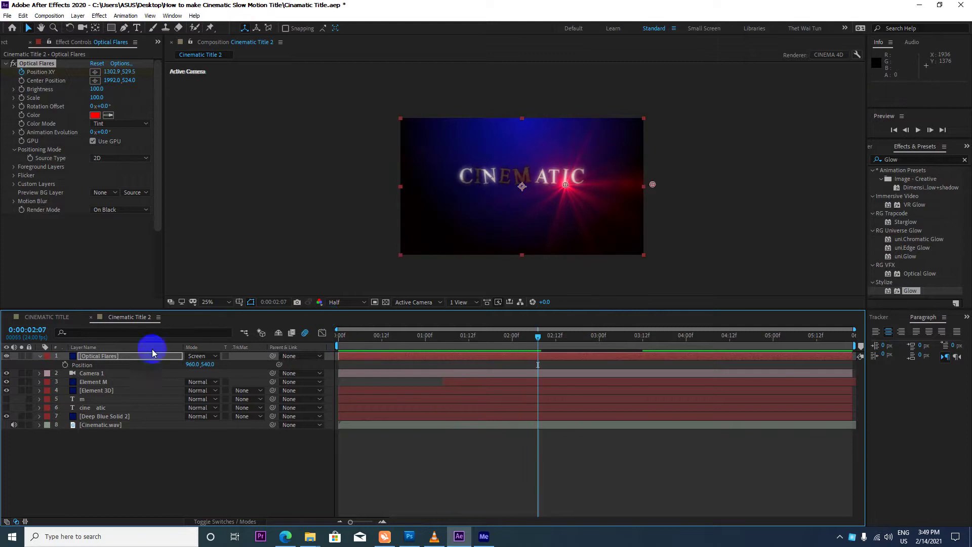
click(109, 356)
key(period)
key(period)
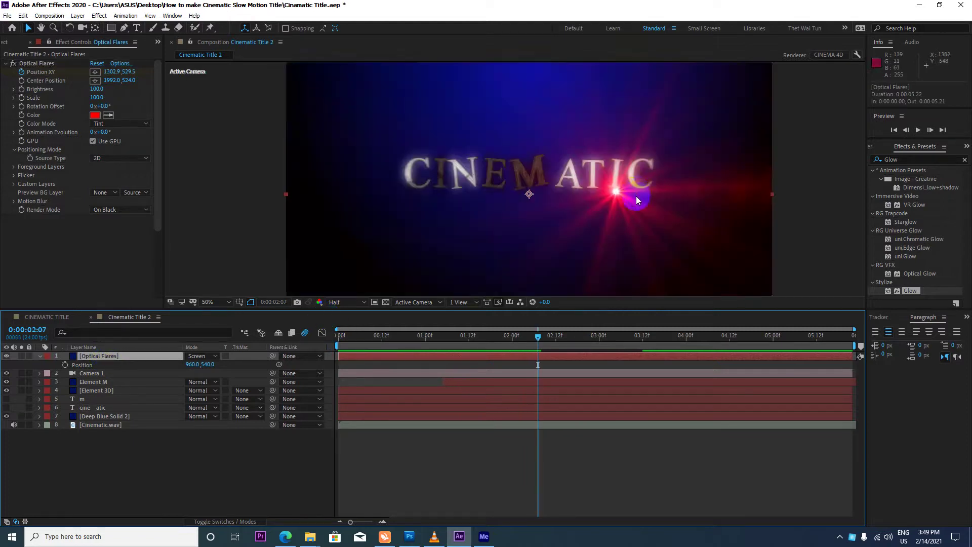
key(period)
key(period)
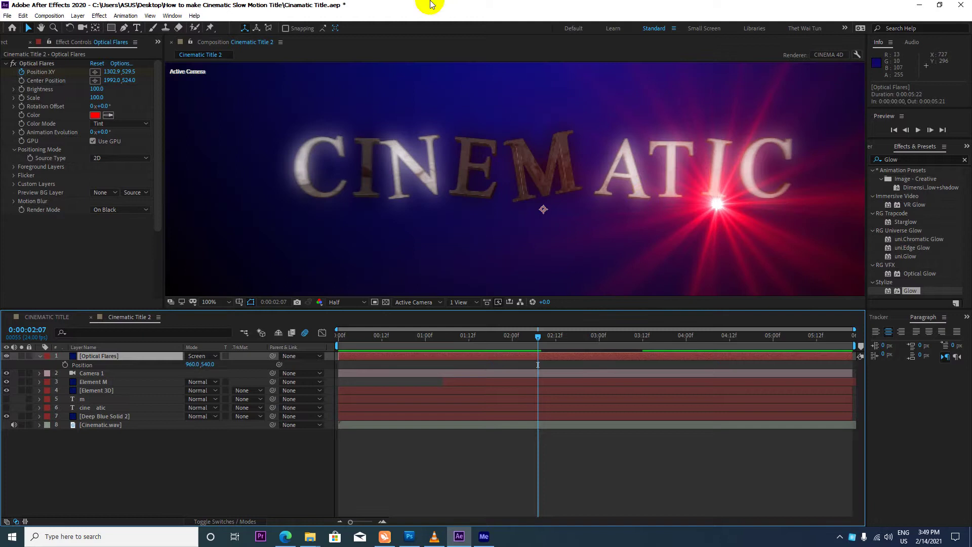
click(28, 488)
drag(105, 357, 107, 398)
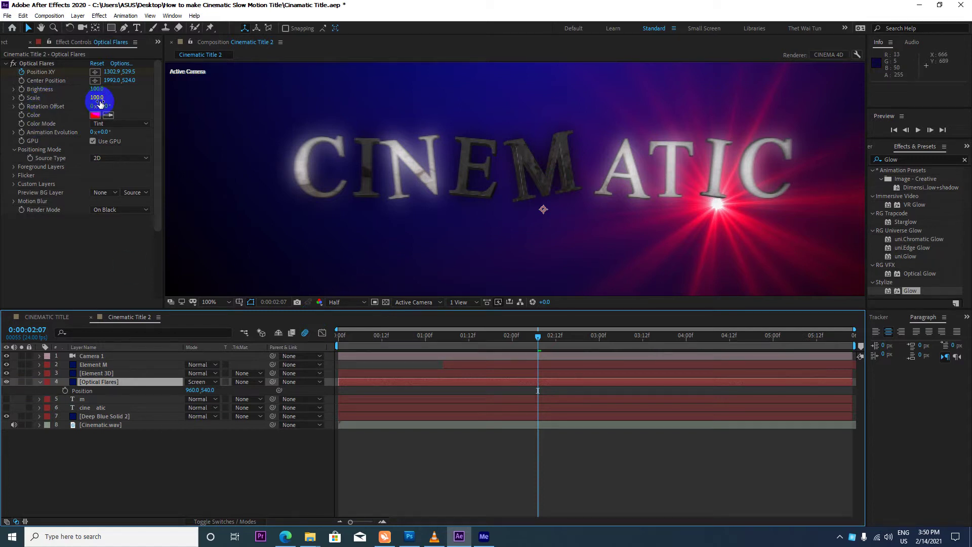
Step: Scrub the flare Scale up to 700, select the Optical Flares layer and return to 0:00
drag(98, 99, 142, 109)
scroll(530, 133, down, 6)
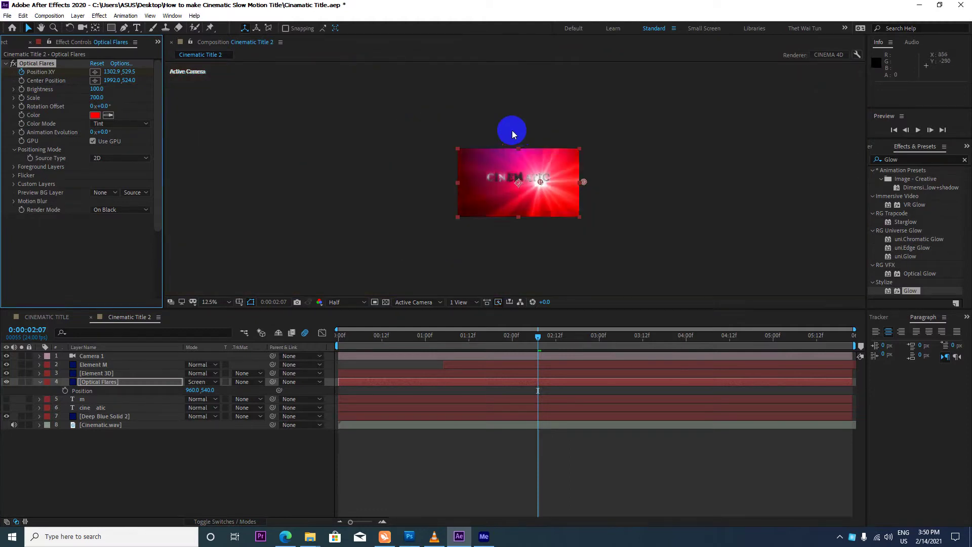
scroll(511, 129, up, 1)
click(99, 383)
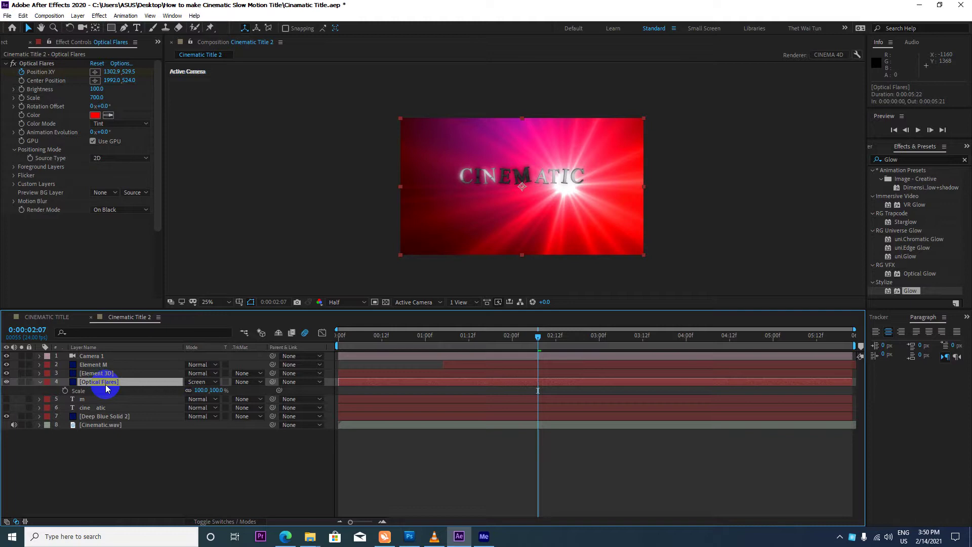
drag(537, 337, 297, 347)
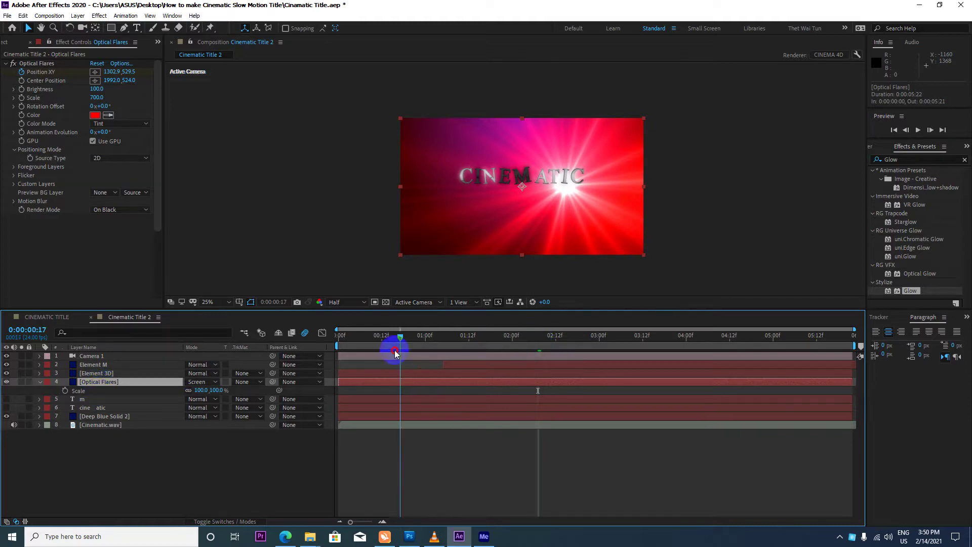
key(comma)
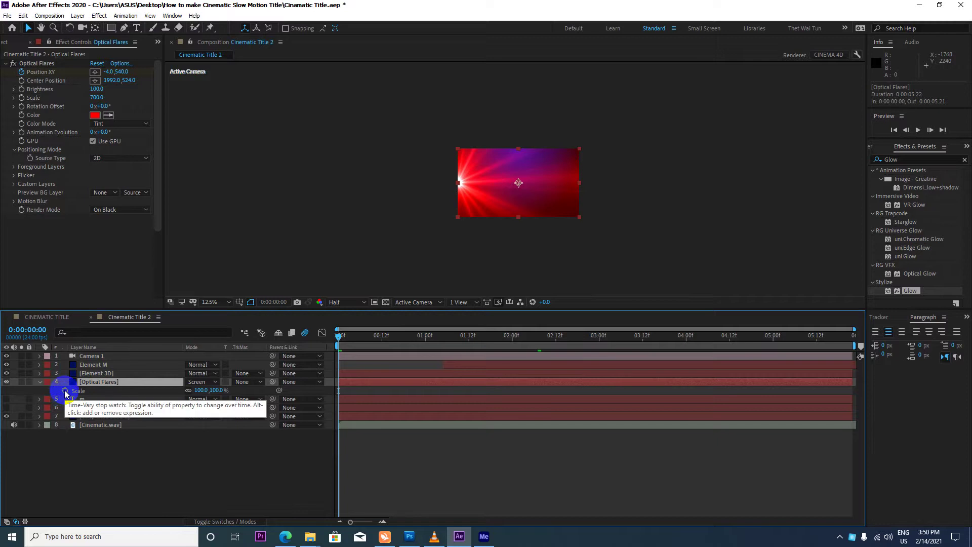
Step: Add the expression wiggle(8,20) to the Optical Flares layer's Scale and preview the flicker
alt+click(65, 391)
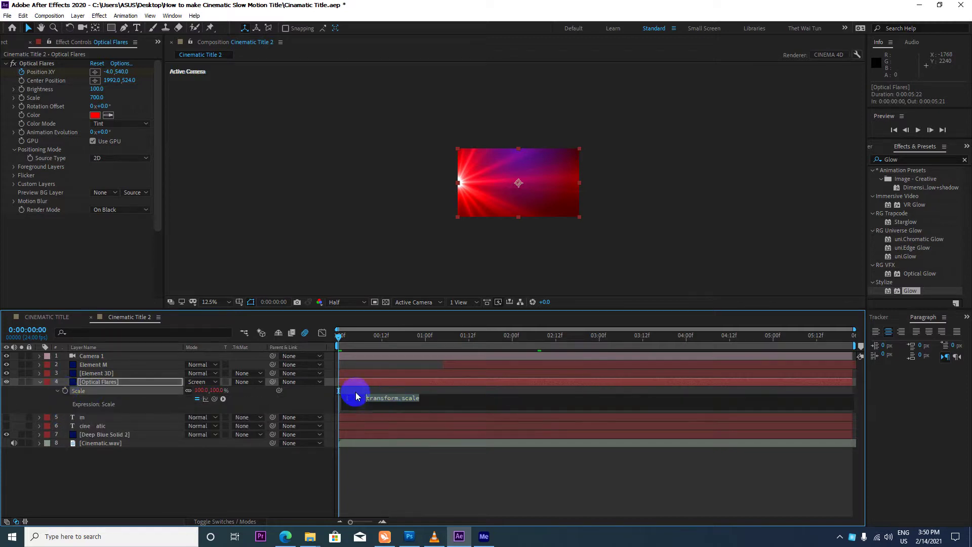
text(wig)
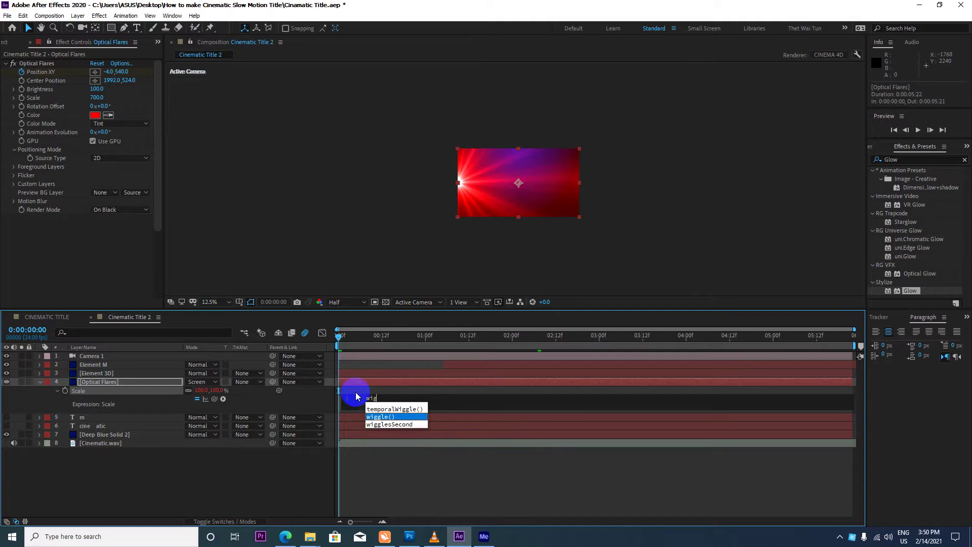
text(gle)
key(Return)
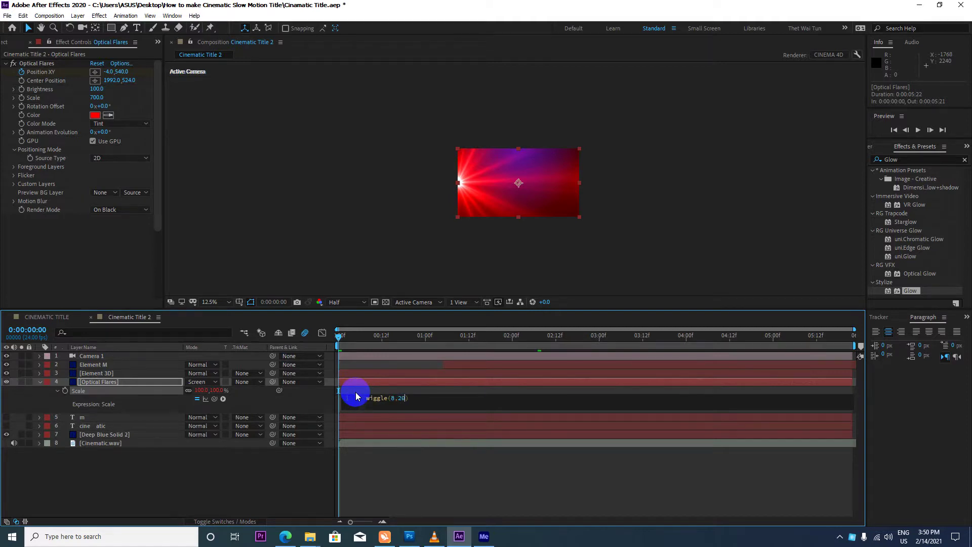
click(351, 336)
key(space)
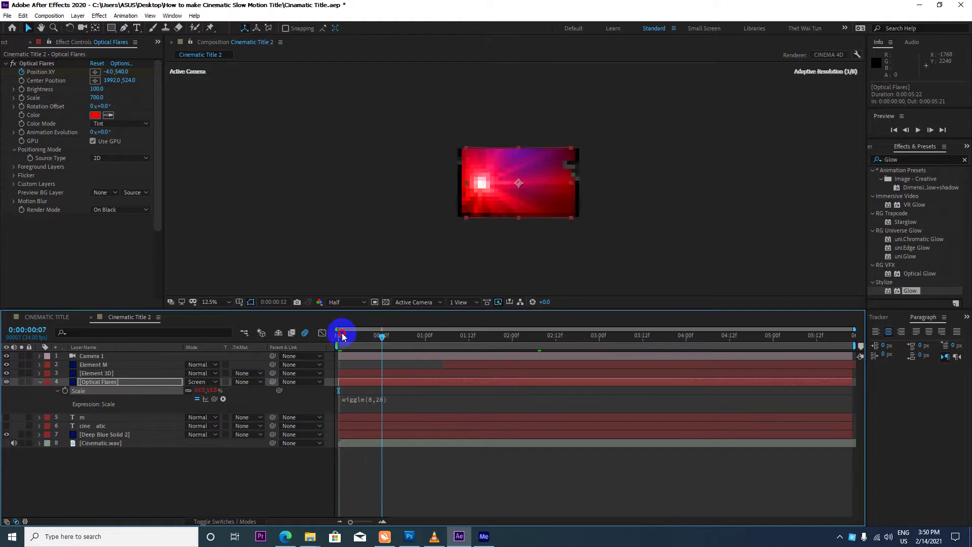
key(space)
key(space)
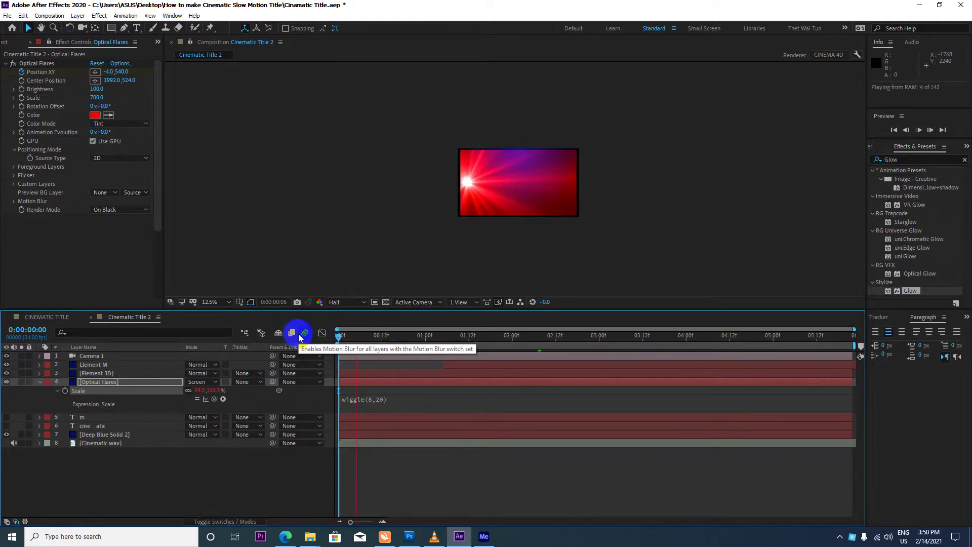
Step: Stop the preview and recolour the flare bright red, briefly trying Multiply colour mode
click(515, 202)
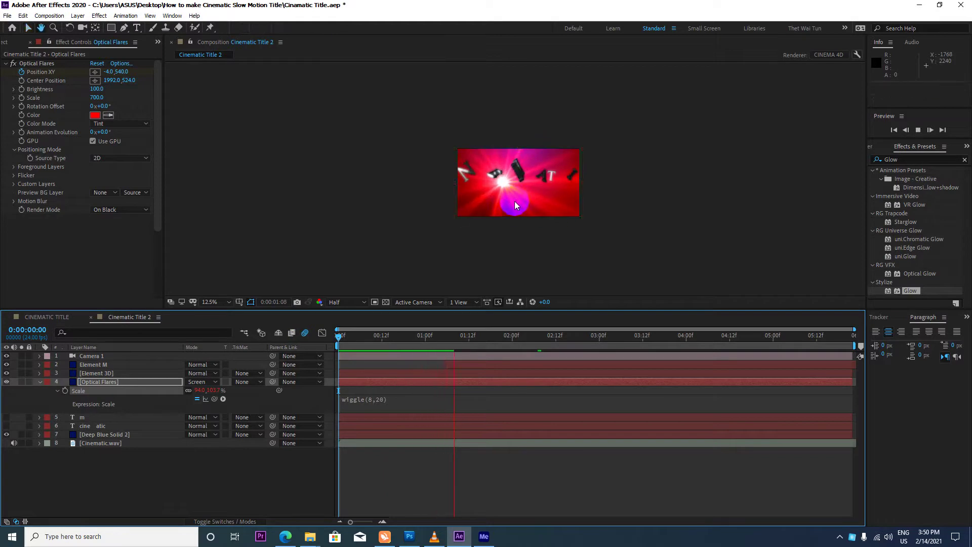
click(121, 126)
click(124, 148)
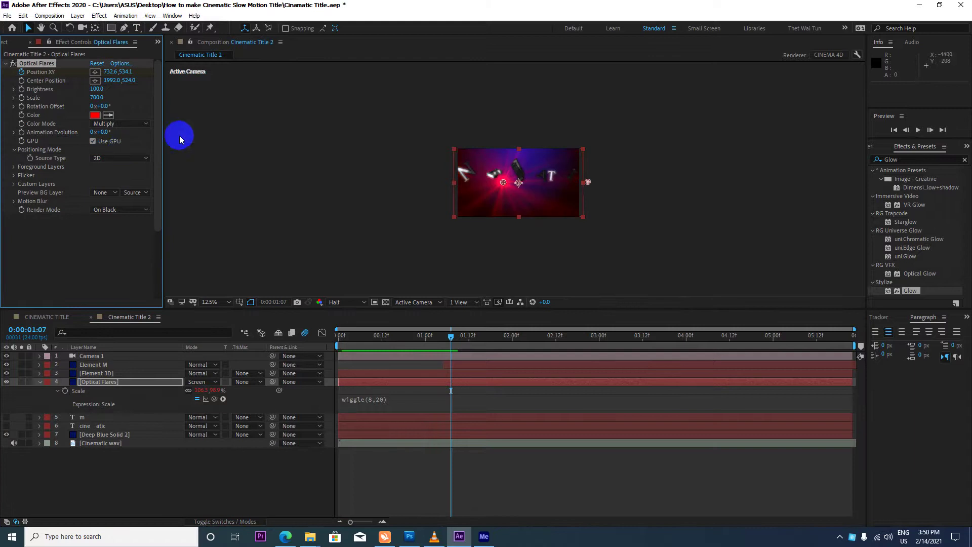
key(period)
key(period)
key(comma)
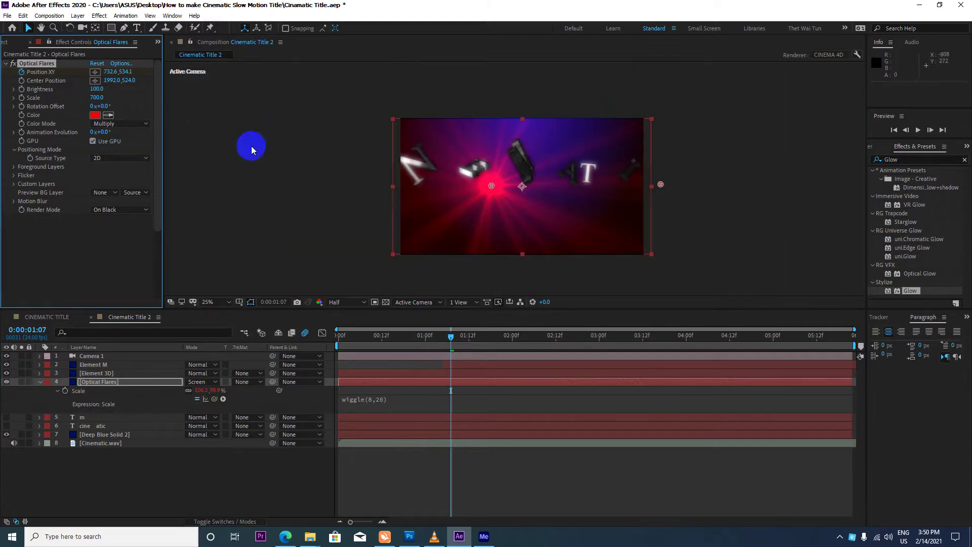
click(95, 115)
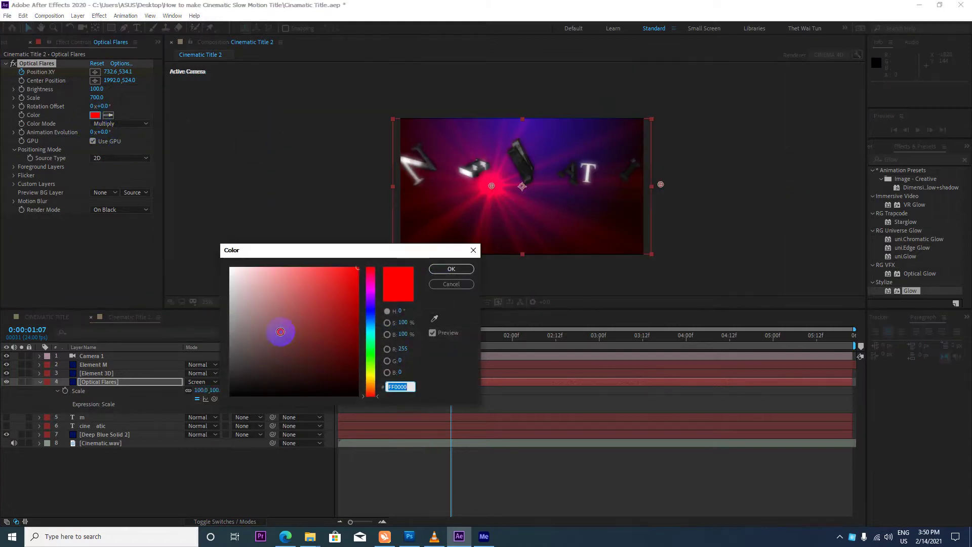
click(231, 297)
click(321, 288)
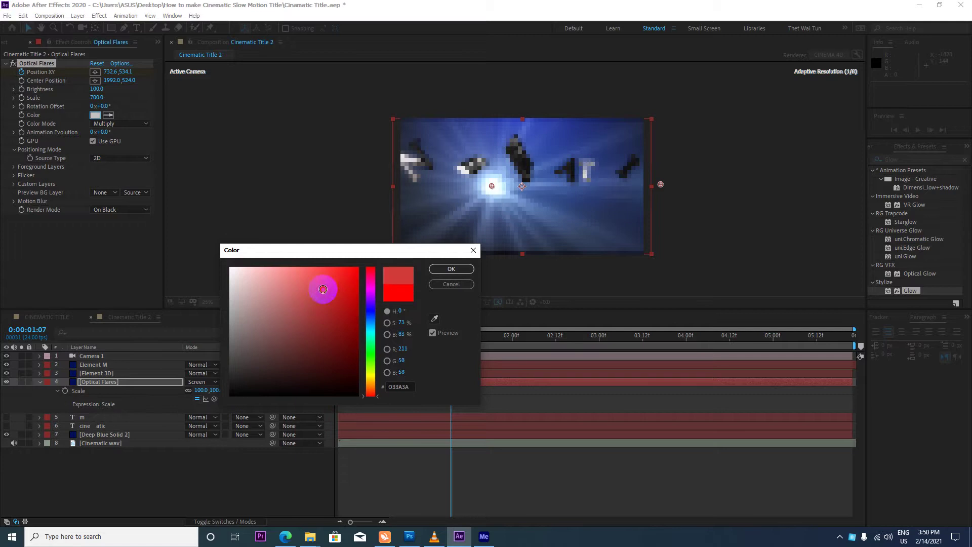
click(451, 268)
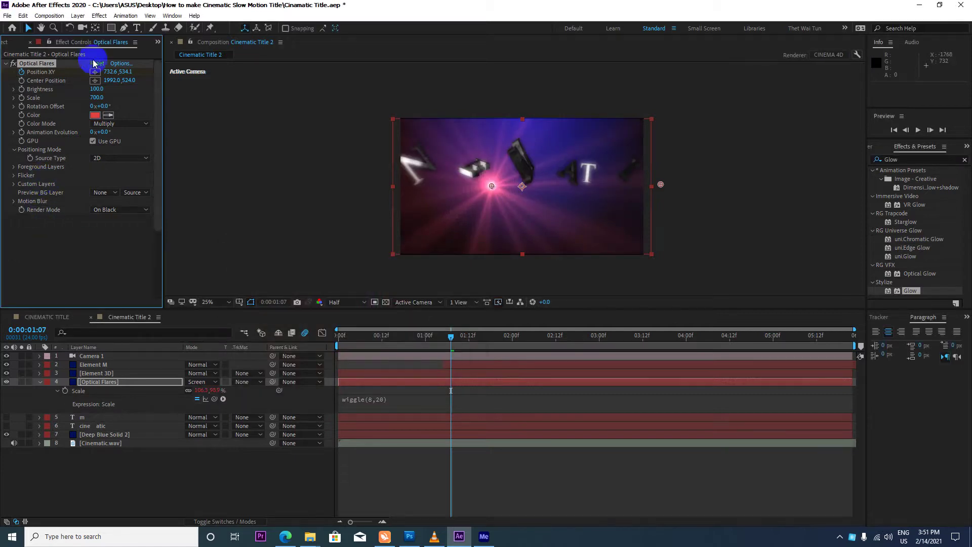
Step: Set the flare Brightness to 40 and its Color Mode to Tint
click(96, 89)
text(40)
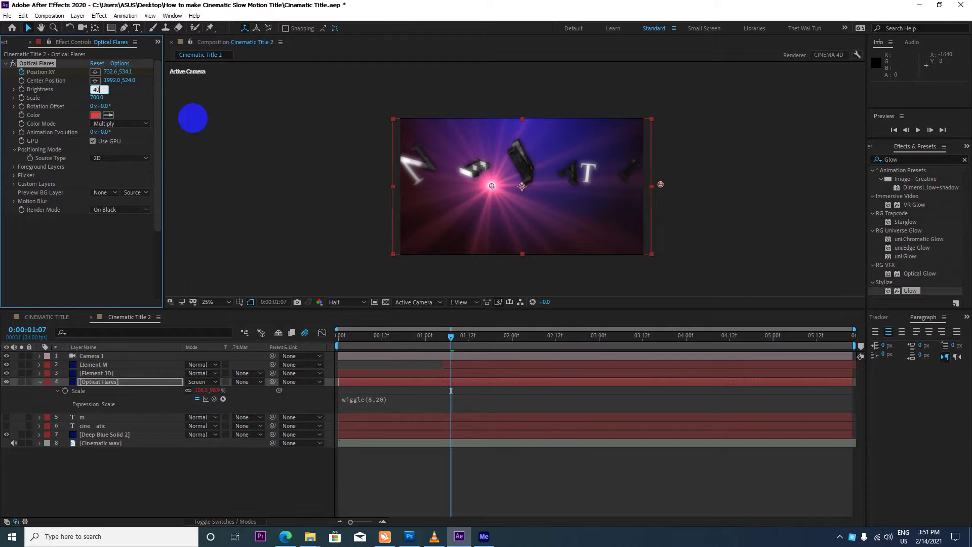
key(Return)
click(121, 123)
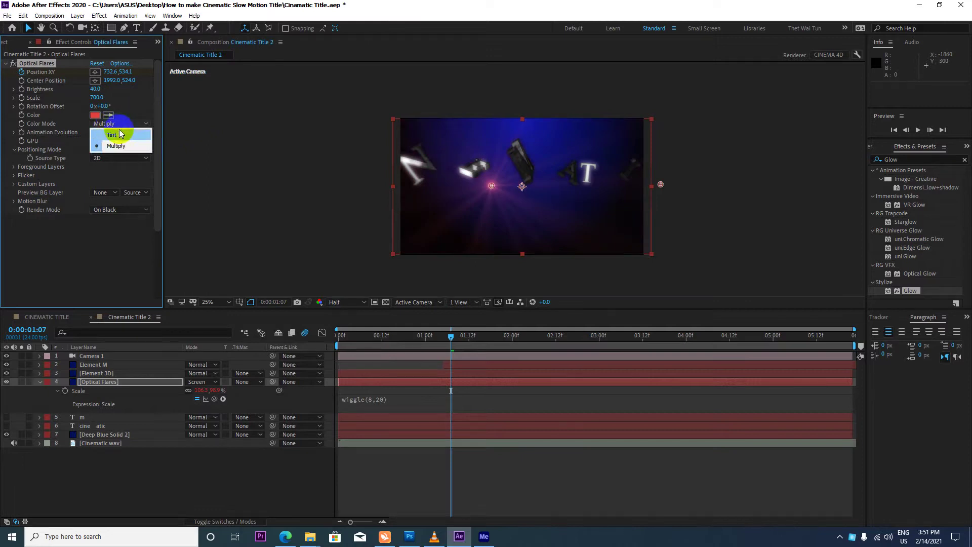
click(120, 134)
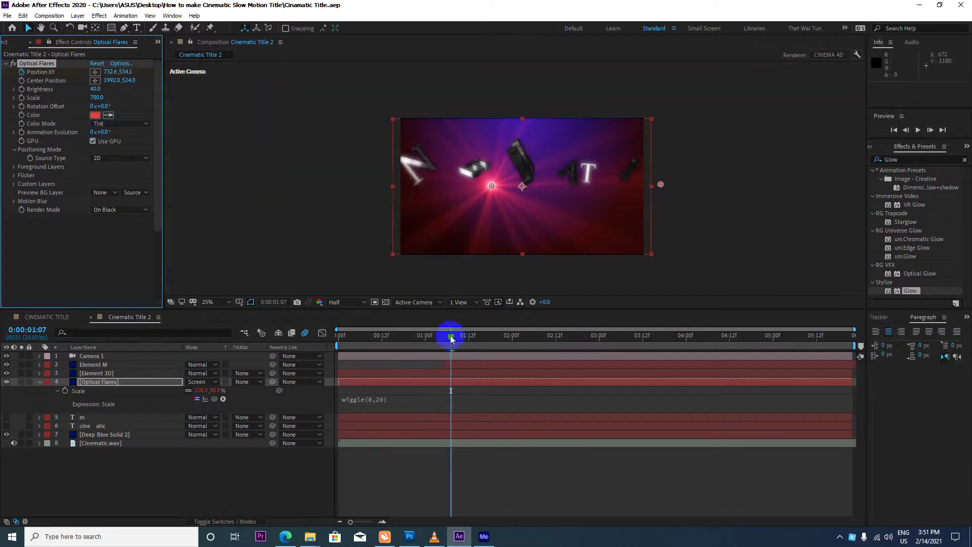
Step: Scale the Optical Flares up to about 152% and RAM-preview it from frame 0
drag(450, 334, 276, 328)
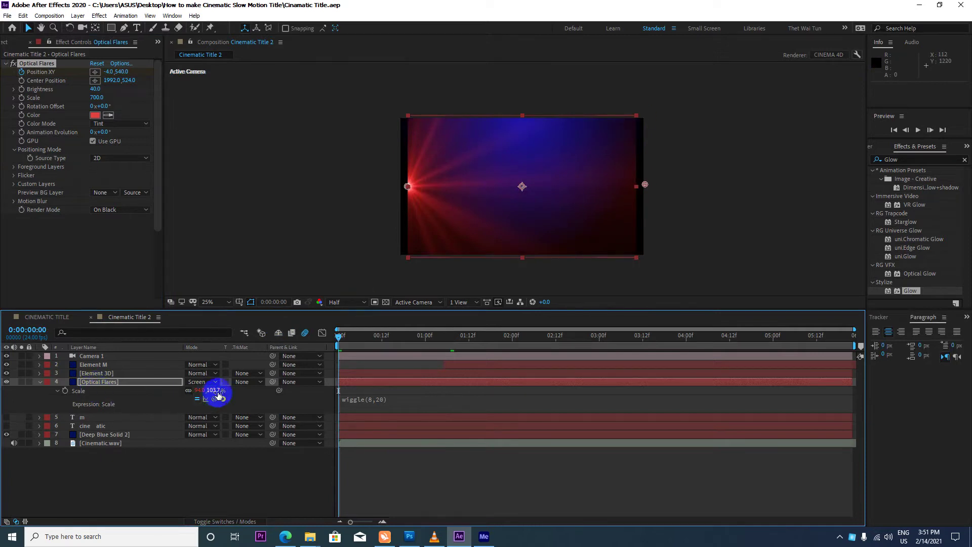
drag(214, 394, 247, 391)
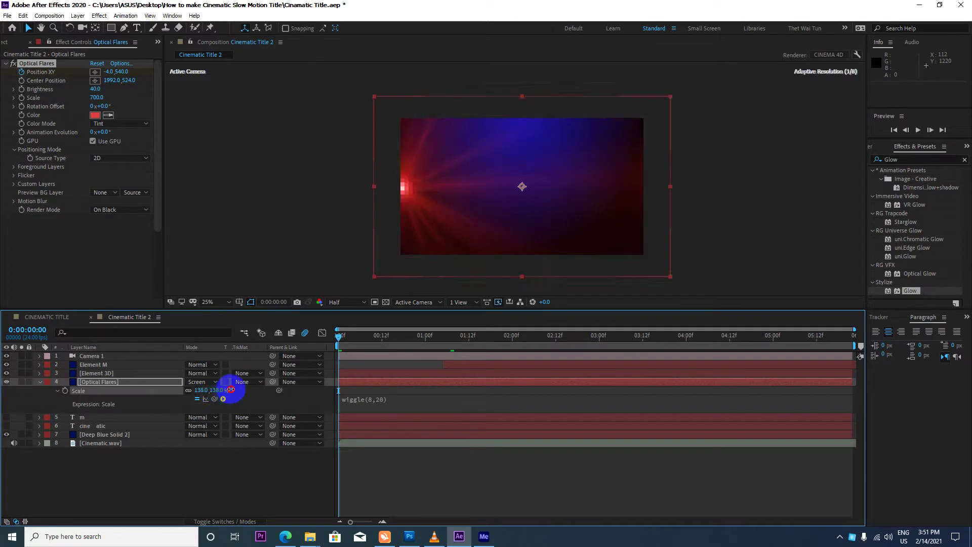
key(space)
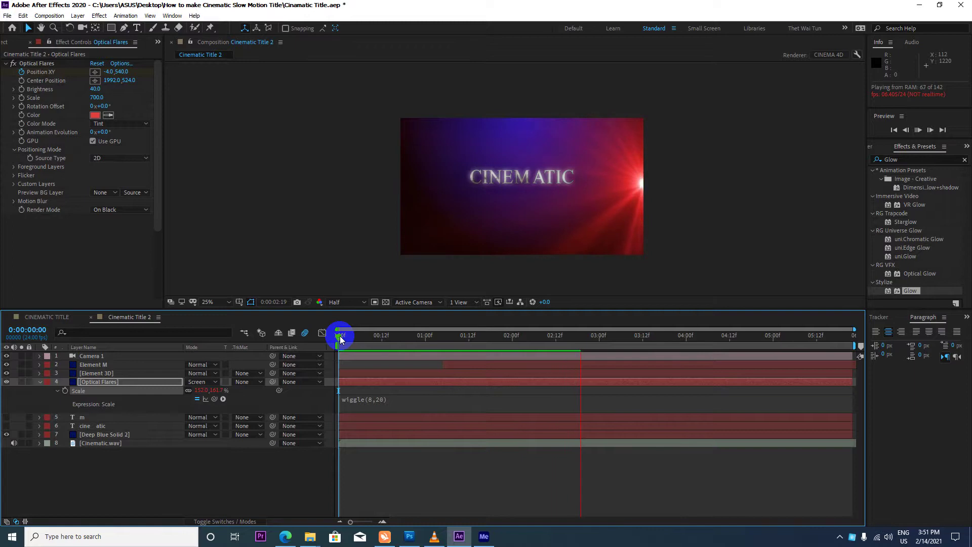
key(space)
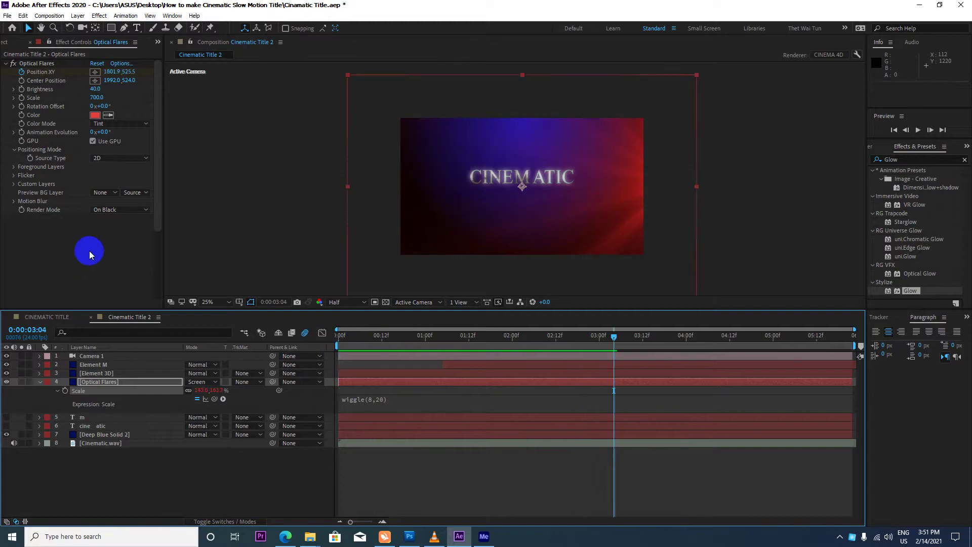
drag(614, 335, 442, 276)
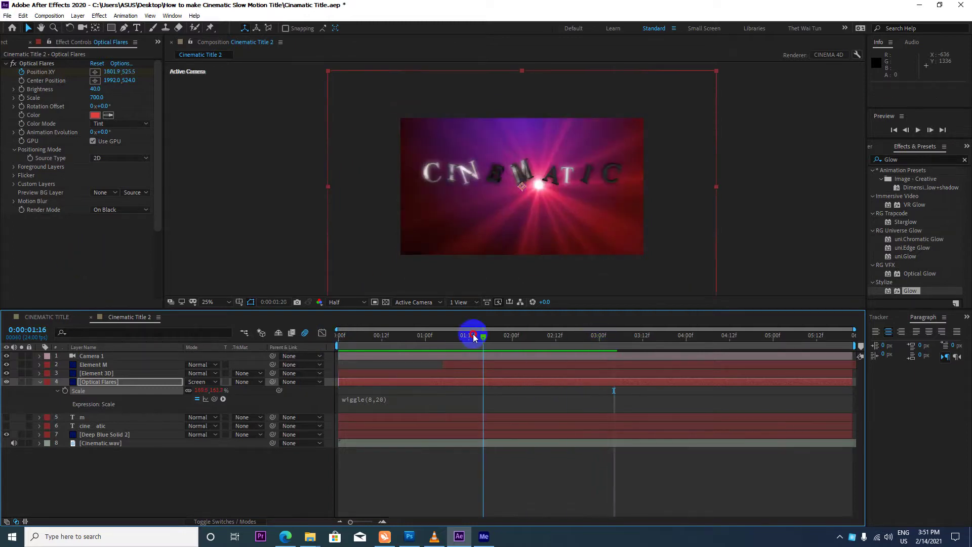
Step: Load the Light > Red Light flare preset and preview the animation
click(121, 63)
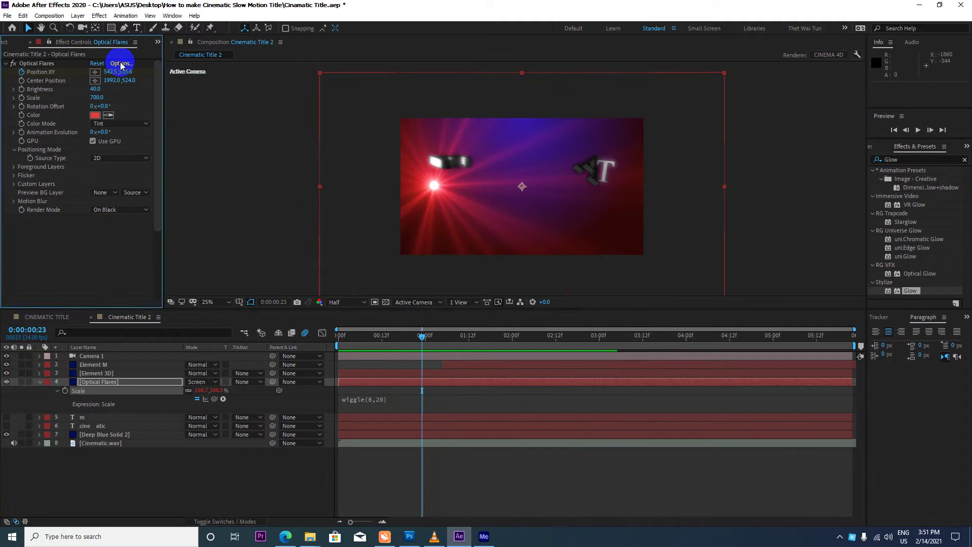
click(493, 295)
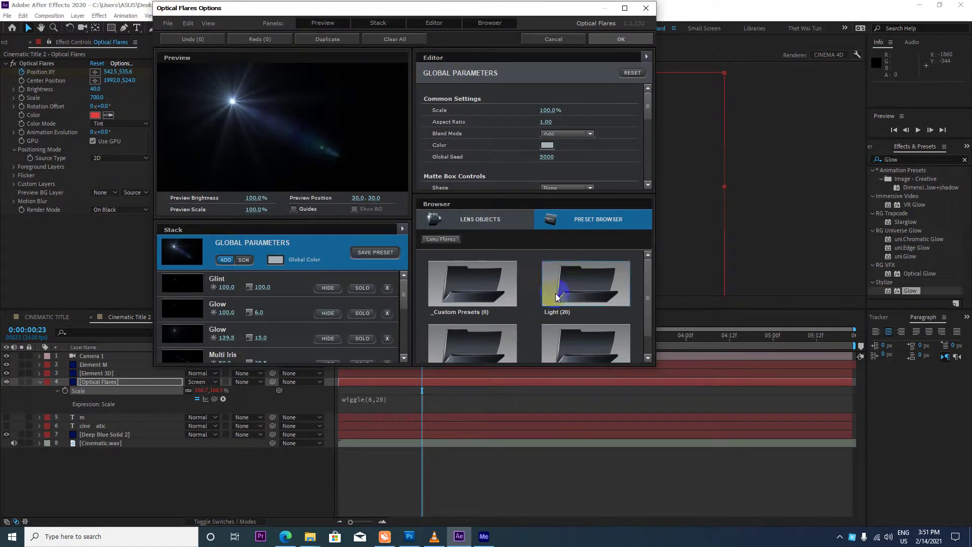
scroll(556, 295, down, 1)
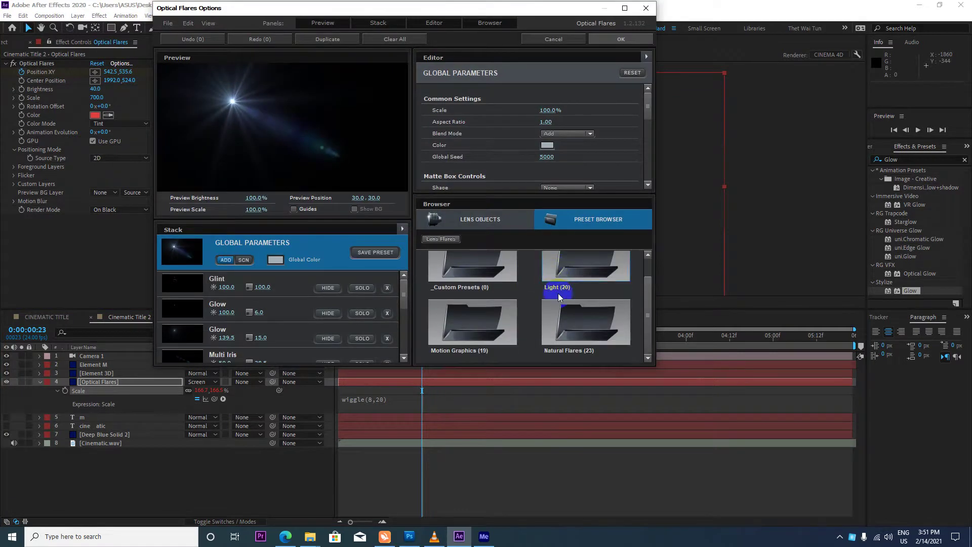
click(625, 9)
double_click(677, 375)
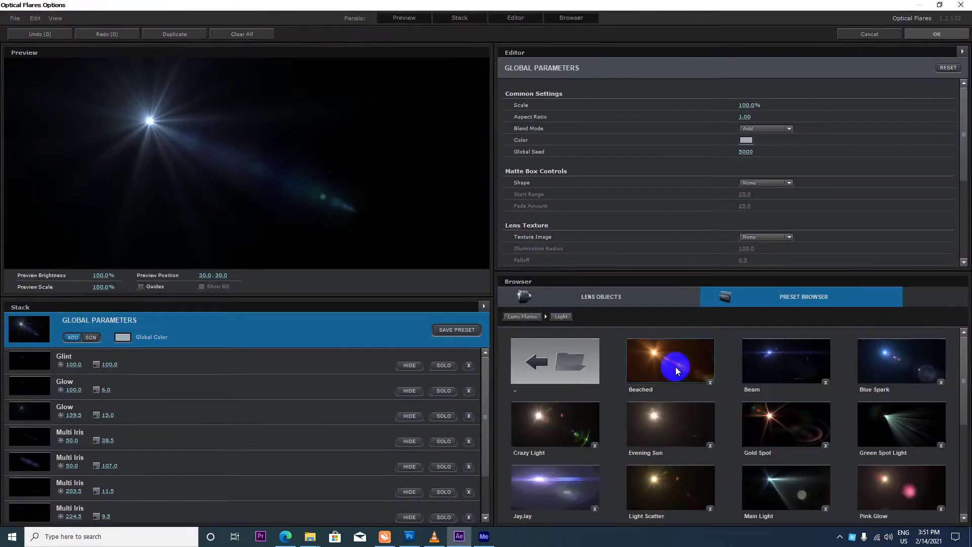
scroll(795, 428, down, 1)
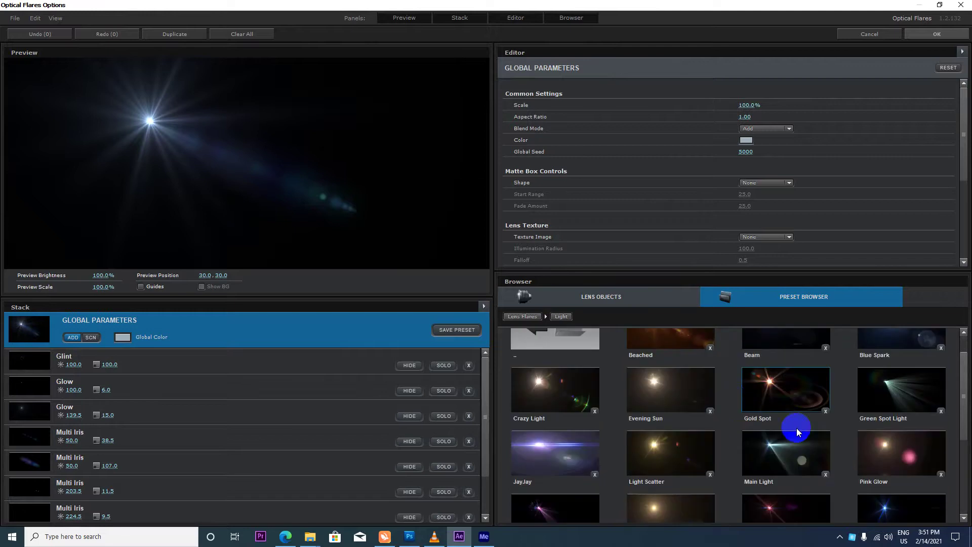
scroll(797, 514, down, 1)
click(785, 483)
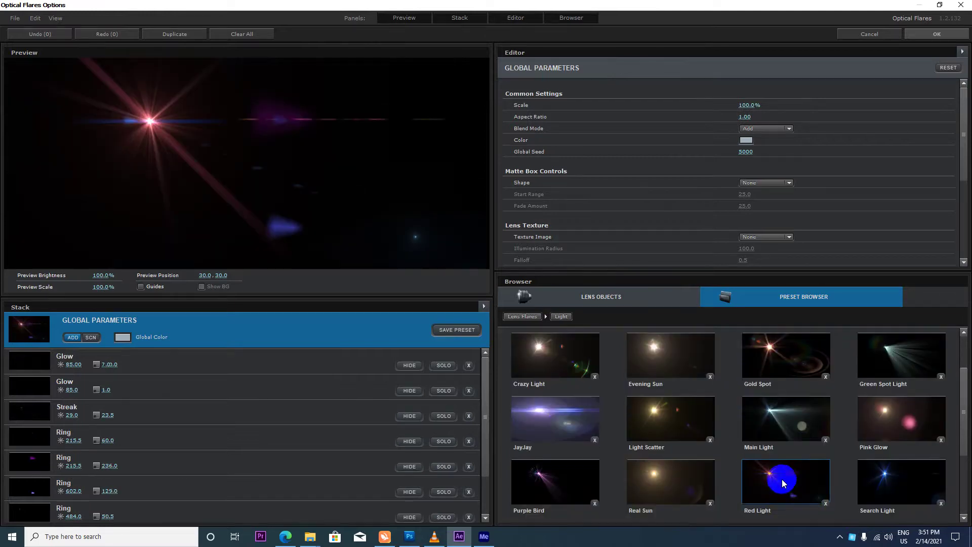
click(950, 36)
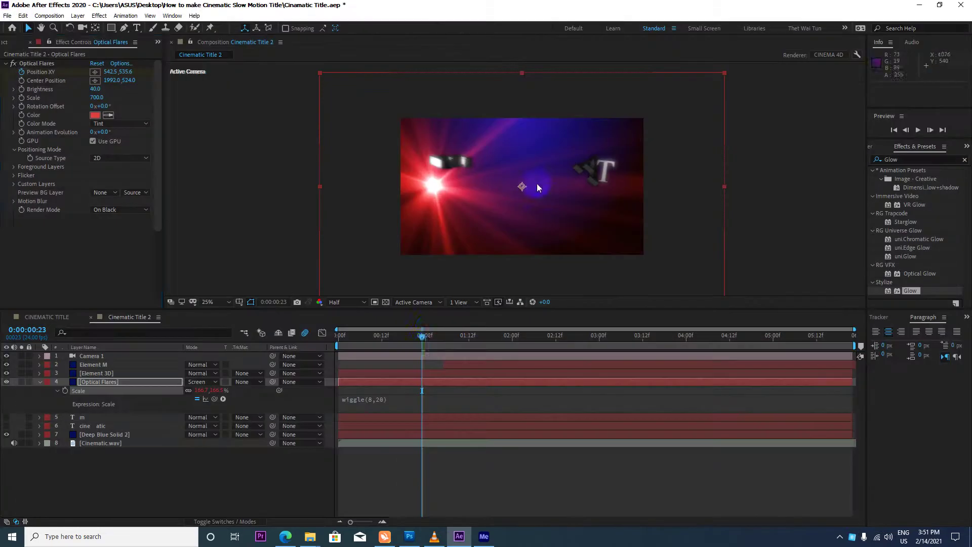
key(space)
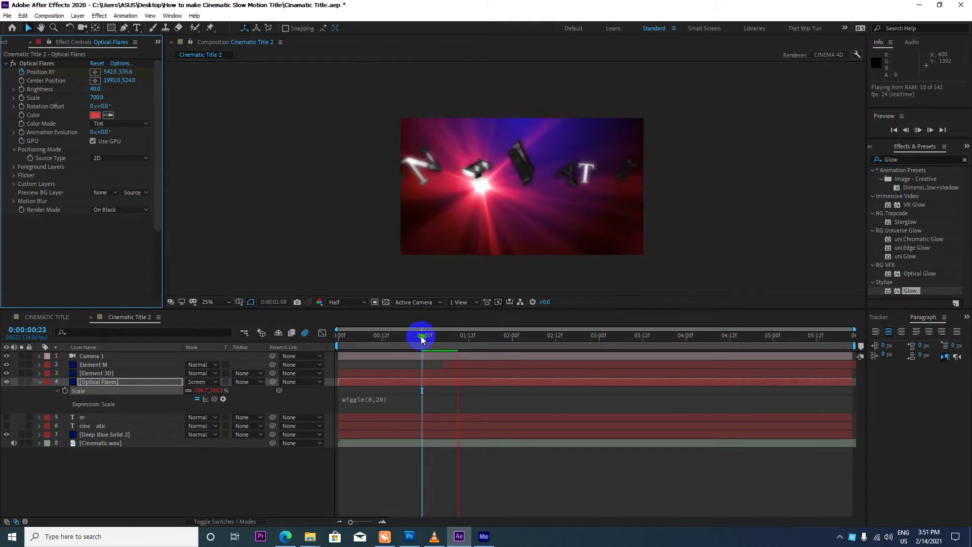
key(space)
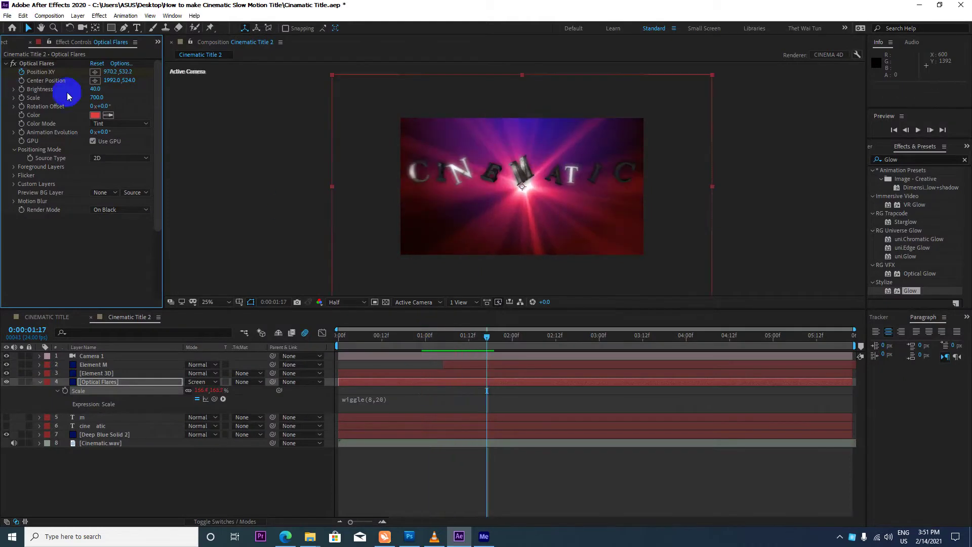
Step: Switch the flare to the Natural Flares > Glint preset
click(121, 64)
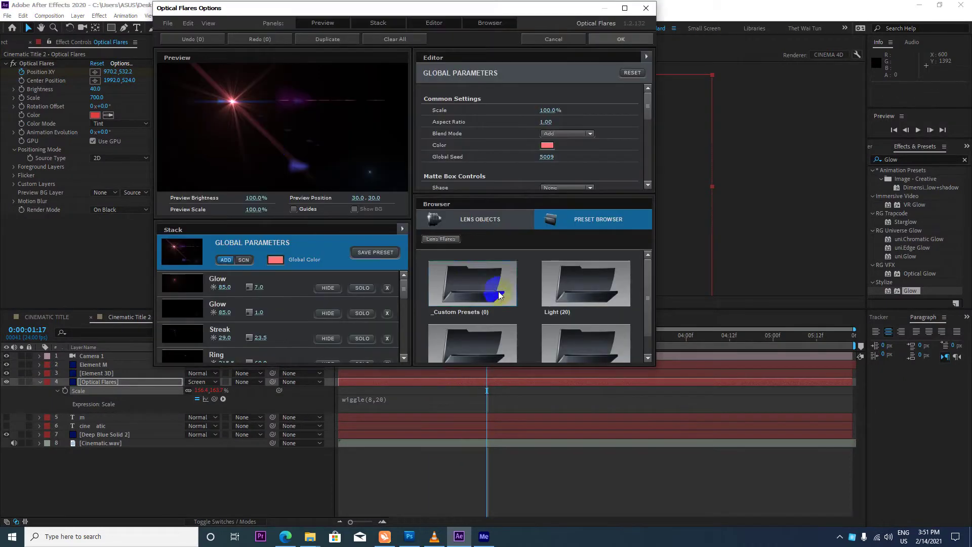
scroll(498, 291, down, 1)
click(575, 322)
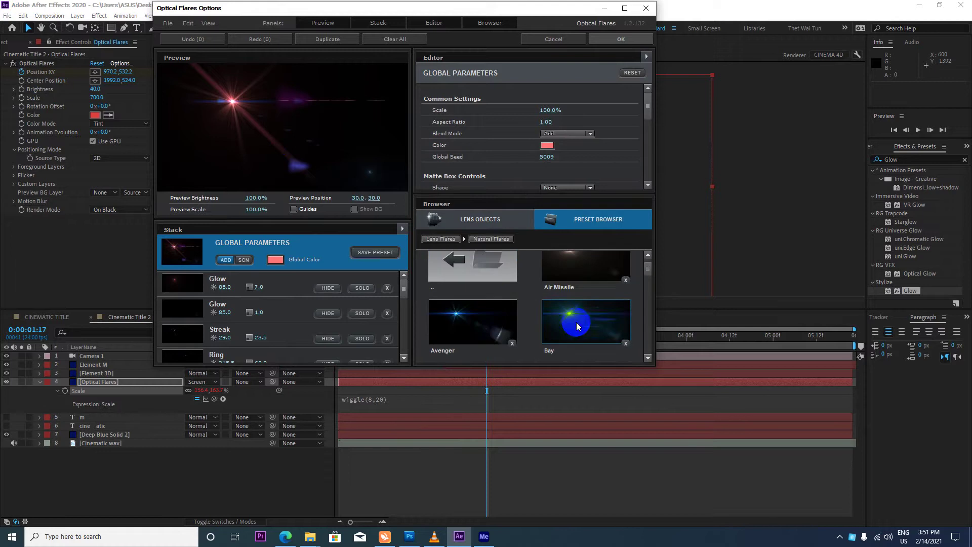
scroll(577, 324, down, 1)
scroll(577, 324, down, 1)
scroll(578, 325, down, 1)
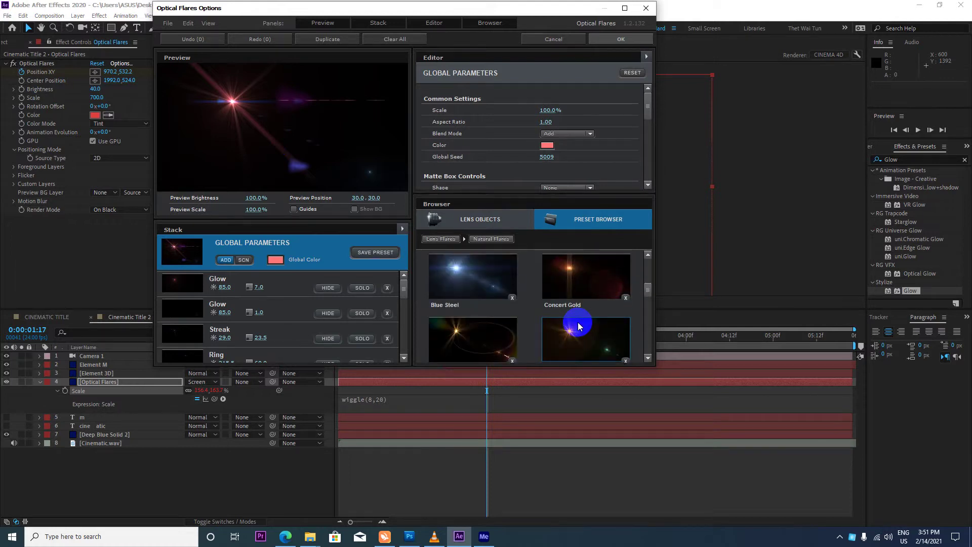
scroll(579, 324, up, 1)
scroll(580, 320, down, 1)
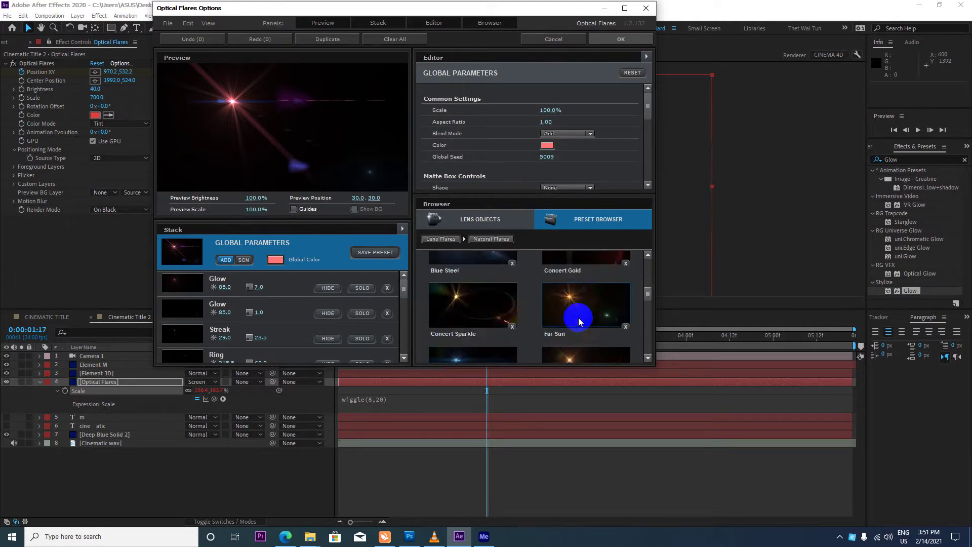
scroll(579, 320, down, 2)
scroll(581, 322, down, 1)
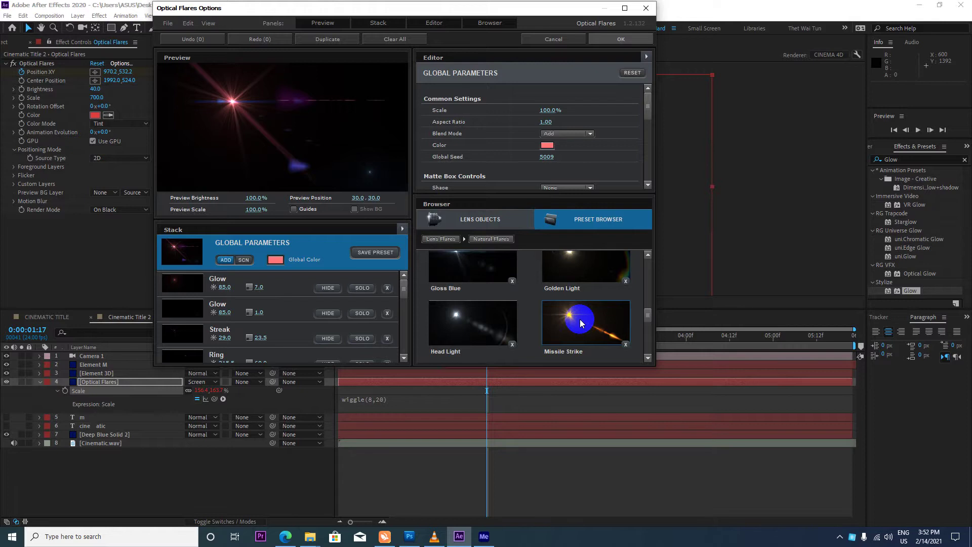
scroll(581, 324, up, 1)
click(580, 269)
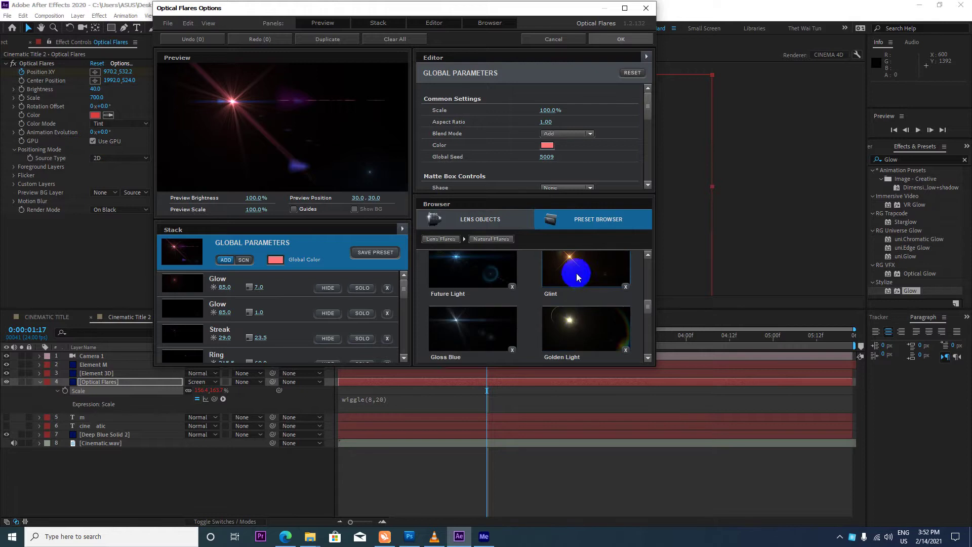
click(620, 39)
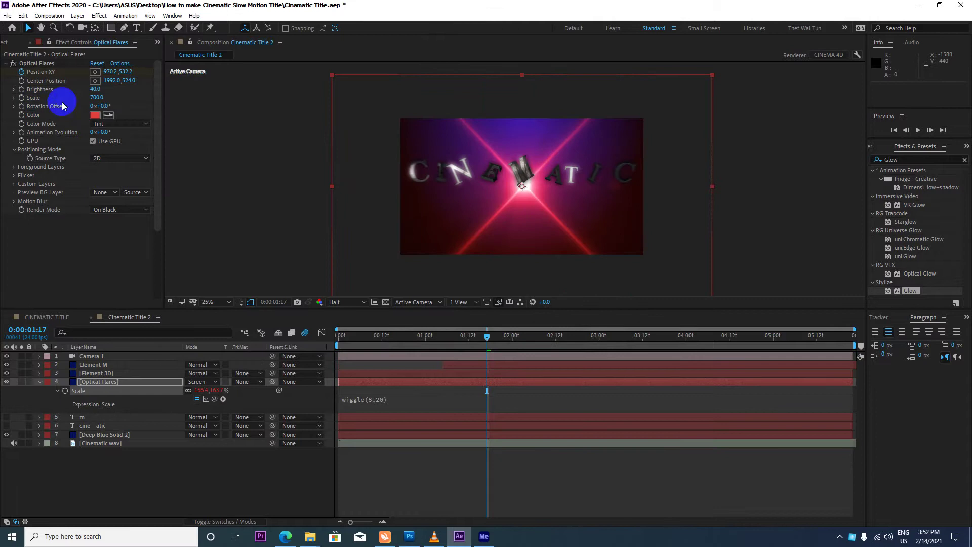
Step: Set the Glint flare colour to white (FFFFFF) and preview from the first frame
click(94, 115)
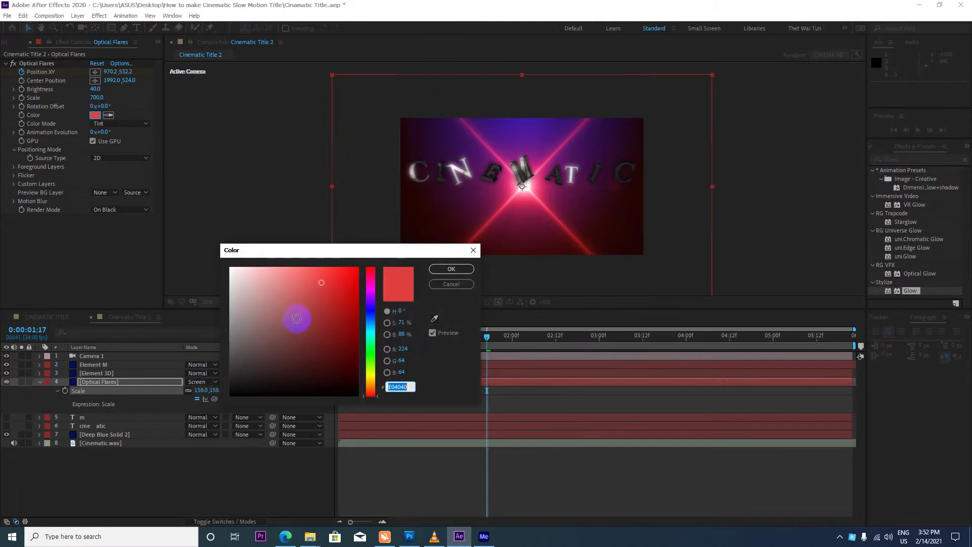
drag(299, 319, 116, 228)
click(452, 270)
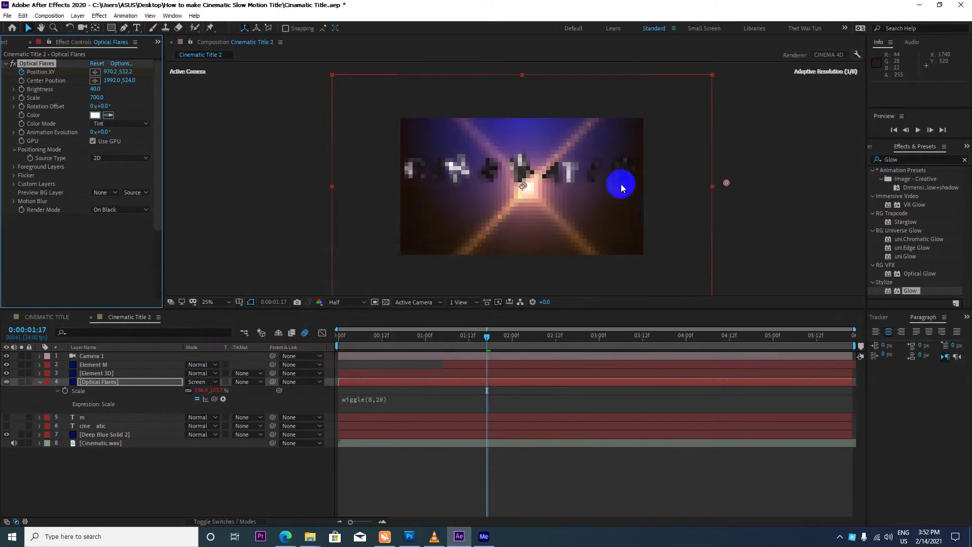
scroll(605, 198, down, 1)
drag(485, 337, 243, 329)
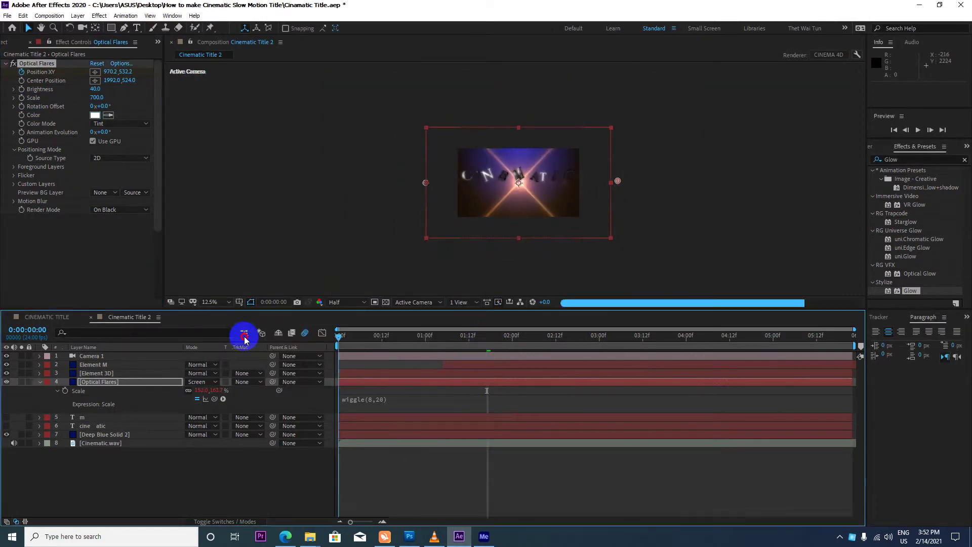
key(space)
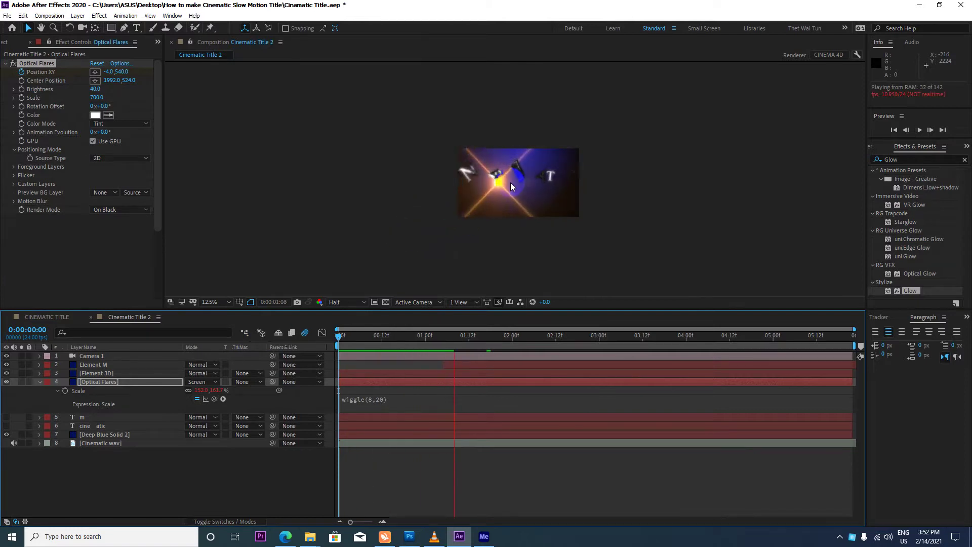
scroll(512, 182, up, 1)
key(space)
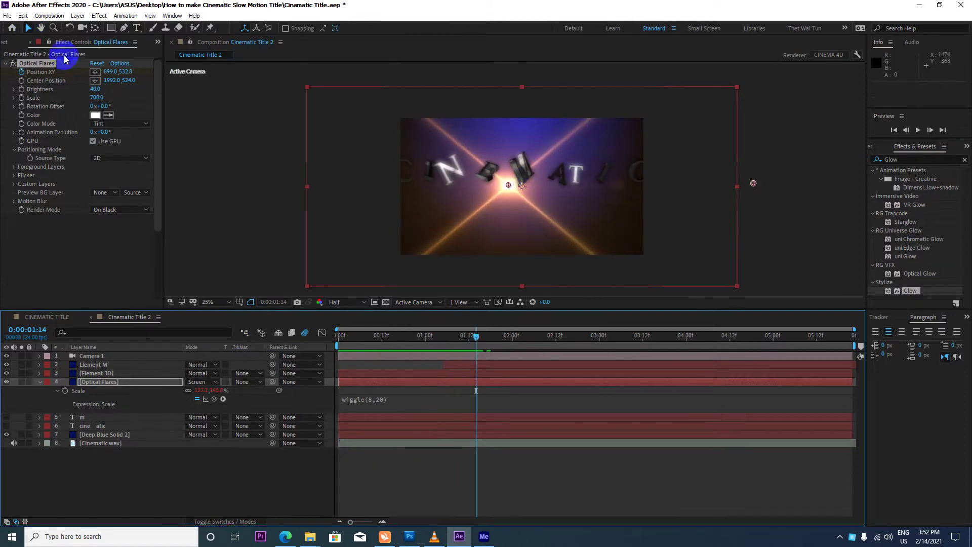
Step: Apply the Motion Graphics > Blue Moon flare preset
click(121, 64)
scroll(499, 317, down, 1)
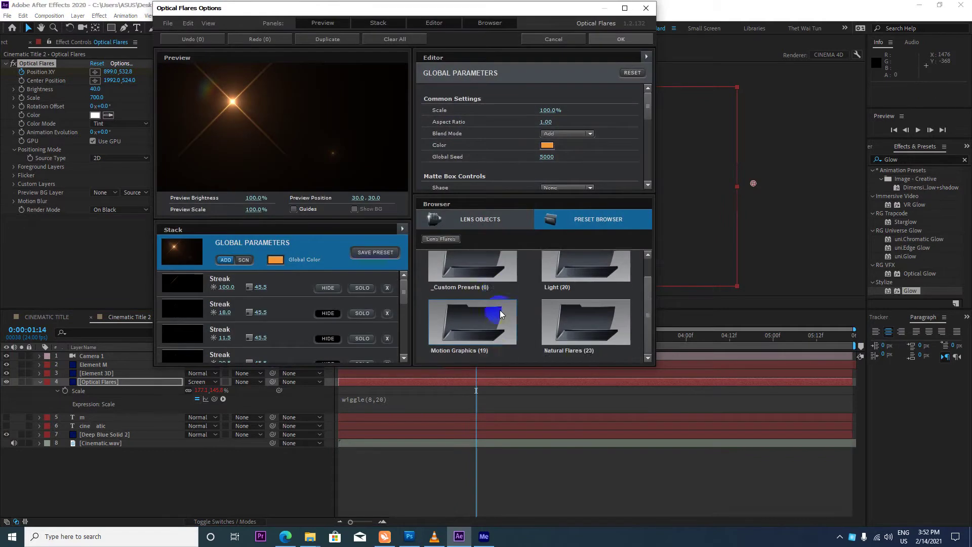
double_click(500, 319)
scroll(599, 308, down, 1)
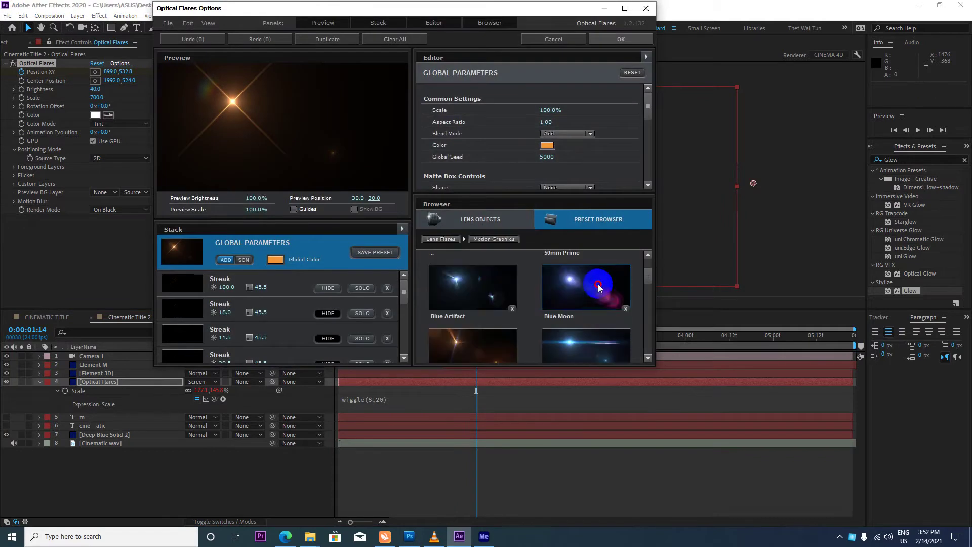
click(598, 286)
click(621, 38)
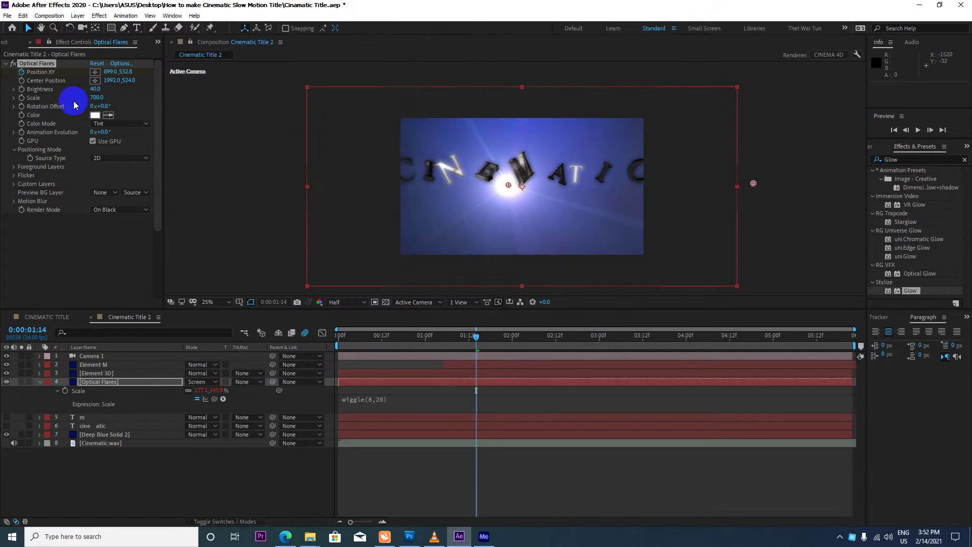
Step: Set flare Brightness to 30 and Scale to 200, then return to frame 0
click(94, 90)
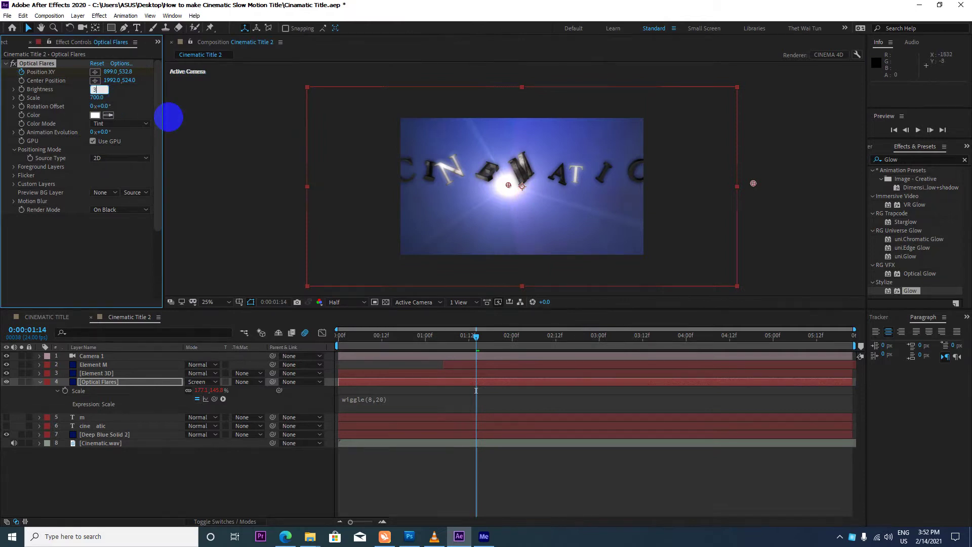
text(0.0)
key(Return)
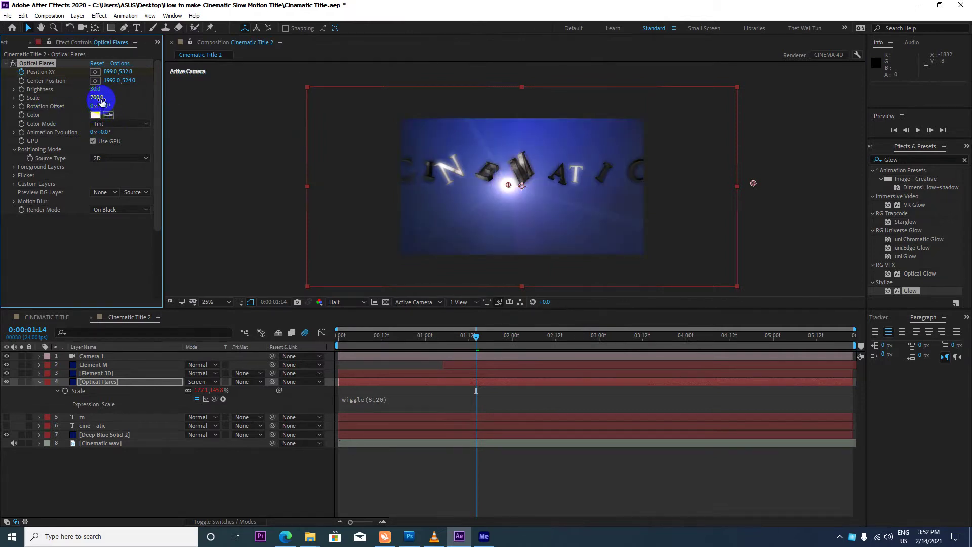
click(101, 100)
text(500)
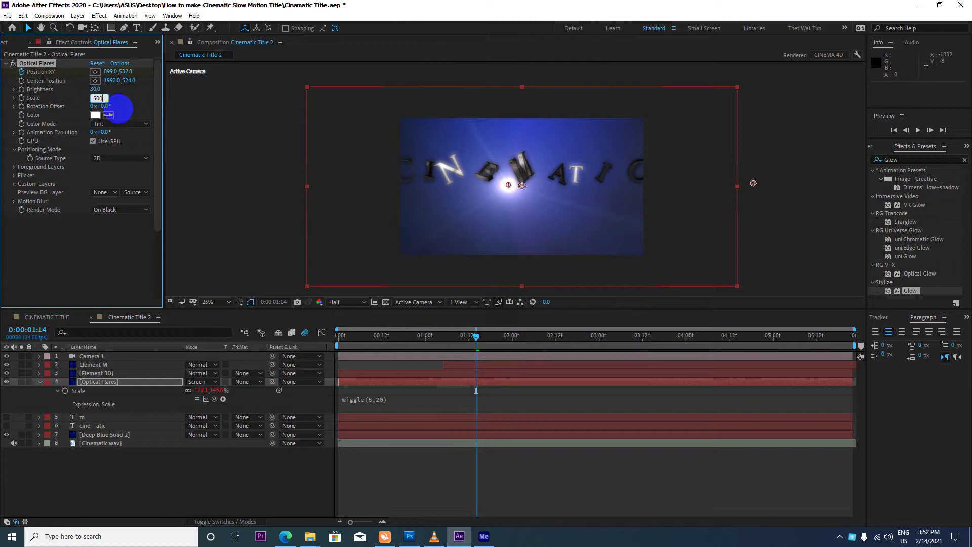
key(Return)
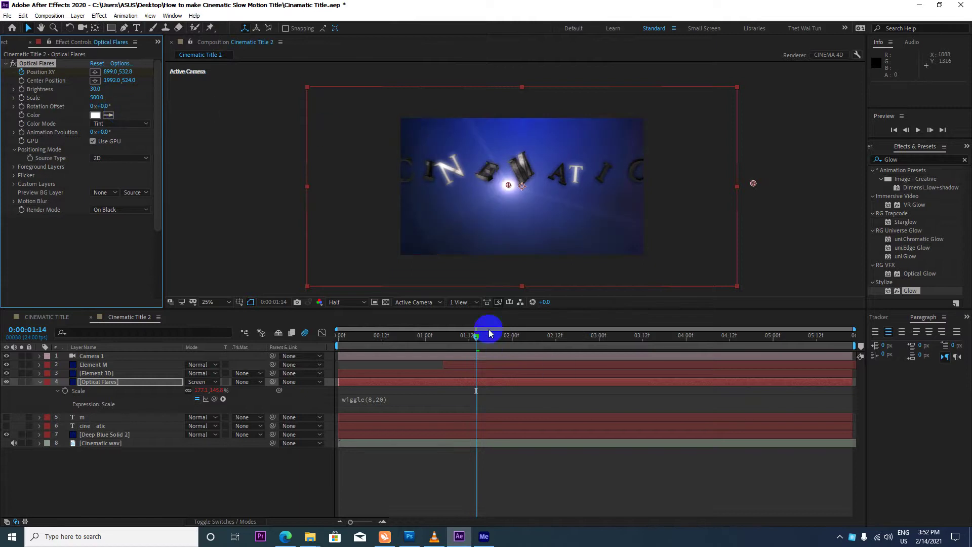
click(97, 98)
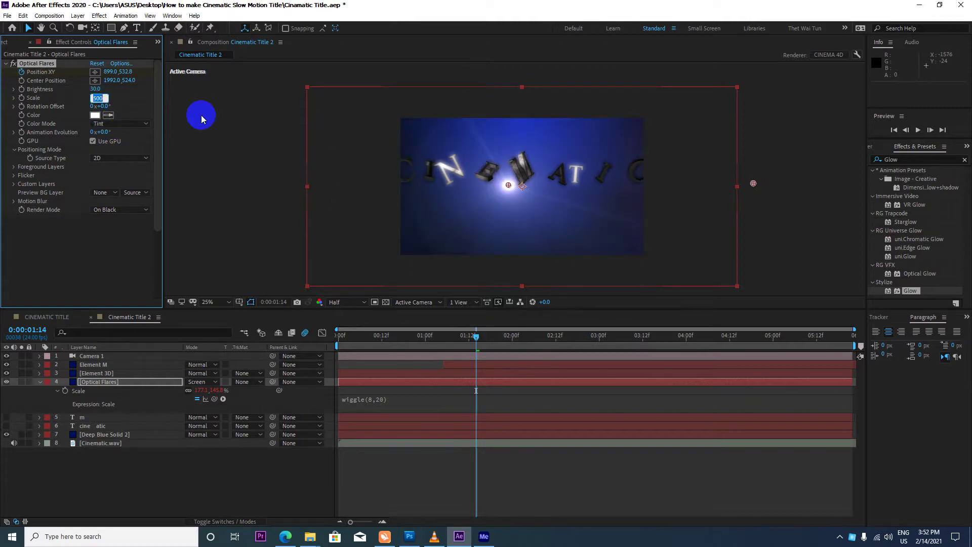
text(200)
key(Return)
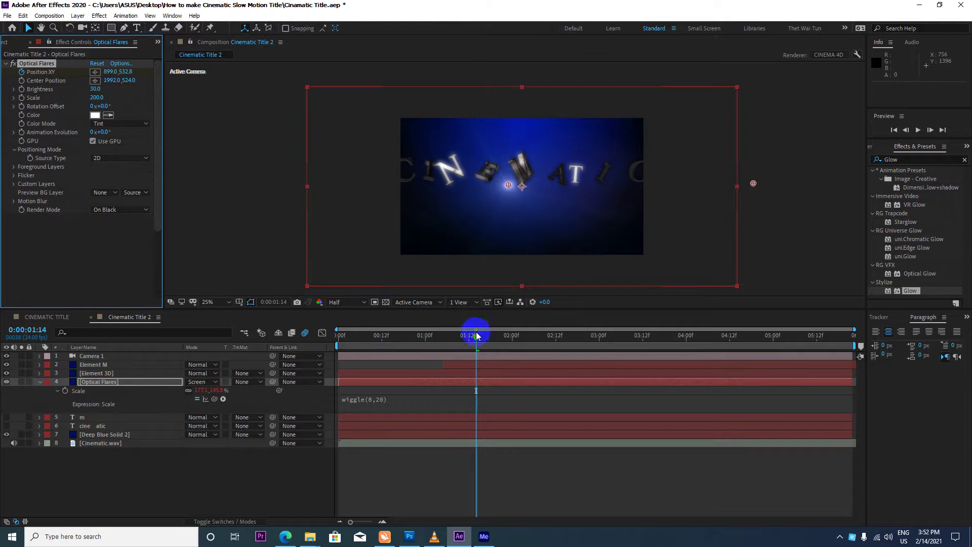
drag(475, 332, 298, 332)
Step: Colour the flare red, preview the animation, and return to frame 1:07
click(95, 116)
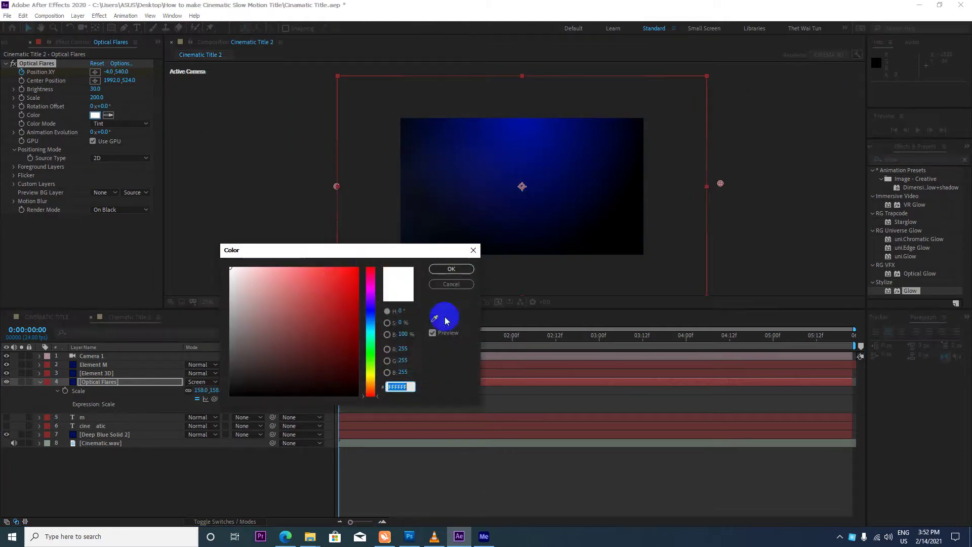
click(332, 285)
click(450, 269)
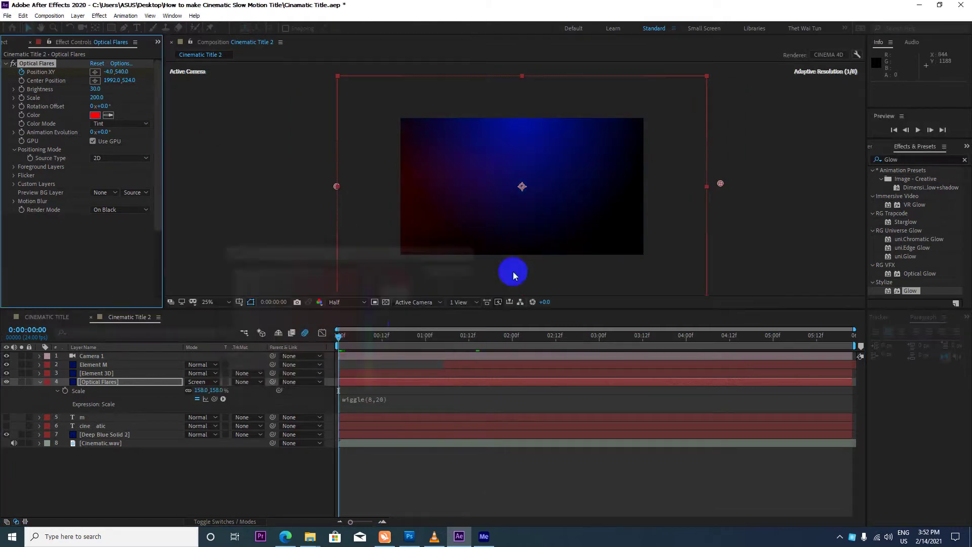
key(space)
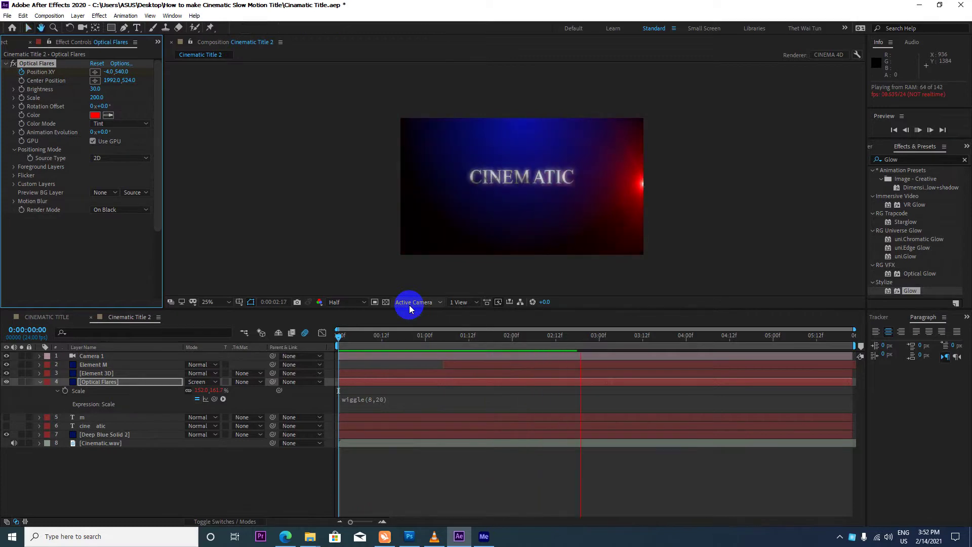
key(space)
drag(399, 338, 451, 336)
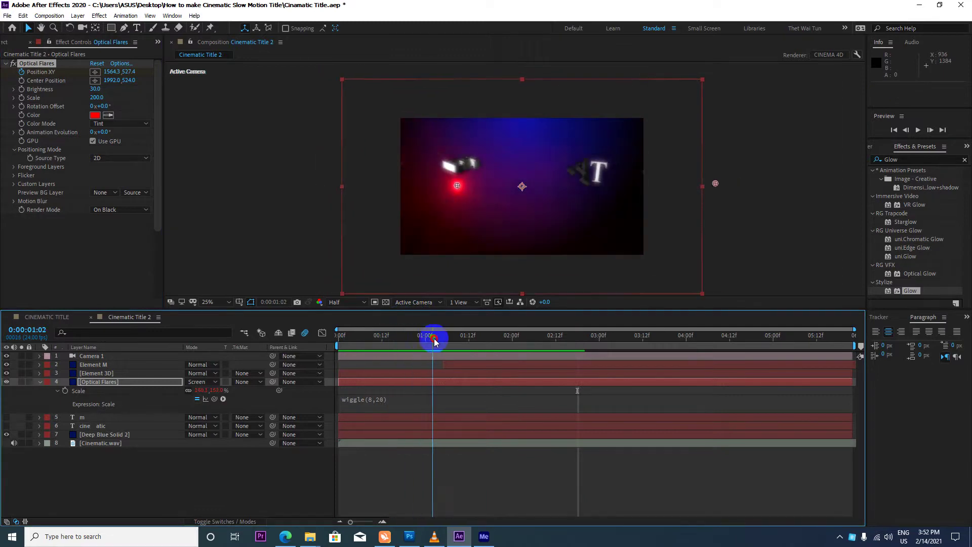
Step: Collapse and deselect the Optical Flares layer, then add a new light layer from the timeline's New menu
click(509, 192)
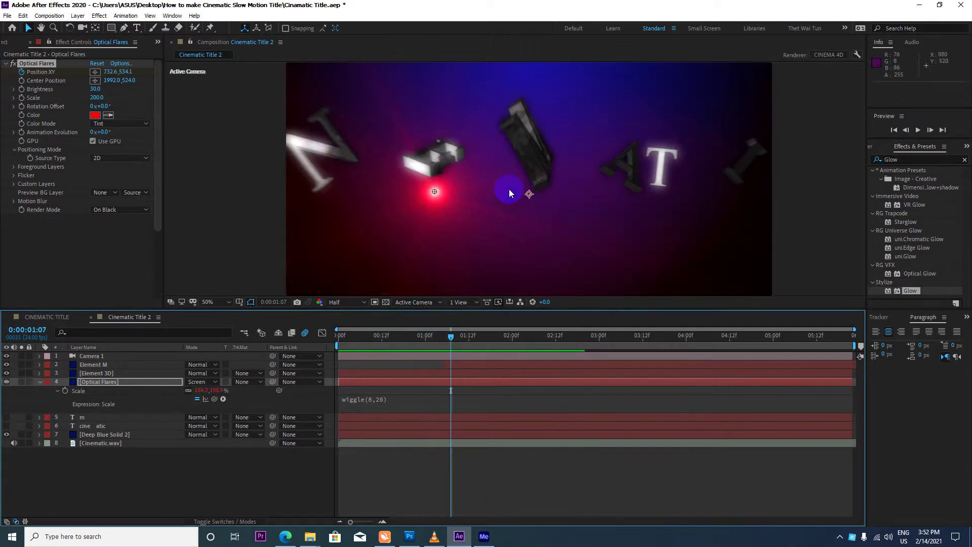
click(39, 382)
click(96, 452)
right_click(96, 452)
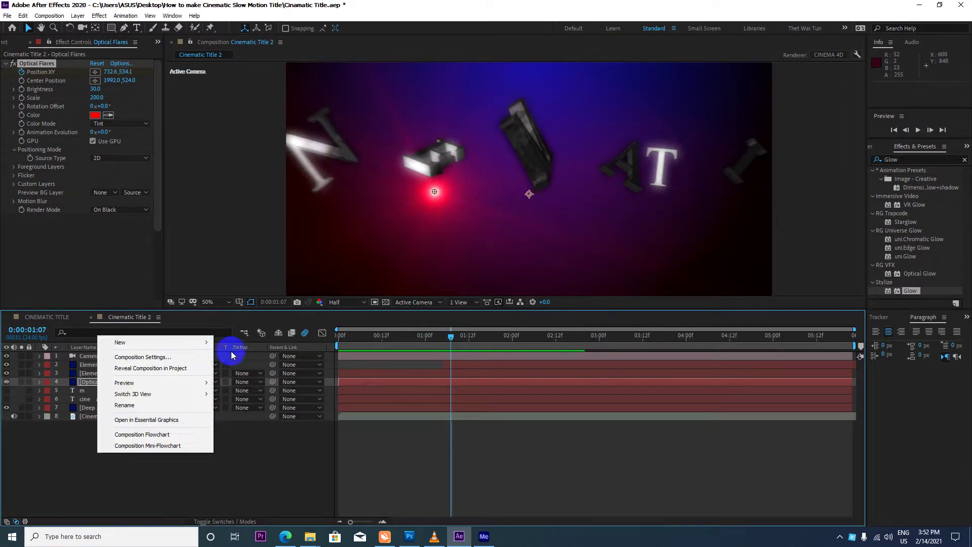
mouse_move(196, 342)
click(248, 382)
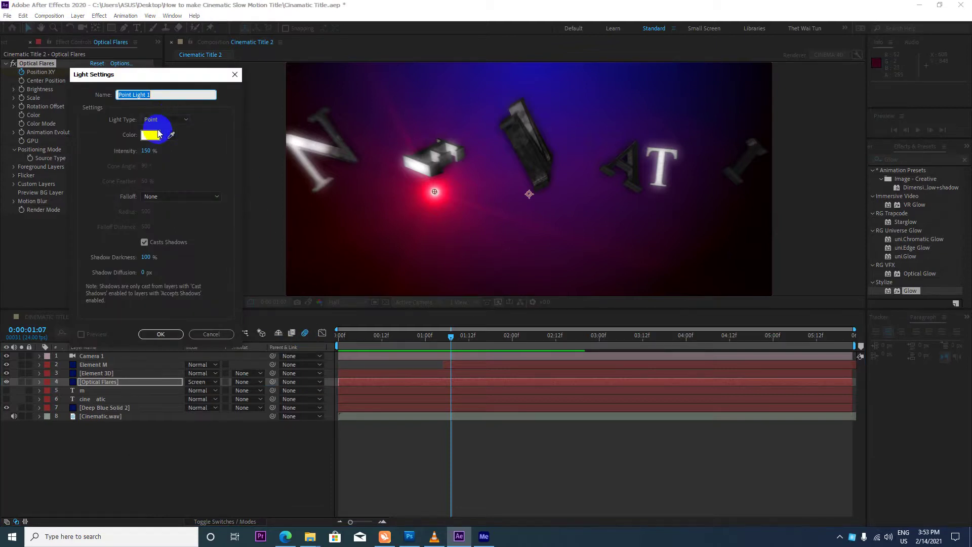
Step: Set the light type to Ambient with 200% intensity and create Ambient Light 1
click(165, 120)
click(171, 129)
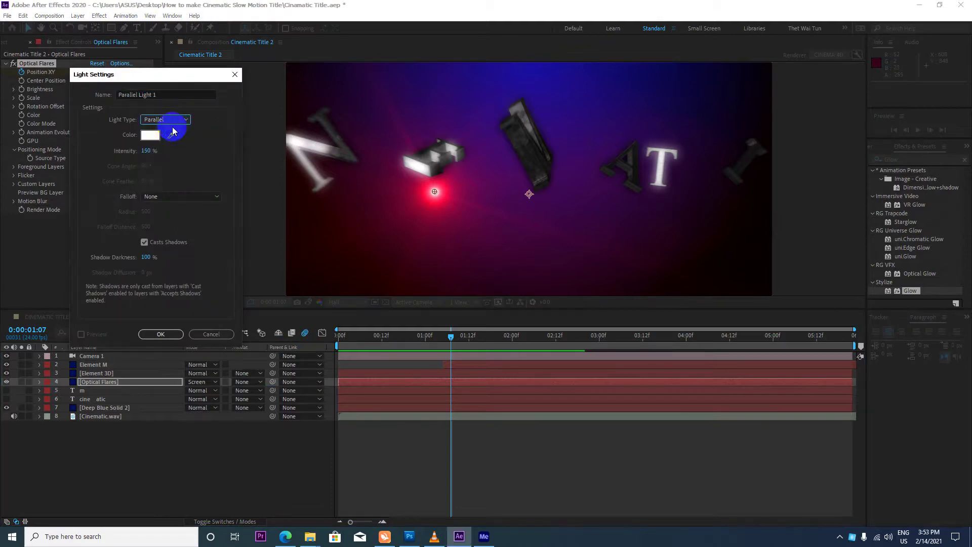
click(182, 120)
click(157, 141)
click(183, 122)
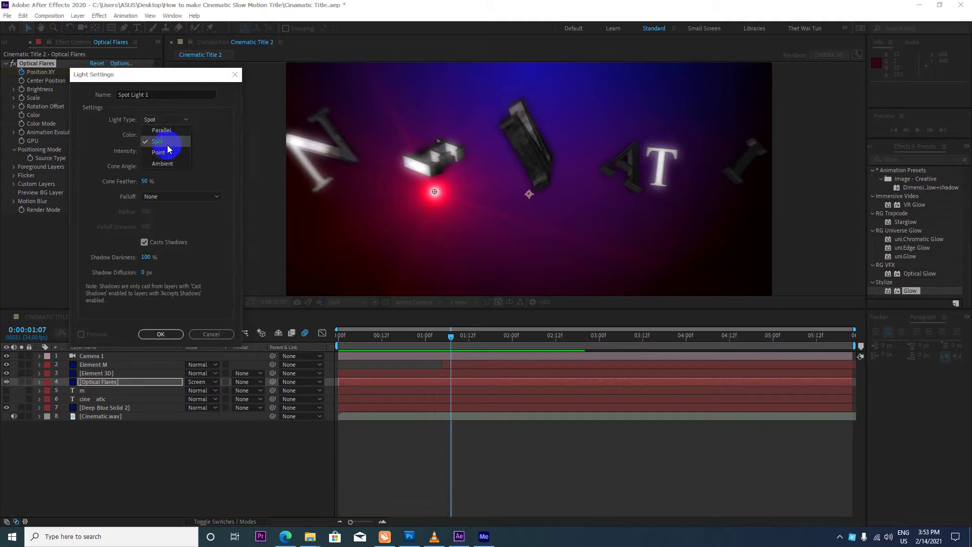
click(168, 149)
click(175, 120)
click(162, 163)
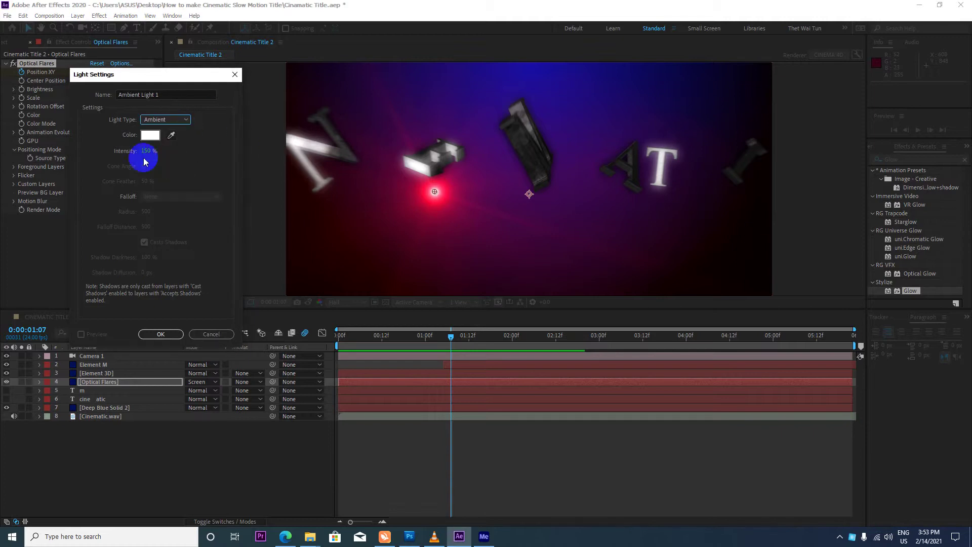
click(172, 122)
click(164, 165)
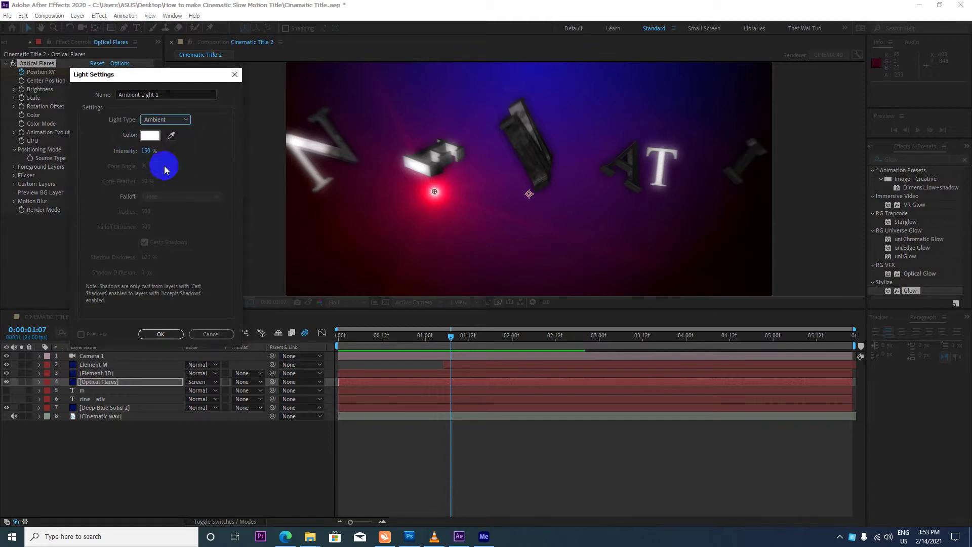
click(152, 151)
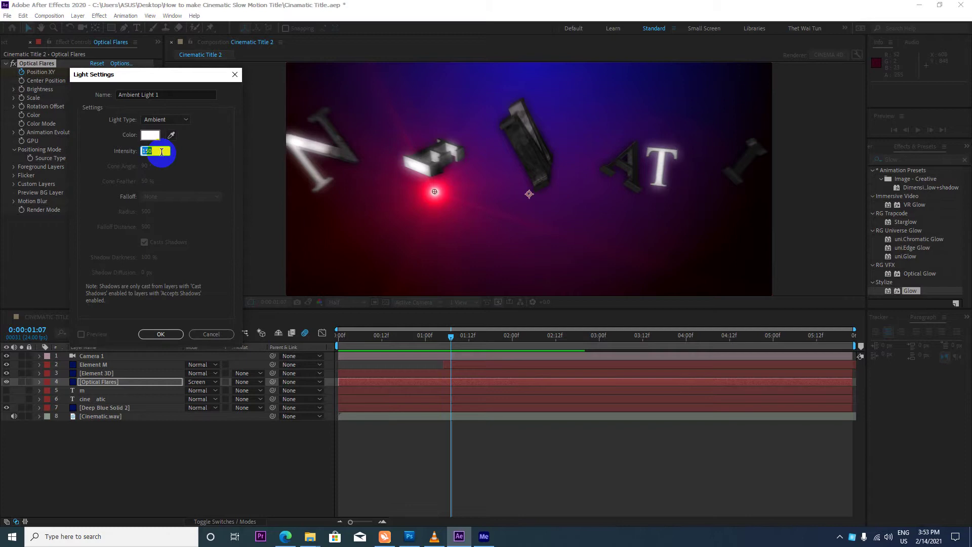
text(200)
key(Return)
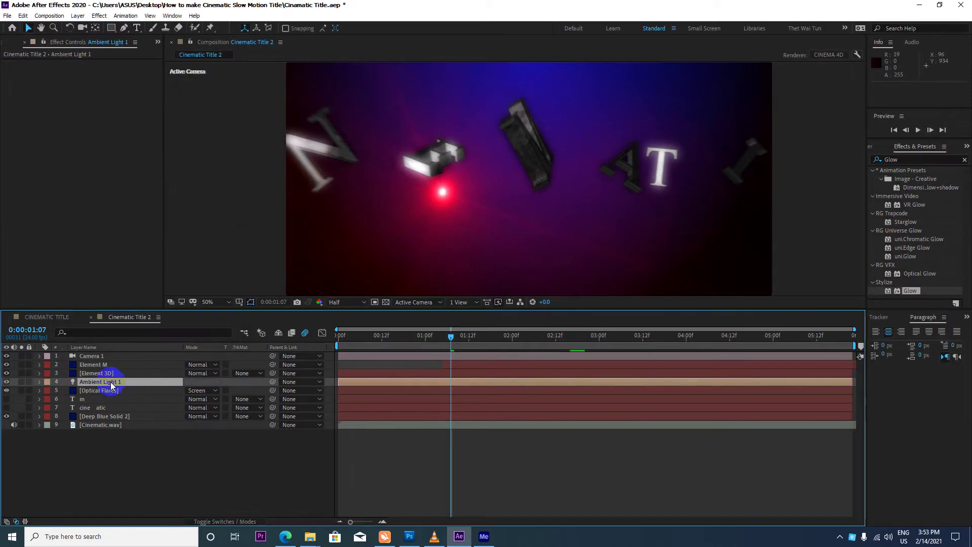
Step: Drag Ambient Light 1 above all layers and scrub its Intensity to 461%
drag(111, 385, 109, 355)
scroll(412, 211, down, 2)
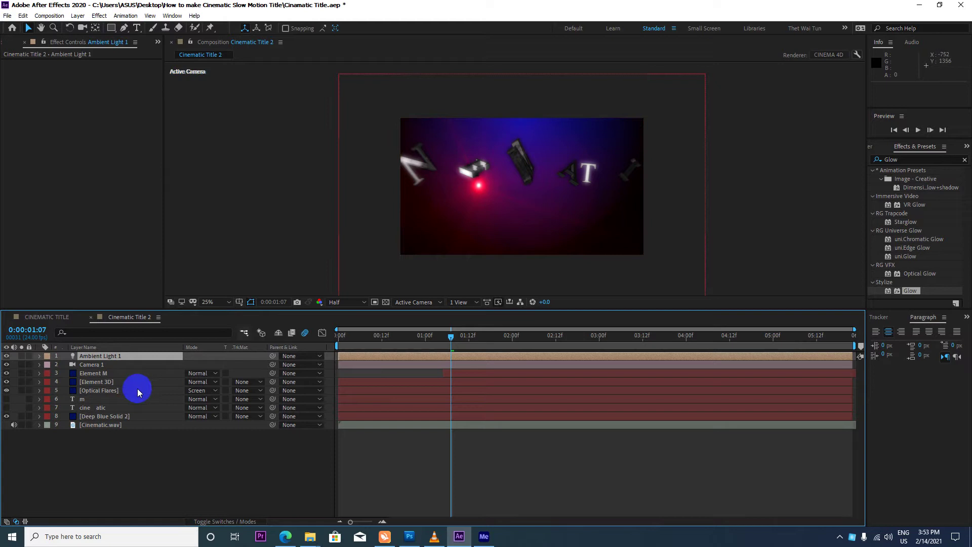
key(t)
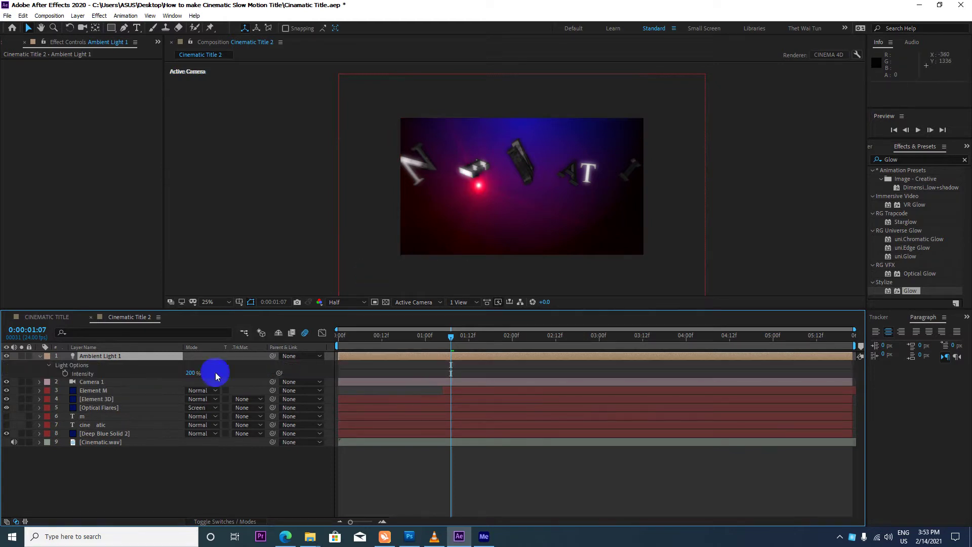
drag(196, 375, 317, 367)
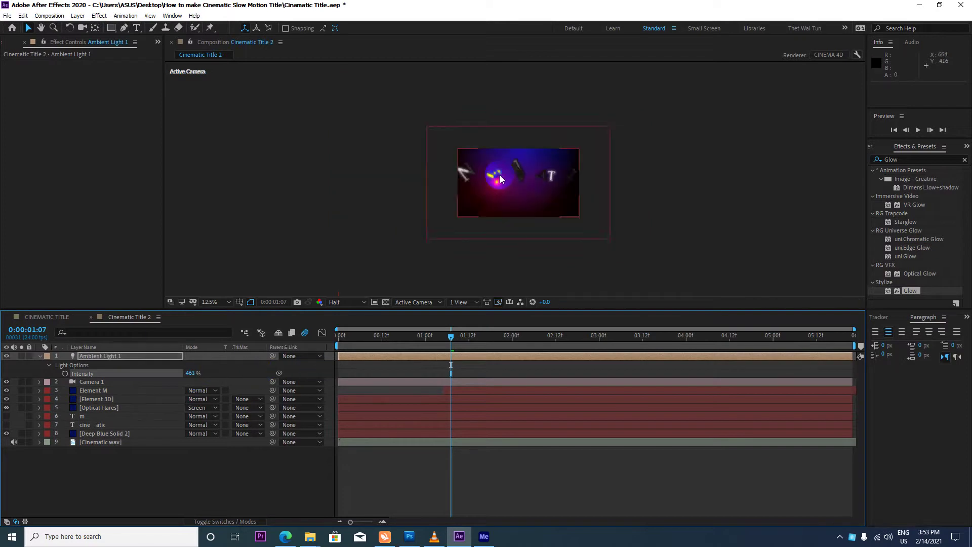
mouse_move(449, 336)
mouse_down()
mouse_move(372, 340)
mouse_move(570, 336)
mouse_up()
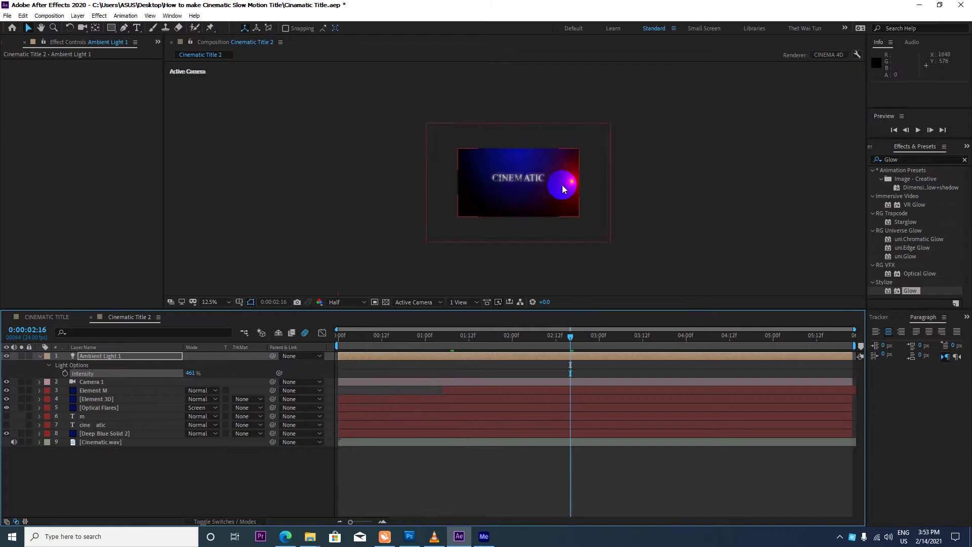
scroll(562, 184, up, 2)
click(112, 357)
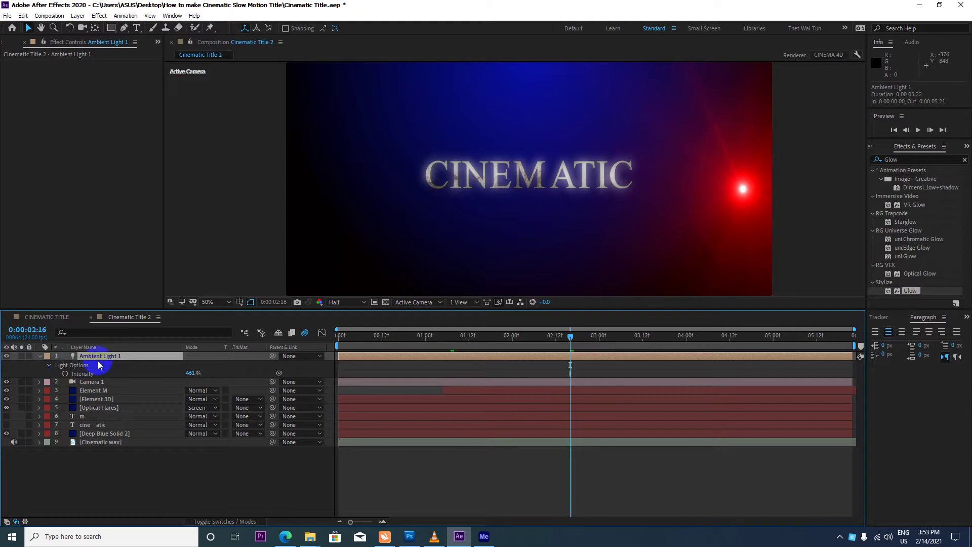
Step: Change Ambient Light 1 to a Spot light with 300% intensity
click(111, 374)
click(110, 357)
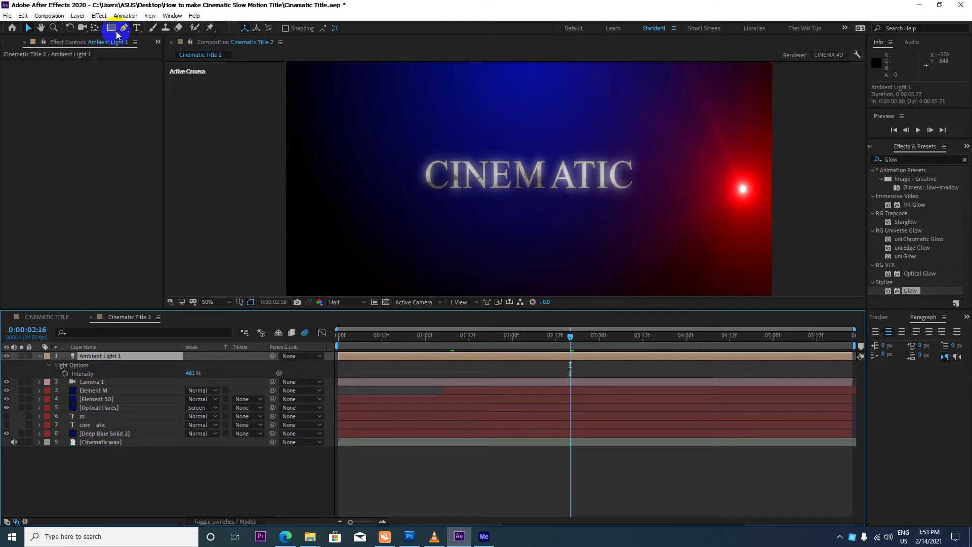
click(78, 15)
click(83, 32)
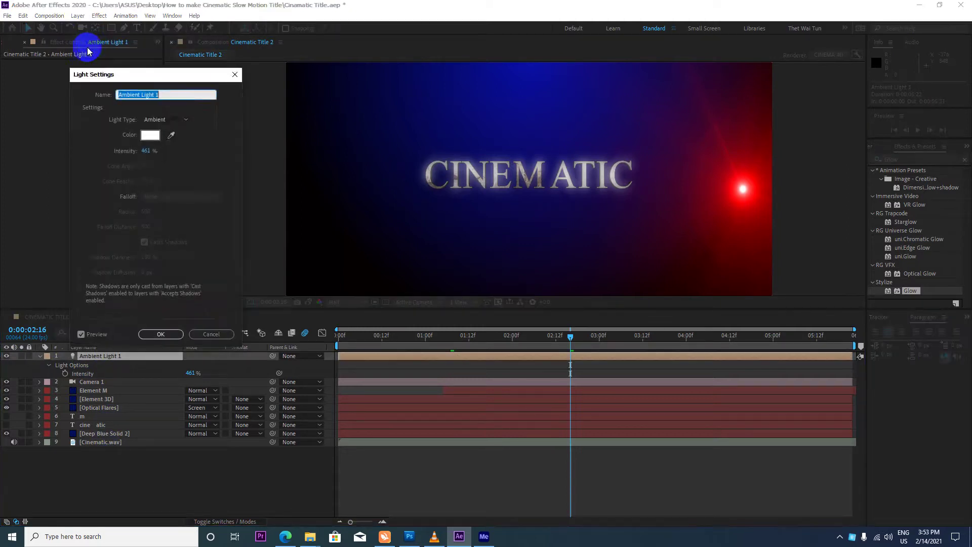
click(178, 119)
click(157, 143)
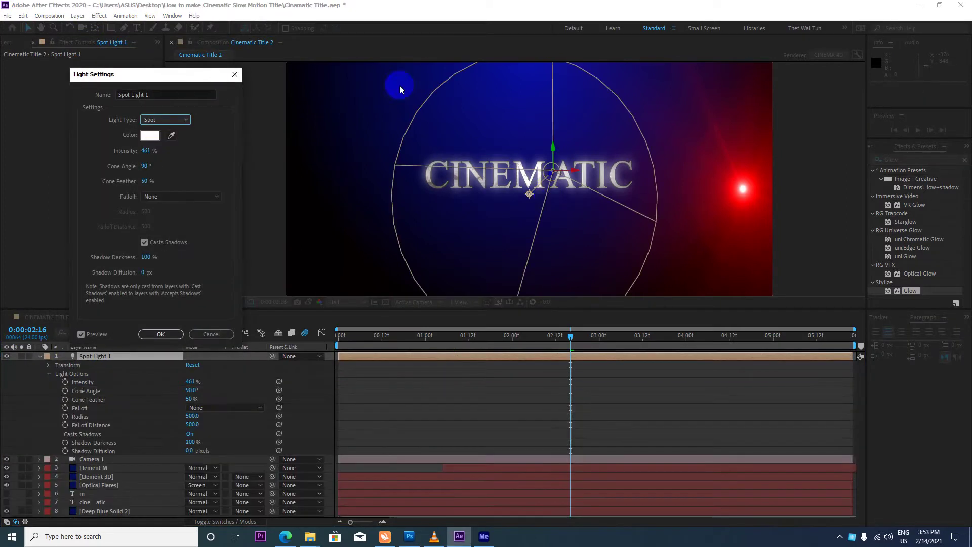
click(150, 135)
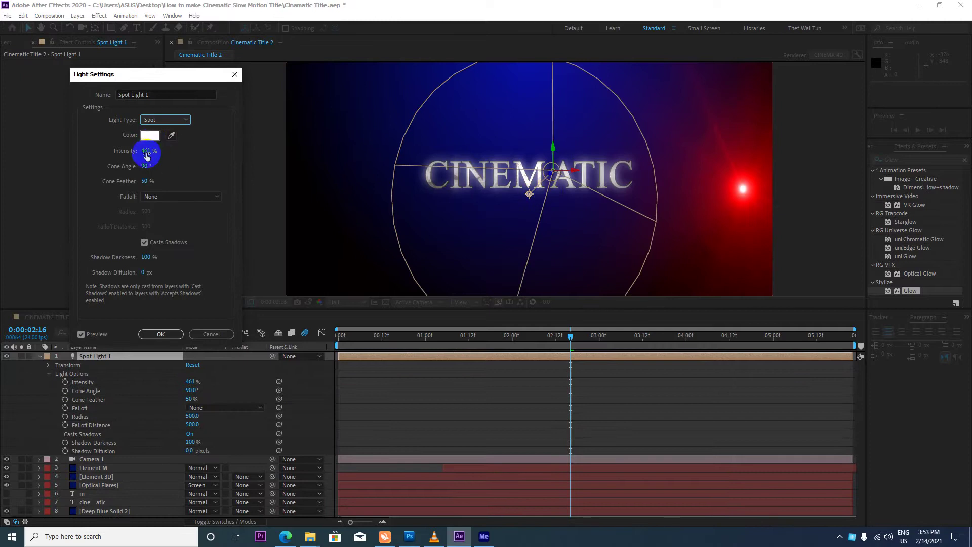
text(300)
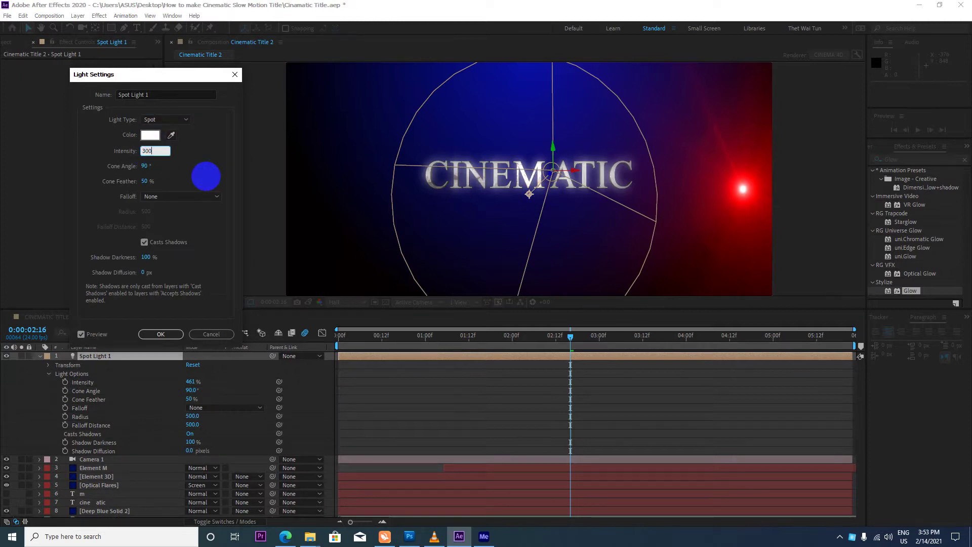
key(Return)
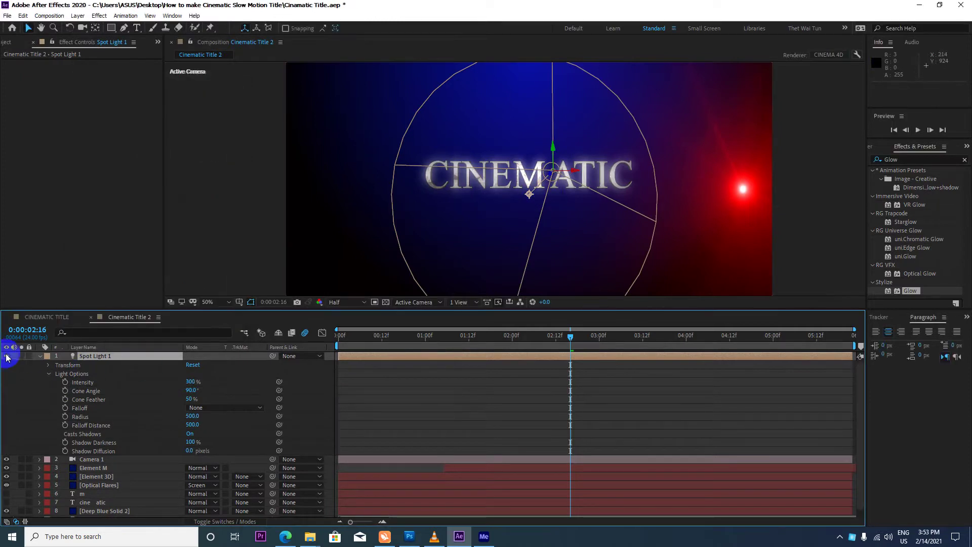
Step: Compare the scene with the spot light off and on, then shift it right of the title
click(6, 356)
click(6, 356)
click(6, 356)
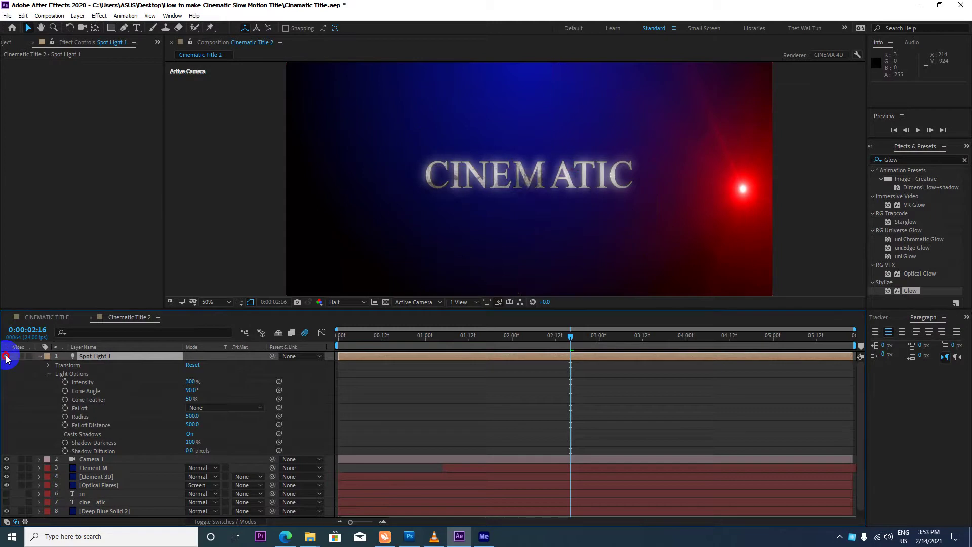
click(6, 356)
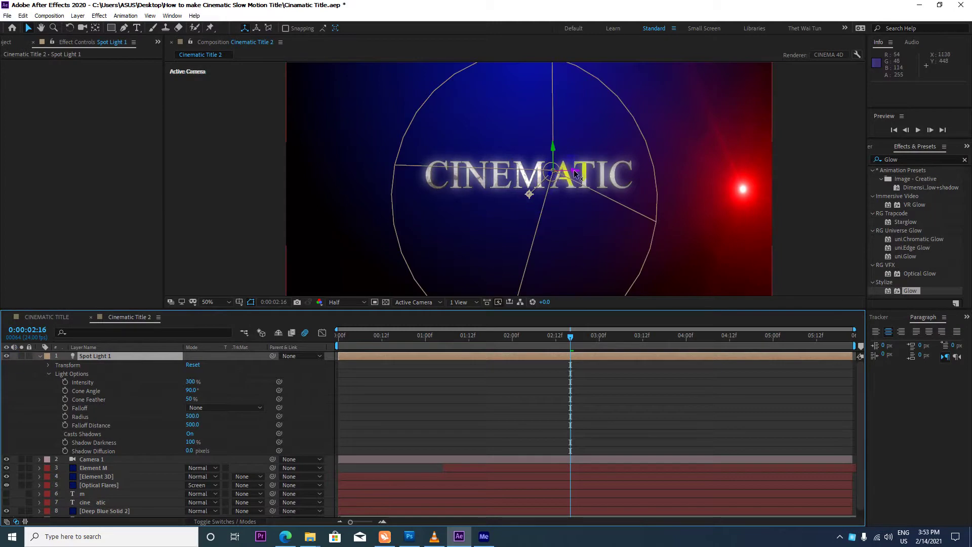
mouse_move(574, 173)
mouse_down()
mouse_move(652, 182)
mouse_move(552, 198)
mouse_up()
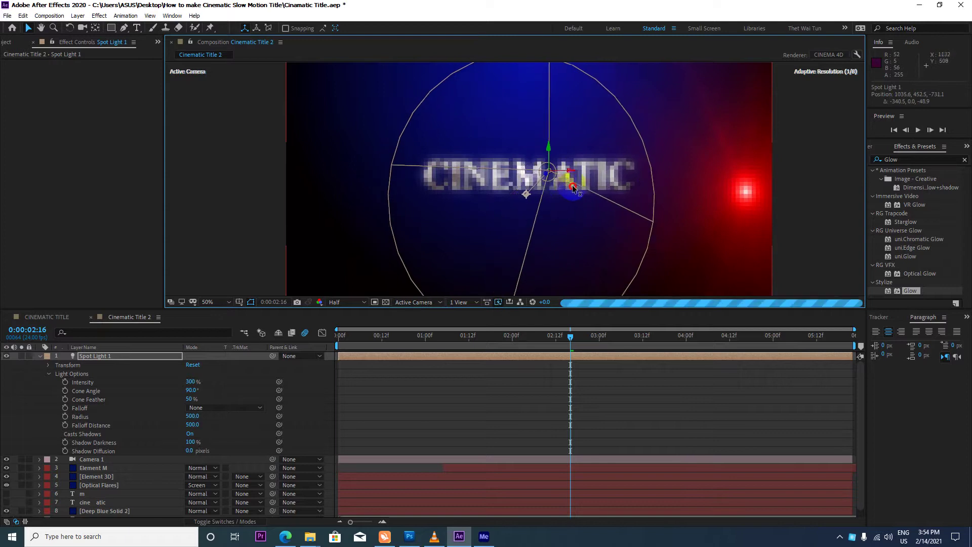
scroll(552, 198, down, 6)
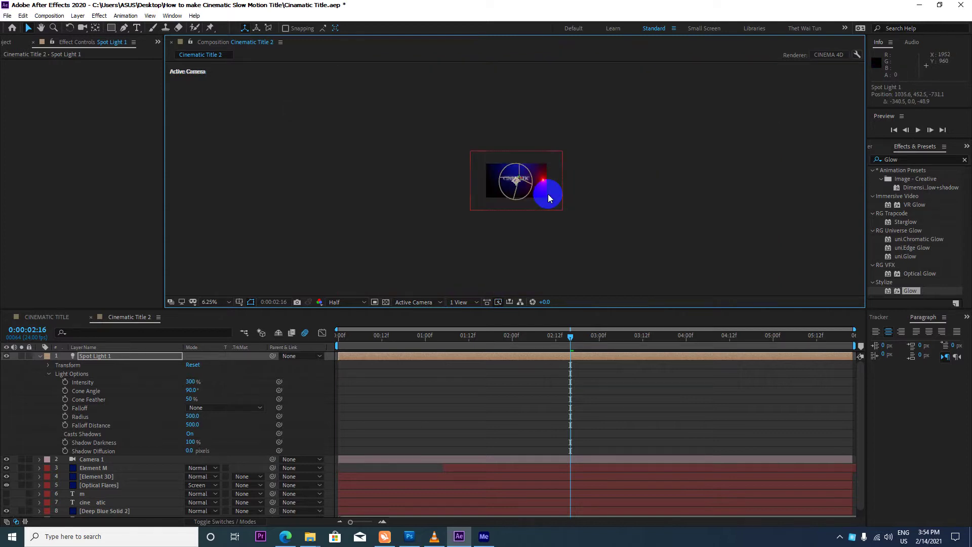
scroll(581, 195, up, 4)
mouse_move(570, 336)
mouse_down()
mouse_move(317, 352)
mouse_move(20, 344)
mouse_up()
Step: Preview the title animation from the start to check the spot light
click(39, 356)
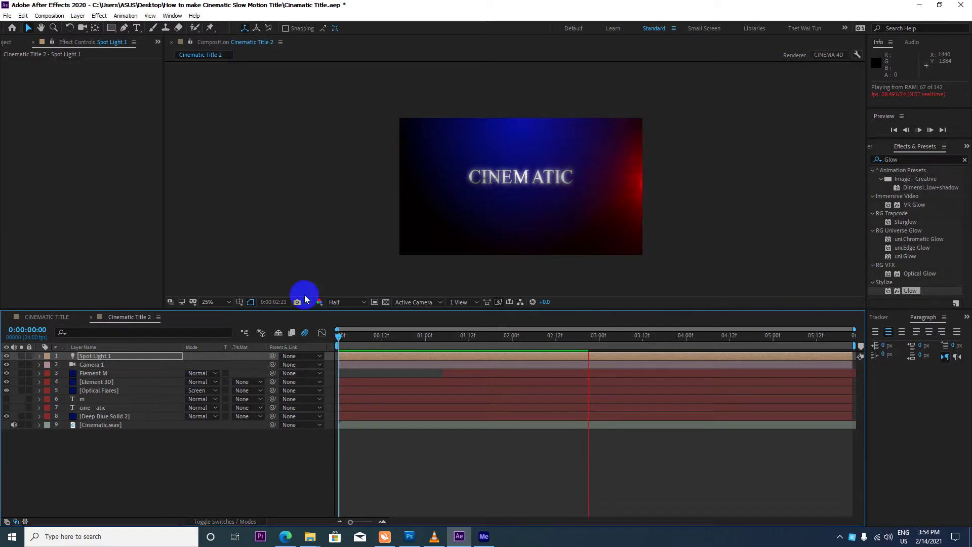
key(space)
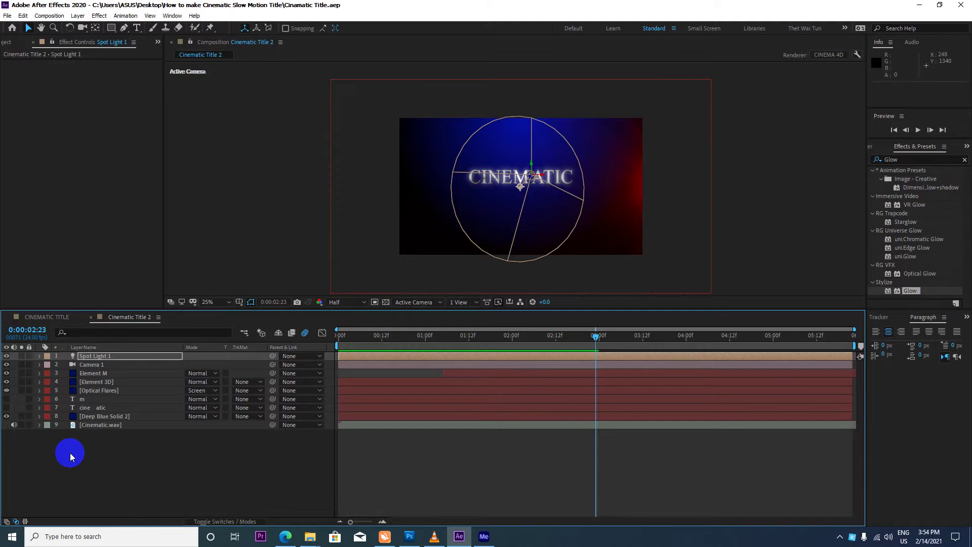
Step: Add Fog_04.mov from the Elements folder to the top of the composition
click(7, 42)
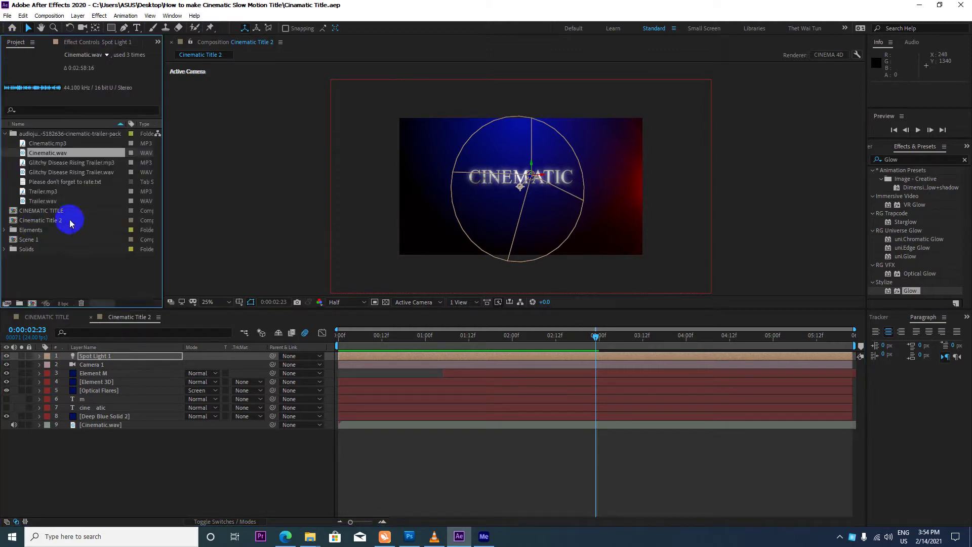
click(5, 135)
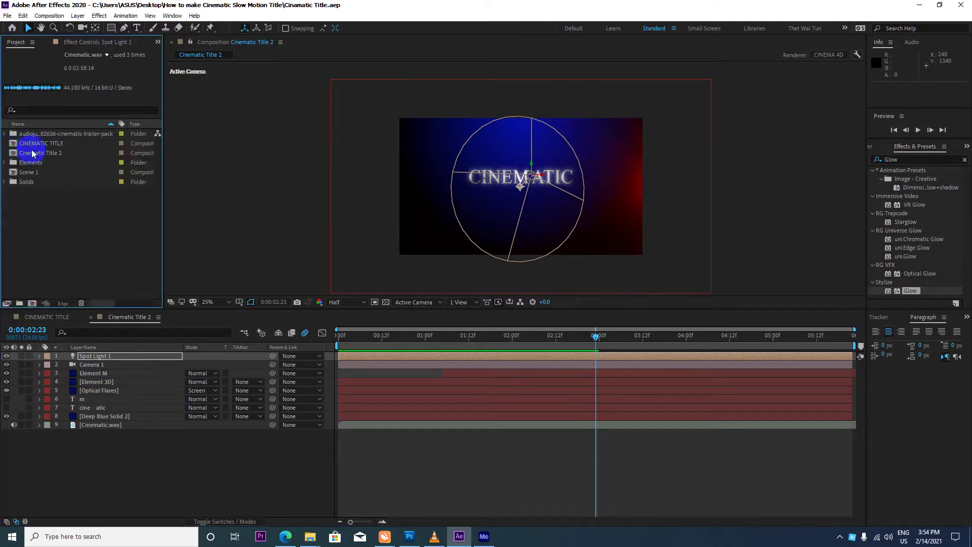
click(5, 163)
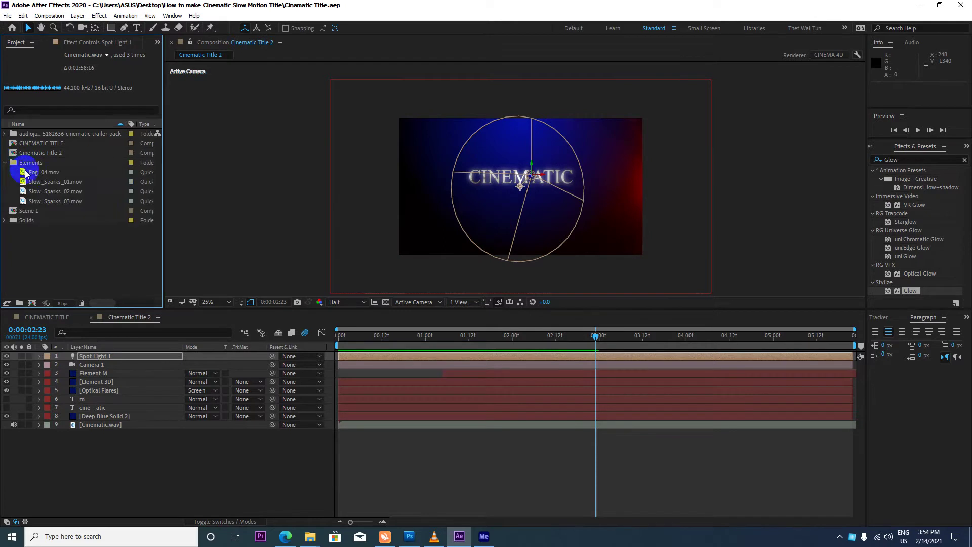
click(48, 172)
scroll(458, 217, up, 2)
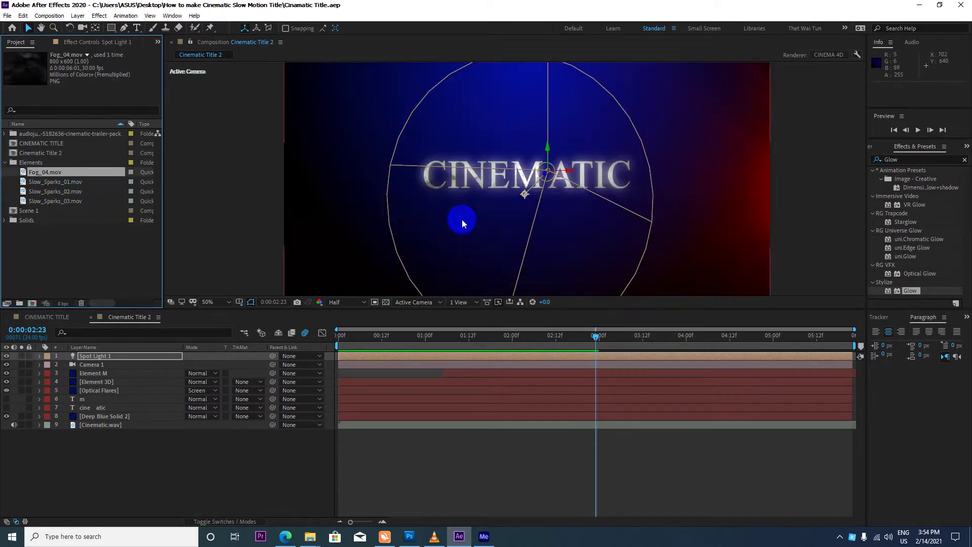
mouse_move(41, 172)
mouse_down()
mouse_move(130, 342)
mouse_move(105, 353)
mouse_up()
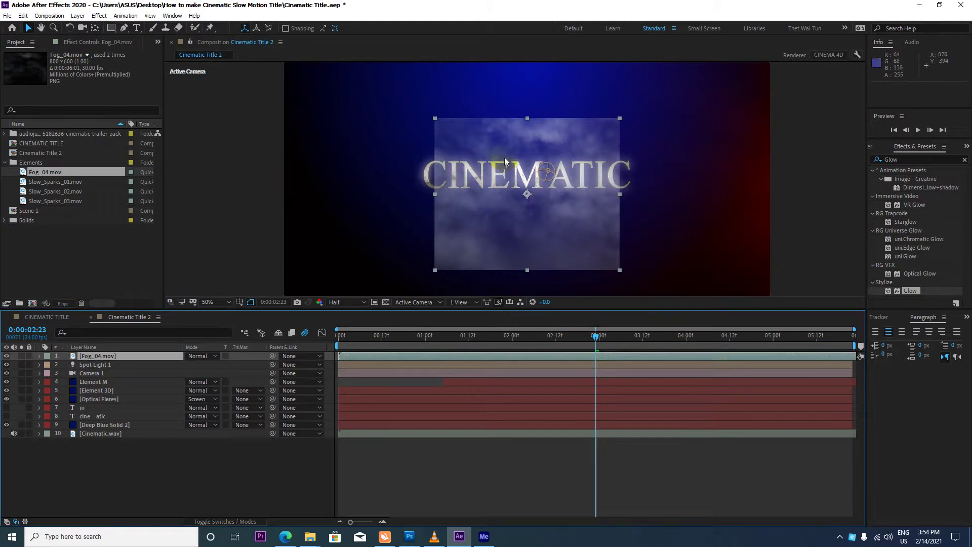
Step: Set the fog layer to Add mode, fit it to comp width, and give it 50% opacity
click(132, 359)
click(214, 356)
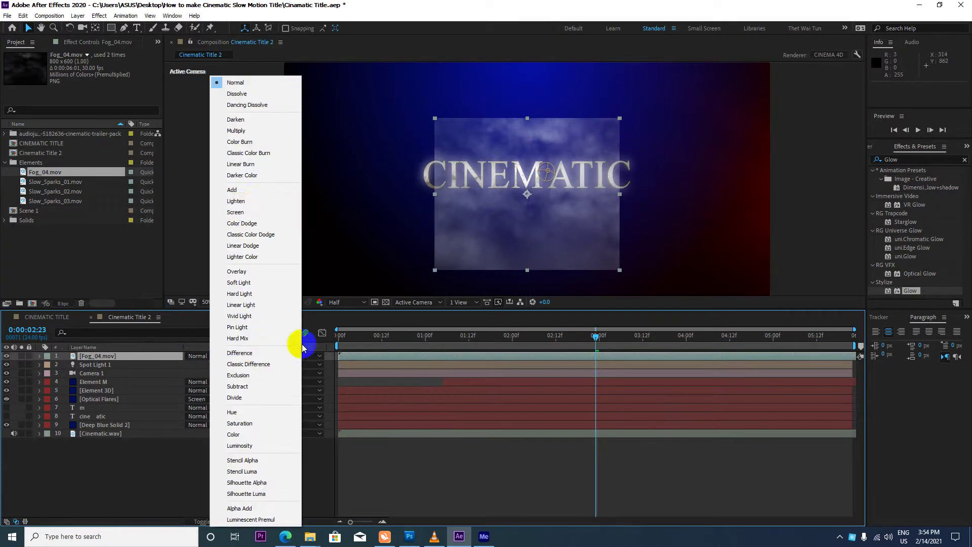
click(243, 213)
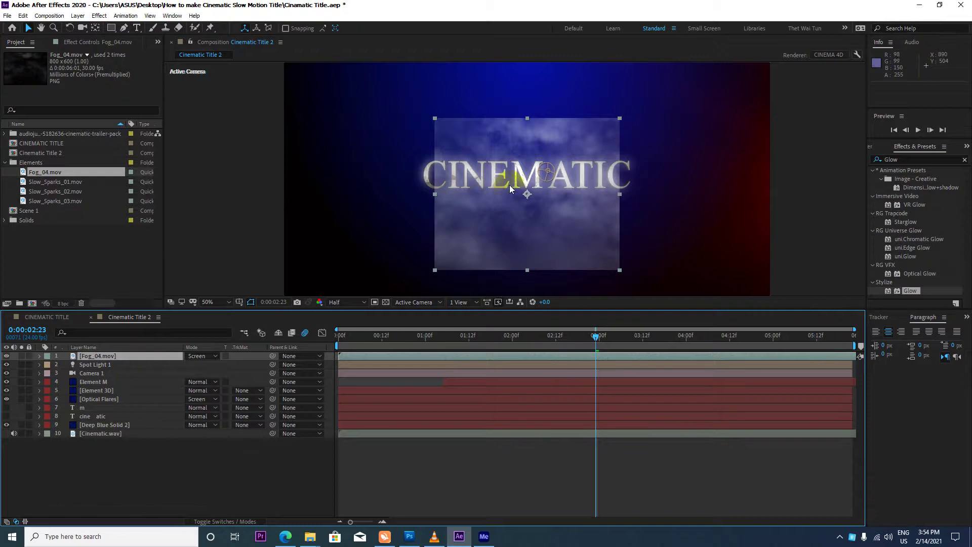
click(203, 356)
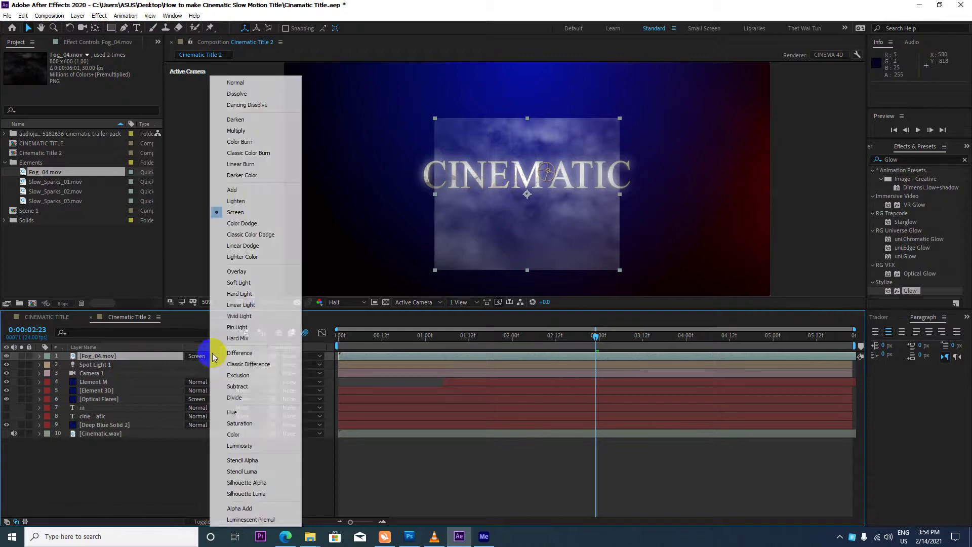
click(246, 192)
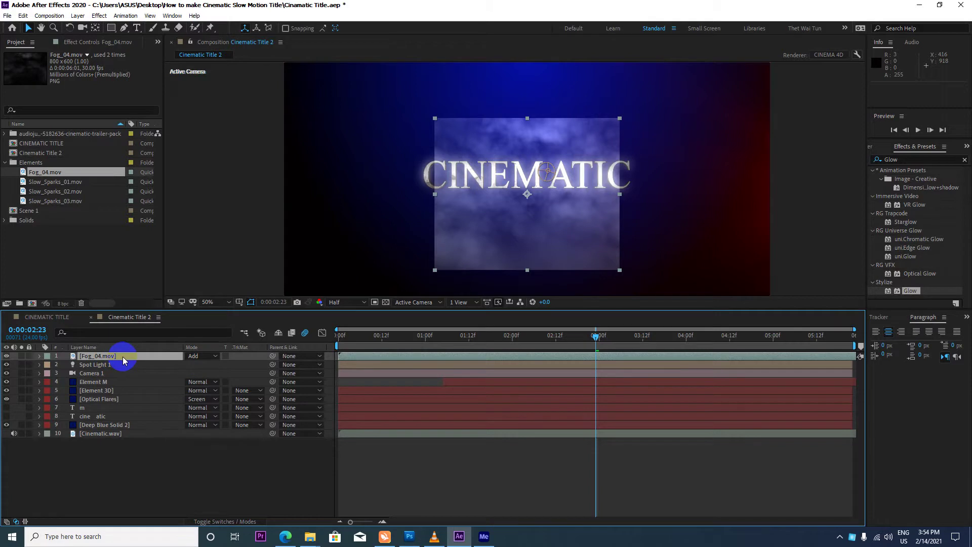
key(ctrl+alt+shift+h)
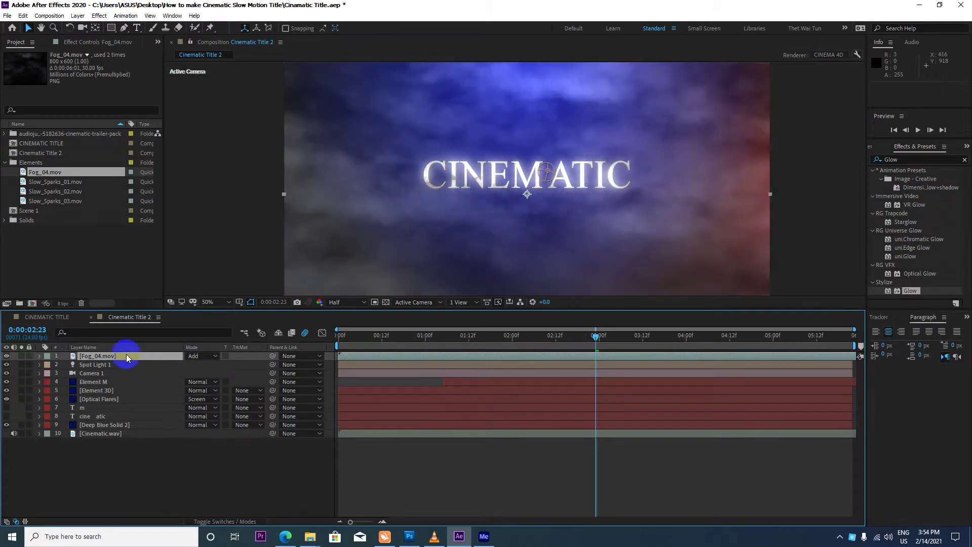
key(t)
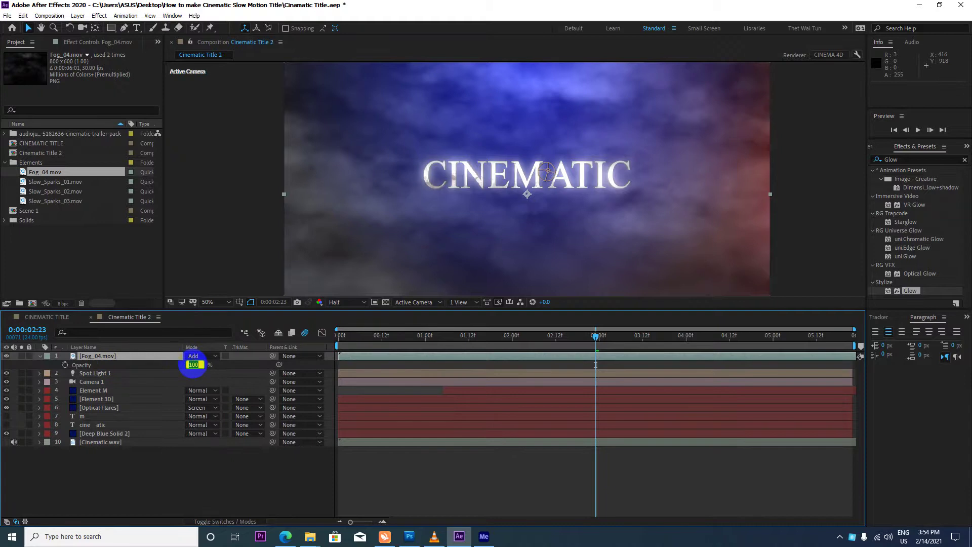
key(Return)
scroll(536, 247, down, 2)
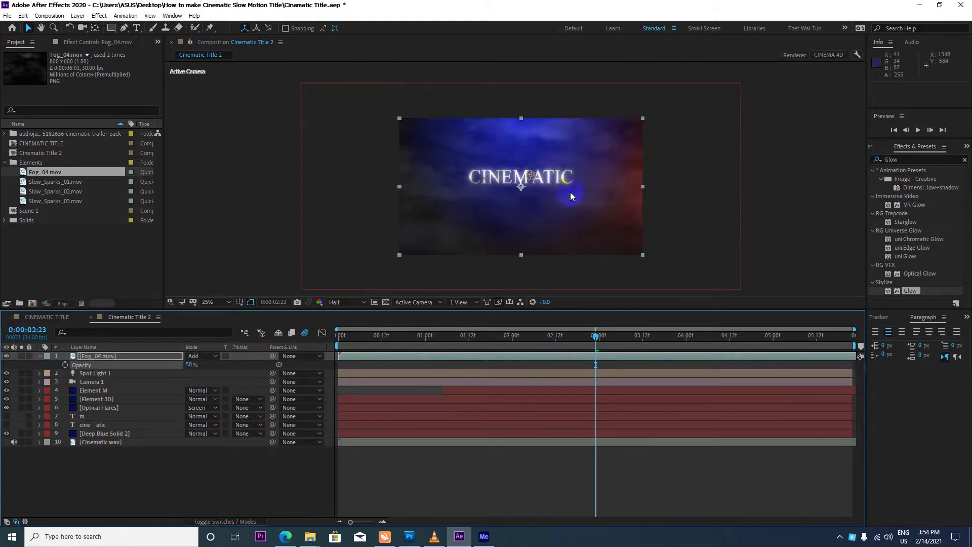
drag(597, 335, 527, 335)
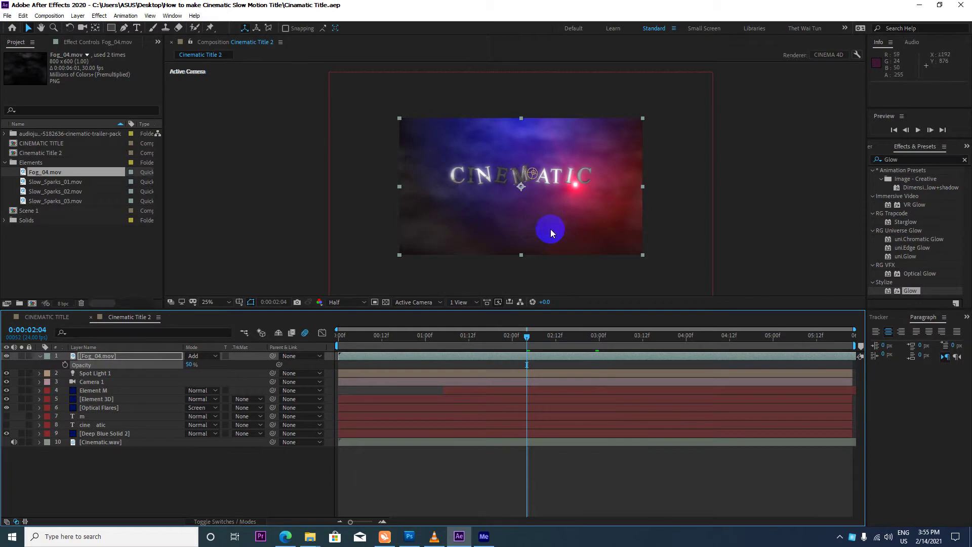
click(42, 181)
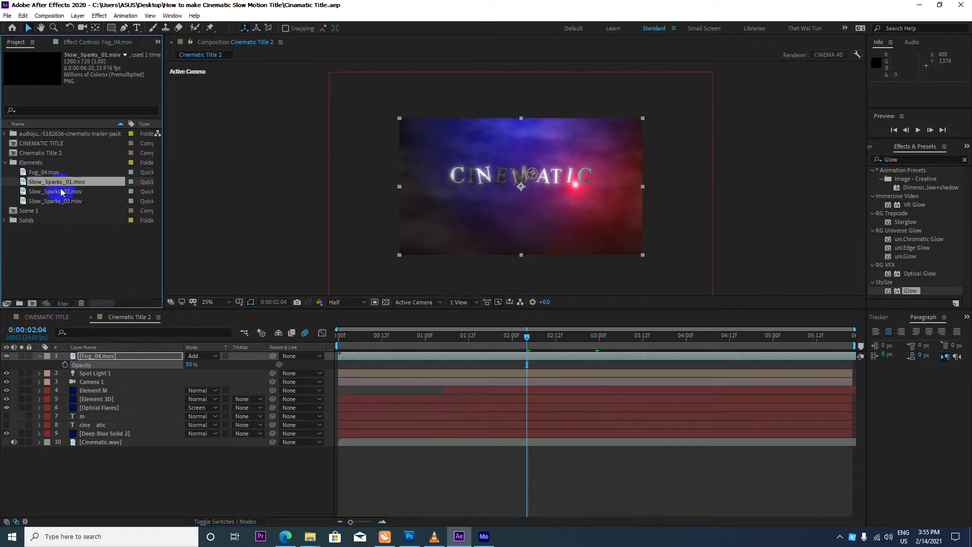
drag(59, 184, 115, 371)
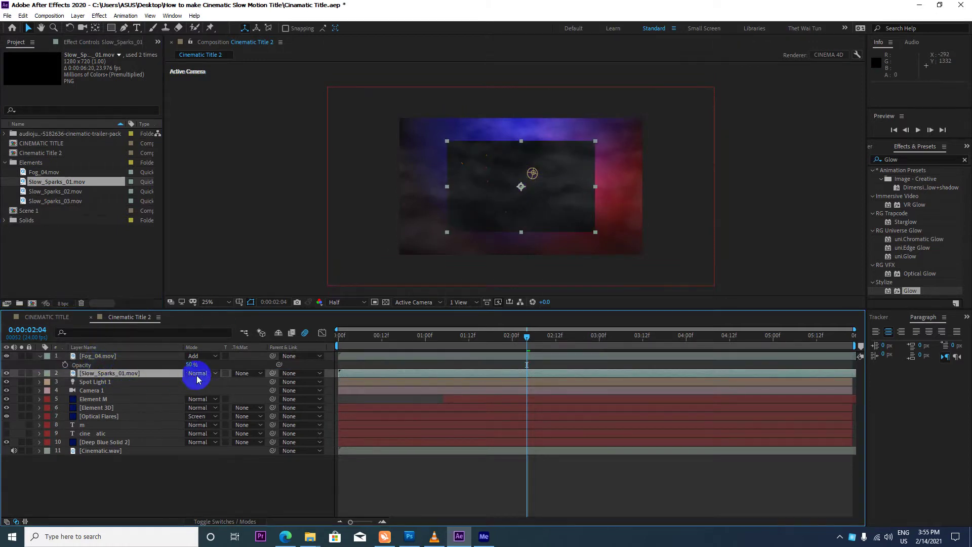
click(201, 373)
click(255, 213)
scroll(531, 190, up, 2)
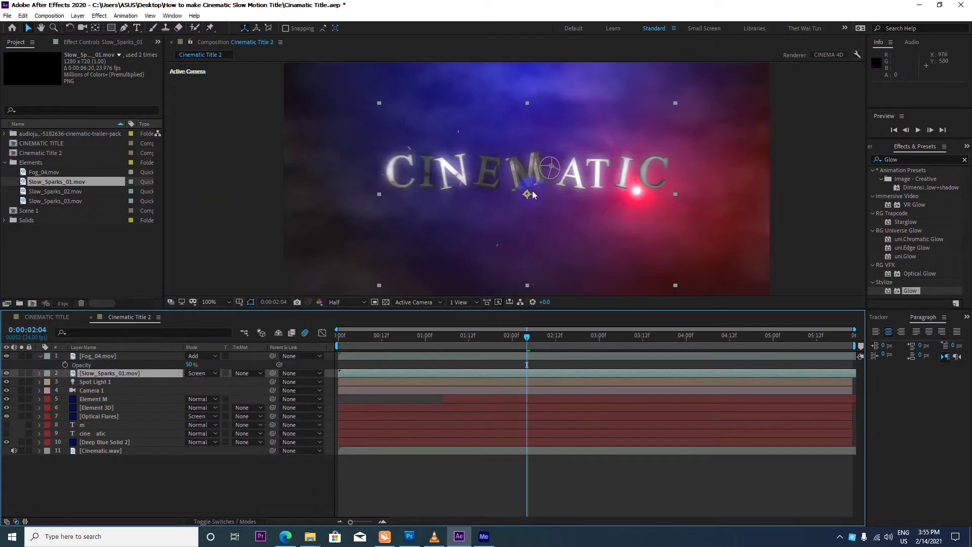
drag(527, 336, 379, 337)
key(Home)
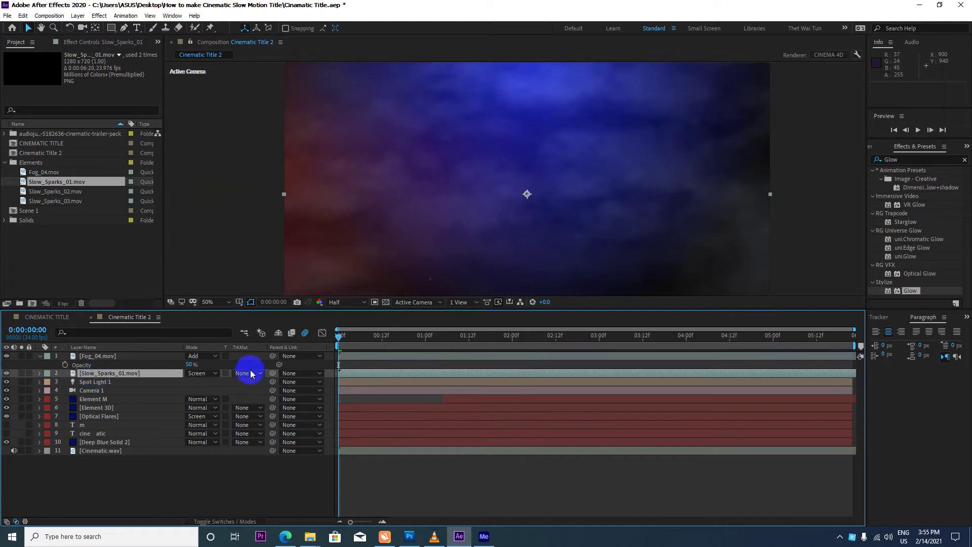
scroll(375, 228, down, 2)
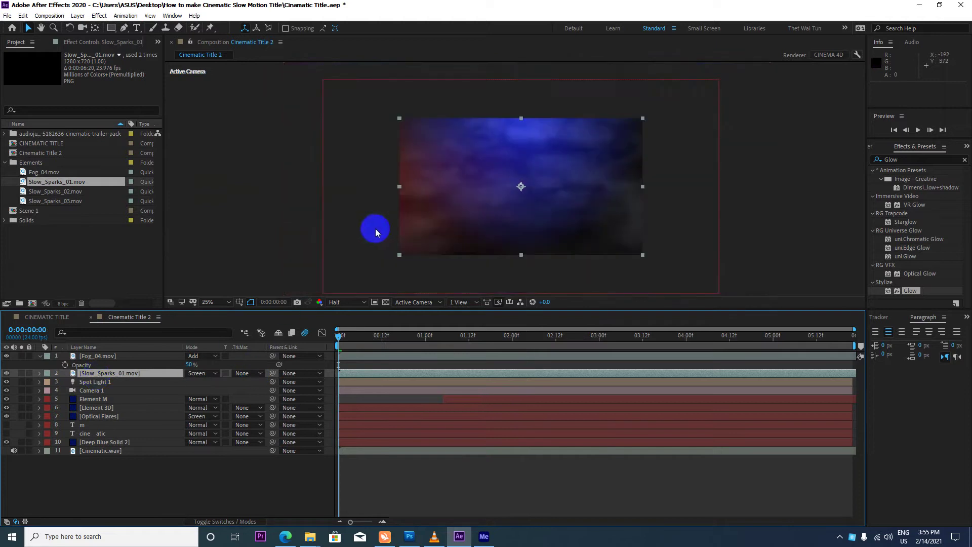
click(103, 355)
click(101, 375)
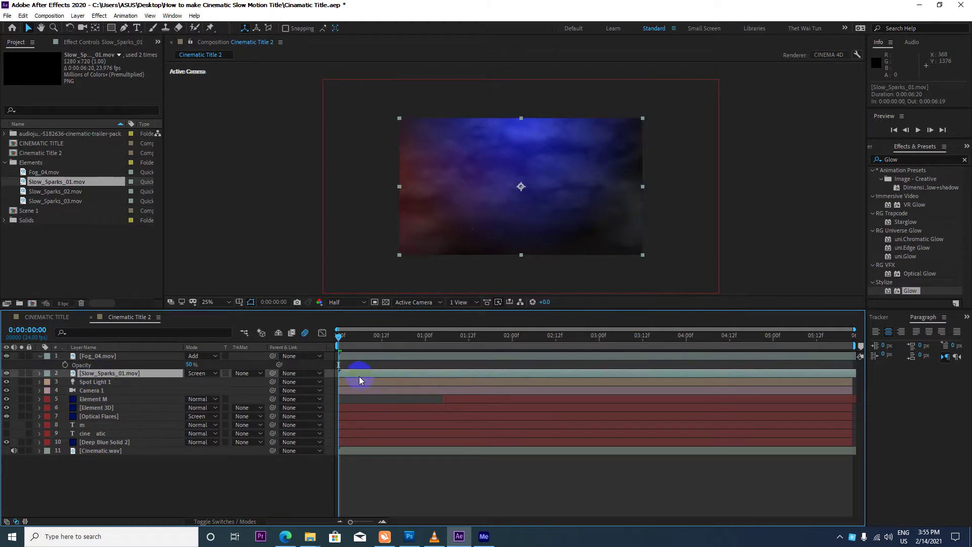
key(space)
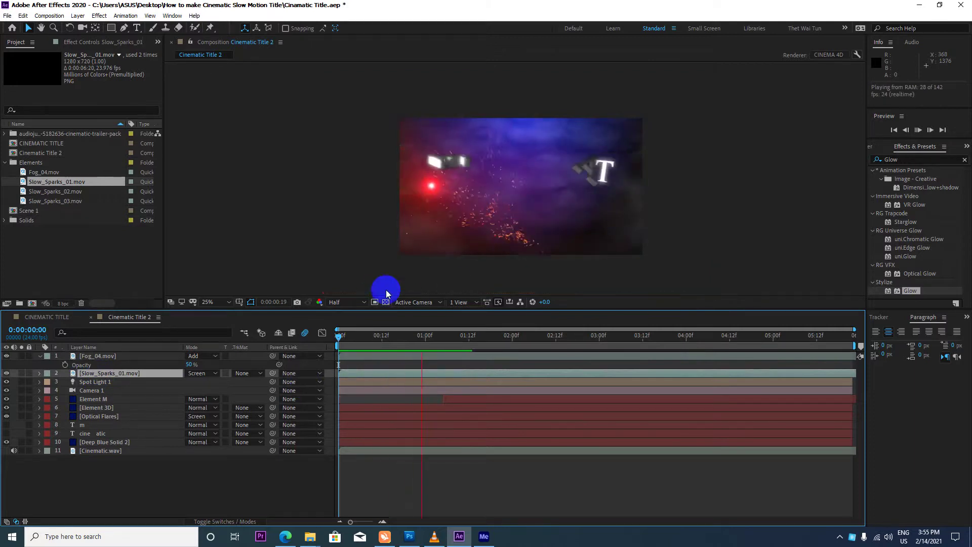
key(space)
Step: Rotate the Slow_Sparks_01 layer to 90 degrees
mouse_move(476, 336)
mouse_down()
mouse_move(342, 336)
mouse_move(464, 352)
mouse_move(407, 353)
mouse_up()
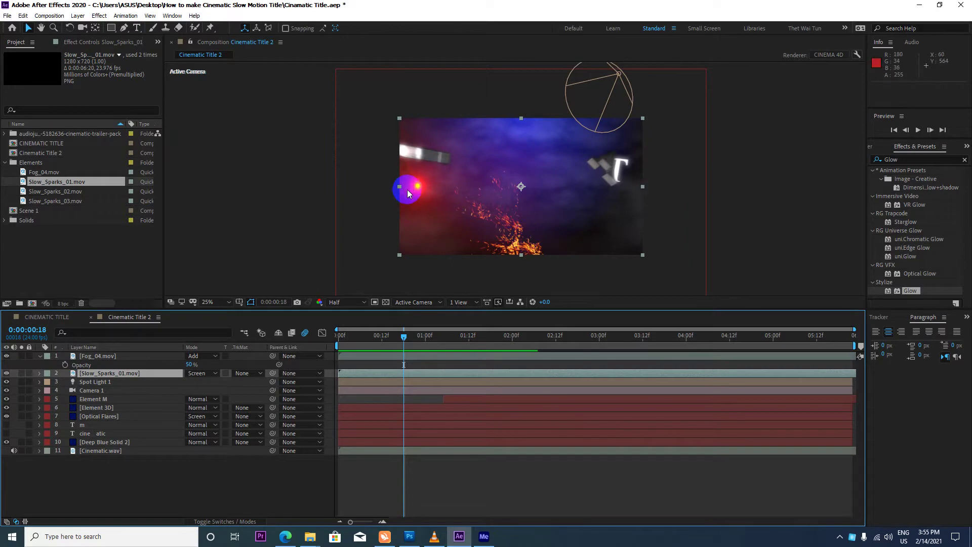
key(comma)
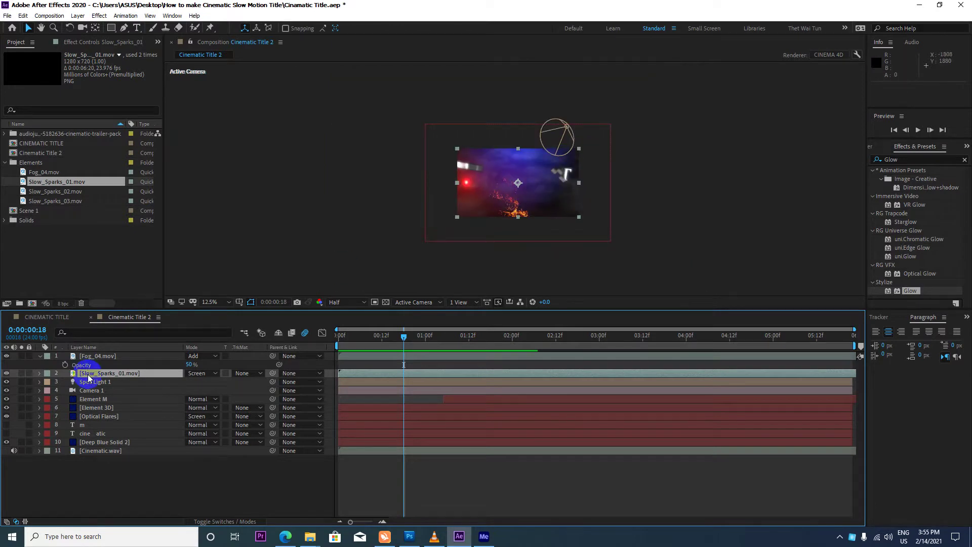
key(r)
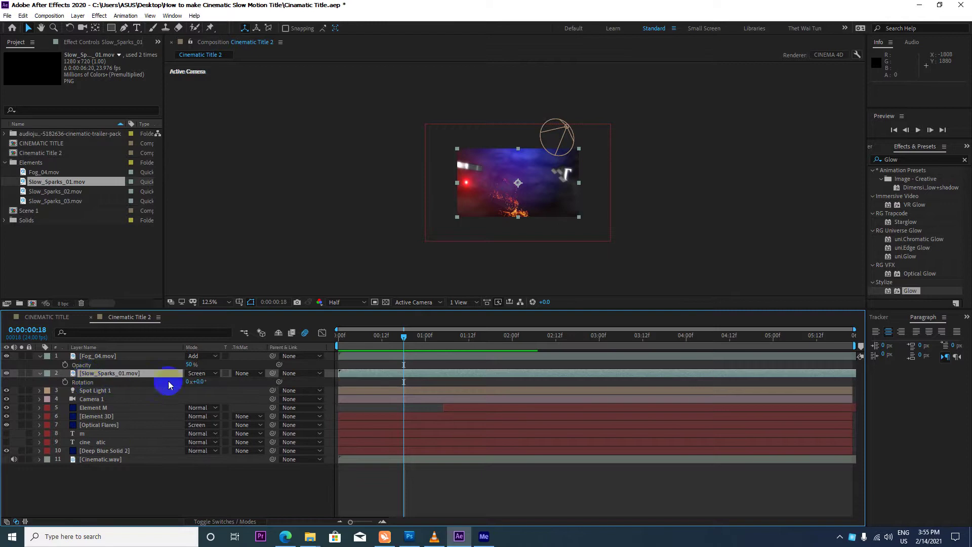
click(200, 382)
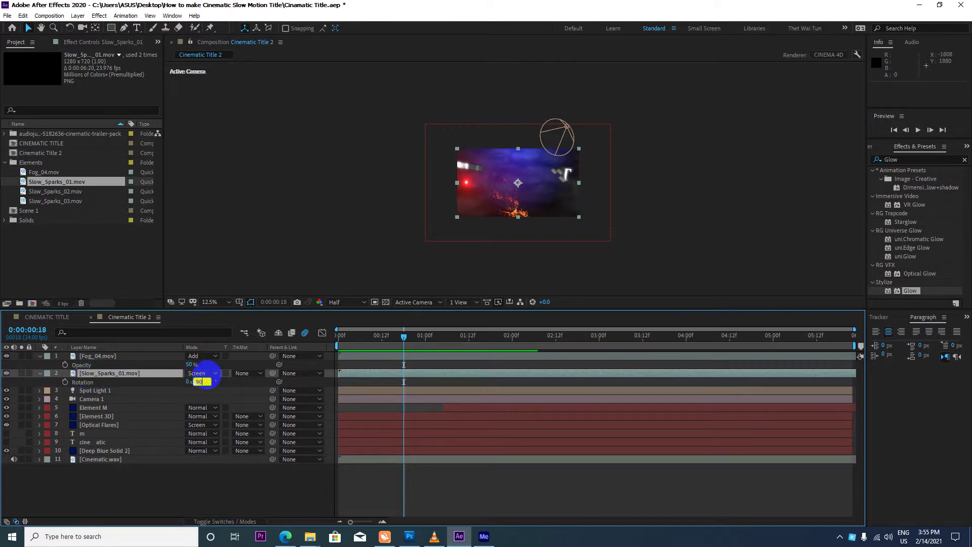
key(Return)
key(period)
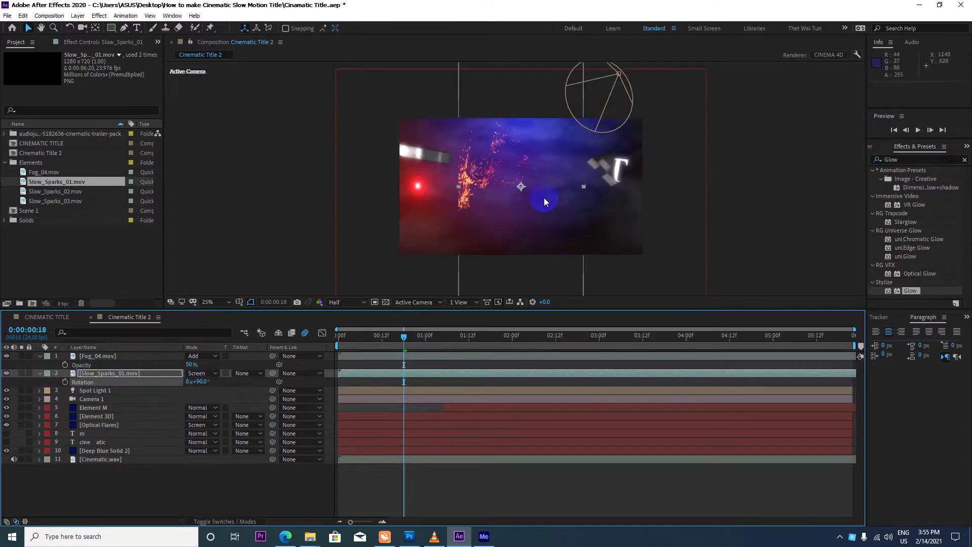
key(comma)
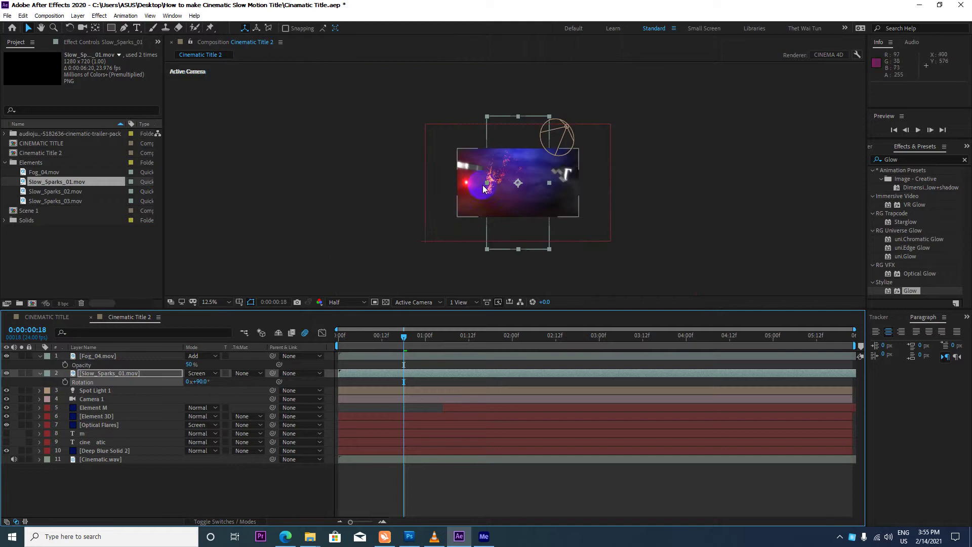
click(201, 357)
key(ctrl+z)
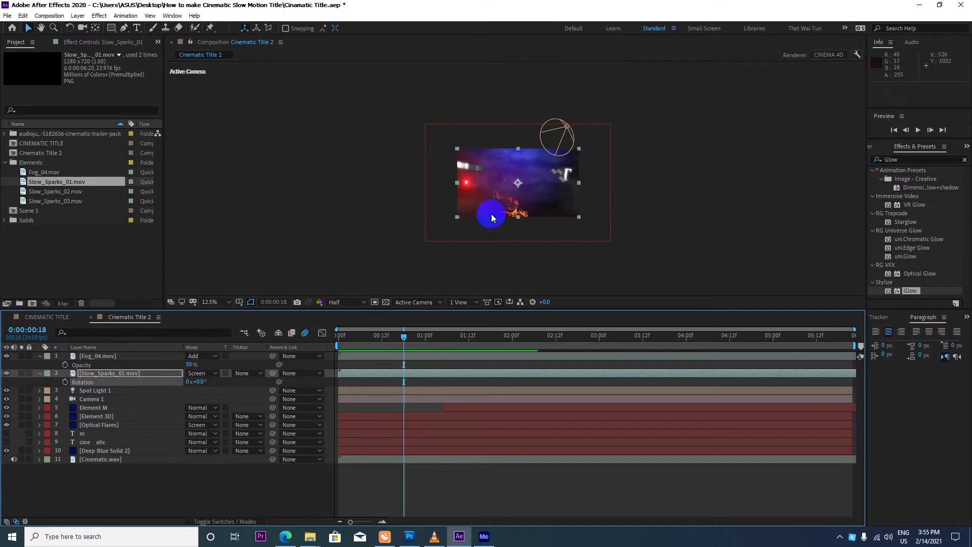
click(202, 382)
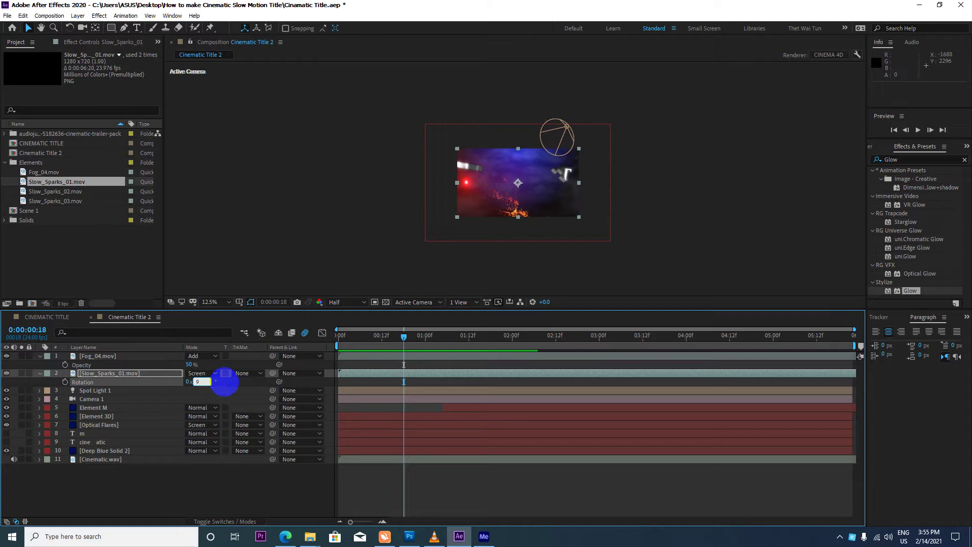
text(0)
key(Return)
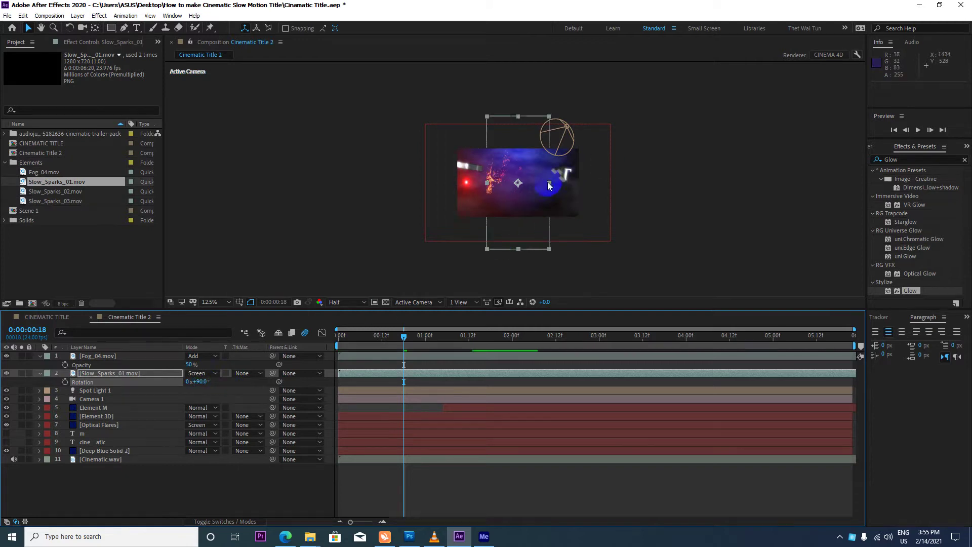
Step: Stretch the rotated sparks layer so it spans the frame
drag(548, 186, 584, 188)
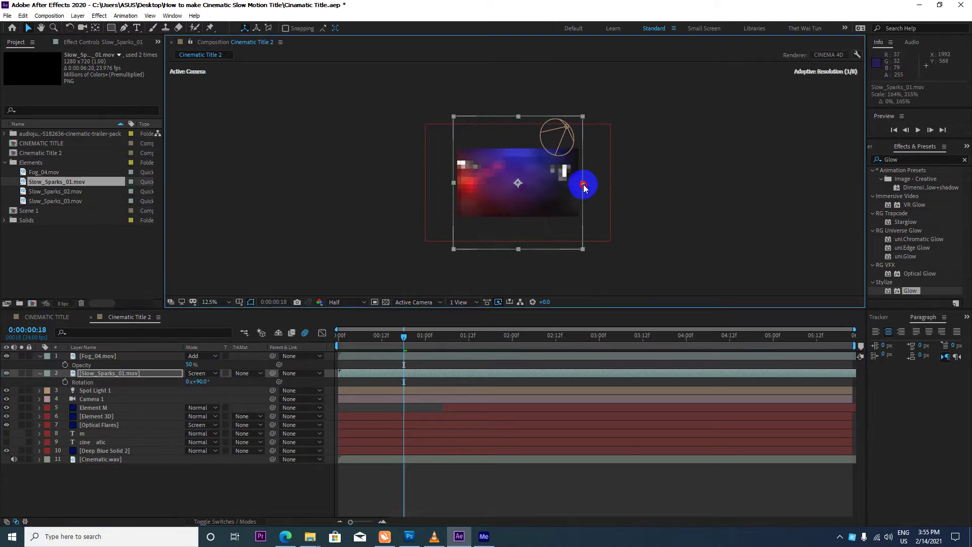
drag(518, 117, 518, 147)
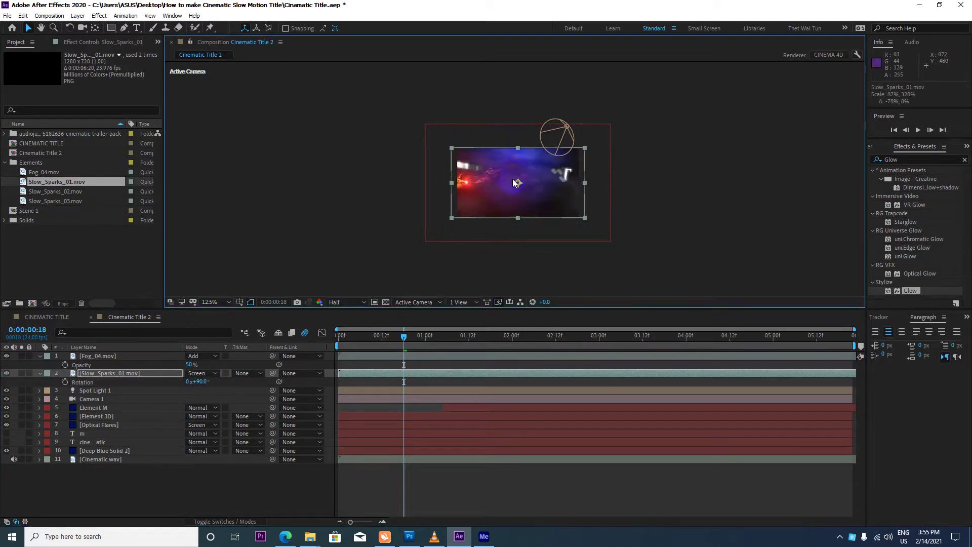
scroll(513, 179, up, 2)
scroll(379, 204, down, 1)
drag(388, 187, 400, 188)
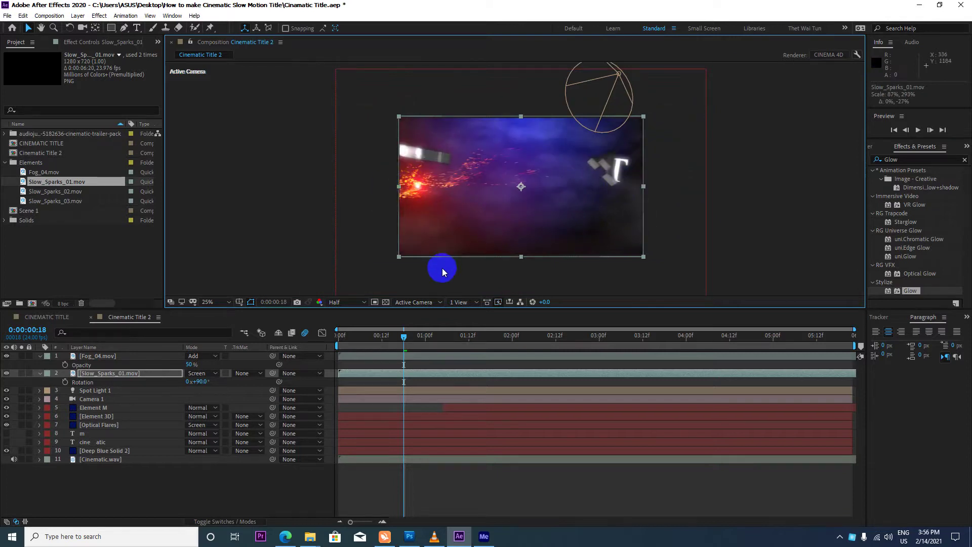
Step: Preview the opening of the composition to check the sparks
click(408, 275)
drag(403, 337, 299, 344)
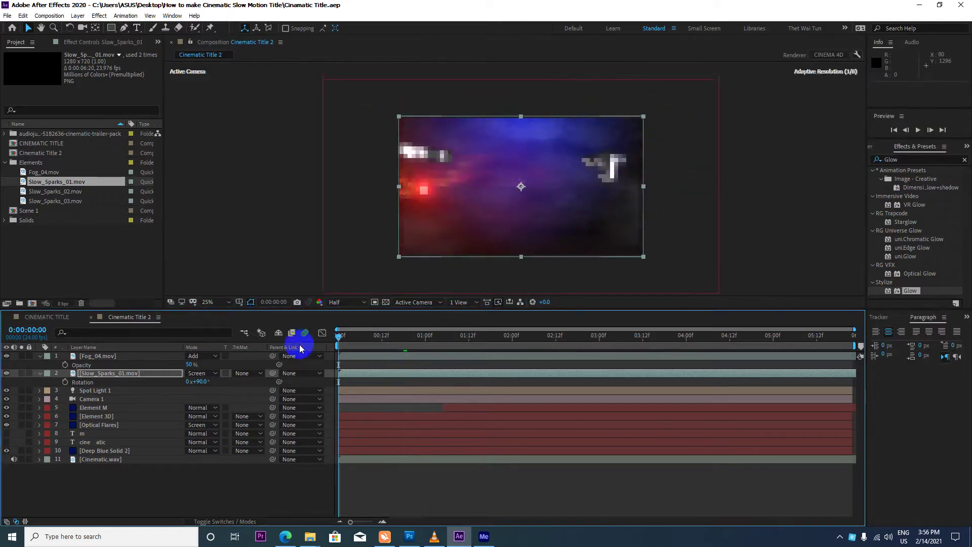
key(space)
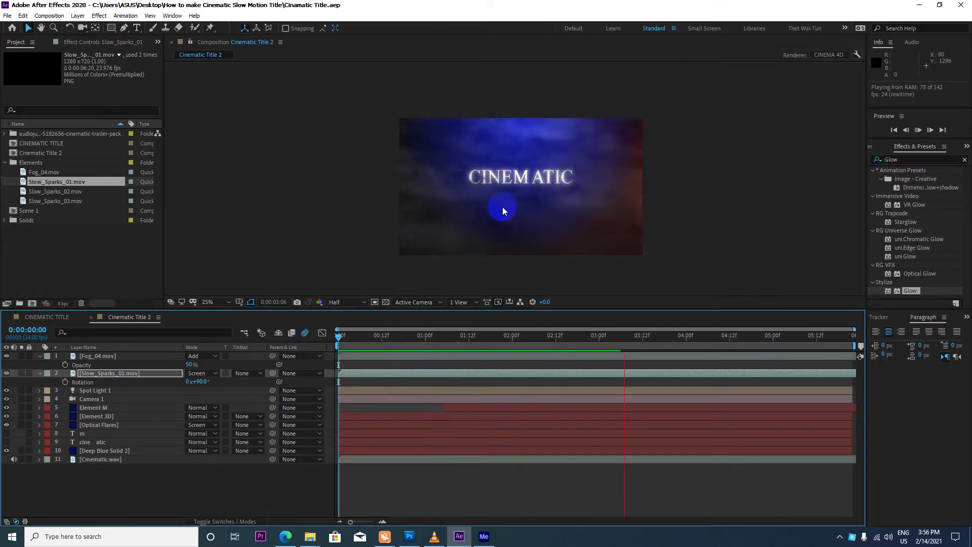
key(space)
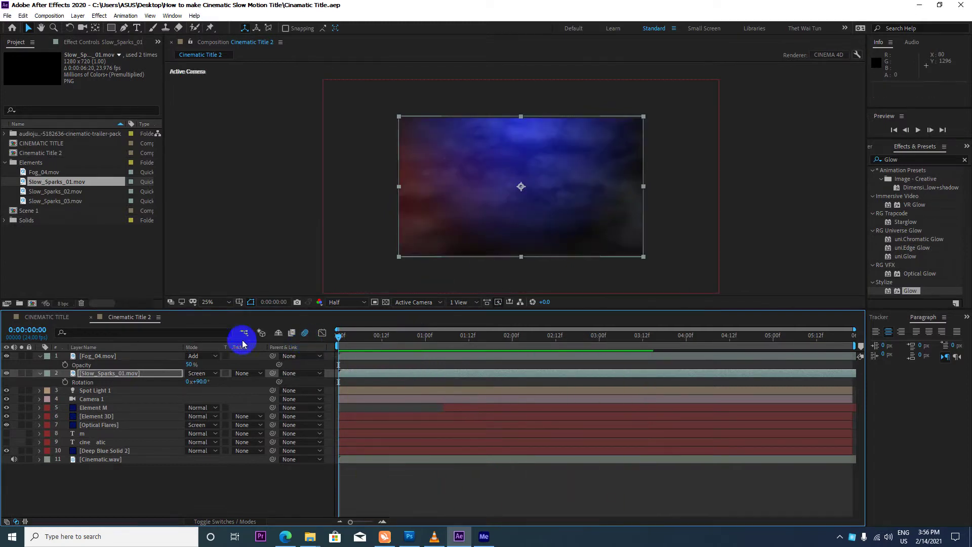
key(space)
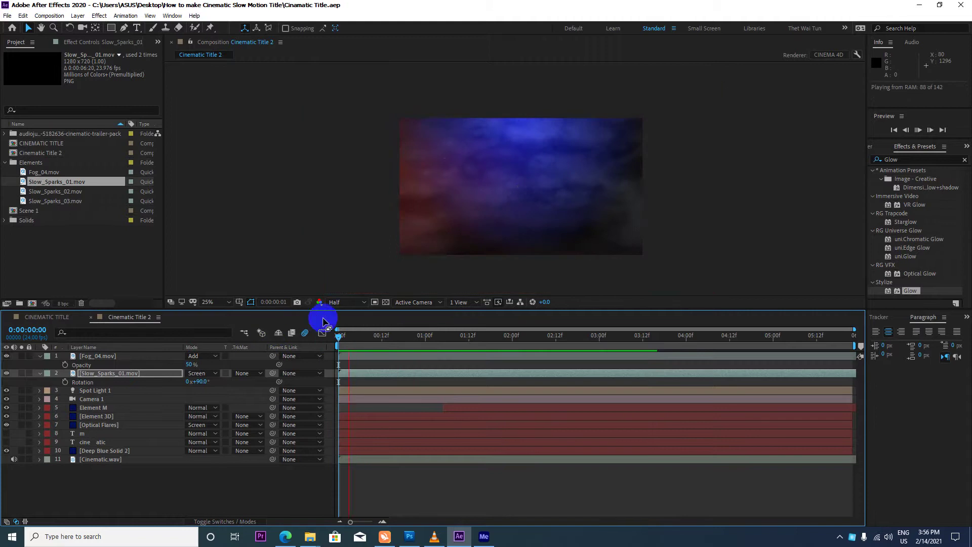
scroll(444, 167, up, 2)
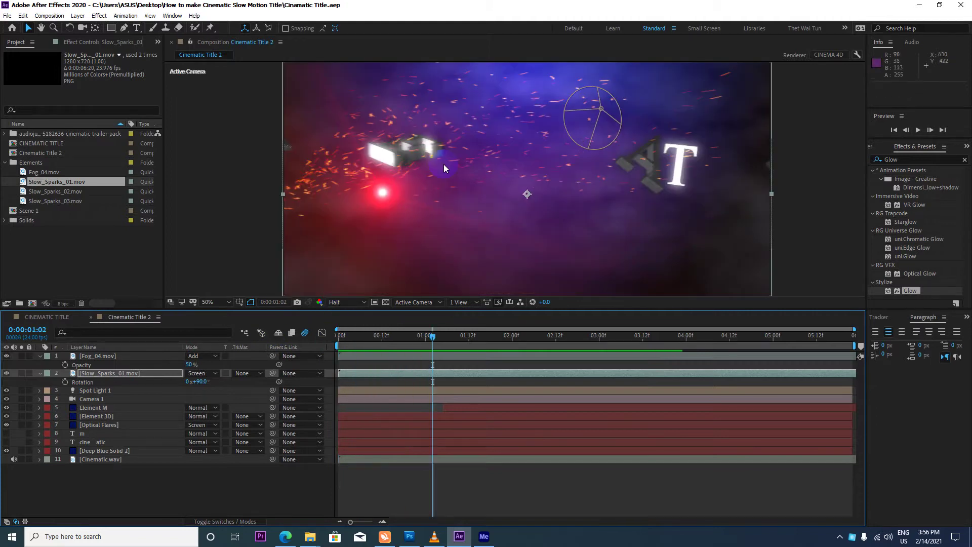
Step: Turn on motion blur for the Slow_Sparks_01 layer
click(119, 373)
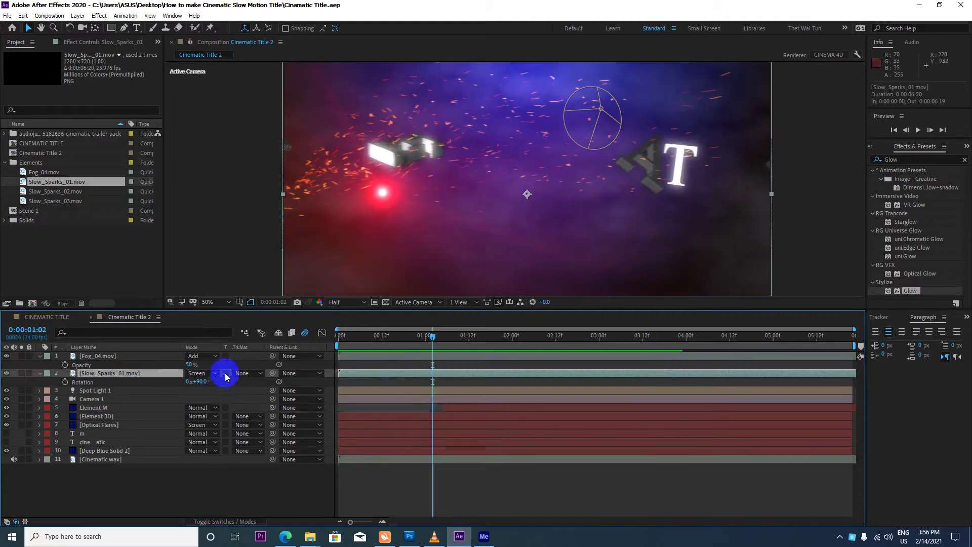
key(F4)
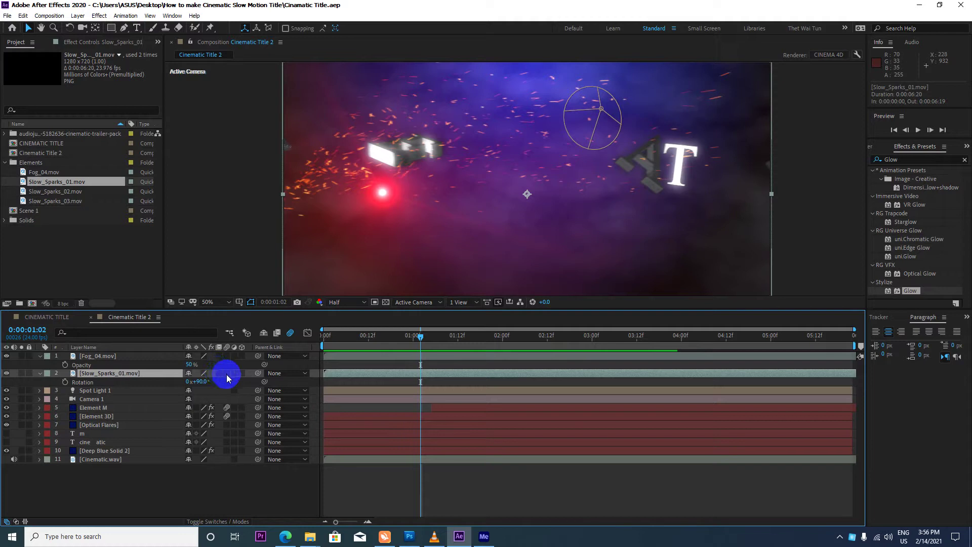
click(226, 373)
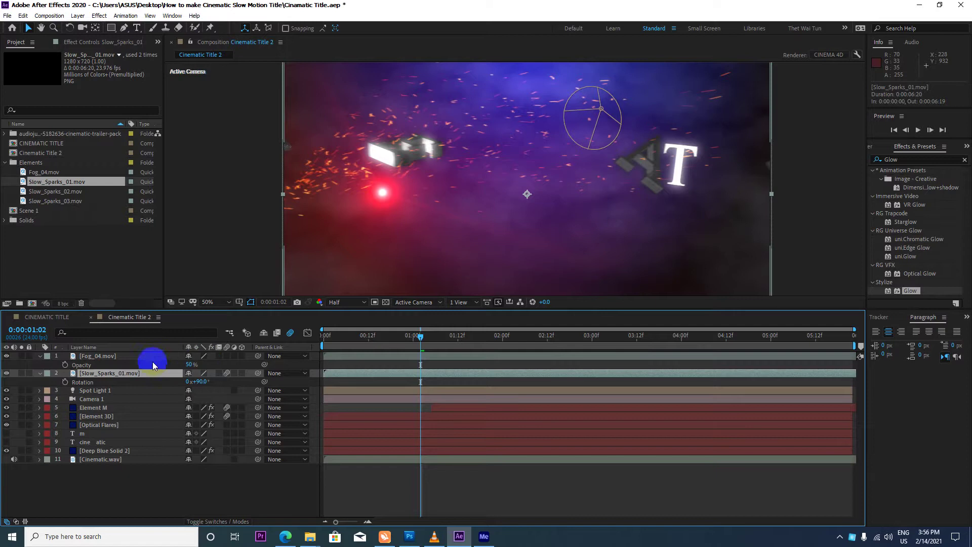
Step: Add Slow_Sparks_02.mov to the composition as a new layer
click(71, 191)
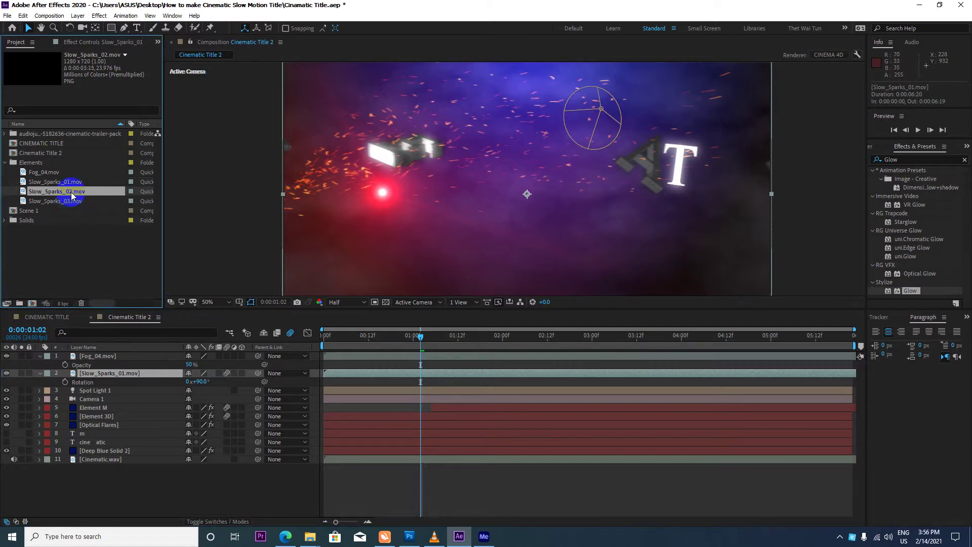
drag(71, 195, 135, 369)
scroll(466, 155, down, 2)
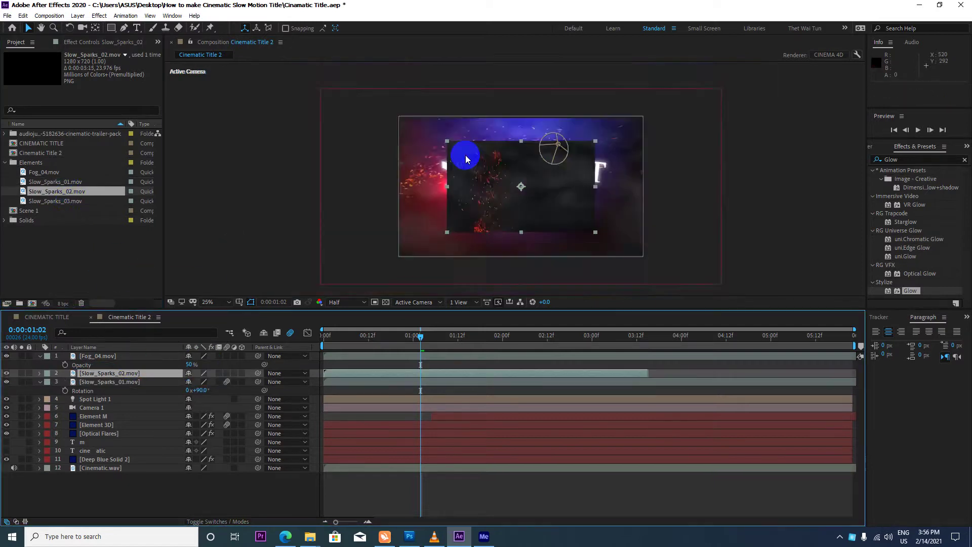
scroll(494, 178, up, 2)
scroll(495, 180, down, 2)
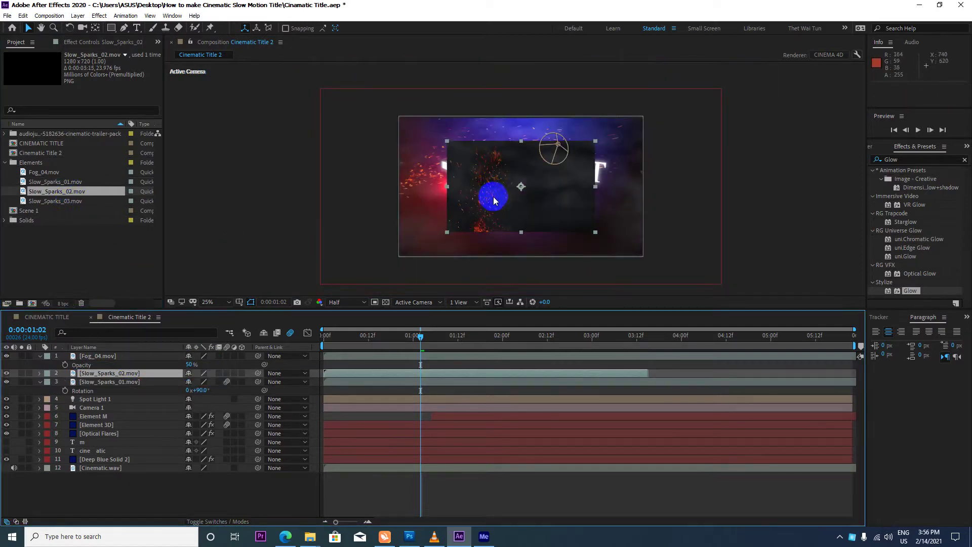
Step: Blend Slow_Sparks_02 in Screen mode, enlarge it, and rotate it to about -95°
key(F4)
click(199, 374)
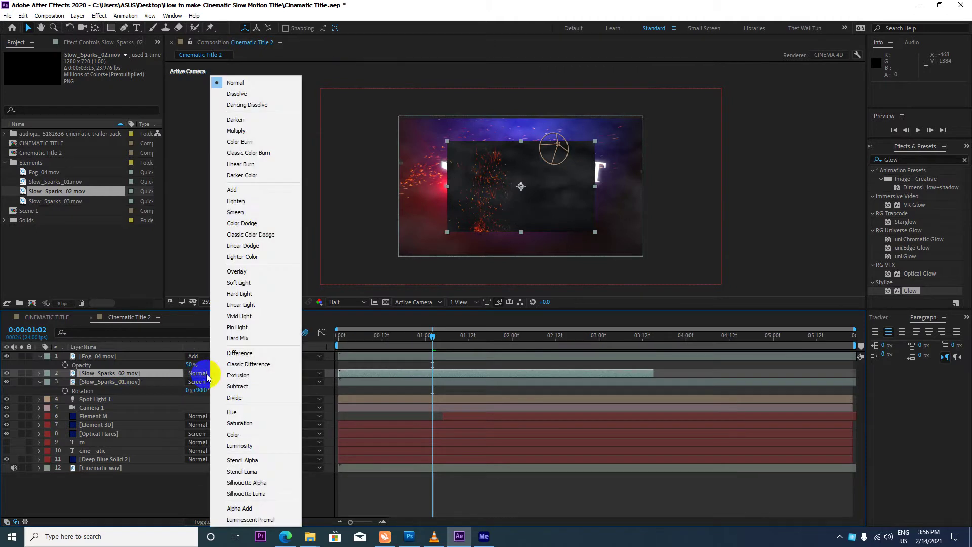
click(262, 213)
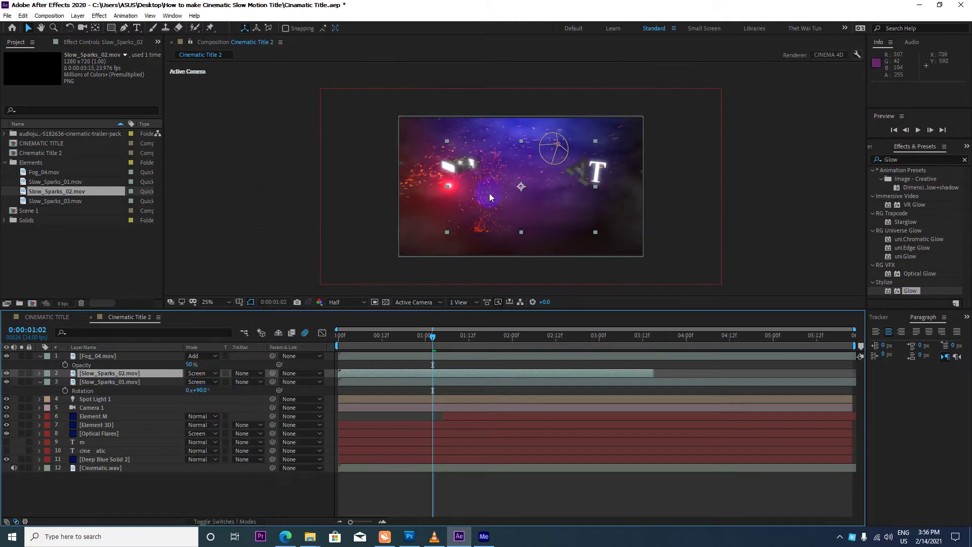
mouse_move(595, 141)
mouse_down()
mouse_move(595, 129)
mouse_move(628, 144)
mouse_up()
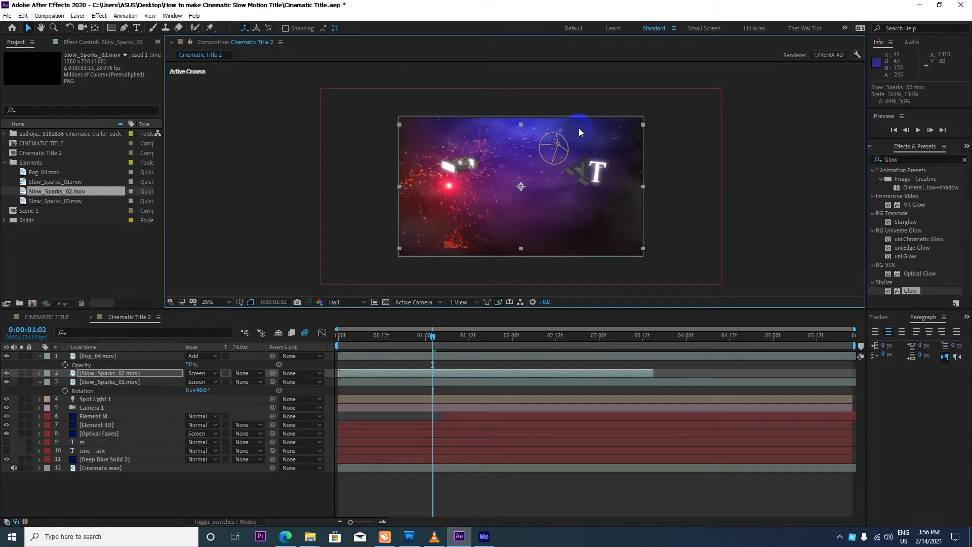
drag(601, 129, 490, 128)
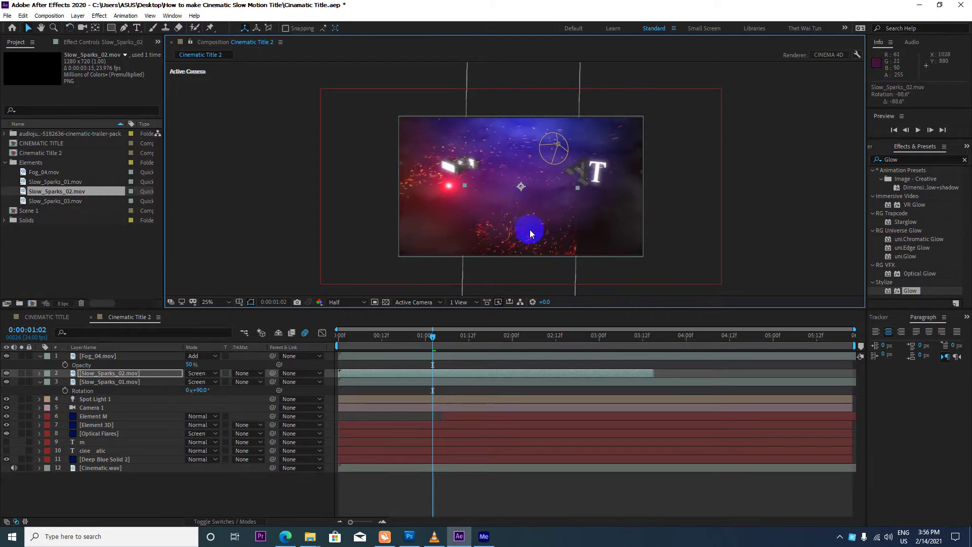
key(w)
mouse_move(530, 233)
mouse_down()
mouse_move(585, 190)
mouse_move(629, 207)
mouse_move(644, 255)
mouse_move(623, 250)
mouse_up()
key(v)
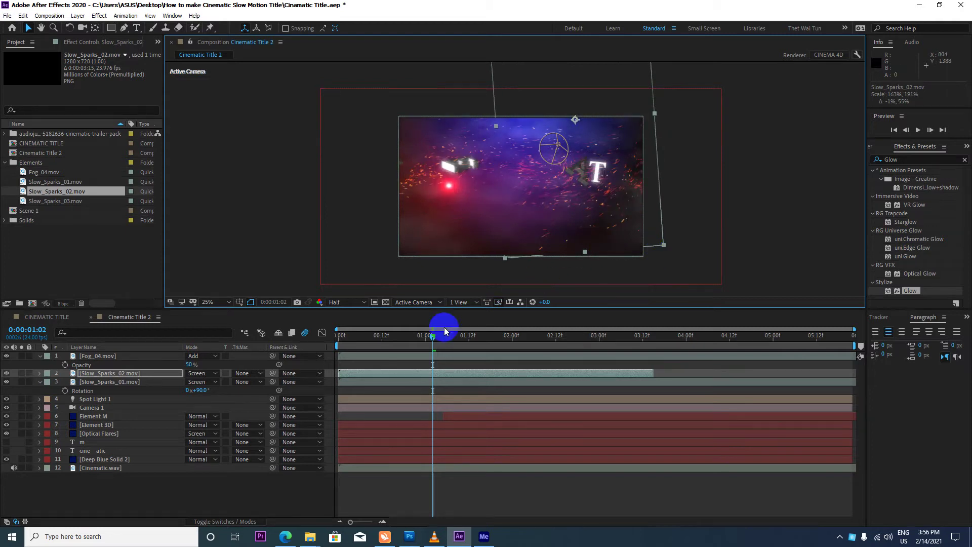
Step: Preview the composition from the start with both spark layers
drag(433, 336, 319, 352)
key(space)
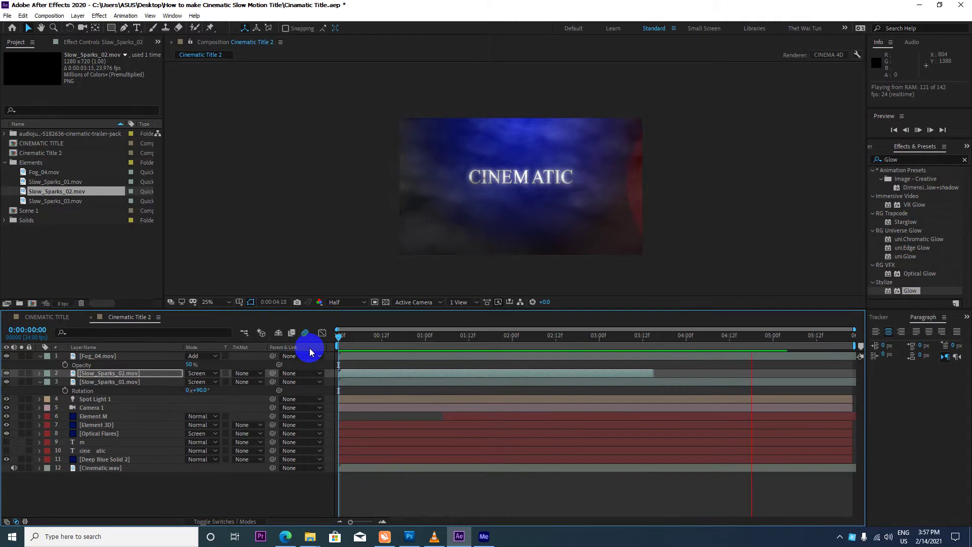
key(space)
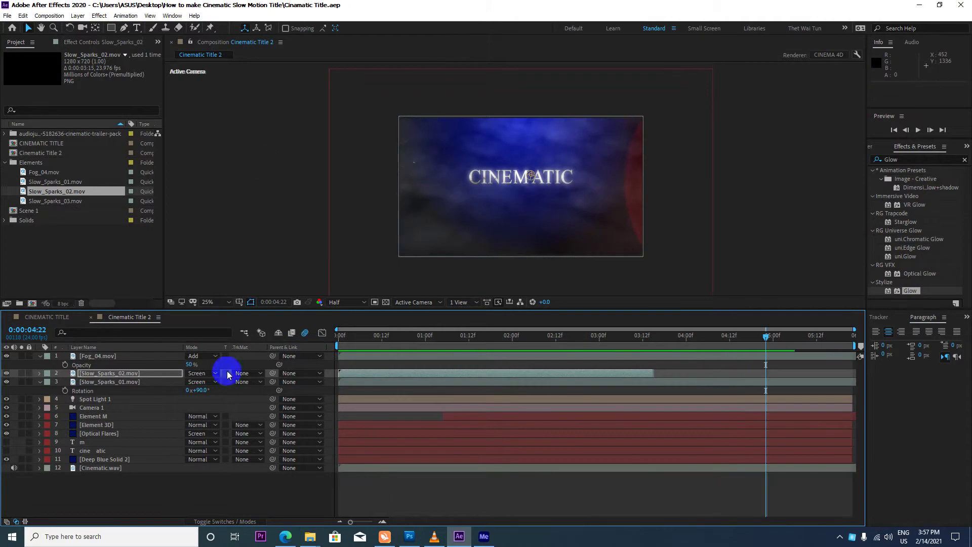
Step: Add Slow_Sparks_03.mov, blend it in Screen mode, and scale it to about 200%
click(63, 202)
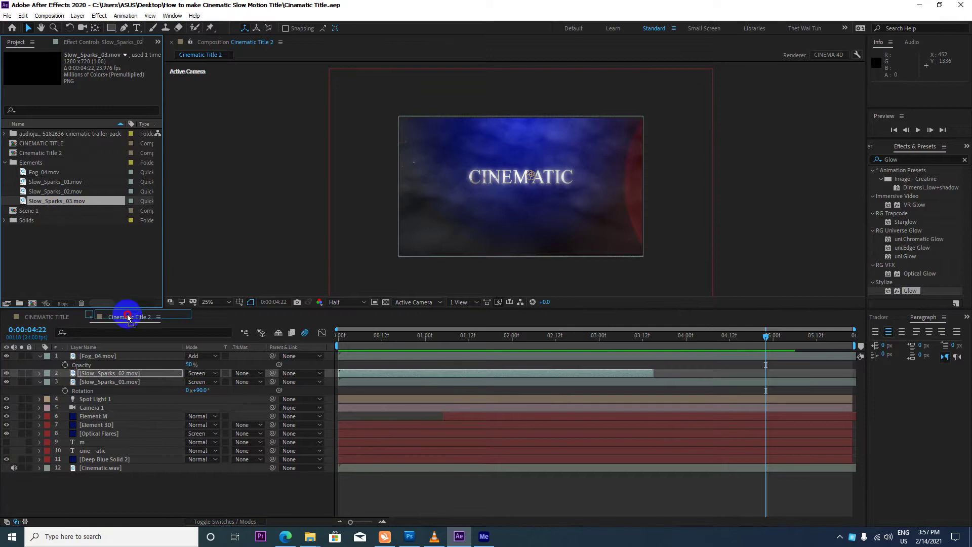
drag(61, 201, 117, 375)
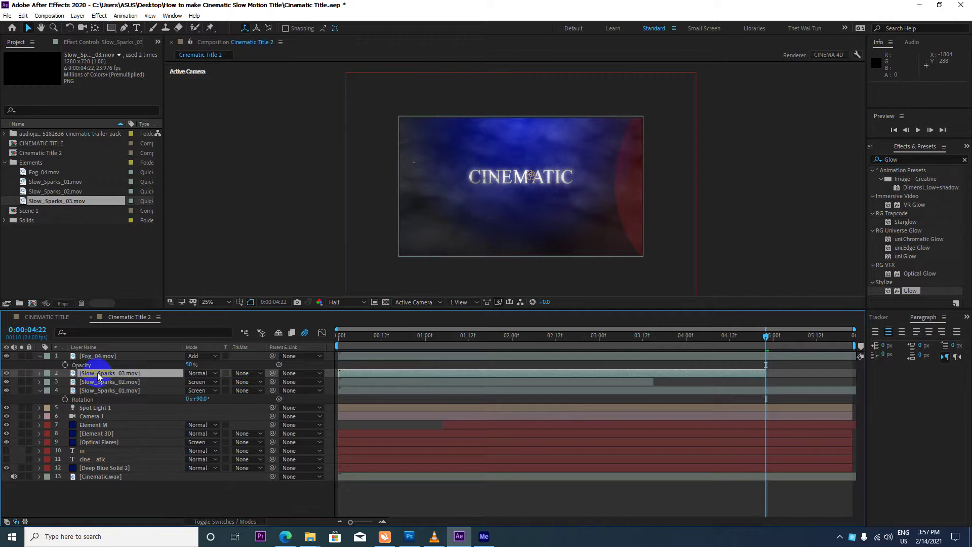
click(471, 336)
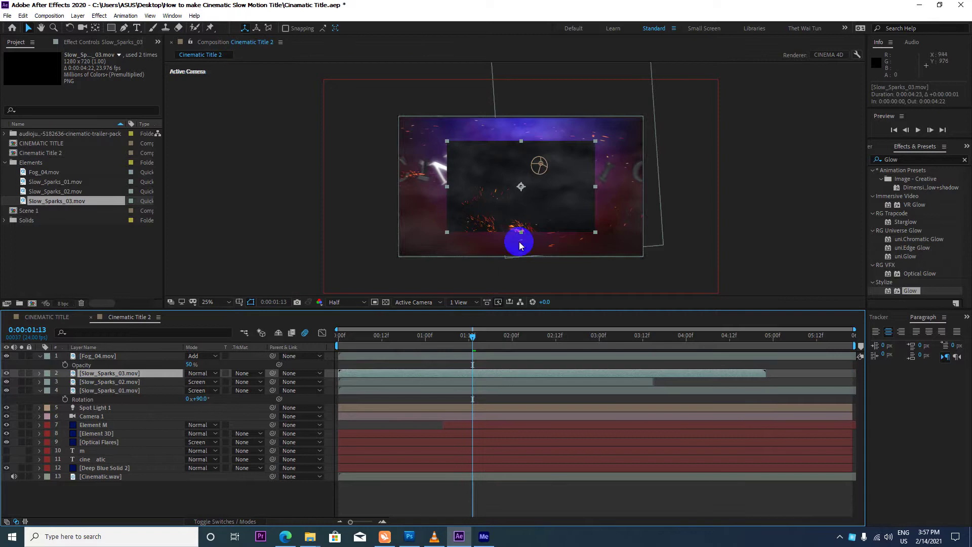
click(126, 371)
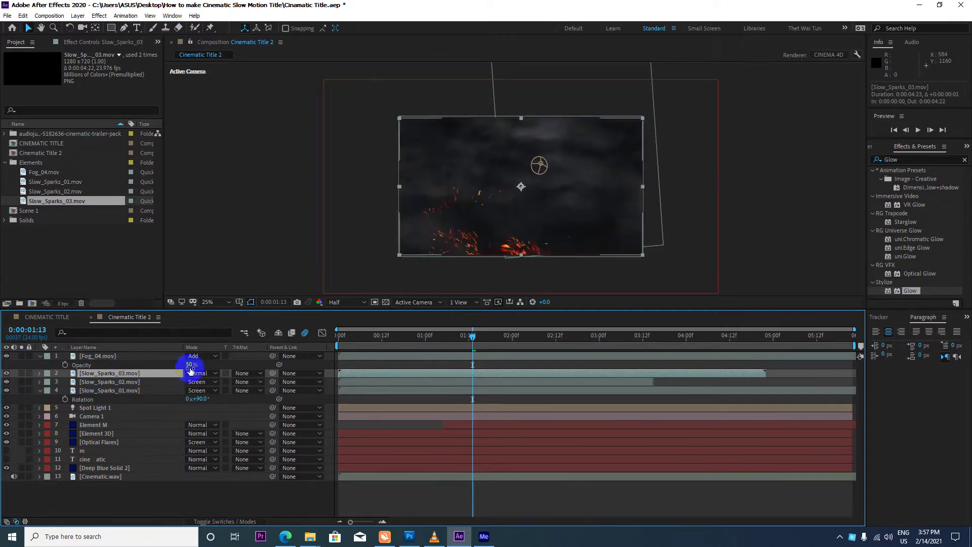
click(211, 376)
click(248, 215)
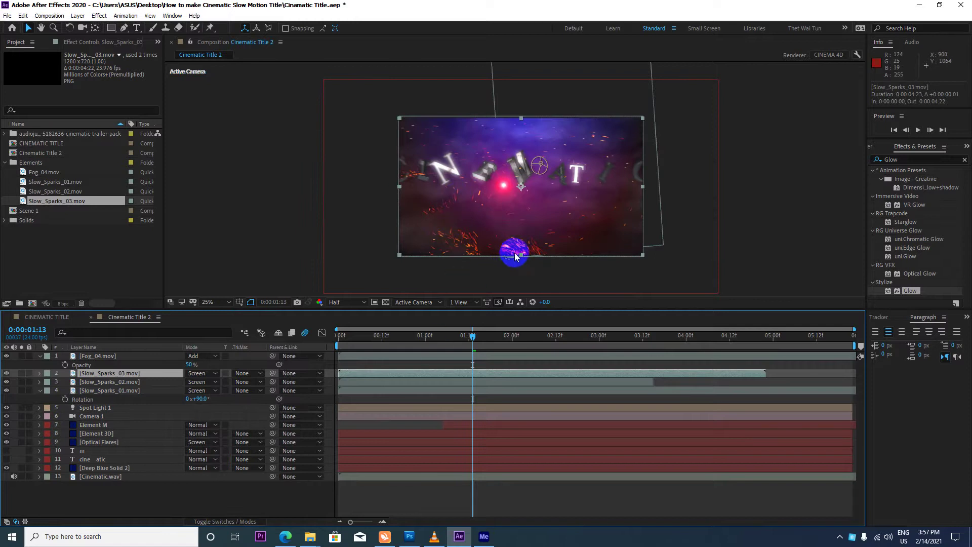
drag(521, 254, 521, 267)
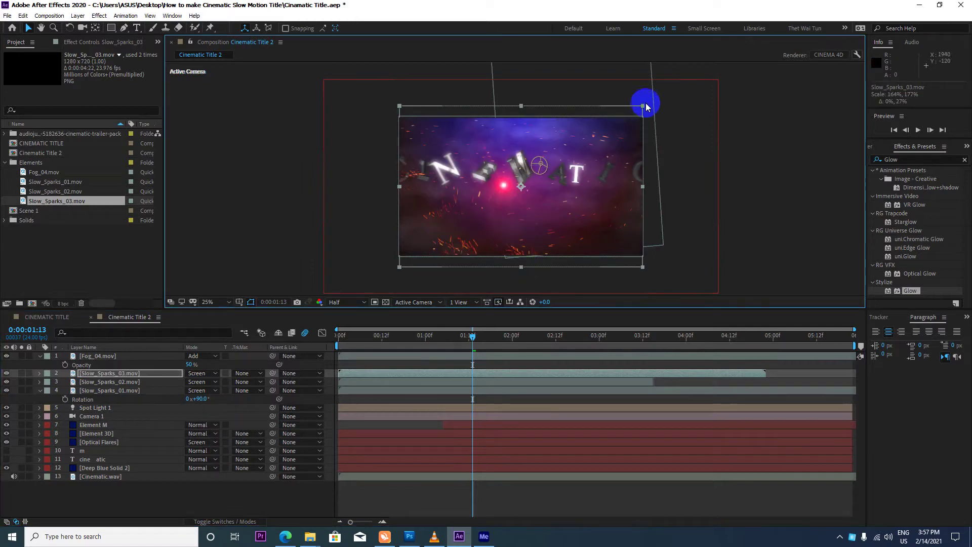
drag(643, 109, 668, 91)
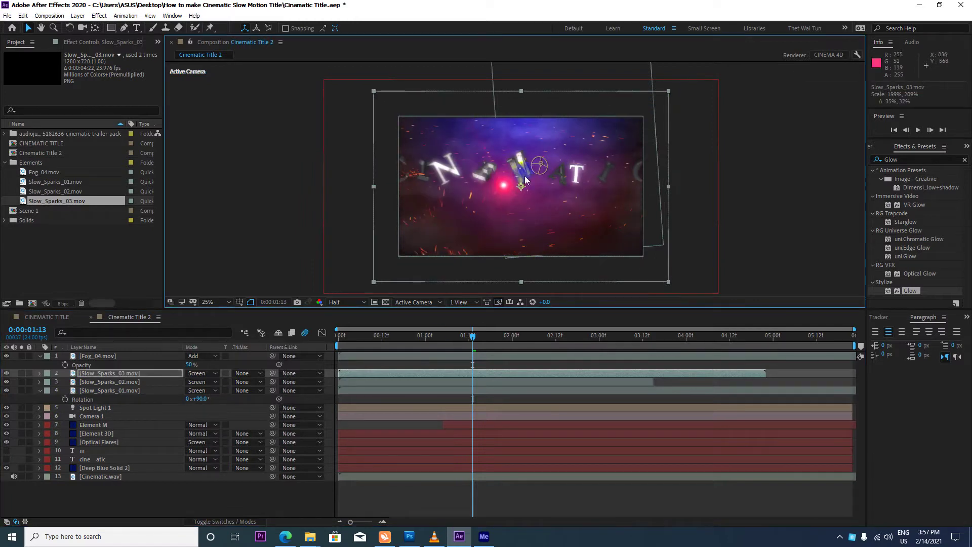
Step: Make Slow_Sparks_03 and Slow_Sparks_02 3D layers
key(F4)
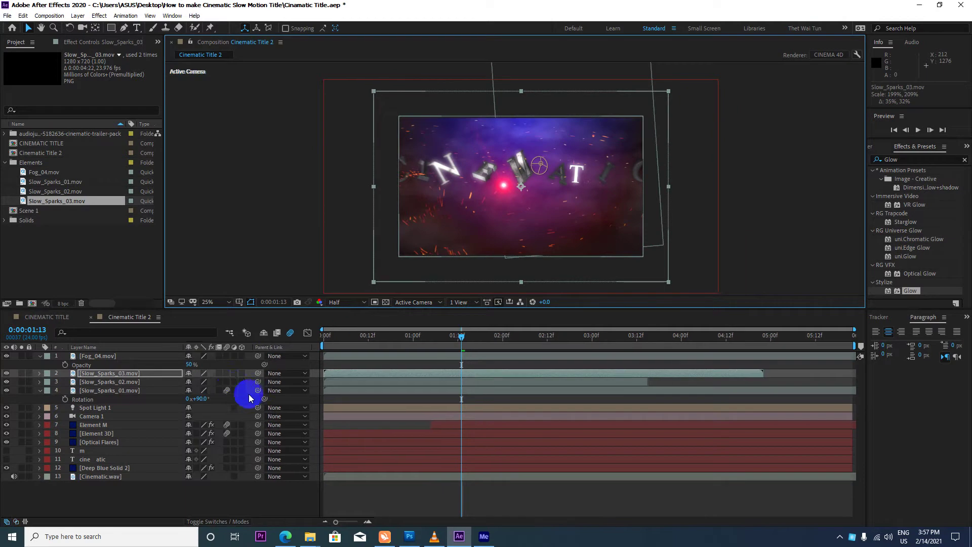
click(226, 373)
click(226, 382)
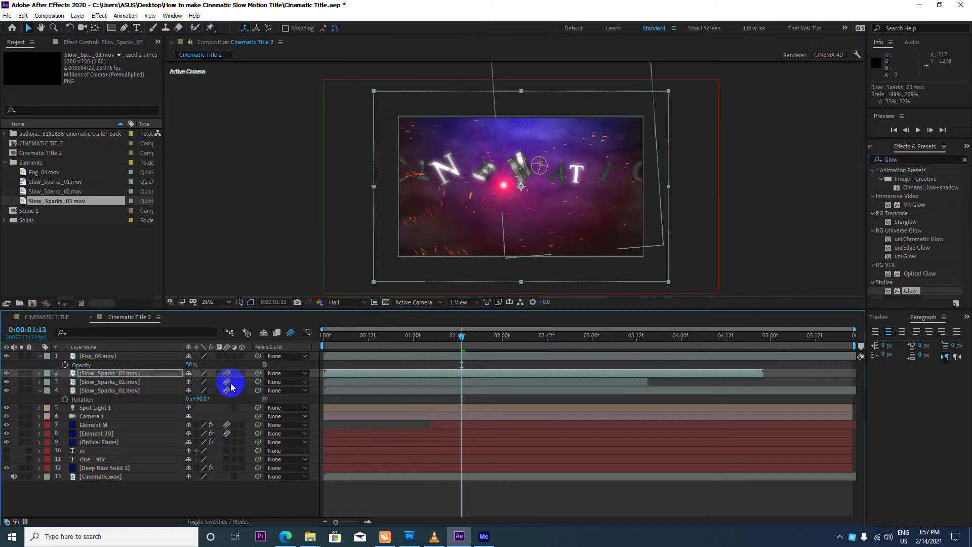
Step: Collapse Fog_04's Opacity and Slow_Sparks_01's Rotation properties, then select the Element M layer
click(126, 356)
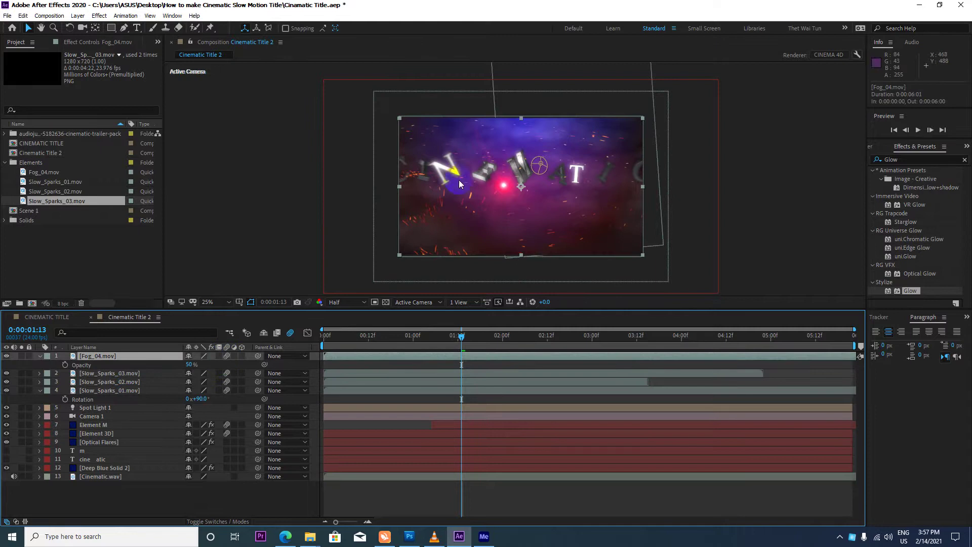
click(40, 356)
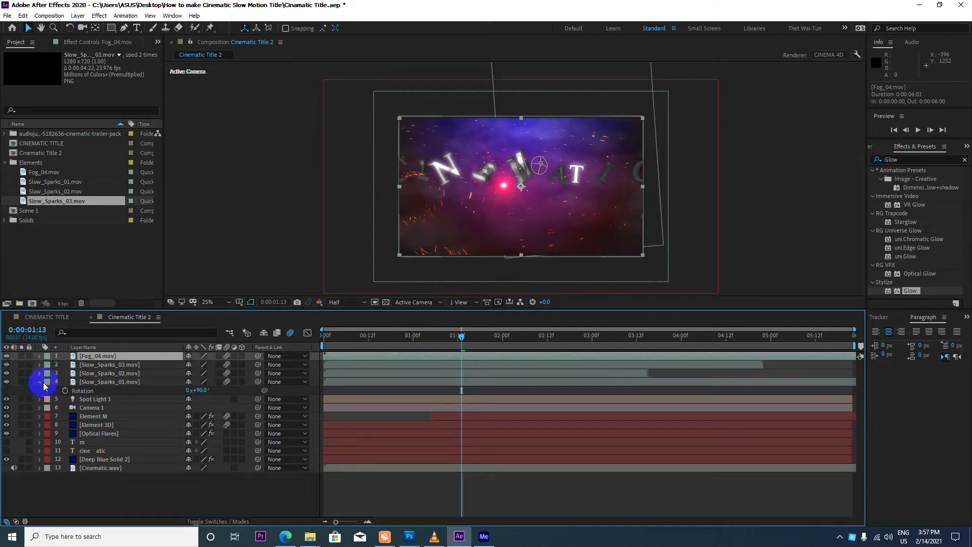
click(40, 383)
click(157, 474)
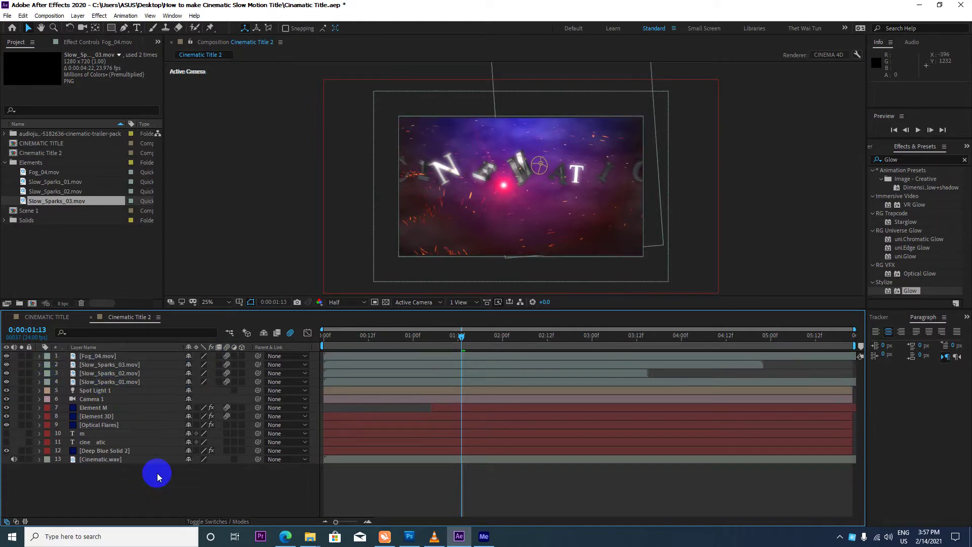
click(234, 416)
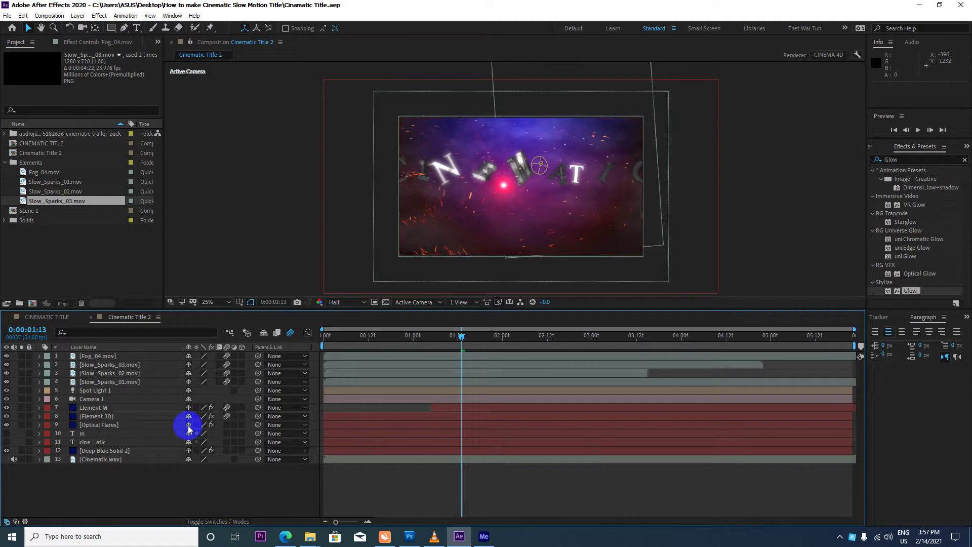
click(108, 409)
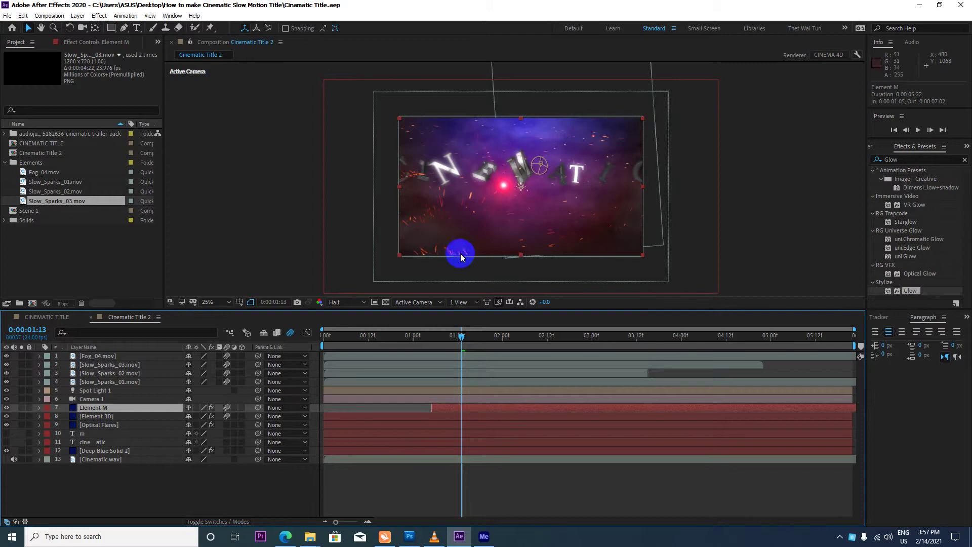
Step: Duplicate the Optical Flares layer and flip the copy horizontally
click(7, 162)
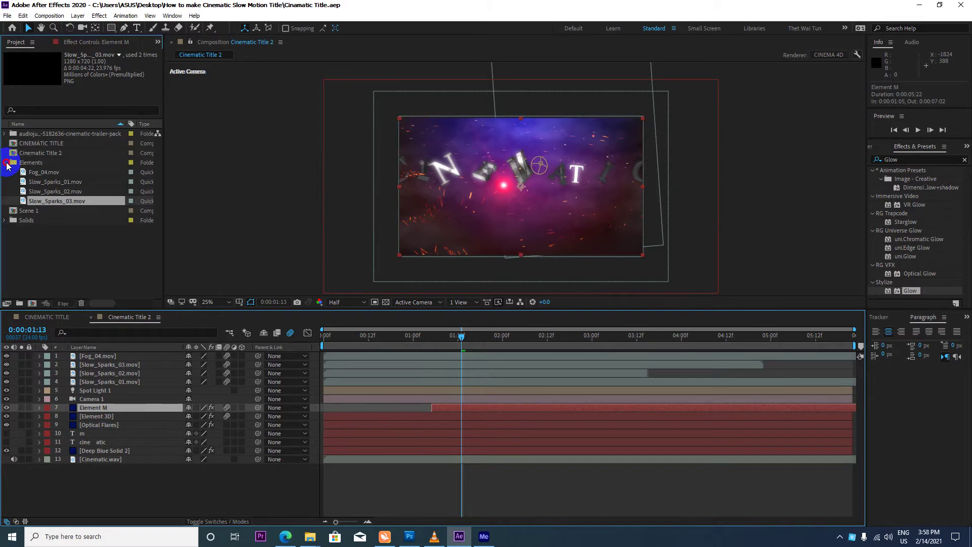
click(504, 195)
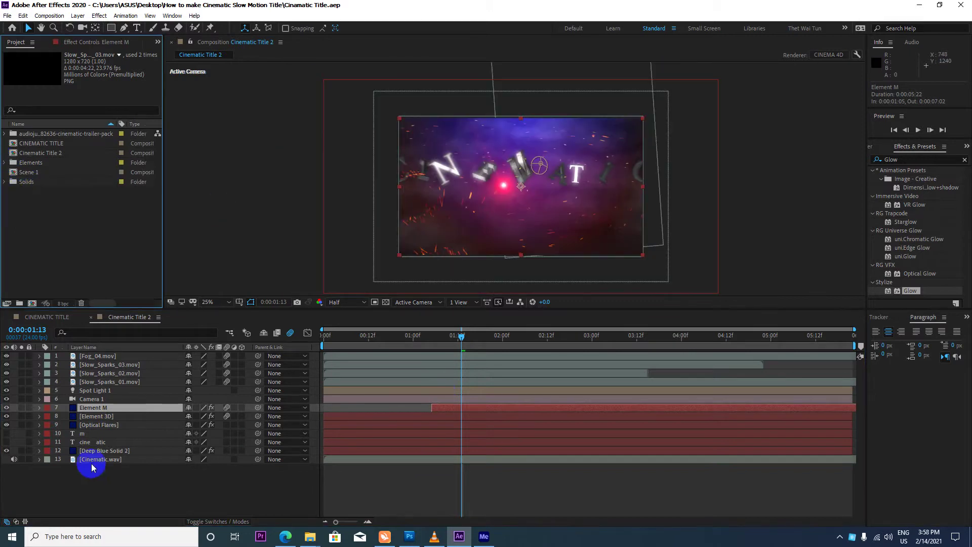
click(99, 425)
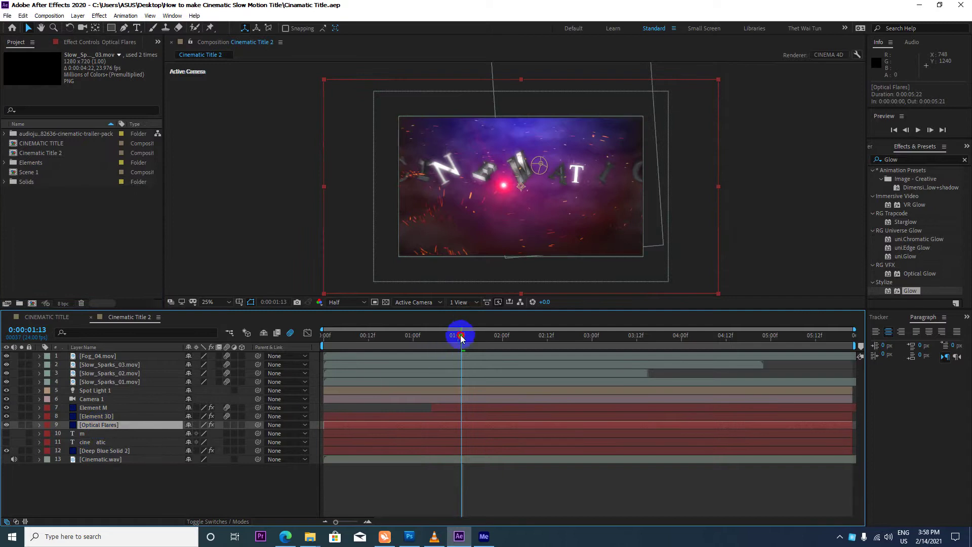
drag(461, 335, 304, 352)
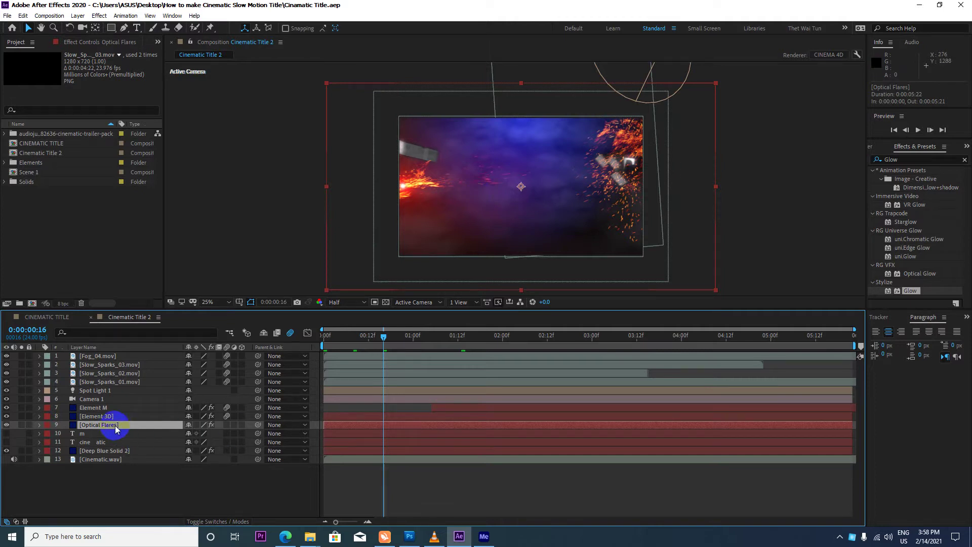
key(ctrl+d)
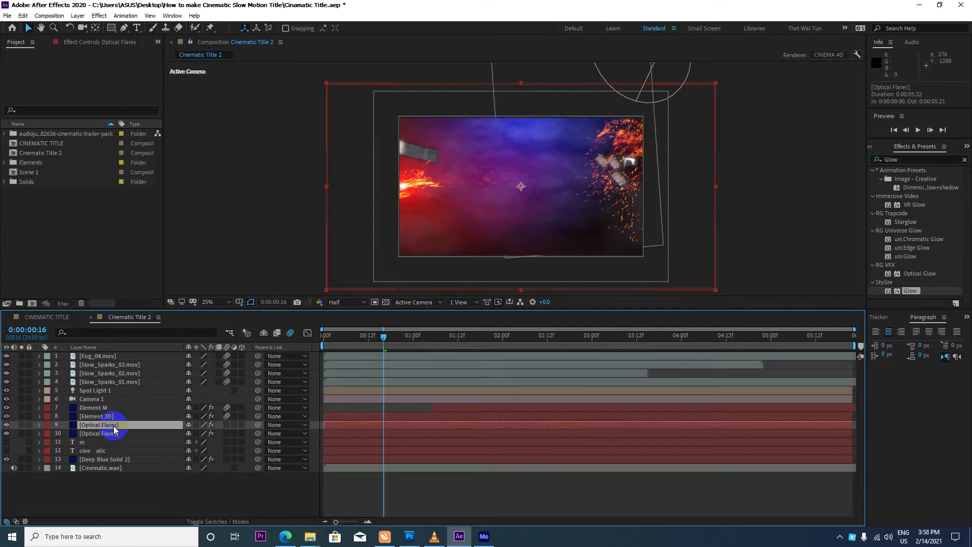
right_click(341, 424)
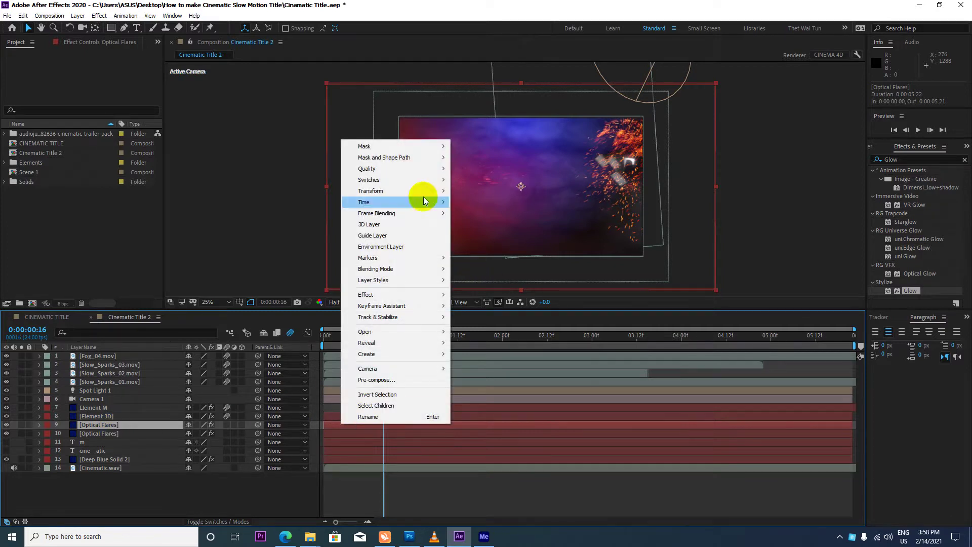
mouse_move(436, 191)
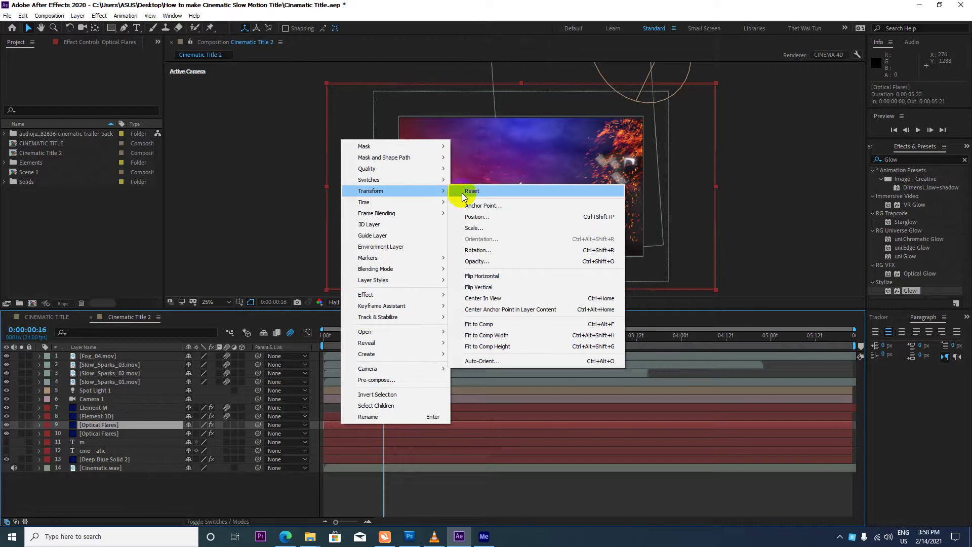
click(495, 277)
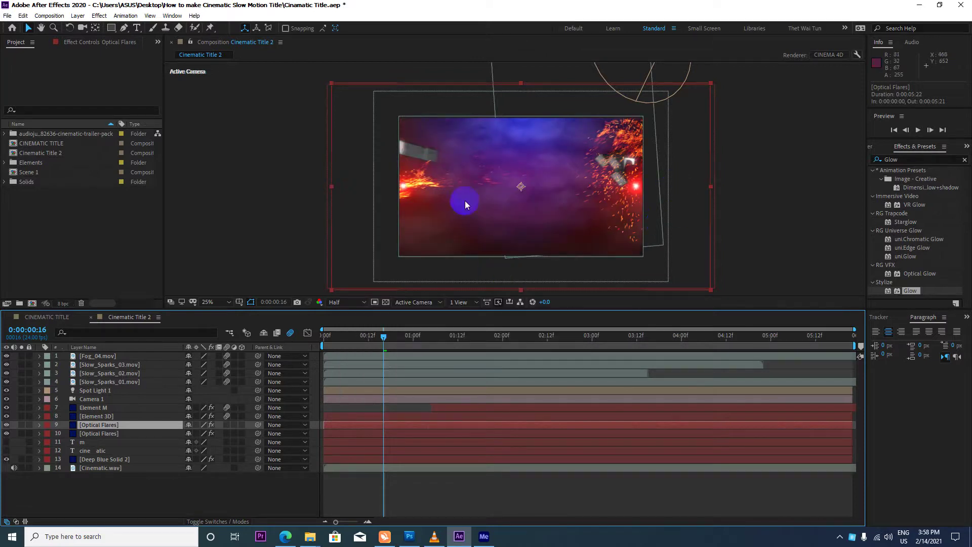
Step: Preview the animation from the start with flares on both sides
drag(383, 335, 267, 342)
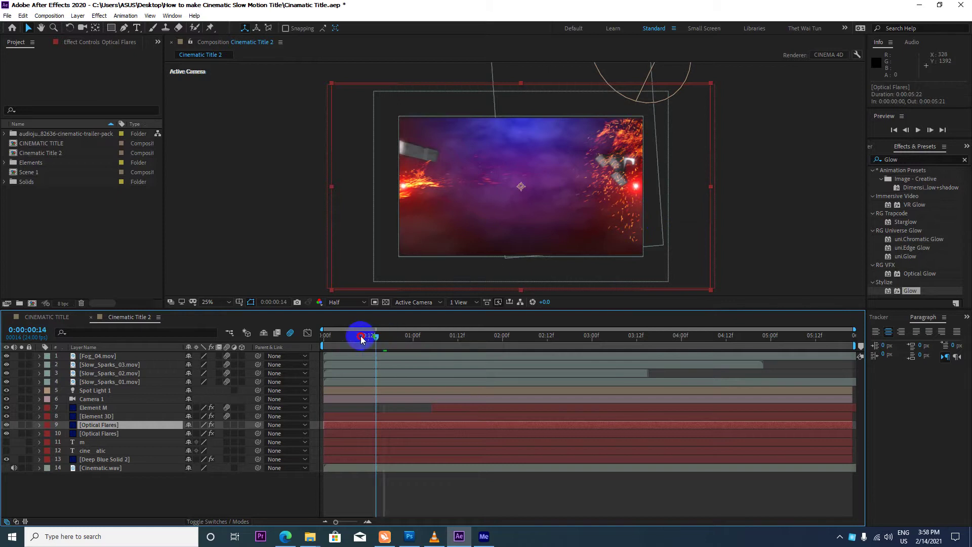
key(space)
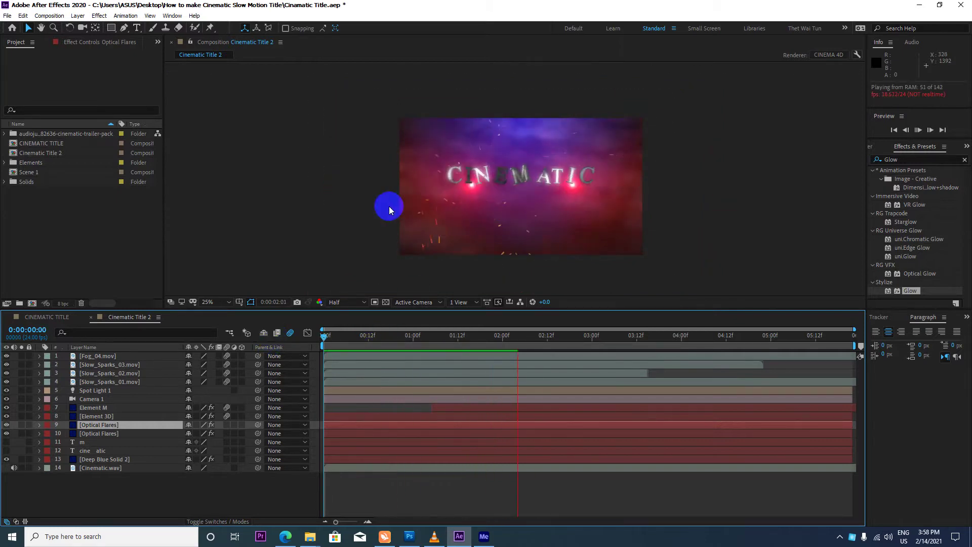
key(space)
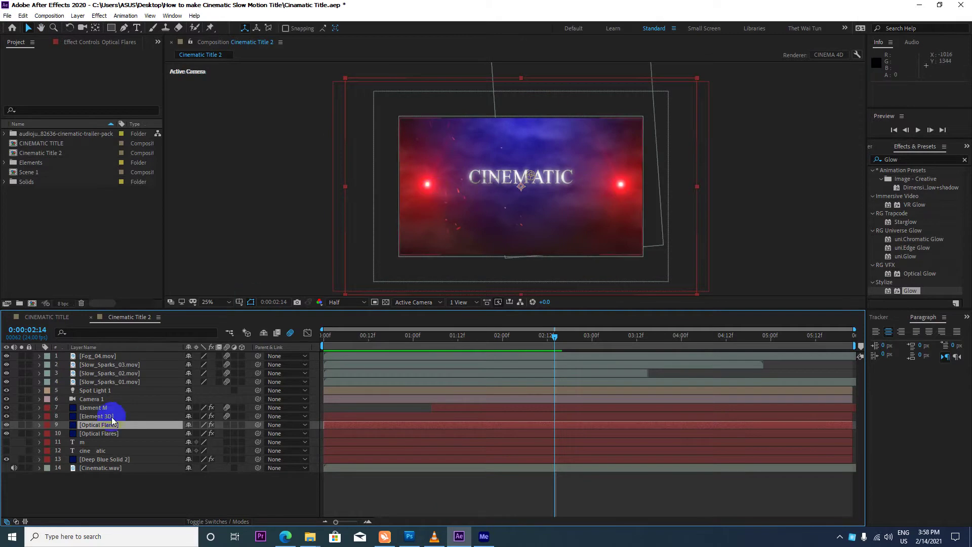
Step: Set the Optical Flares Scale to 300, then enlarge it to 1020
click(86, 42)
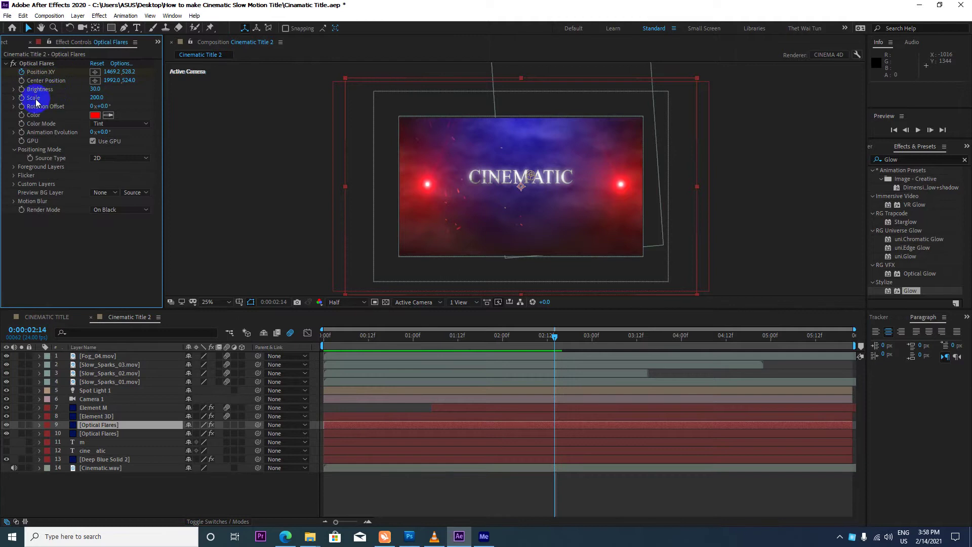
click(98, 98)
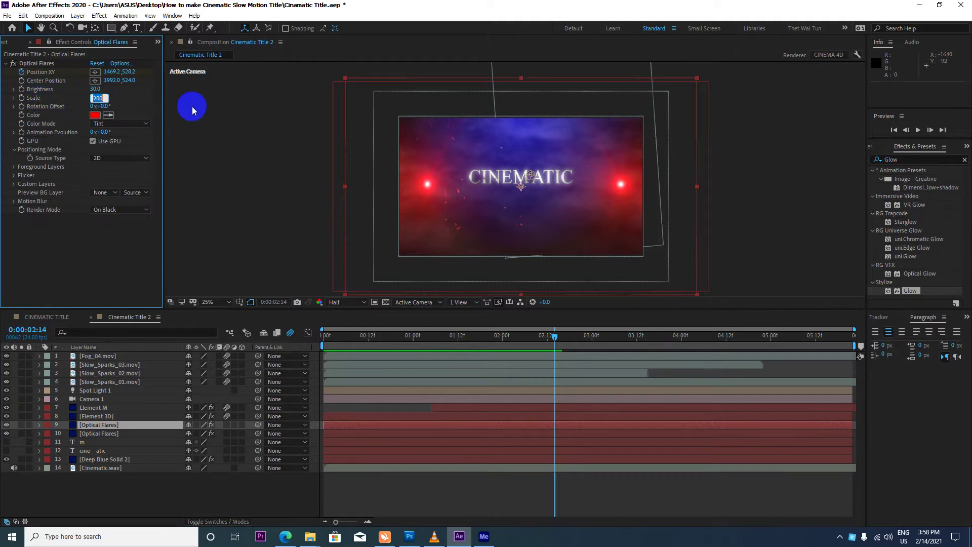
text(300)
key(Return)
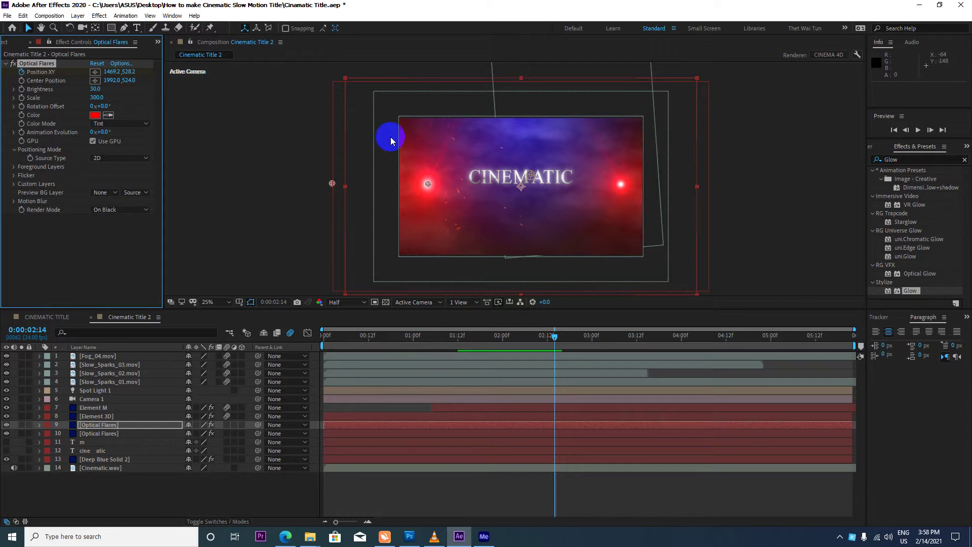
drag(96, 98, 122, 94)
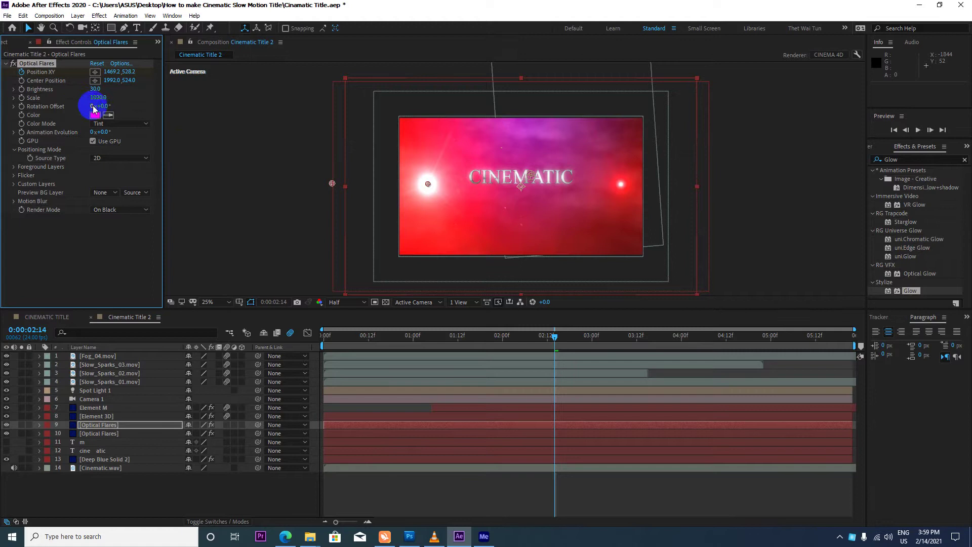
Step: Lower the flare Brightness, settling around 15
drag(98, 91, 100, 105)
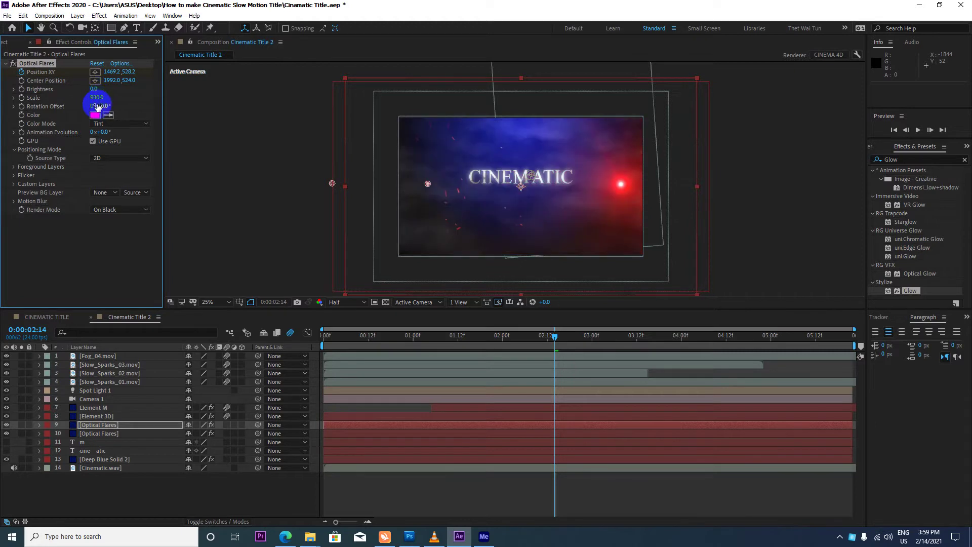
click(97, 90)
text(100)
key(Return)
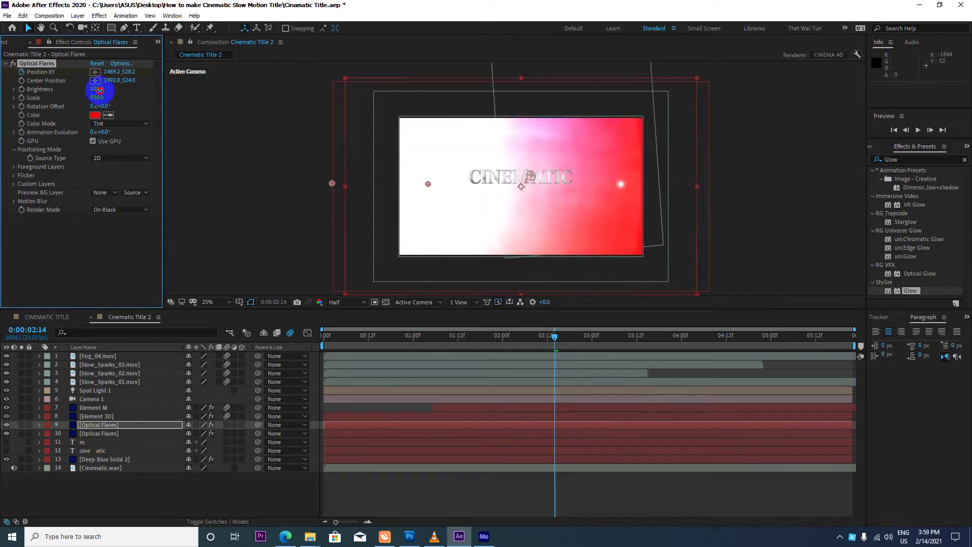
drag(101, 93, 97, 96)
click(96, 90)
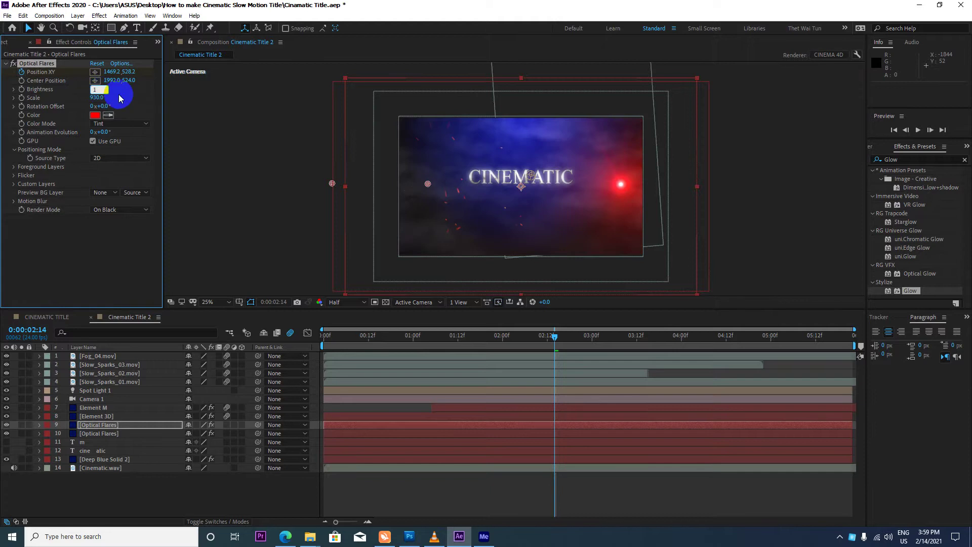
Step: Change the flare Color to a muted dusty red, A75454
click(567, 180)
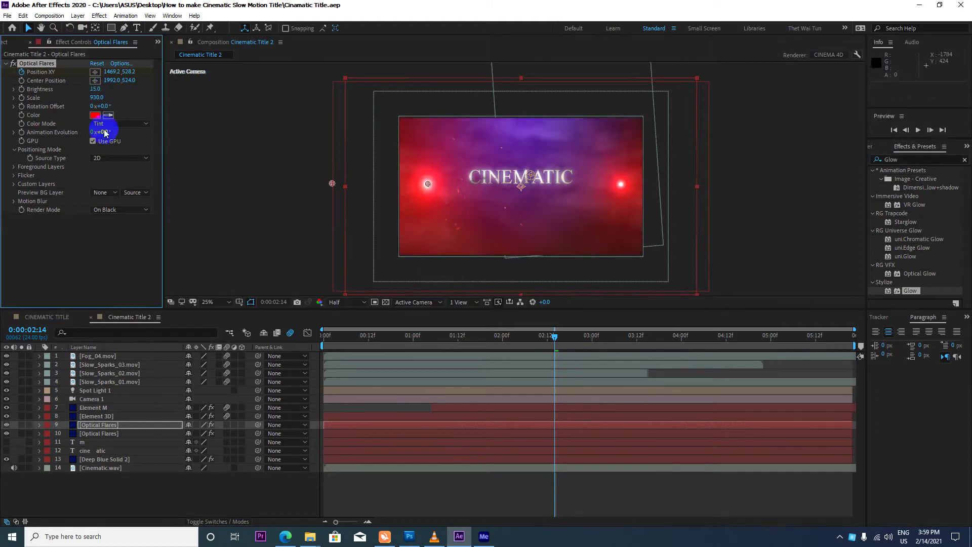
click(95, 116)
click(242, 316)
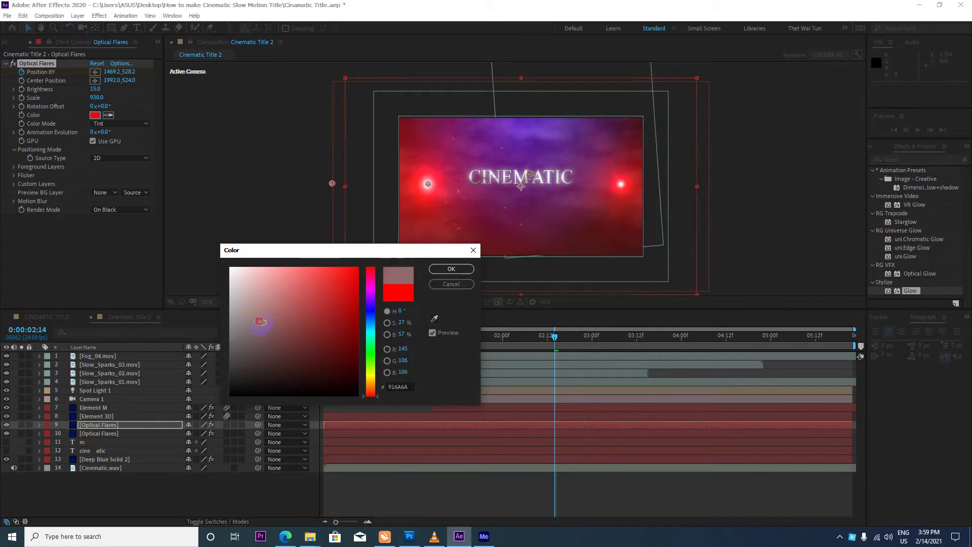
drag(268, 323, 292, 311)
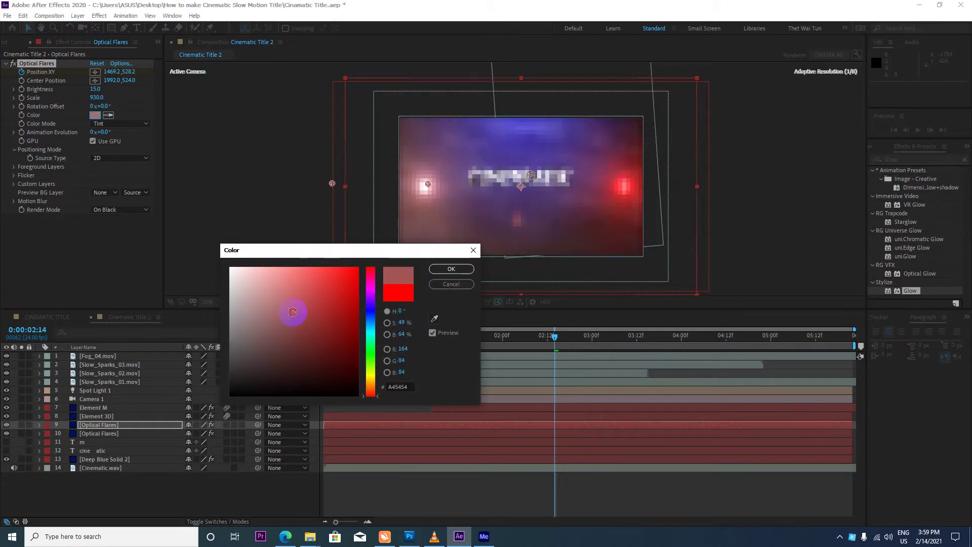
click(451, 270)
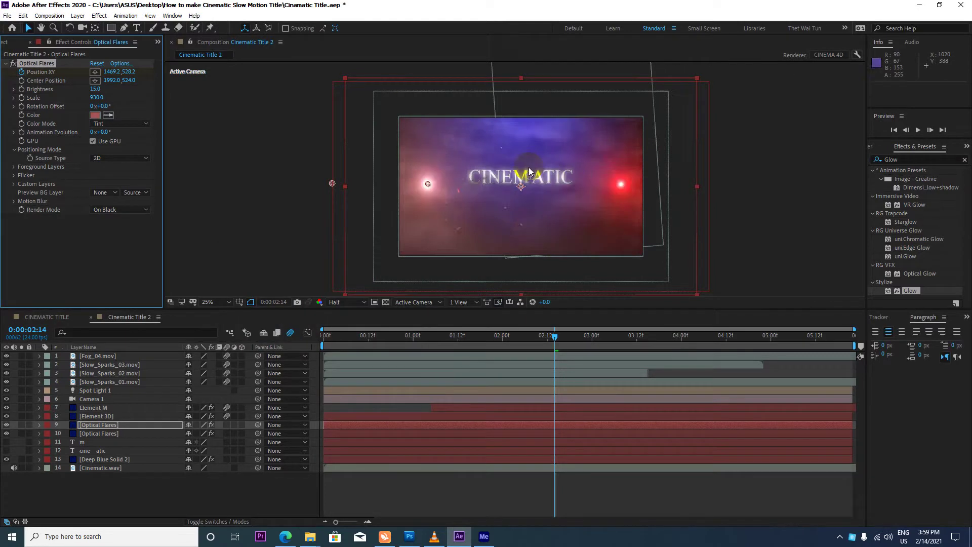
scroll(528, 171, down, 1)
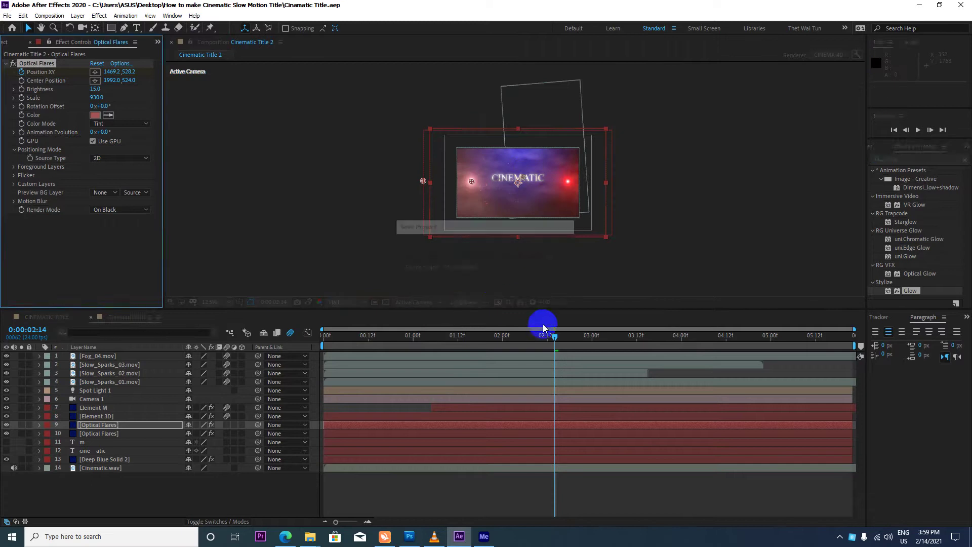
drag(554, 335, 278, 315)
key(space)
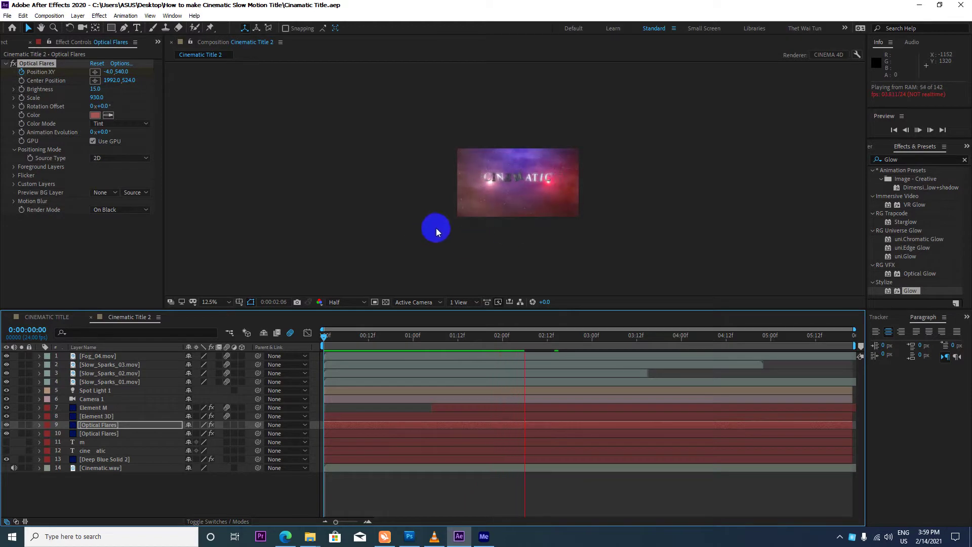
key(space)
click(213, 302)
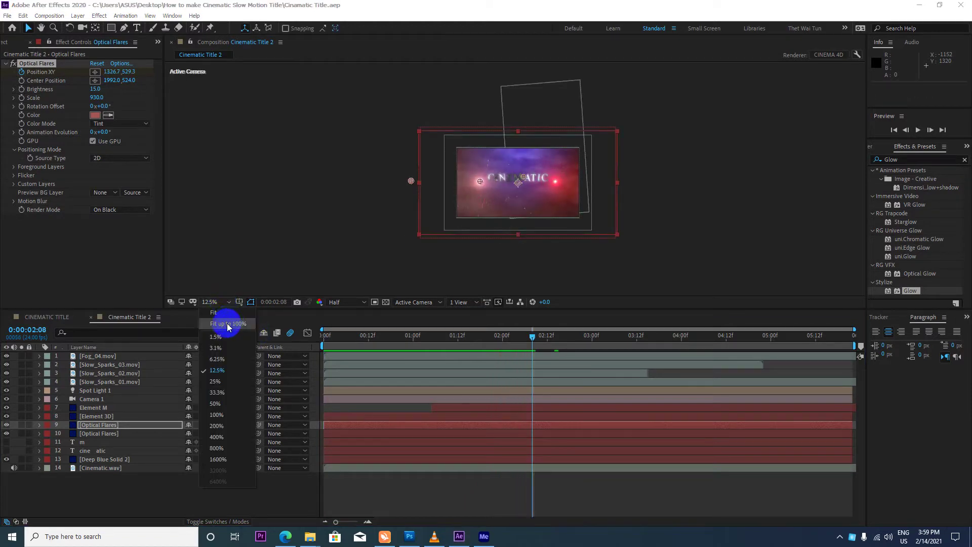
click(226, 324)
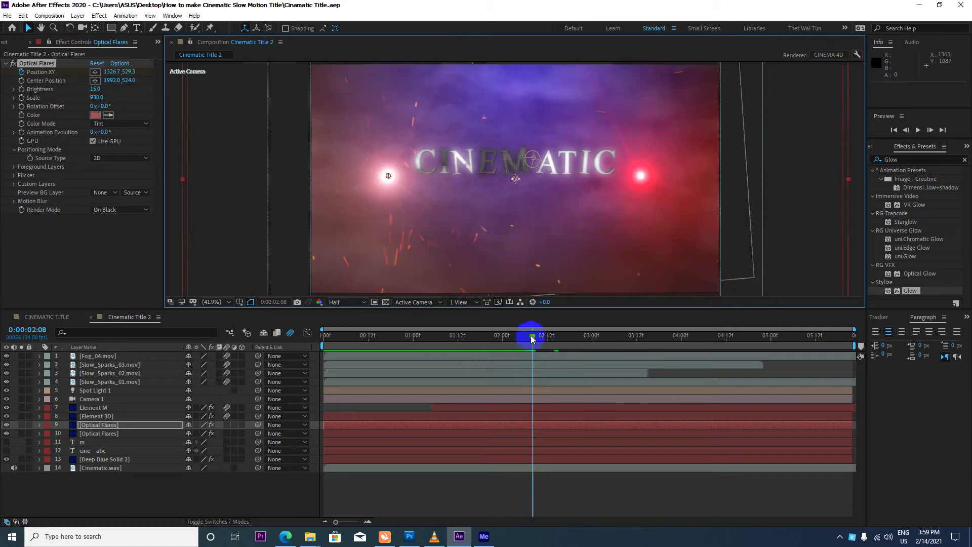
mouse_move(531, 335)
mouse_down()
mouse_move(670, 349)
mouse_move(651, 341)
mouse_up()
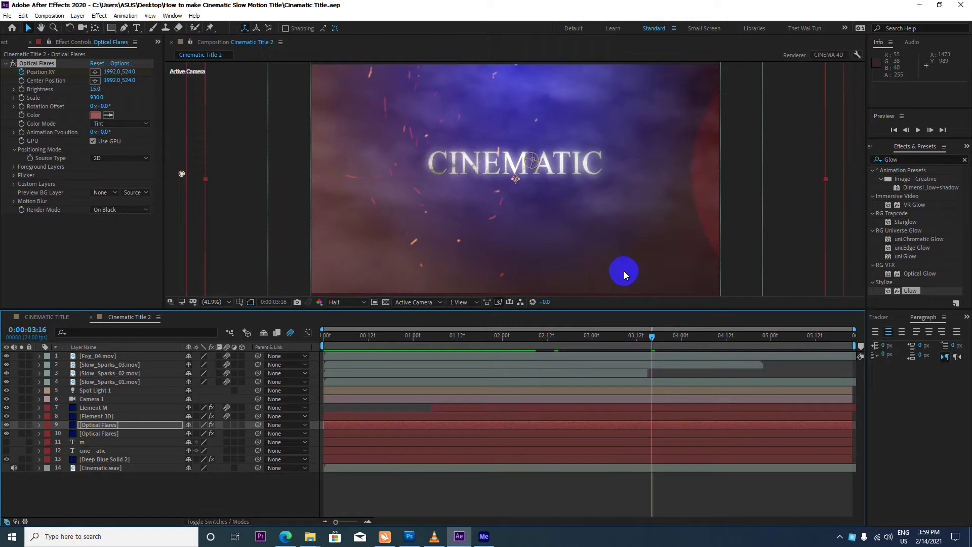
mouse_move(649, 335)
mouse_down()
mouse_move(664, 336)
mouse_move(499, 337)
mouse_up()
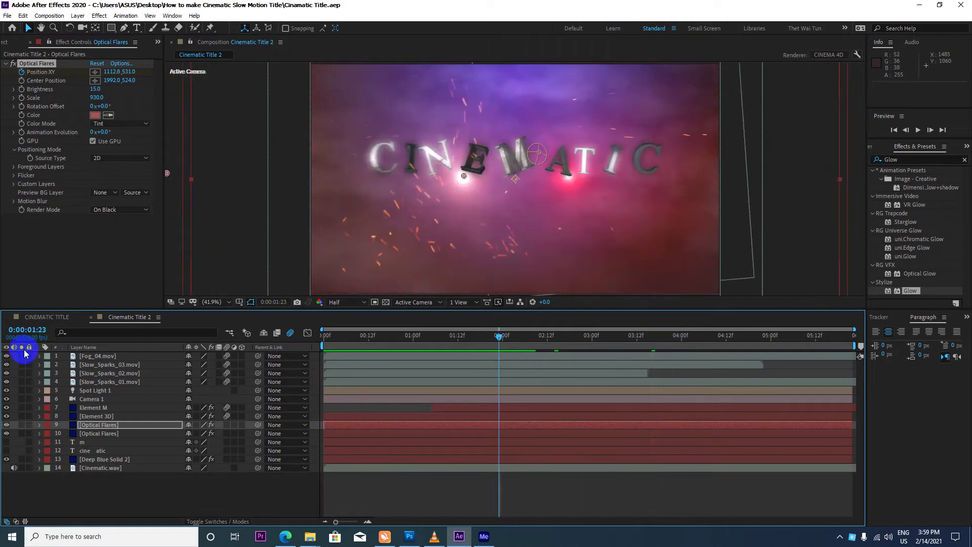
click(86, 486)
scroll(483, 241, down, 2)
mouse_move(500, 335)
mouse_down()
mouse_move(595, 344)
mouse_move(584, 345)
mouse_up()
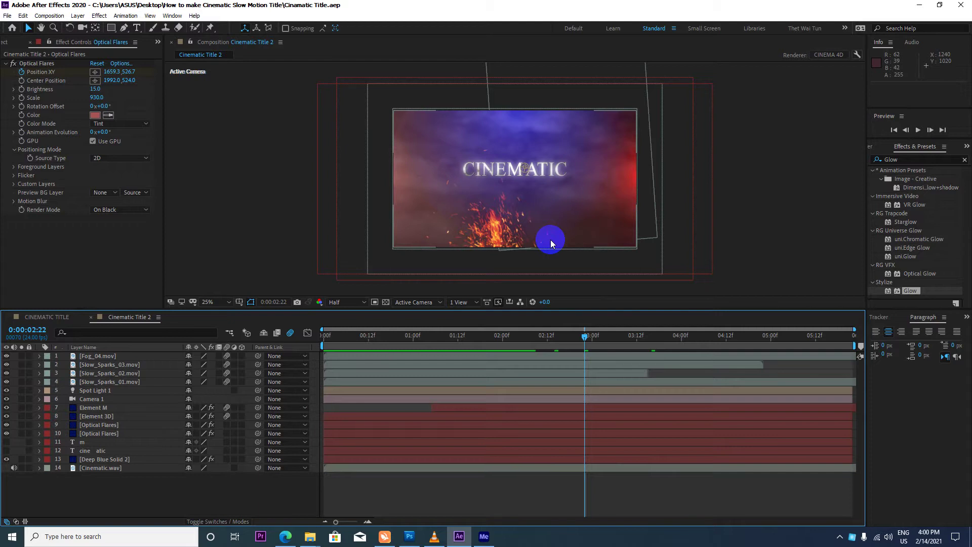
Step: Create a new Adjustment Layer from the timeline and rename it Looks
right_click(107, 502)
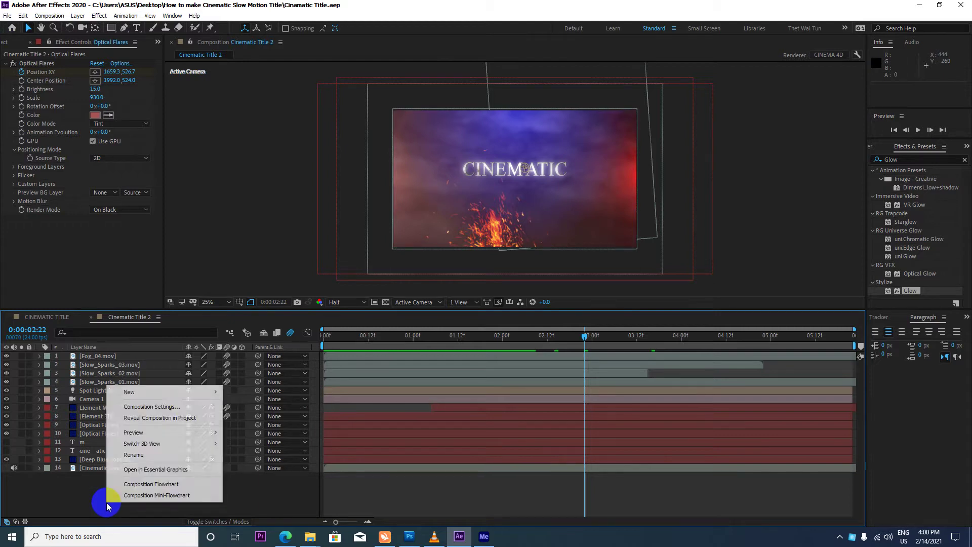
mouse_move(199, 392)
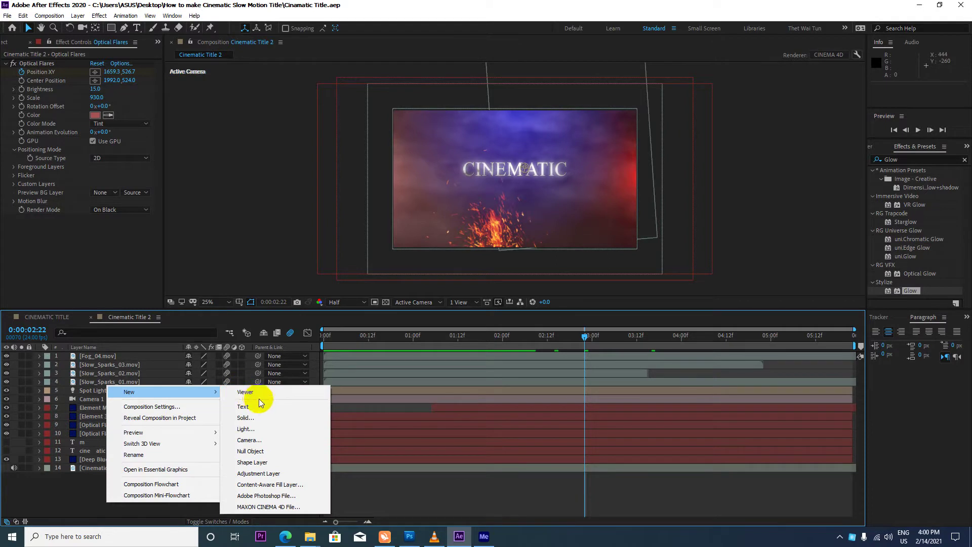
click(268, 473)
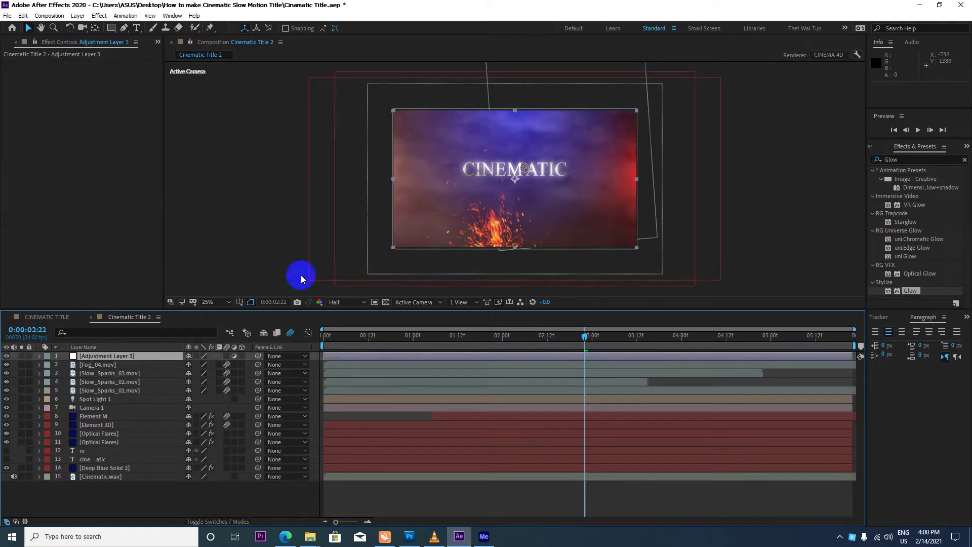
click(124, 356)
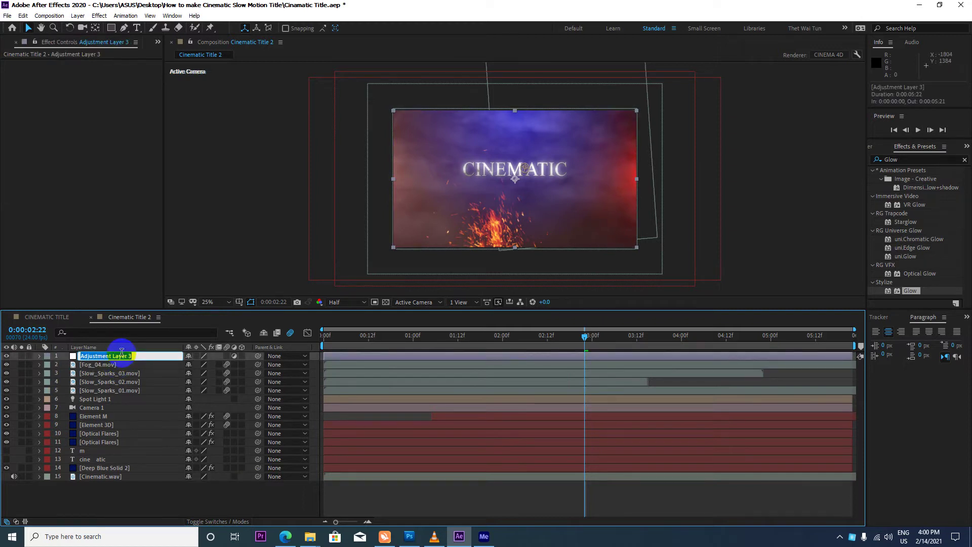
text(Looks)
key(Return)
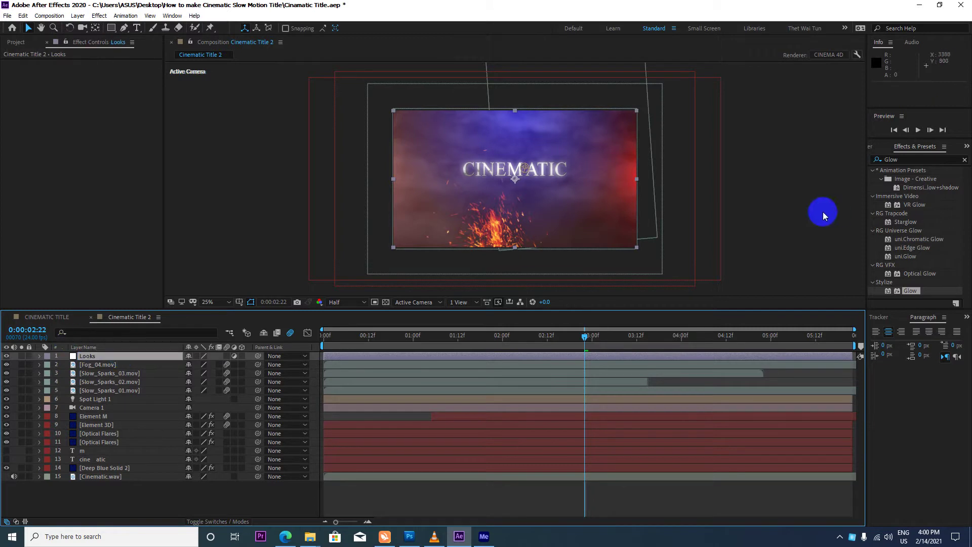
click(900, 159)
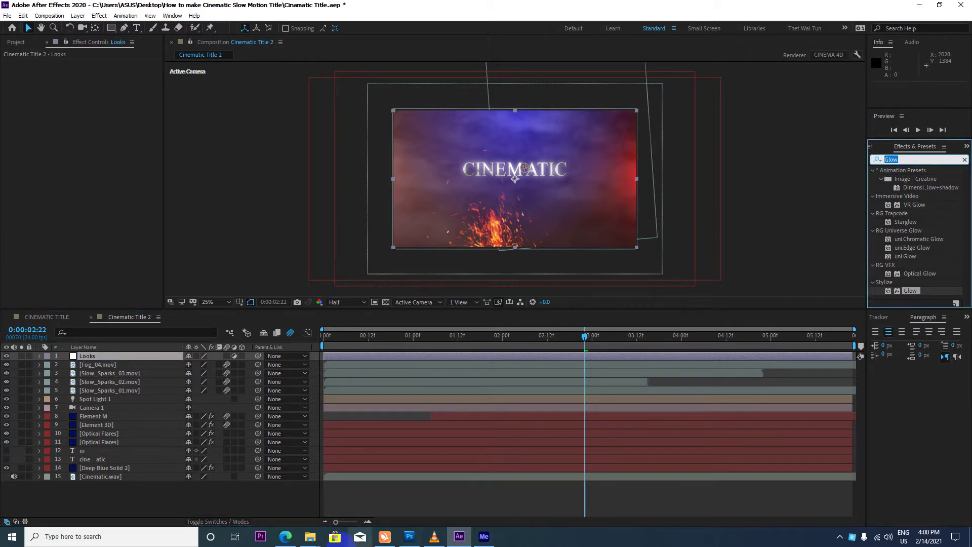
Step: Search 'looks' and drag RG Magic Bullet Looks onto the Looks layer, opening its editor
mouse_move(287, 539)
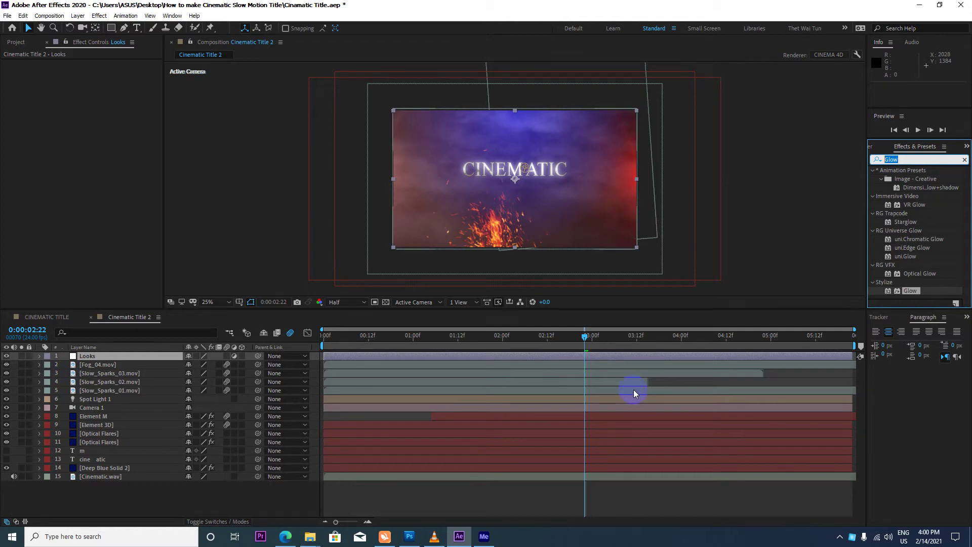
text(lookd)
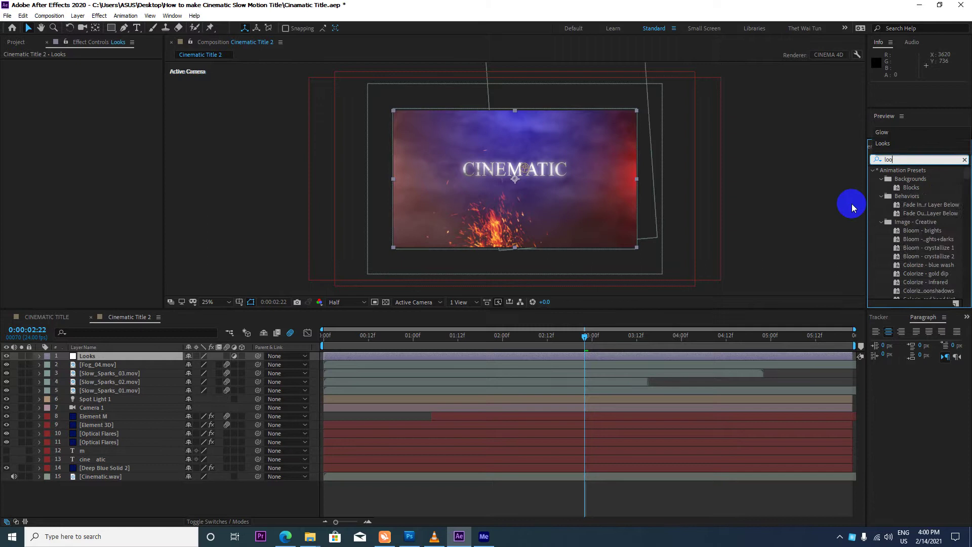
key(BackSpace)
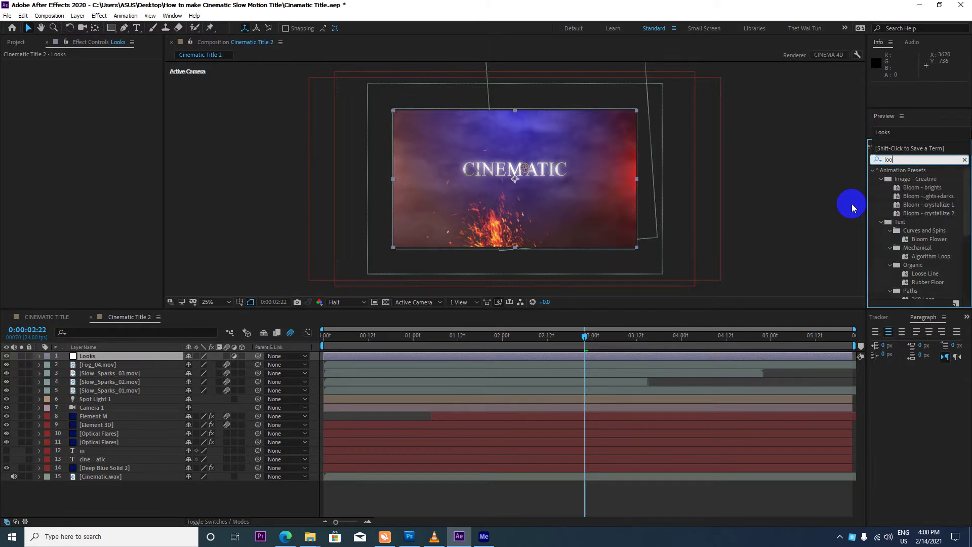
text(ks)
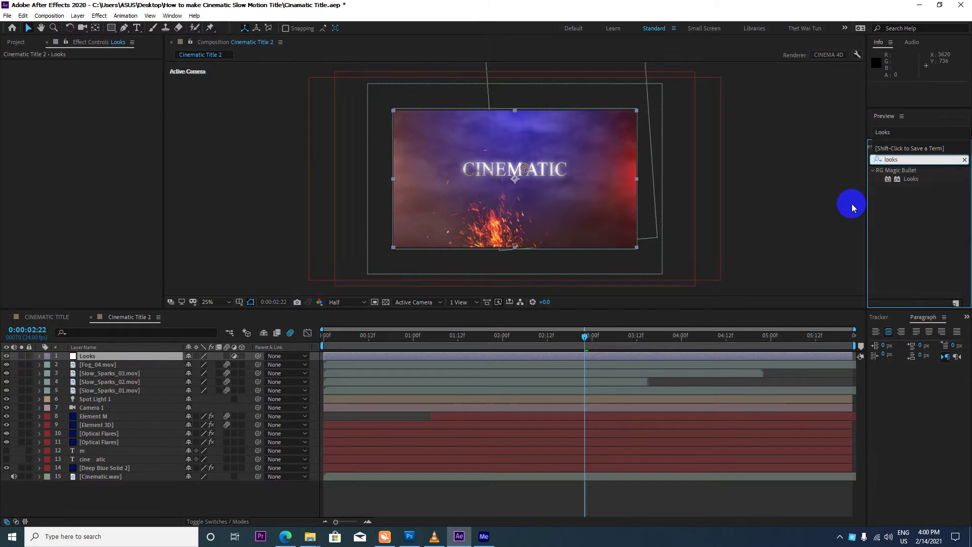
click(901, 174)
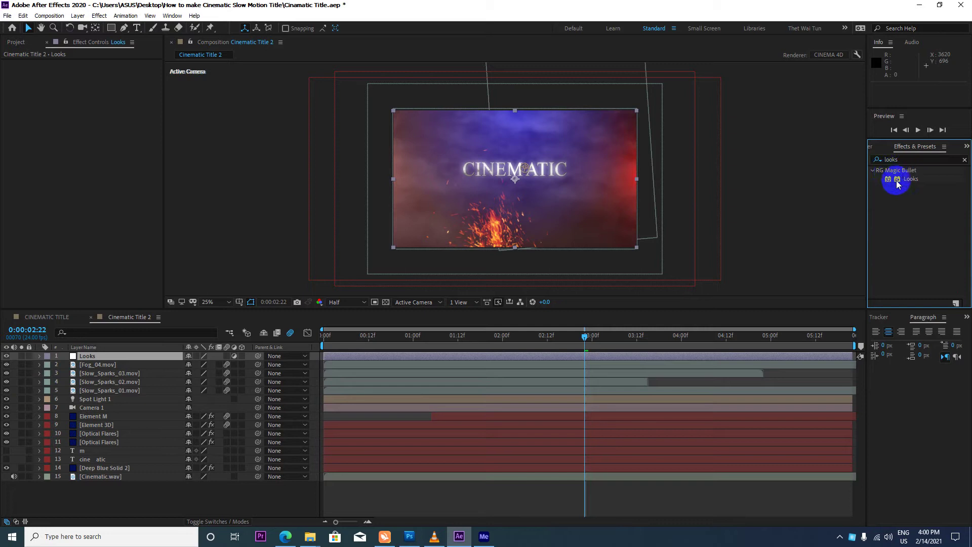
click(910, 179)
drag(910, 178, 108, 354)
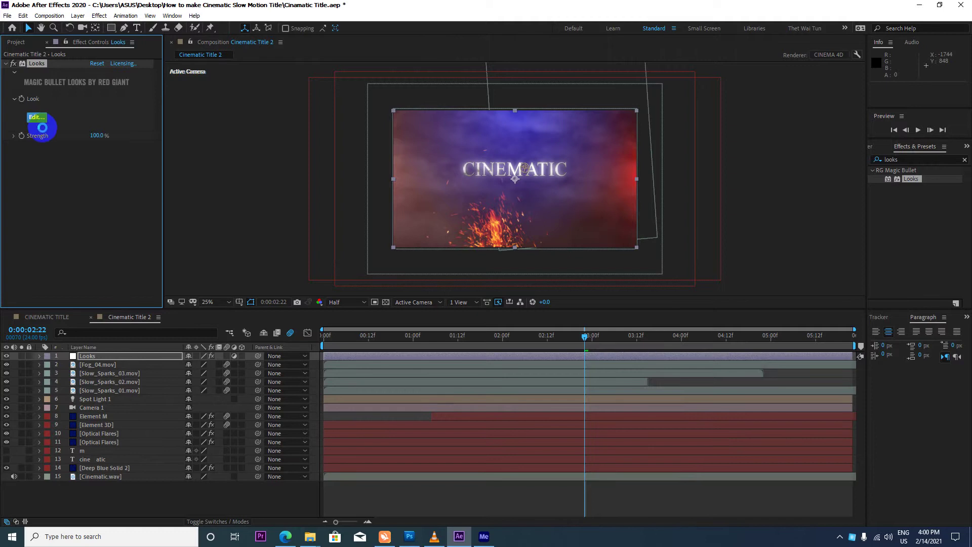
click(37, 117)
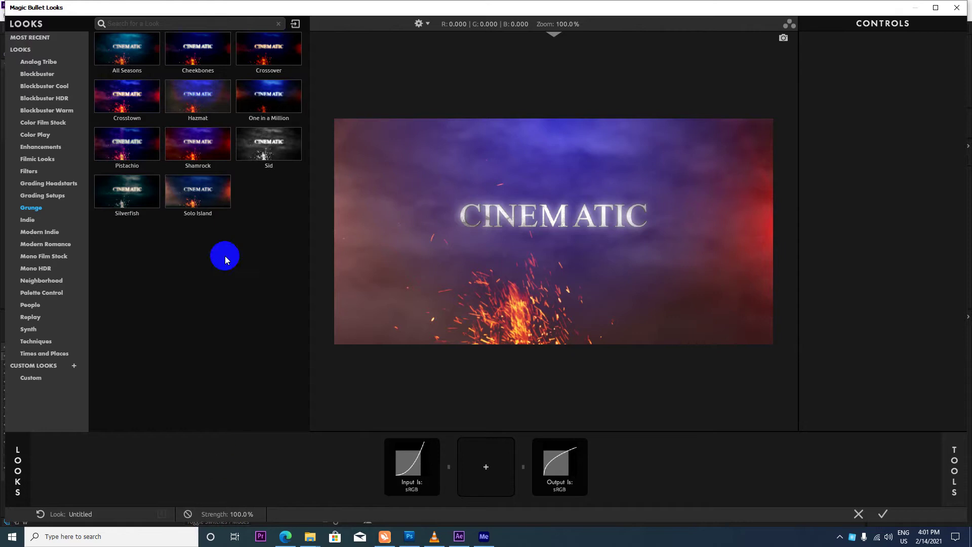
Step: Preview the Grunge looks Shamrock, One in a Million, Sid and Silverfish on the title
click(220, 143)
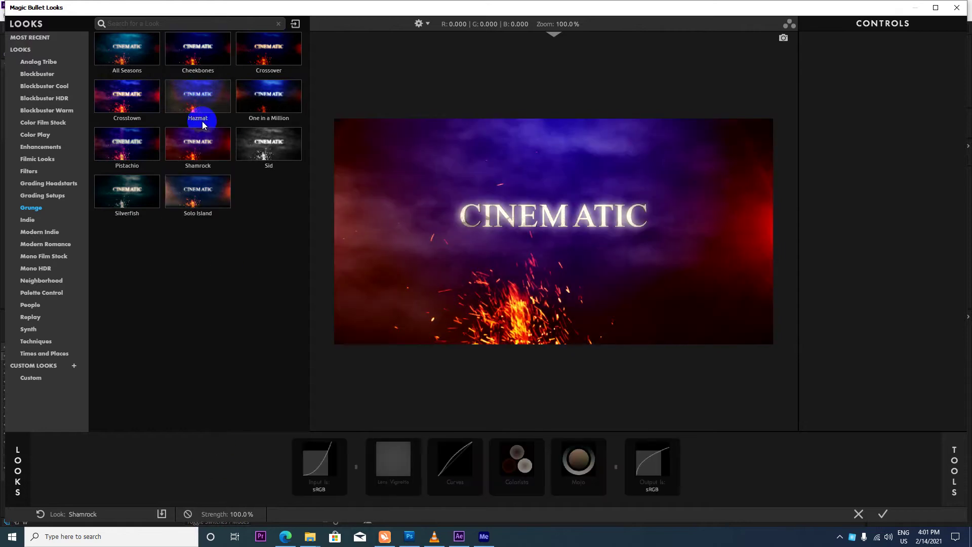
click(269, 114)
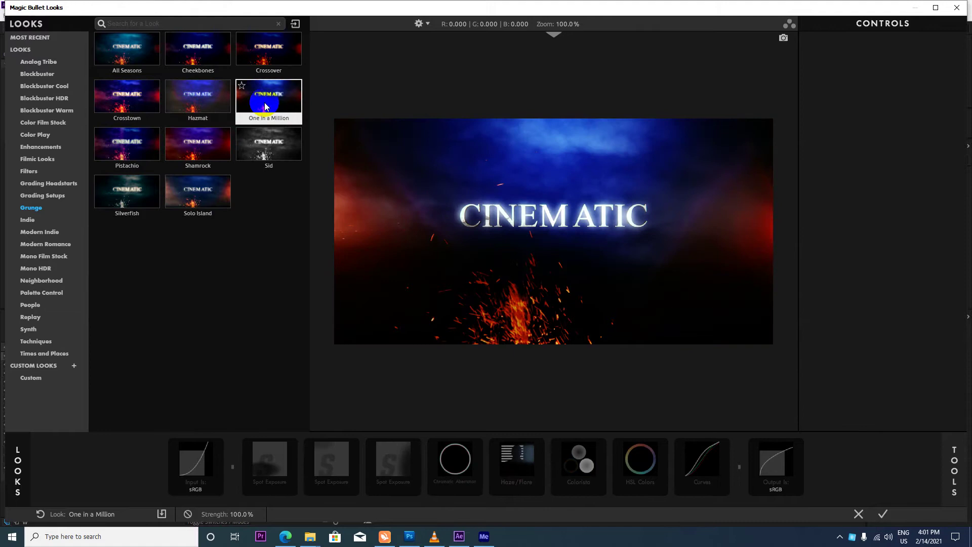
click(266, 136)
click(222, 146)
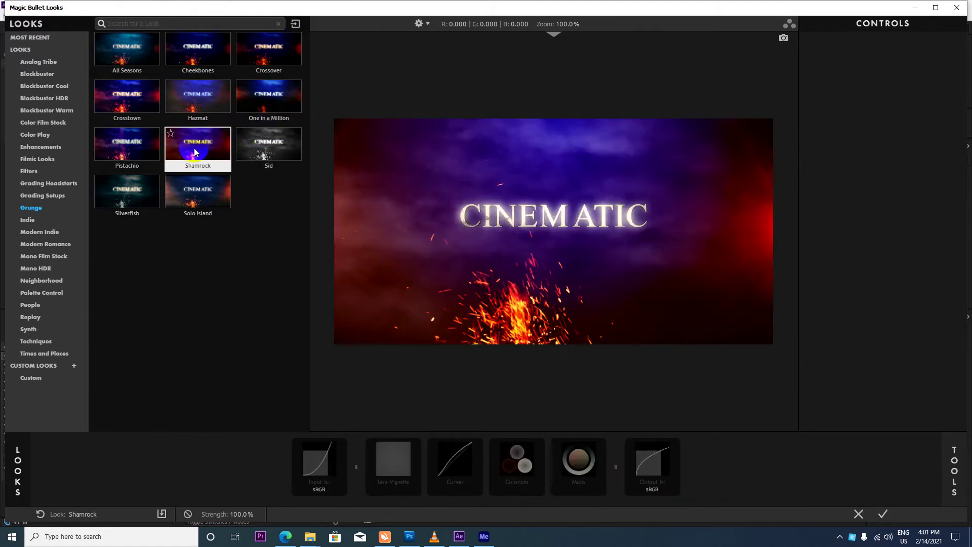
click(112, 198)
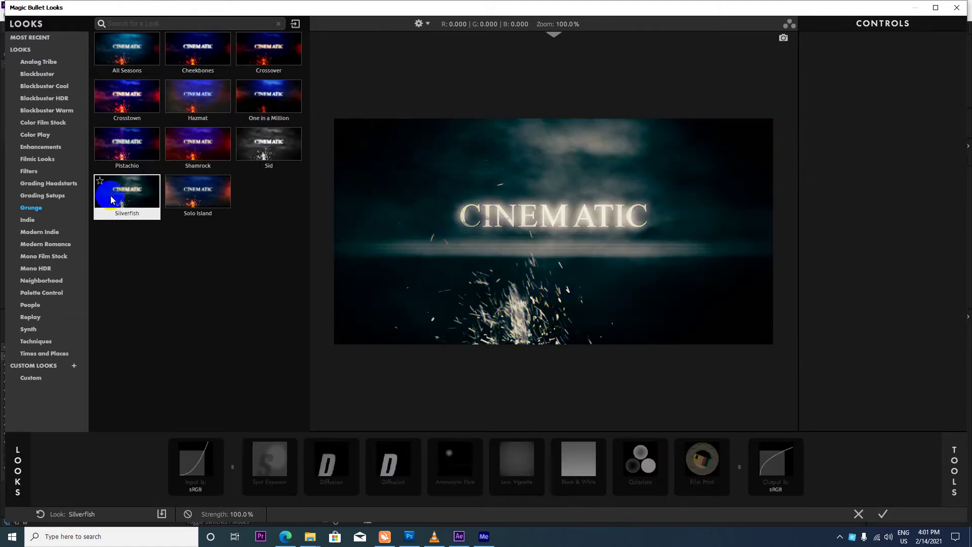
Step: Preview All Seasons, Pistachio, Crosstown and Crossover, then clear the trial look and open Custom looks
click(119, 65)
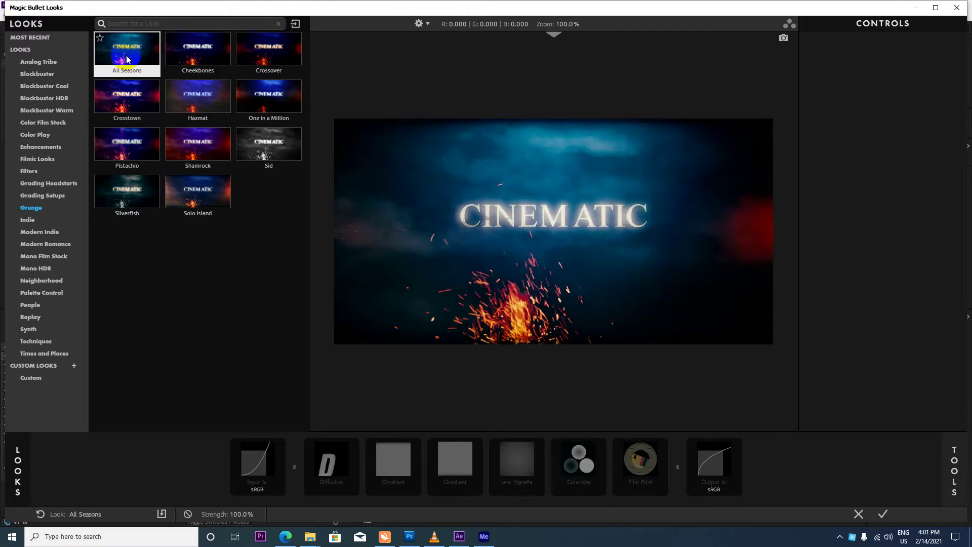
click(125, 144)
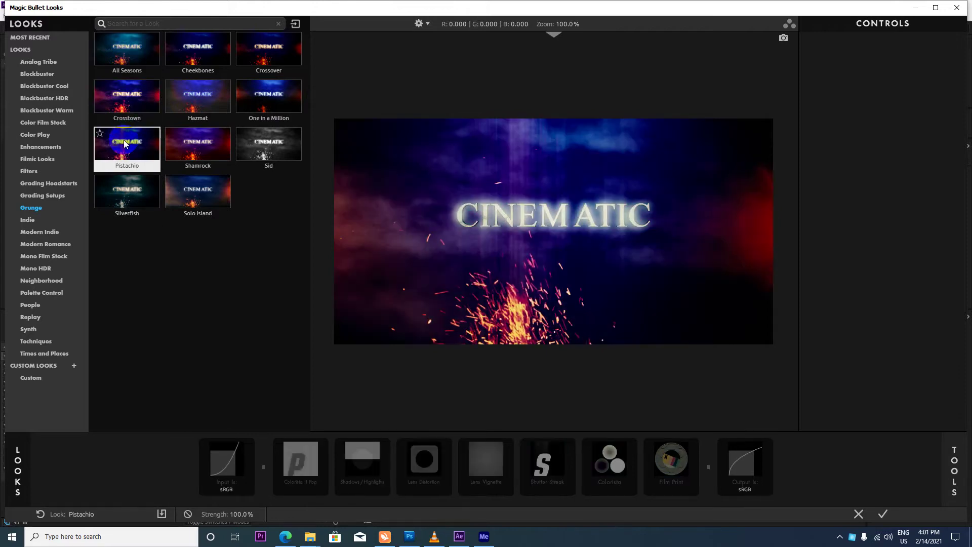
click(133, 97)
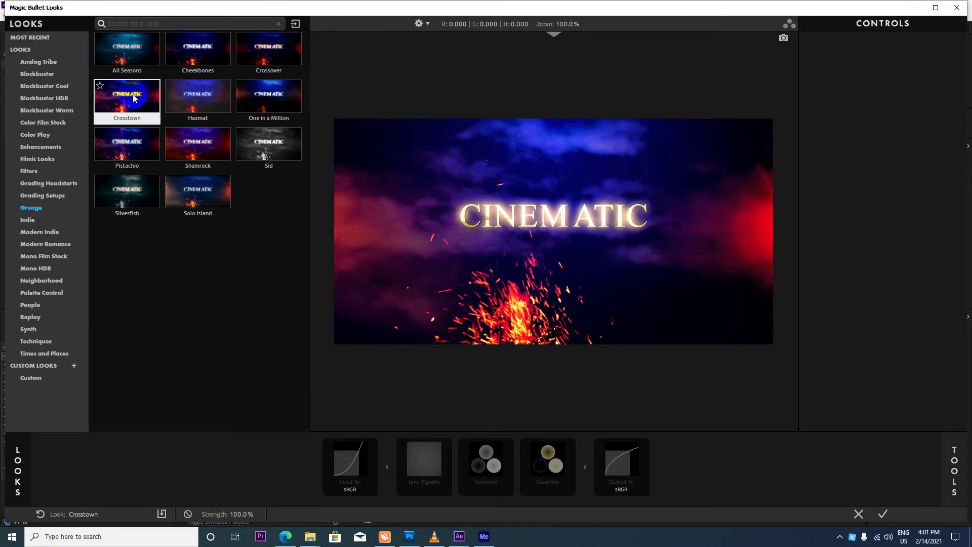
click(275, 54)
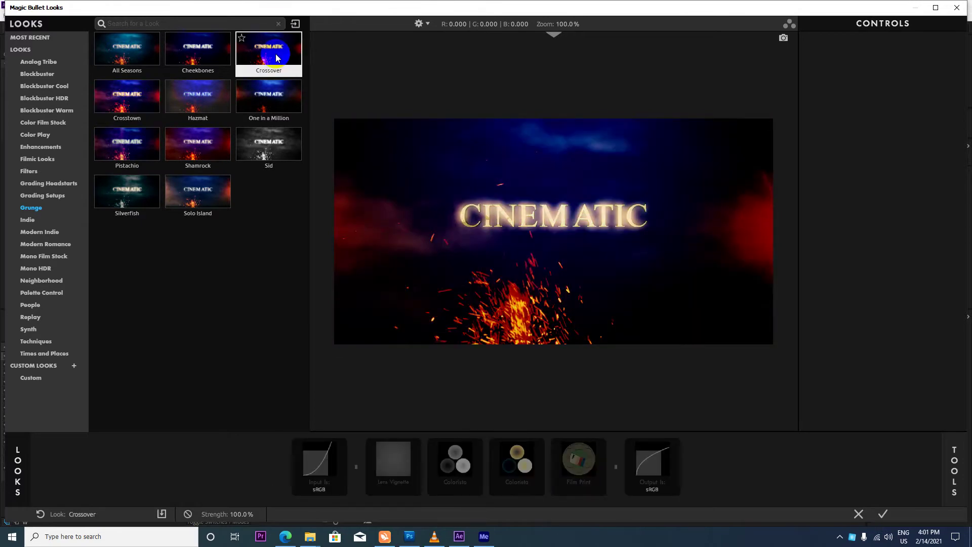
click(57, 369)
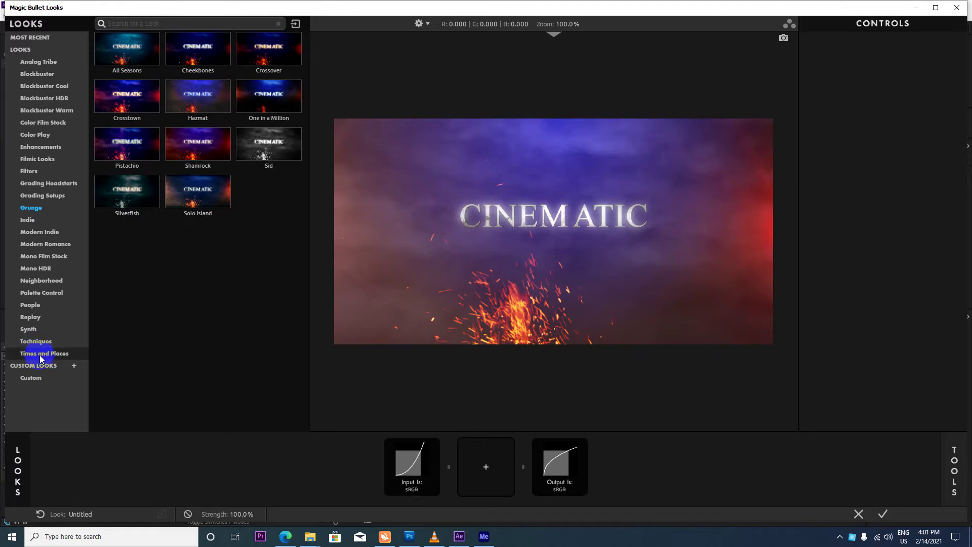
click(35, 383)
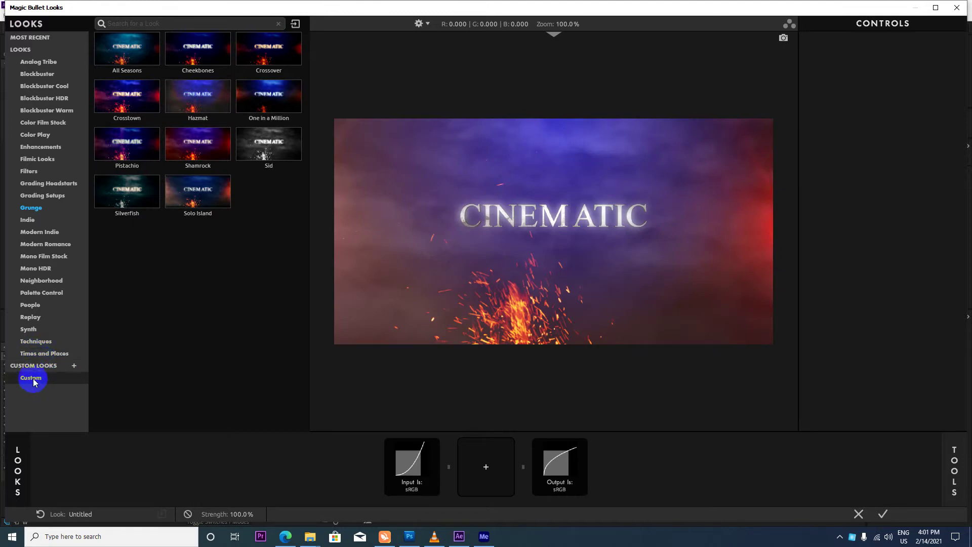
Step: Preview Times and Places looks: Classic Hot and Cold, Fall is Here, Marrakech, Sodium Night, Istanbul
click(25, 354)
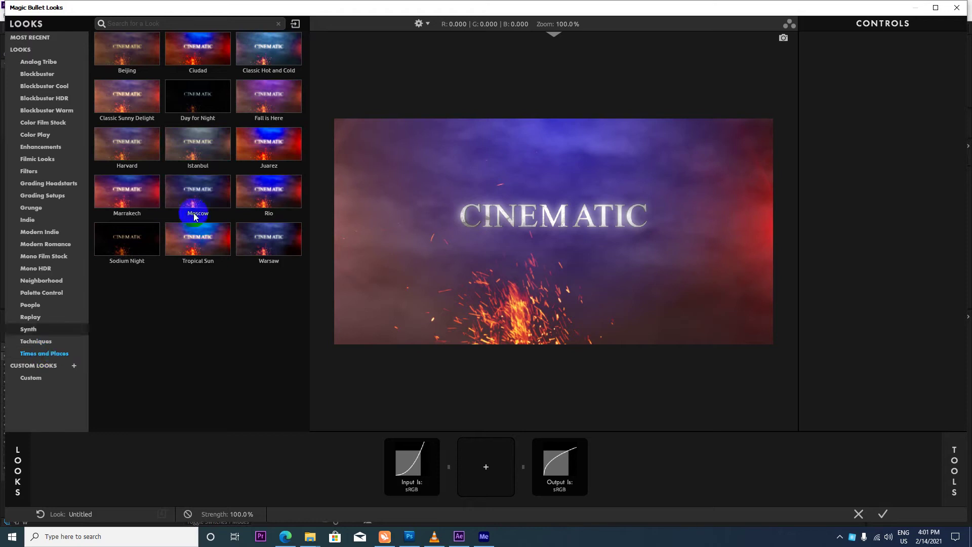
click(268, 49)
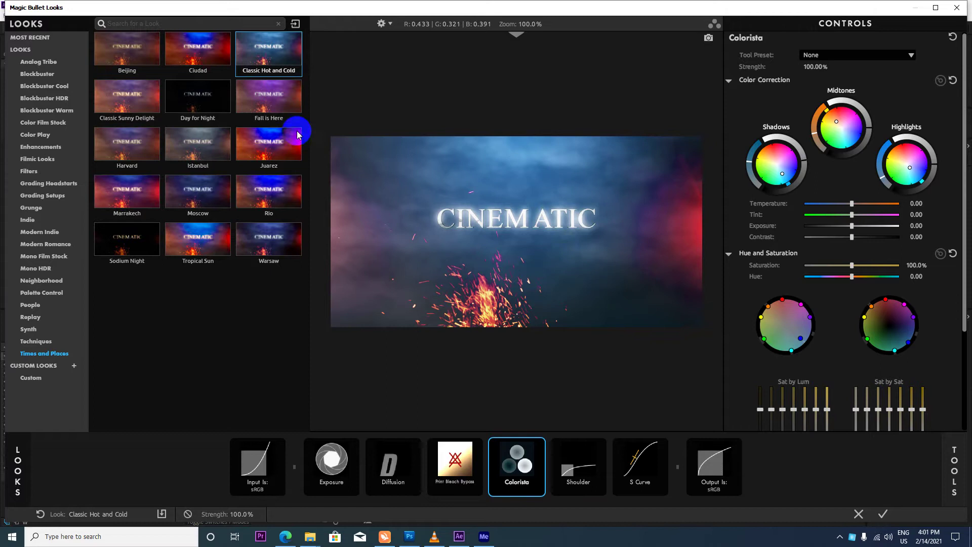
click(276, 87)
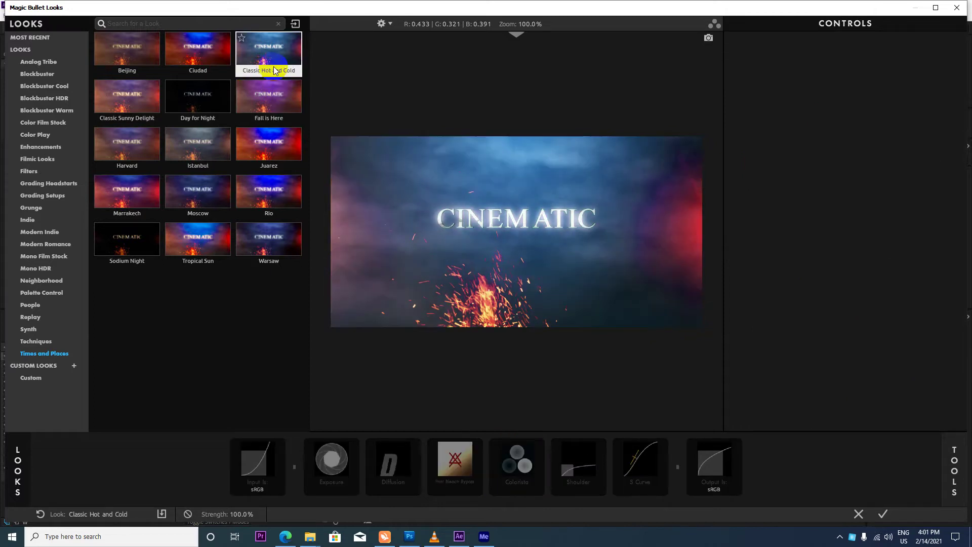
click(134, 214)
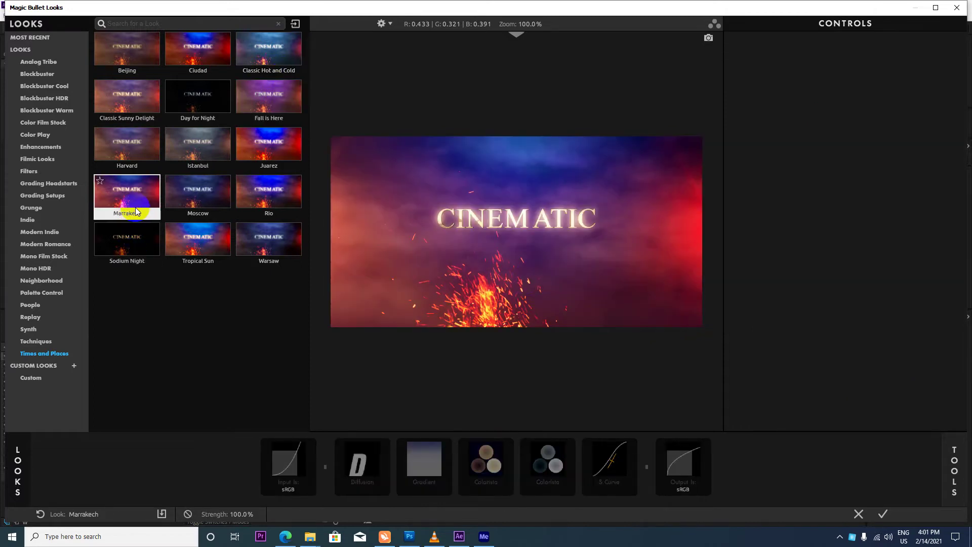
click(158, 249)
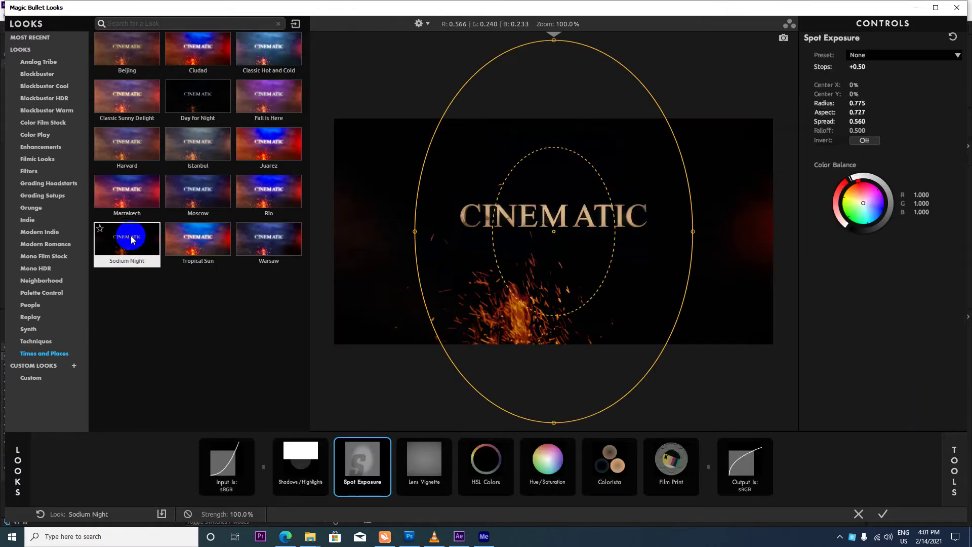
click(195, 157)
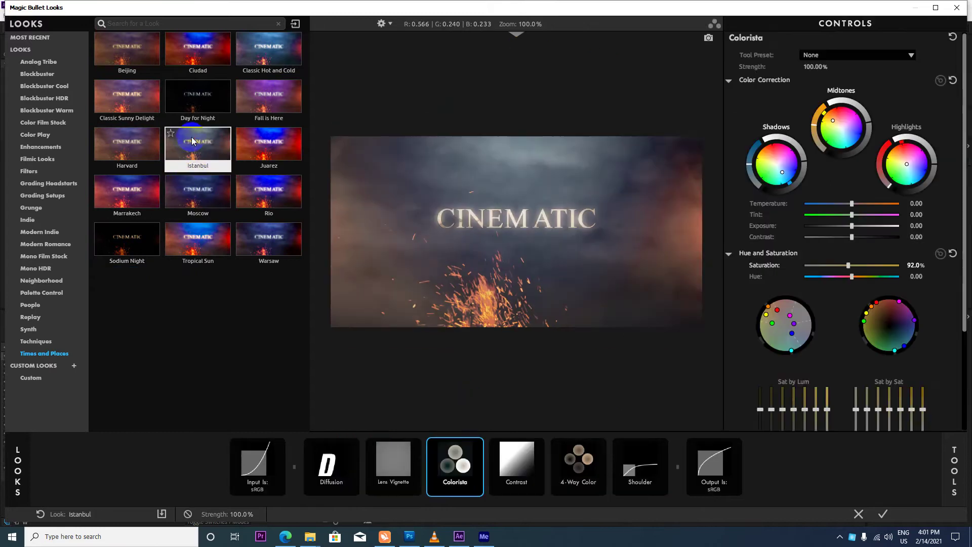
click(268, 51)
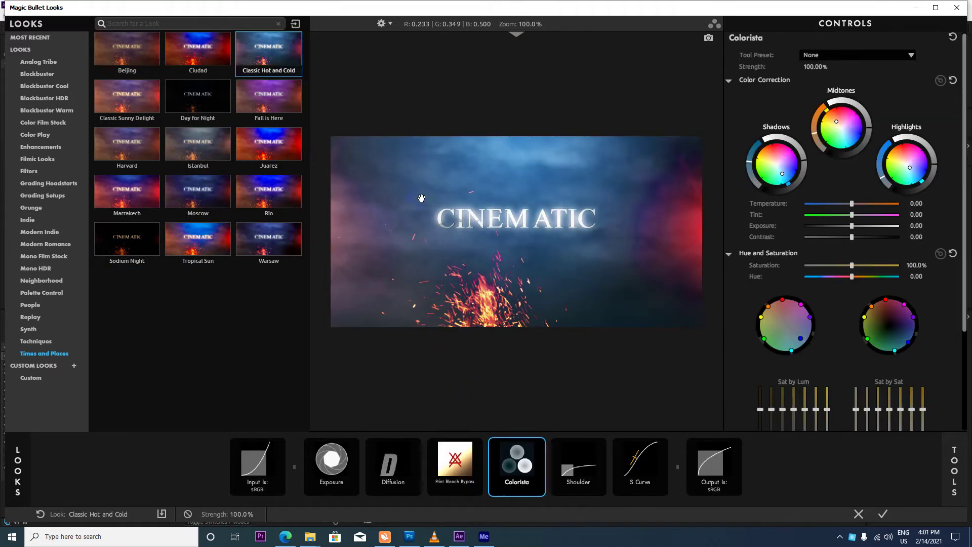
Step: Preview Day for Night, Ciudad, Beijing, Rio and Juarez, returning to Classic Hot and Cold
click(200, 106)
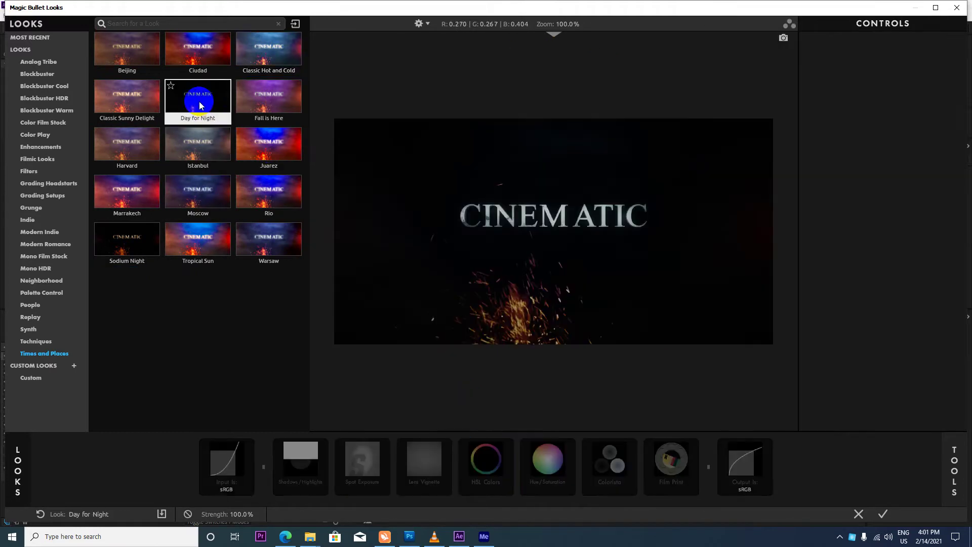
click(203, 48)
click(134, 56)
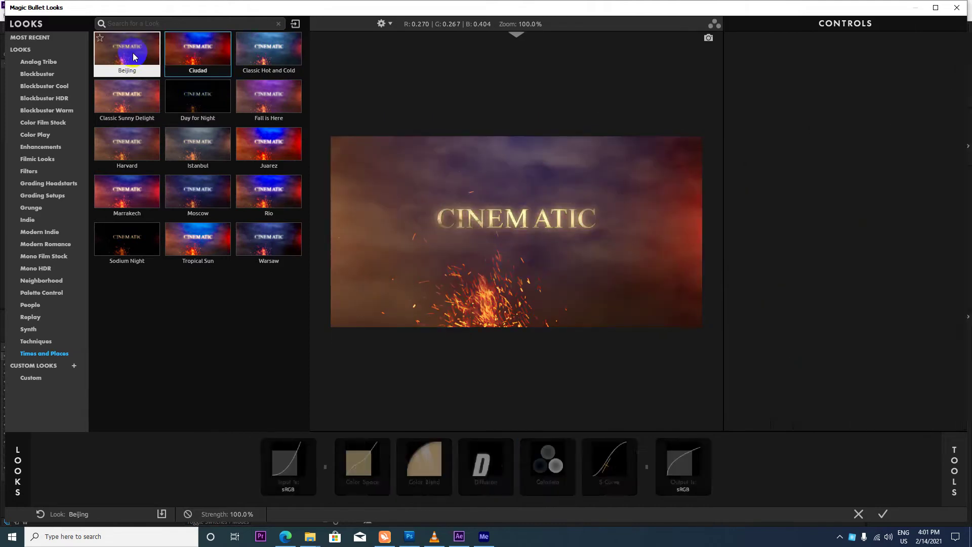
click(280, 196)
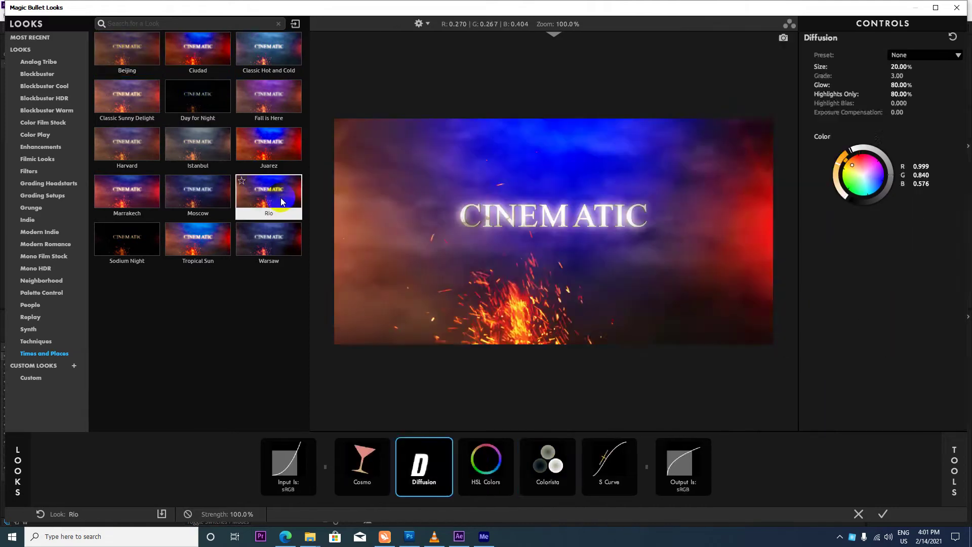
click(278, 152)
click(277, 104)
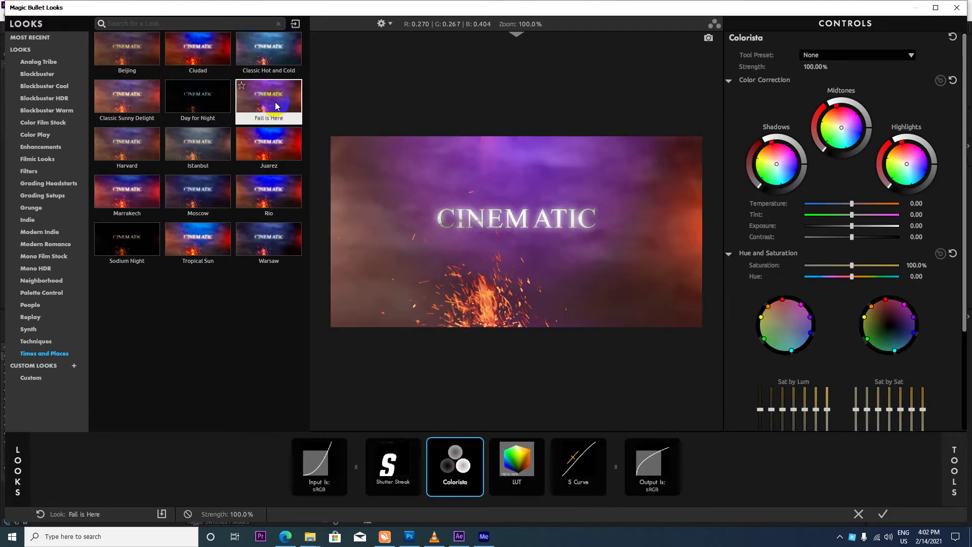
click(266, 54)
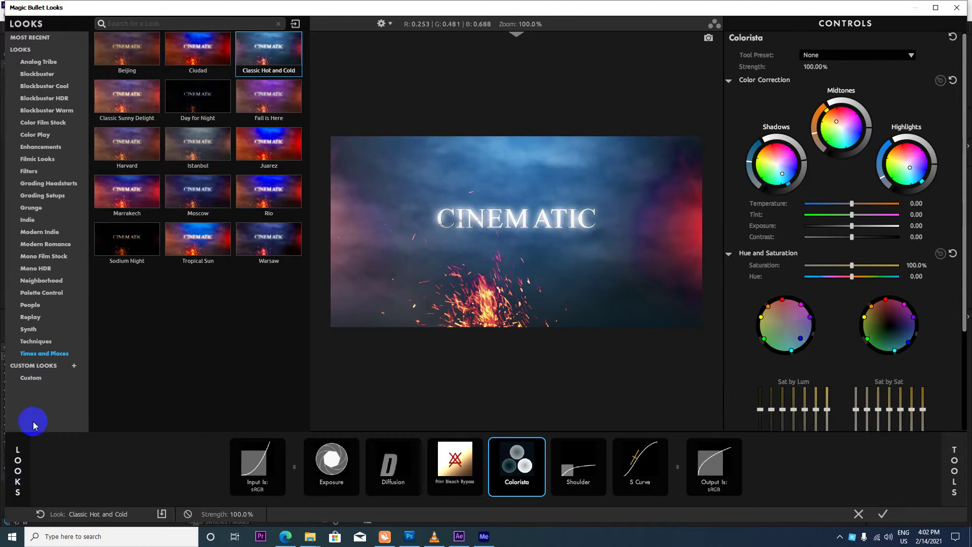
Step: Try Techniques looks Impulsive 4 Way, Big Duotone, Lowcon Hicon, Duotone Pushed, lowering its S Curve midpoint
click(49, 341)
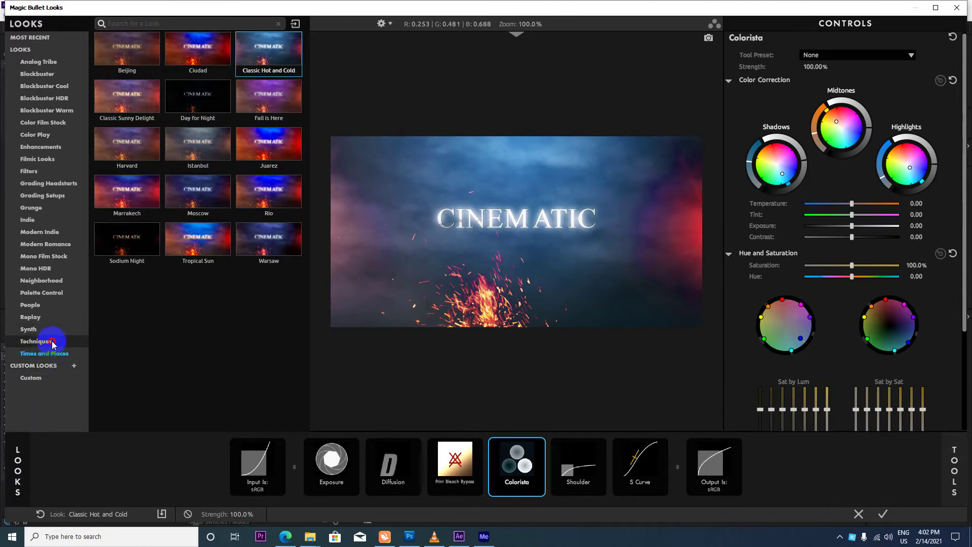
click(198, 98)
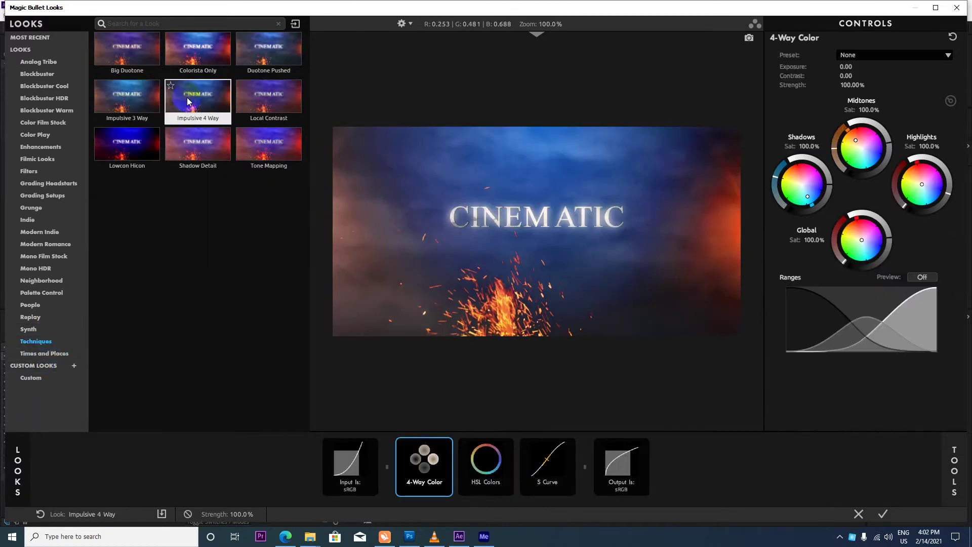
click(158, 88)
click(105, 56)
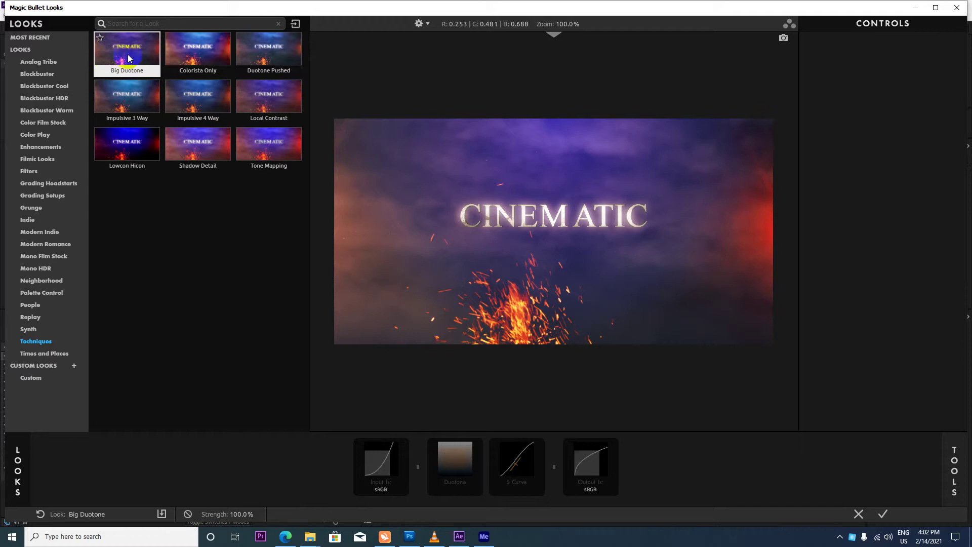
click(284, 48)
click(123, 149)
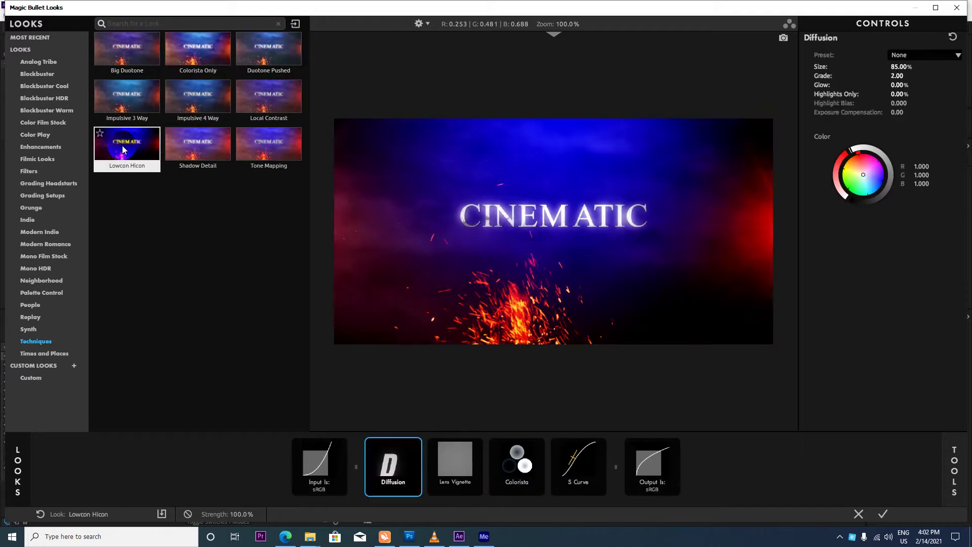
click(269, 58)
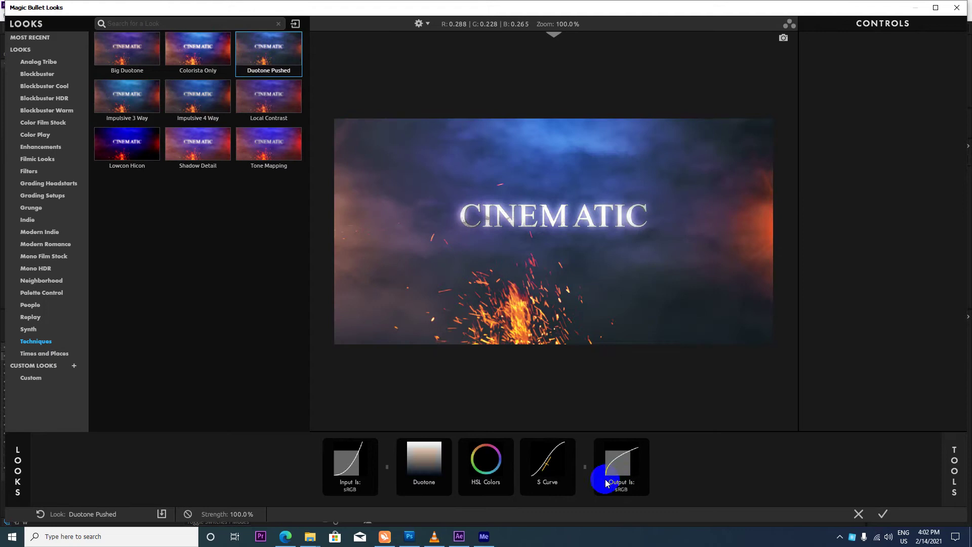
click(546, 473)
mouse_move(878, 161)
mouse_down()
mouse_move(861, 156)
mouse_move(891, 161)
mouse_up()
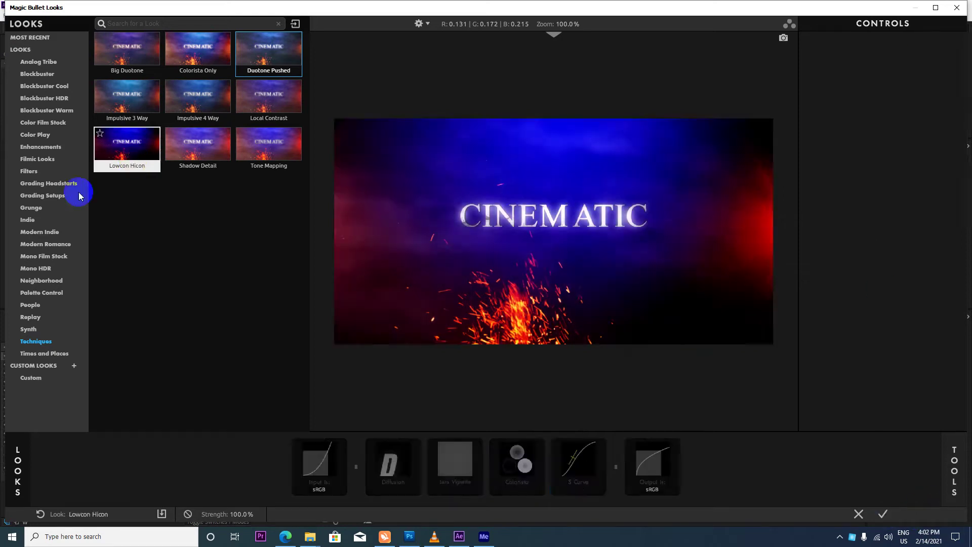
Step: Preview Modern Indie Banana and Indie looks Powderkeg, Group House, Cobweb and Rose, Abbey
click(49, 231)
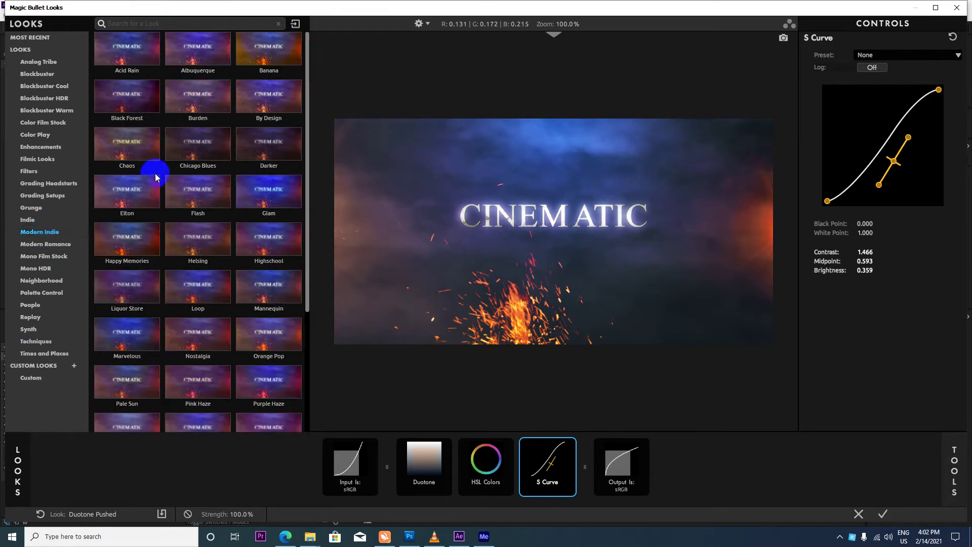
scroll(175, 208, down, 1)
scroll(227, 167, up, 2)
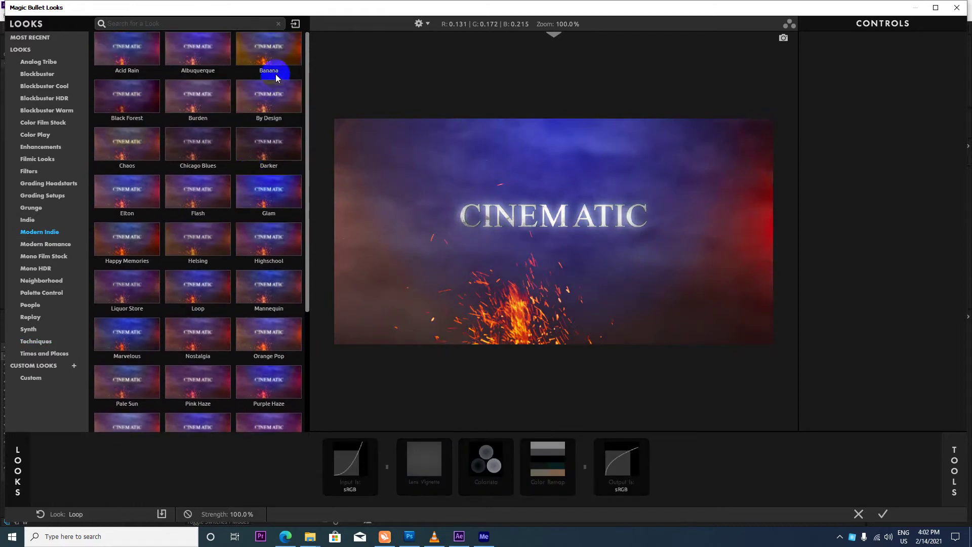
click(277, 55)
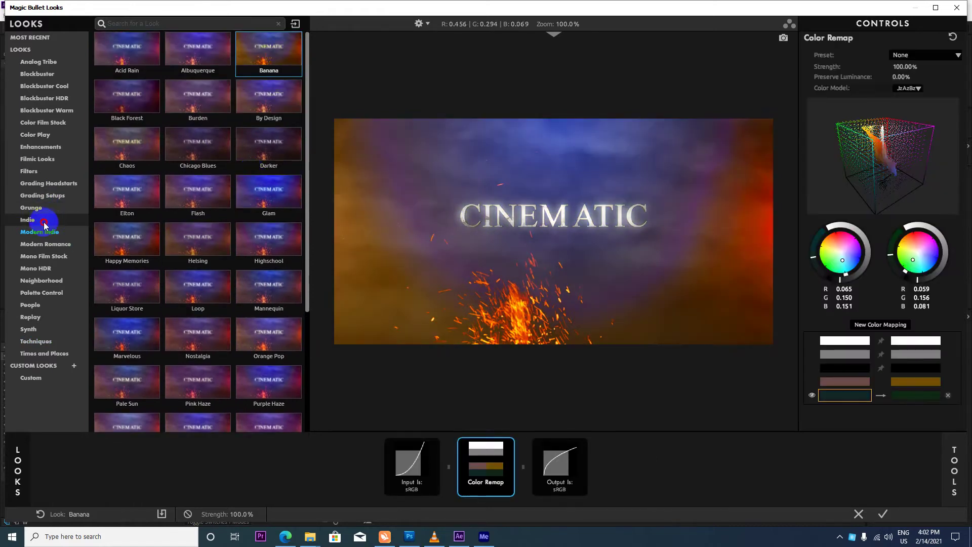
click(28, 219)
click(289, 200)
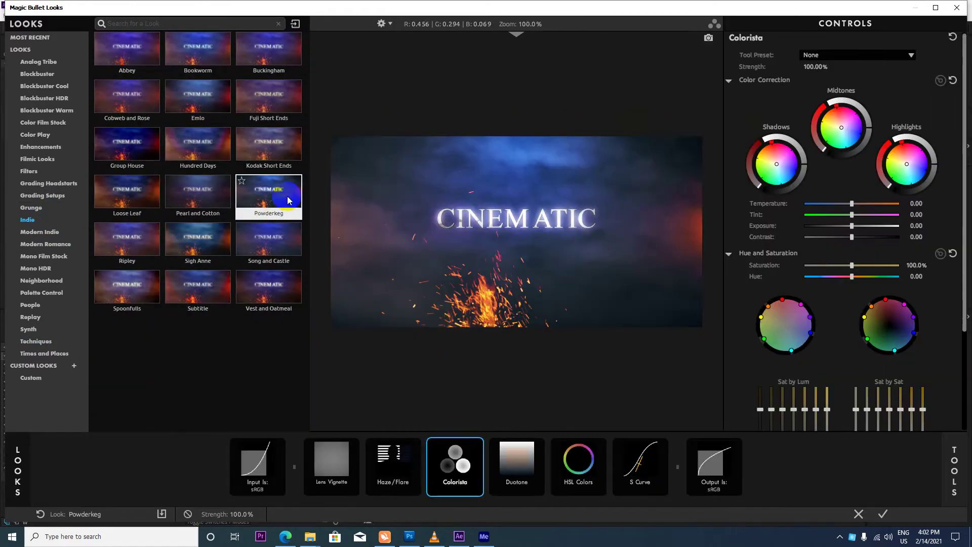
click(108, 146)
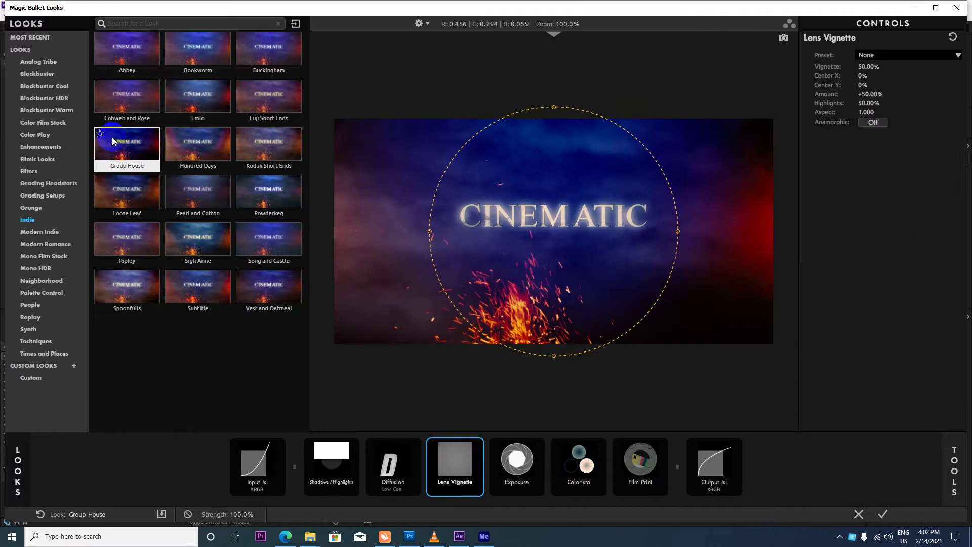
click(131, 112)
click(135, 64)
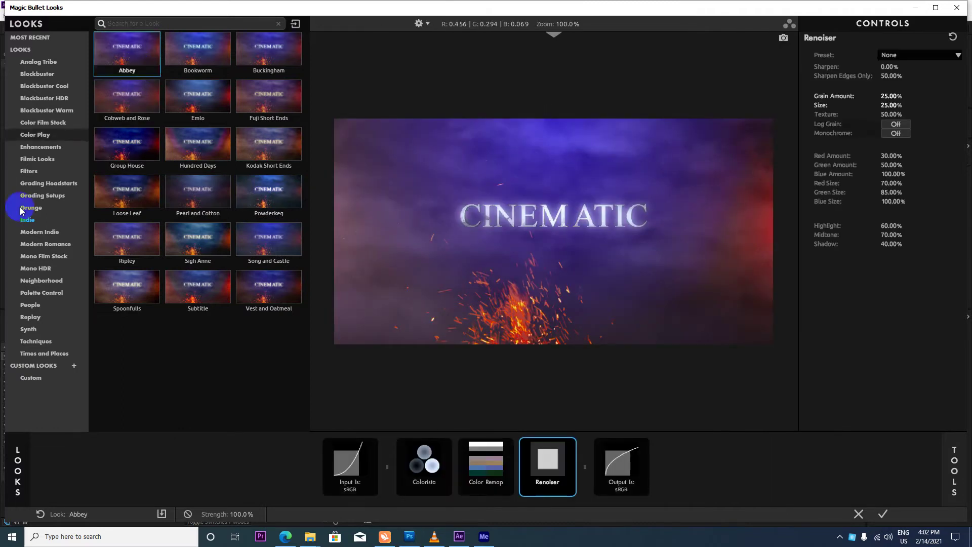
Step: Preview Grunge looks Crosstown, Crossover, Silverfish and Pistachio
click(22, 209)
click(126, 117)
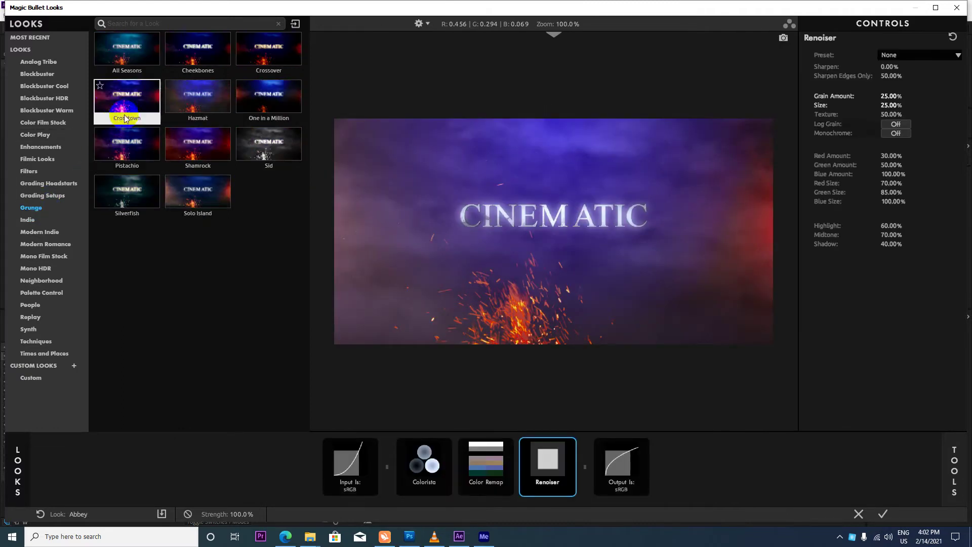
click(190, 125)
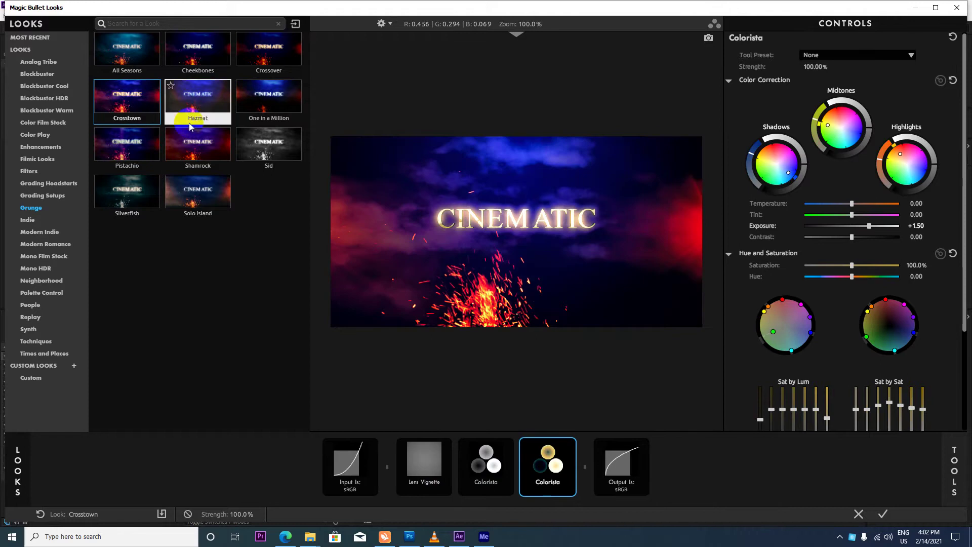
click(268, 50)
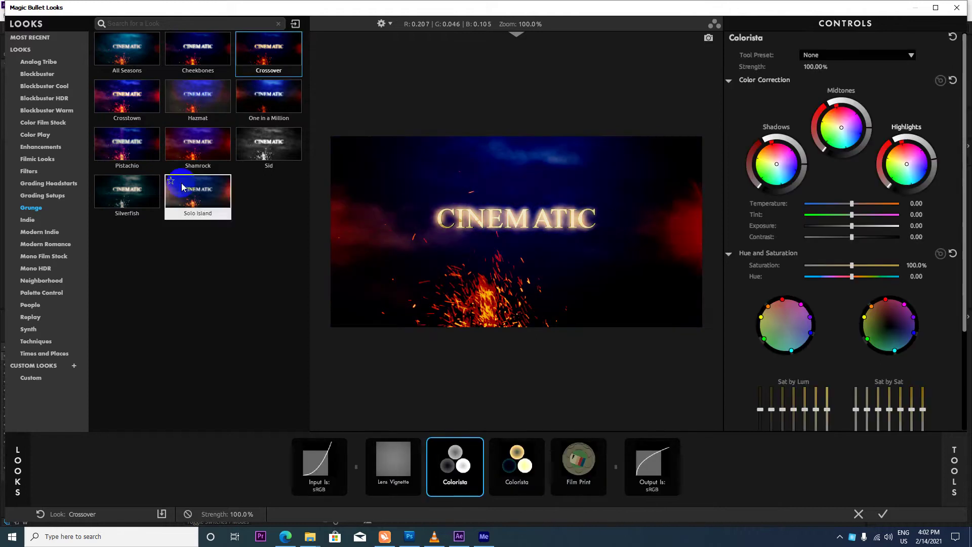
click(126, 195)
click(132, 154)
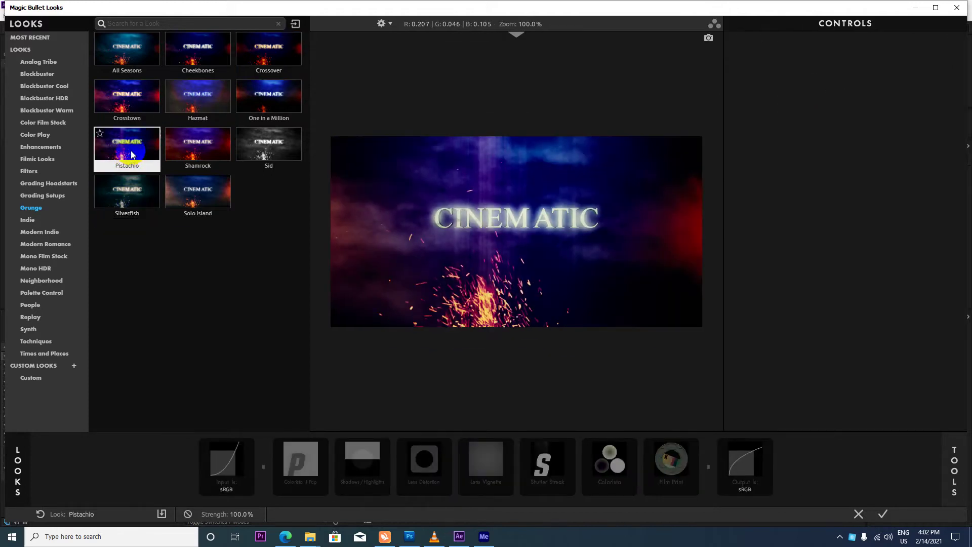
Step: Try 4 Way Video Grading, then apply the teal Offspring look from Filters
click(46, 195)
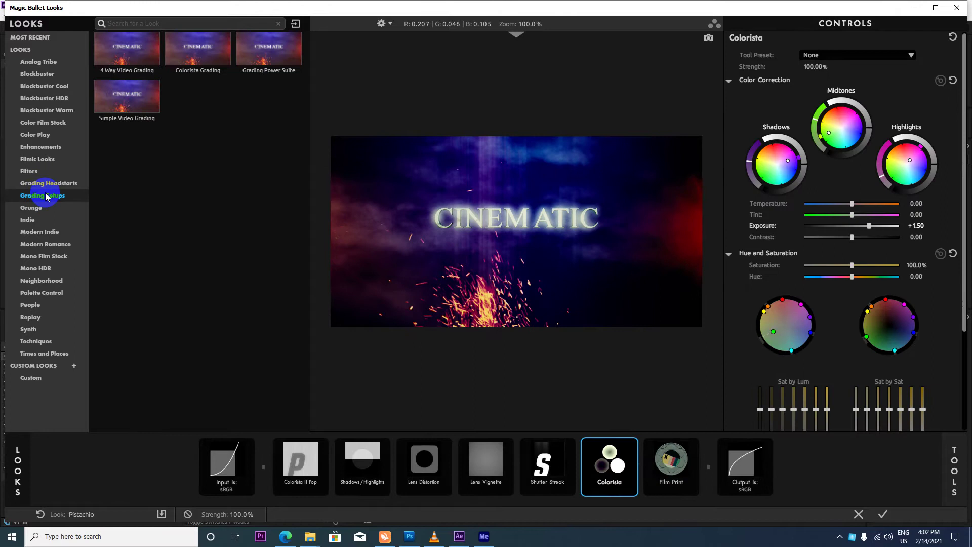
click(127, 74)
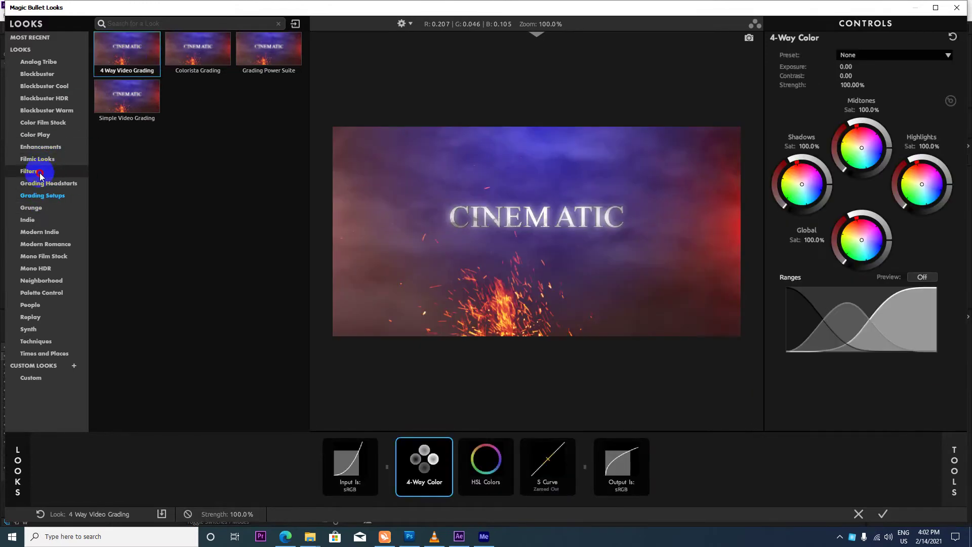
click(57, 172)
click(250, 101)
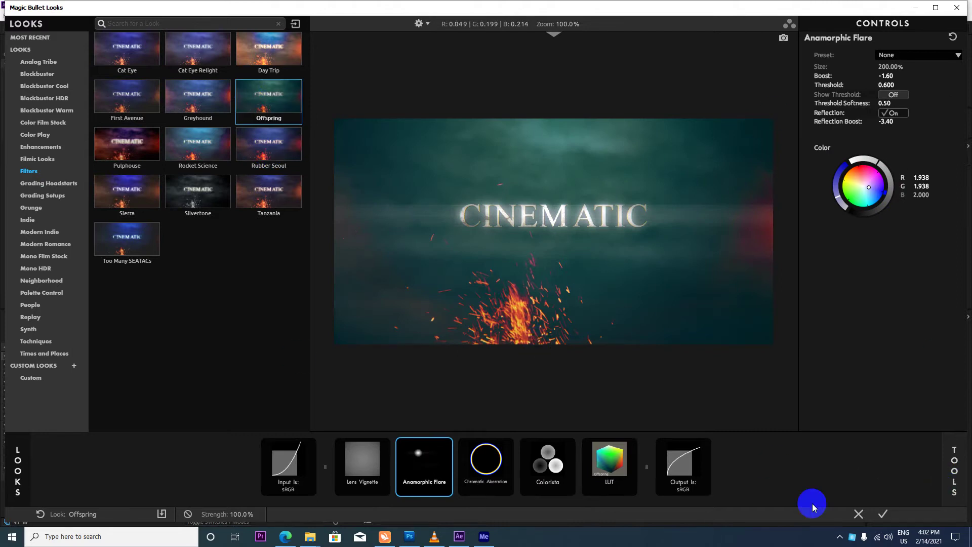
Step: Accept the look and inspect the graded title at mid-animation frames around 1 second 7 frames
click(881, 516)
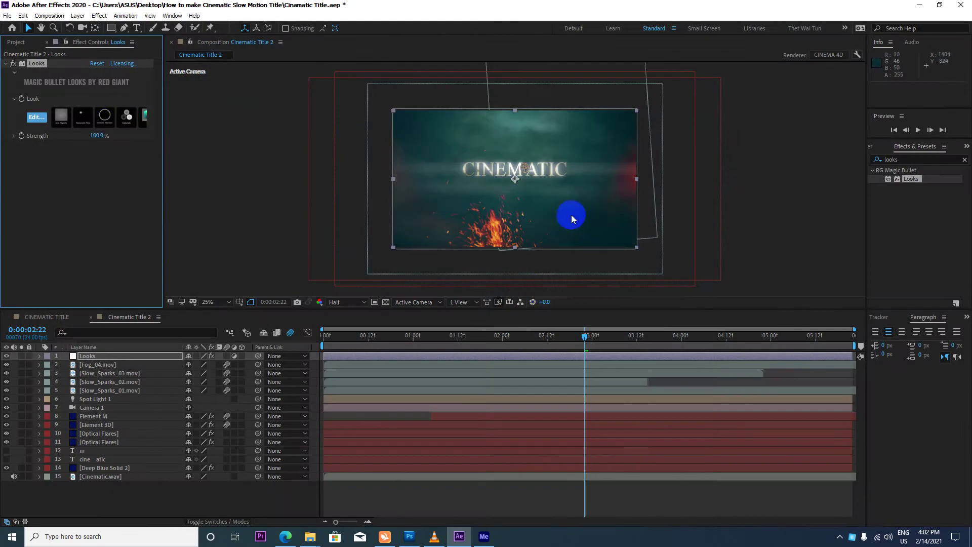
key(period)
drag(494, 335, 515, 306)
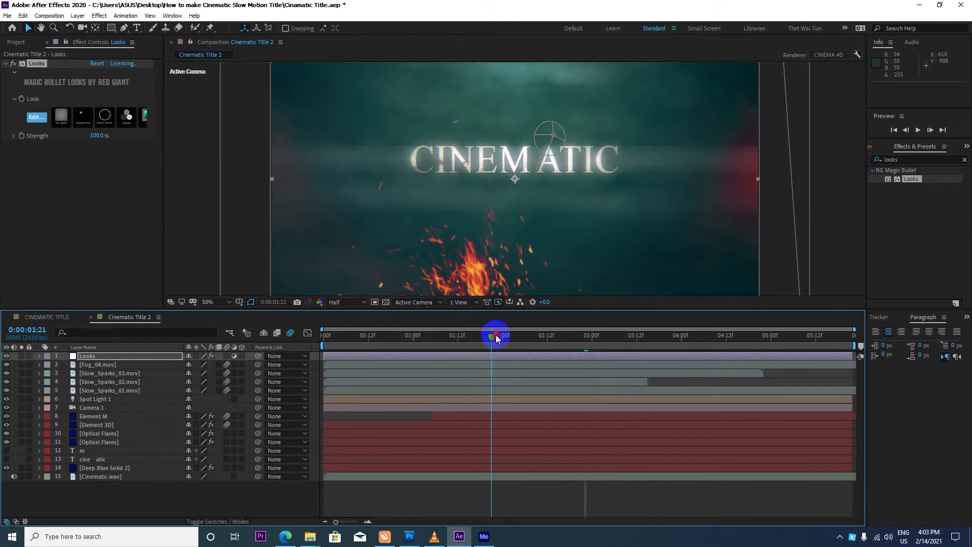
key(comma)
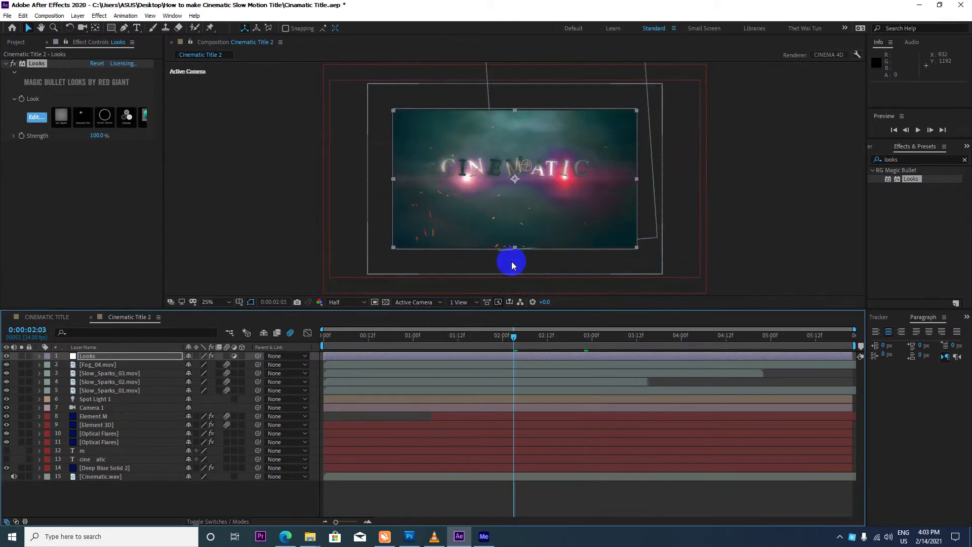
key(period)
drag(481, 343, 439, 336)
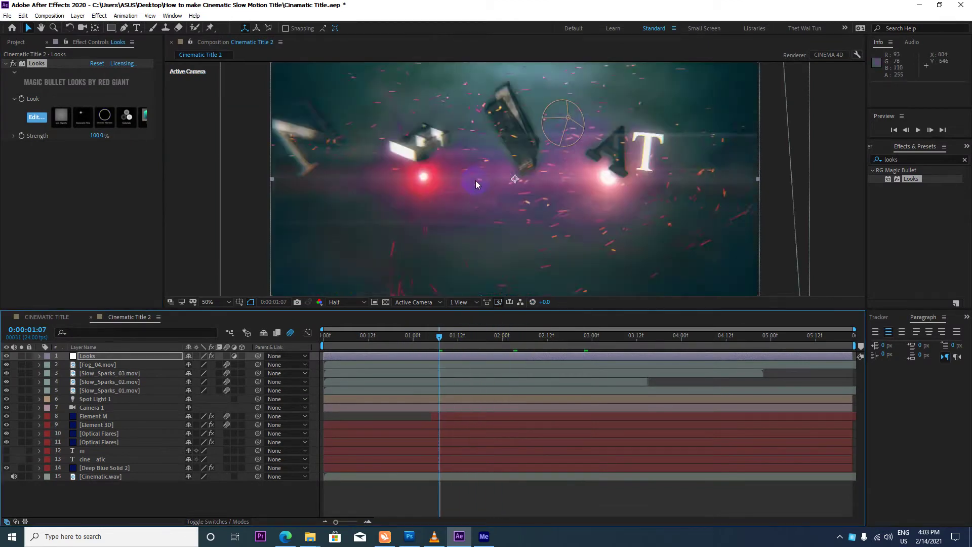
key(comma)
key(period)
key(comma)
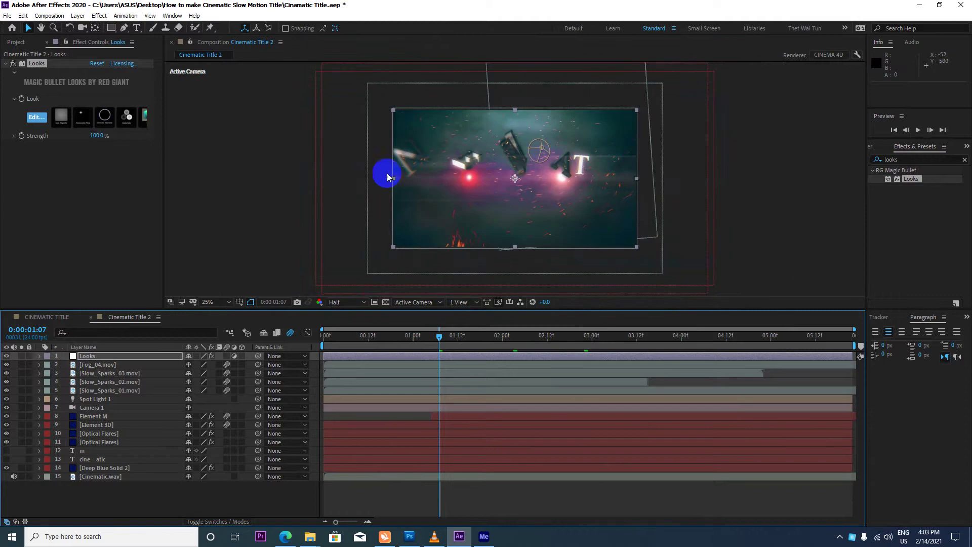
Step: Set the Looks effect Strength to 50% and move to 1 second 9 frames
click(98, 135)
text(50)
key(Return)
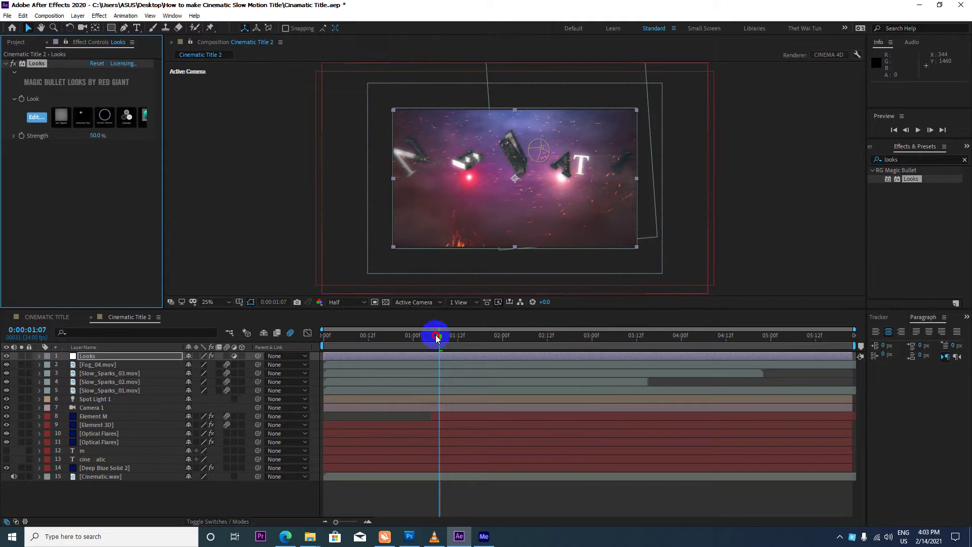
drag(436, 338, 447, 336)
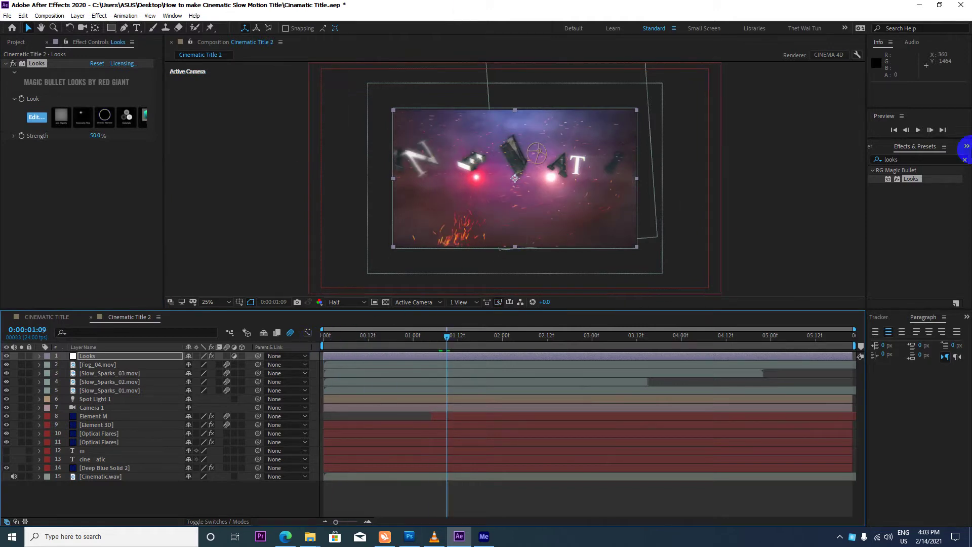
Step: Add a new adjustment layer on top and rename it CC
right_click(112, 507)
mouse_move(197, 395)
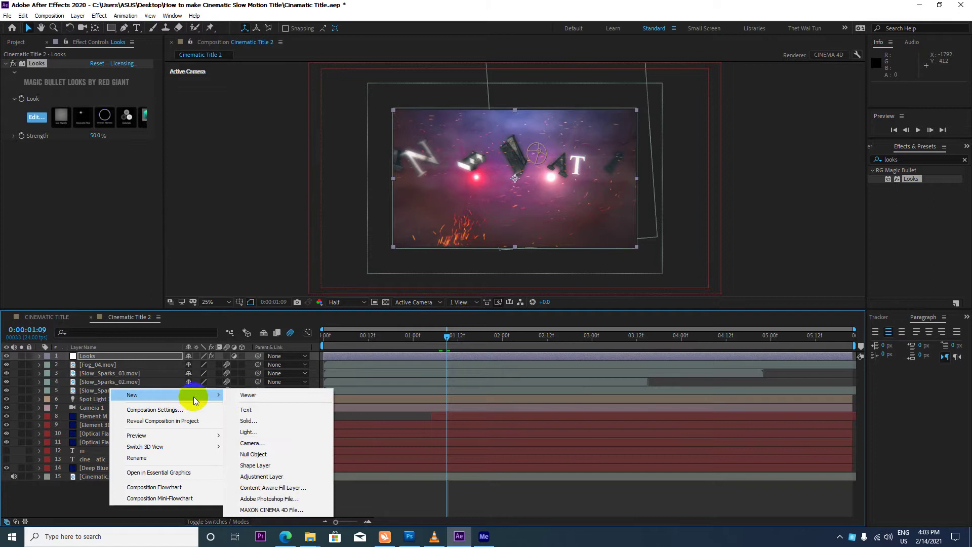
click(262, 476)
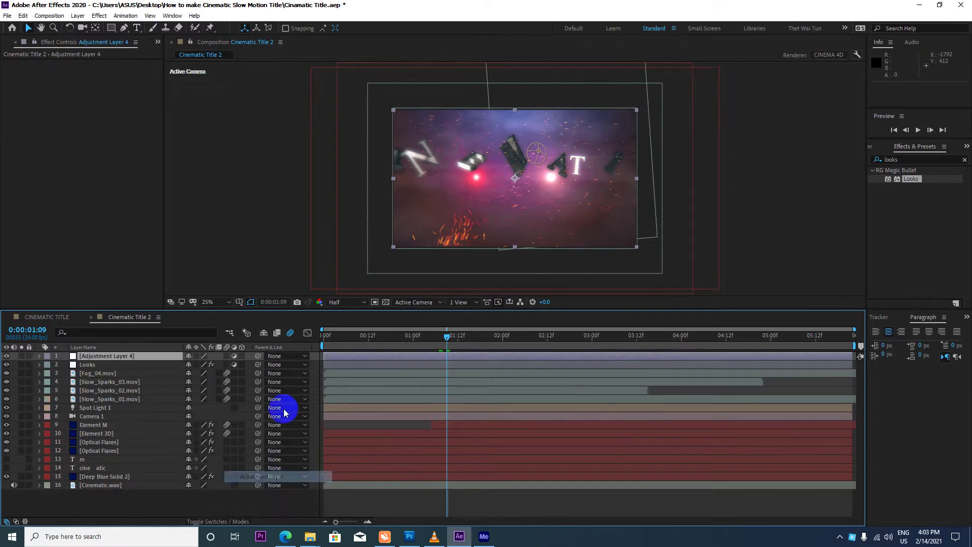
click(99, 357)
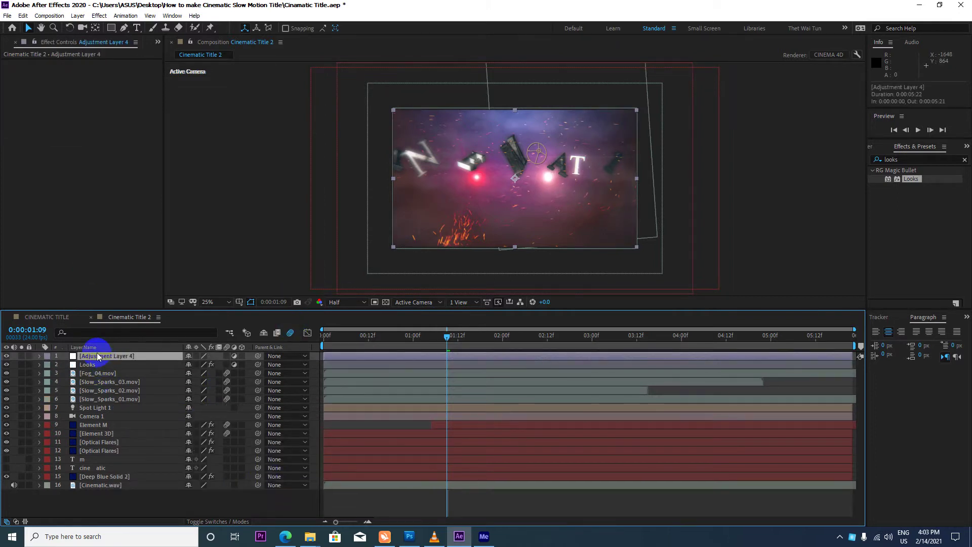
key(Return)
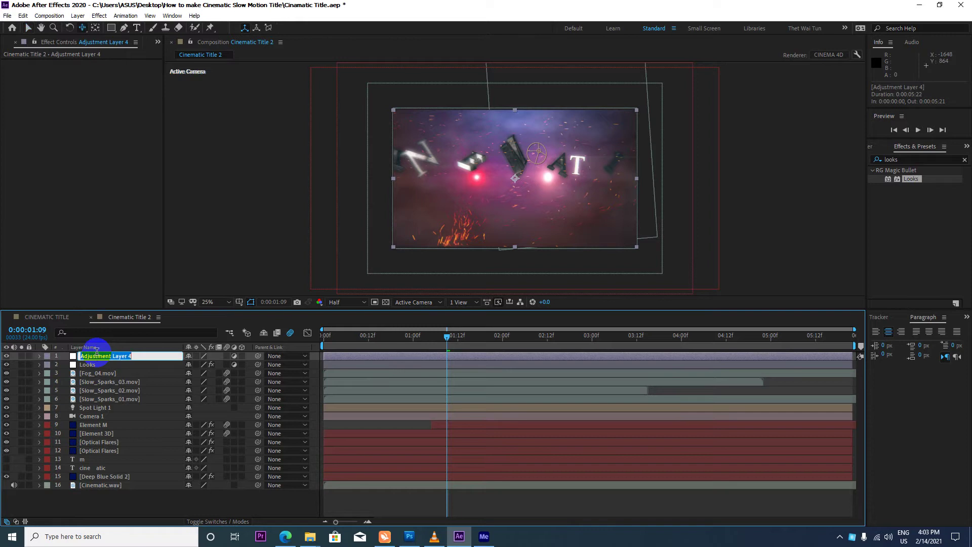
text(CC)
key(Return)
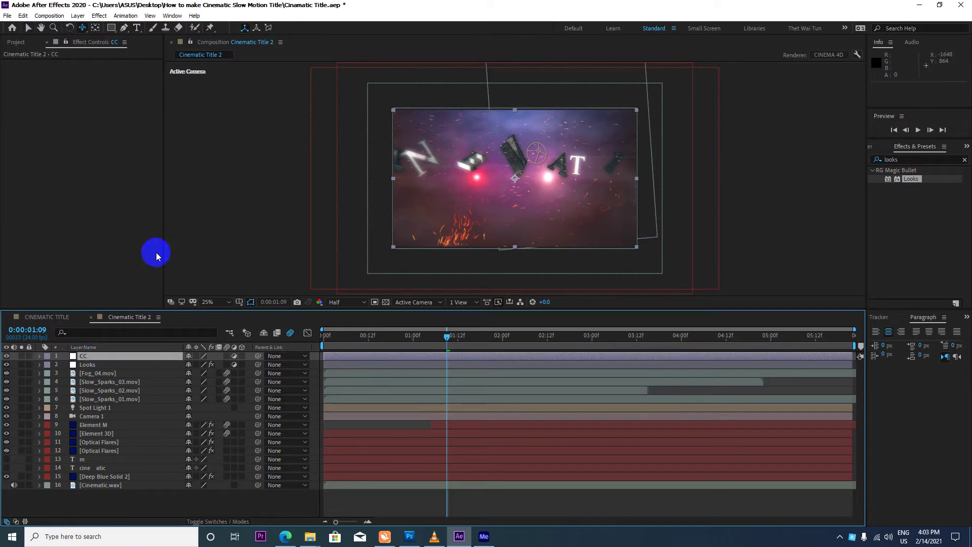
Step: Search for the Curves effect and apply it to the CC layer
click(908, 160)
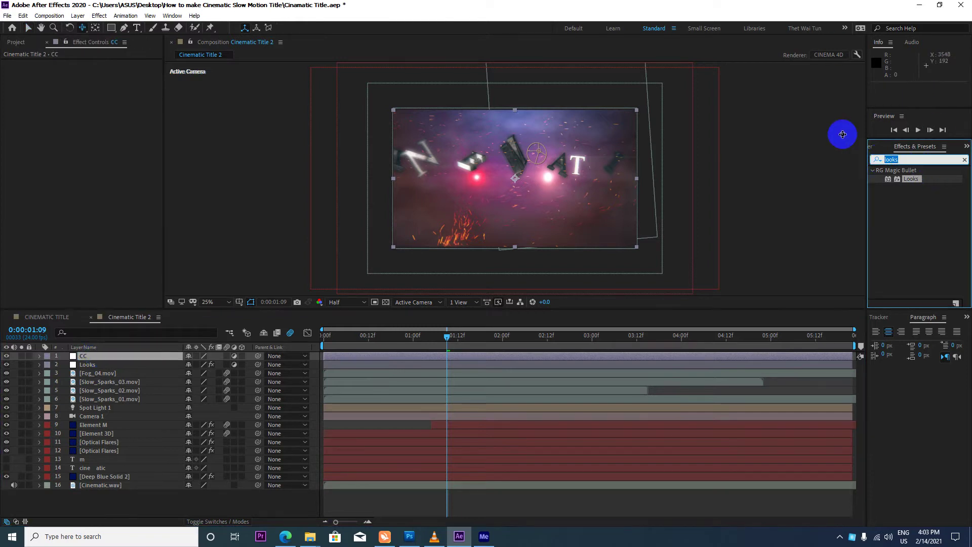
text(Curv)
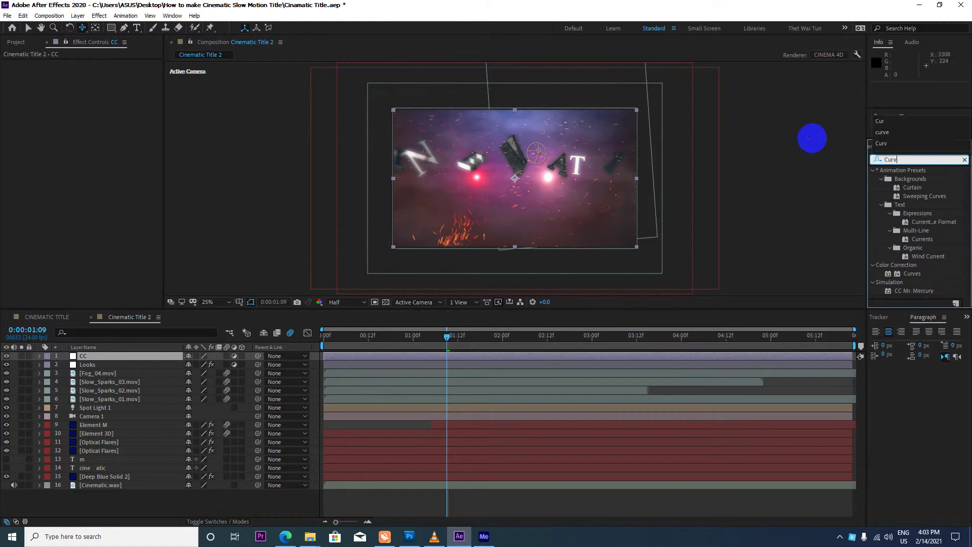
text(e)
click(912, 205)
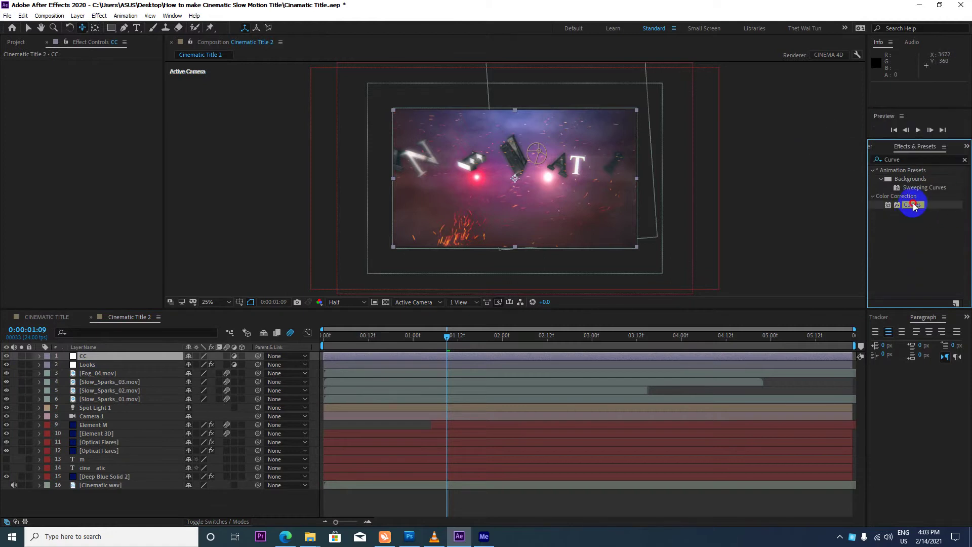
drag(913, 205, 126, 360)
drag(126, 360, 127, 361)
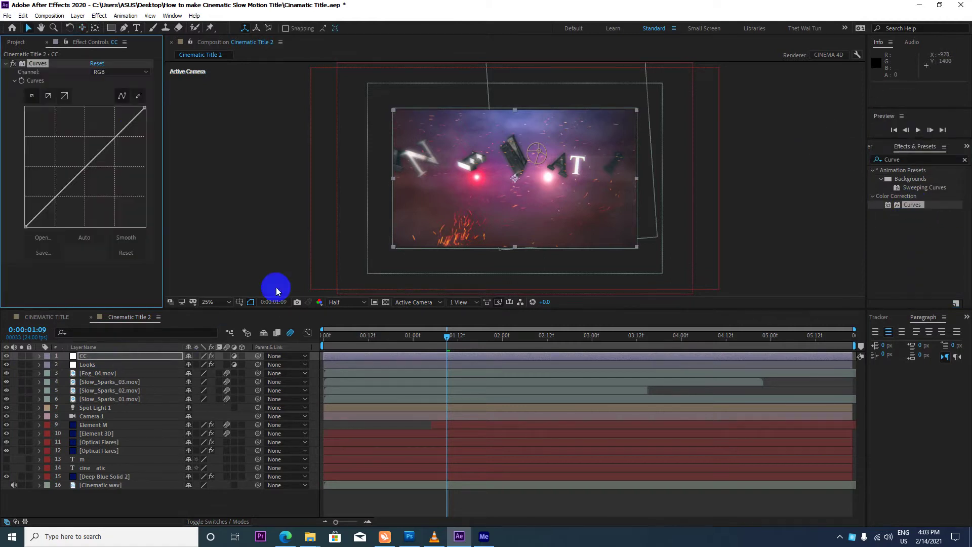
key(v)
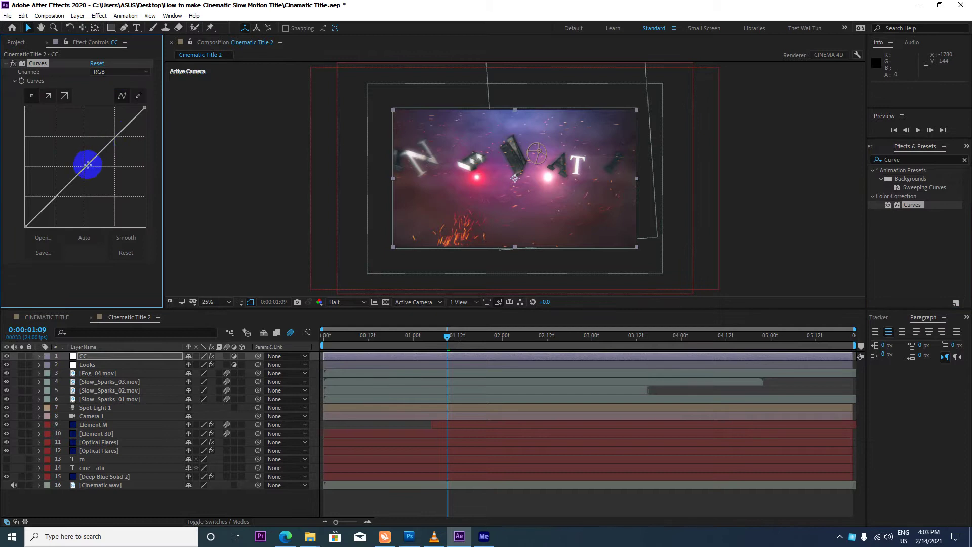
Step: Bend the RGB curve down to darken, pull the red curve down, and raise green
drag(86, 163, 95, 182)
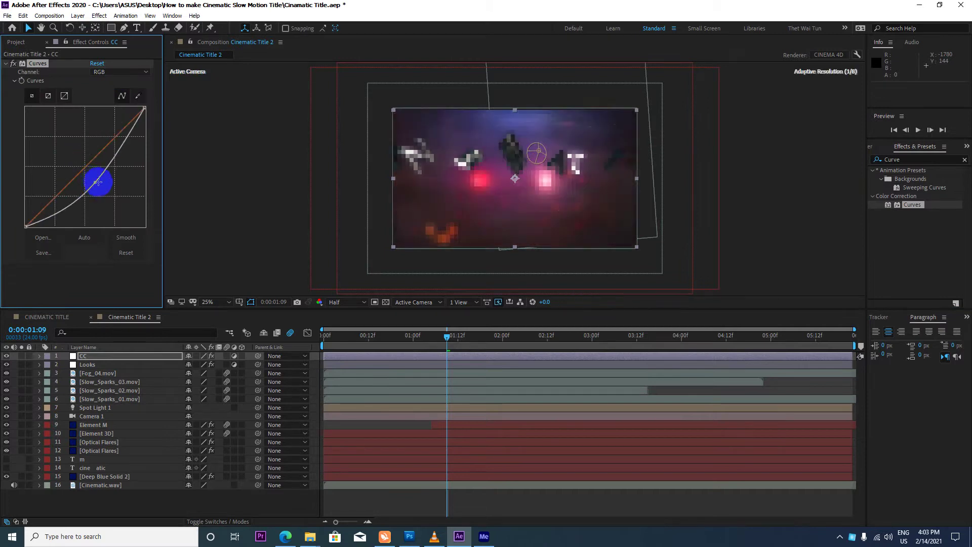
key(alt+3)
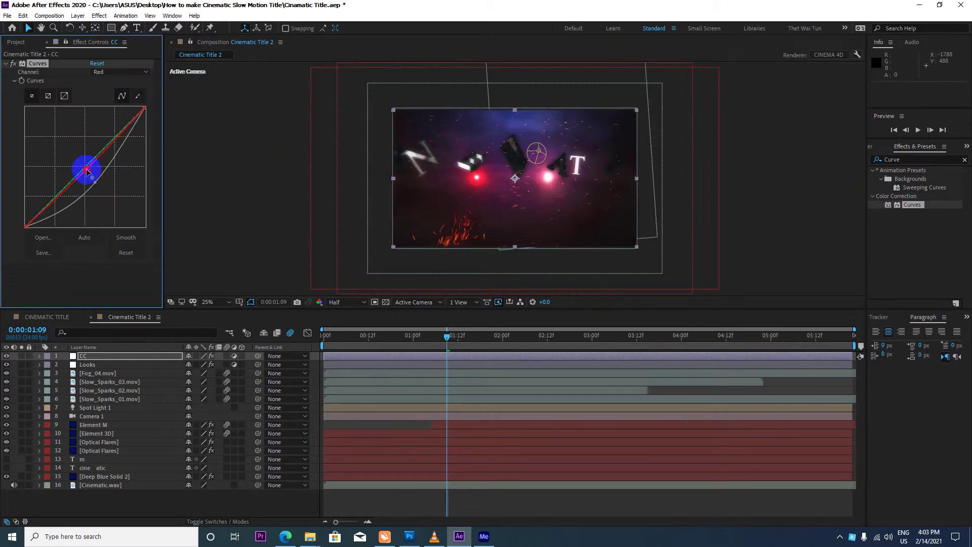
mouse_move(87, 167)
mouse_down()
mouse_move(89, 175)
mouse_move(88, 152)
mouse_up()
key(alt+4)
click(507, 164)
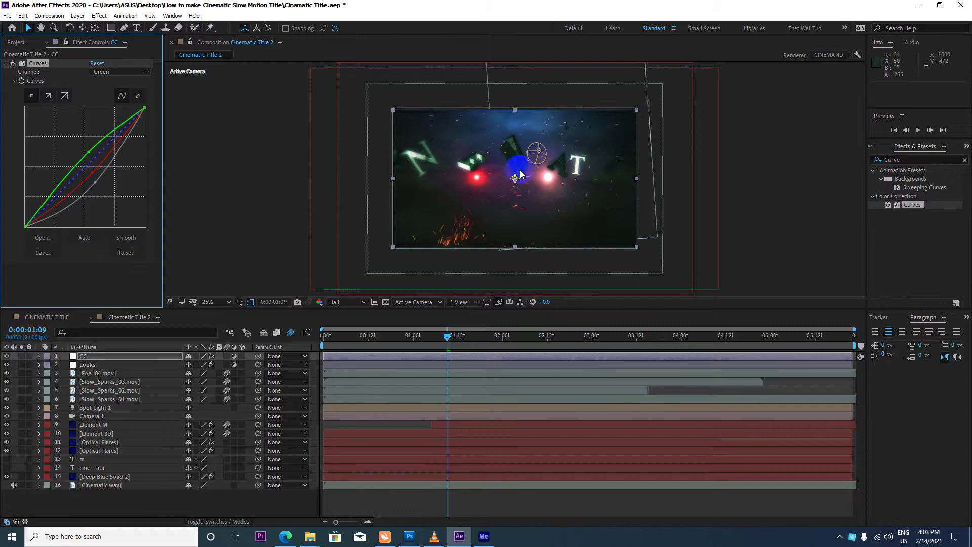
scroll(520, 173, up, 2)
click(95, 185)
Step: Pull the blue curve below the diagonal and lower the green curve to remove the tint
key(alt+5)
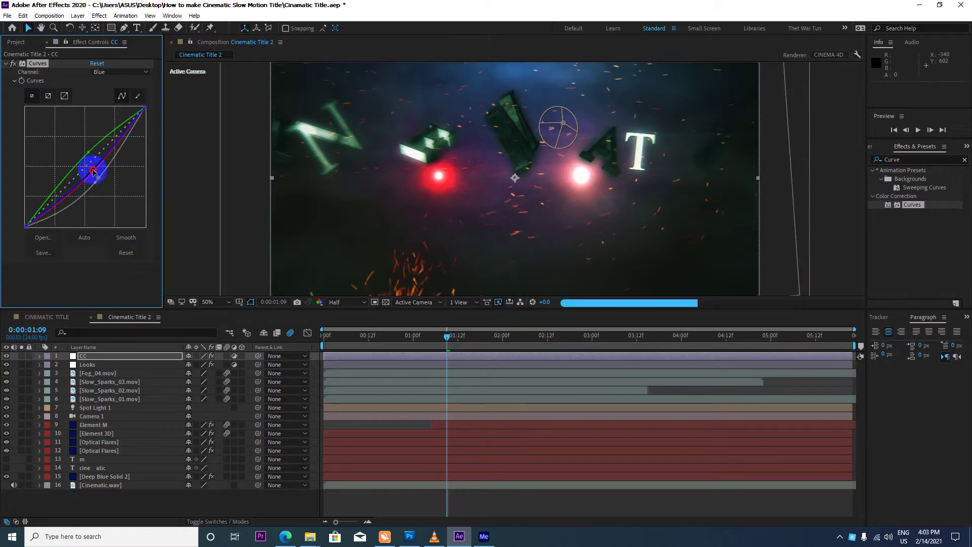
drag(90, 163, 95, 175)
scroll(534, 174, down, 2)
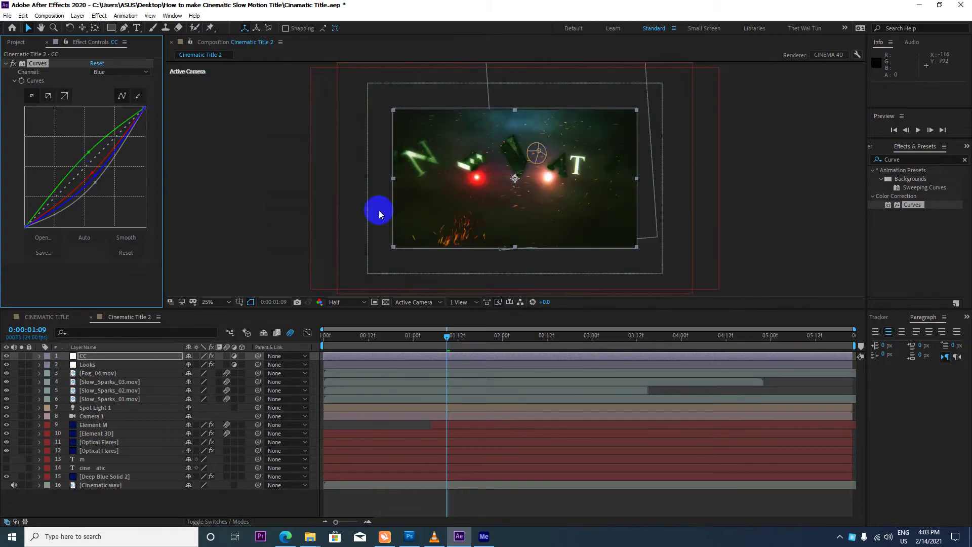
click(92, 158)
drag(91, 157, 93, 164)
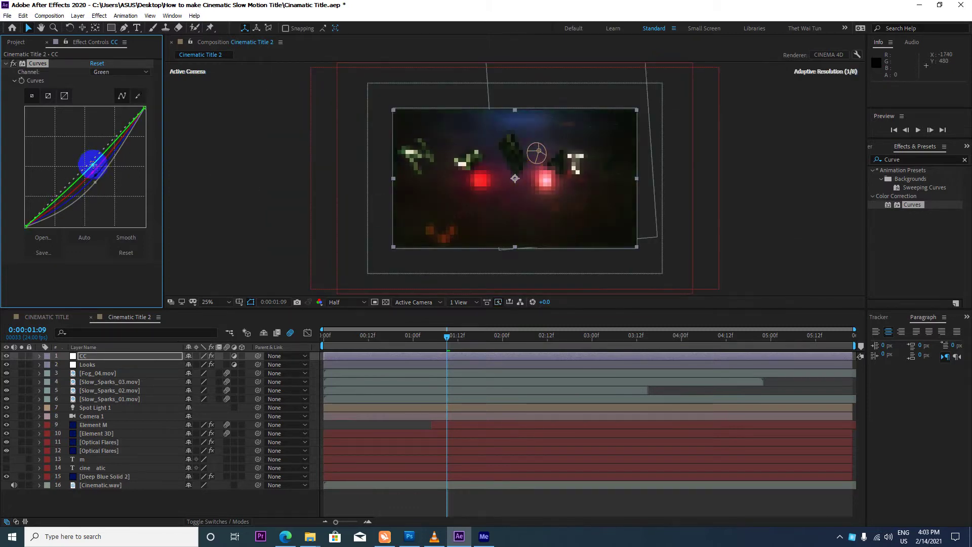
click(538, 177)
Step: Return to the comp start and set the preview resolution to Quarter
drag(445, 334, 282, 333)
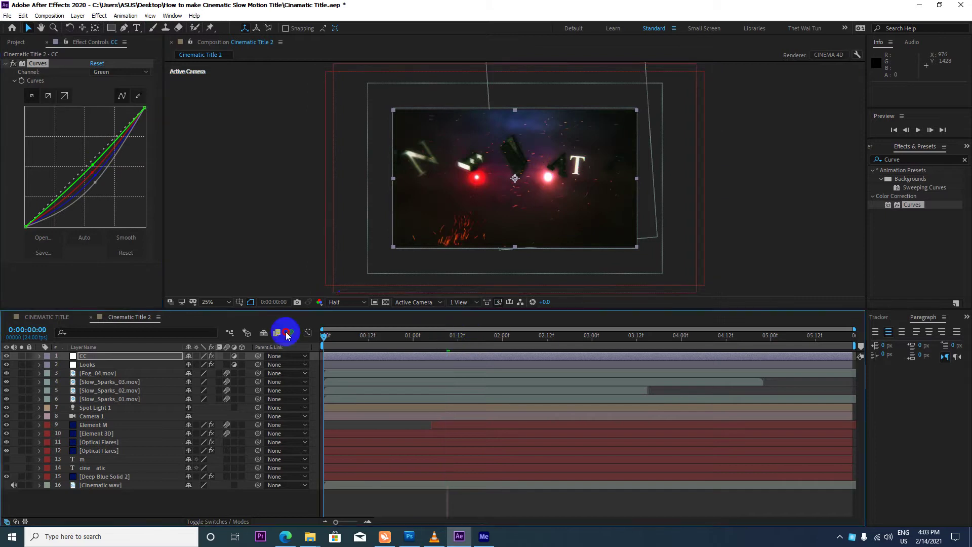
click(348, 303)
click(347, 360)
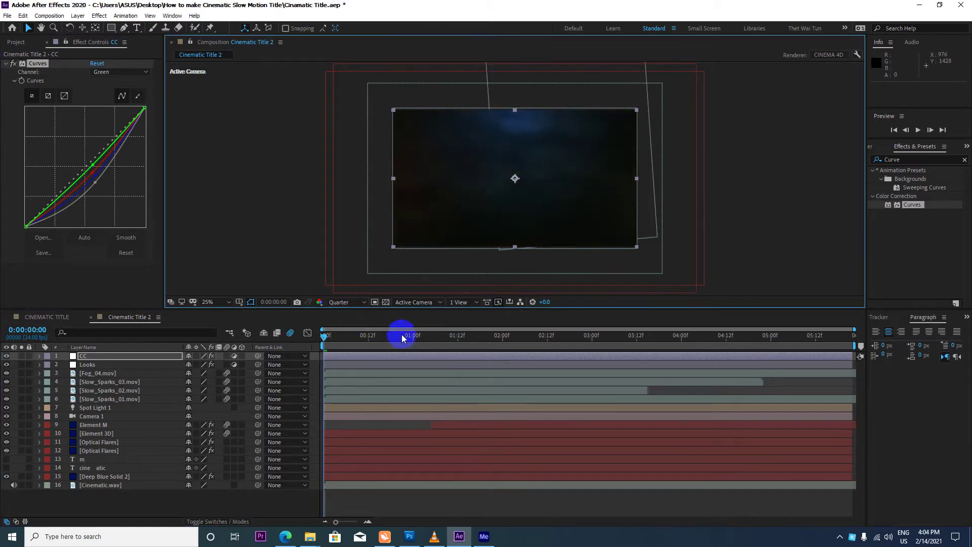
Step: Preview the darker, cooler title animation, then collapse Curves and select the Looks layer
key(space)
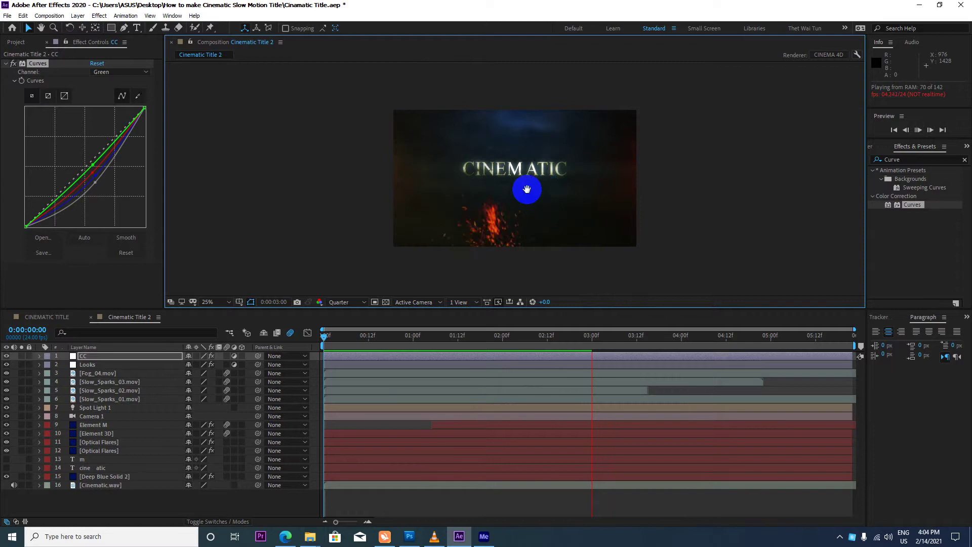
key(space)
key(period)
key(period)
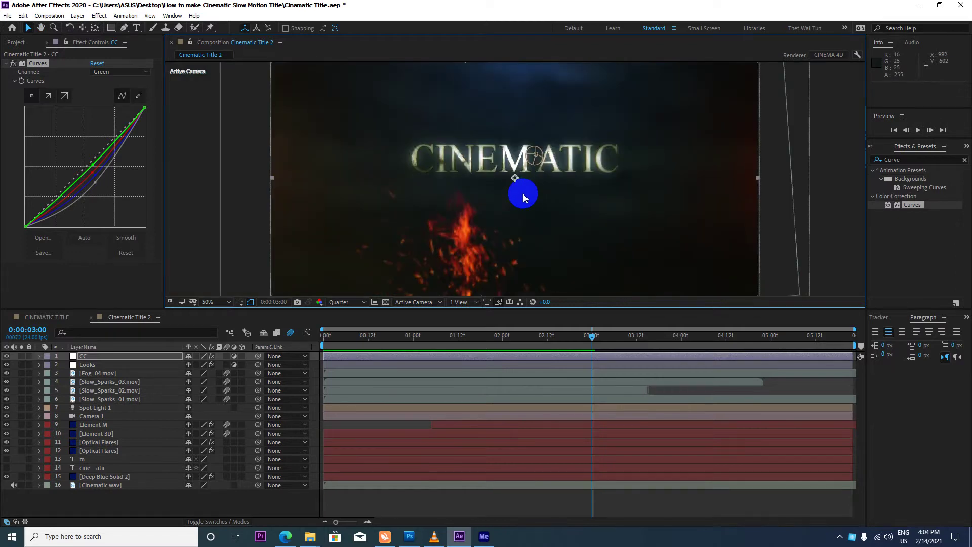
key(comma)
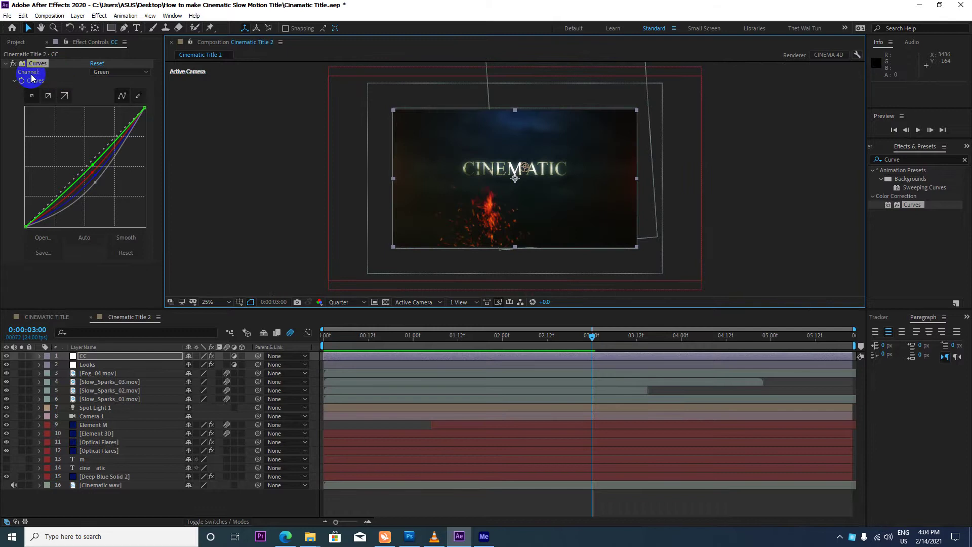
click(6, 63)
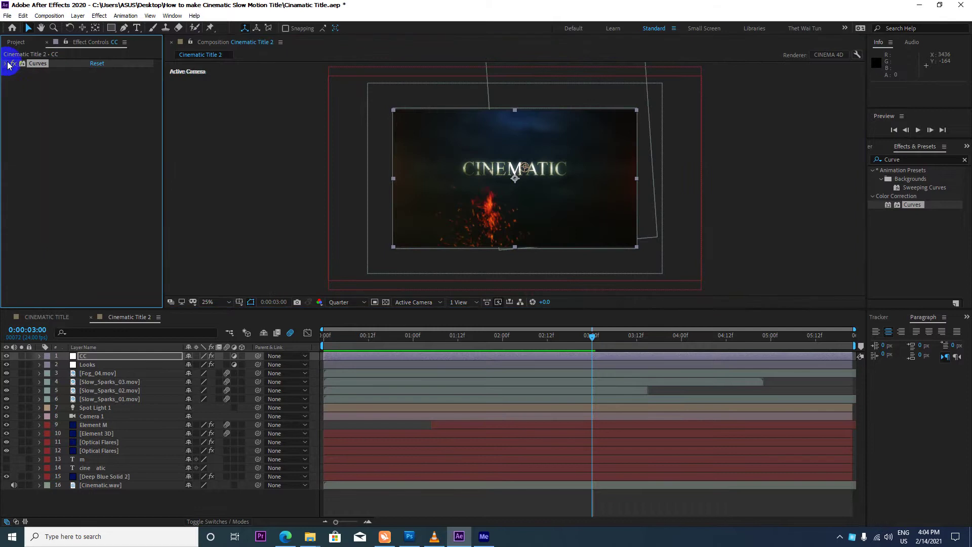
click(87, 364)
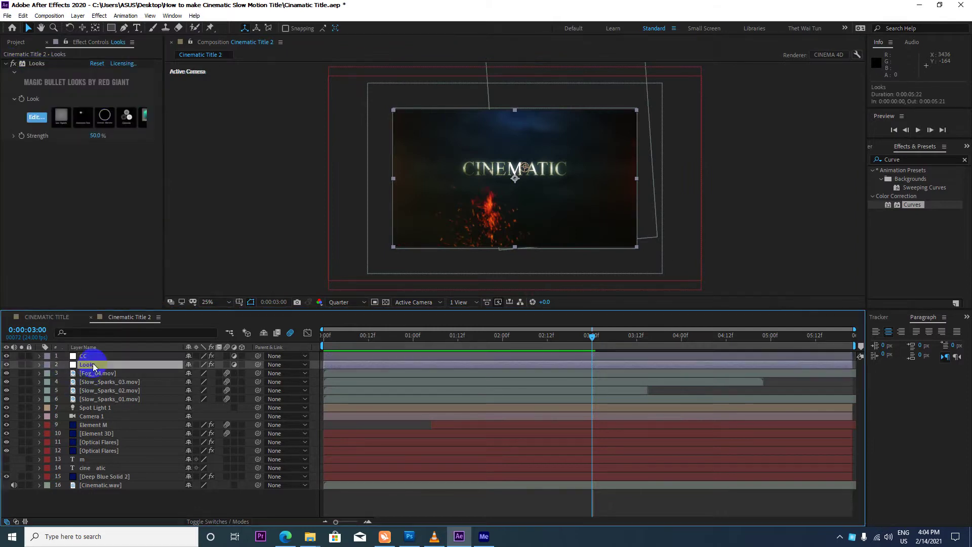
Step: Launch Magic Bullet Looks from the Looks effect and show the Times and Places presets
click(37, 120)
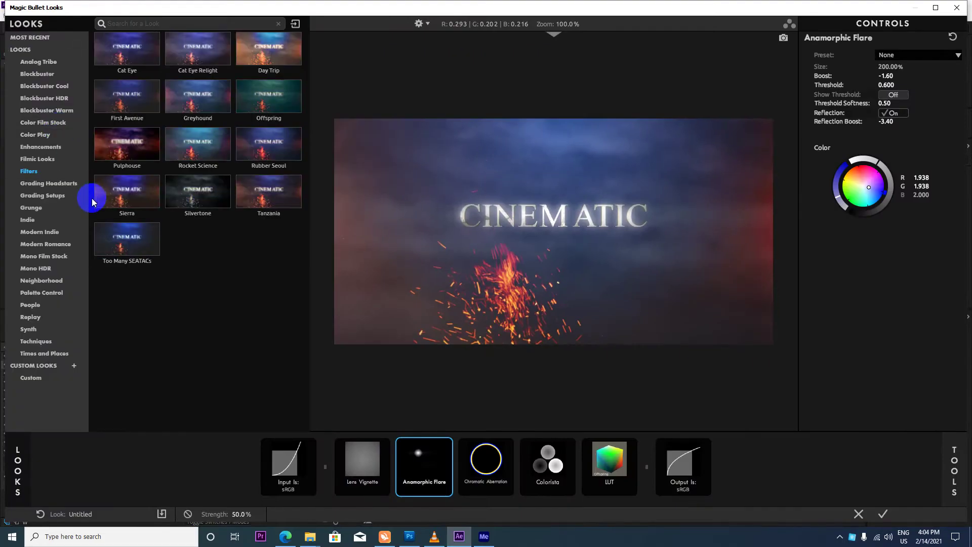
click(48, 354)
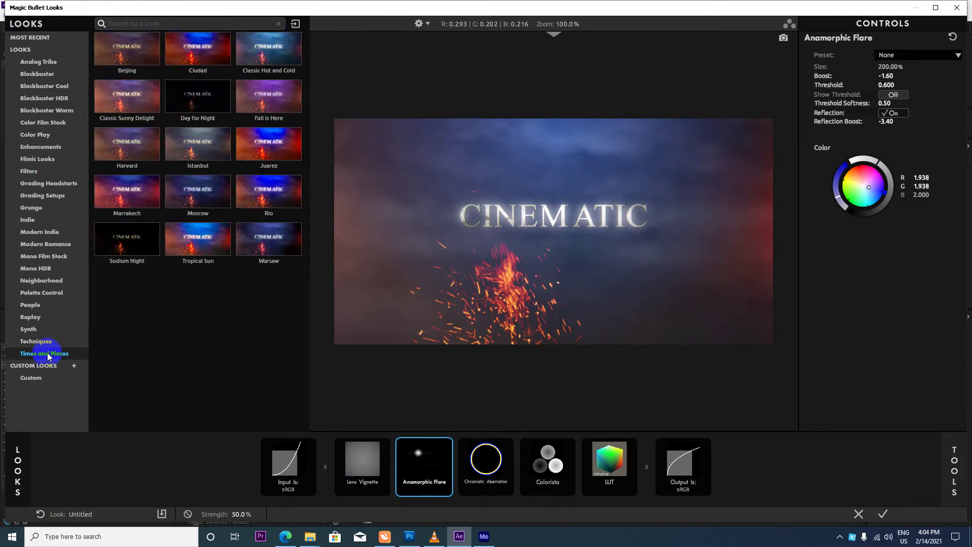
Step: Apply the Beijing look and accept it back into the composition
click(127, 51)
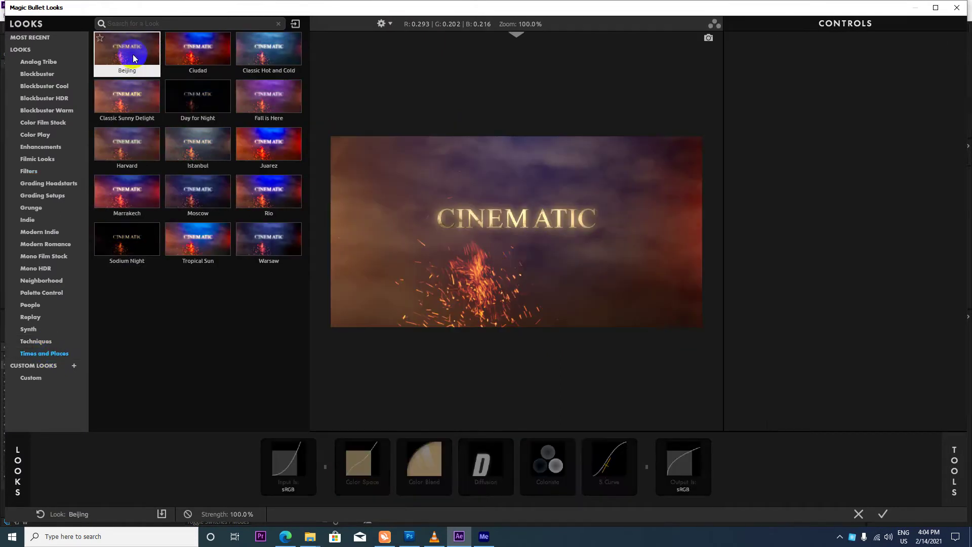
click(547, 463)
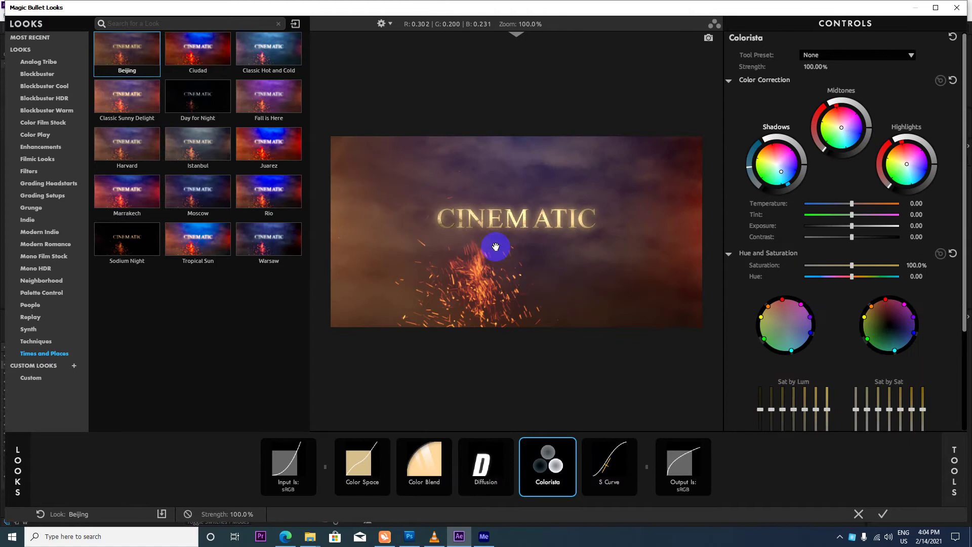
click(882, 513)
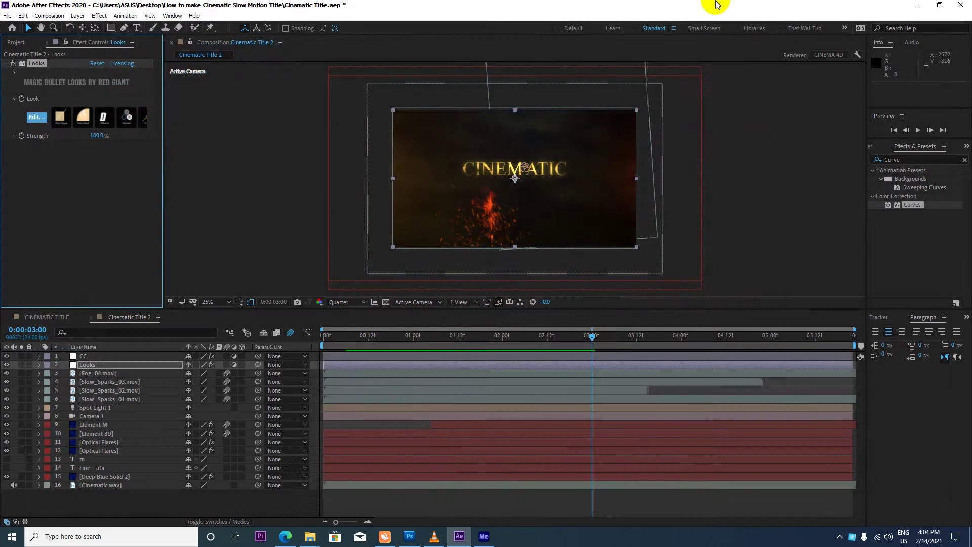
Step: Preview the Beijing-graded title animation from frame 0
click(324, 335)
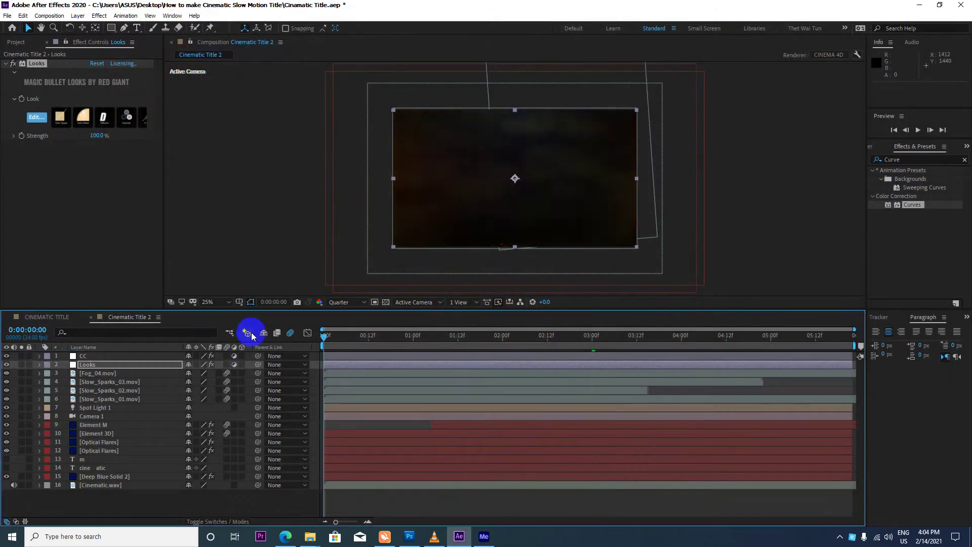
key(space)
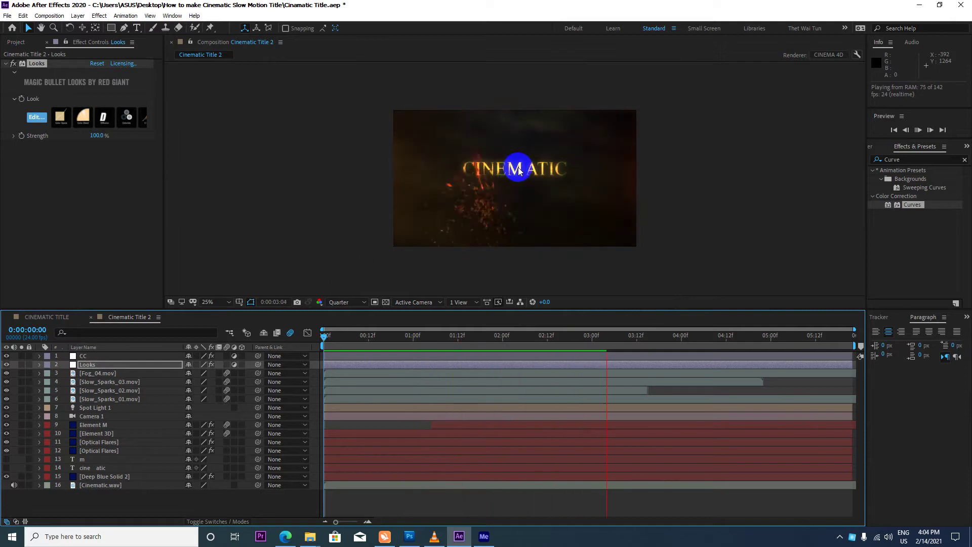
key(space)
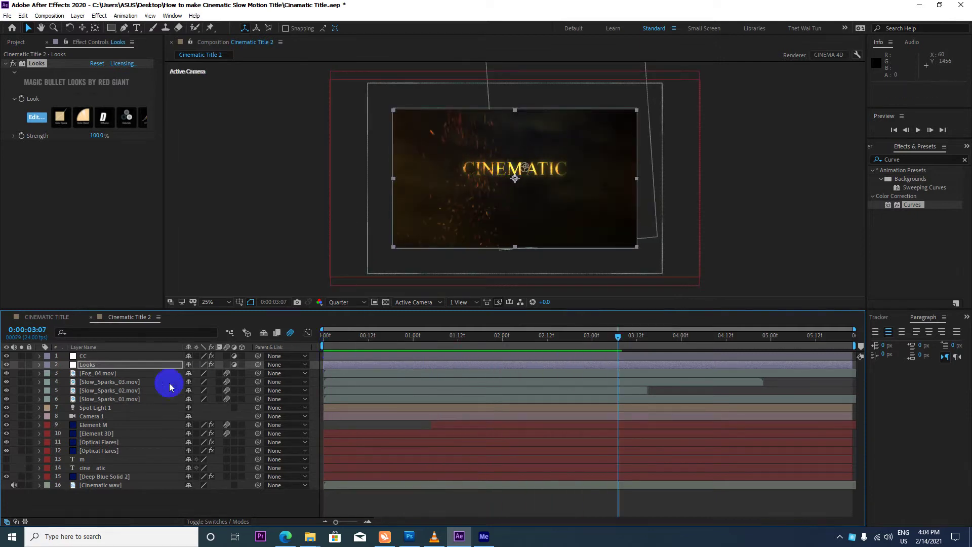
Step: Reveal Position XY keyframes on Optical Flares layers 11 and 12 and move their last keyframes to the comp end
click(99, 442)
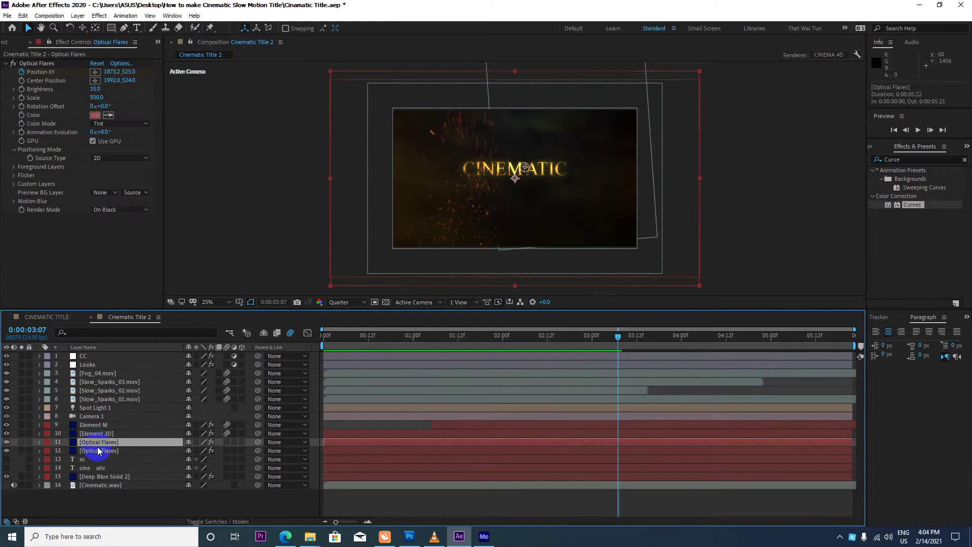
click(98, 451)
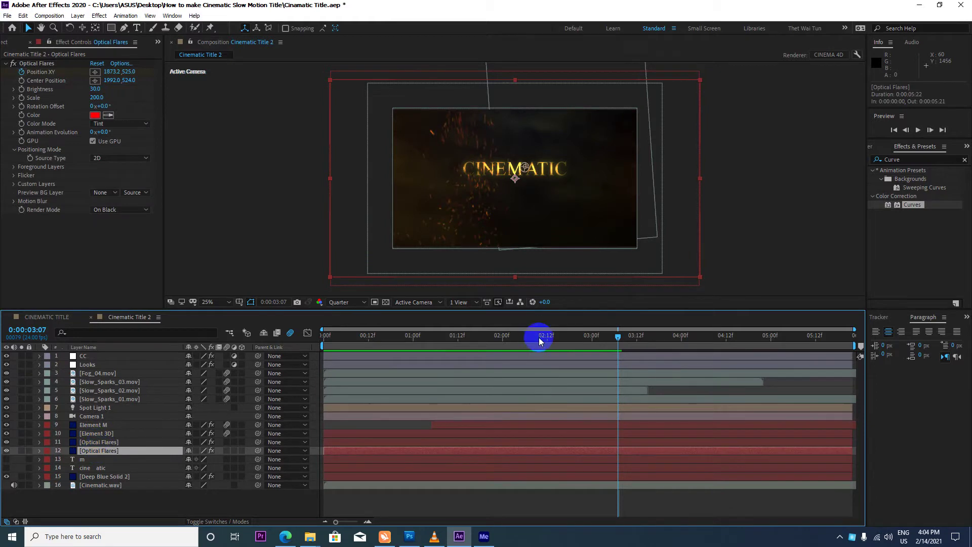
drag(538, 337, 414, 344)
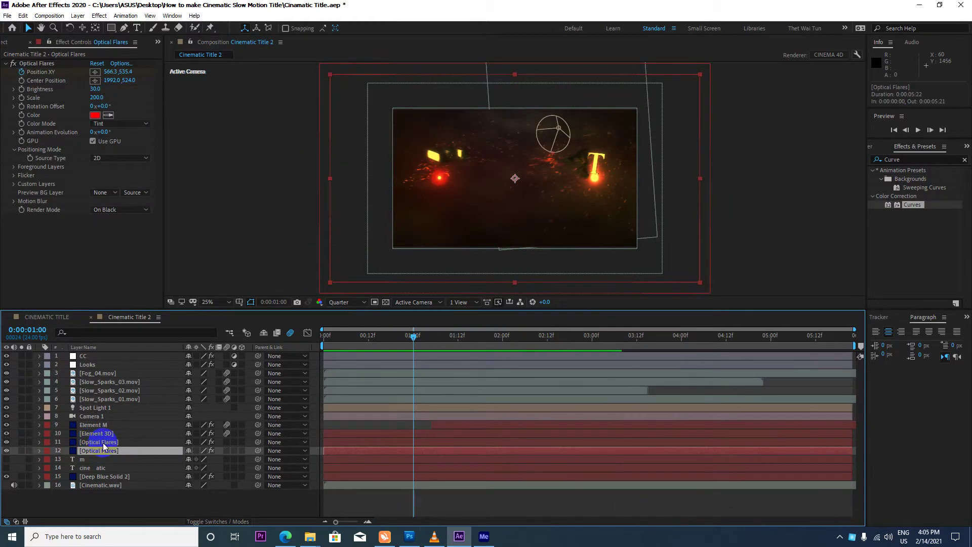
key(u)
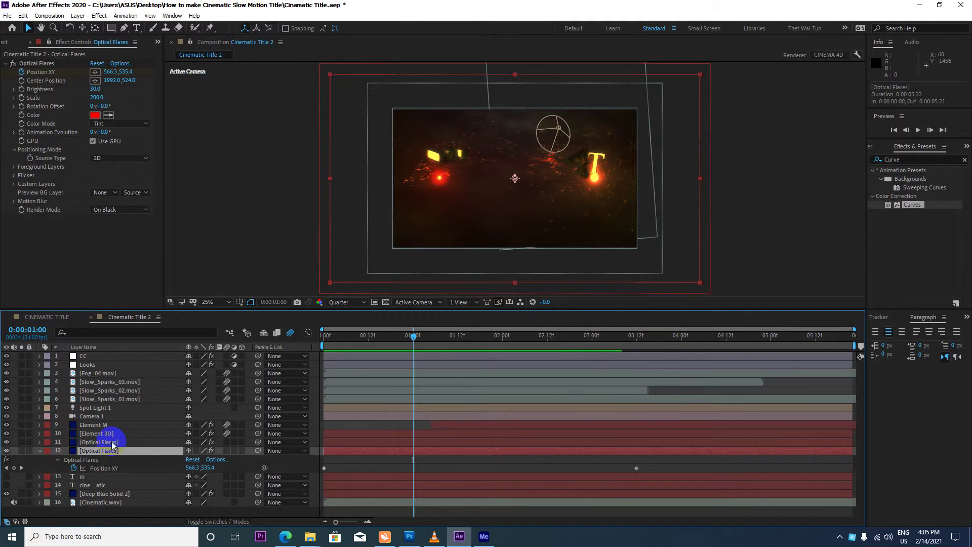
click(113, 442)
key(u)
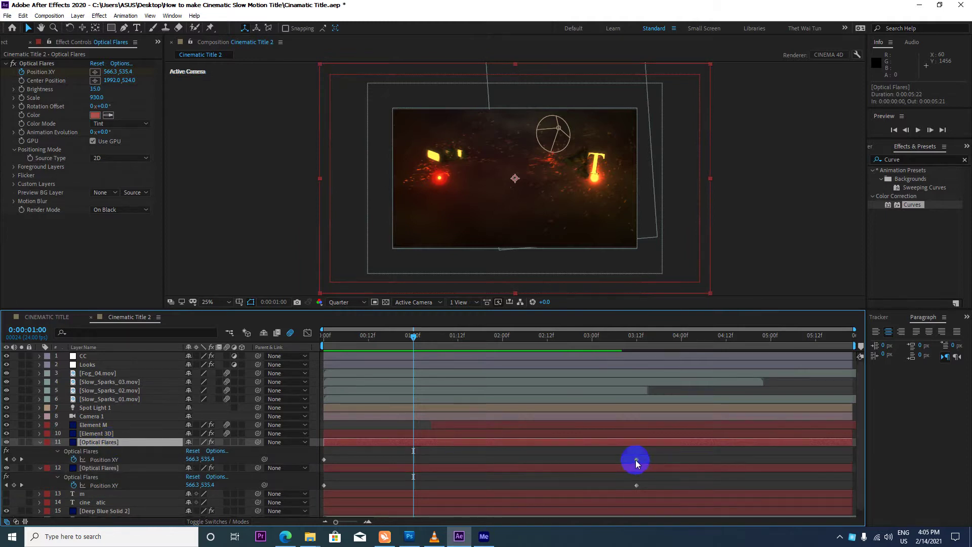
drag(636, 459, 849, 459)
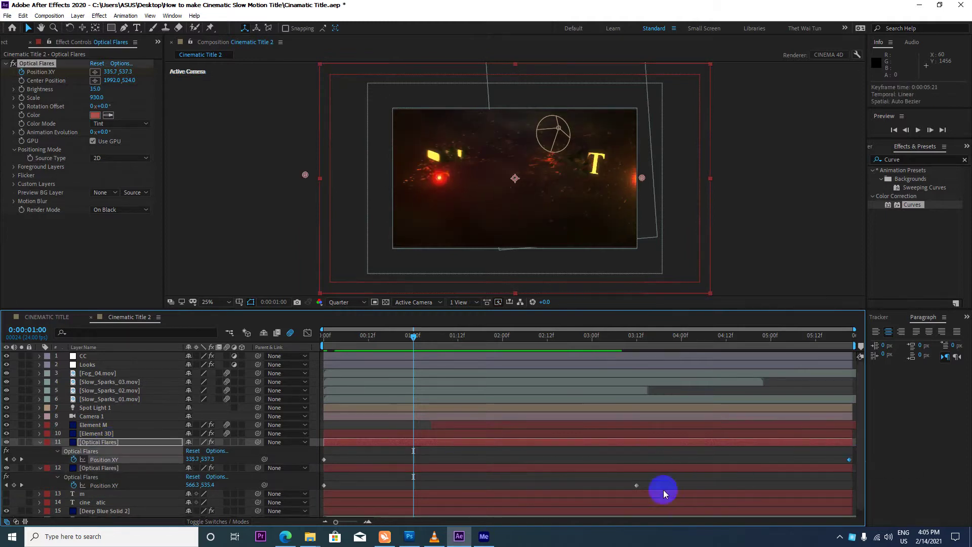
drag(637, 484, 850, 486)
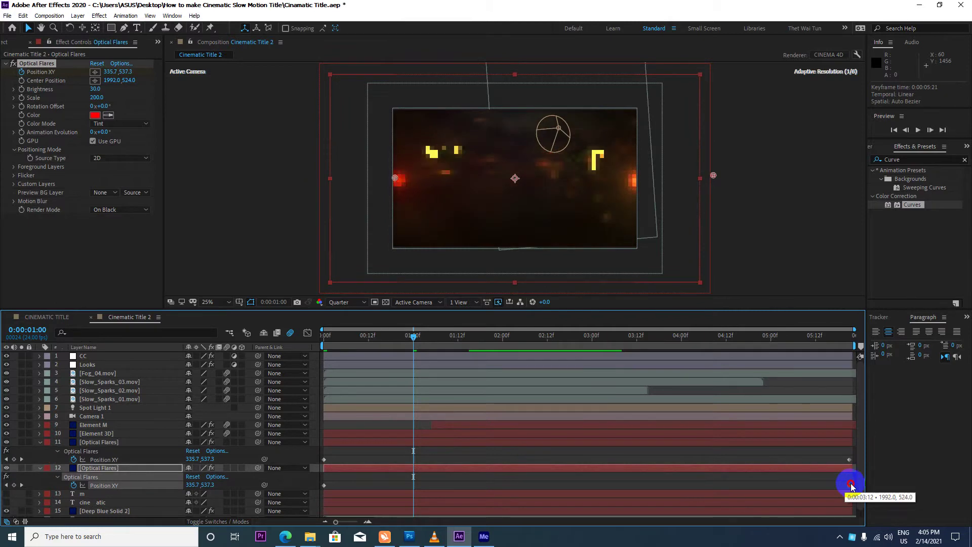
Step: Paste layer 11's Position XY keyframes onto layer 12 so both flares share one path
click(844, 455)
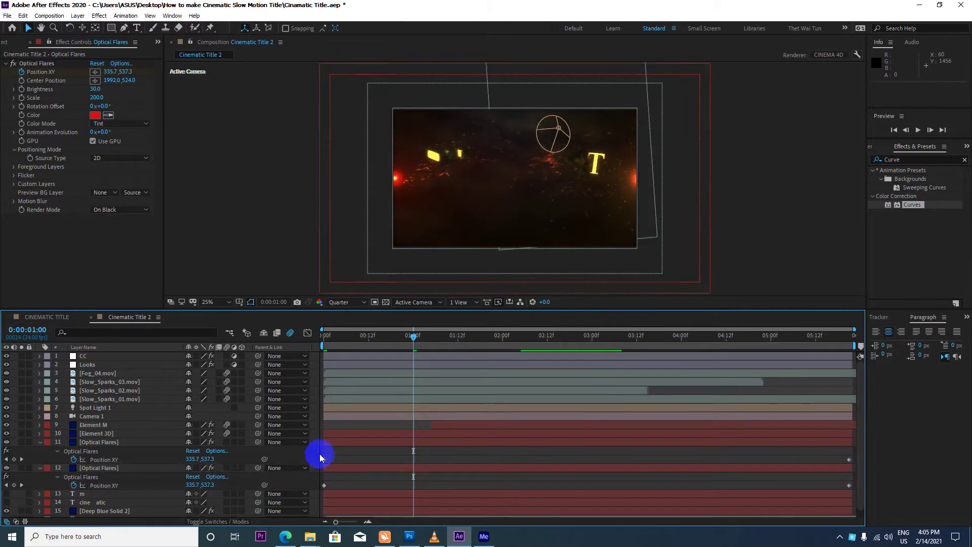
mouse_move(320, 452)
mouse_down()
mouse_move(734, 435)
mouse_move(851, 463)
mouse_up()
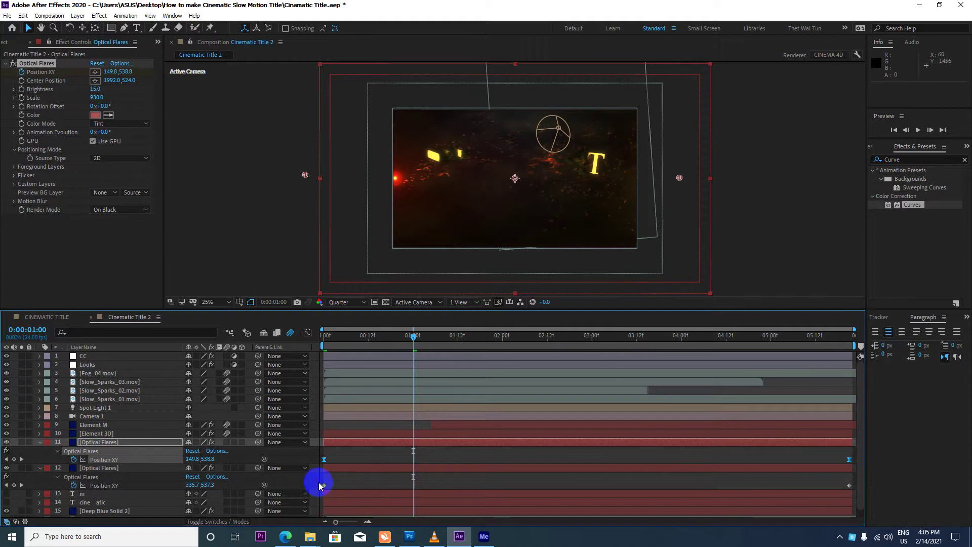
mouse_move(320, 479)
mouse_down()
mouse_move(707, 471)
mouse_move(855, 486)
mouse_up()
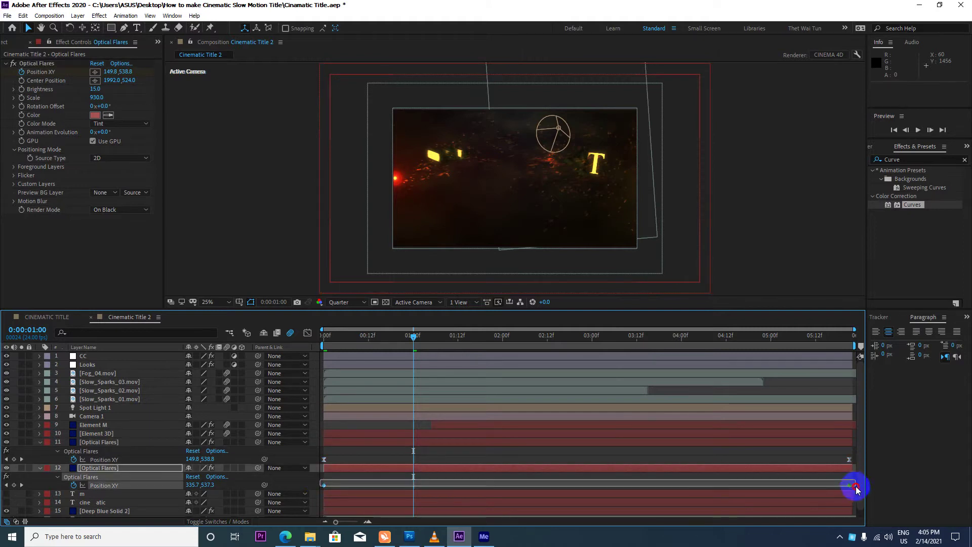
key(ctrl+v)
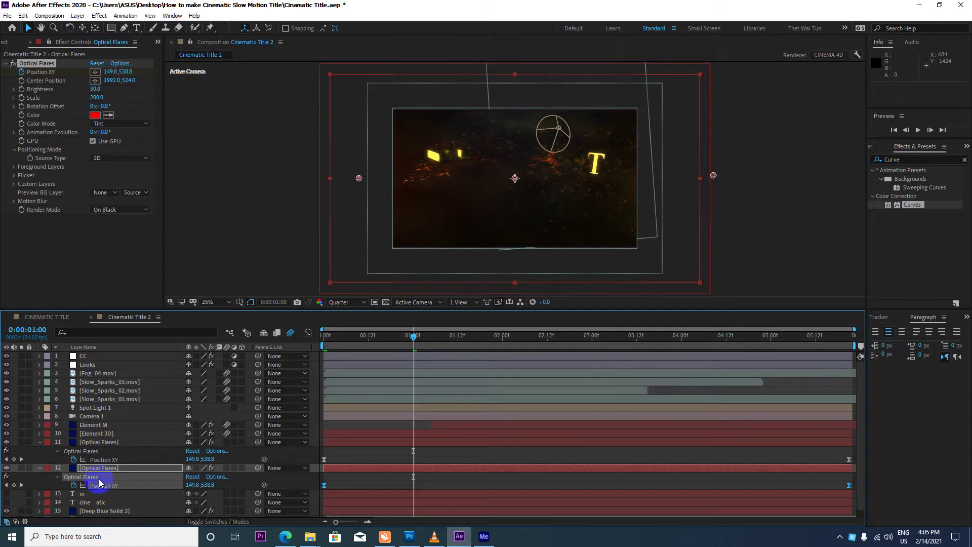
Step: At 0:00:02:18, lower one flare below CINEMATIC to Position 898.6, 641.8
drag(413, 336, 464, 335)
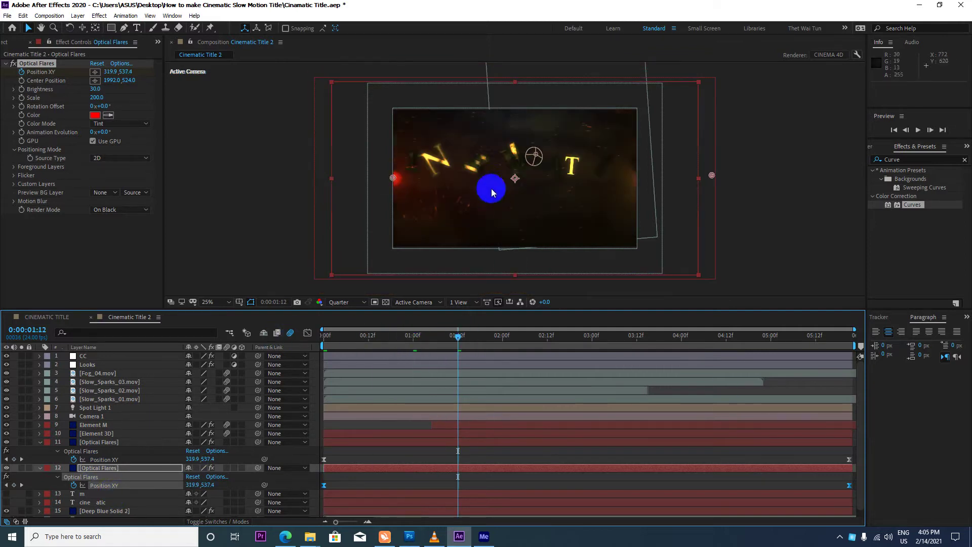
drag(457, 338, 570, 336)
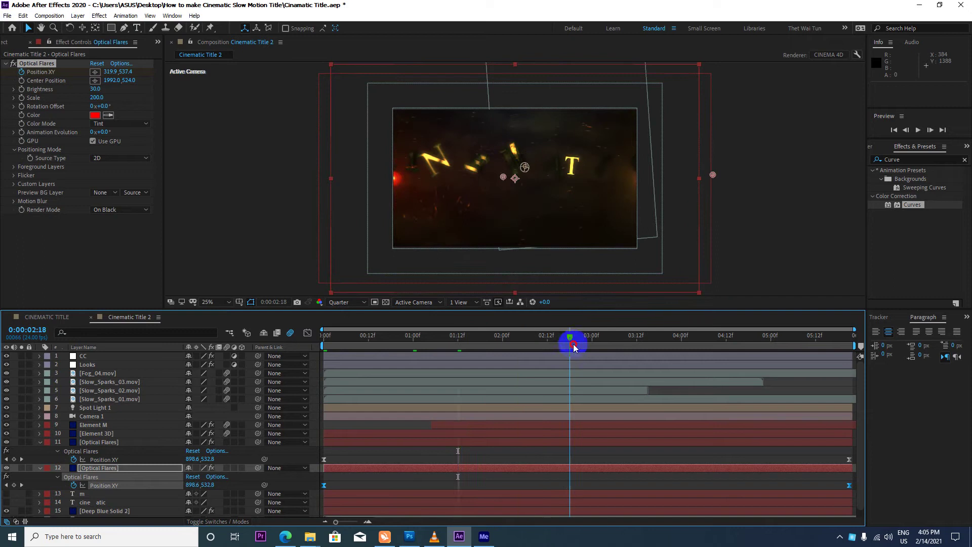
scroll(518, 187, up, 2)
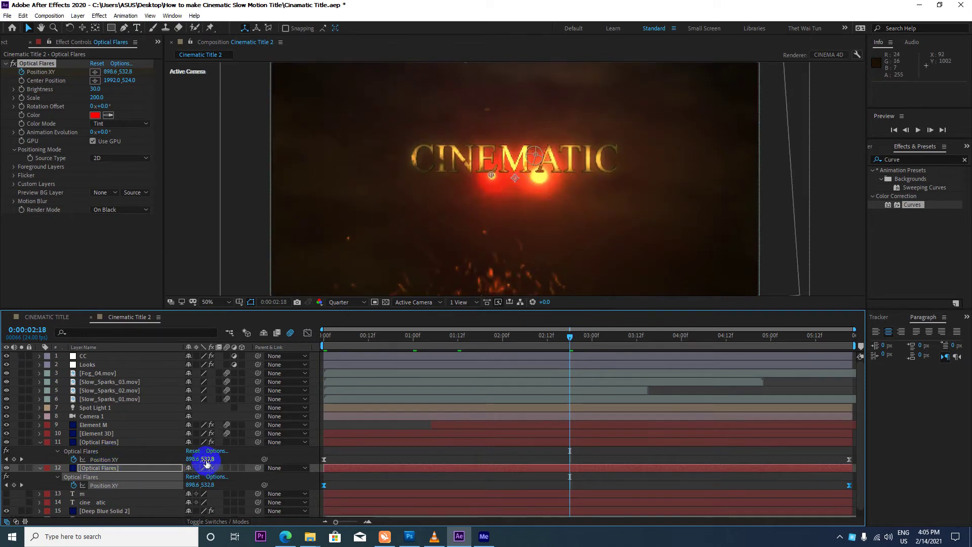
drag(207, 462, 271, 448)
scroll(499, 178, down, 1)
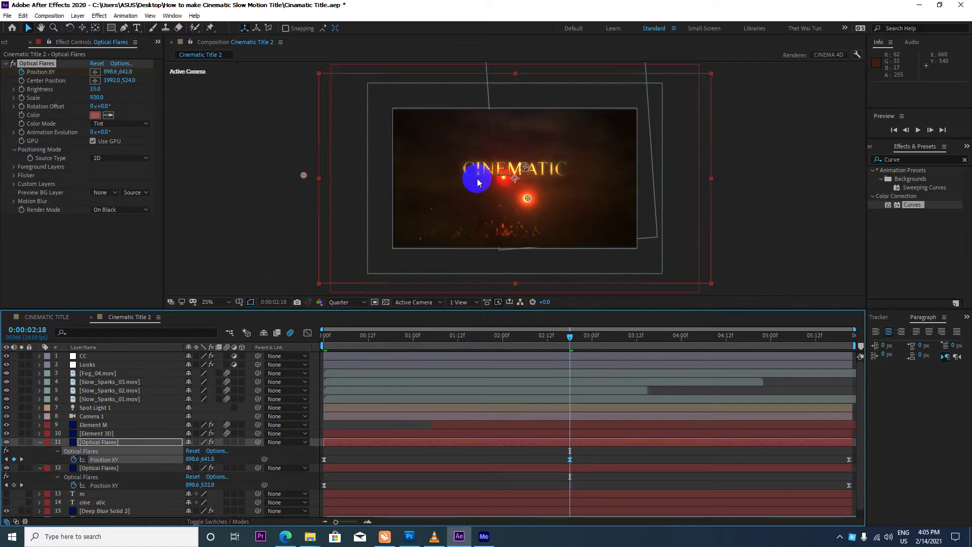
Step: Set the lower Optical Flares Brightness to 20
click(108, 115)
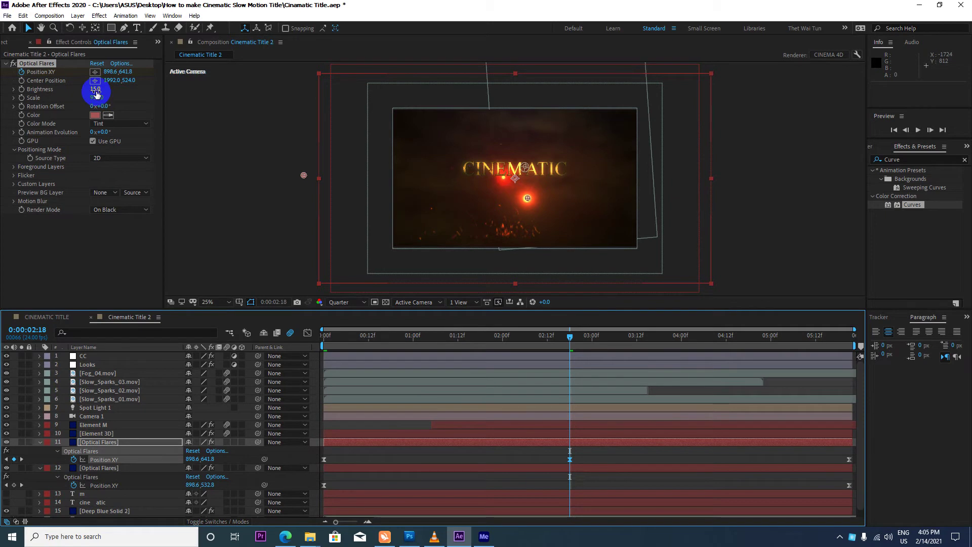
drag(94, 93, 94, 109)
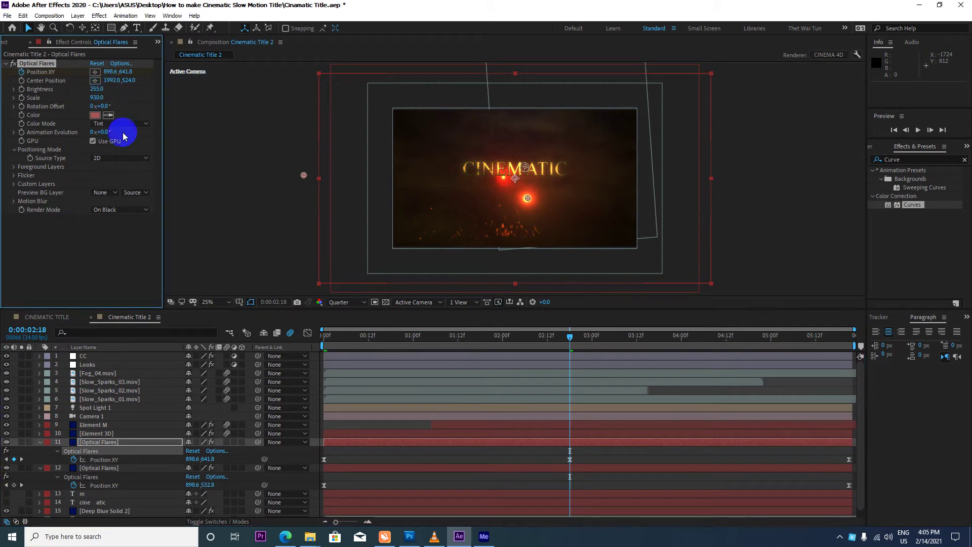
click(96, 89)
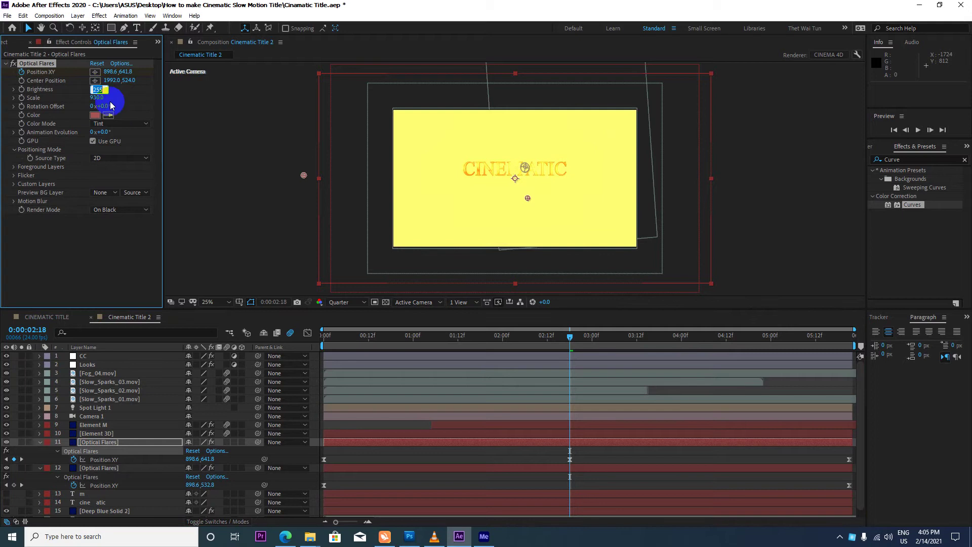
text(50)
key(Return)
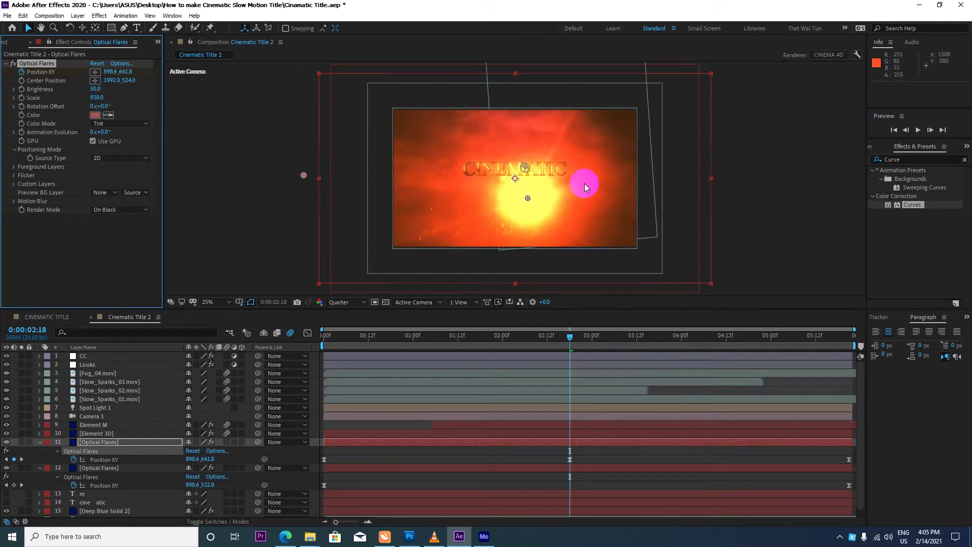
scroll(584, 186, down, 1)
text(20)
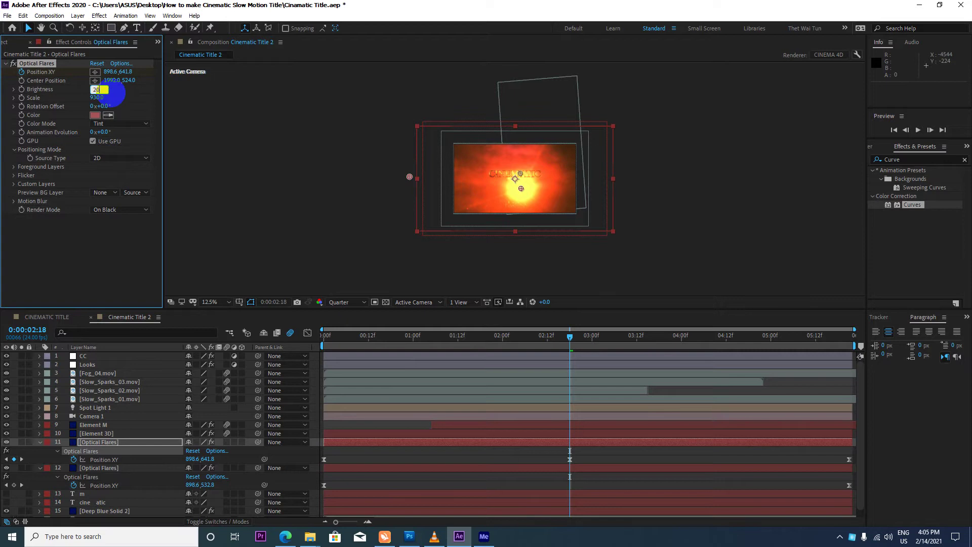
key(Return)
Step: Return to the start and play a preview of the flares crossing the title
scroll(584, 183, up, 1)
scroll(573, 180, up, 1)
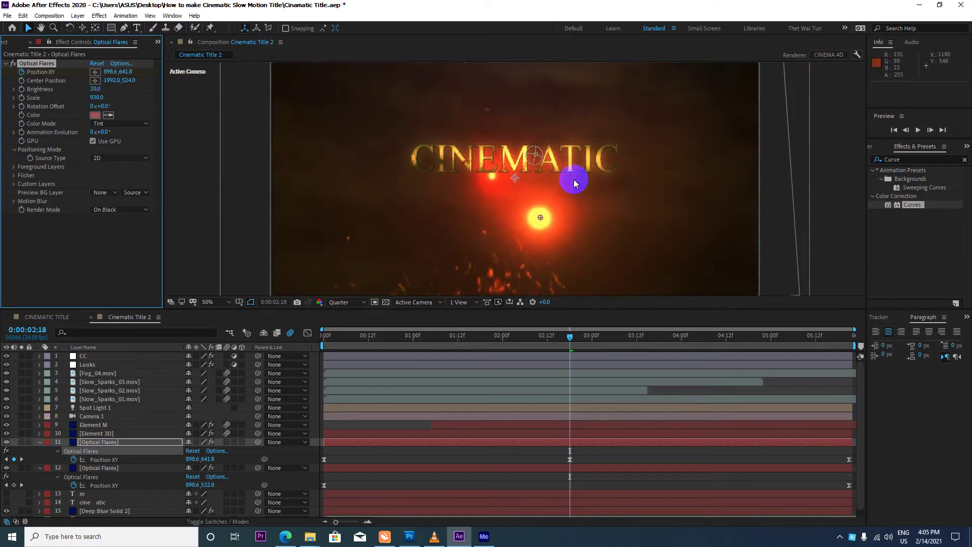
drag(569, 335, 274, 333)
scroll(521, 218, down, 1)
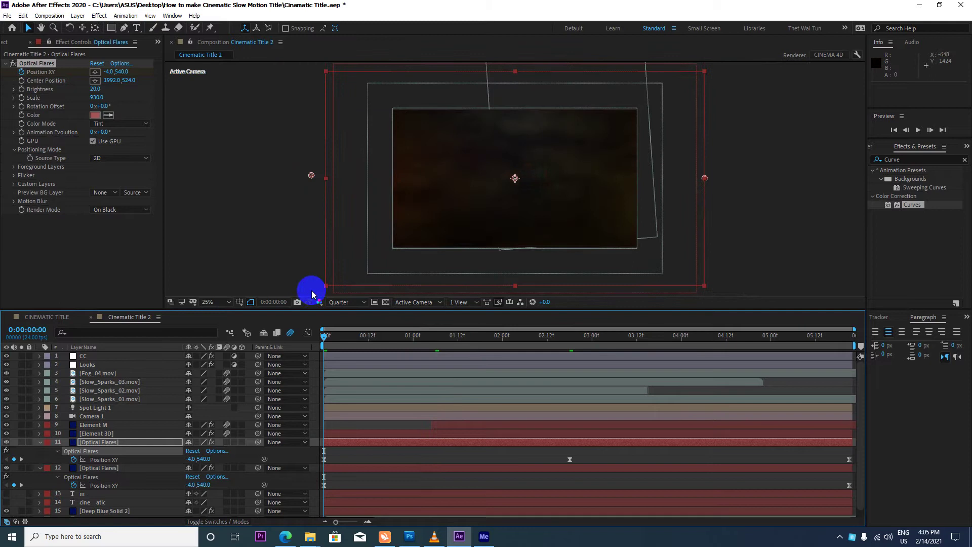
key(space)
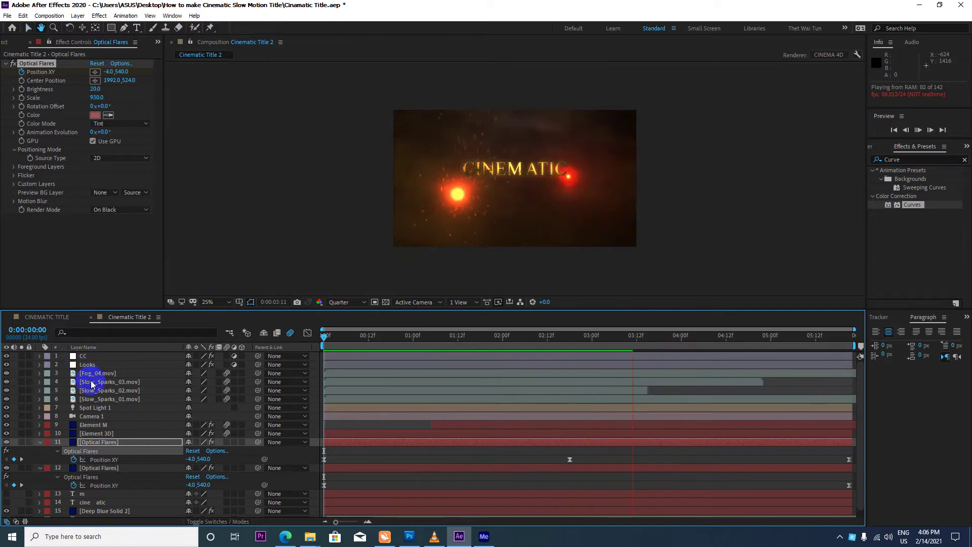
Step: Stop the preview, collapse the flare keyframe rows and select all sixteen layers
click(35, 443)
click(40, 443)
click(40, 450)
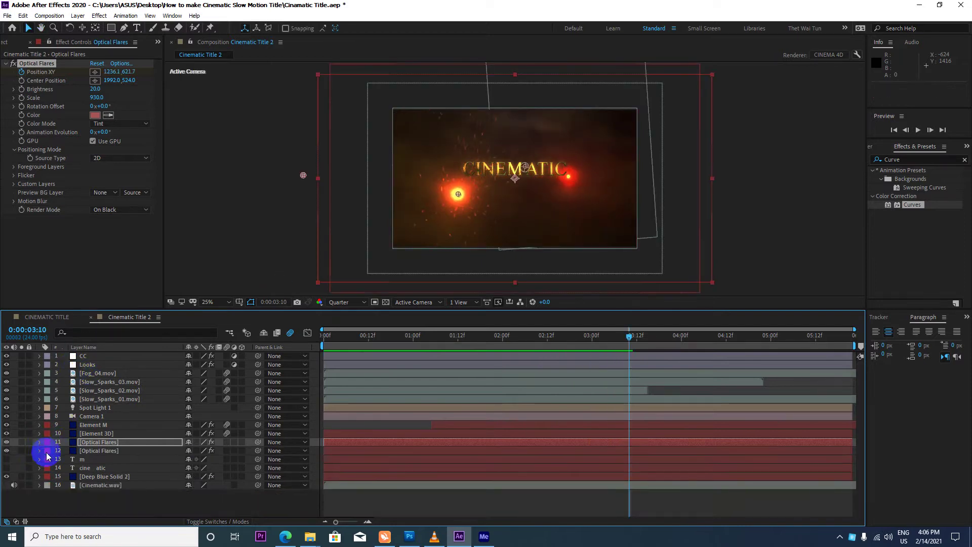
click(112, 509)
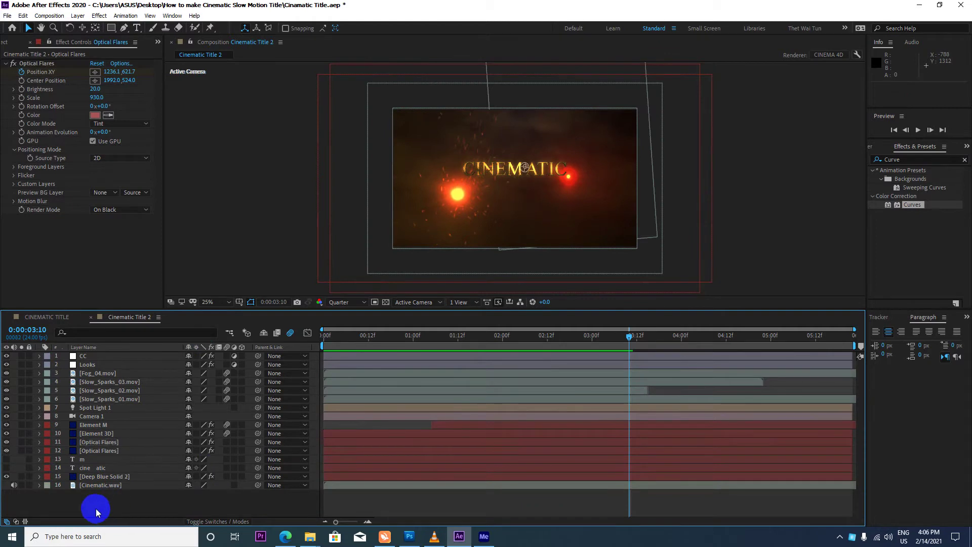
drag(95, 508, 129, 355)
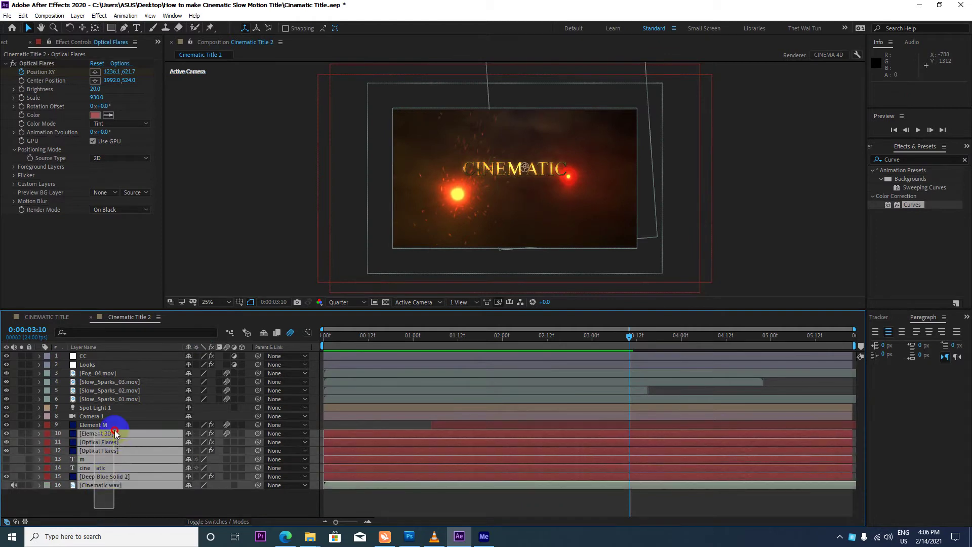
Step: Pre-compose the selected layers into a composition named Scene 2 and save the project
right_click(108, 377)
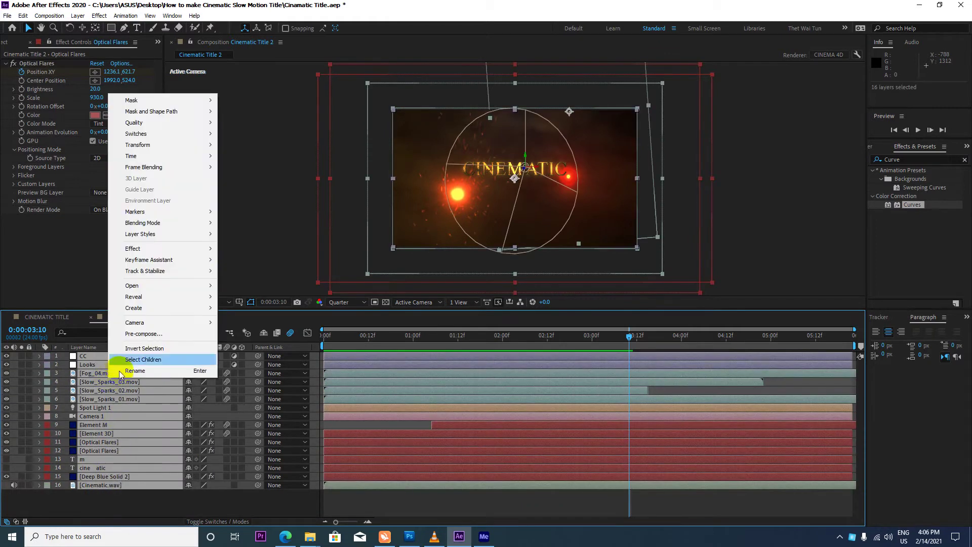
click(158, 335)
text(Scene 2)
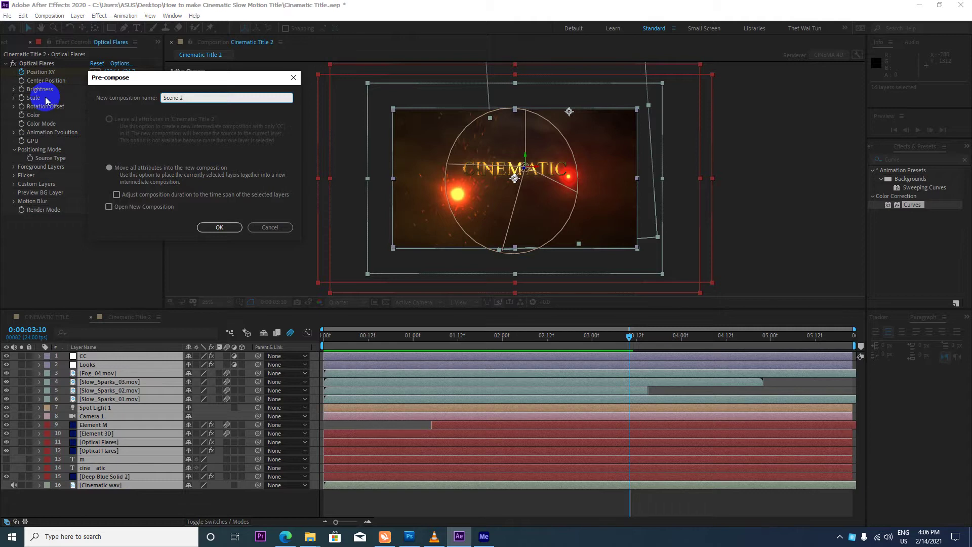
key(Return)
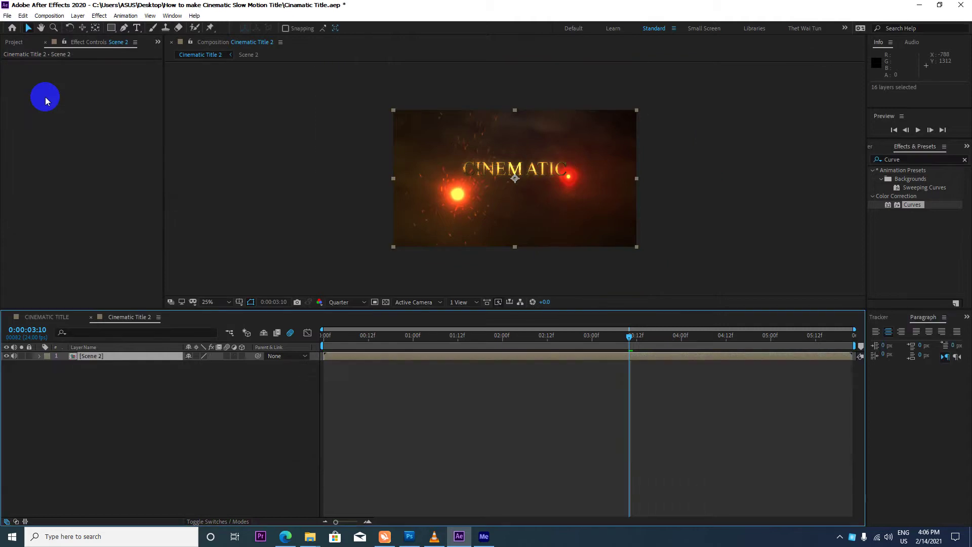
key(ctrl+s)
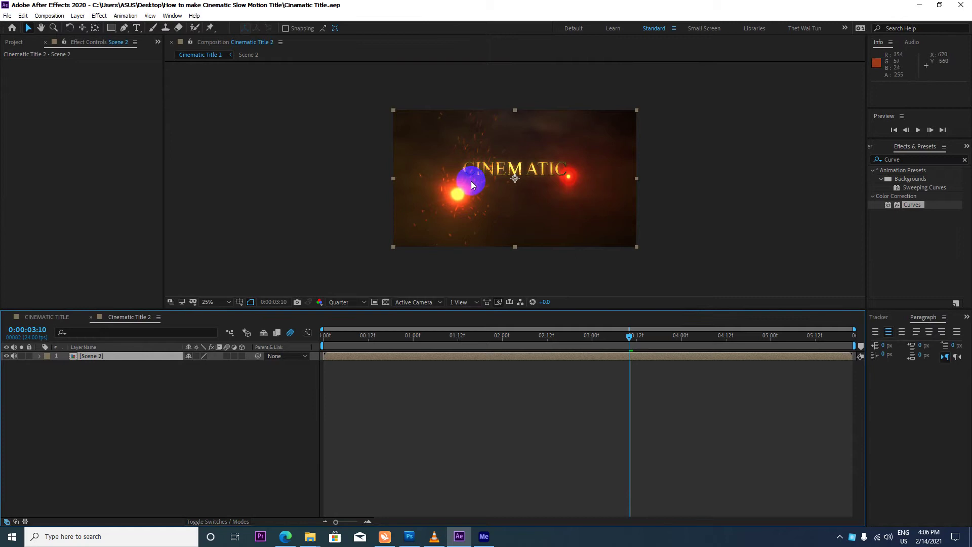
key(period)
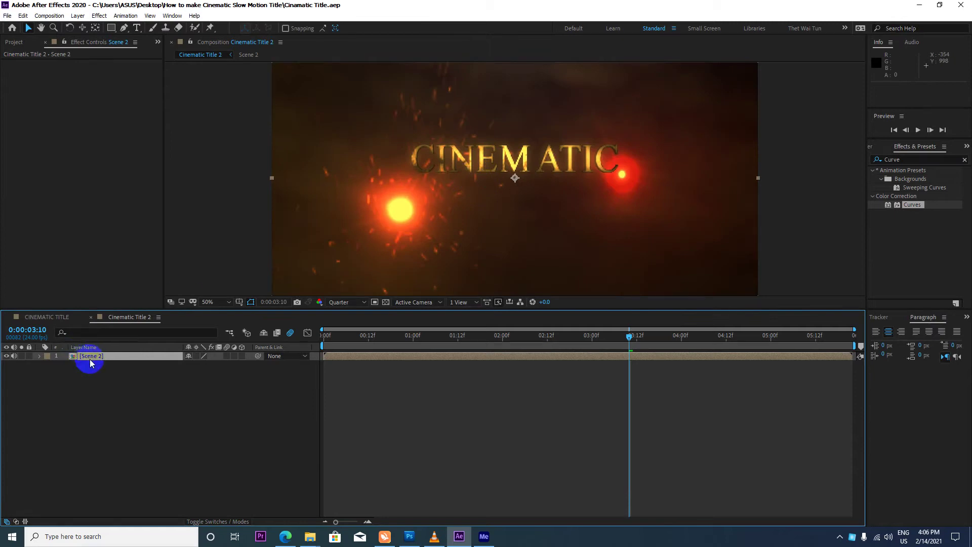
Step: Enable time remapping on the Scene 2 layer
right_click(90, 362)
mouse_move(182, 137)
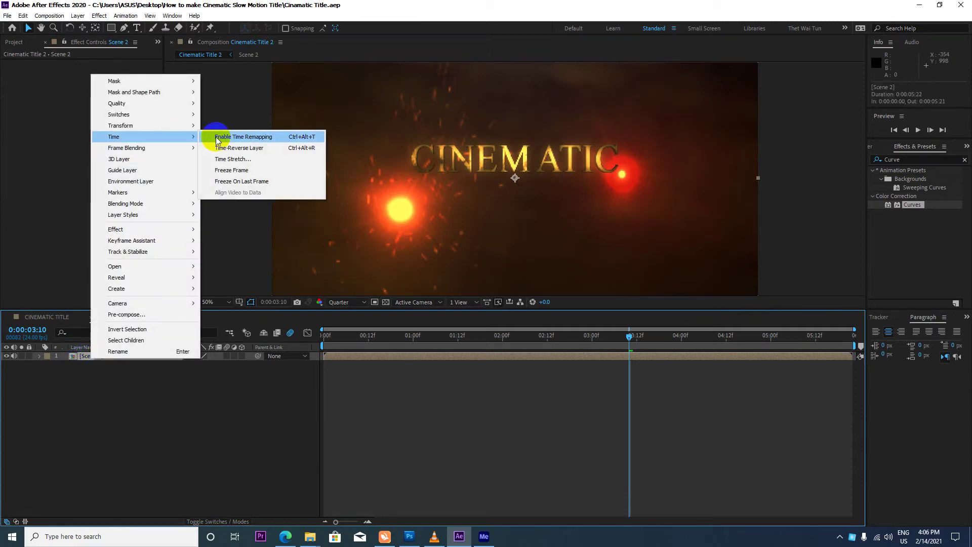
click(236, 137)
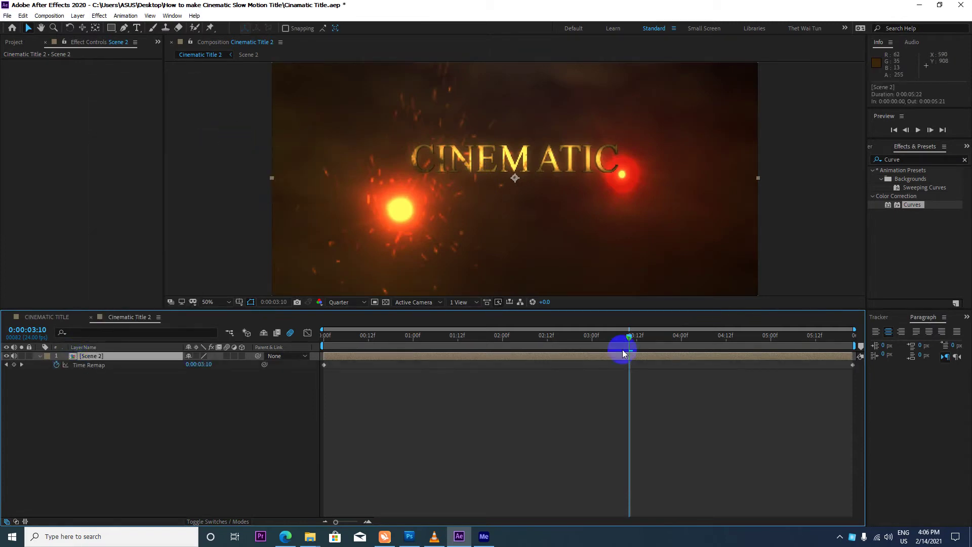
Step: Add two mid-timeline Time Remap keyframes, one set to 0:00:03:04, and preview the slow motion
mouse_move(632, 337)
mouse_down()
mouse_move(387, 336)
mouse_move(659, 363)
mouse_move(433, 371)
mouse_move(466, 371)
mouse_up()
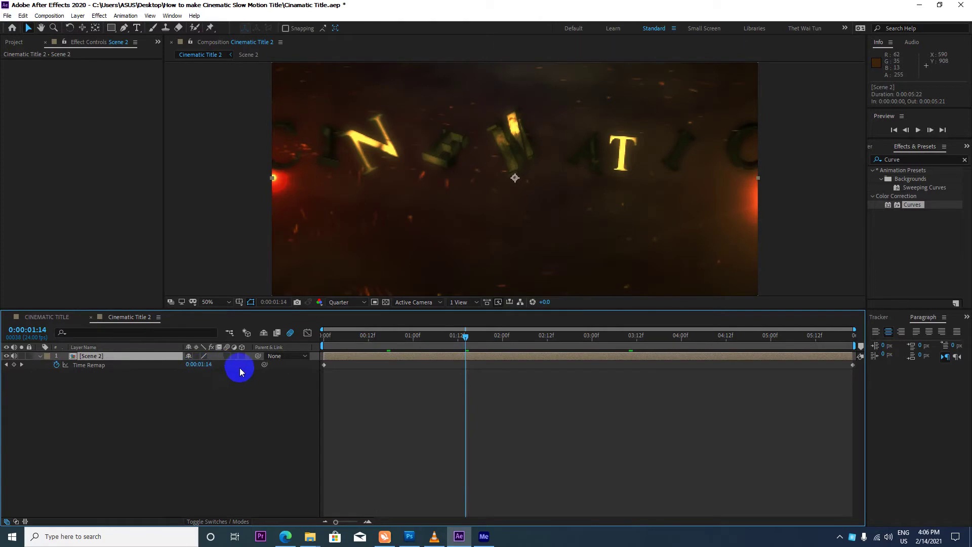
drag(209, 365, 216, 363)
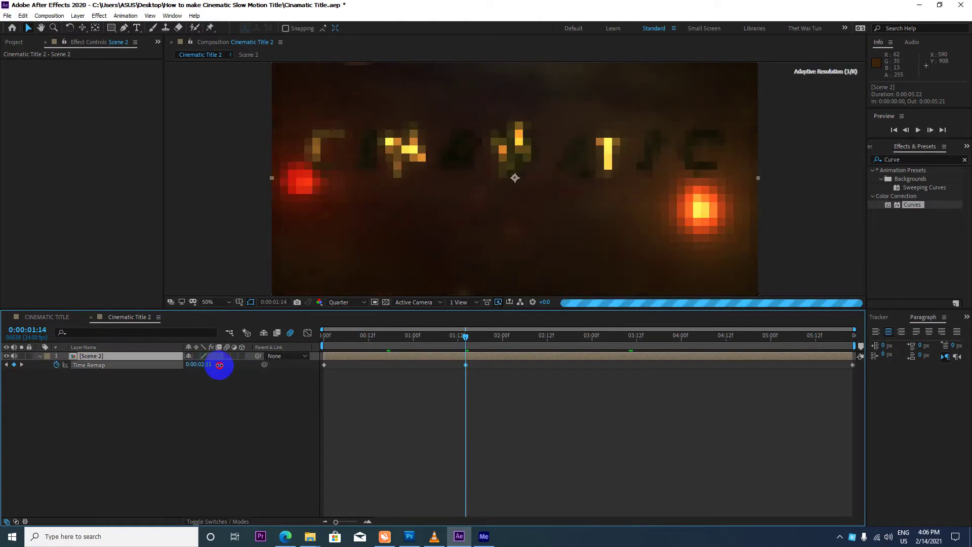
drag(466, 337, 673, 336)
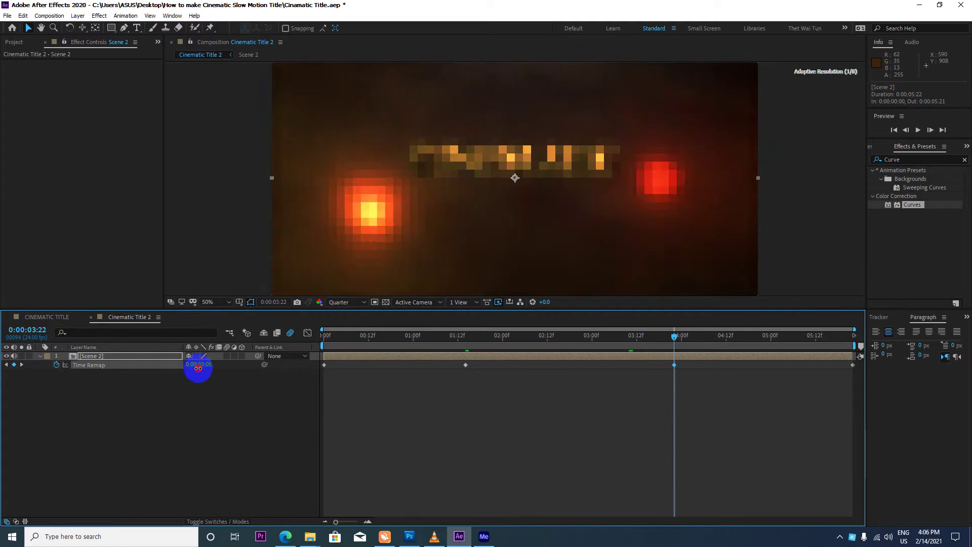
drag(200, 365, 197, 364)
drag(667, 338, 276, 351)
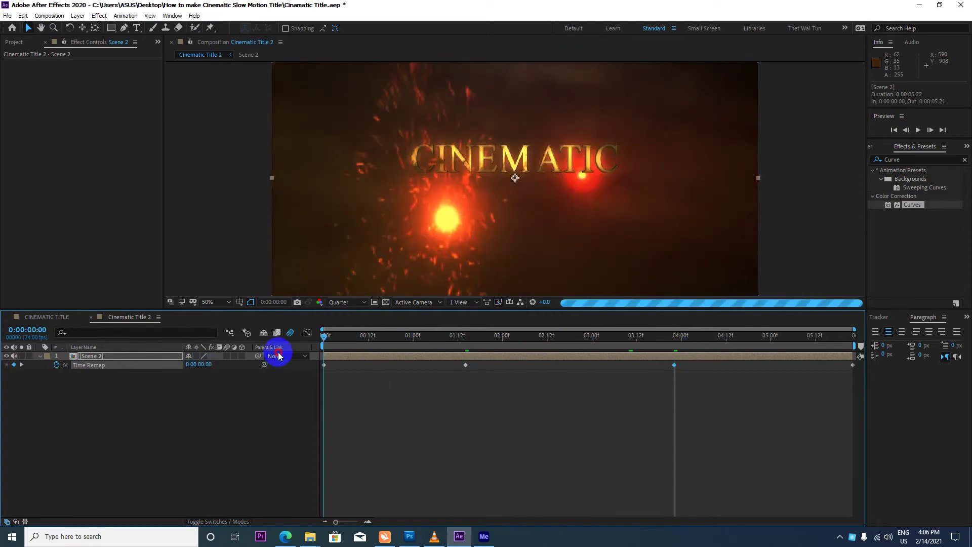
key(space)
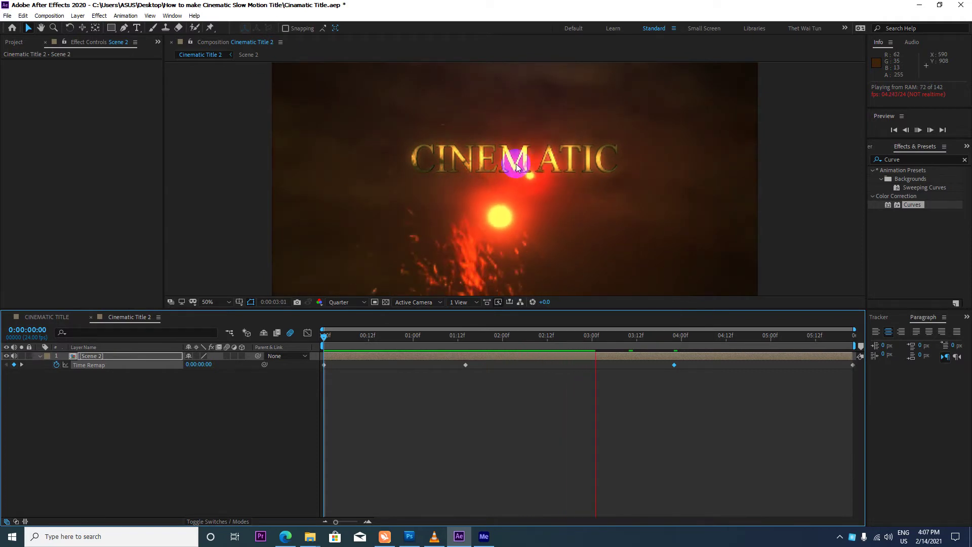
Step: Copy the Cinematic.wav layer inside Scene 2 and paste it into Cinematic Title 2
click(596, 358)
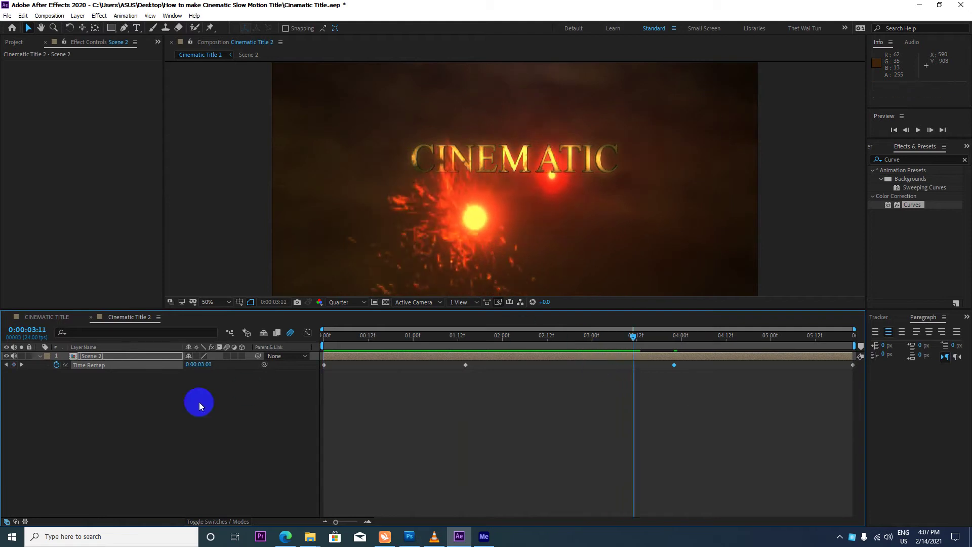
double_click(98, 355)
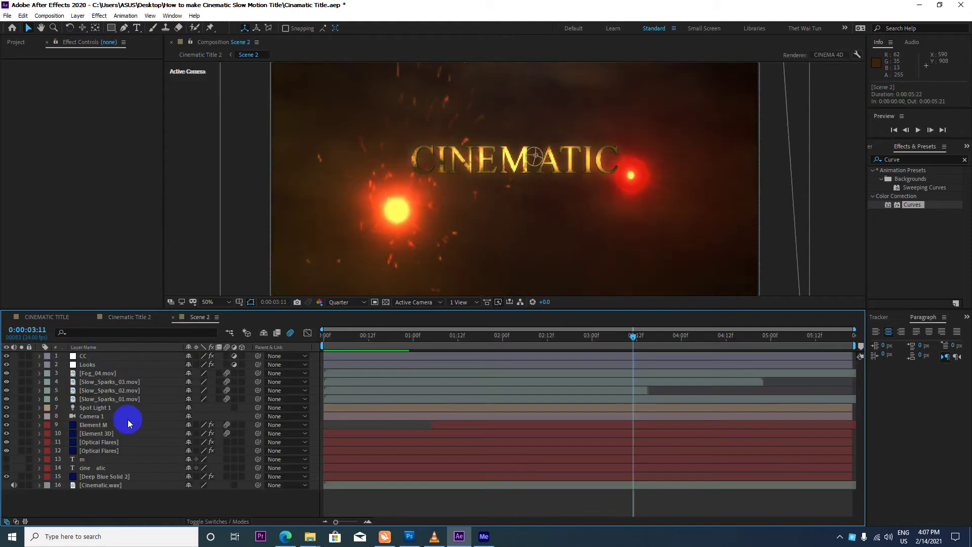
click(91, 486)
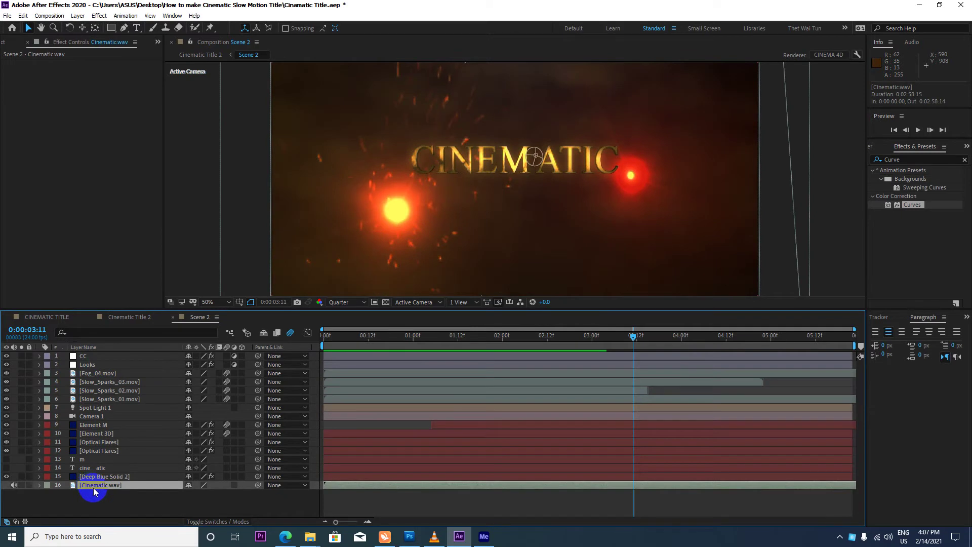
click(129, 316)
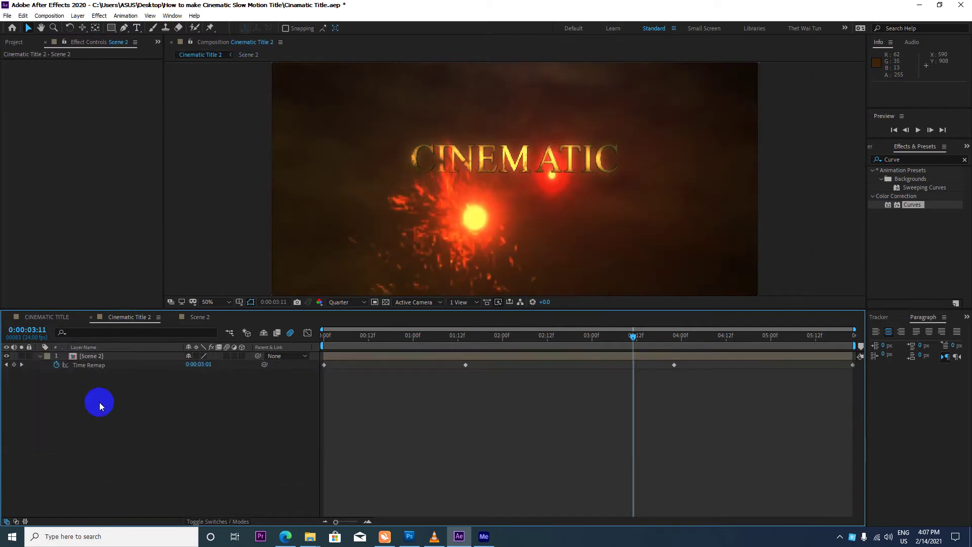
key(ctrl+v)
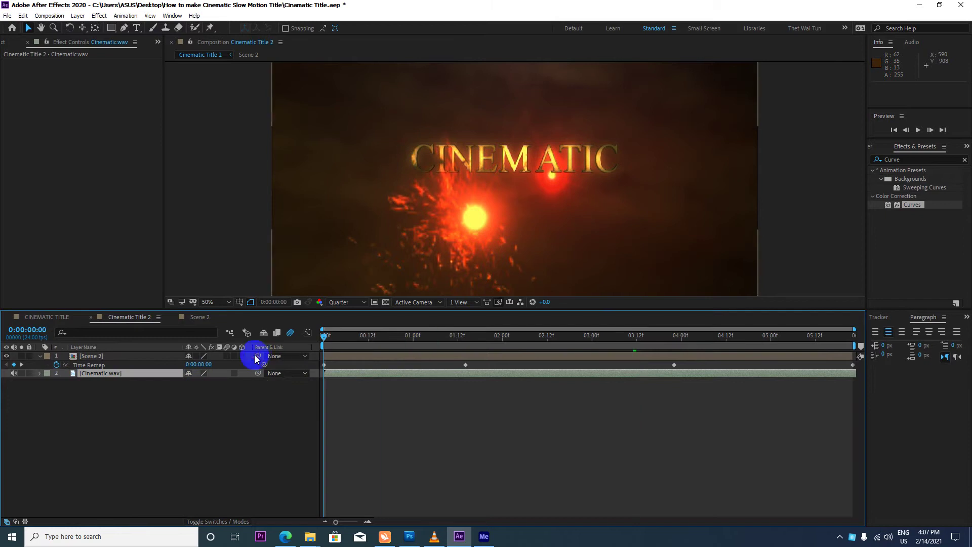
key(Home)
key(space)
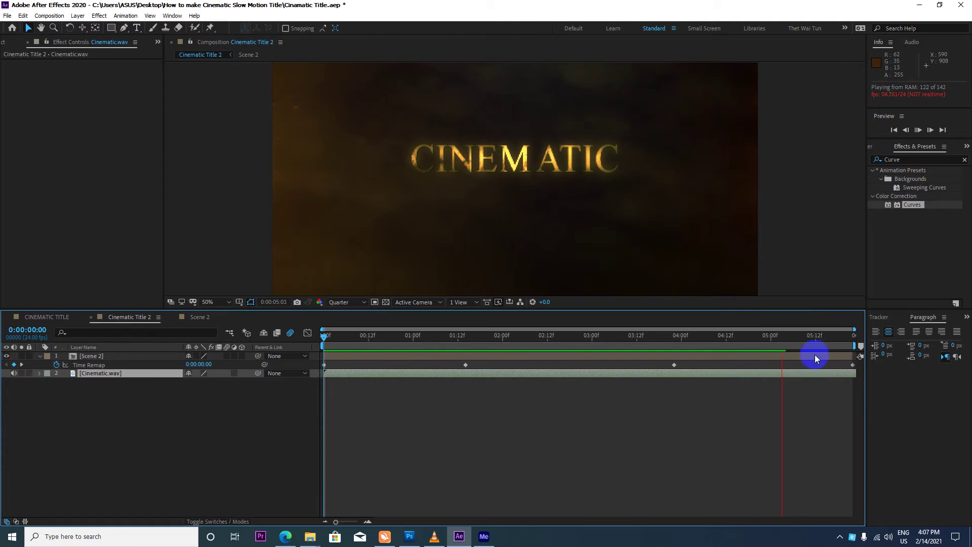
click(797, 344)
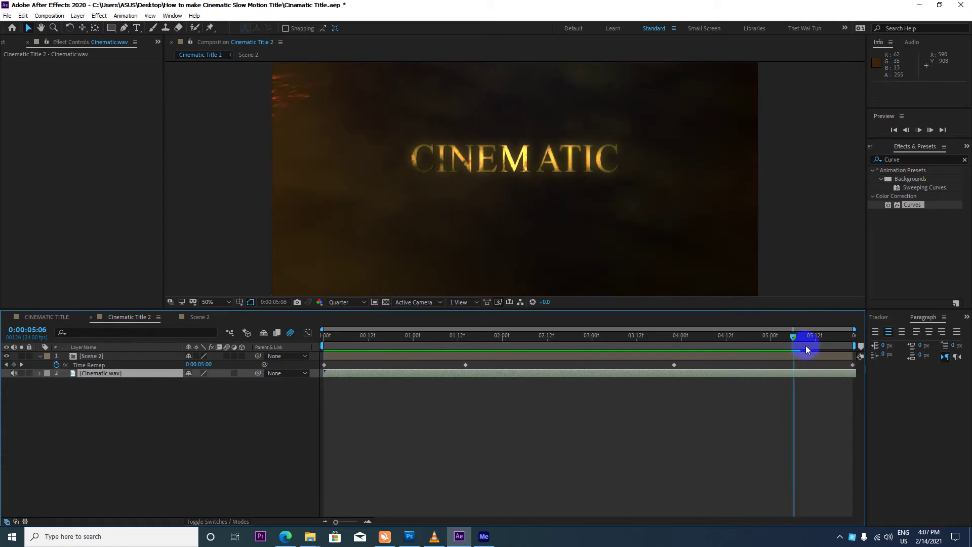
key(space)
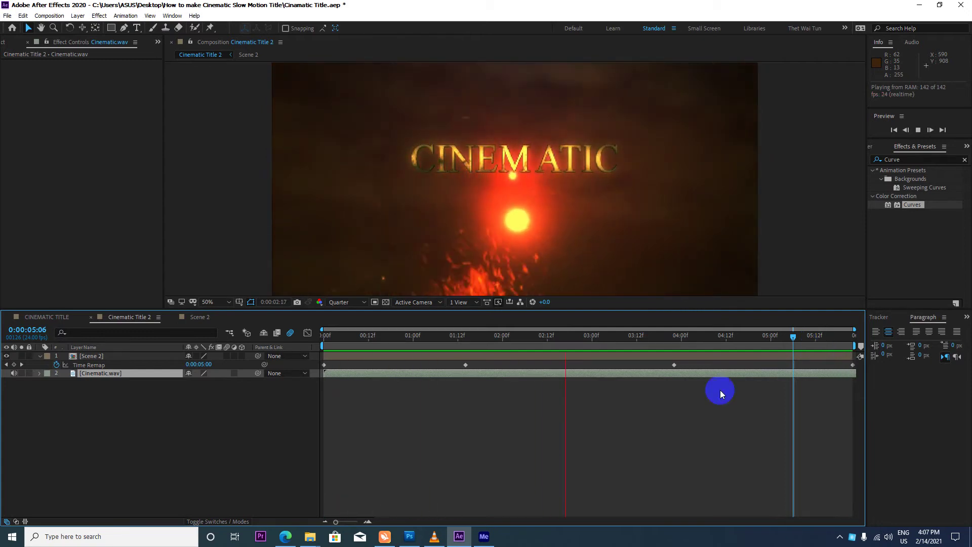
key(Home)
key(space)
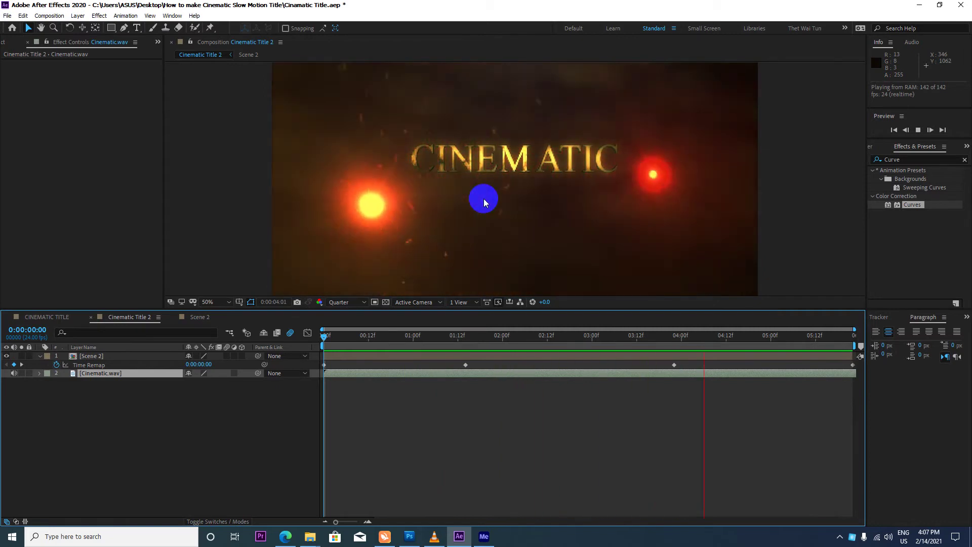
Step: Retime the Scene 2 Time Remap keyframes to about 03:00 and 03:12, then preview
click(674, 365)
drag(674, 365, 581, 365)
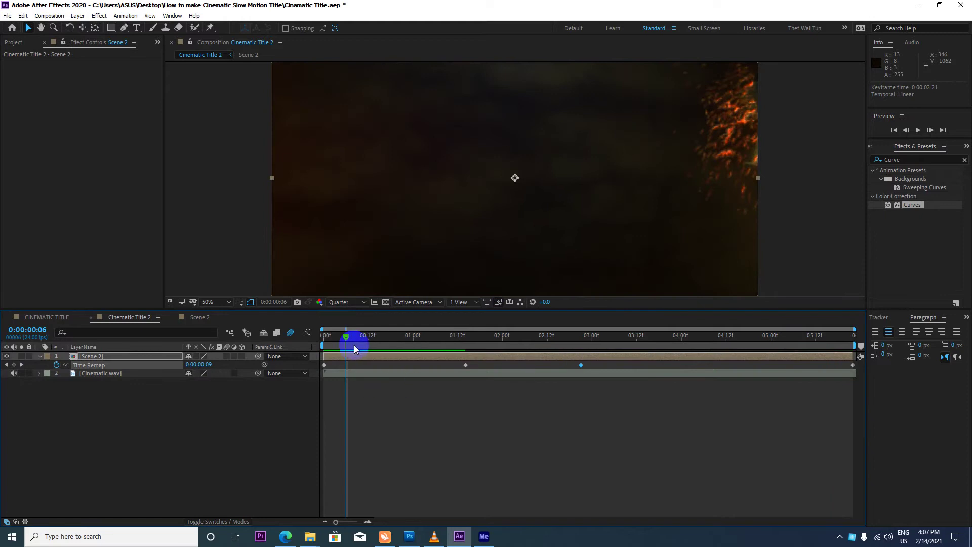
drag(336, 336, 326, 335)
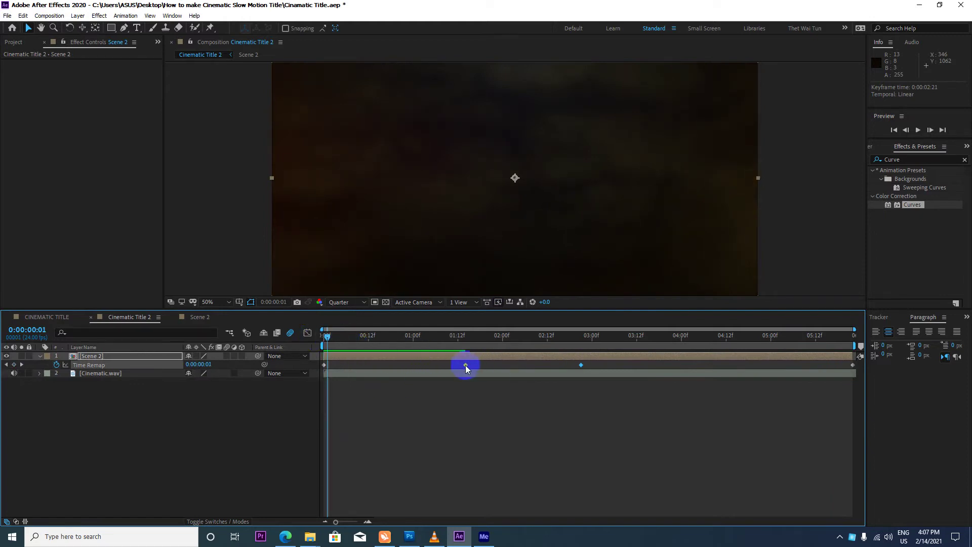
drag(466, 365, 644, 363)
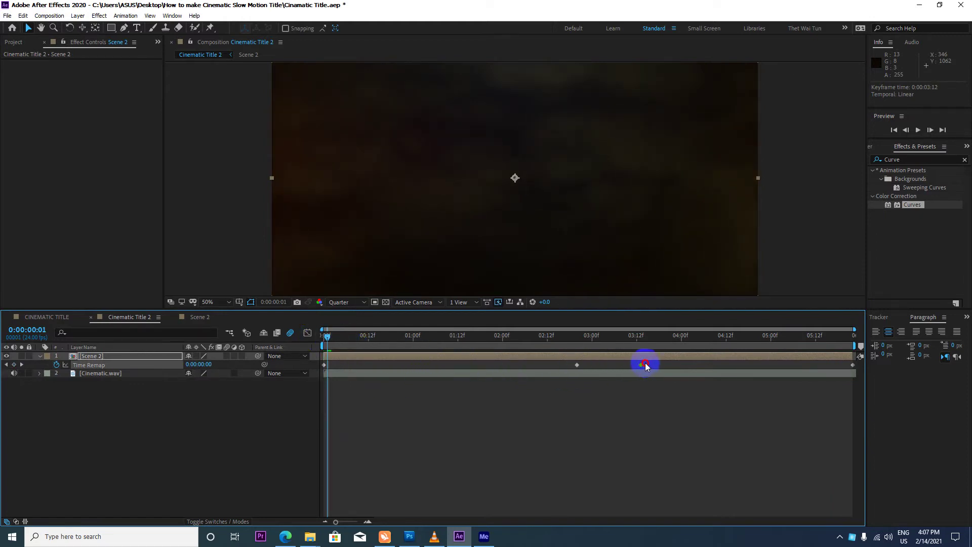
key(space)
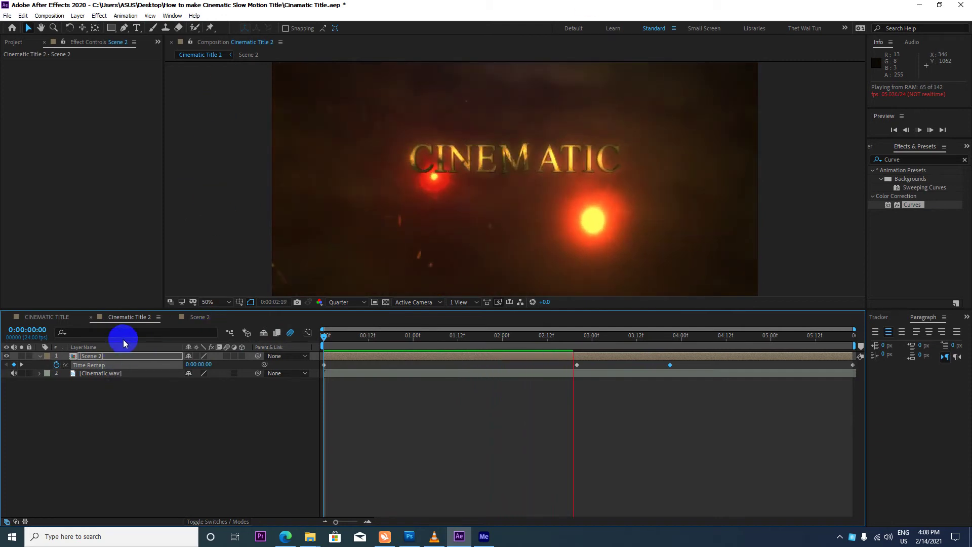
key(space)
click(443, 174)
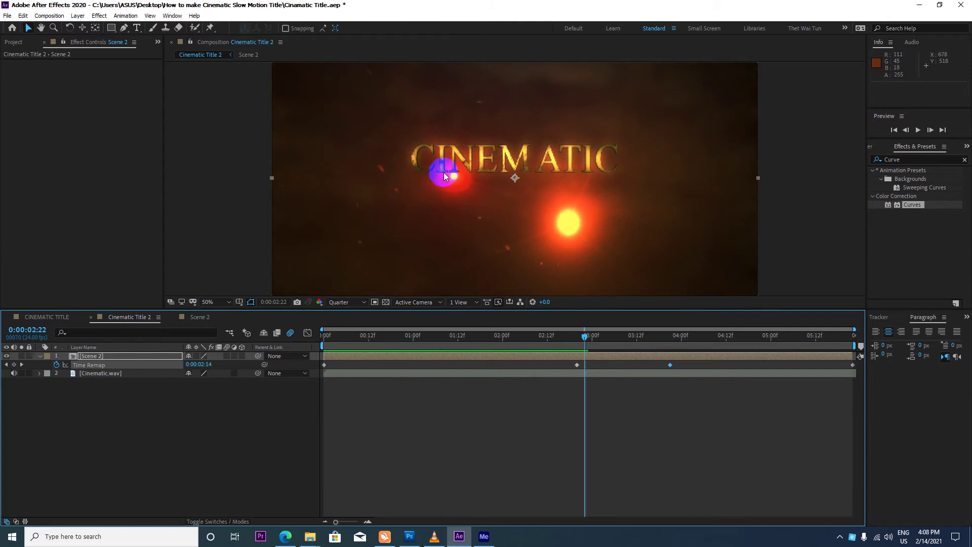
click(346, 302)
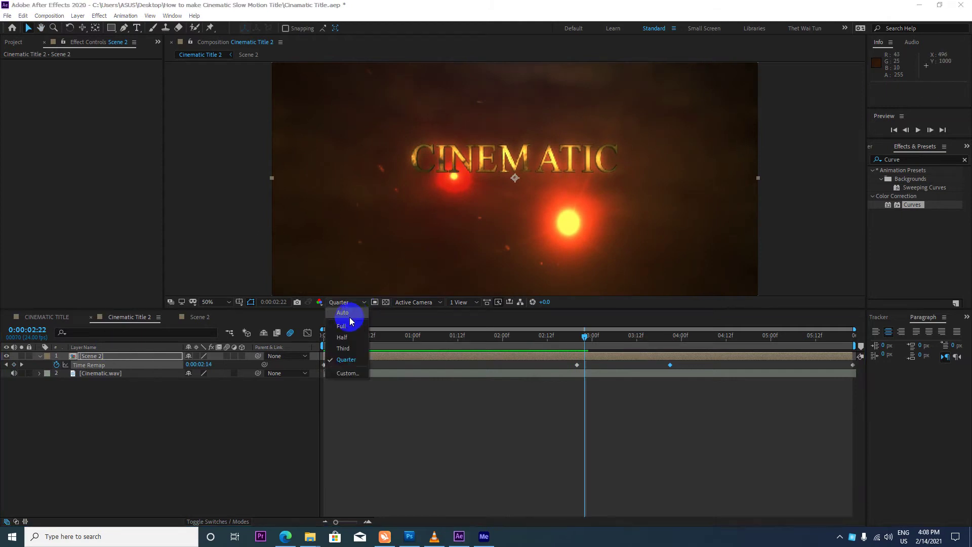
click(349, 324)
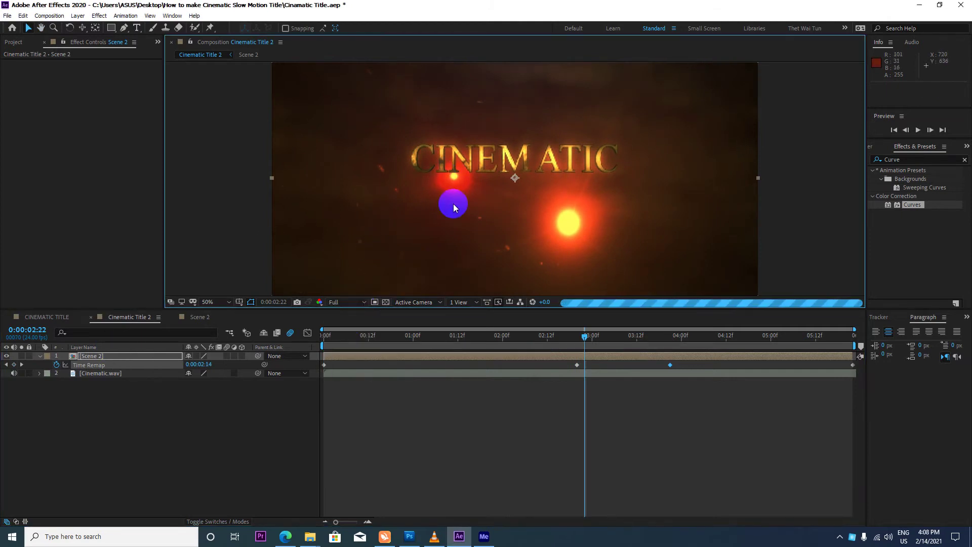
click(200, 316)
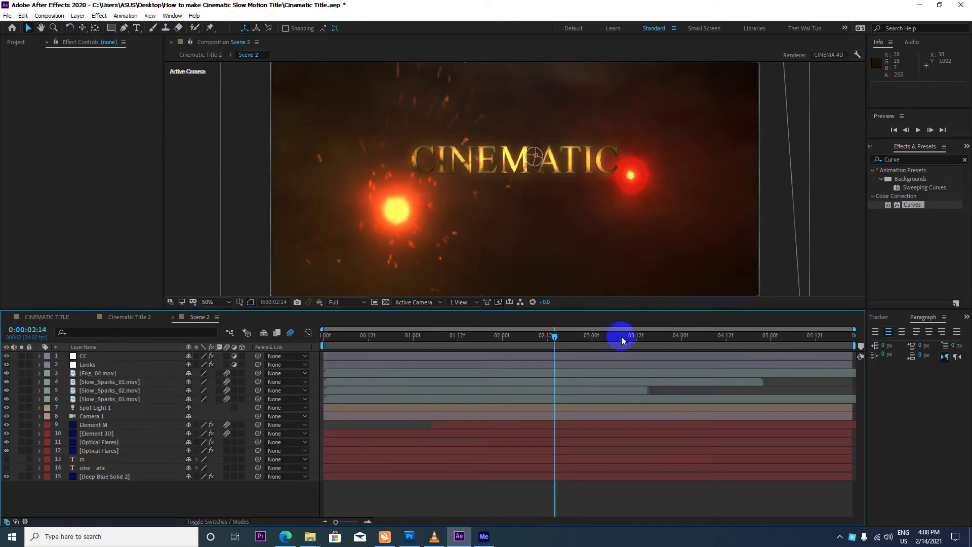
scroll(566, 162, down, 2)
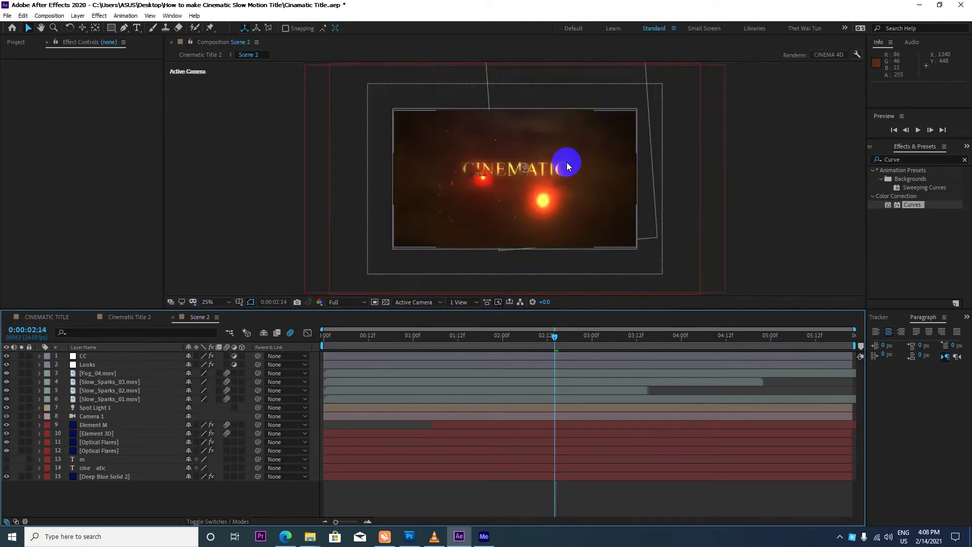
scroll(539, 201, up, 2)
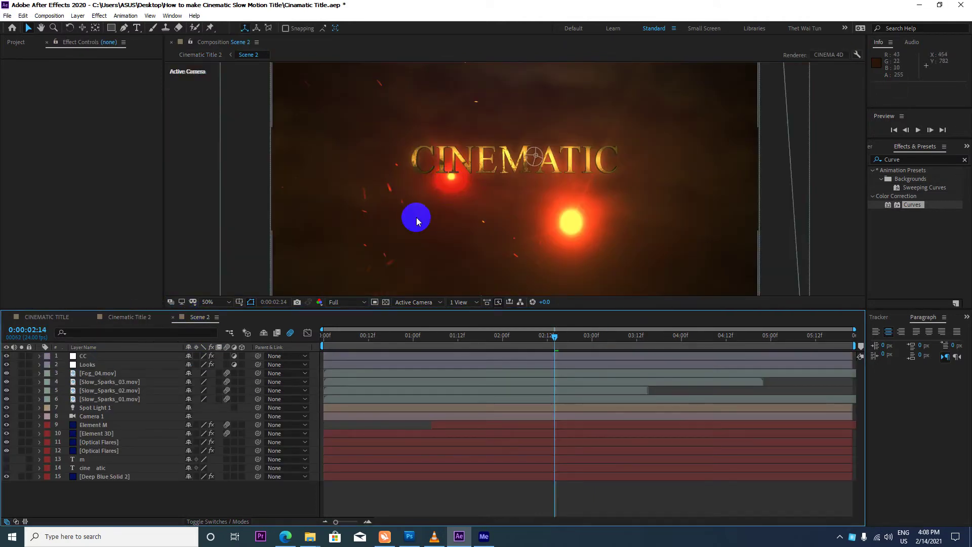
scroll(448, 201, up, 2)
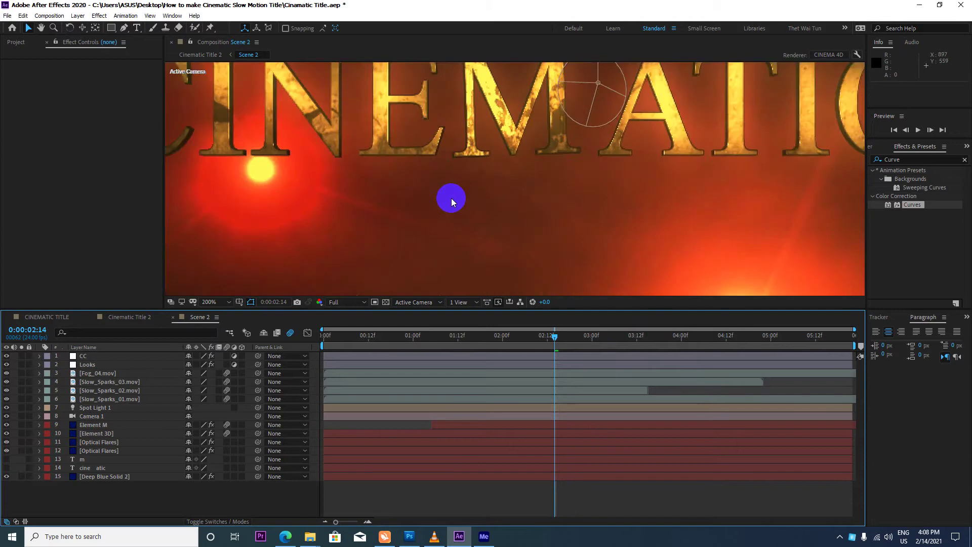
scroll(451, 202, down, 2)
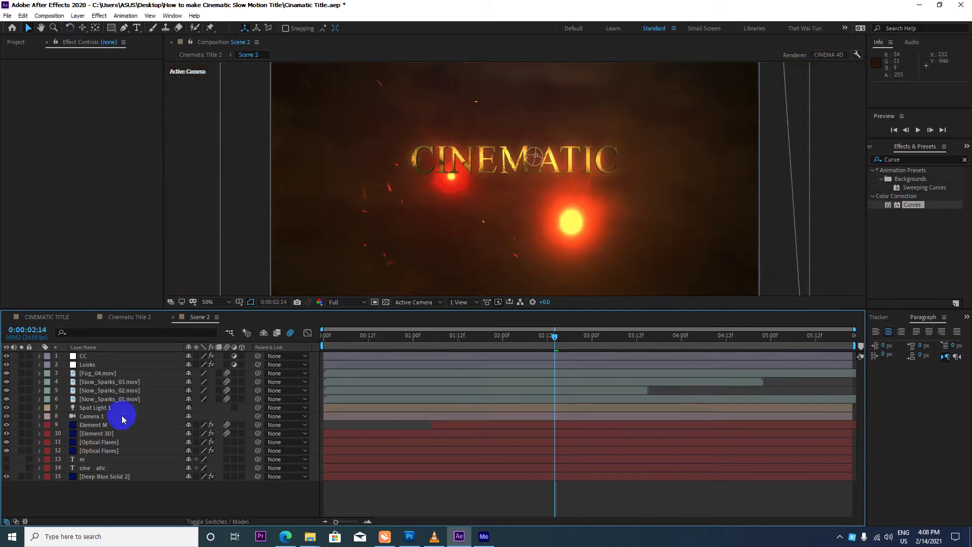
Step: Add a new adjustment layer to Scene 2 and name it Sharpen
right_click(136, 502)
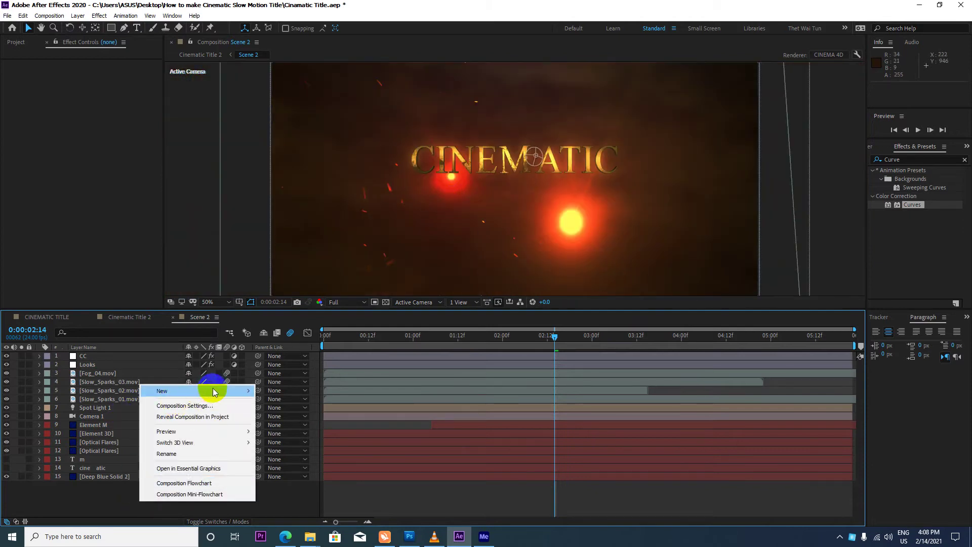
mouse_move(248, 391)
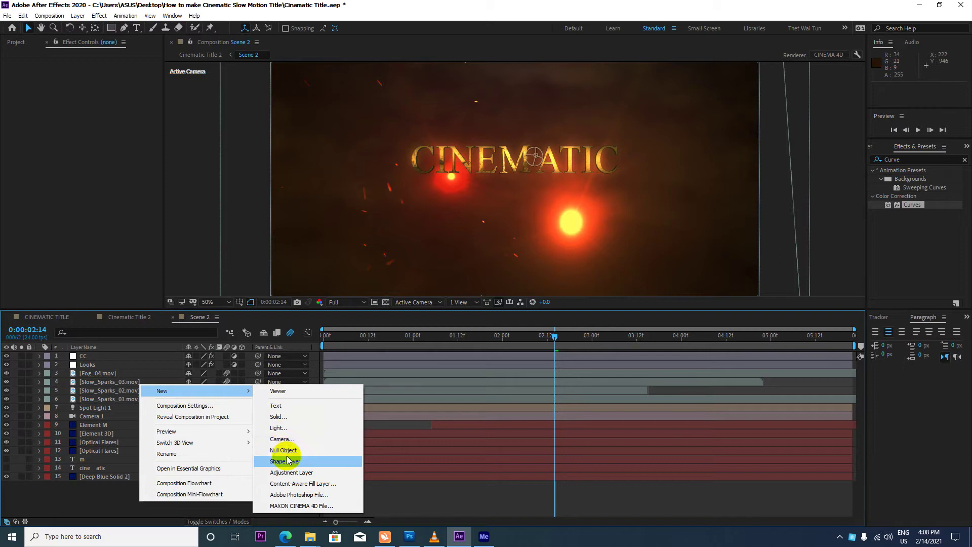
click(294, 473)
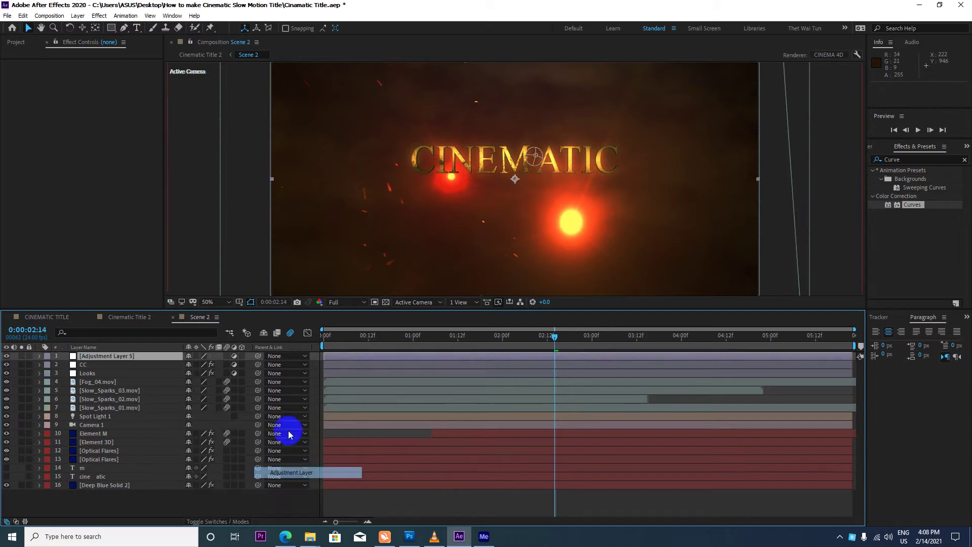
key(Return)
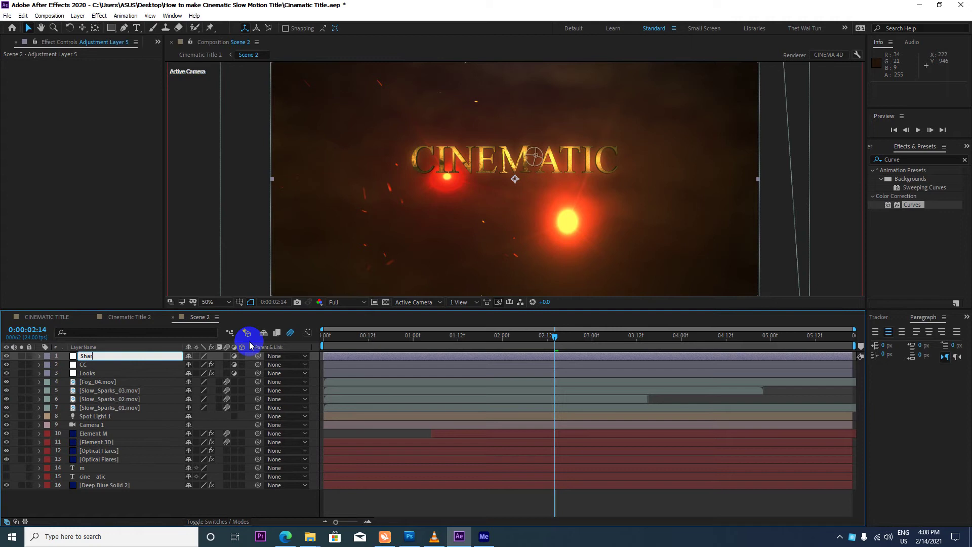
key(Return)
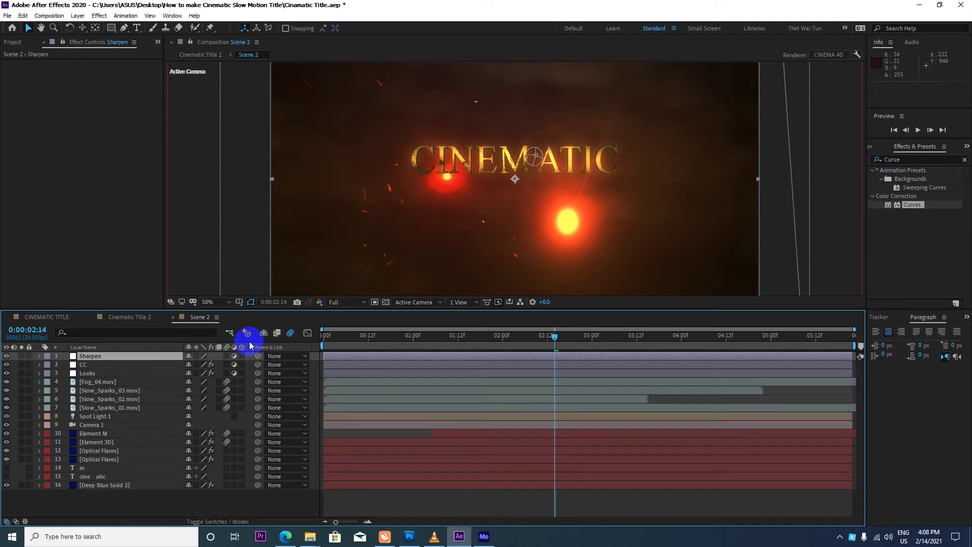
Step: Search Effects & Presets for Sharpen and apply it to the Sharpen adjustment layer
click(906, 159)
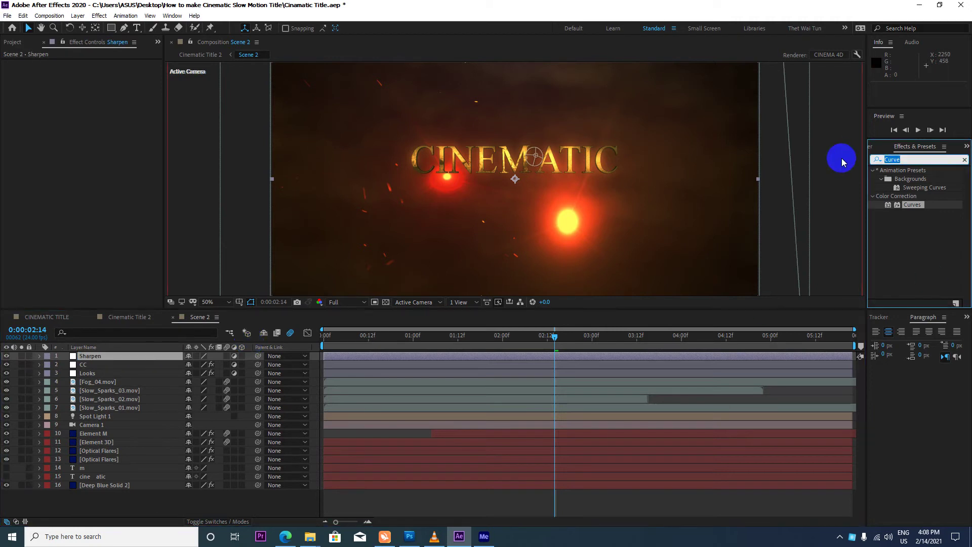
text(Sharp)
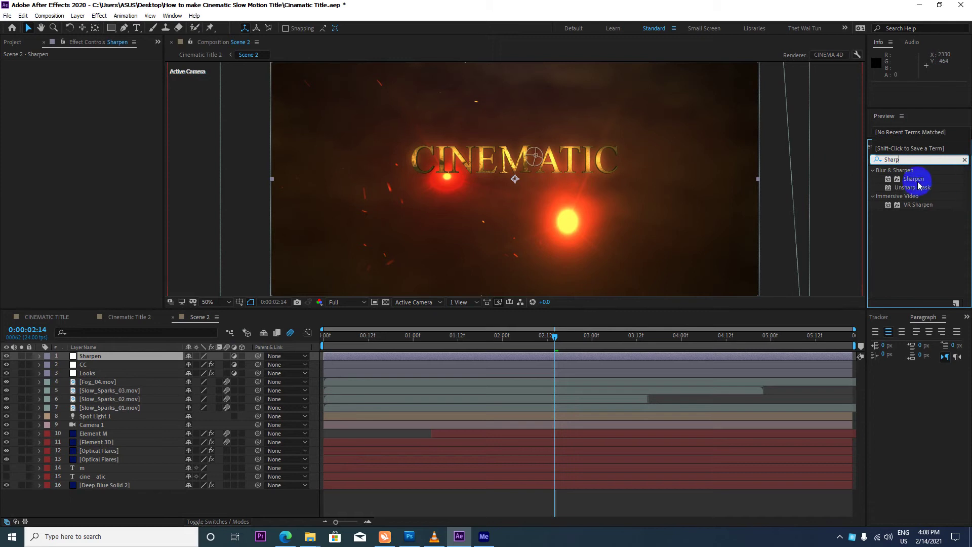
mouse_move(914, 180)
mouse_down()
mouse_move(707, 195)
mouse_move(126, 358)
mouse_up()
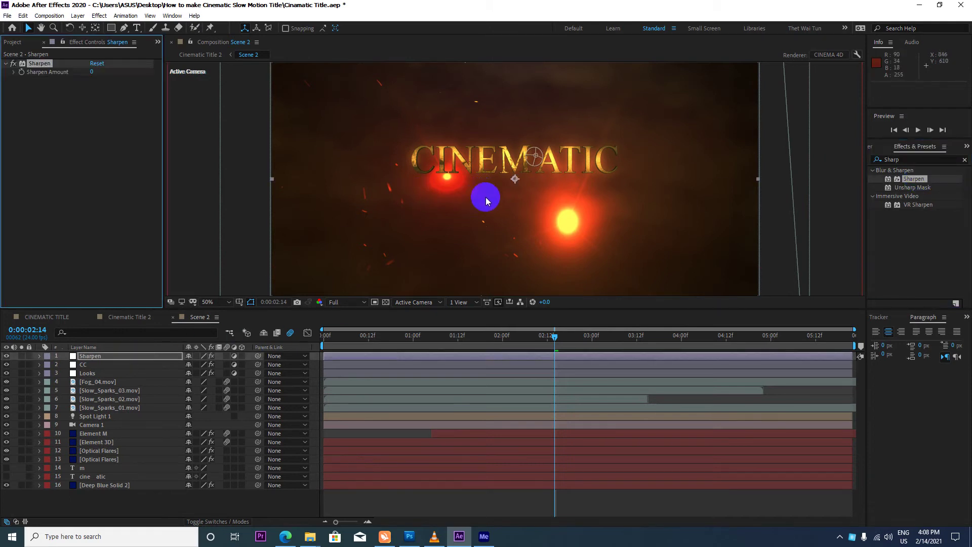
key(period)
key(period)
key(period)
key(period)
mouse_move(547, 339)
mouse_down()
mouse_move(463, 353)
mouse_move(517, 349)
mouse_up()
Step: Set the Sharpen Amount to 5 around 0:00:02:02 and zoom the viewer to compare detail
key(comma)
key(comma)
key(comma)
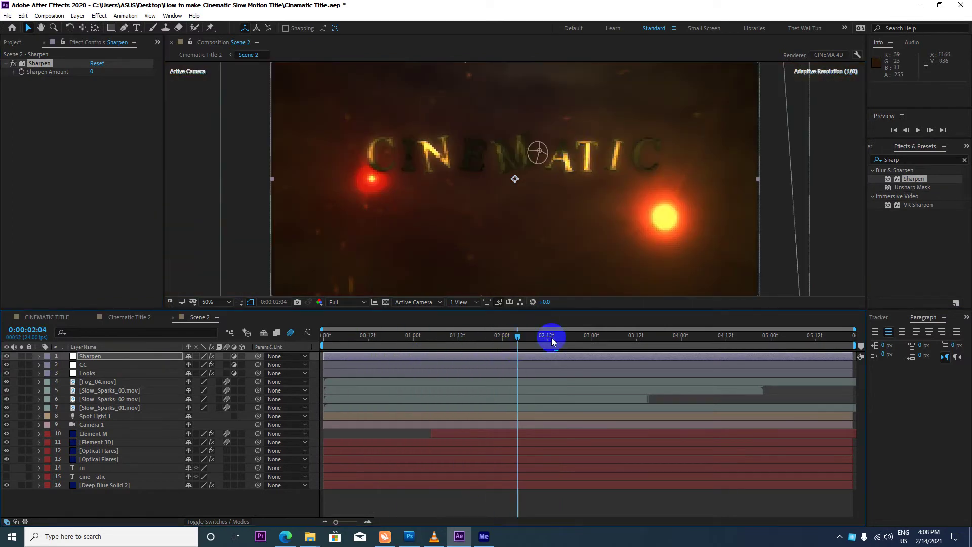
click(522, 337)
drag(512, 341, 510, 338)
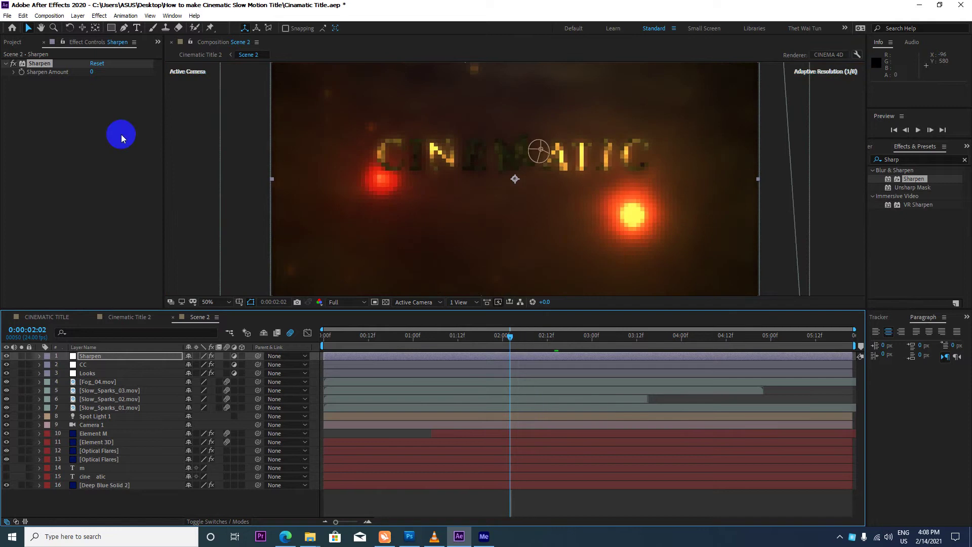
click(92, 71)
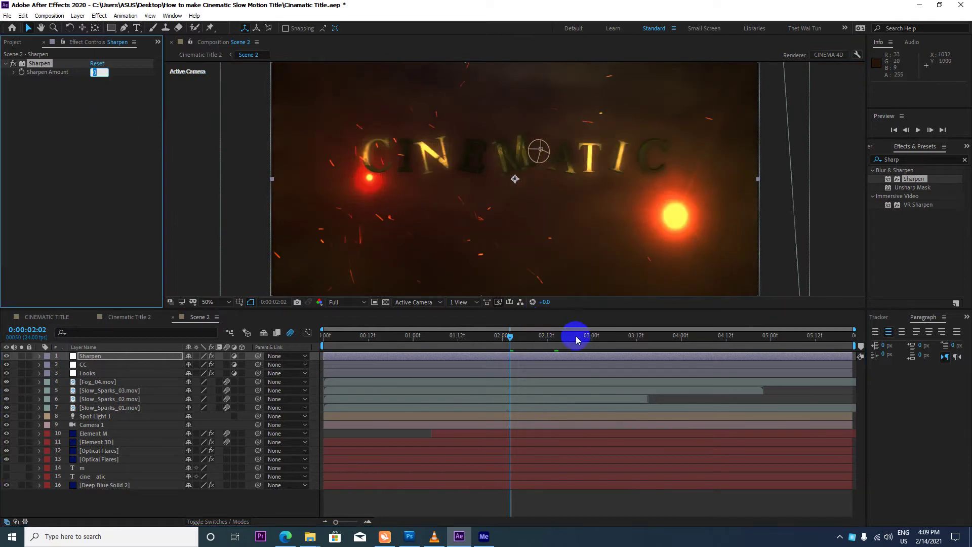
drag(575, 334, 611, 336)
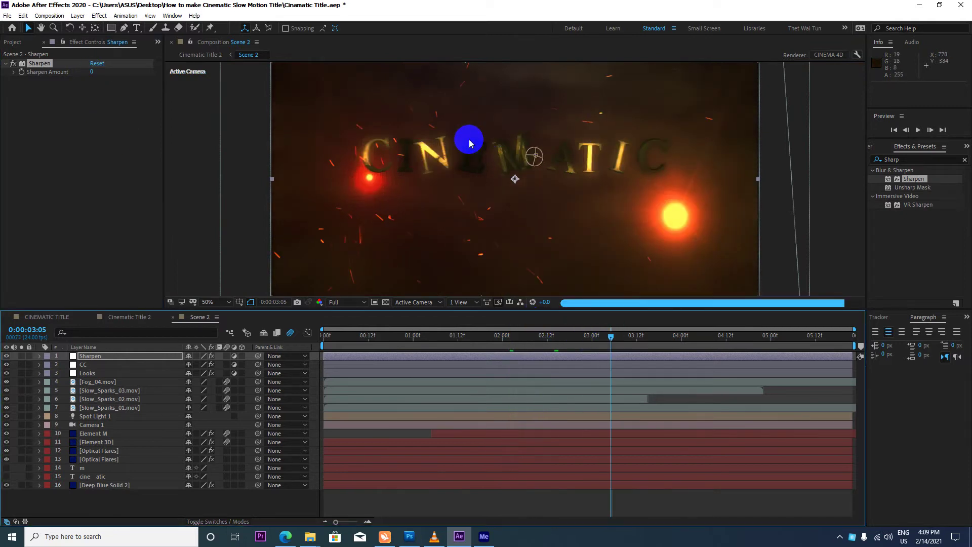
scroll(470, 151, up, 4)
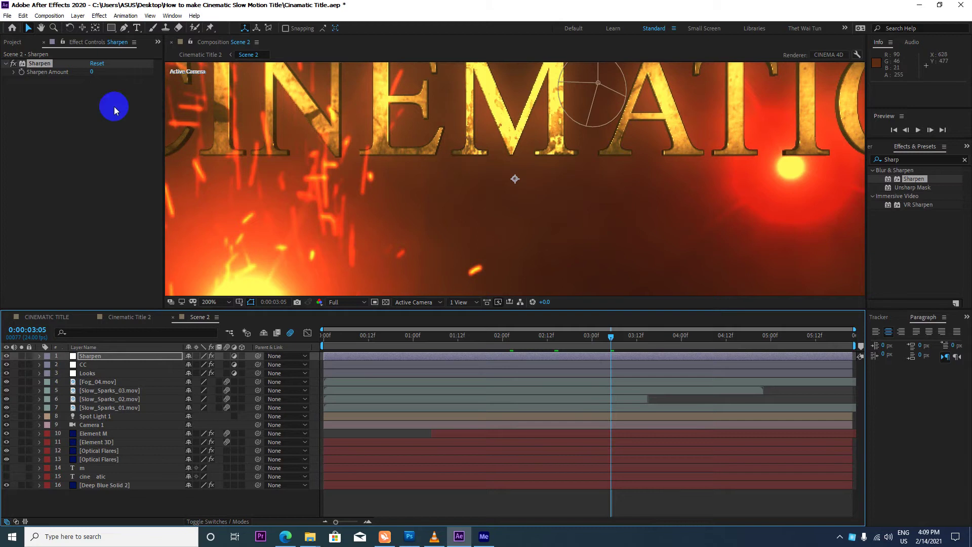
click(91, 72)
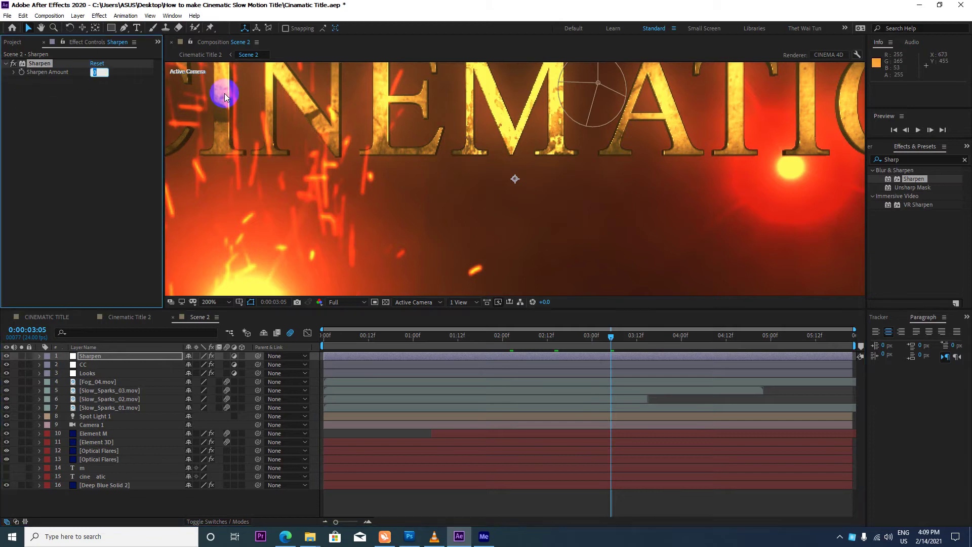
text(5)
scroll(396, 183, down, 4)
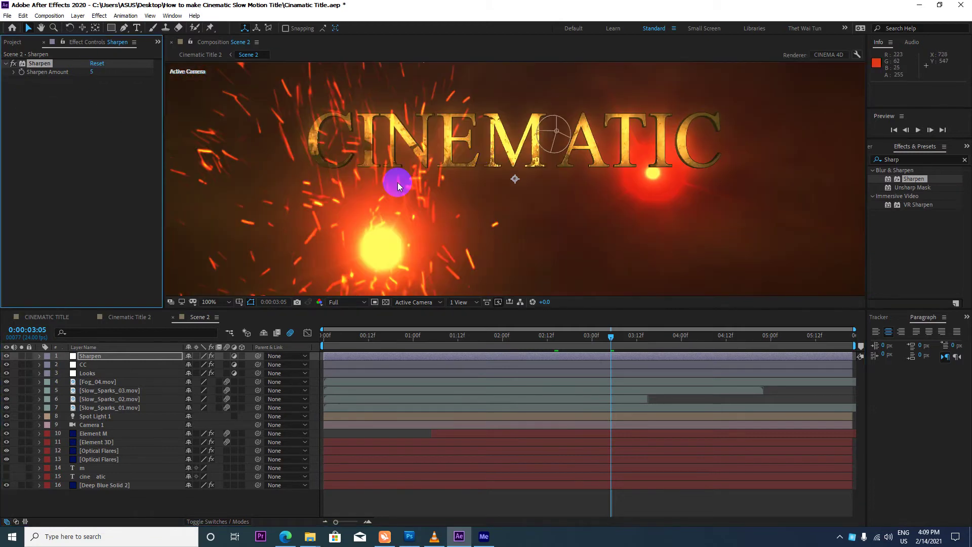
scroll(481, 147, down, 2)
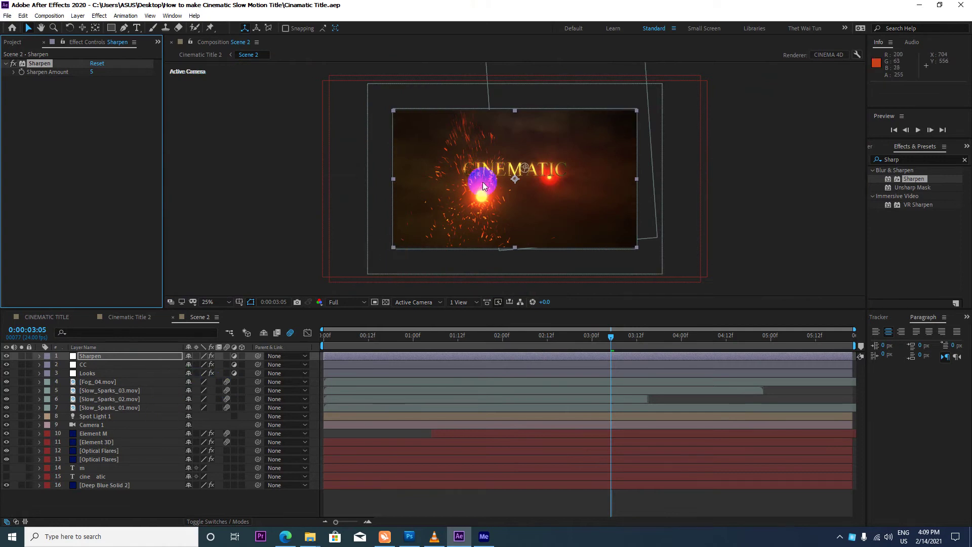
scroll(482, 185, up, 2)
scroll(489, 171, up, 2)
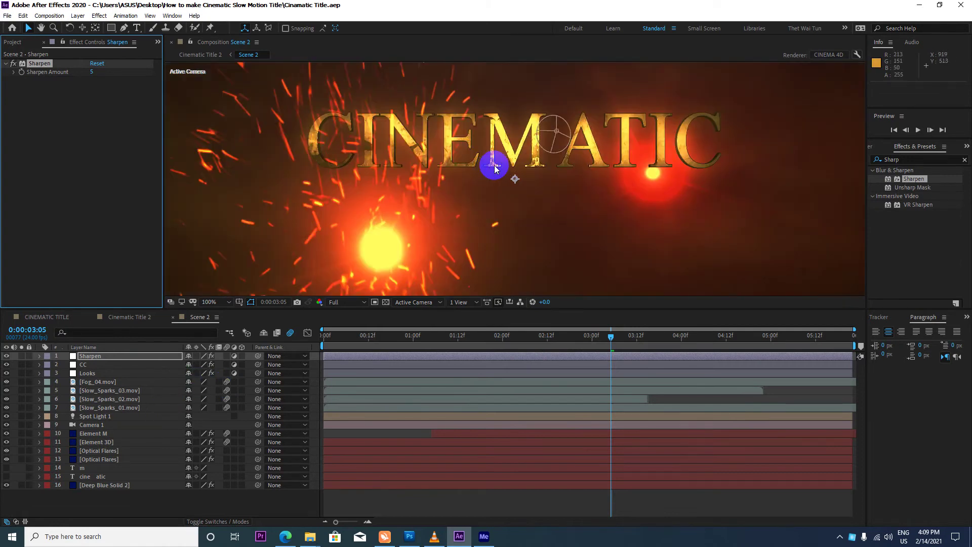
scroll(496, 169, down, 2)
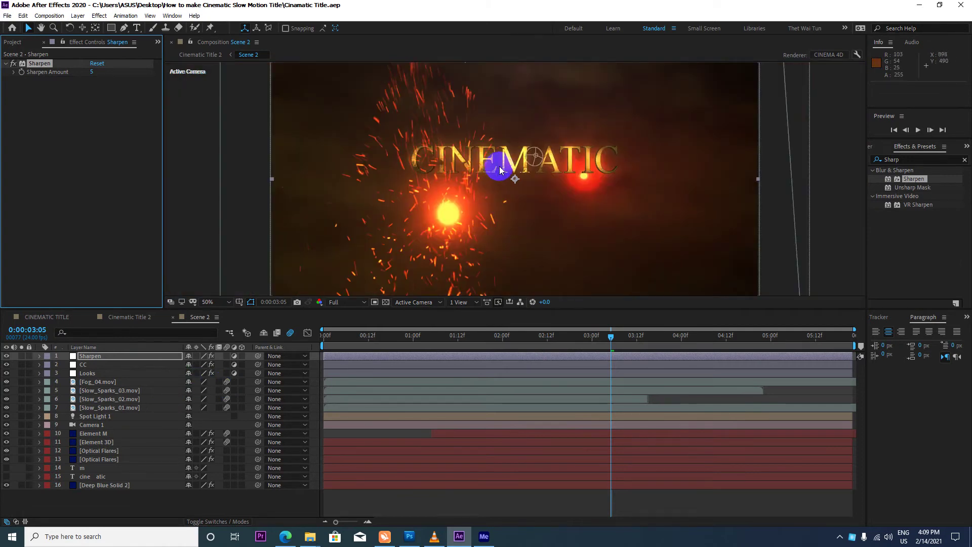
scroll(501, 169, down, 1)
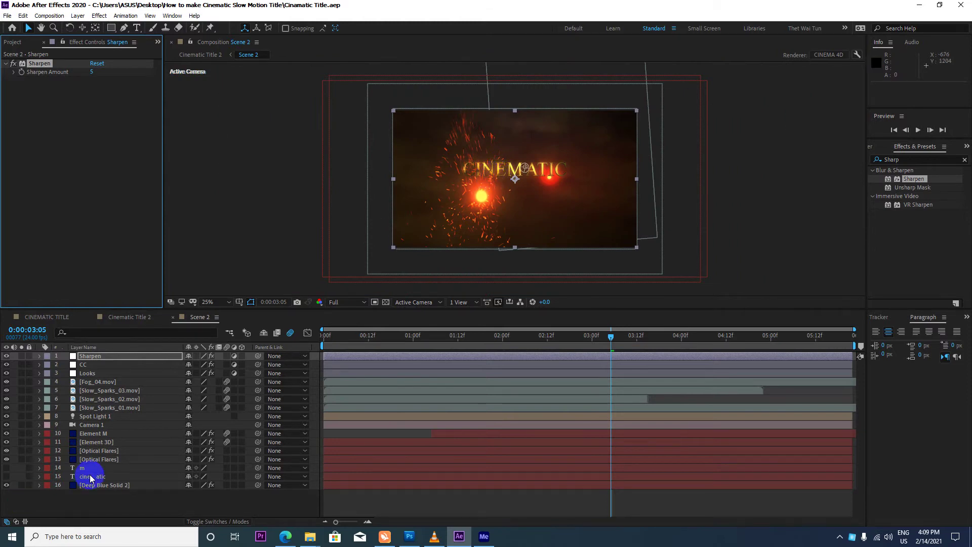
Step: Set the Element 3D layer's Particle Size to 15
click(109, 442)
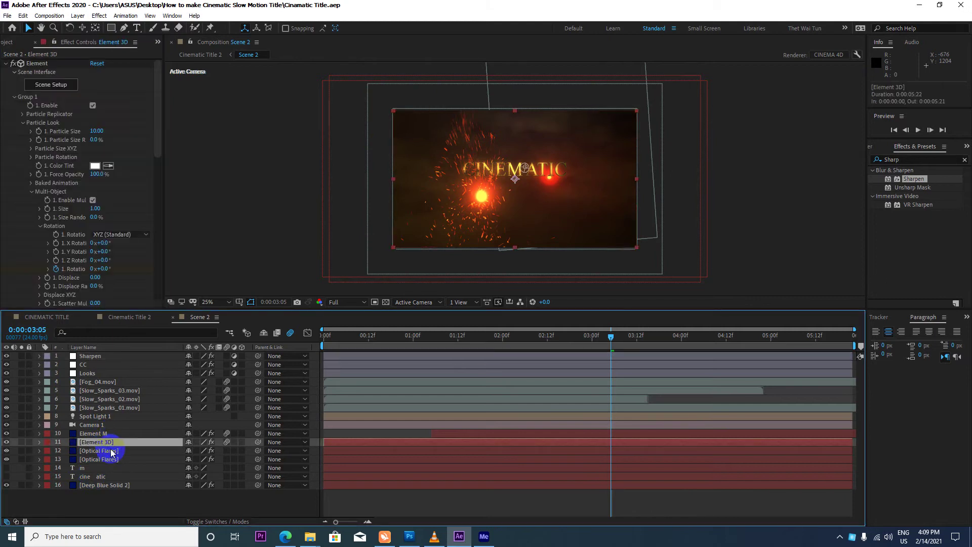
click(99, 434)
click(104, 443)
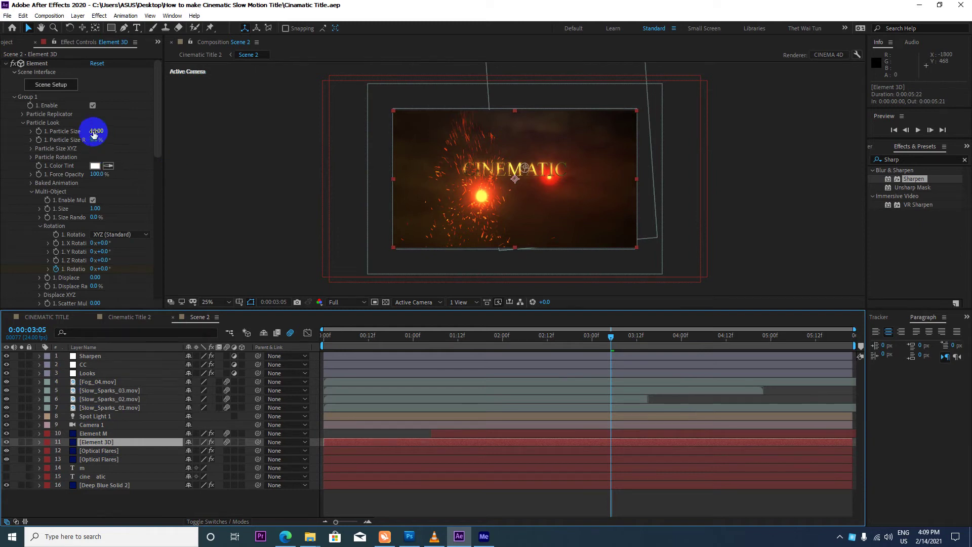
click(95, 131)
text(15)
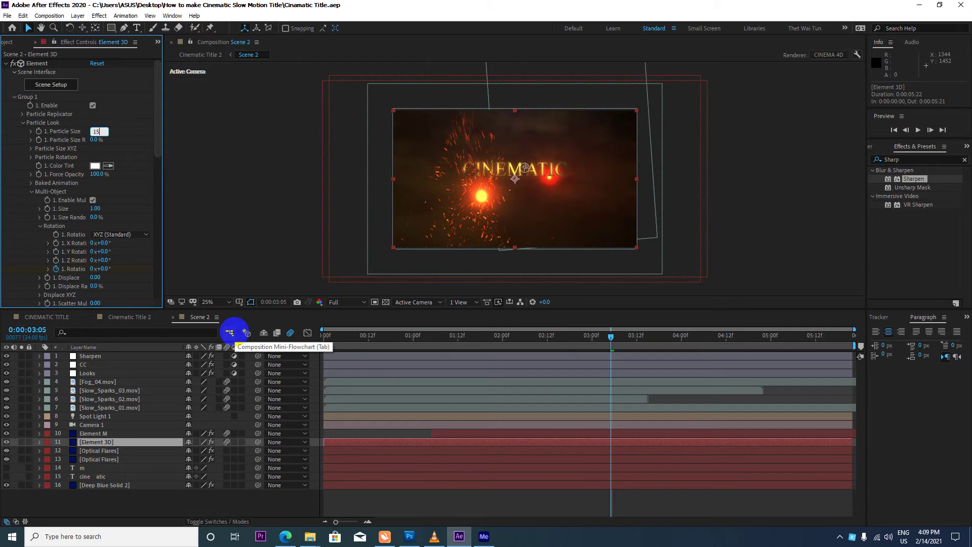
key(Return)
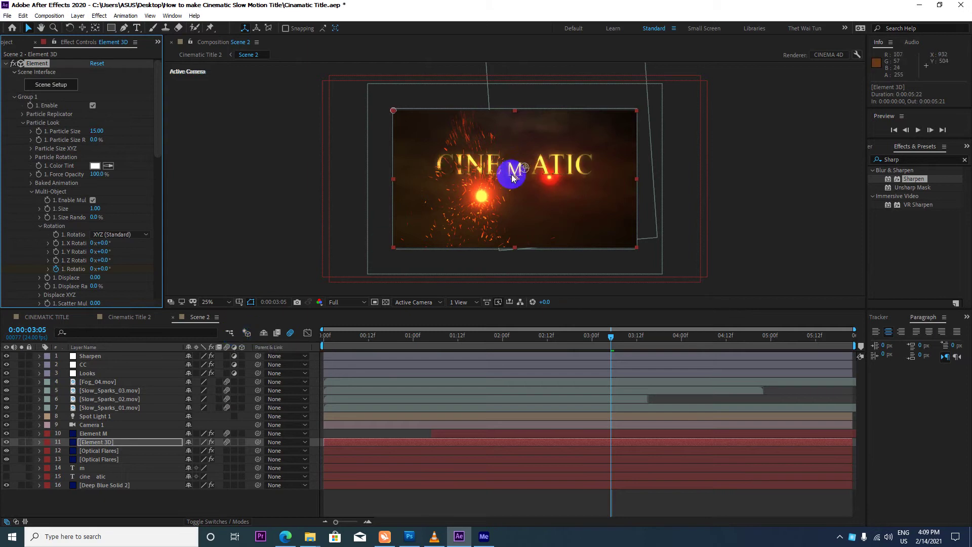
Step: Set the Element M layer's Particle Size to 15 as well
click(105, 434)
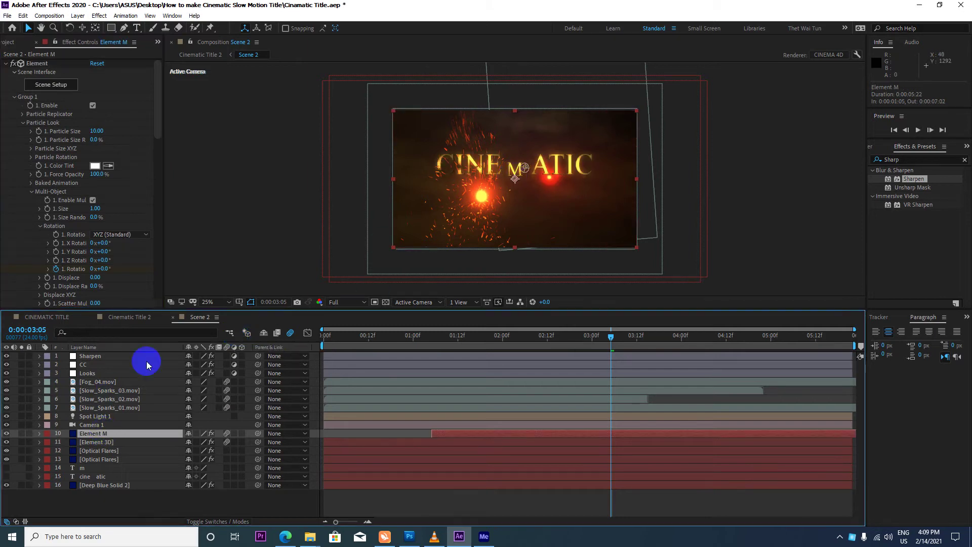
click(97, 131)
text(15)
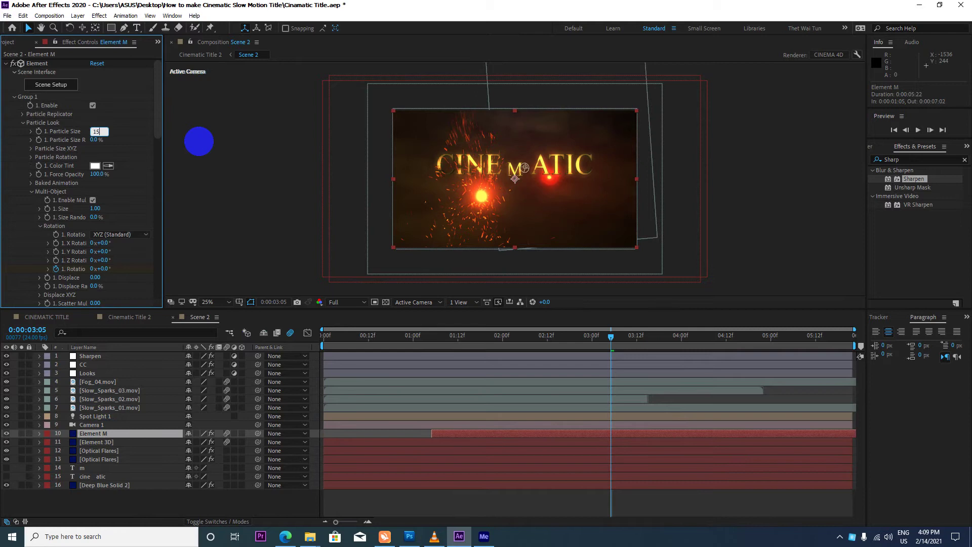
key(Return)
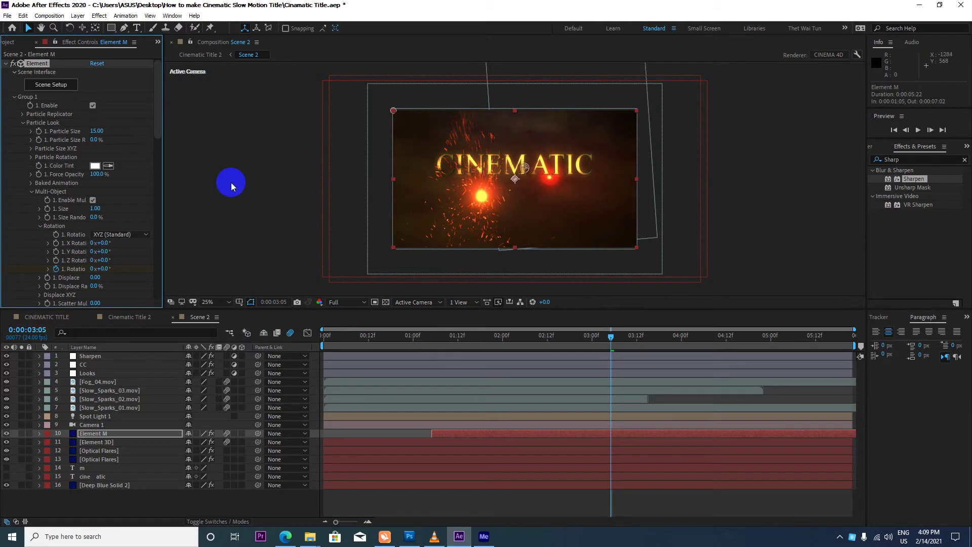
mouse_move(611, 336)
mouse_down()
mouse_move(317, 353)
mouse_move(607, 338)
mouse_up()
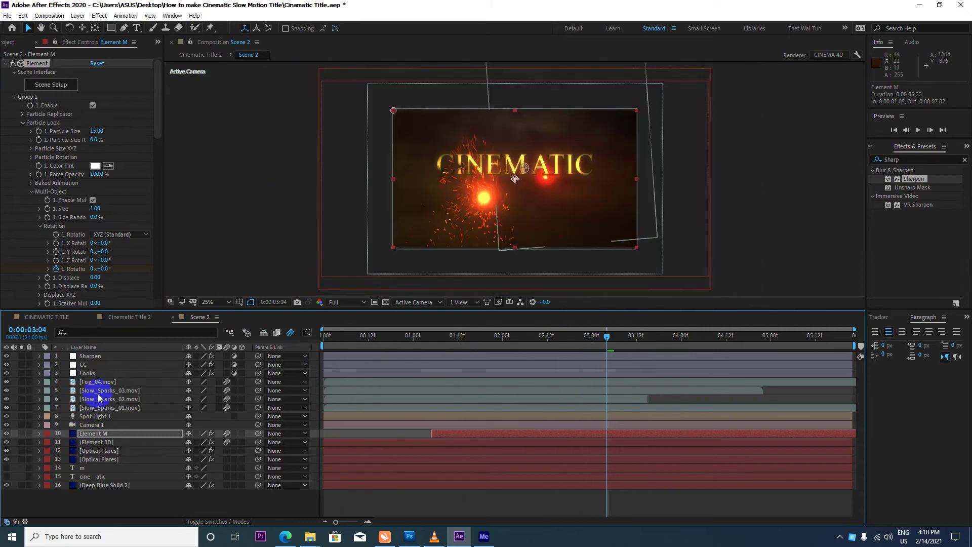
click(130, 318)
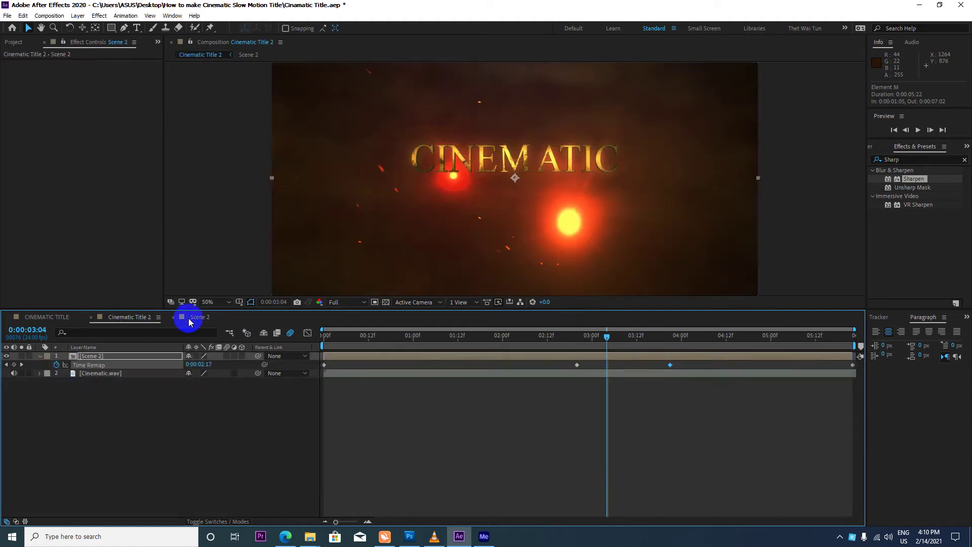
click(188, 318)
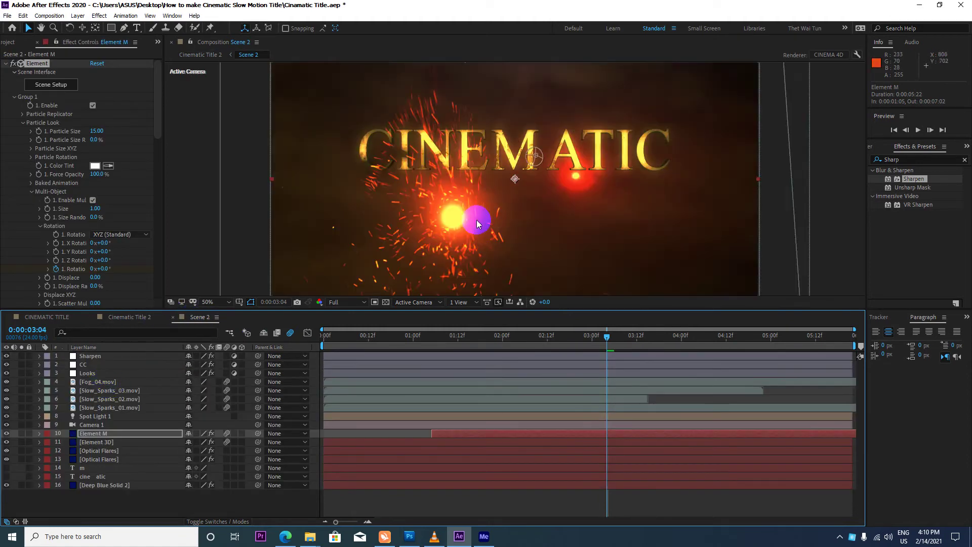
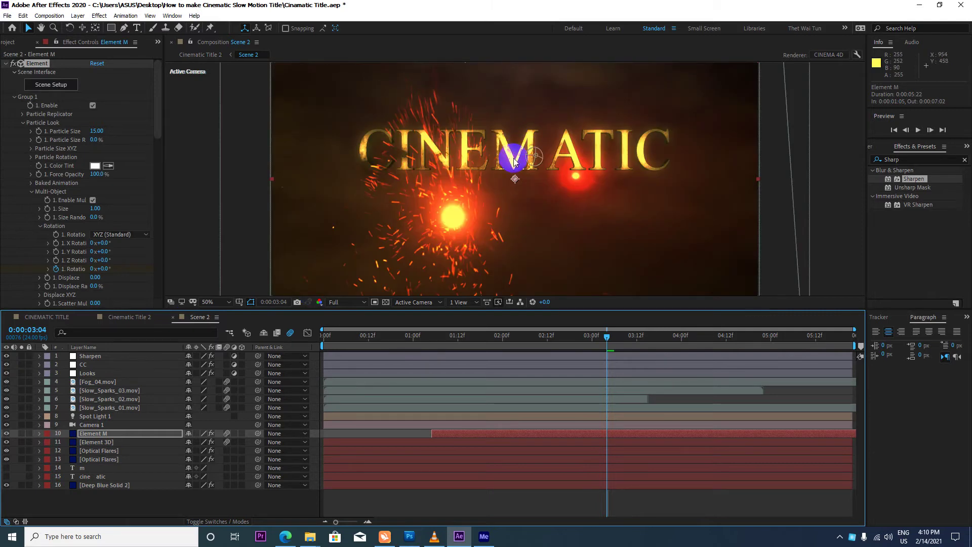
Step: Check the title zoomed in, then close Scene 2 and return Cinematic Title 2 to its start
key(slash)
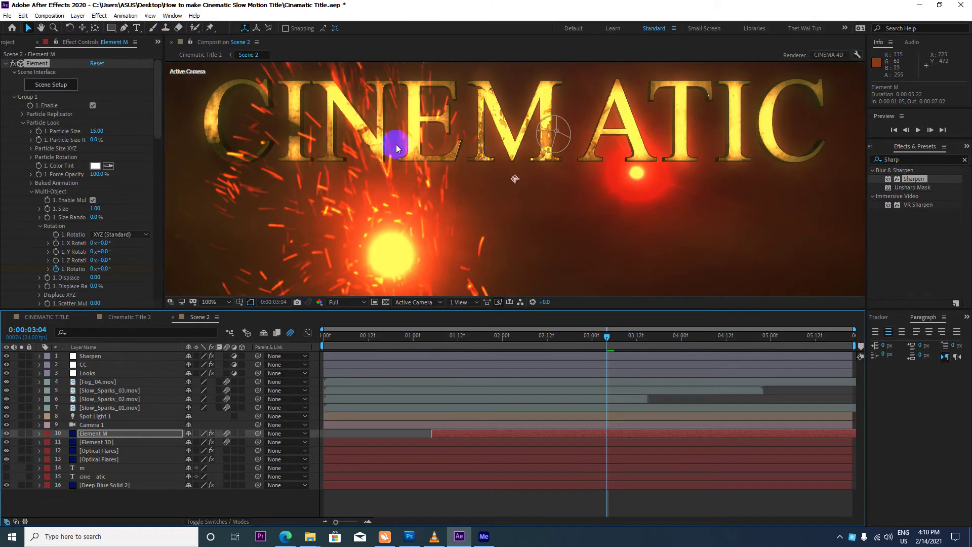
key(comma)
key(comma)
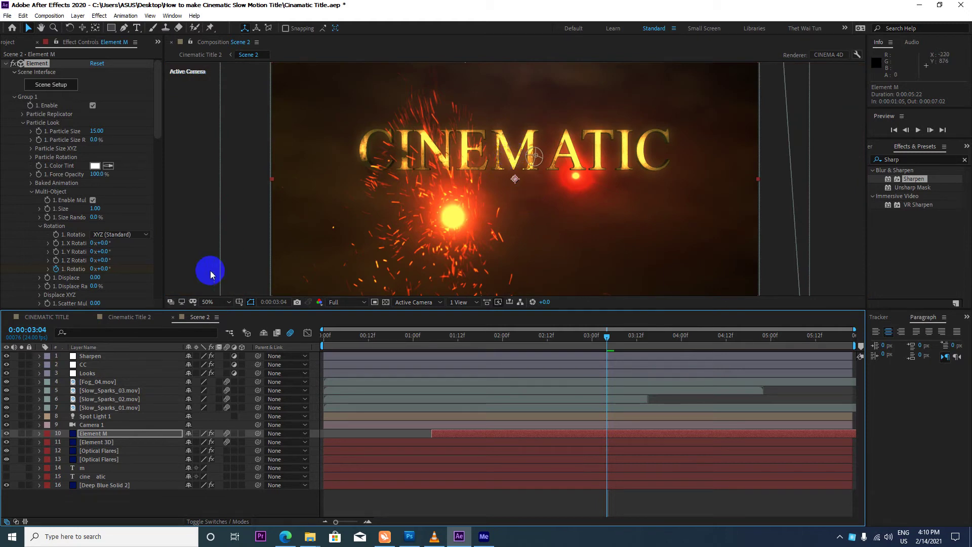
click(173, 320)
drag(537, 334, 245, 341)
scroll(521, 151, down, 4)
click(327, 332)
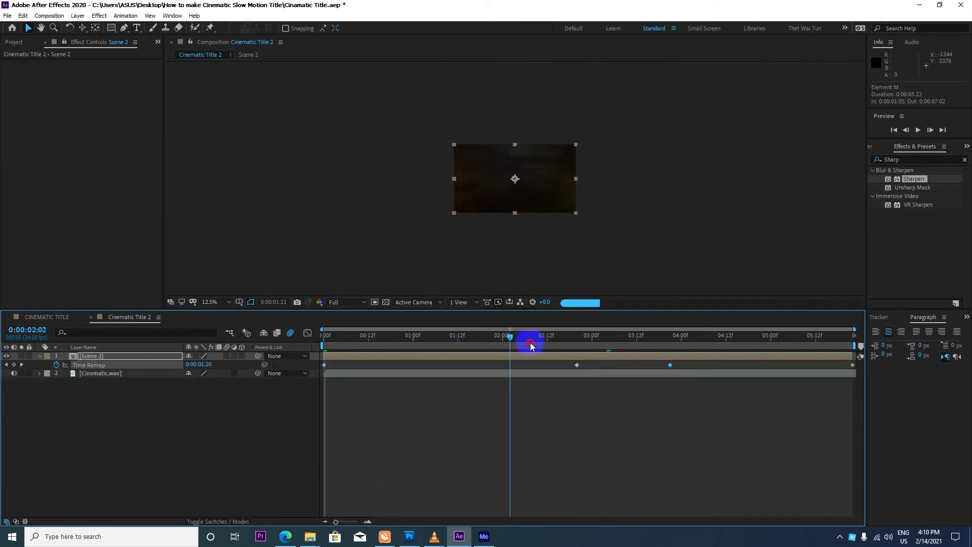
Step: Scrub the CINEMATIC TITLE comp's animation up to about 02:06
click(48, 316)
scroll(521, 202, down, 2)
scroll(481, 284, up, 3)
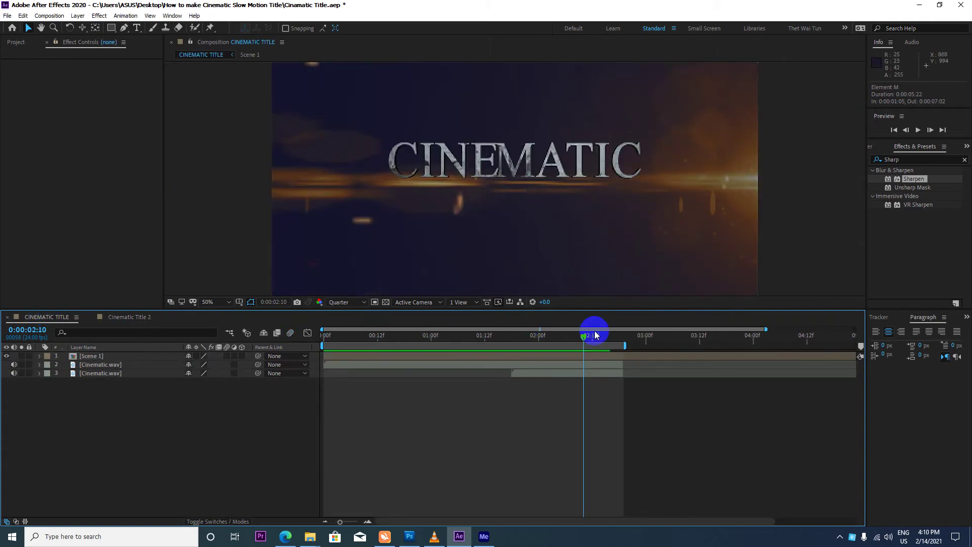
drag(595, 334, 410, 348)
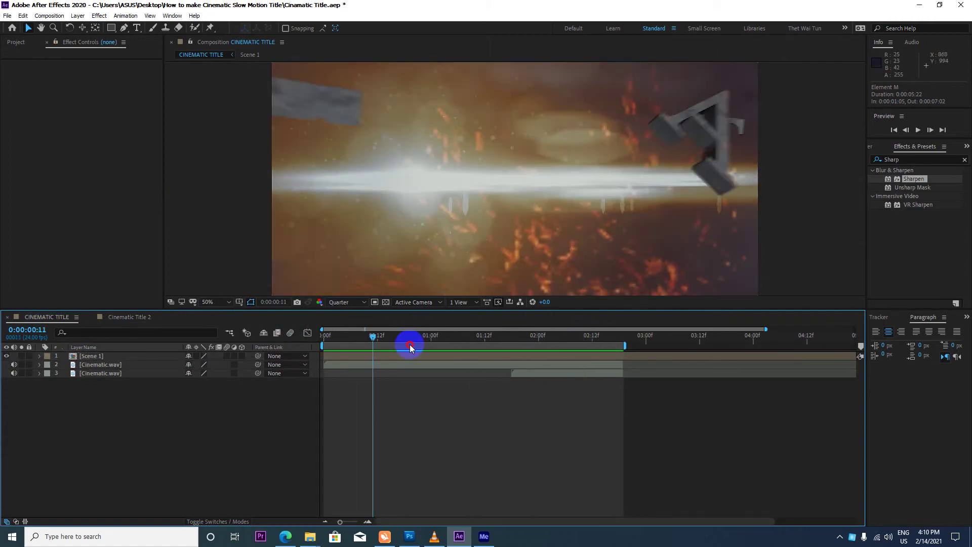
mouse_move(410, 347)
mouse_down()
mouse_move(564, 336)
mouse_move(454, 340)
mouse_up()
Step: Check the title in Cinematic Title 2, then open the Scene 2 precomp
click(138, 317)
key(period)
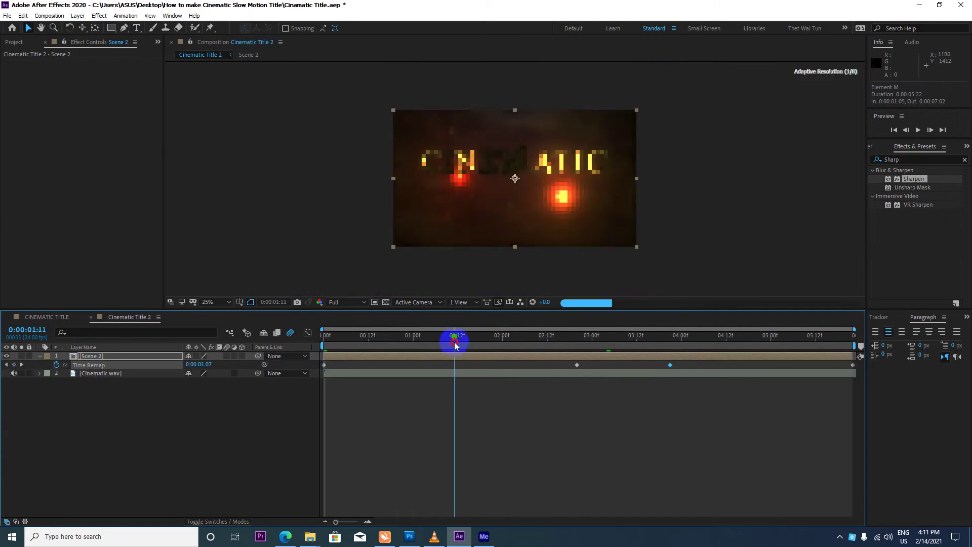
key(period)
key(period)
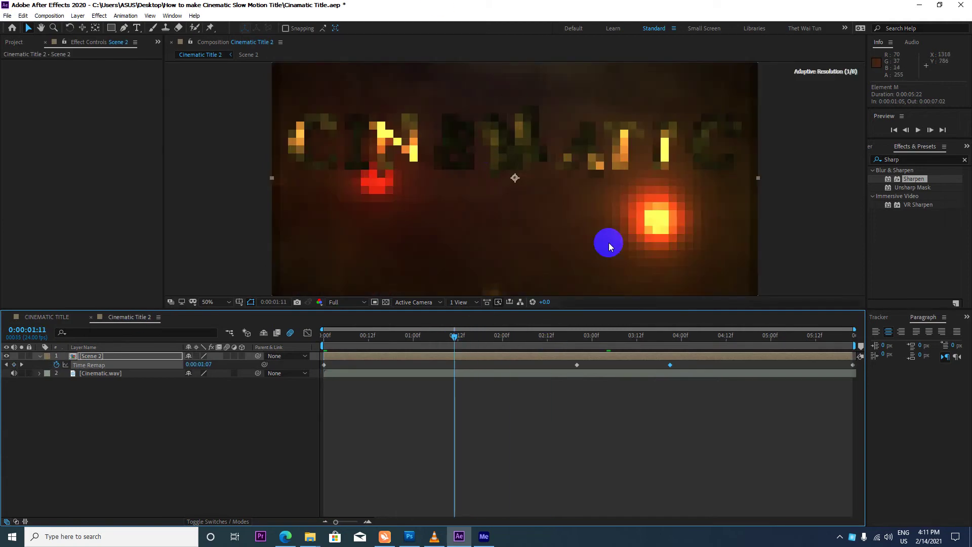
key(comma)
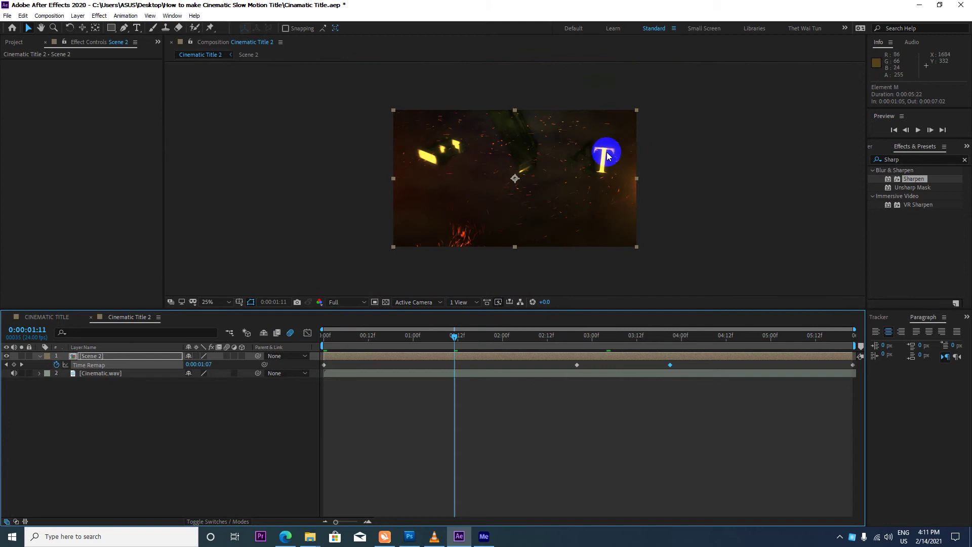
double_click(102, 355)
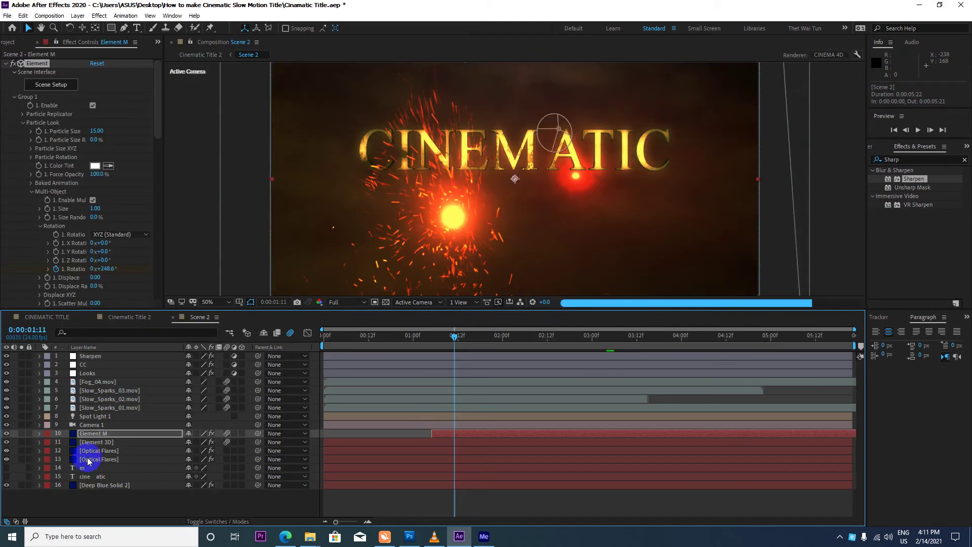
Step: Compare the scene with Spot Light 1 on and off, leaving it hidden
click(92, 425)
click(92, 416)
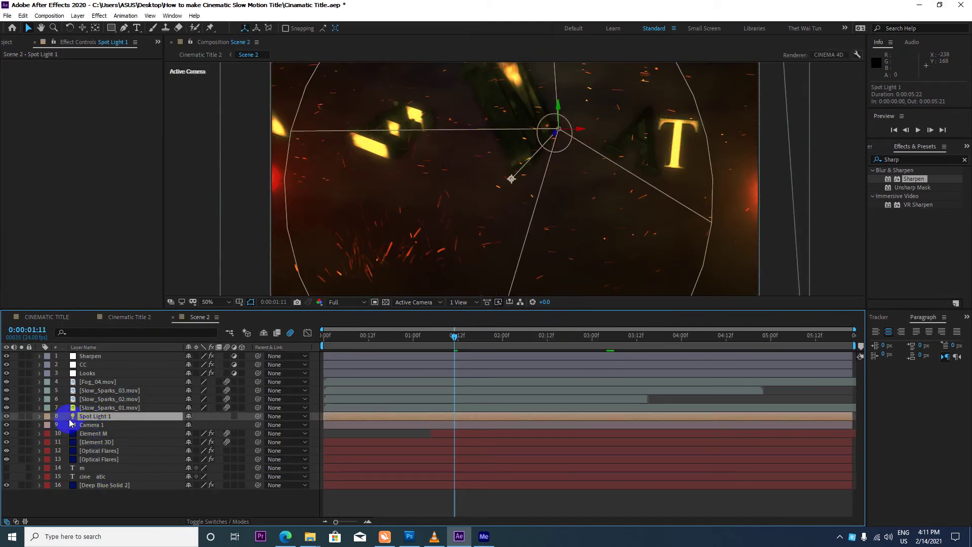
click(6, 416)
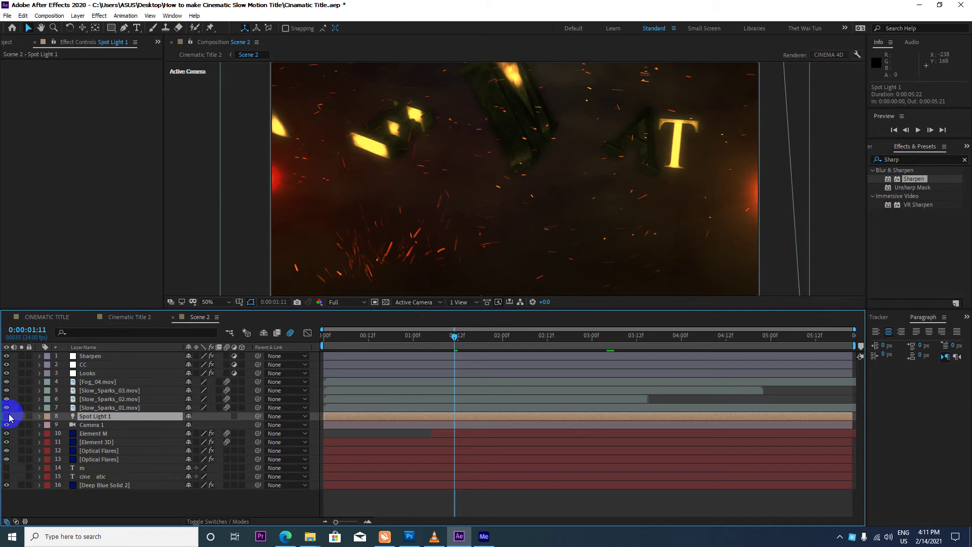
click(8, 416)
click(8, 416)
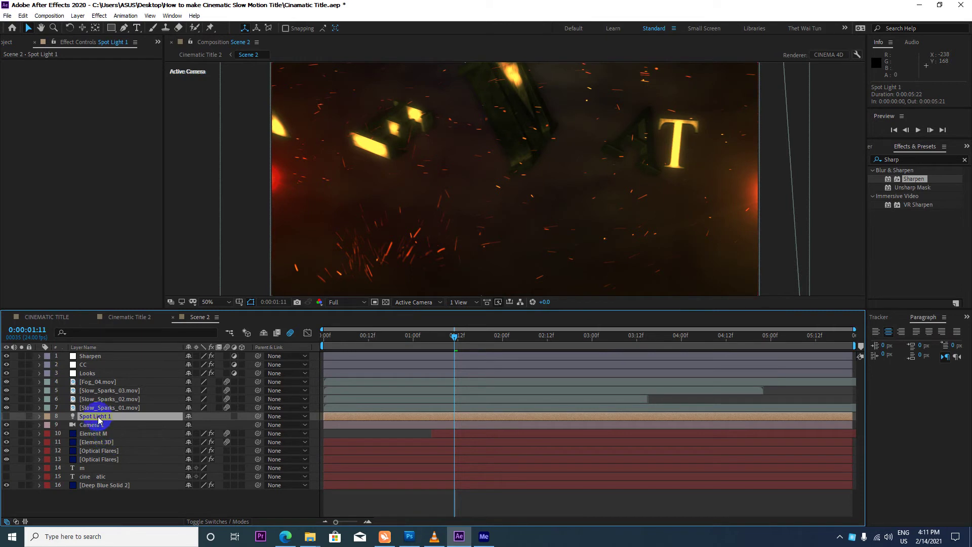
Step: Select Element M, collapse its Element effect, then select the Element 3D layer
click(94, 435)
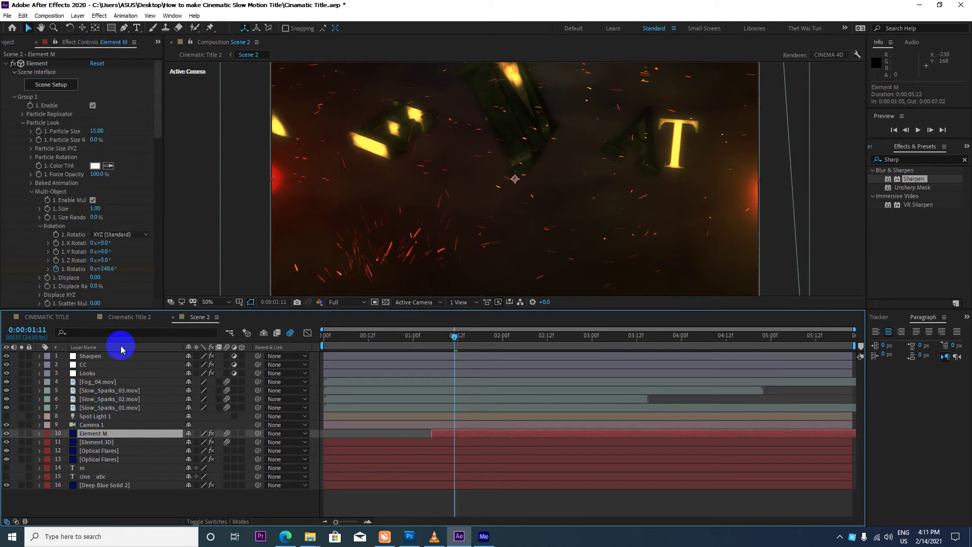
click(5, 63)
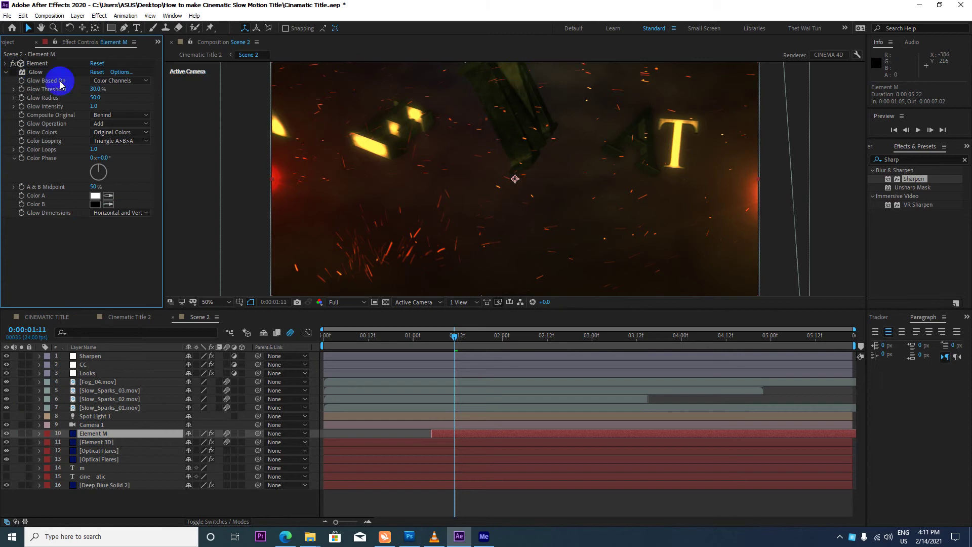
click(105, 444)
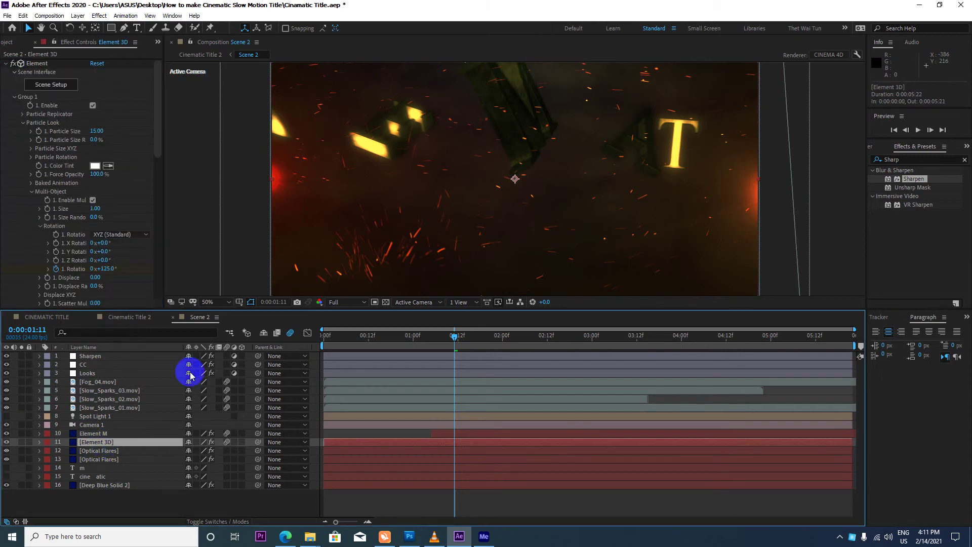
Step: Collapse the Element effect and switch on Element 3D's Glow
click(6, 63)
scroll(519, 170, down, 1)
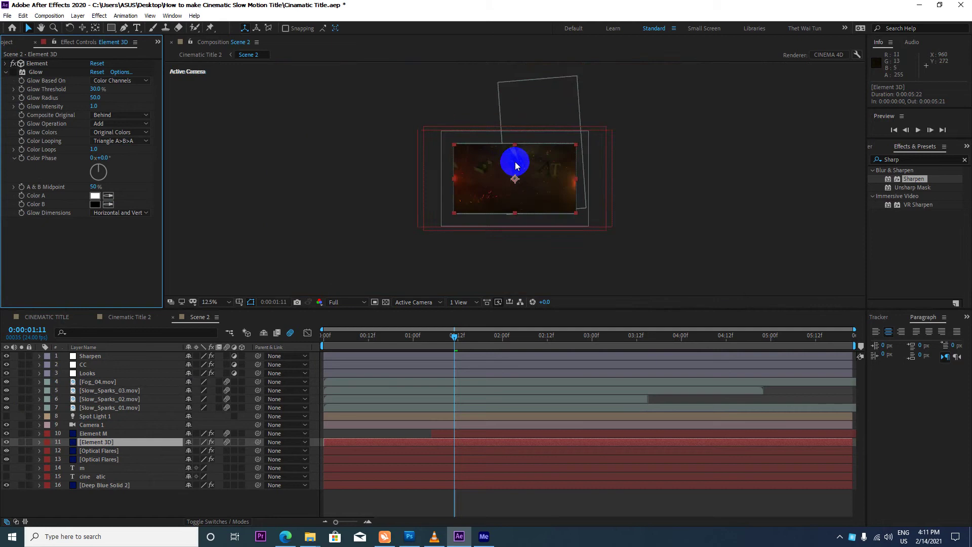
scroll(519, 170, up, 1)
scroll(522, 166, down, 1)
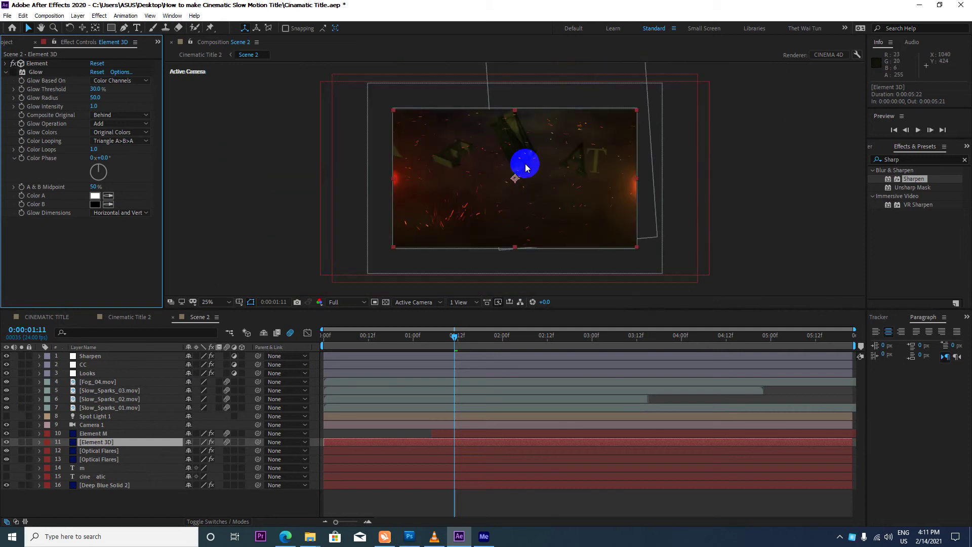
click(14, 72)
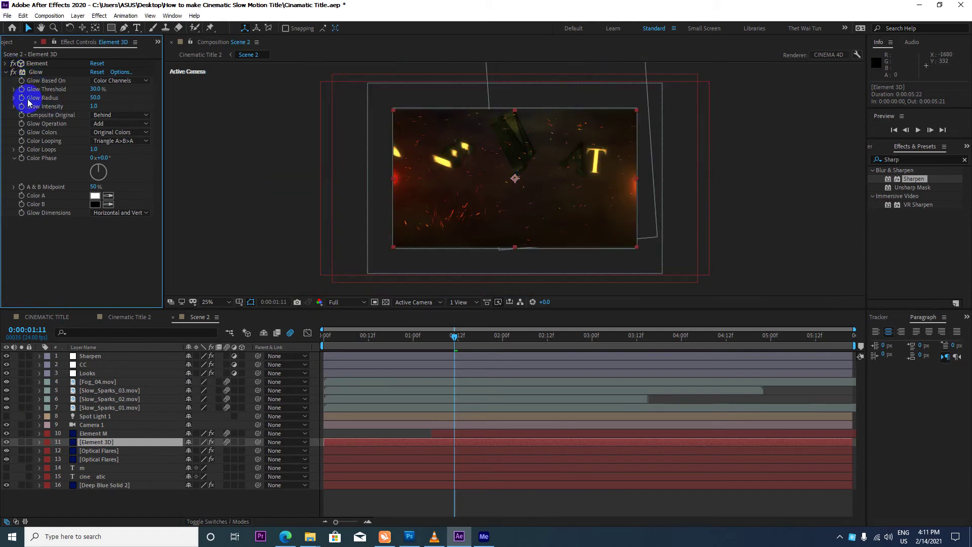
Step: Set the Glow Threshold to 50% and the Glow Radius to 30
click(95, 89)
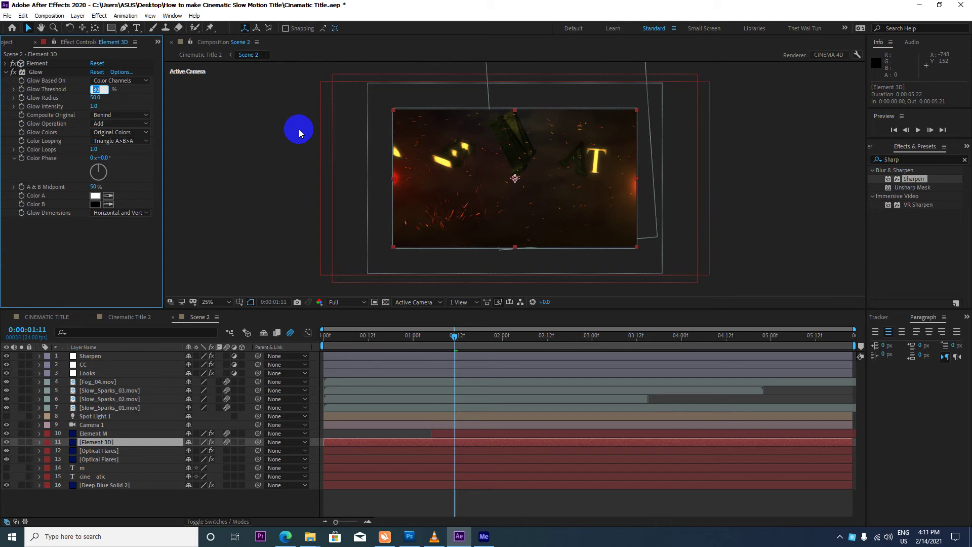
text(10)
key(Return)
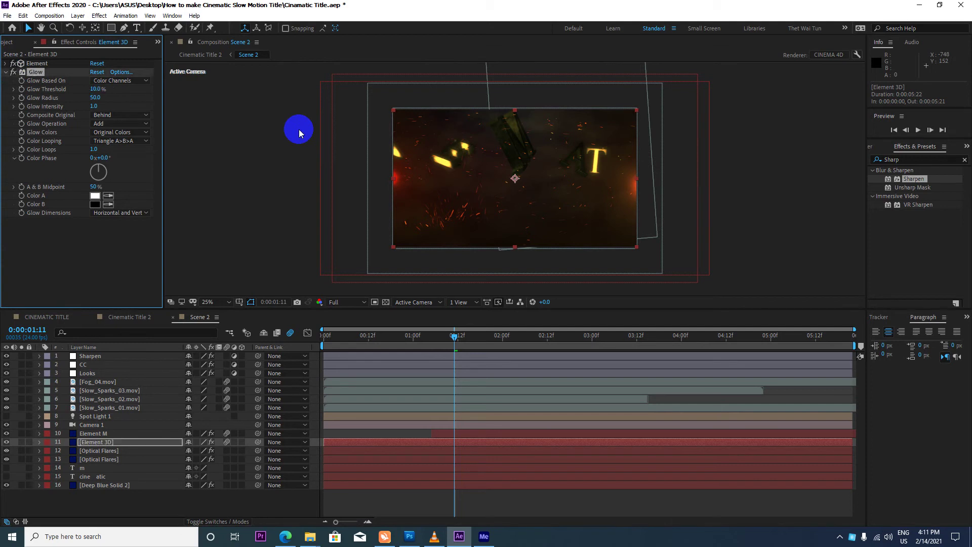
click(95, 89)
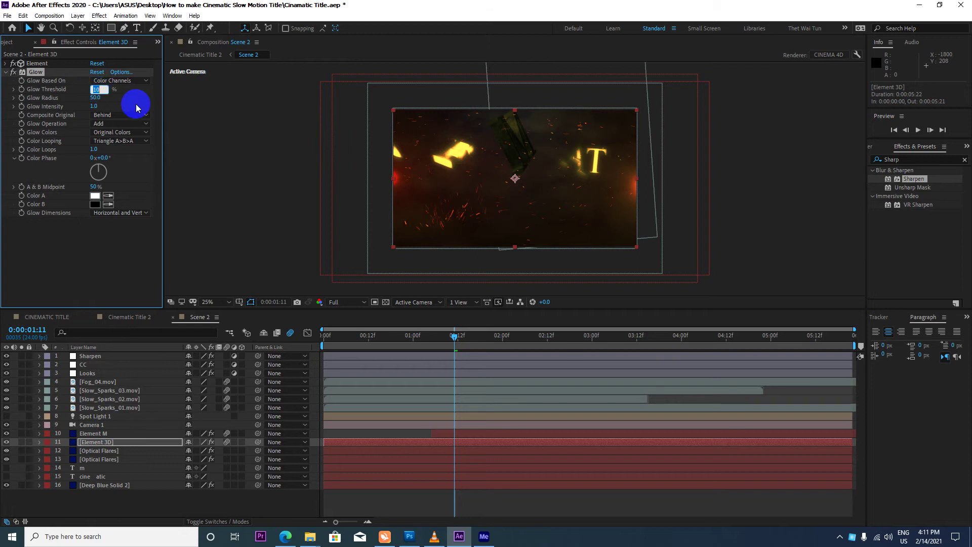
text(50)
key(Return)
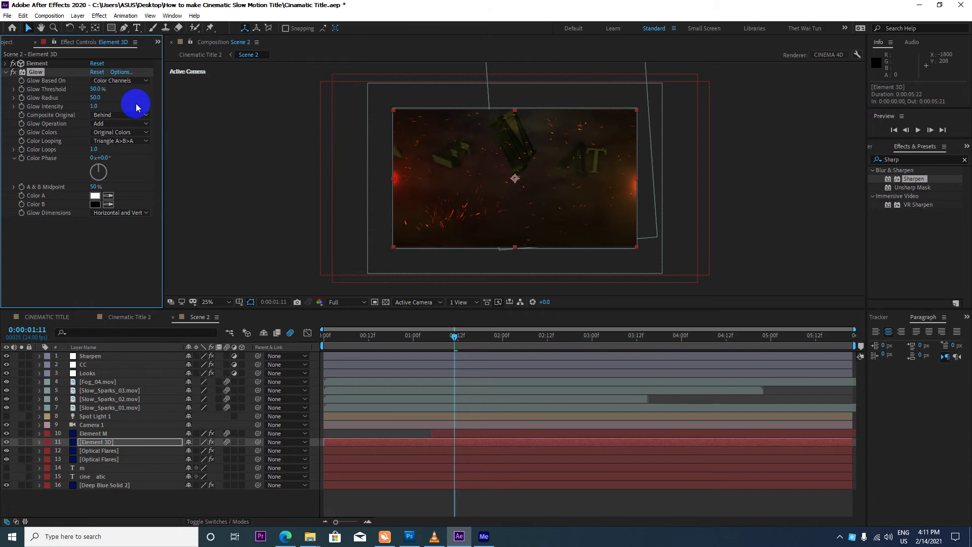
click(94, 97)
text(30)
key(Return)
Step: Move the playhead to 0:00:02:19 and select the first Optical Flares layer
drag(454, 336, 571, 336)
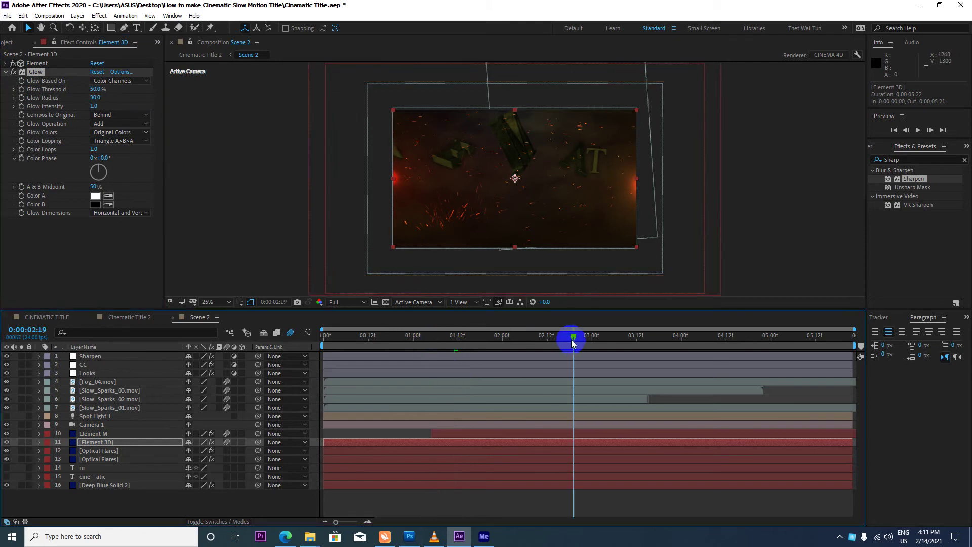
click(506, 136)
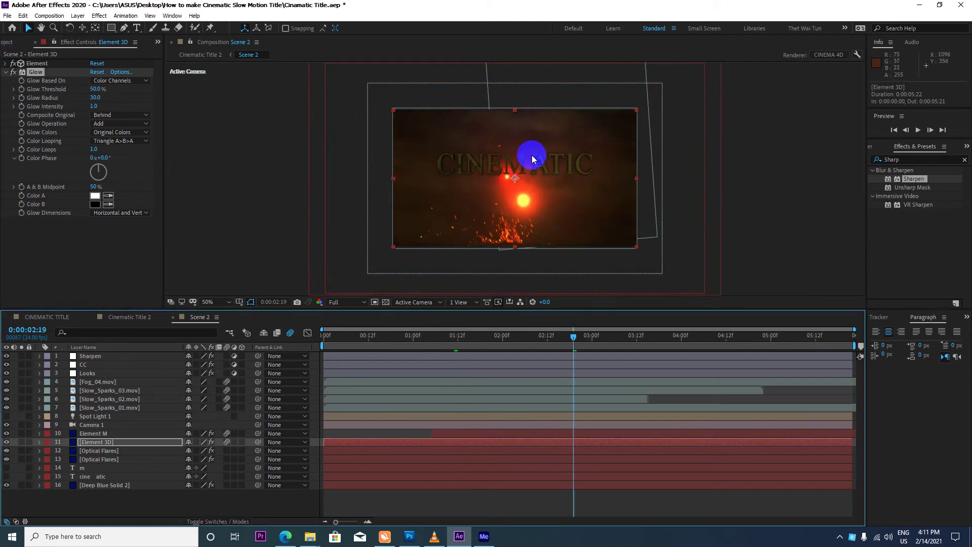
scroll(536, 203, up, 2)
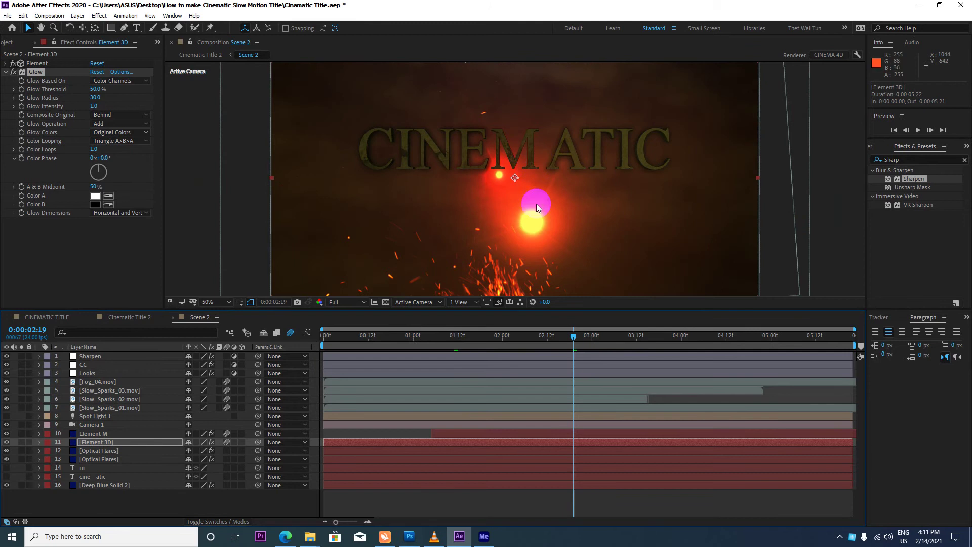
scroll(513, 211, down, 2)
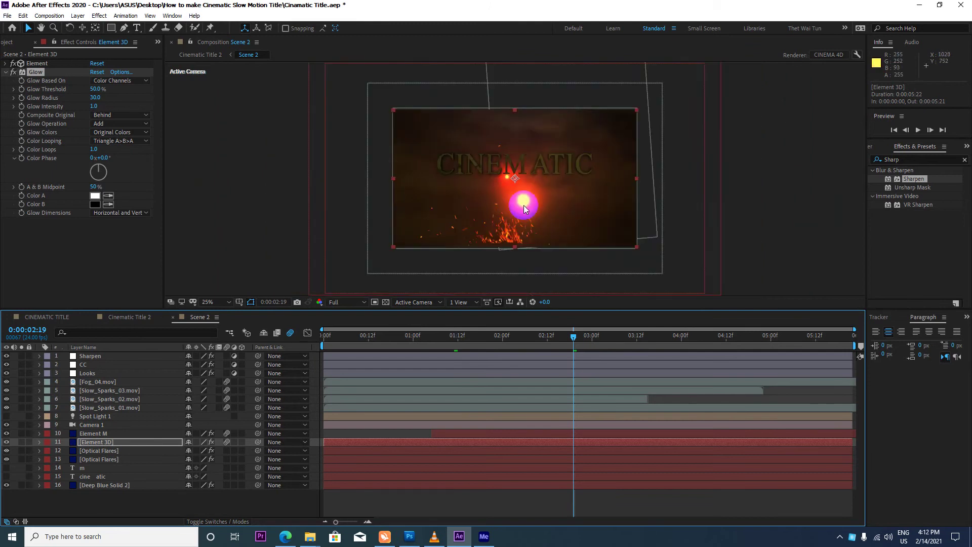
click(46, 424)
click(101, 450)
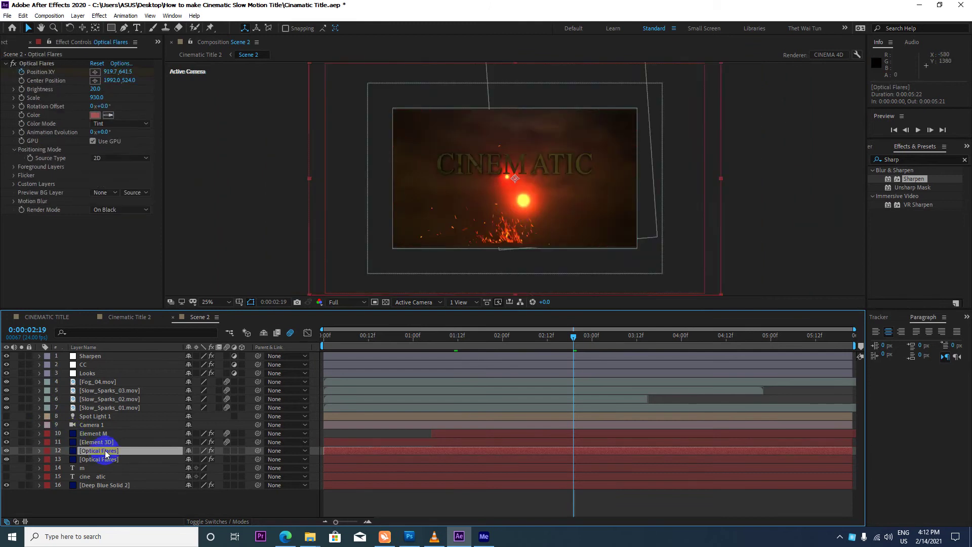
Step: Raise the second Optical Flares layer's flare, changing Position Y from 532.6 to 460.6
click(108, 460)
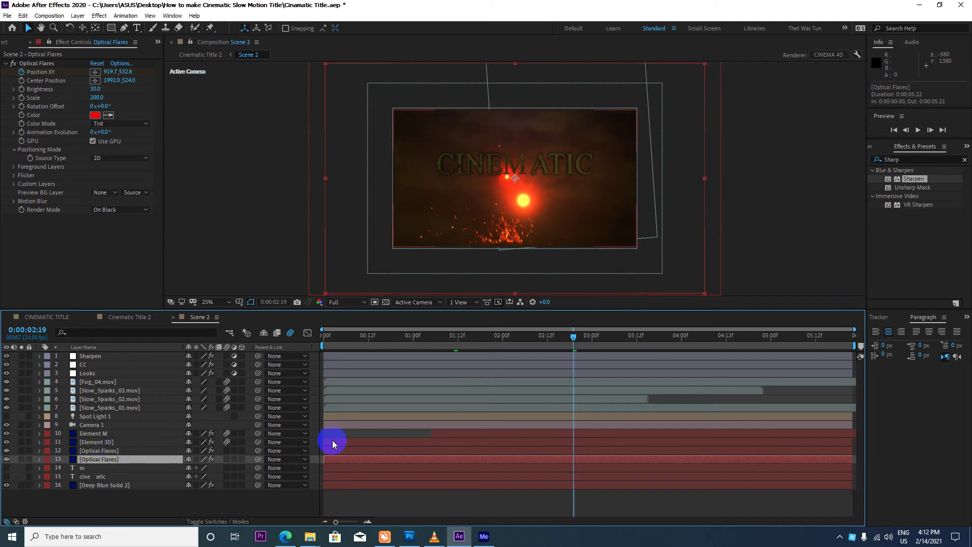
click(110, 450)
click(107, 460)
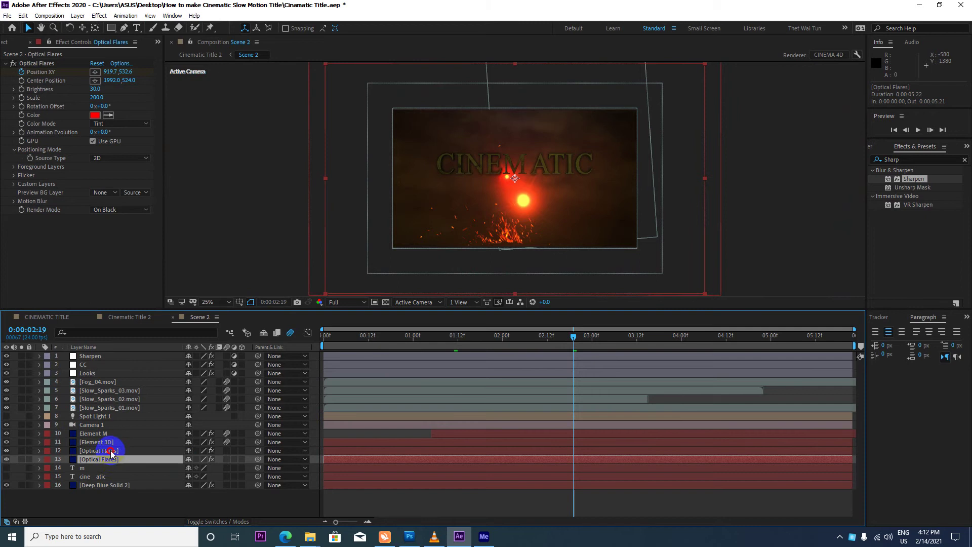
click(110, 450)
click(112, 461)
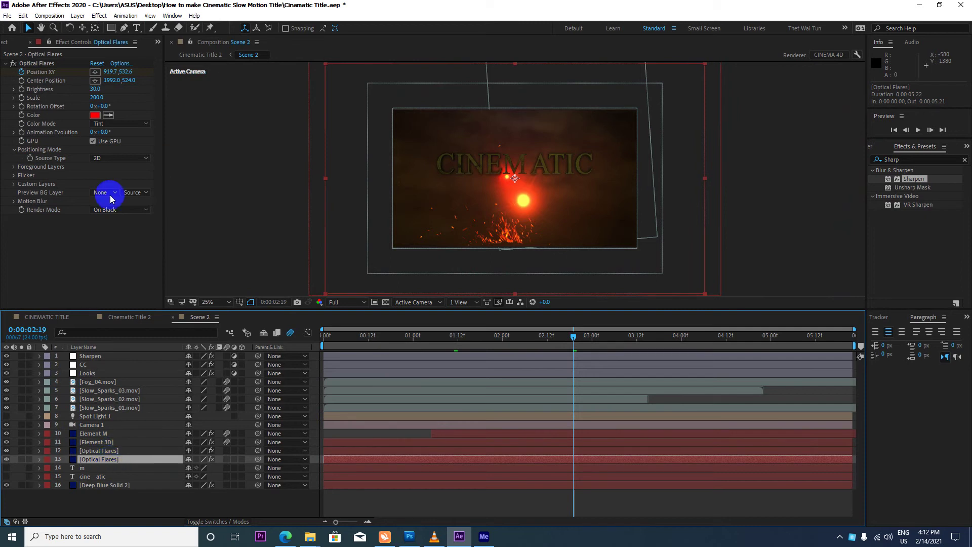
click(49, 64)
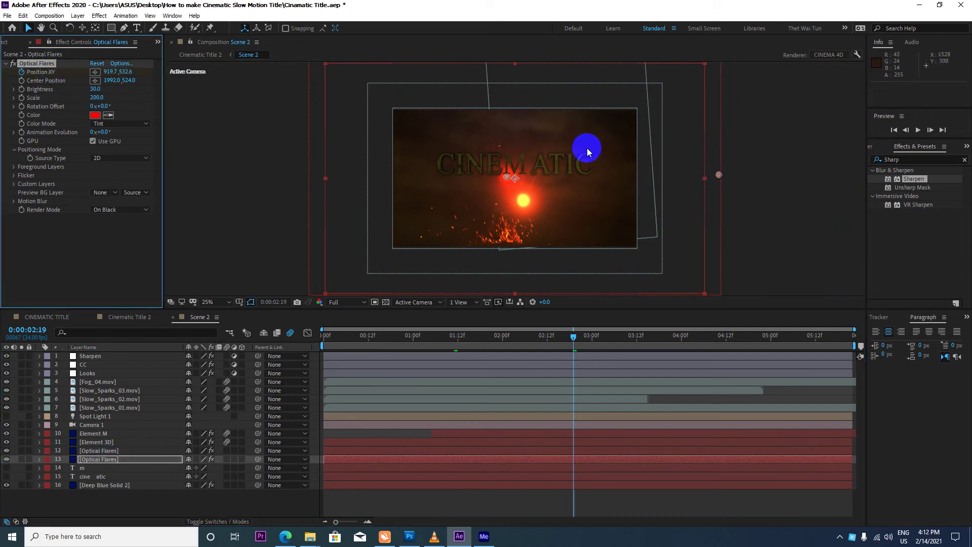
click(124, 72)
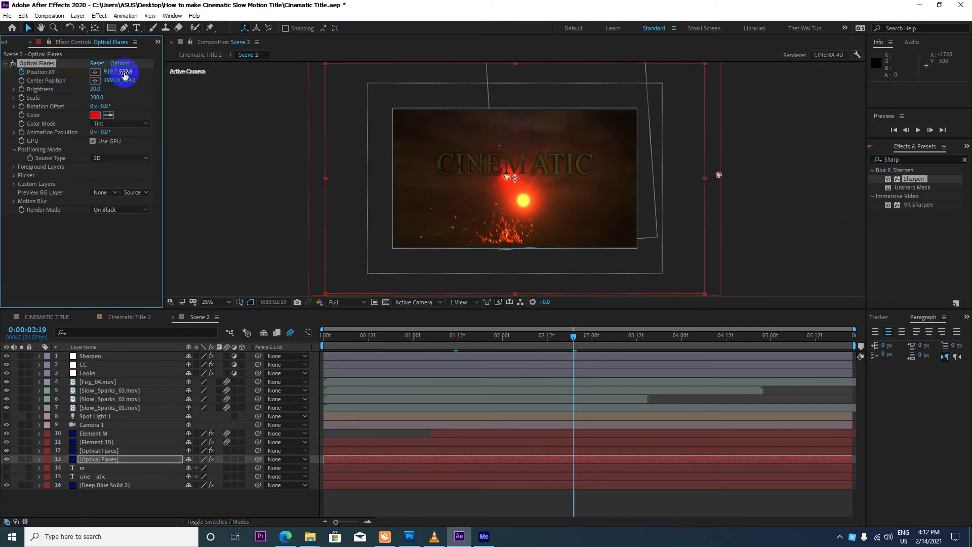
drag(130, 75, 432, 123)
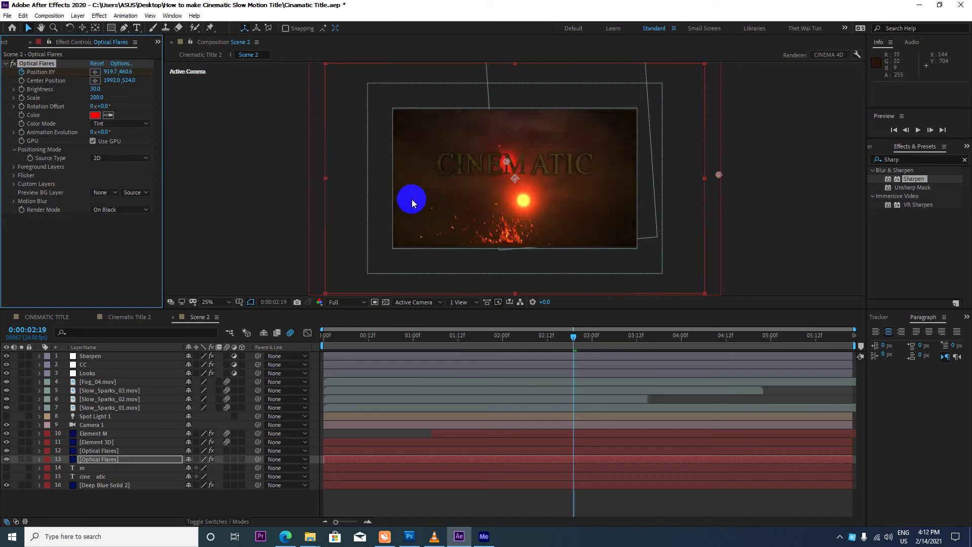
Step: Review the Element M and Element 3D layers, then magnify the view to 50%
click(111, 432)
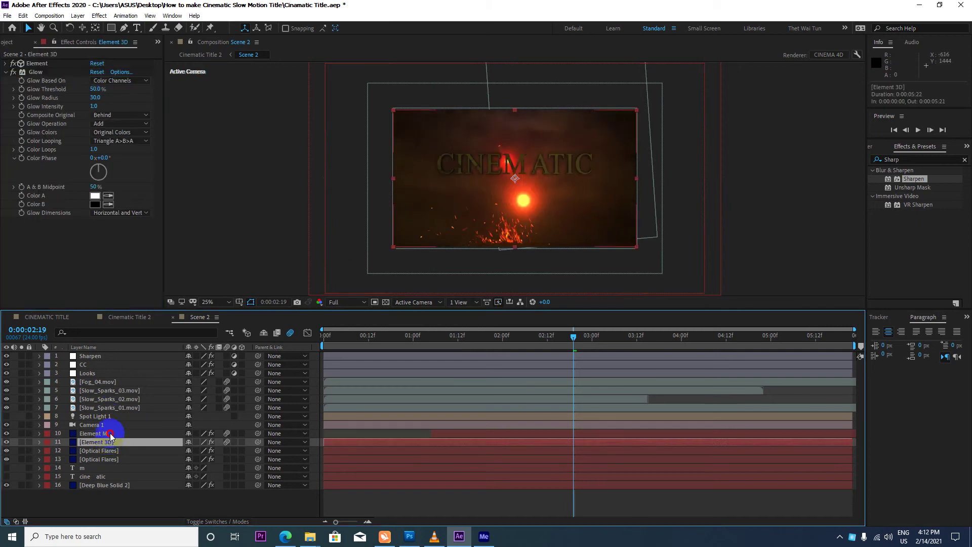
click(113, 443)
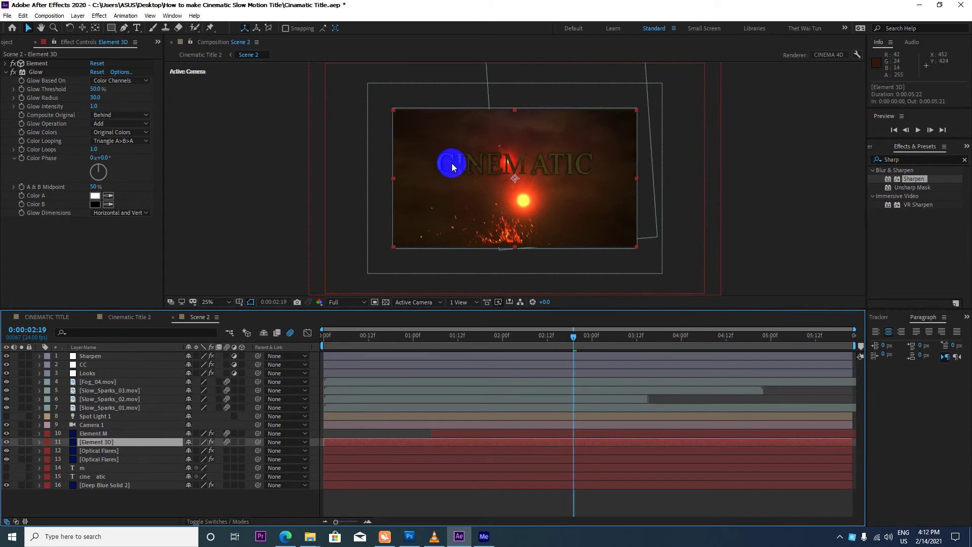
key(period)
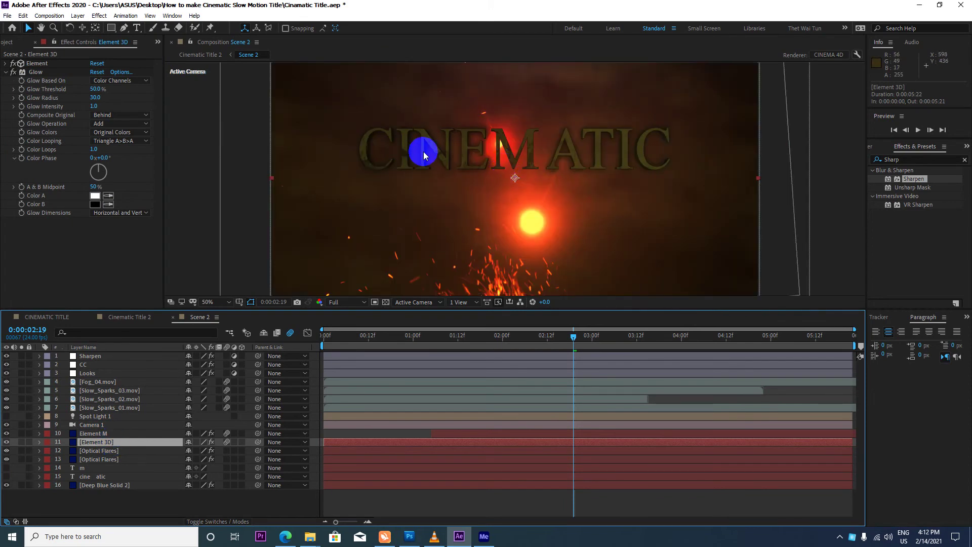
Step: Turn Spot Light 1 back on and set its intensity to 500 in Light Settings
click(97, 416)
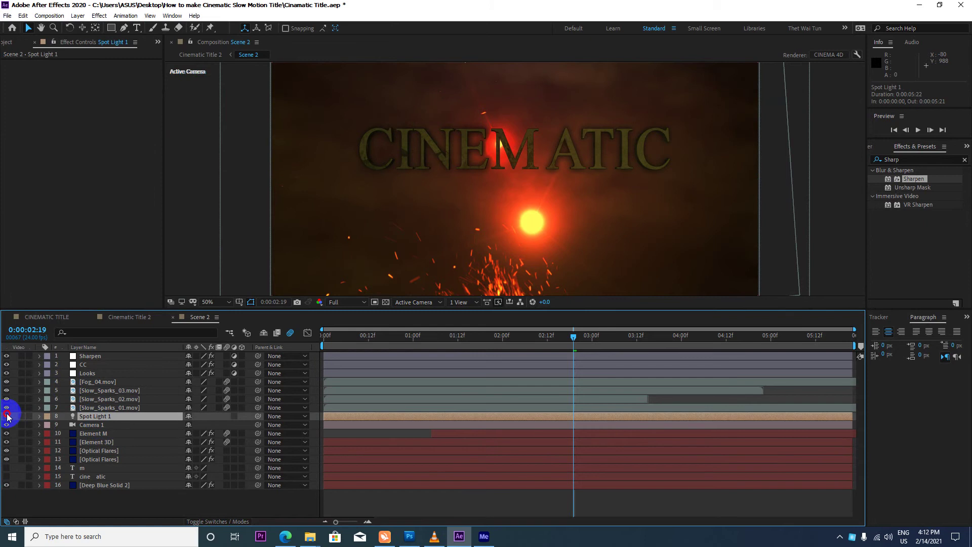
click(7, 416)
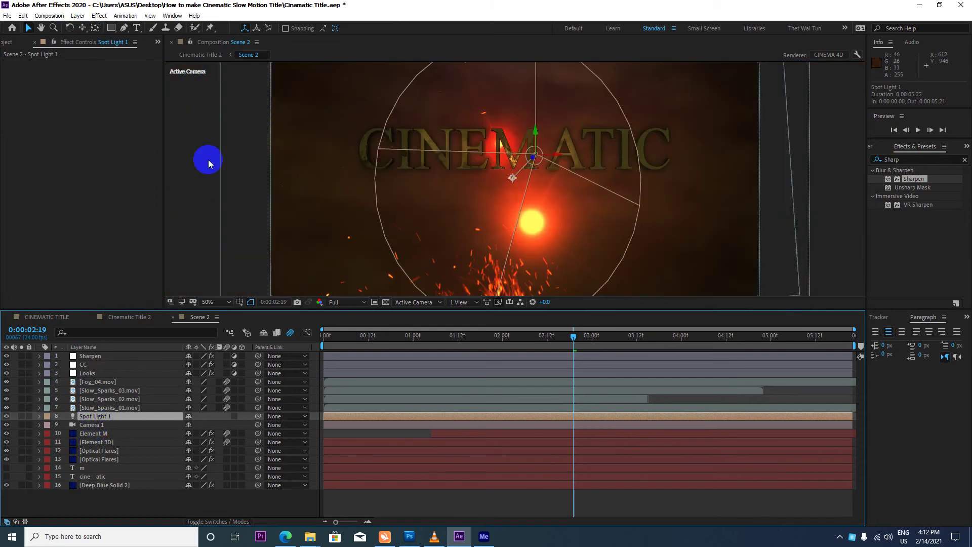
click(80, 16)
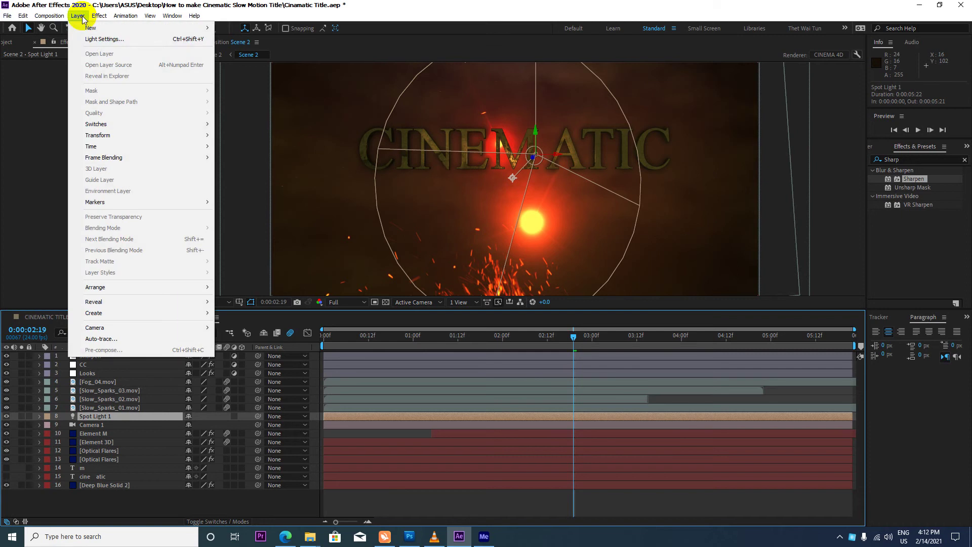
click(96, 39)
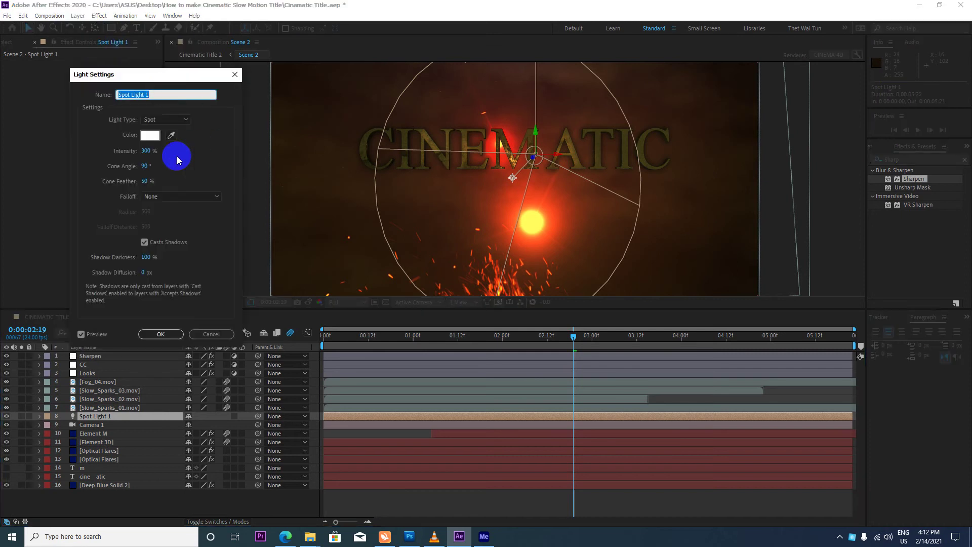
click(146, 151)
text(500)
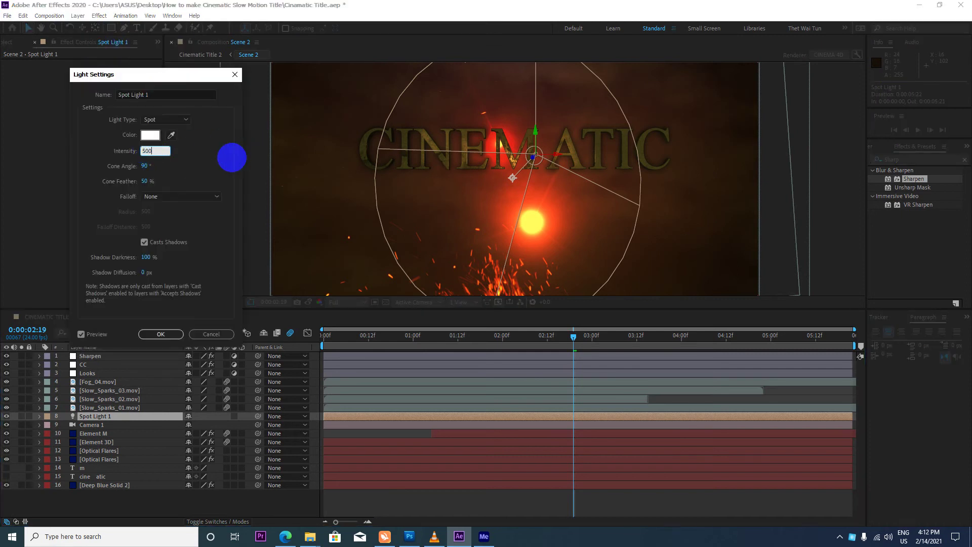
key(Return)
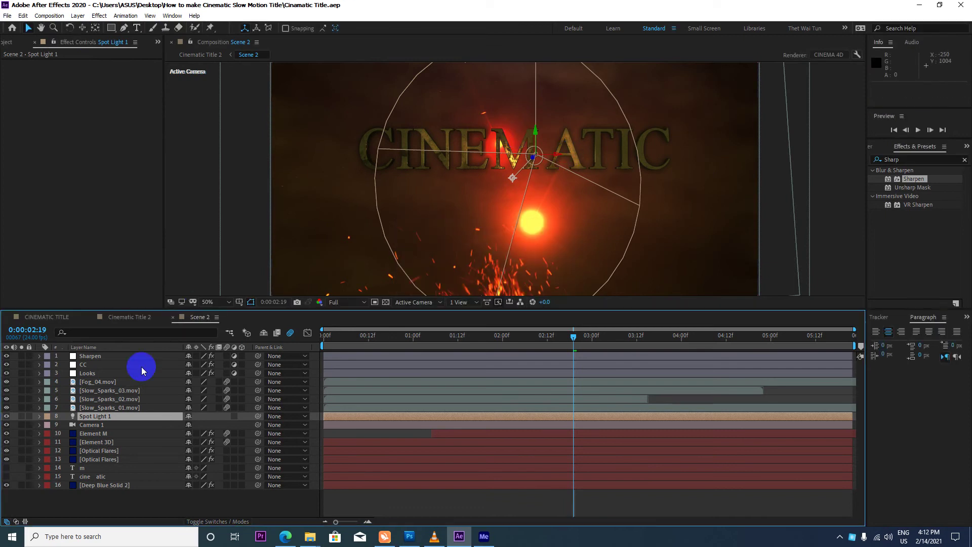
Step: Lower Spot Light 1's intensity to 350%
click(78, 16)
click(84, 39)
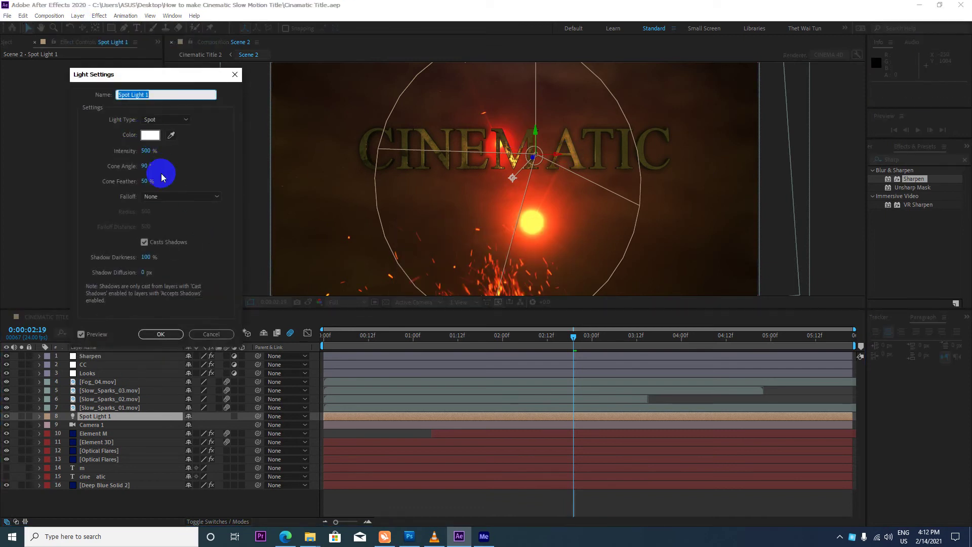
click(145, 152)
text(350)
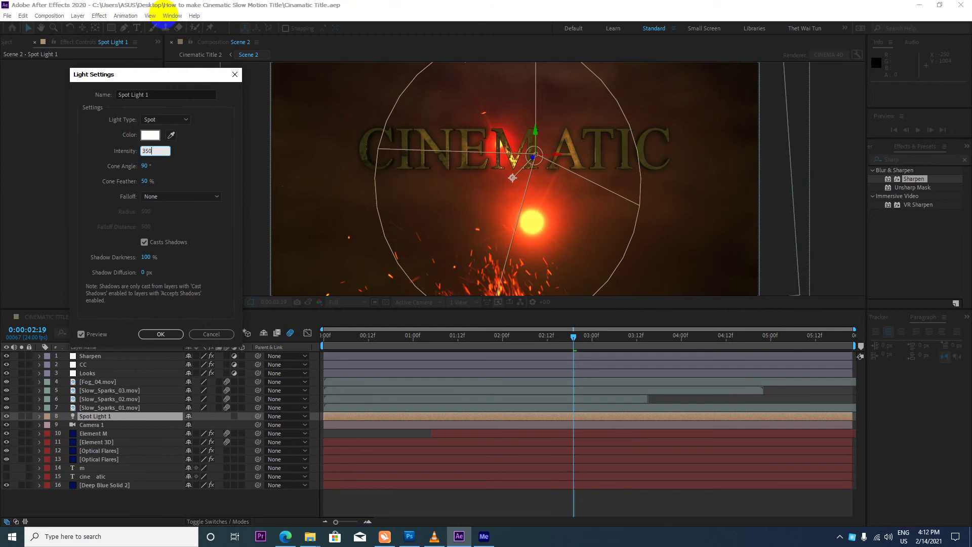
key(Return)
Step: Save the project, zoom the view back to 25%, and select the Element M layer
key(ctrl+s)
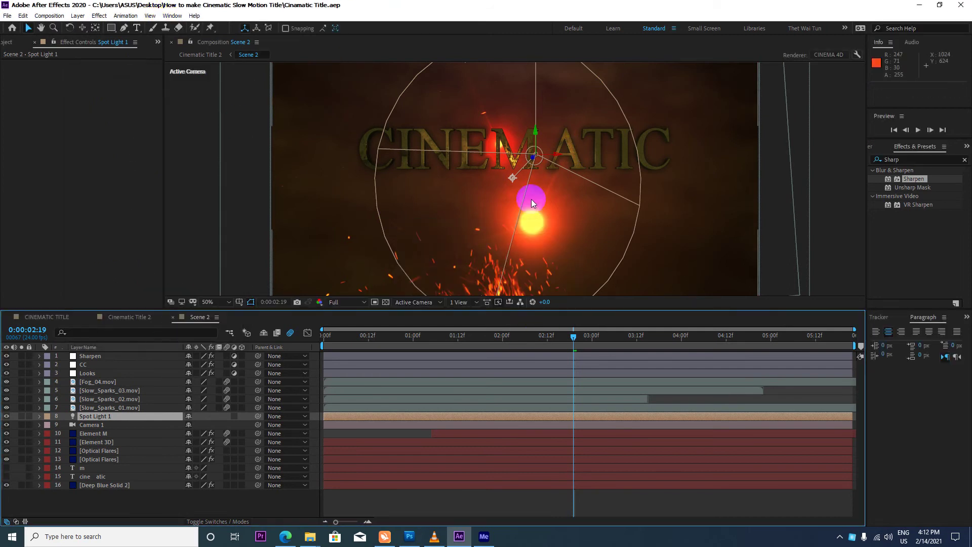
key(comma)
key(comma)
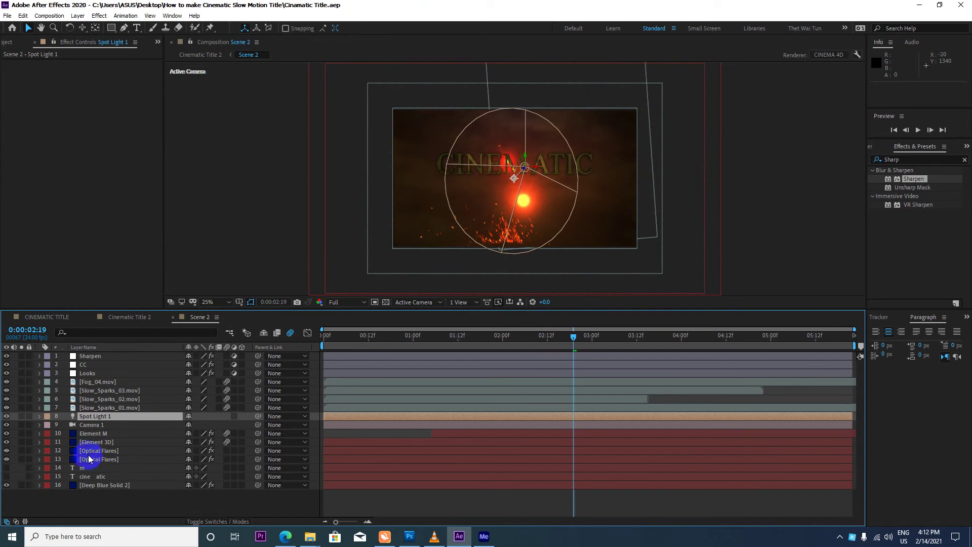
click(105, 442)
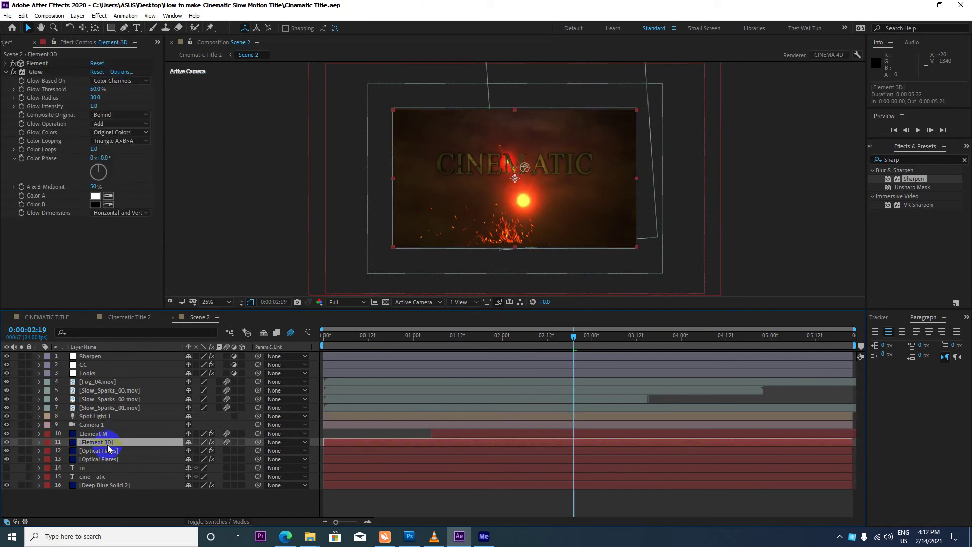
click(107, 432)
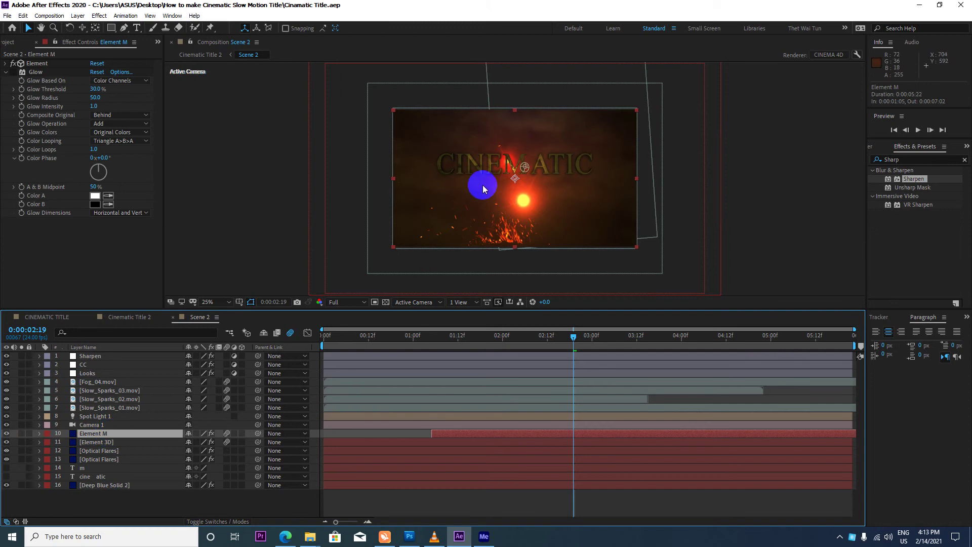
Step: Expand Element M's Element effect and review its settings, including Particle Size 15.00
click(5, 64)
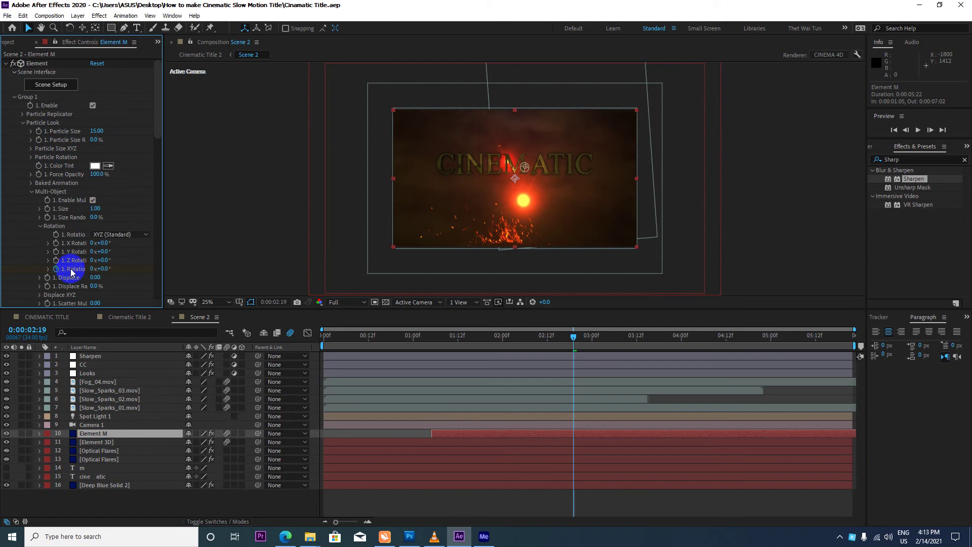
scroll(100, 260, down, 1)
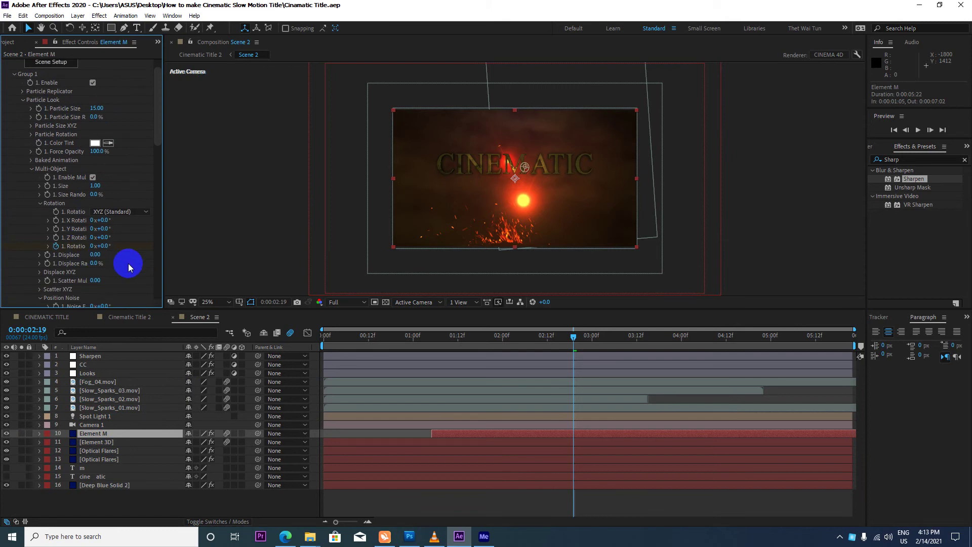
scroll(126, 263, down, 1)
scroll(126, 263, down, 1)
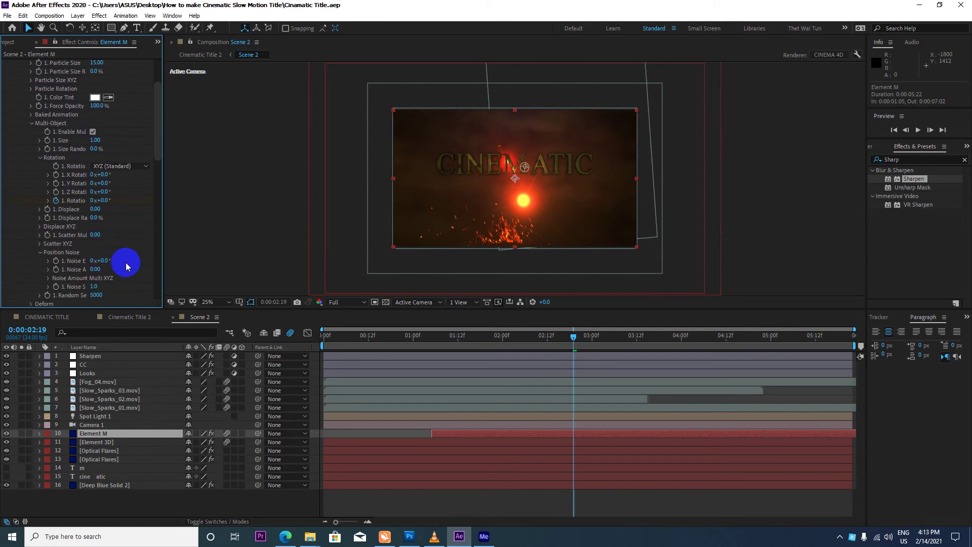
scroll(122, 253, down, 3)
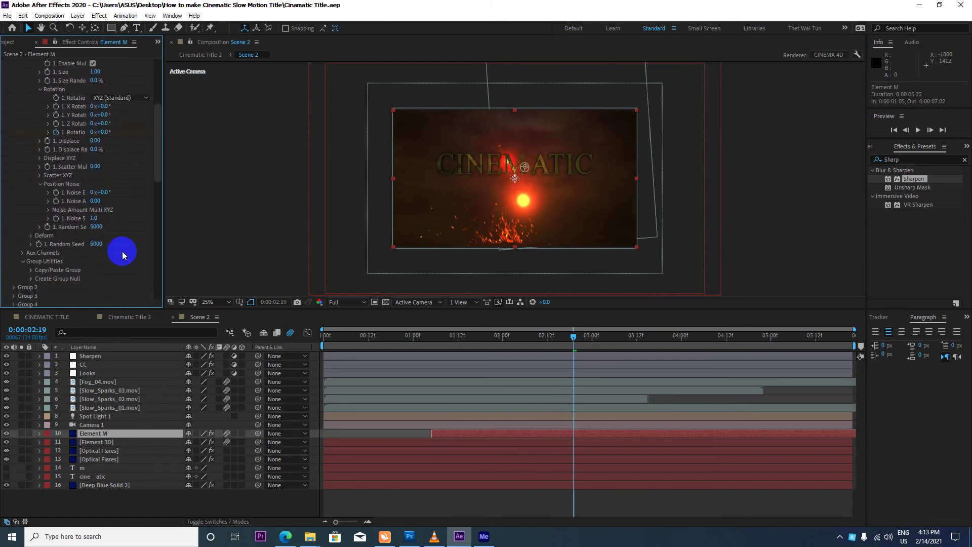
scroll(122, 243, up, 6)
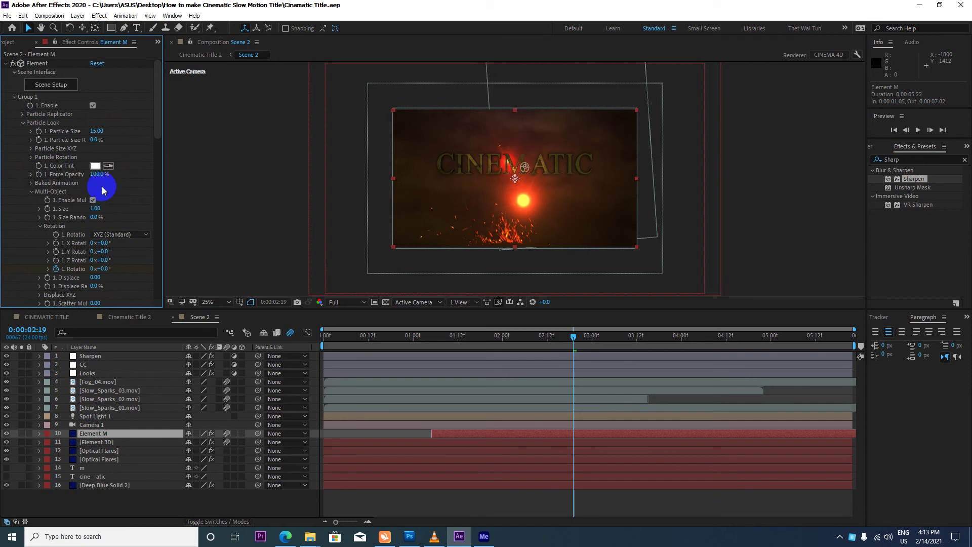
scroll(76, 163, down, 5)
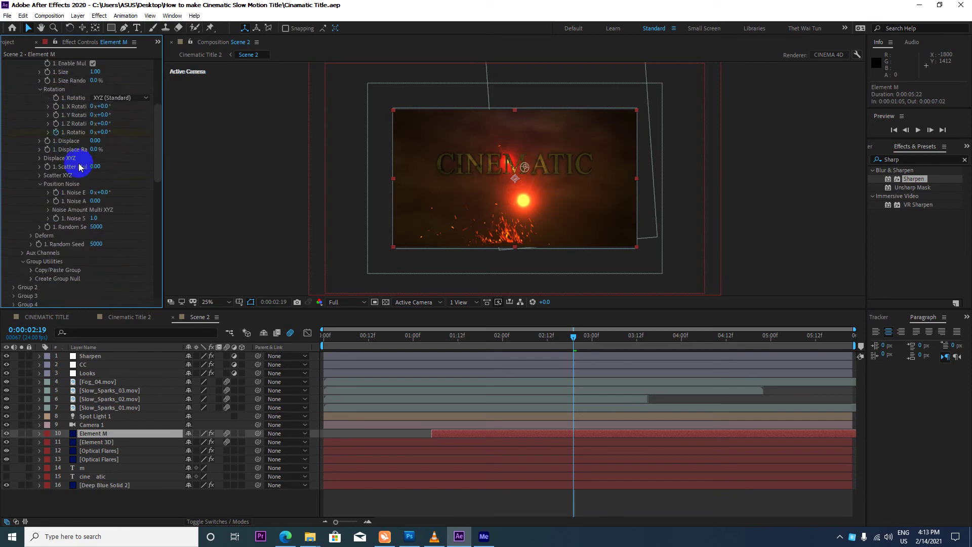
scroll(92, 206, down, 5)
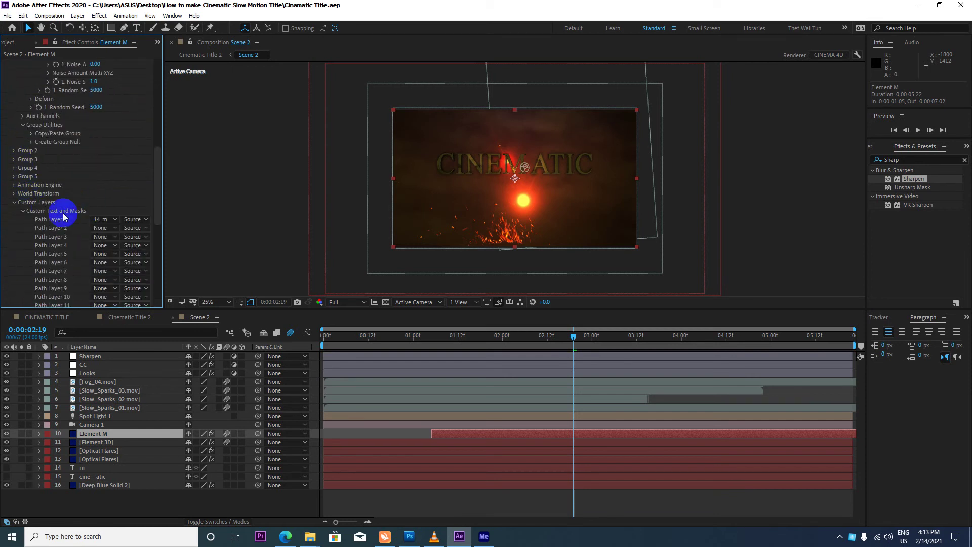
click(15, 204)
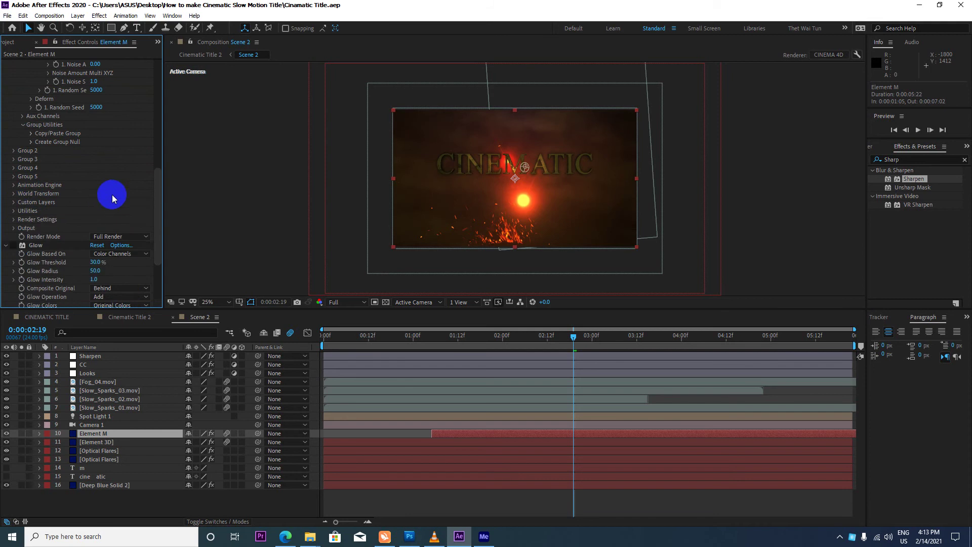
scroll(108, 195, down, 3)
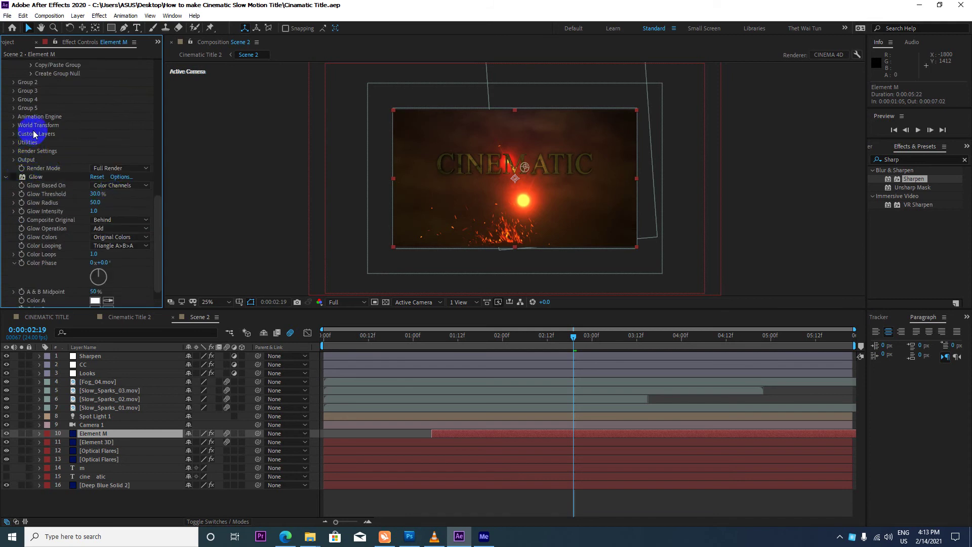
scroll(59, 143, up, 2)
scroll(58, 140, up, 2)
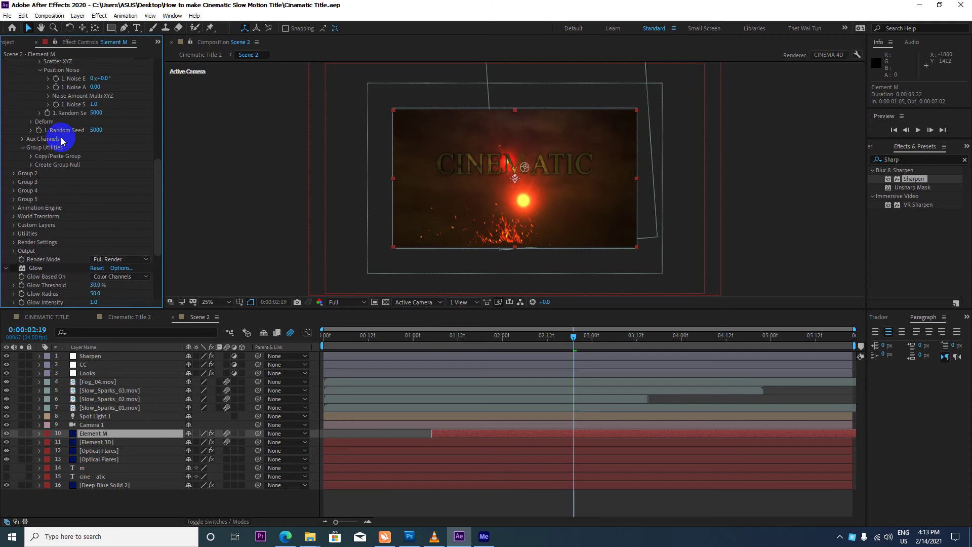
scroll(63, 139, up, 2)
scroll(72, 147, up, 3)
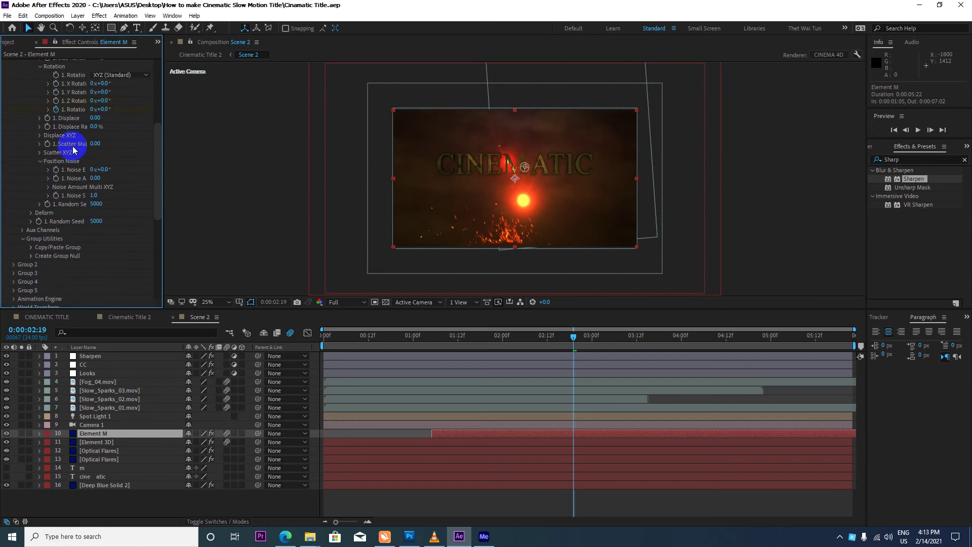
scroll(72, 147, up, 3)
scroll(73, 144, up, 3)
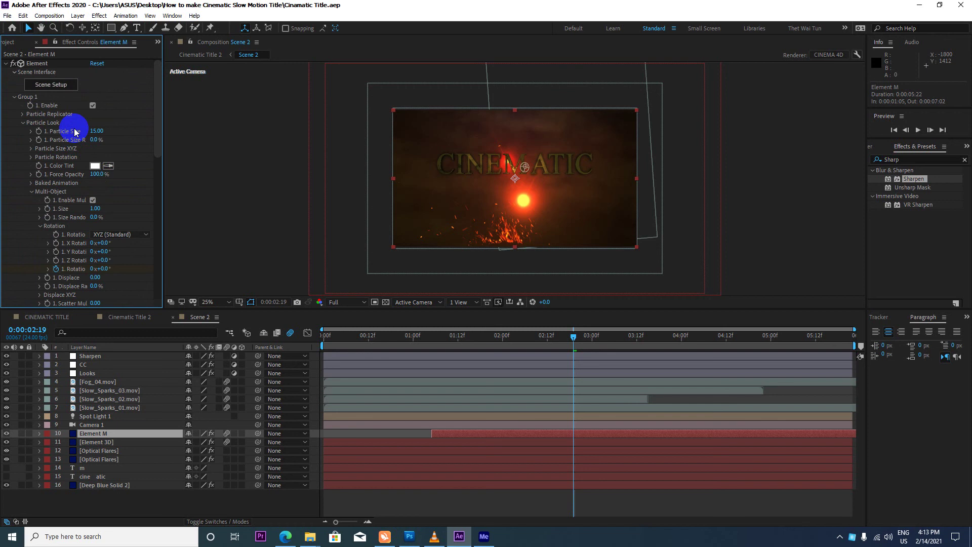
click(56, 87)
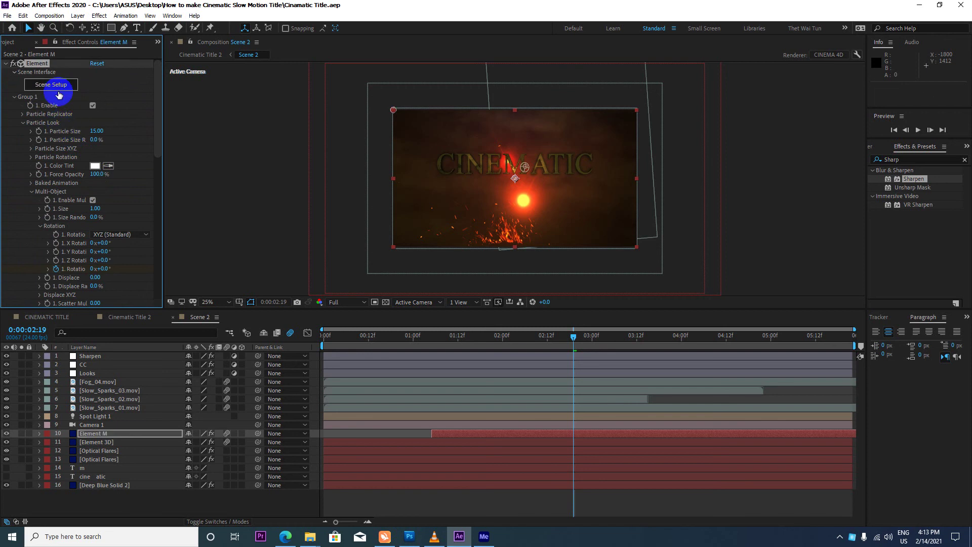
click(57, 91)
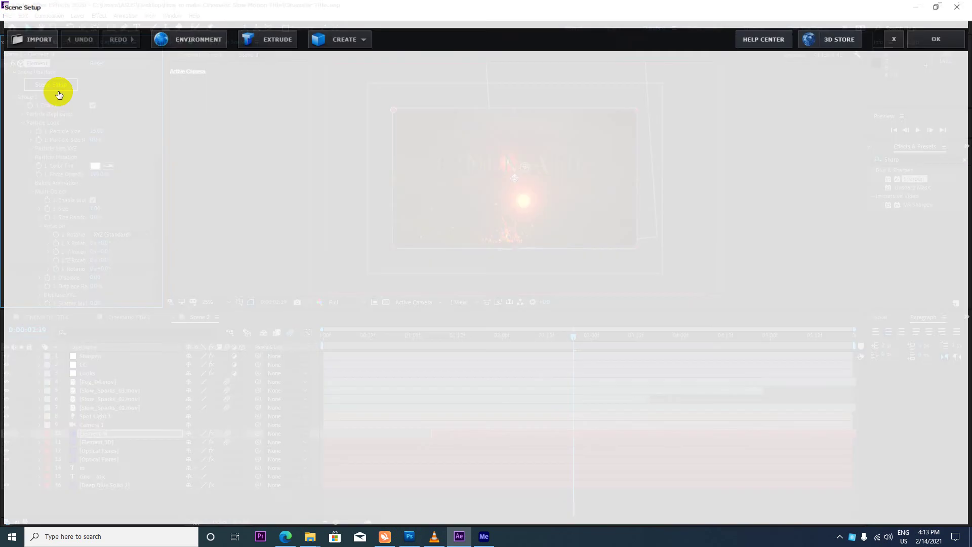
mouse_move(202, 137)
mouse_down()
mouse_move(325, 171)
mouse_move(343, 203)
mouse_up()
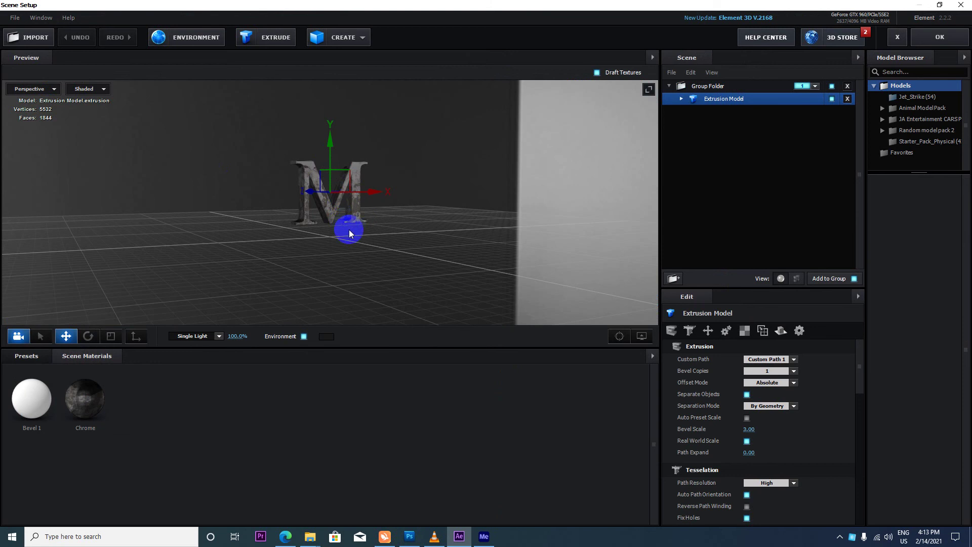
click(939, 37)
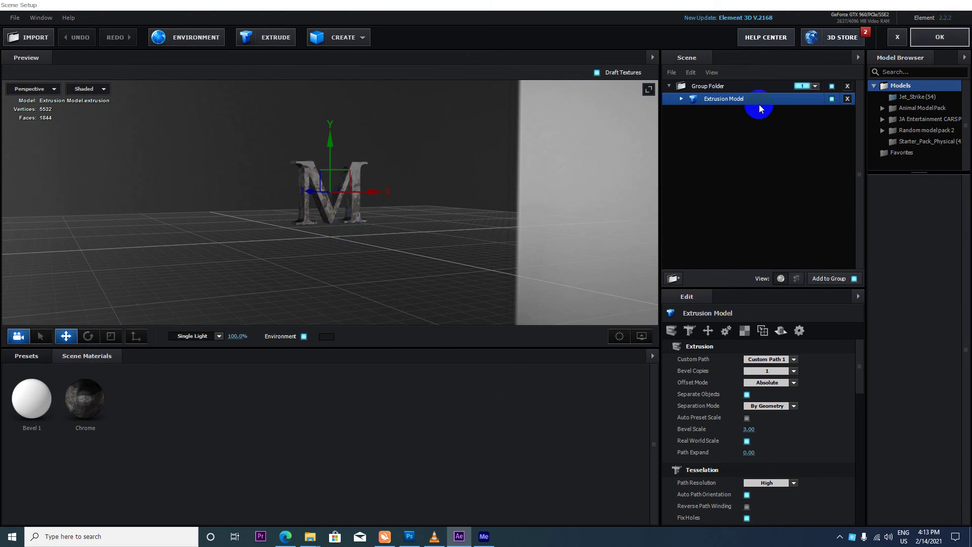
click(100, 442)
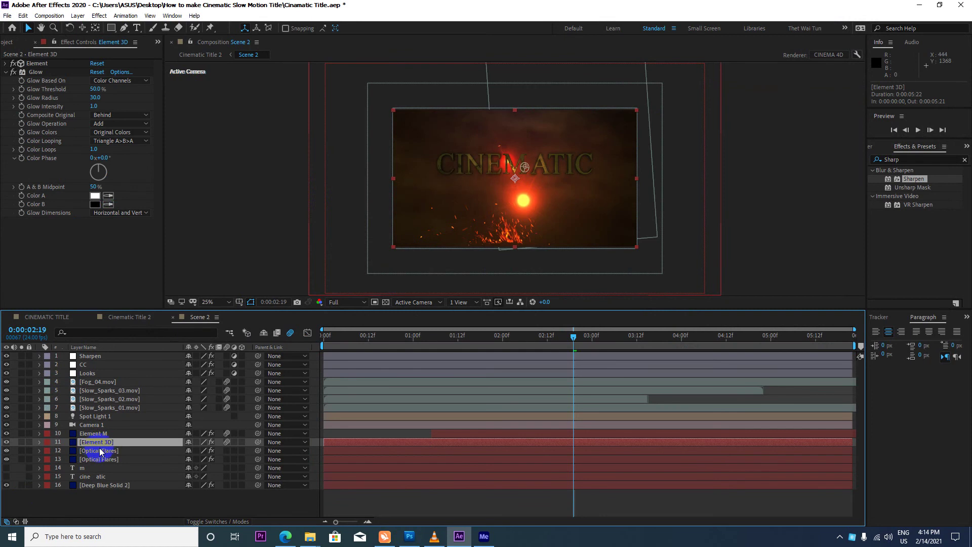
Step: Reveal and select the Position properties of both Element M and Element 3D
click(109, 435)
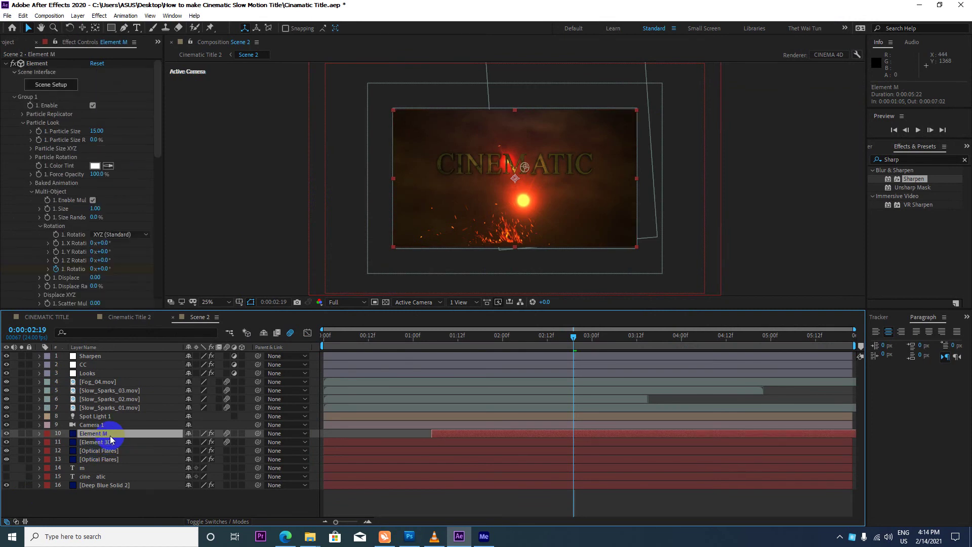
key(p)
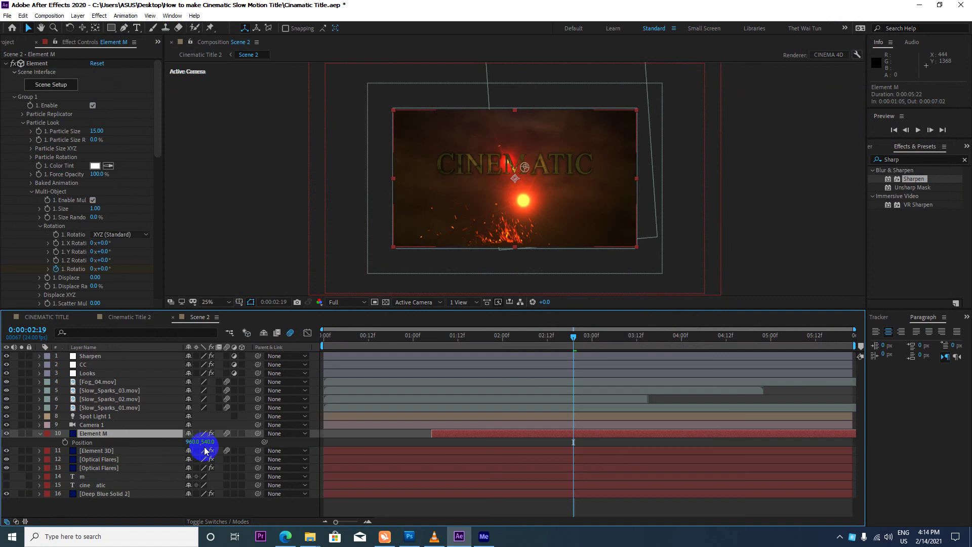
click(106, 450)
key(p)
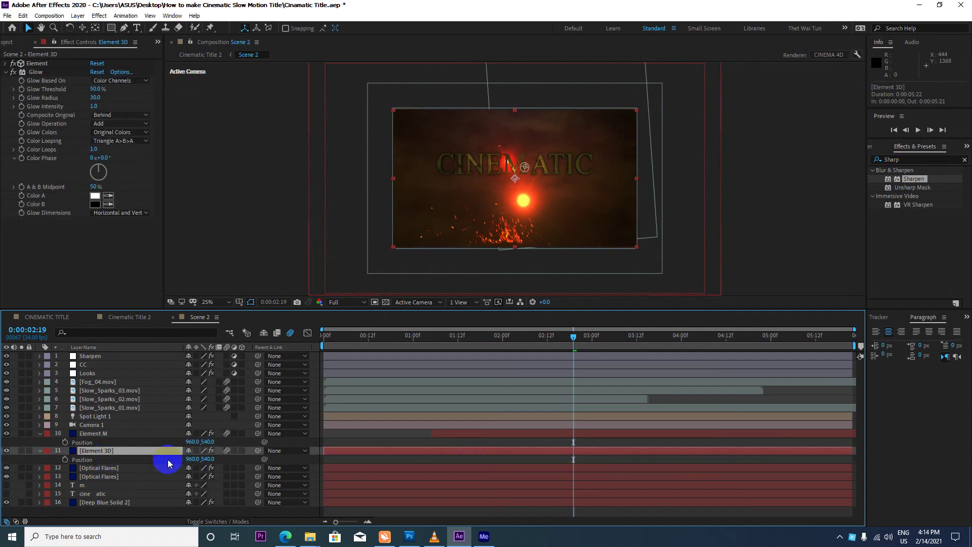
click(92, 461)
ctrl+click(87, 443)
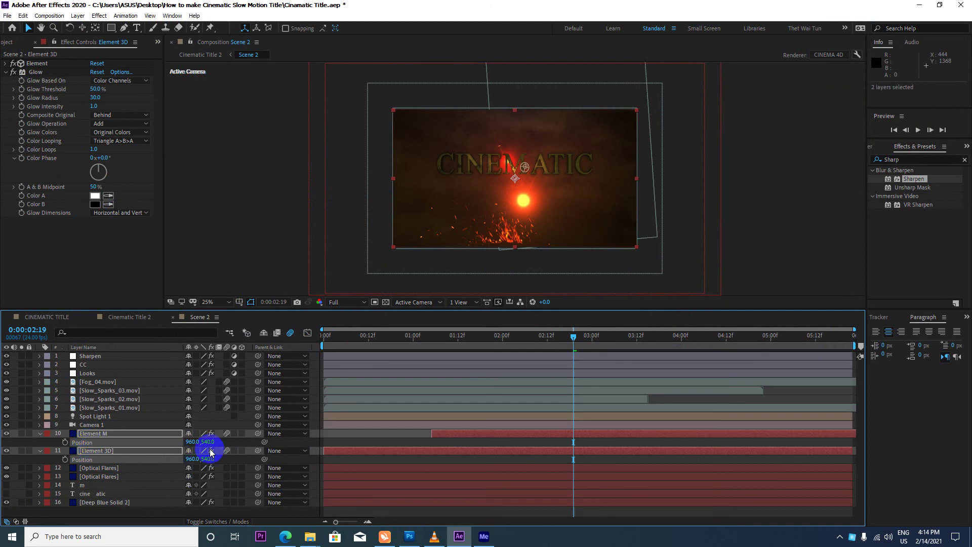
Step: Set both layers' Position Y to 650, after trying 700
drag(213, 443, 255, 447)
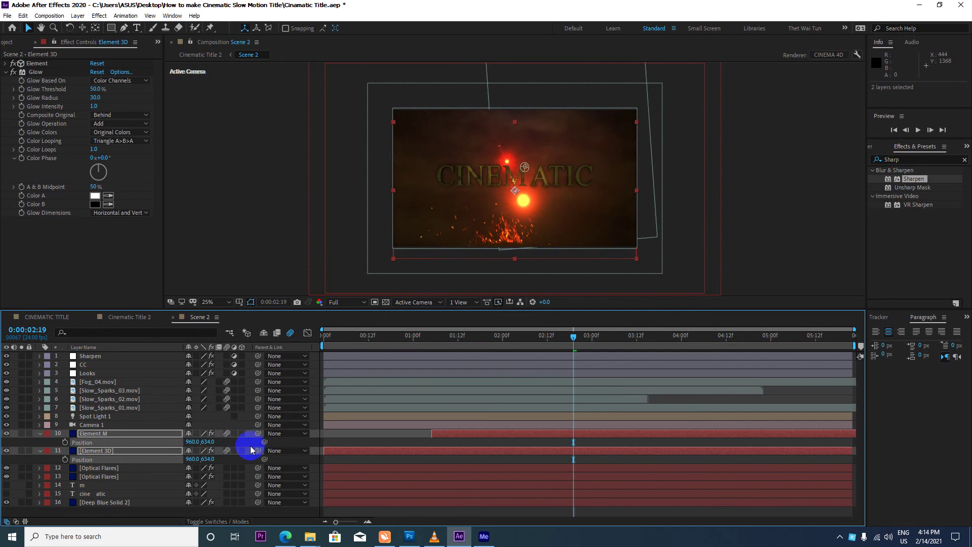
click(211, 442)
text(750)
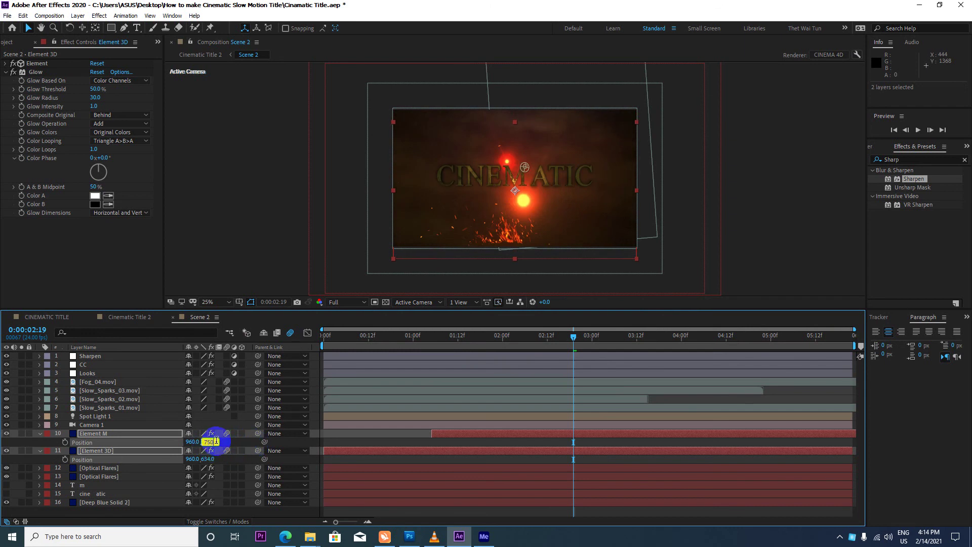
text(700)
key(Return)
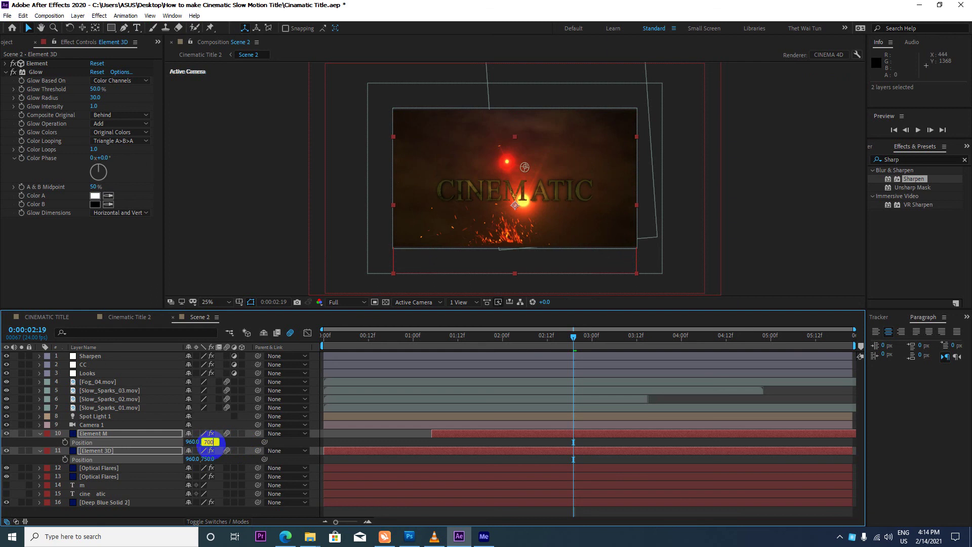
key(Return)
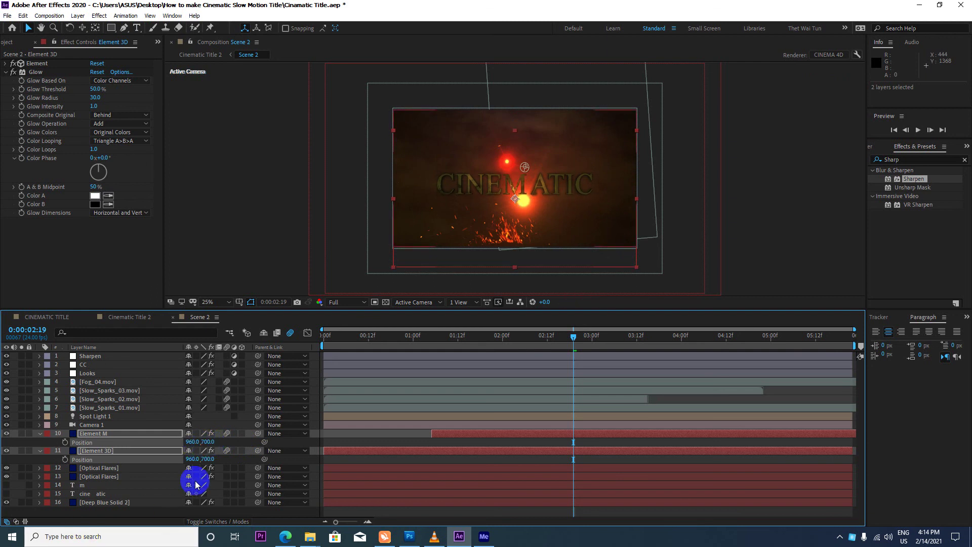
click(210, 442)
text(650)
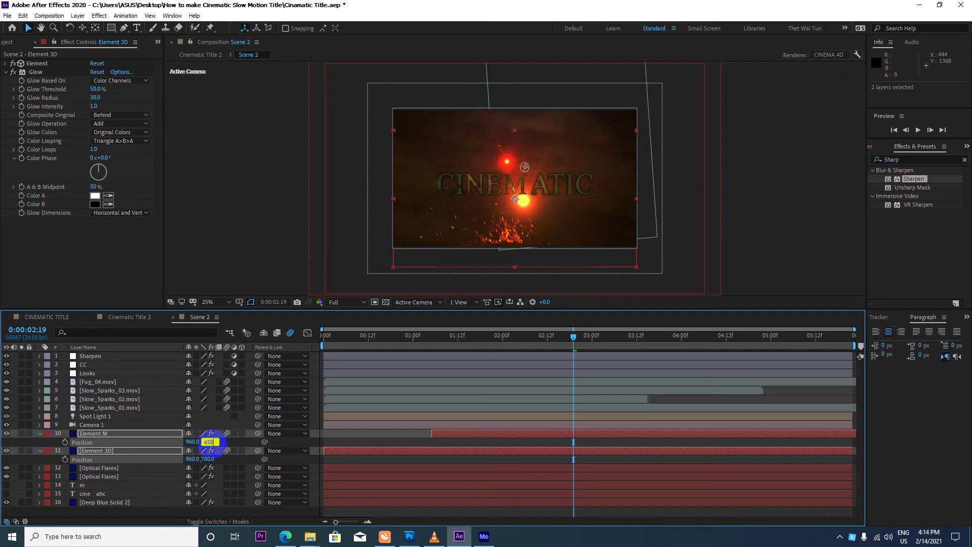
key(Return)
scroll(511, 189, up, 2)
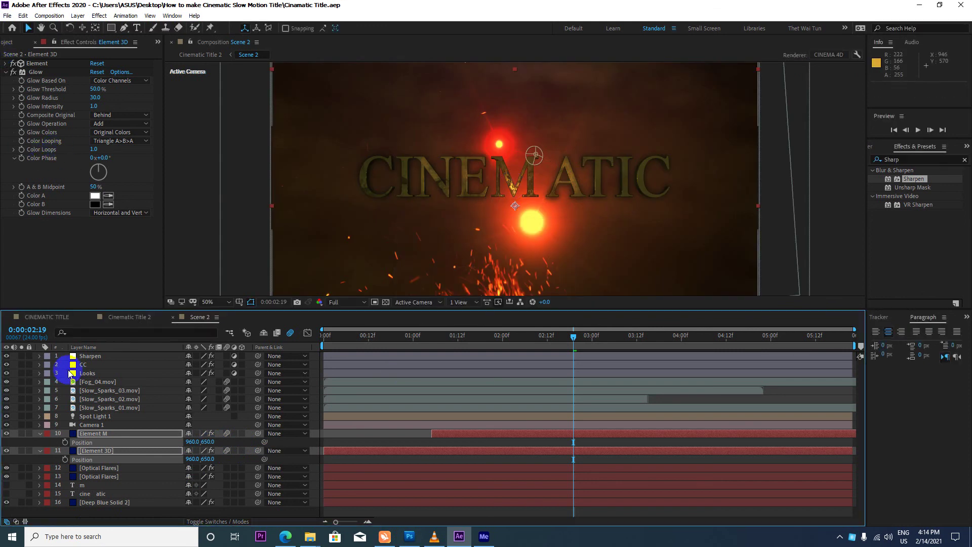
Step: Switch on Element M's Glow and compare it with Element 3D's glow values
ctrl+click(98, 437)
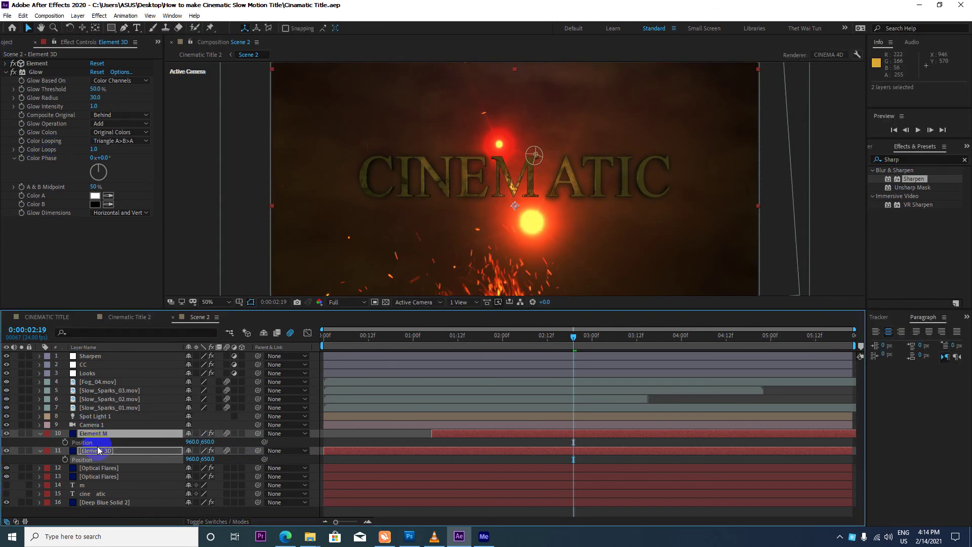
click(105, 407)
click(106, 434)
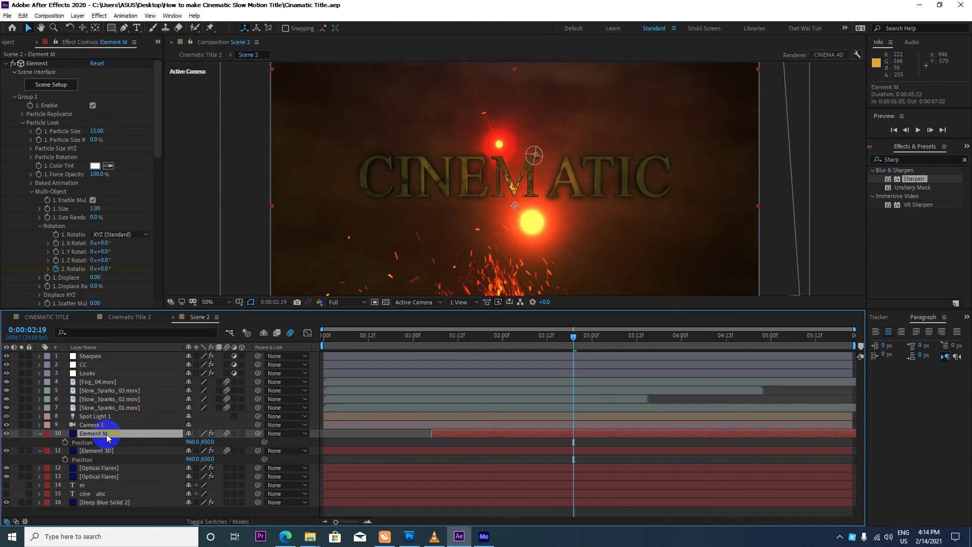
click(6, 63)
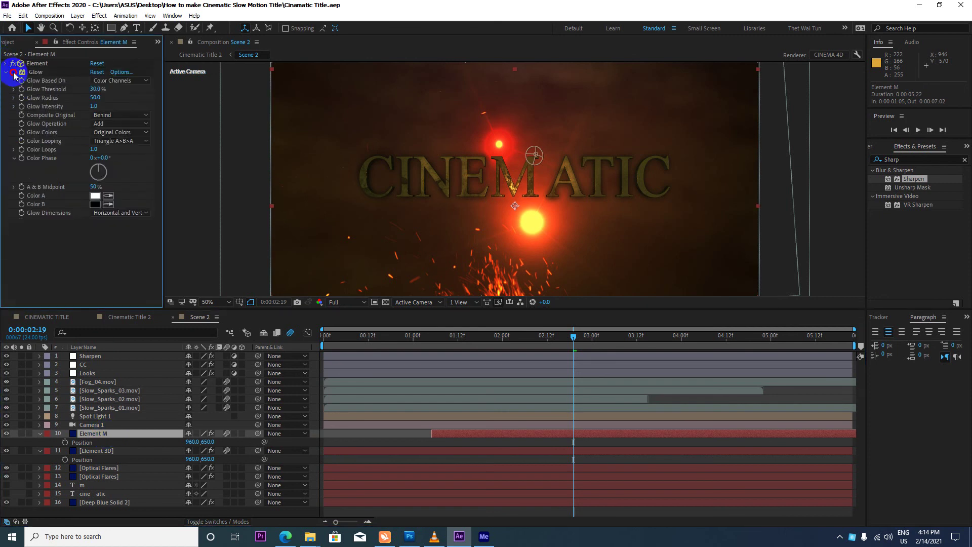
click(13, 72)
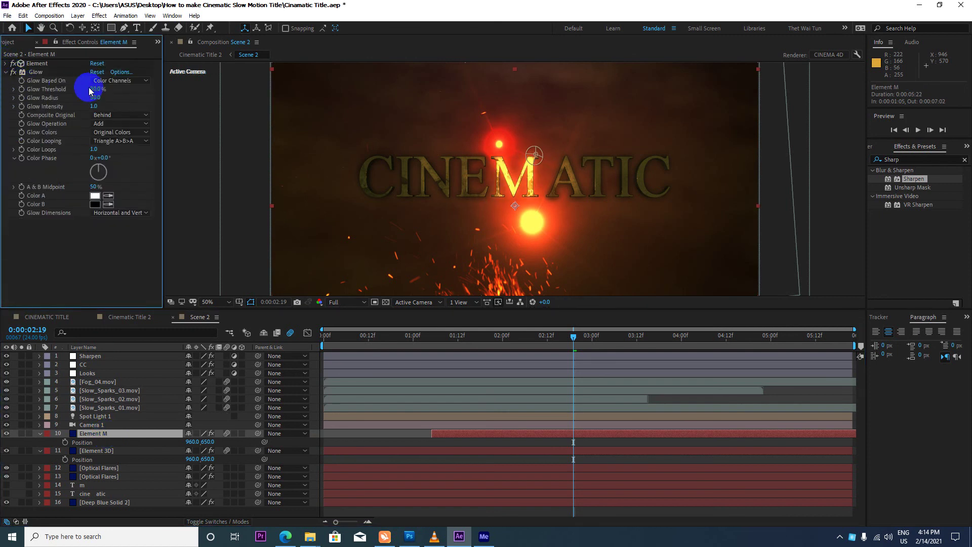
click(107, 450)
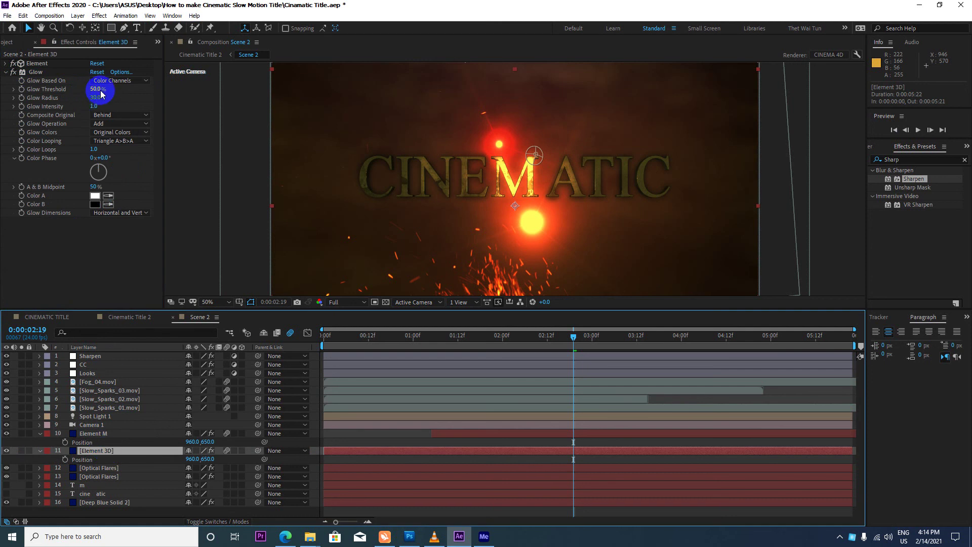
click(114, 434)
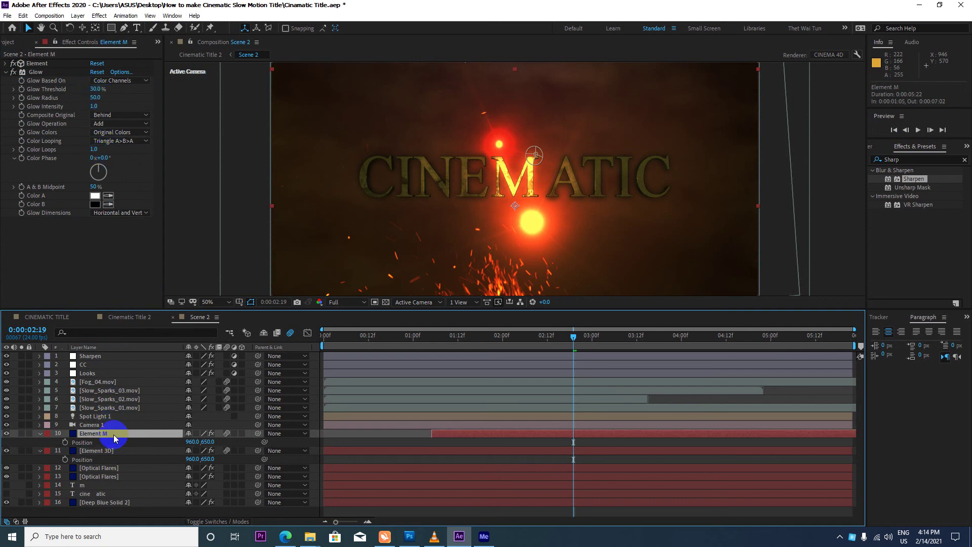
click(97, 88)
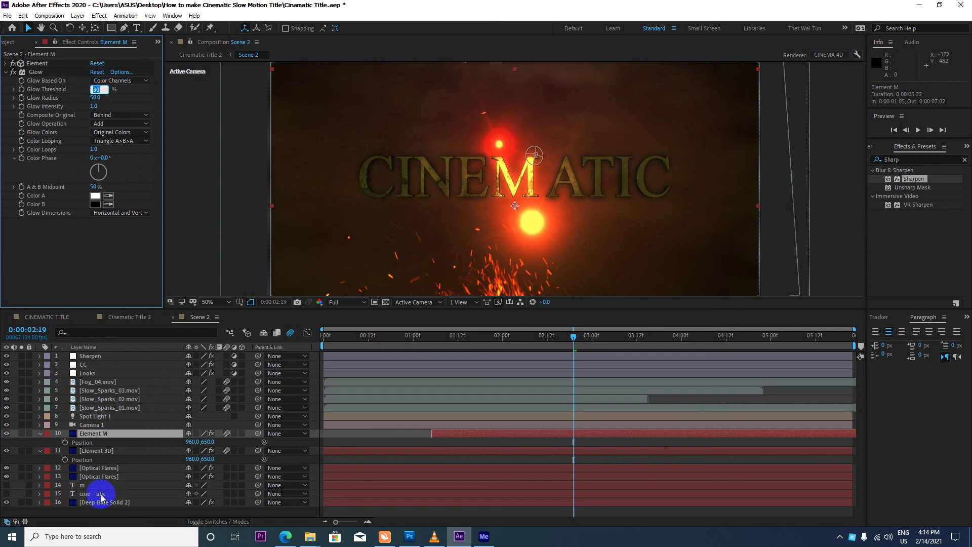
Step: Paste Element 3D's Glow onto Element M, giving 50% threshold and radius 30
click(103, 452)
click(36, 73)
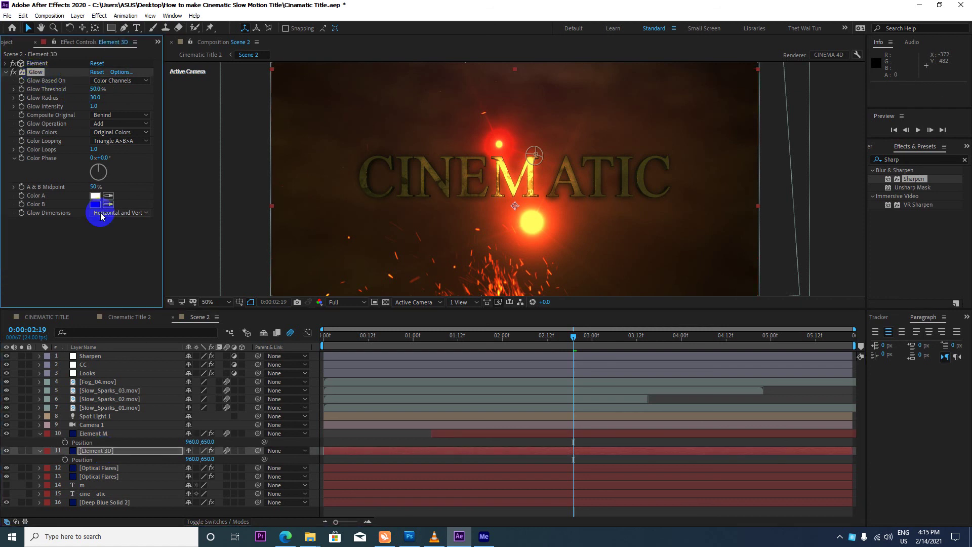
click(93, 434)
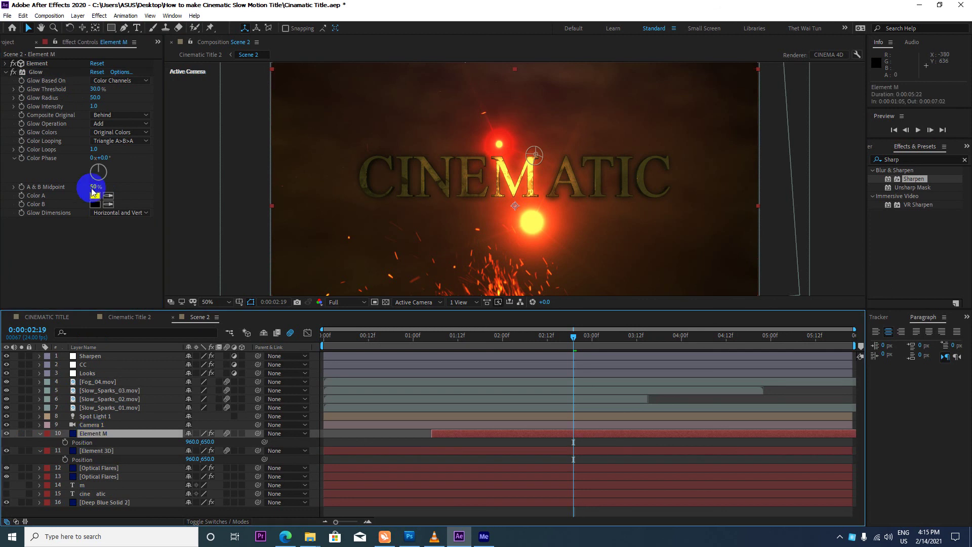
click(60, 115)
key(ctrl+v)
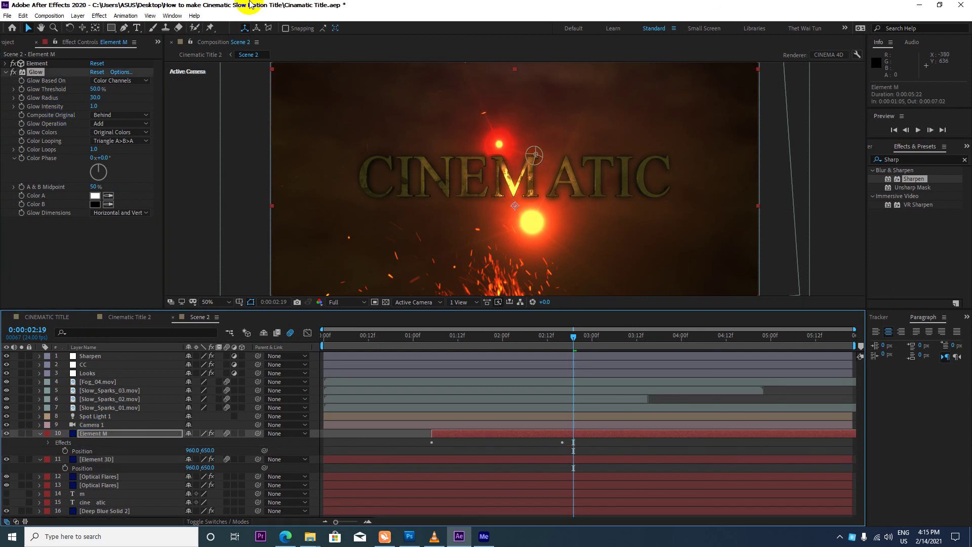
drag(488, 130, 483, 259)
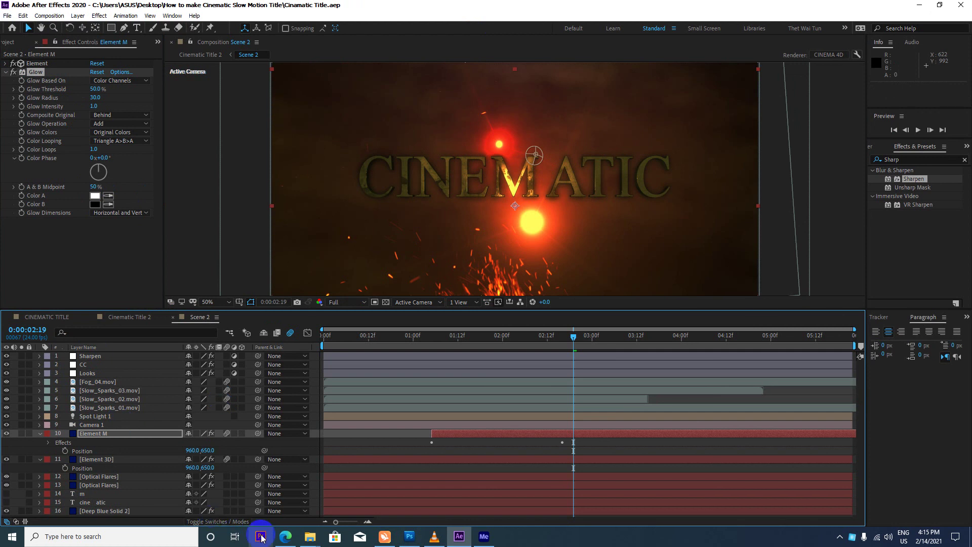
click(285, 536)
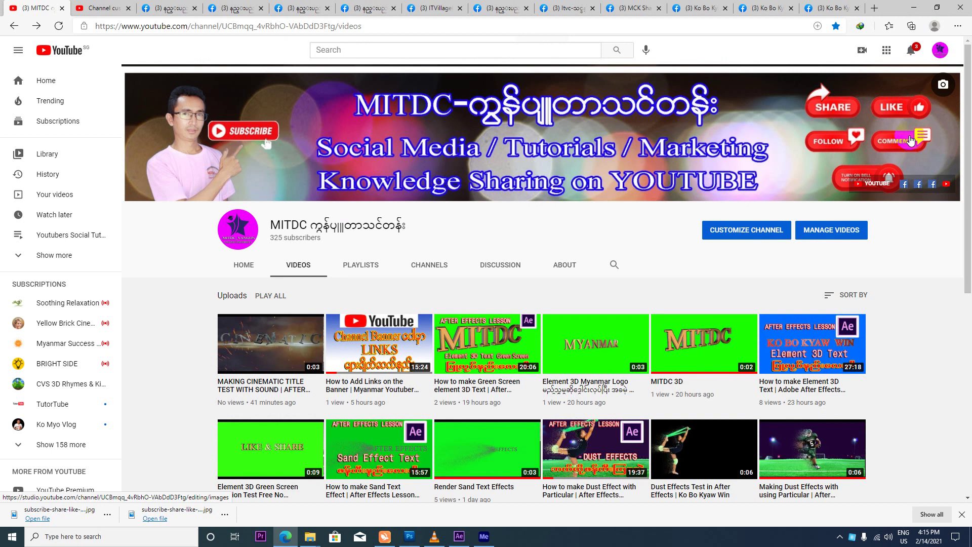
click(943, 104)
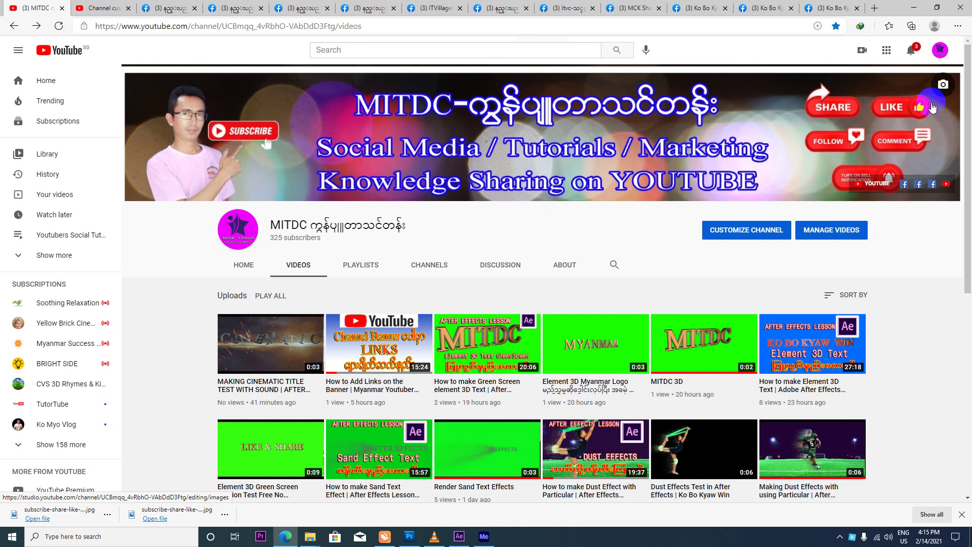
click(912, 8)
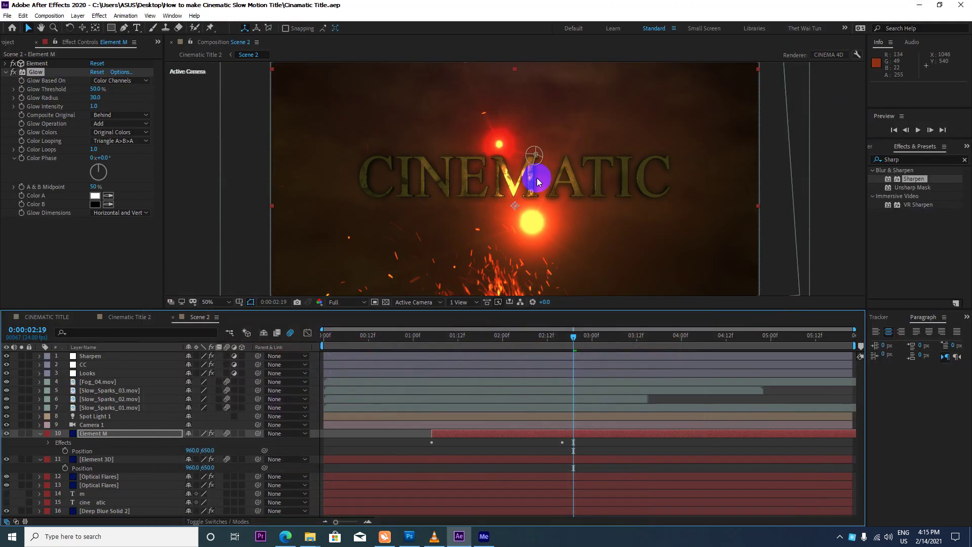